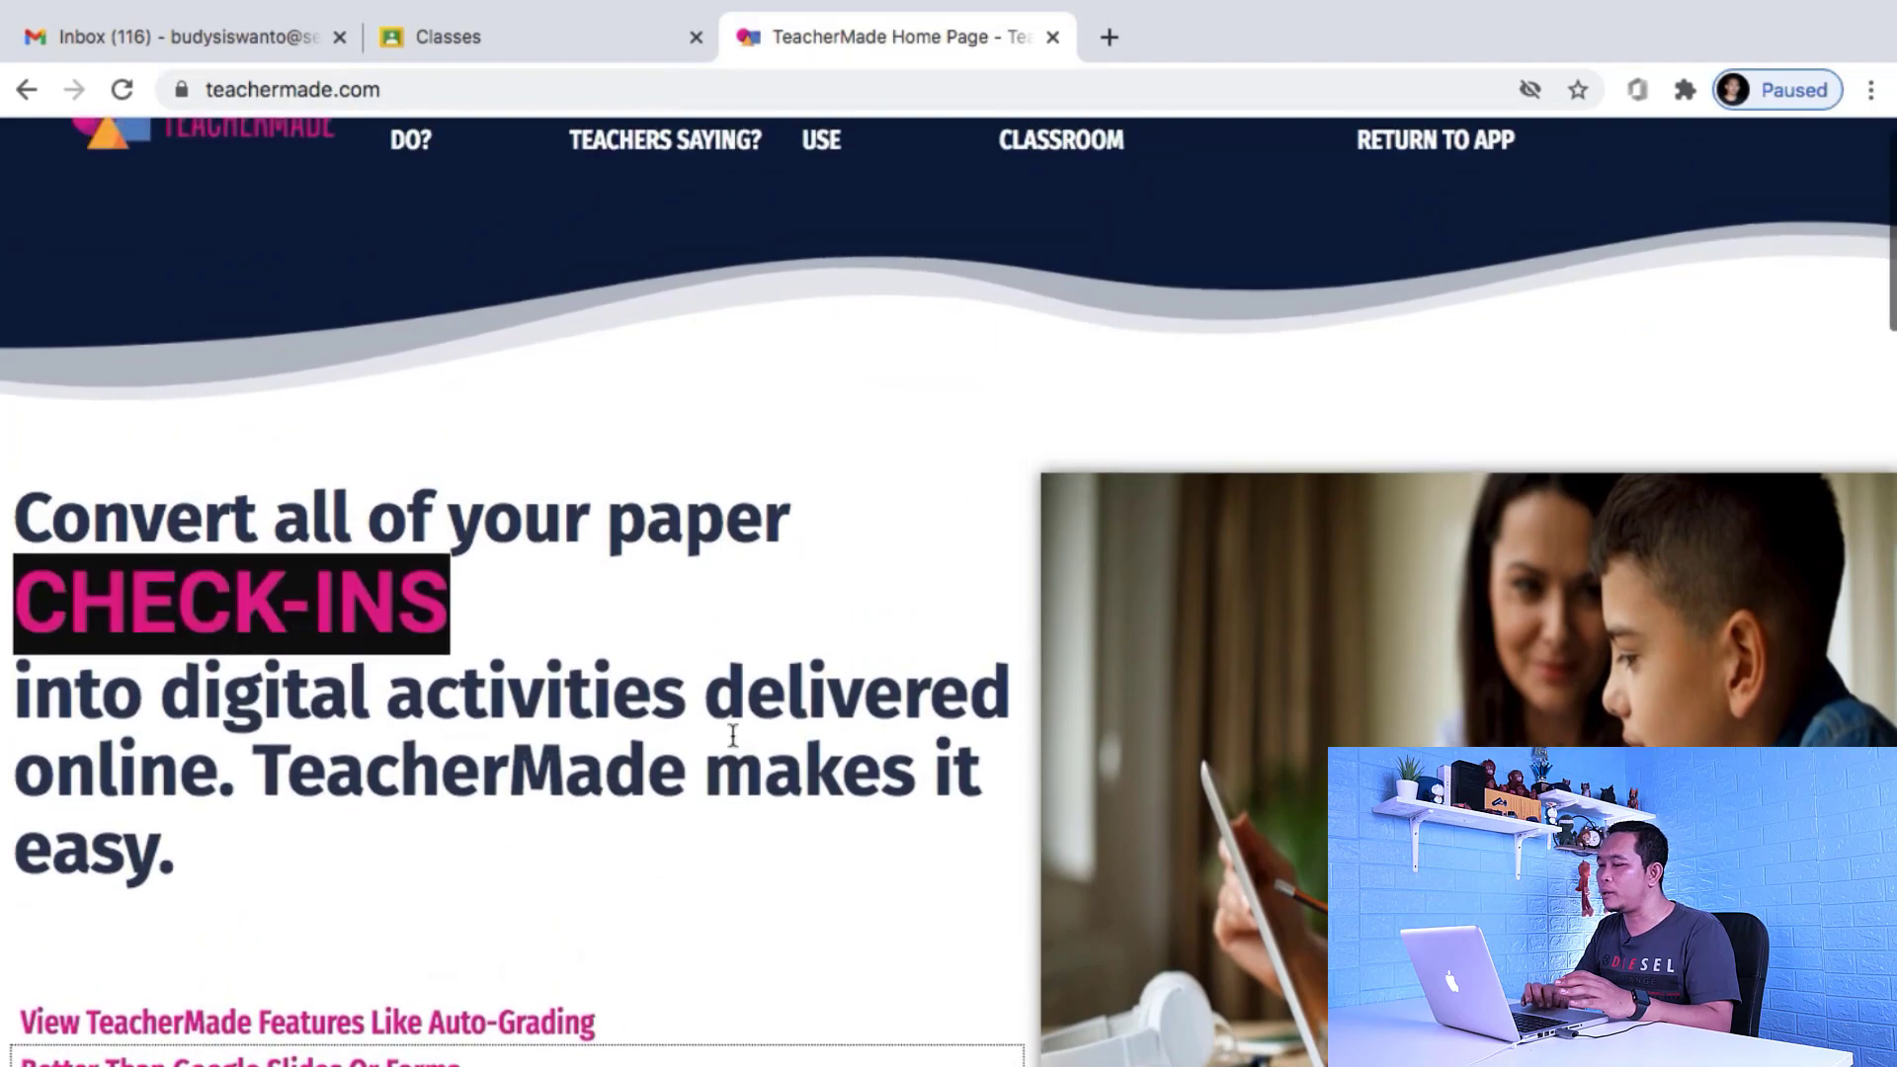
Open the TeacherMade sign-in page instead of registering and sign in with the Google account
scroll(731, 743, "up", 15)
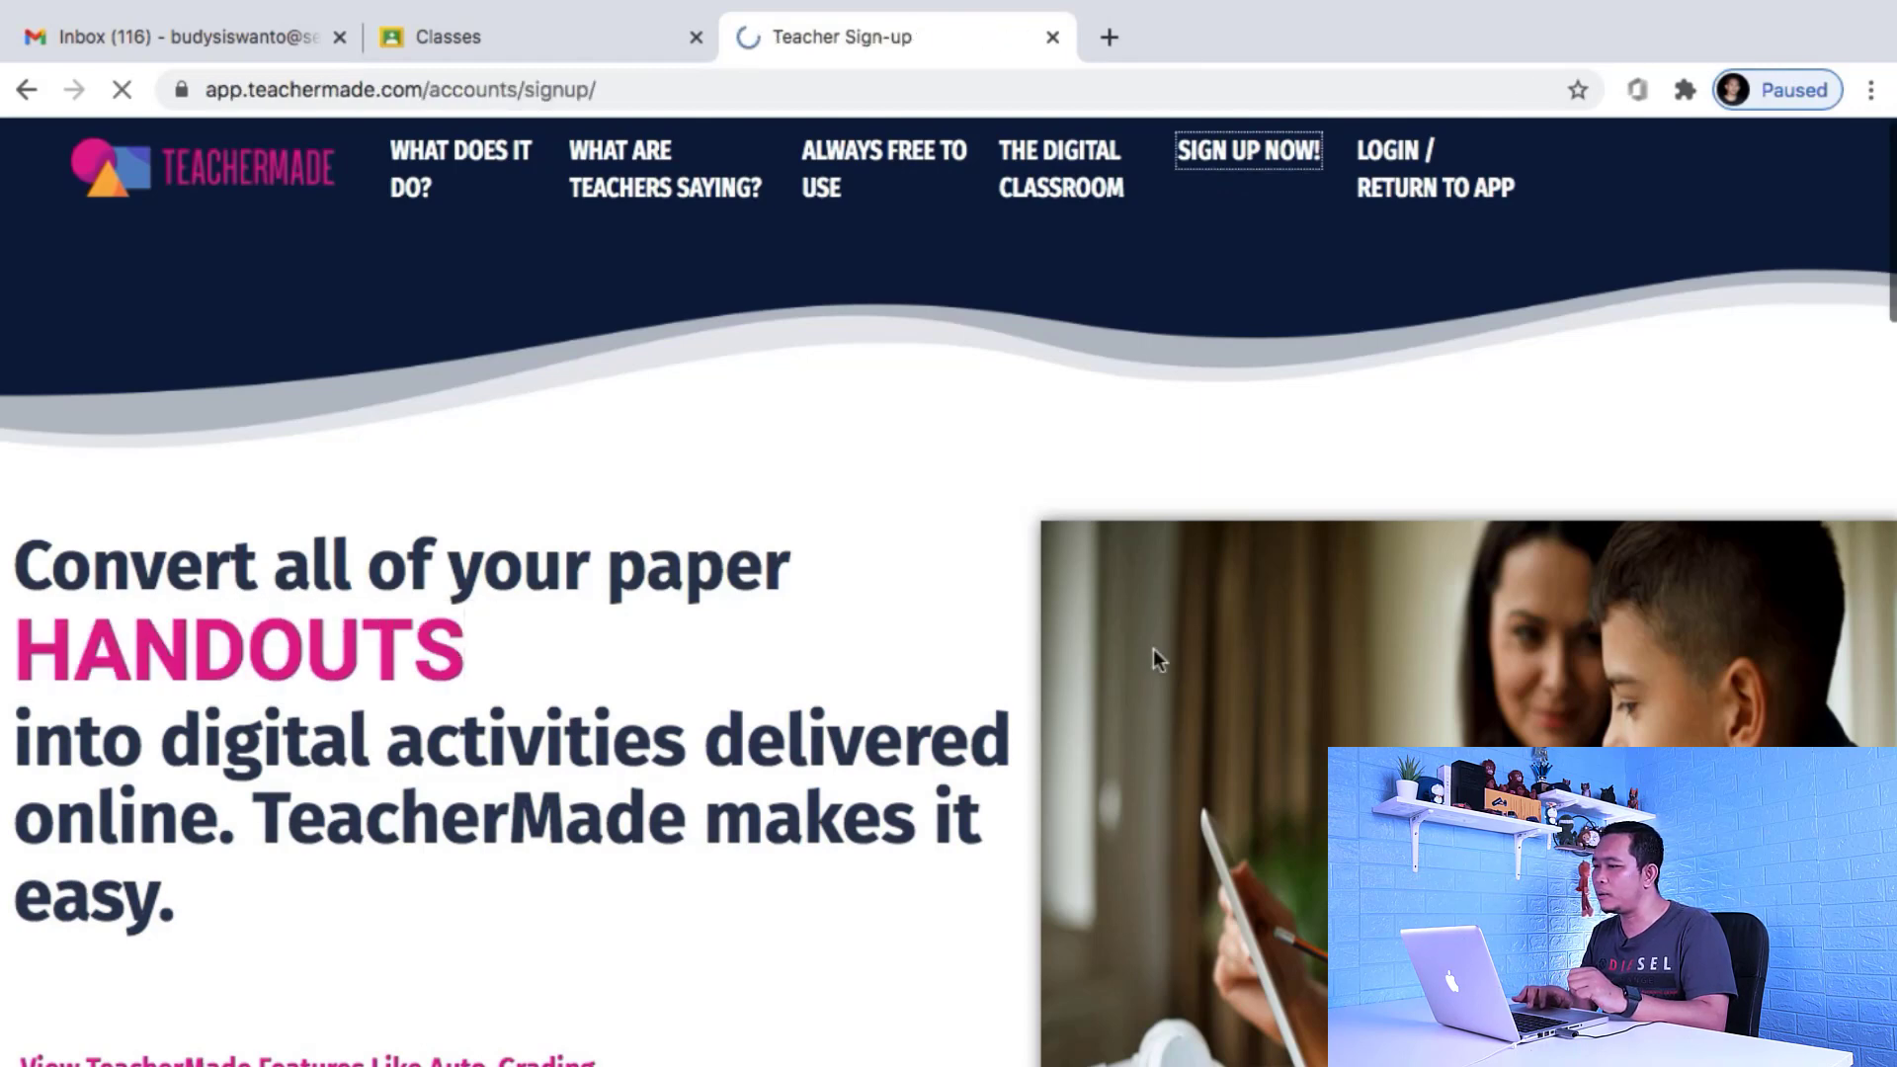
scroll(1003, 565, "up", 1)
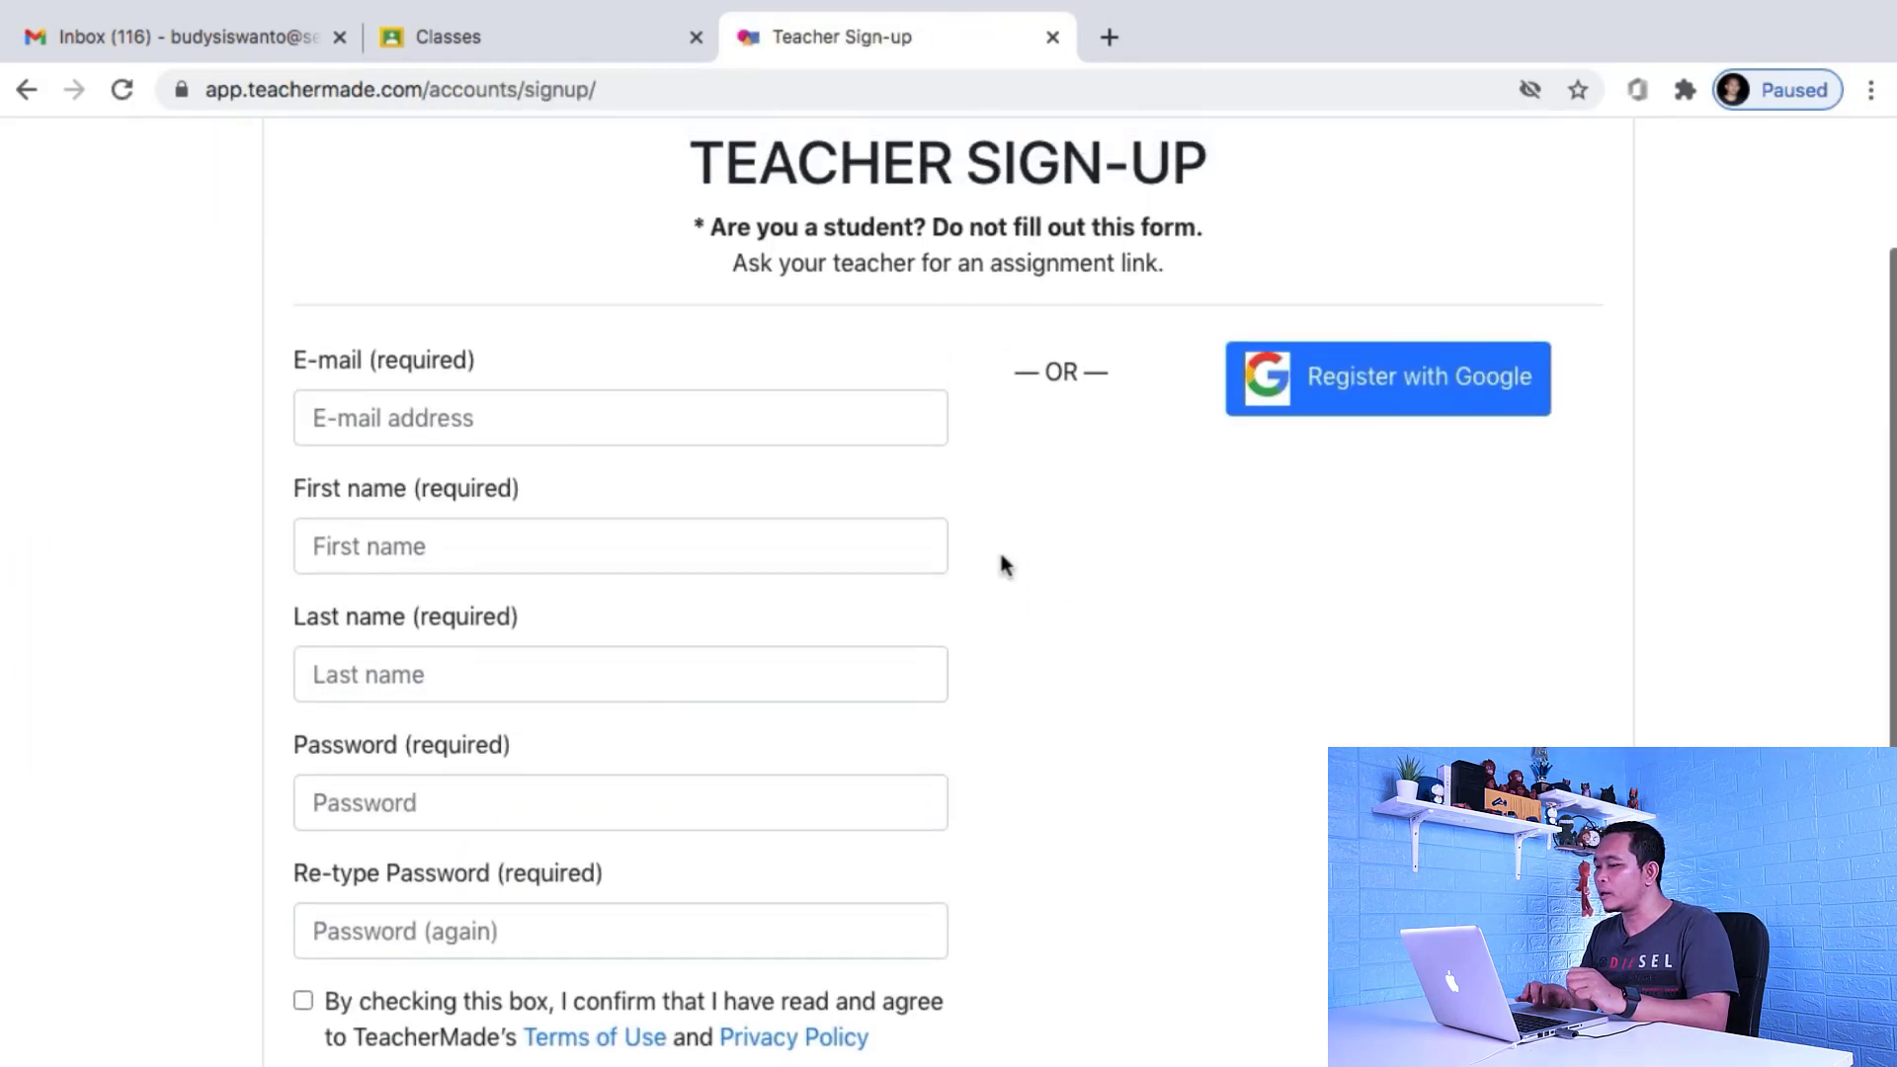
scroll(1000, 563, "up", 3)
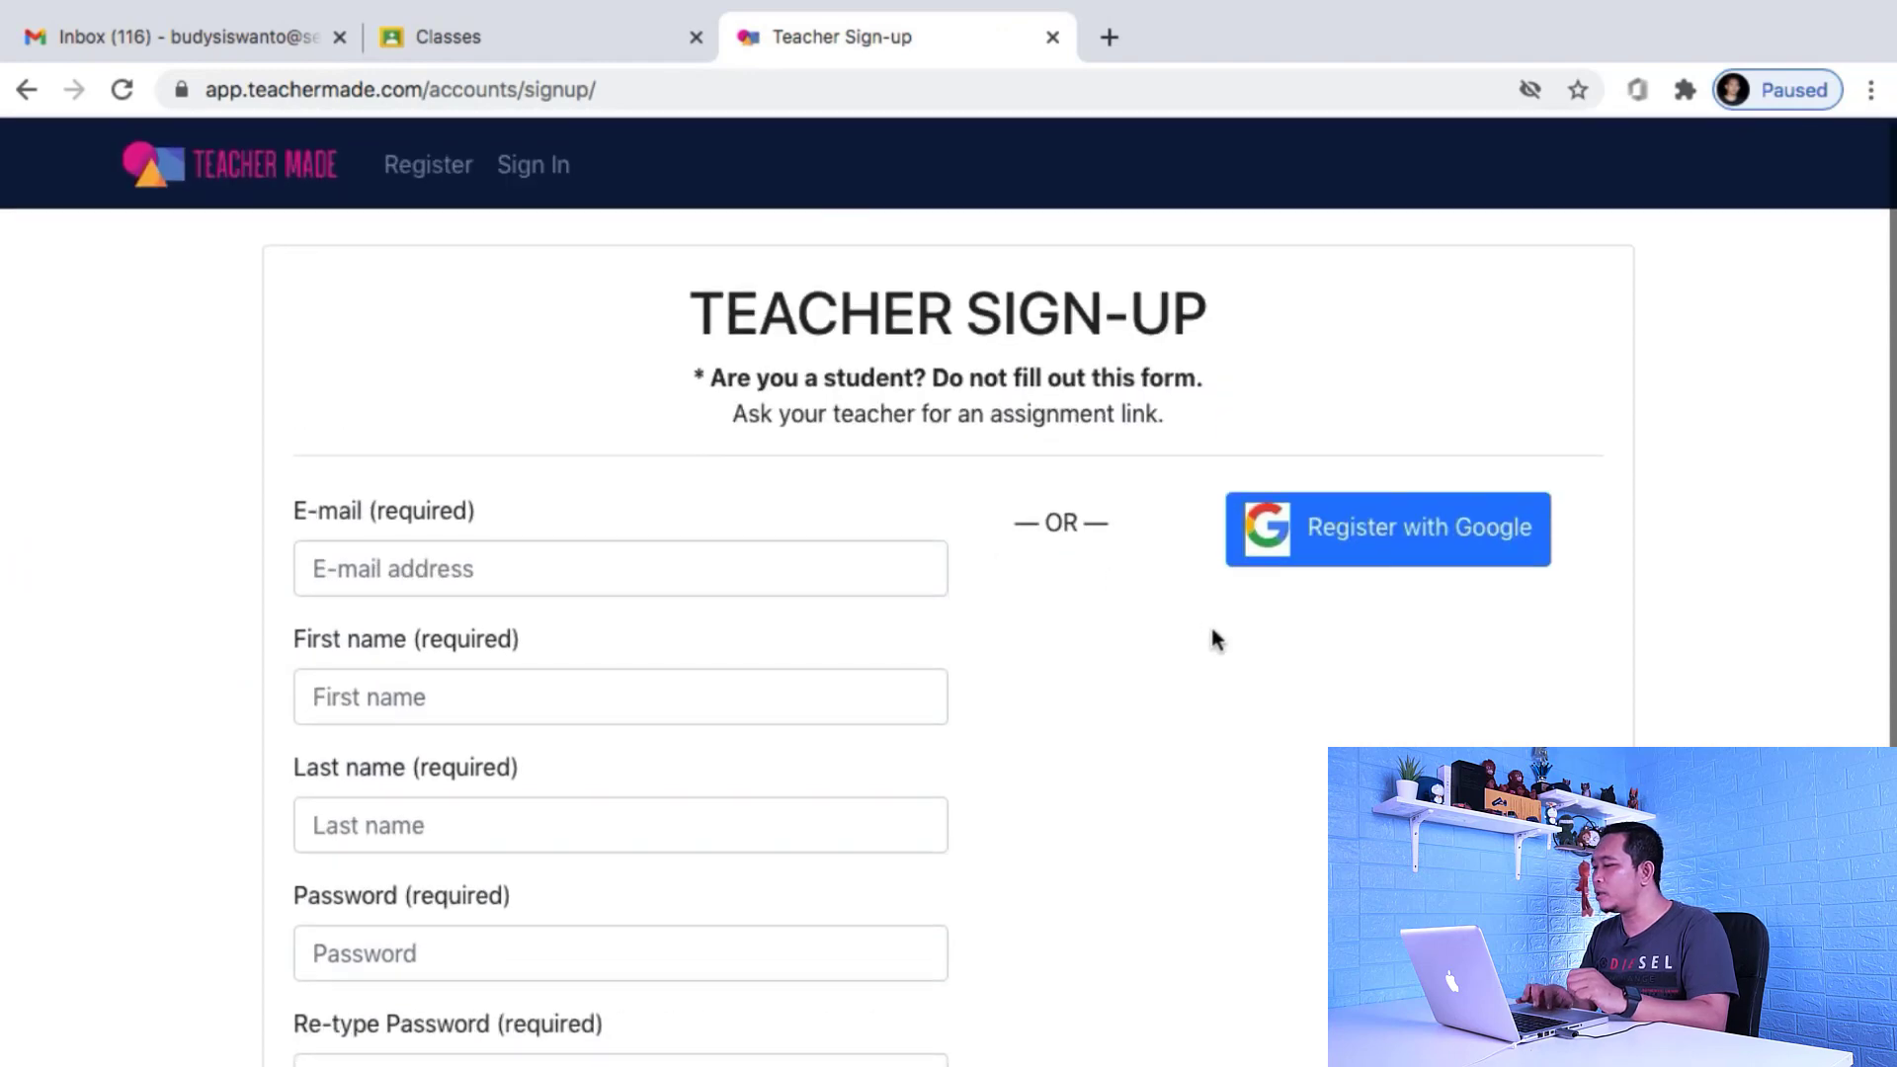
left_click(536, 170)
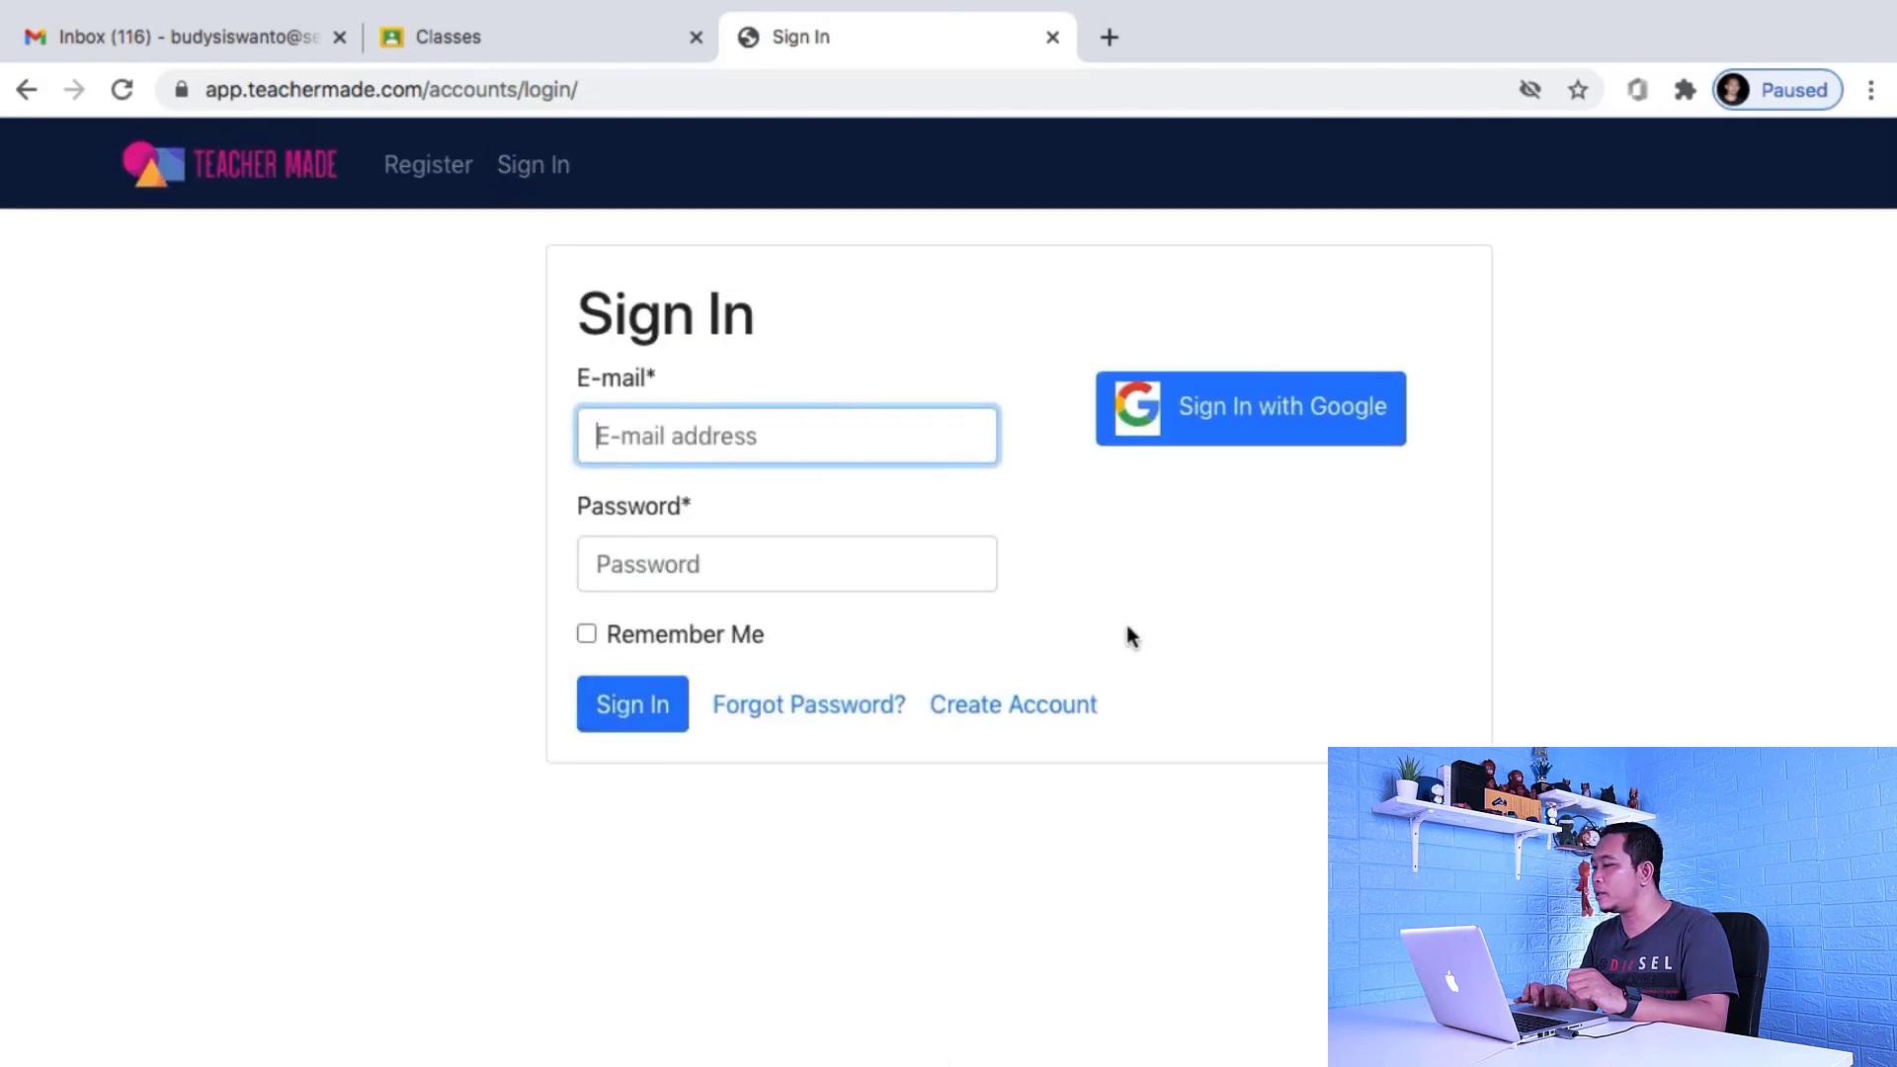
left_click(1284, 413)
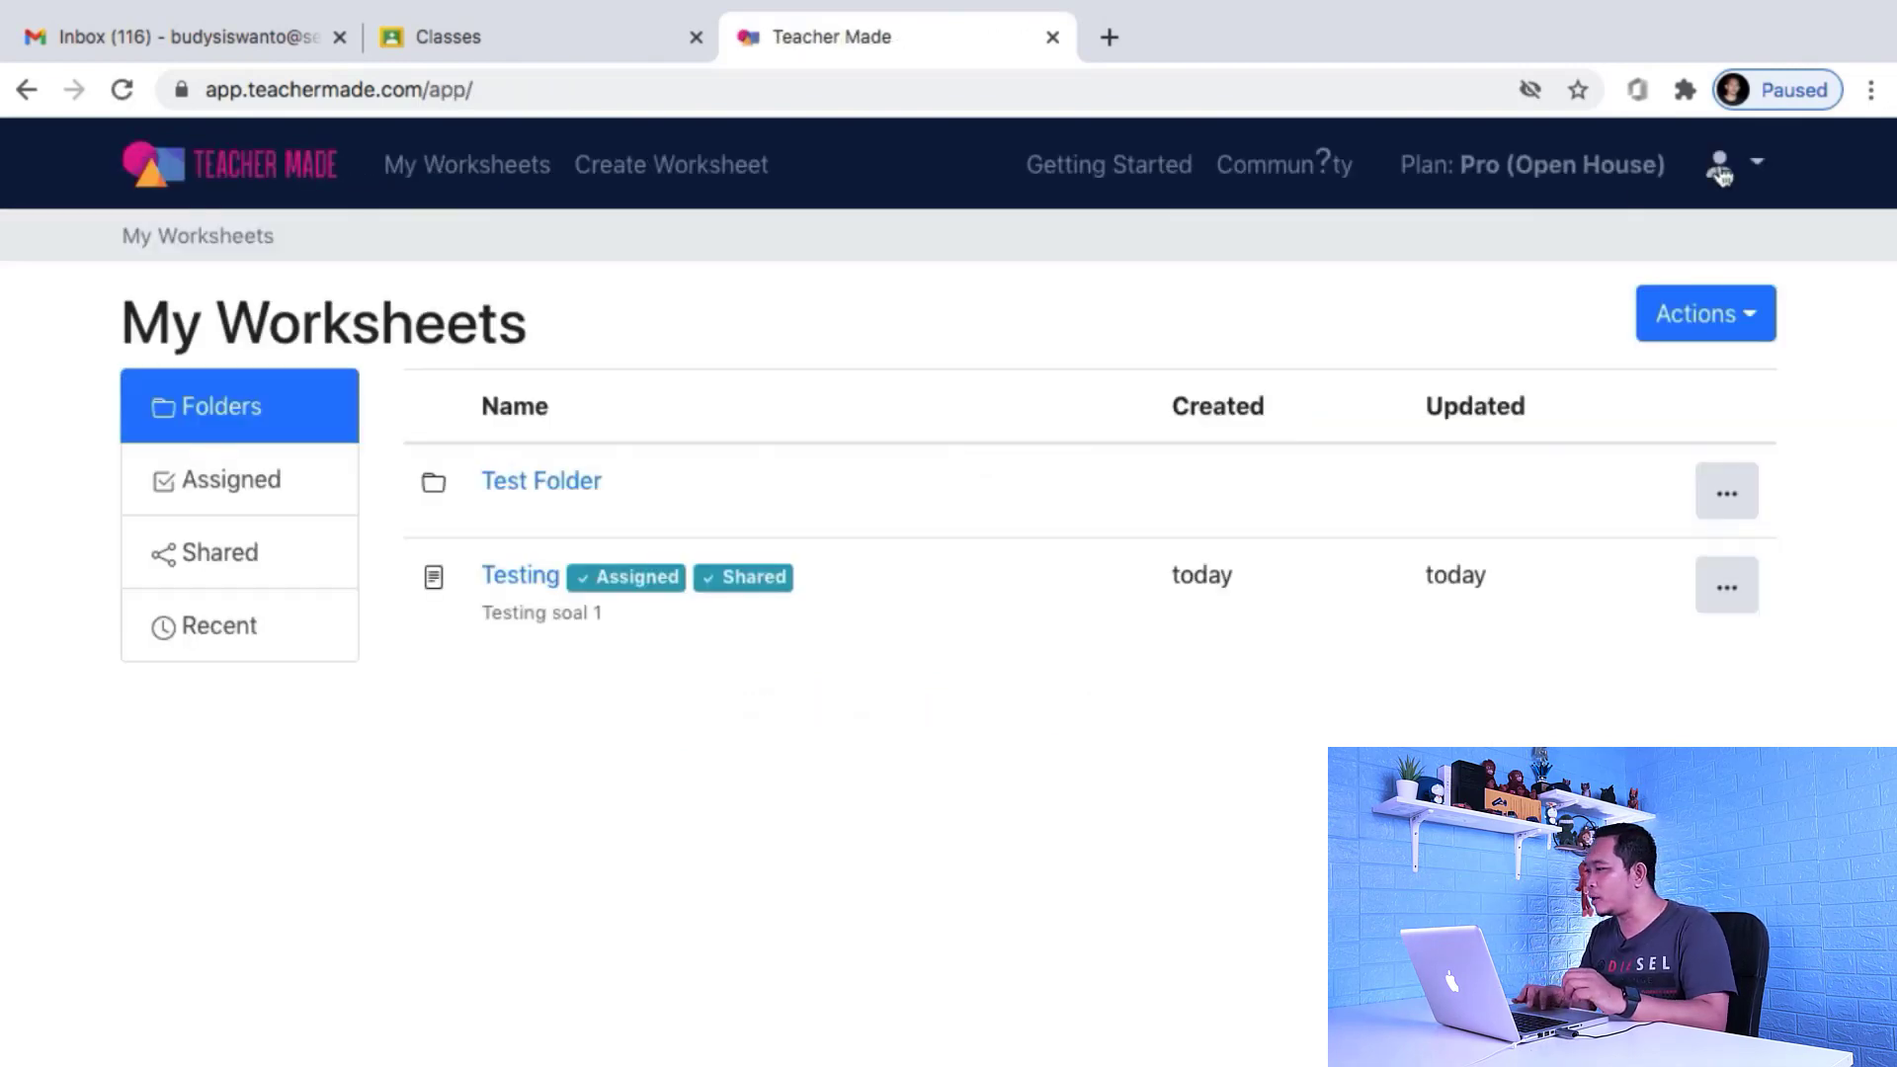
left_click(1757, 166)
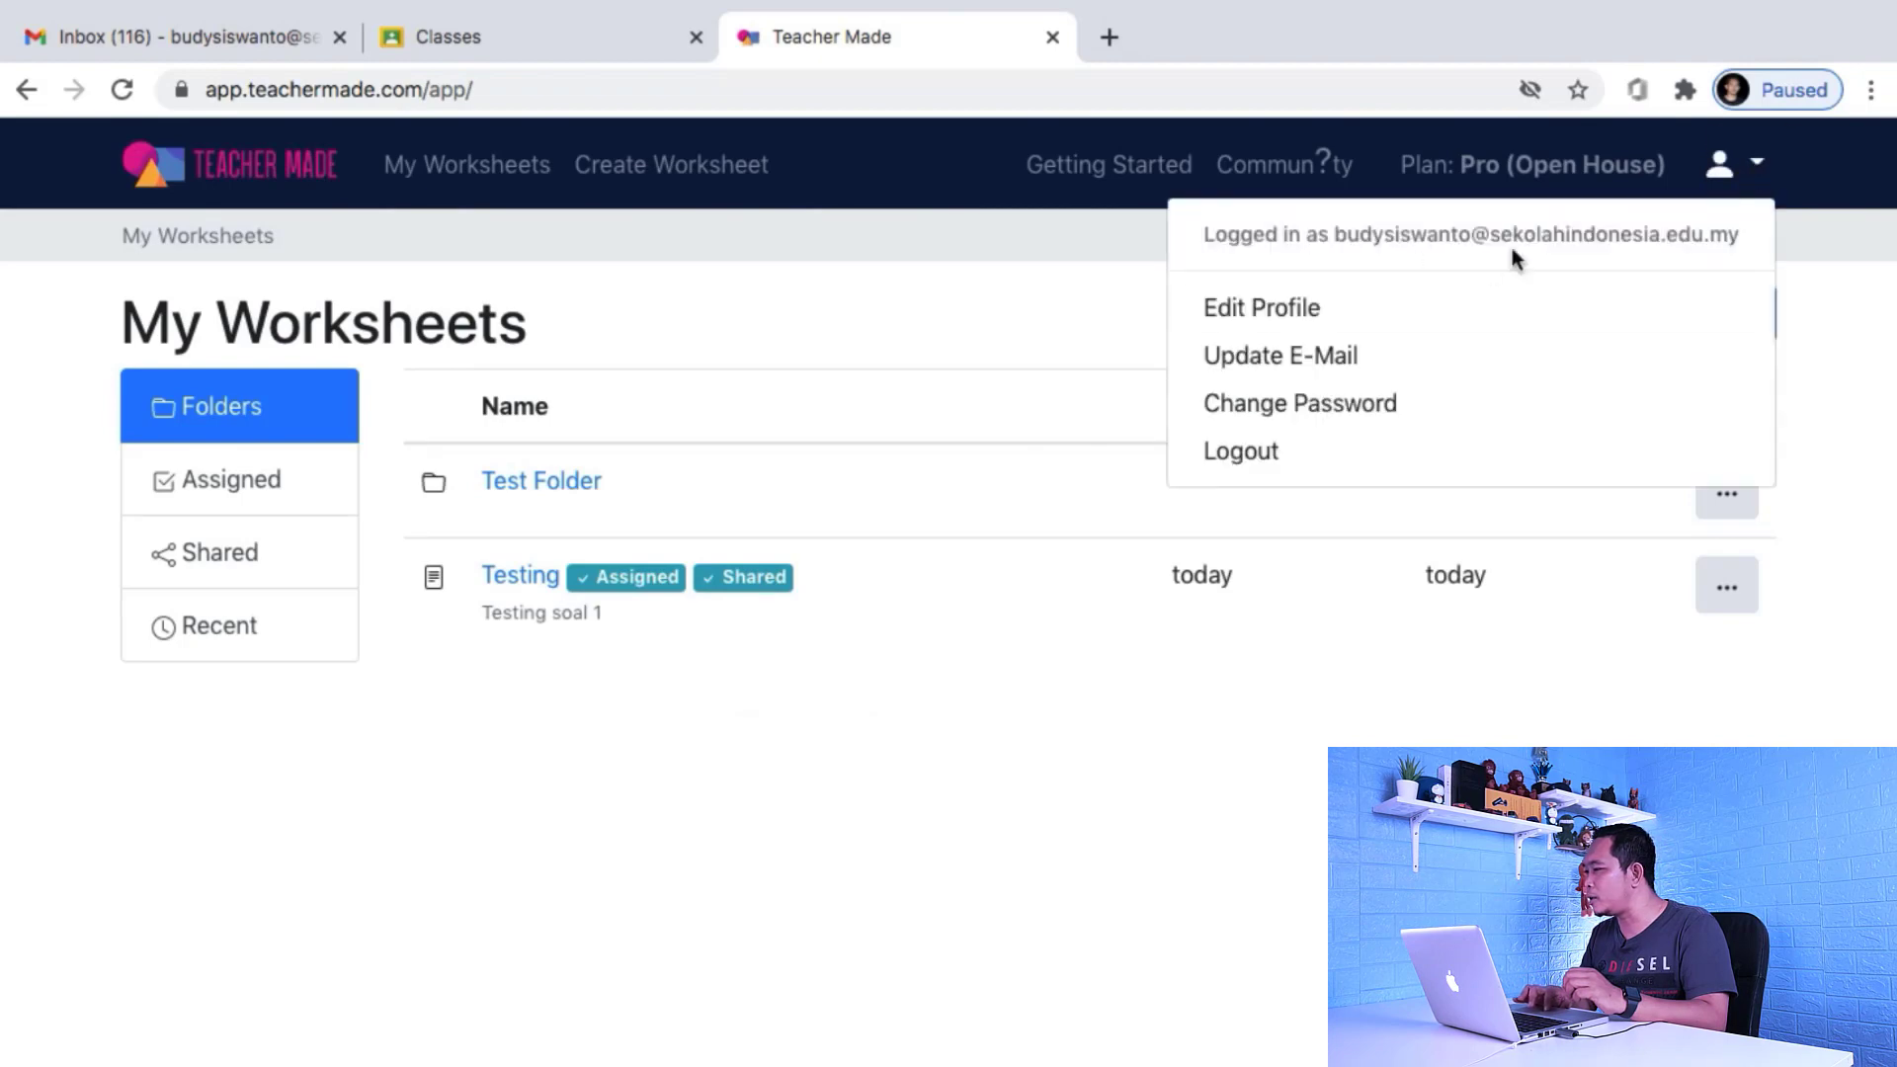
left_click(1852, 376)
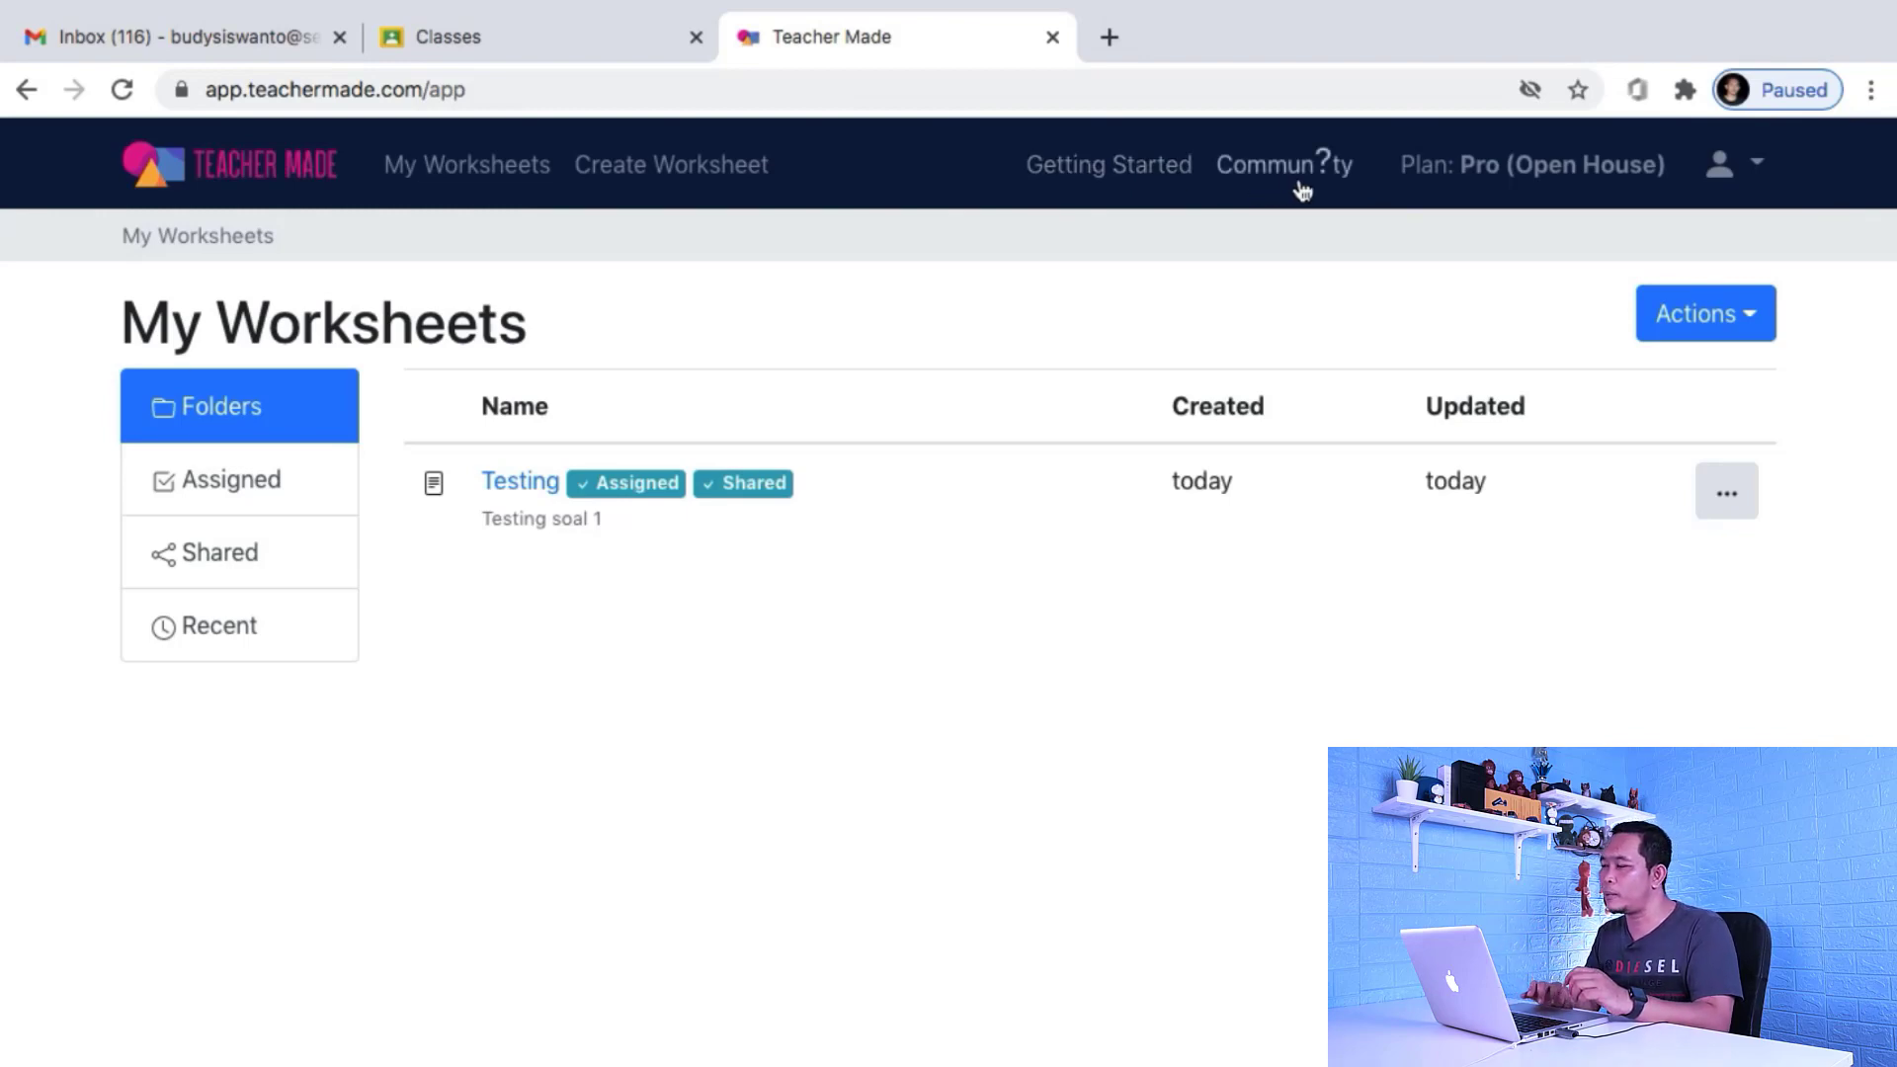
left_click(1758, 176)
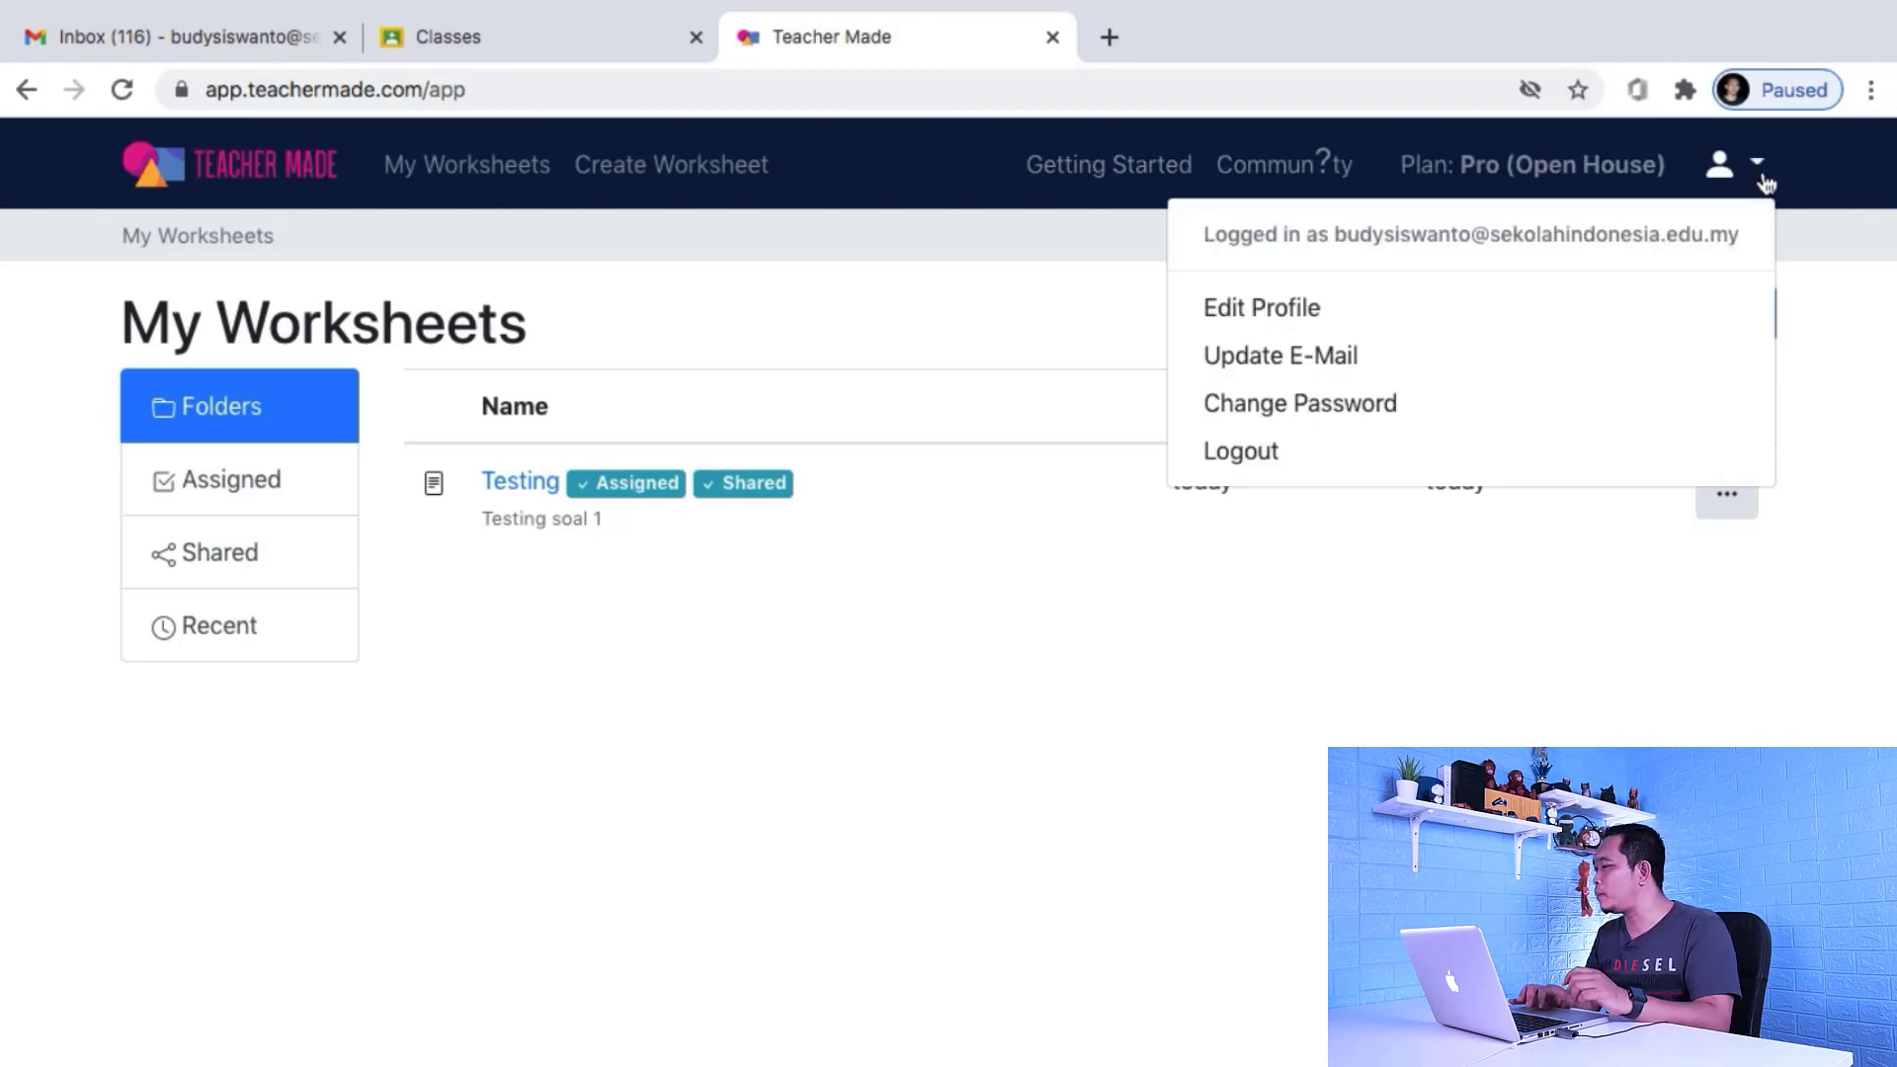
left_click(1162, 757)
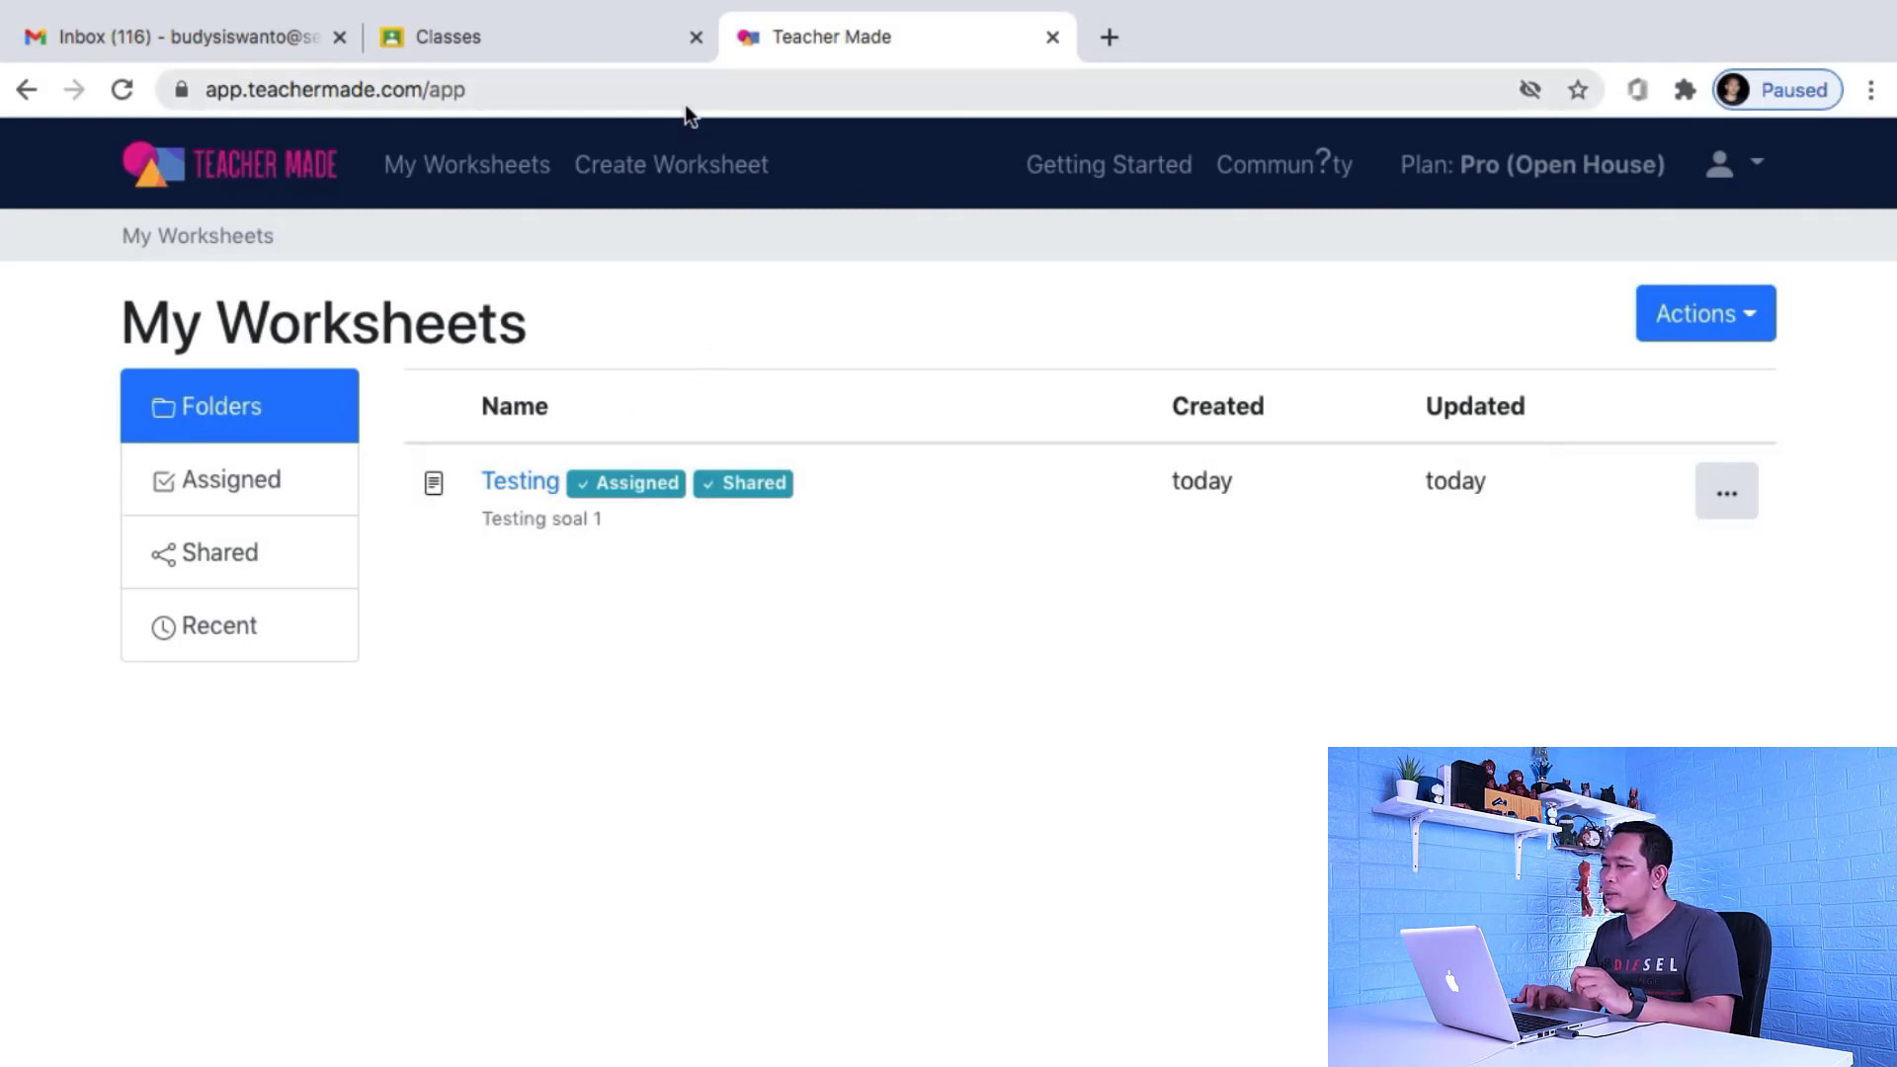
Start a new worksheet titled "Soal Latihan" with the description "Kerjakan soal berikut"
left_click(654, 176)
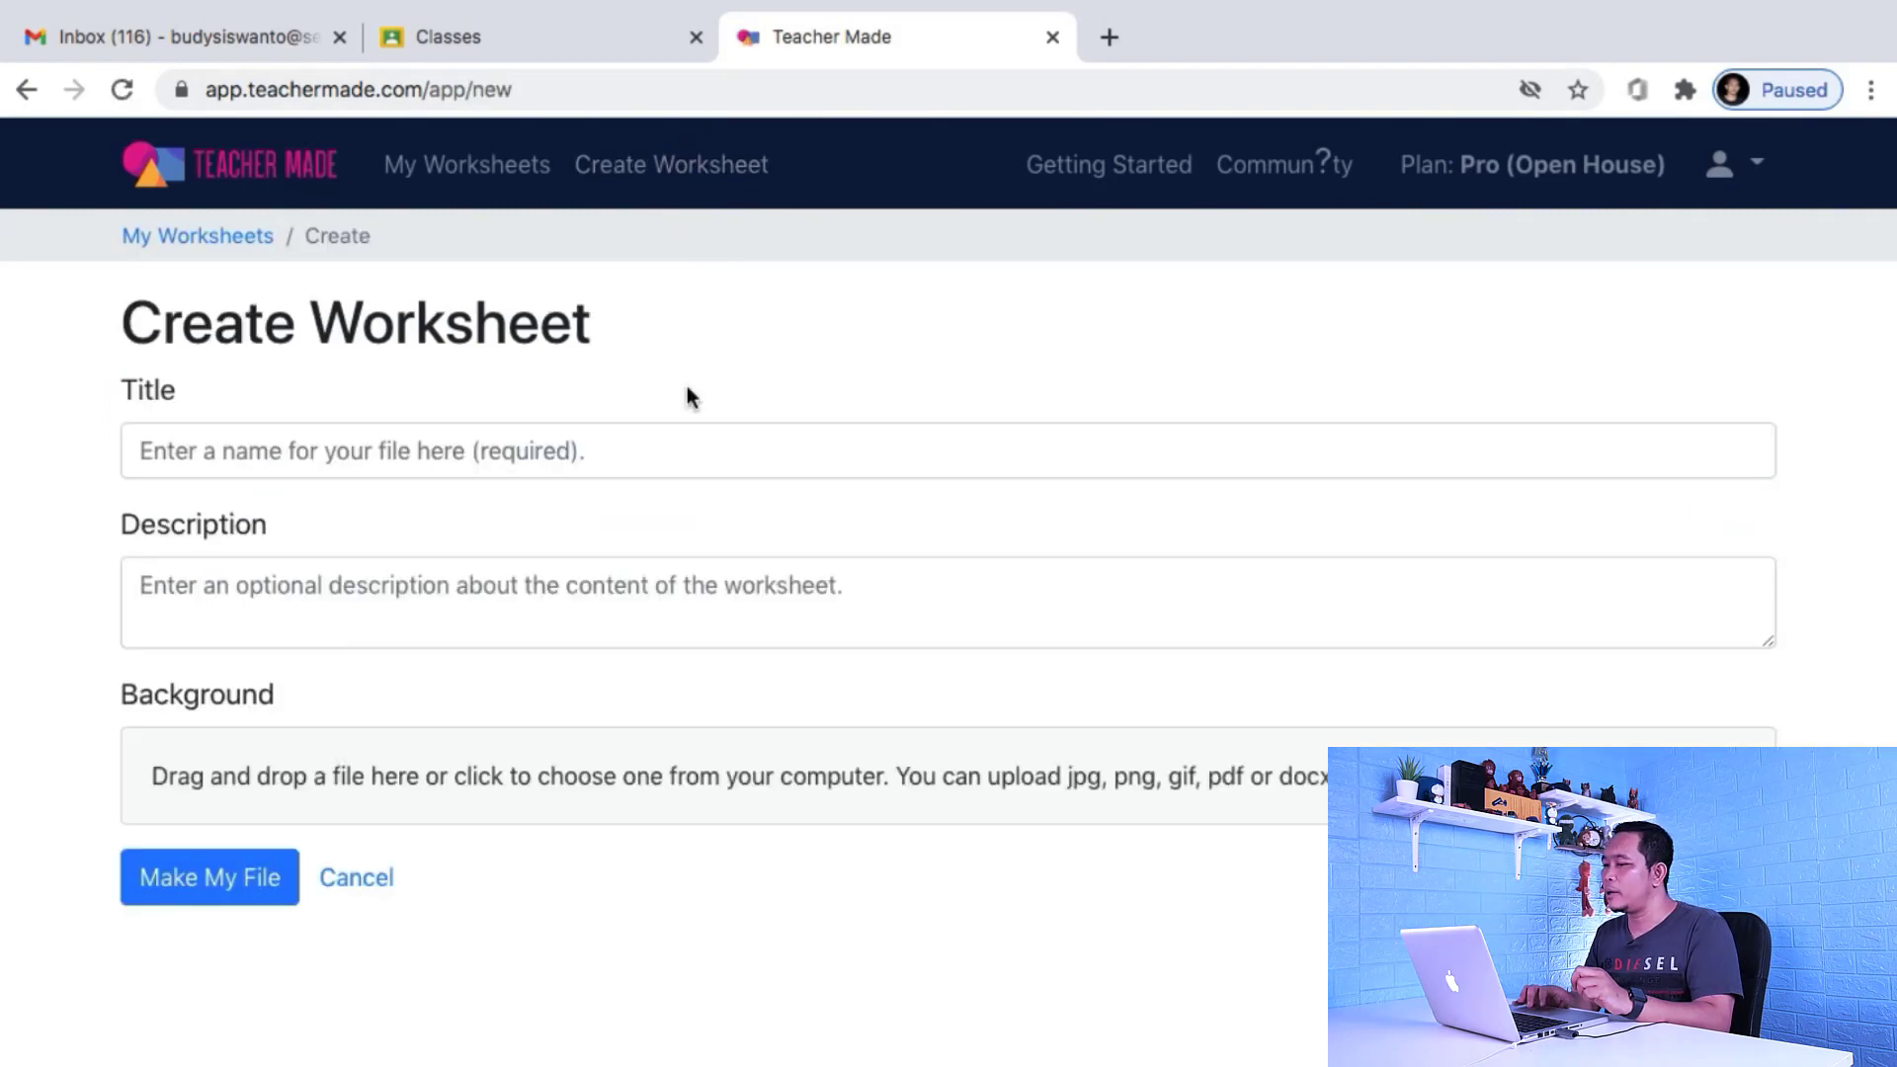
left_click(600, 457)
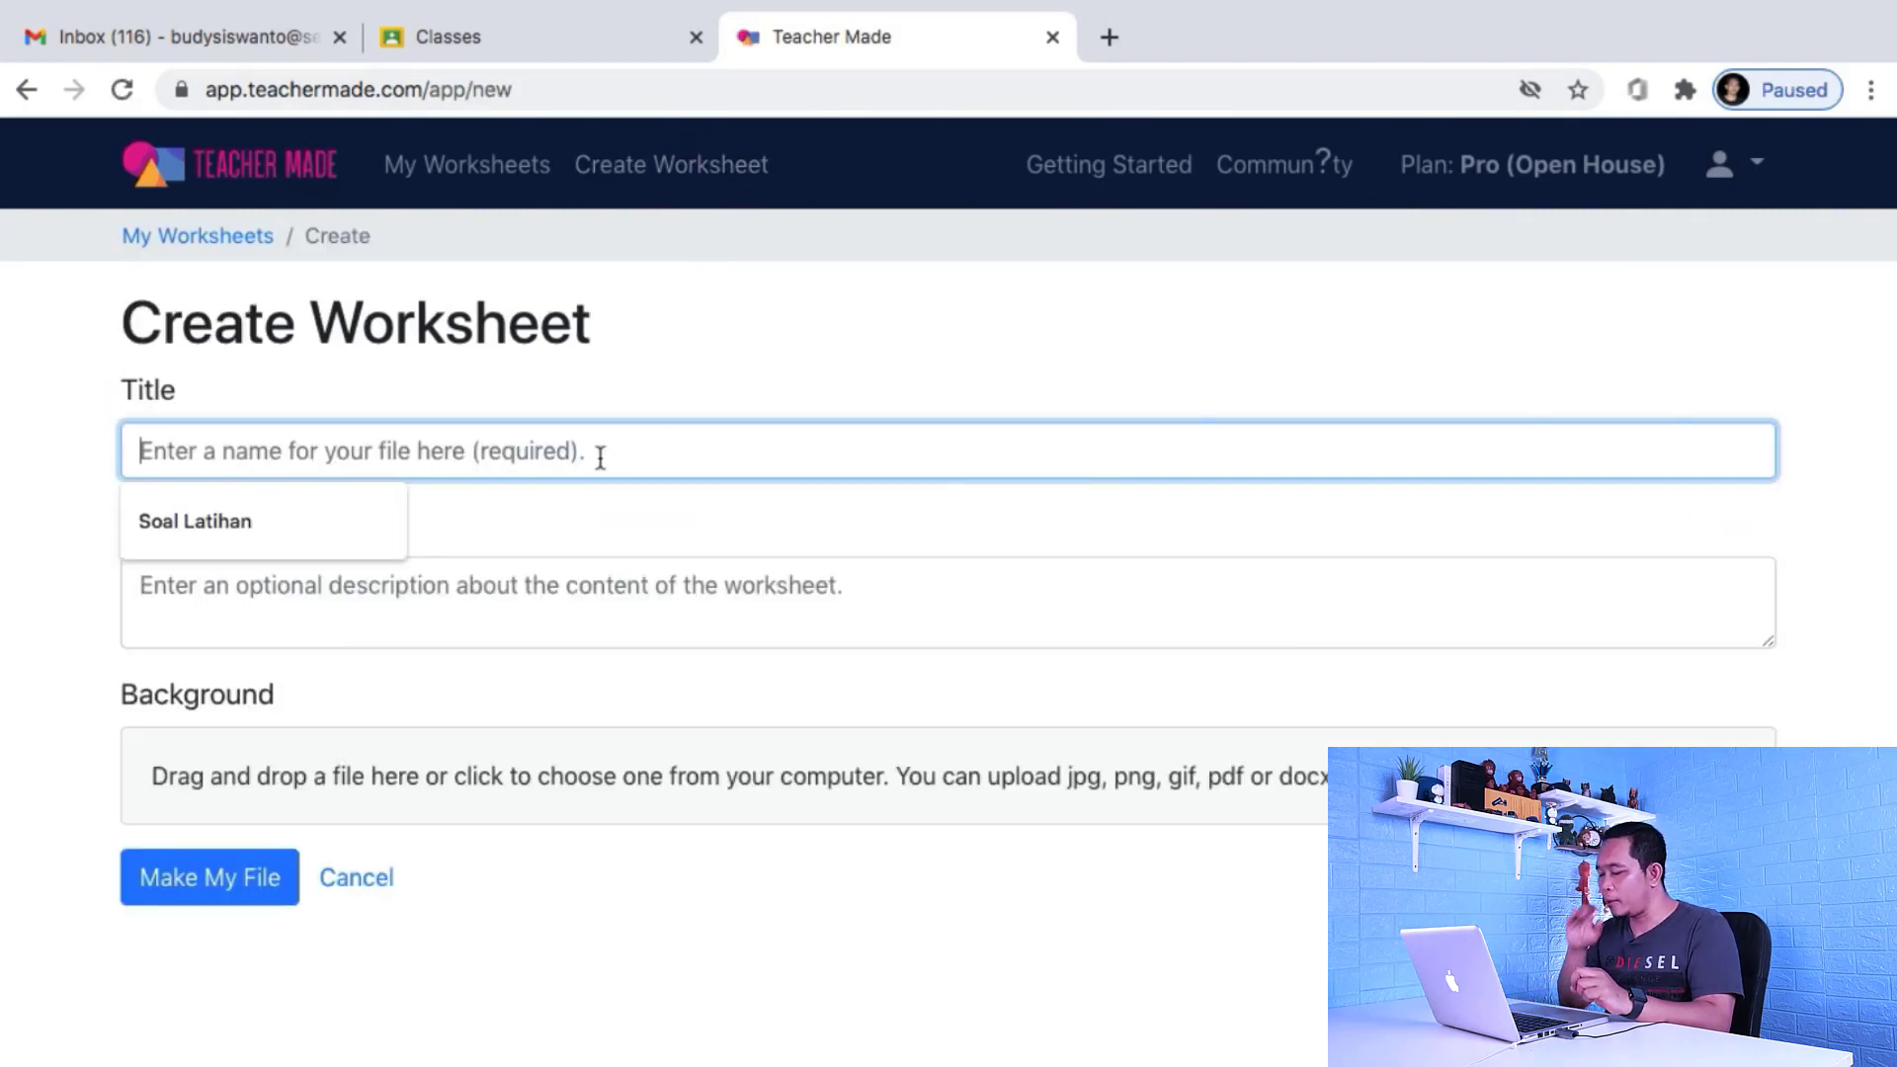
left_click(240, 533)
left_click(287, 599)
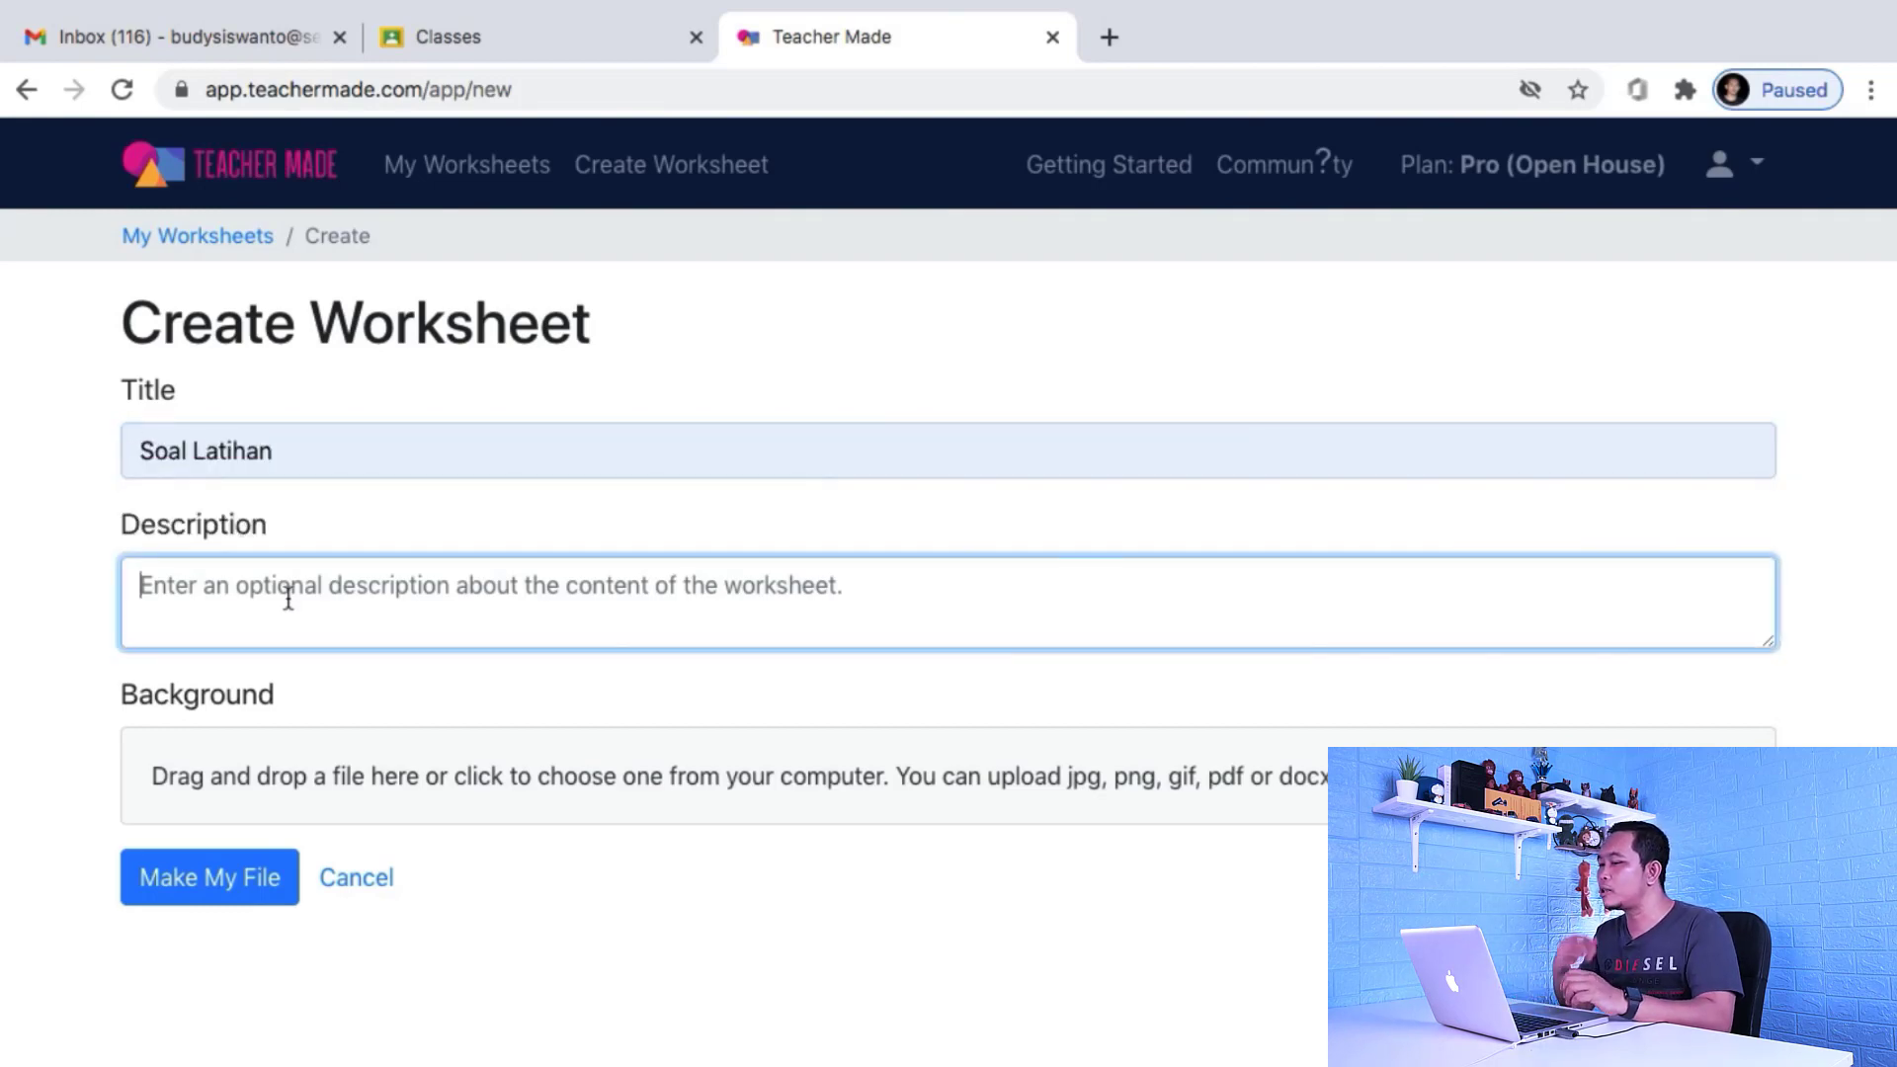
type("Kerjakan ")
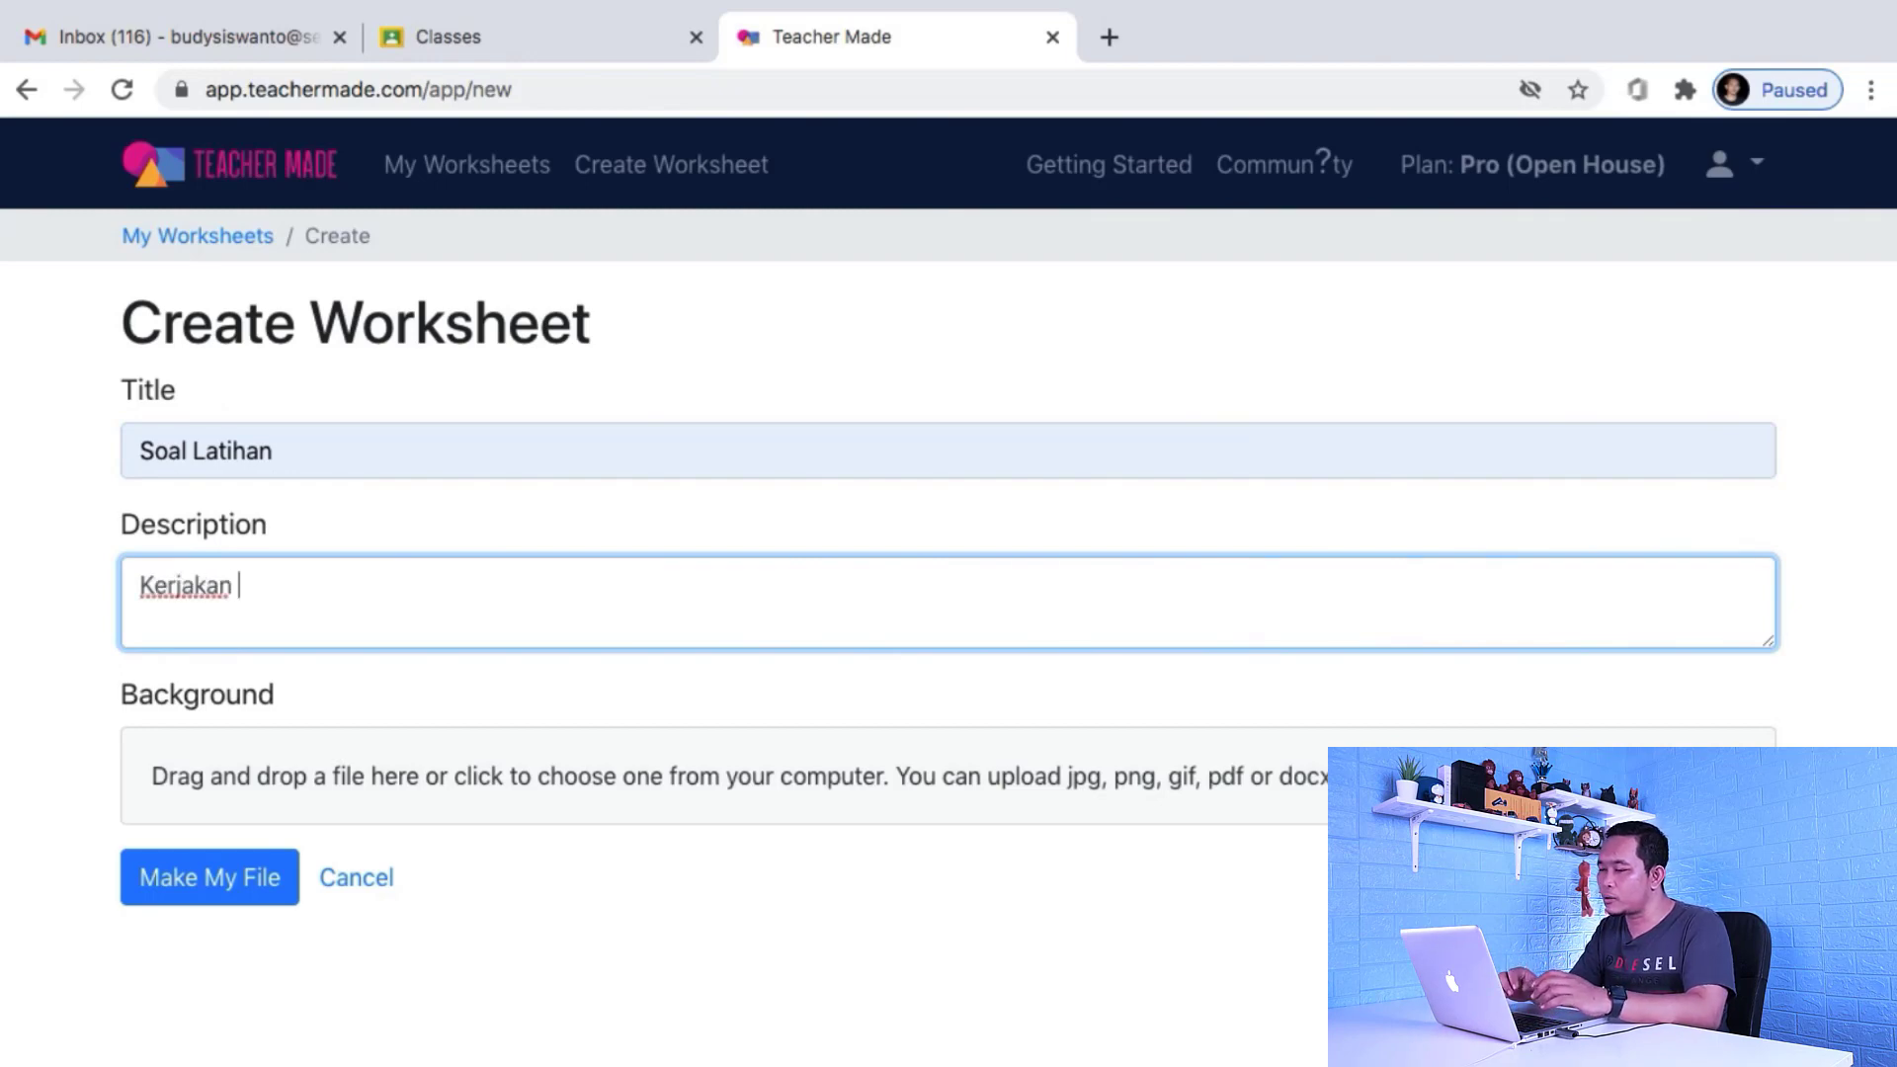
type("soal ")
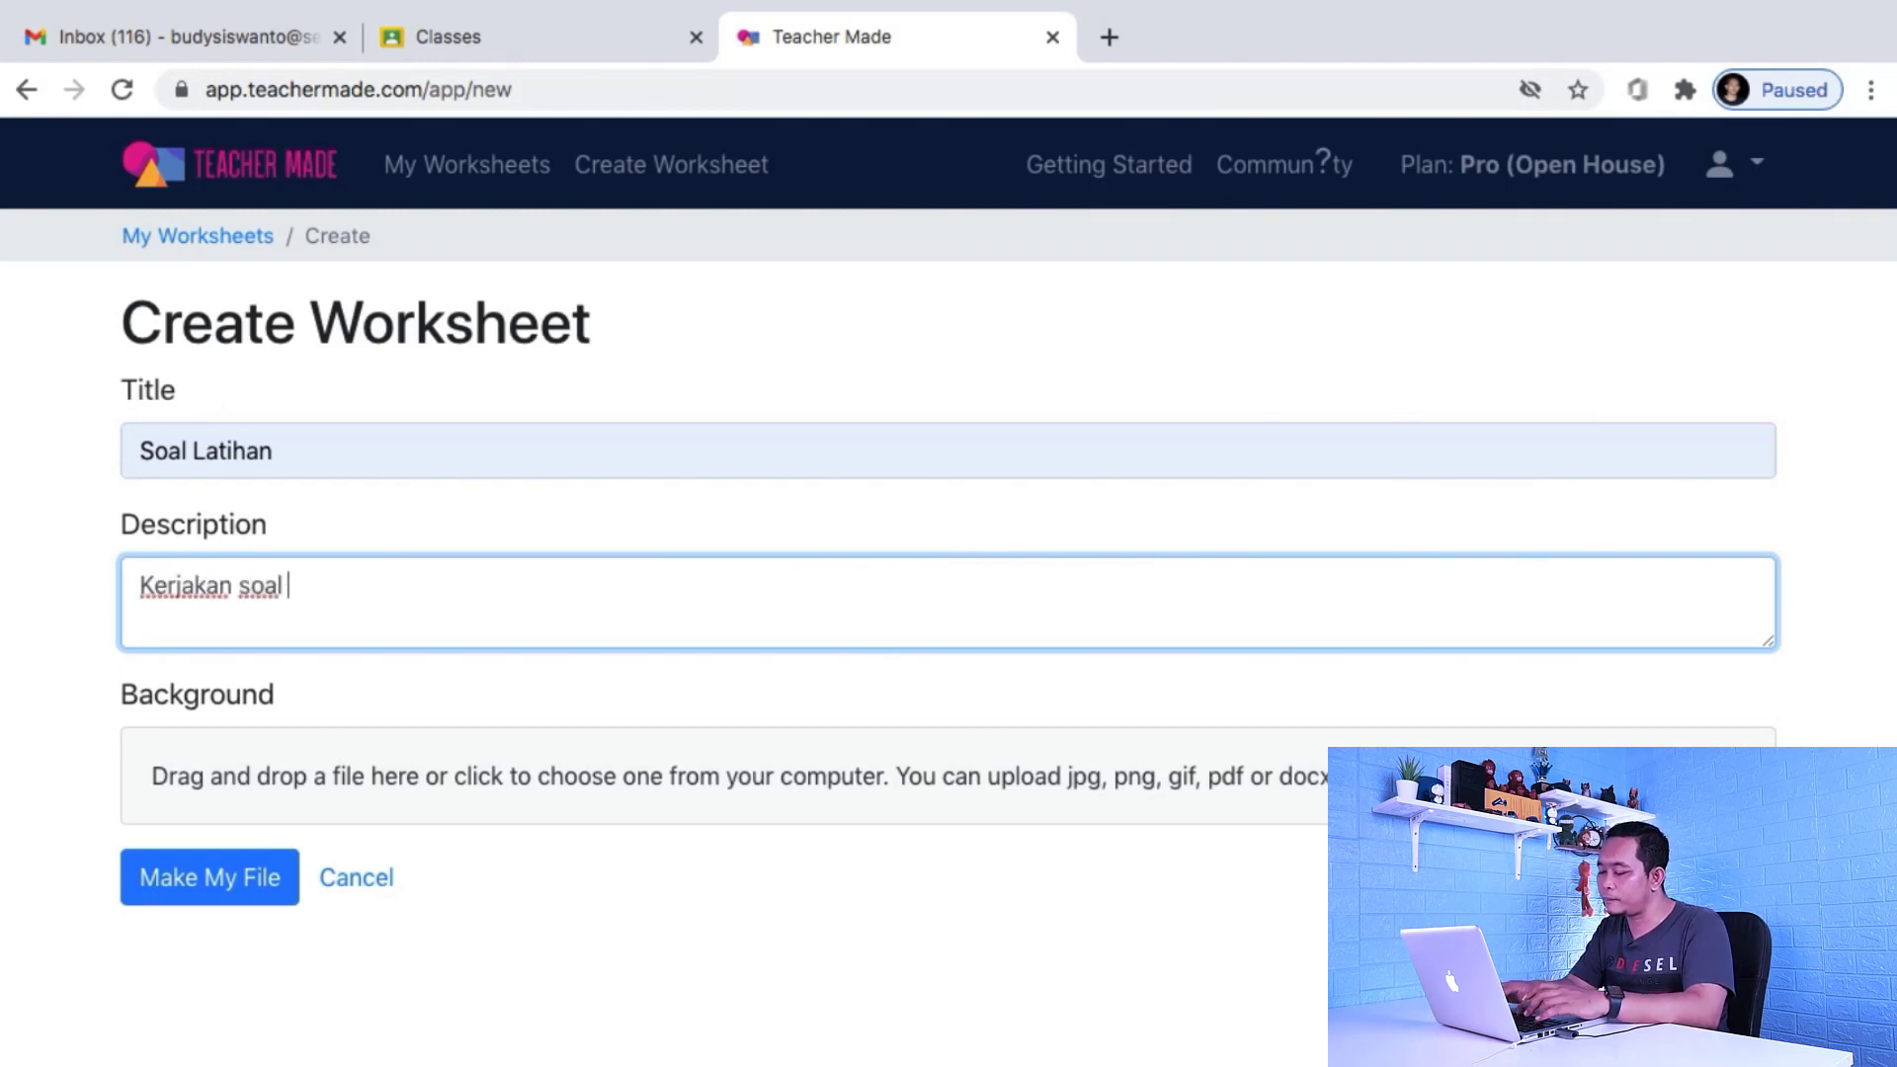
type("berikut")
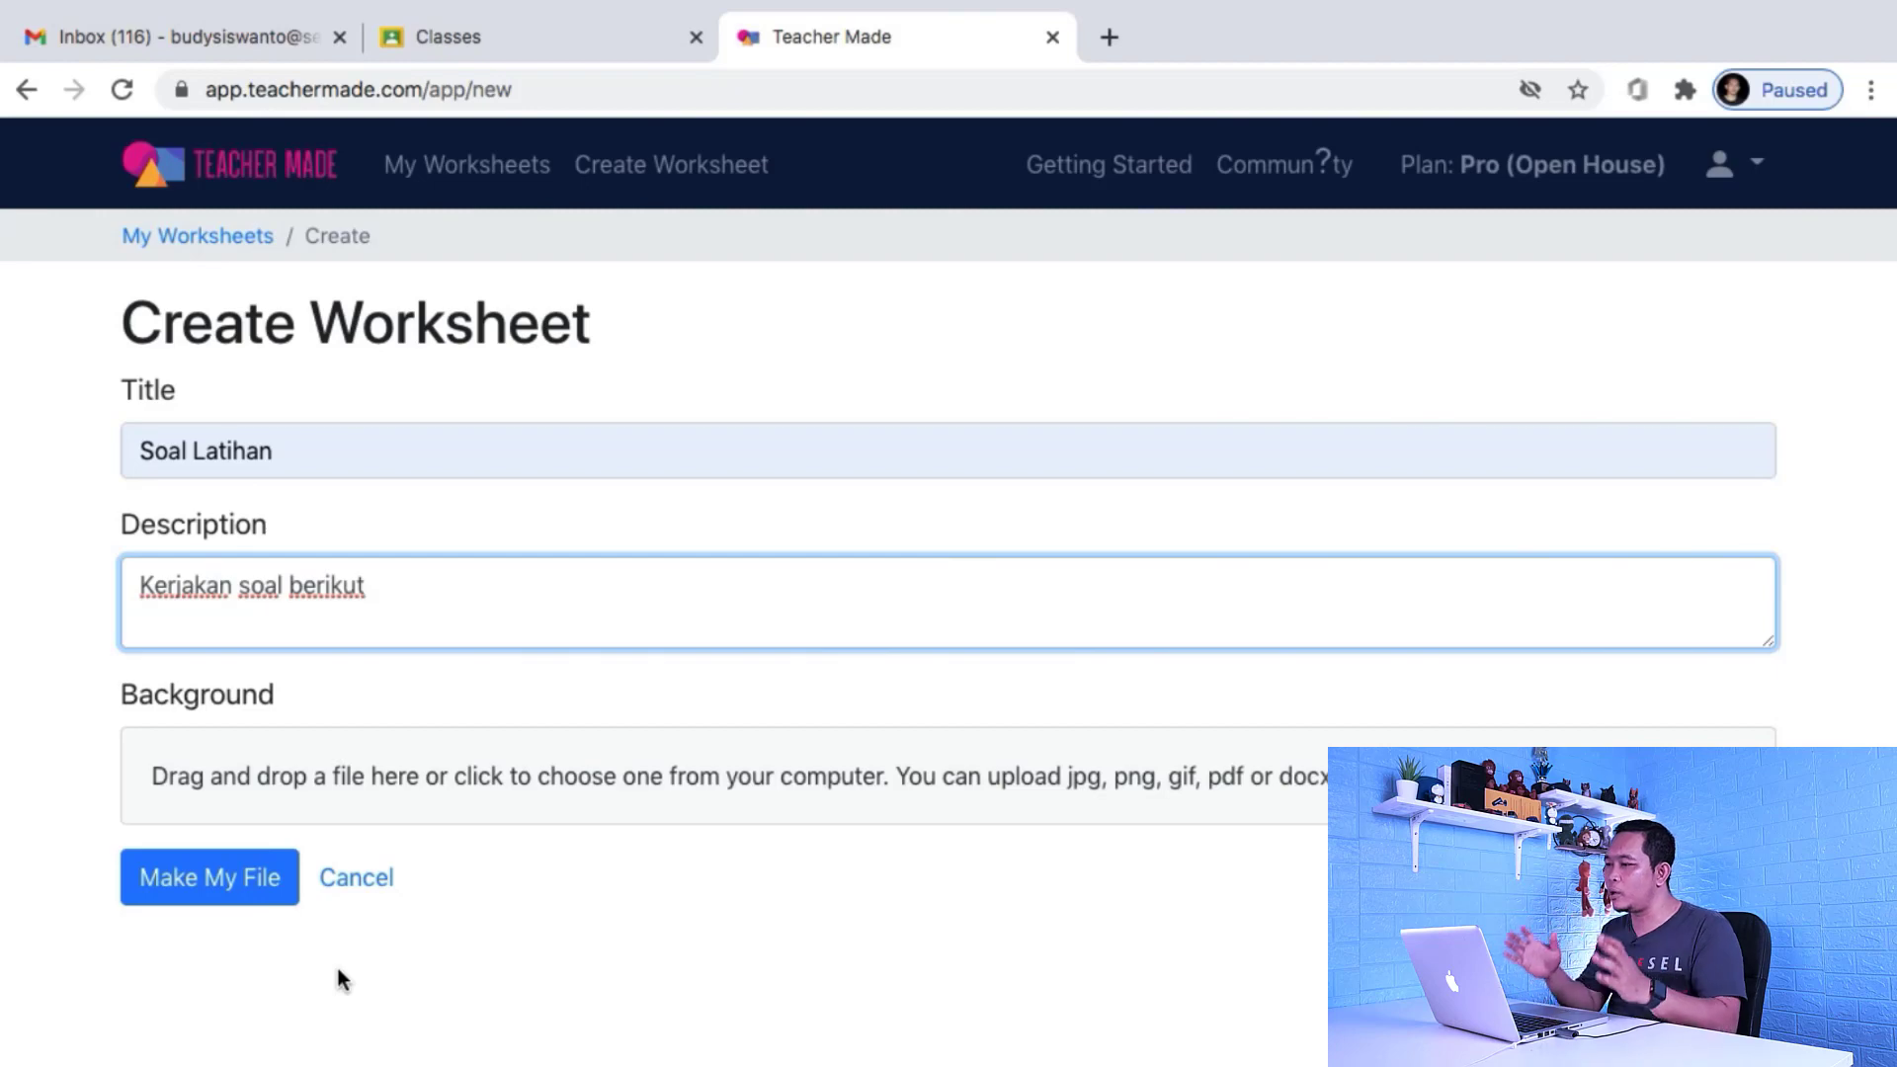
Add CONTOH SOAL.pdf from the desktop as the worksheet's background and create the file
mouse_move(529, 5)
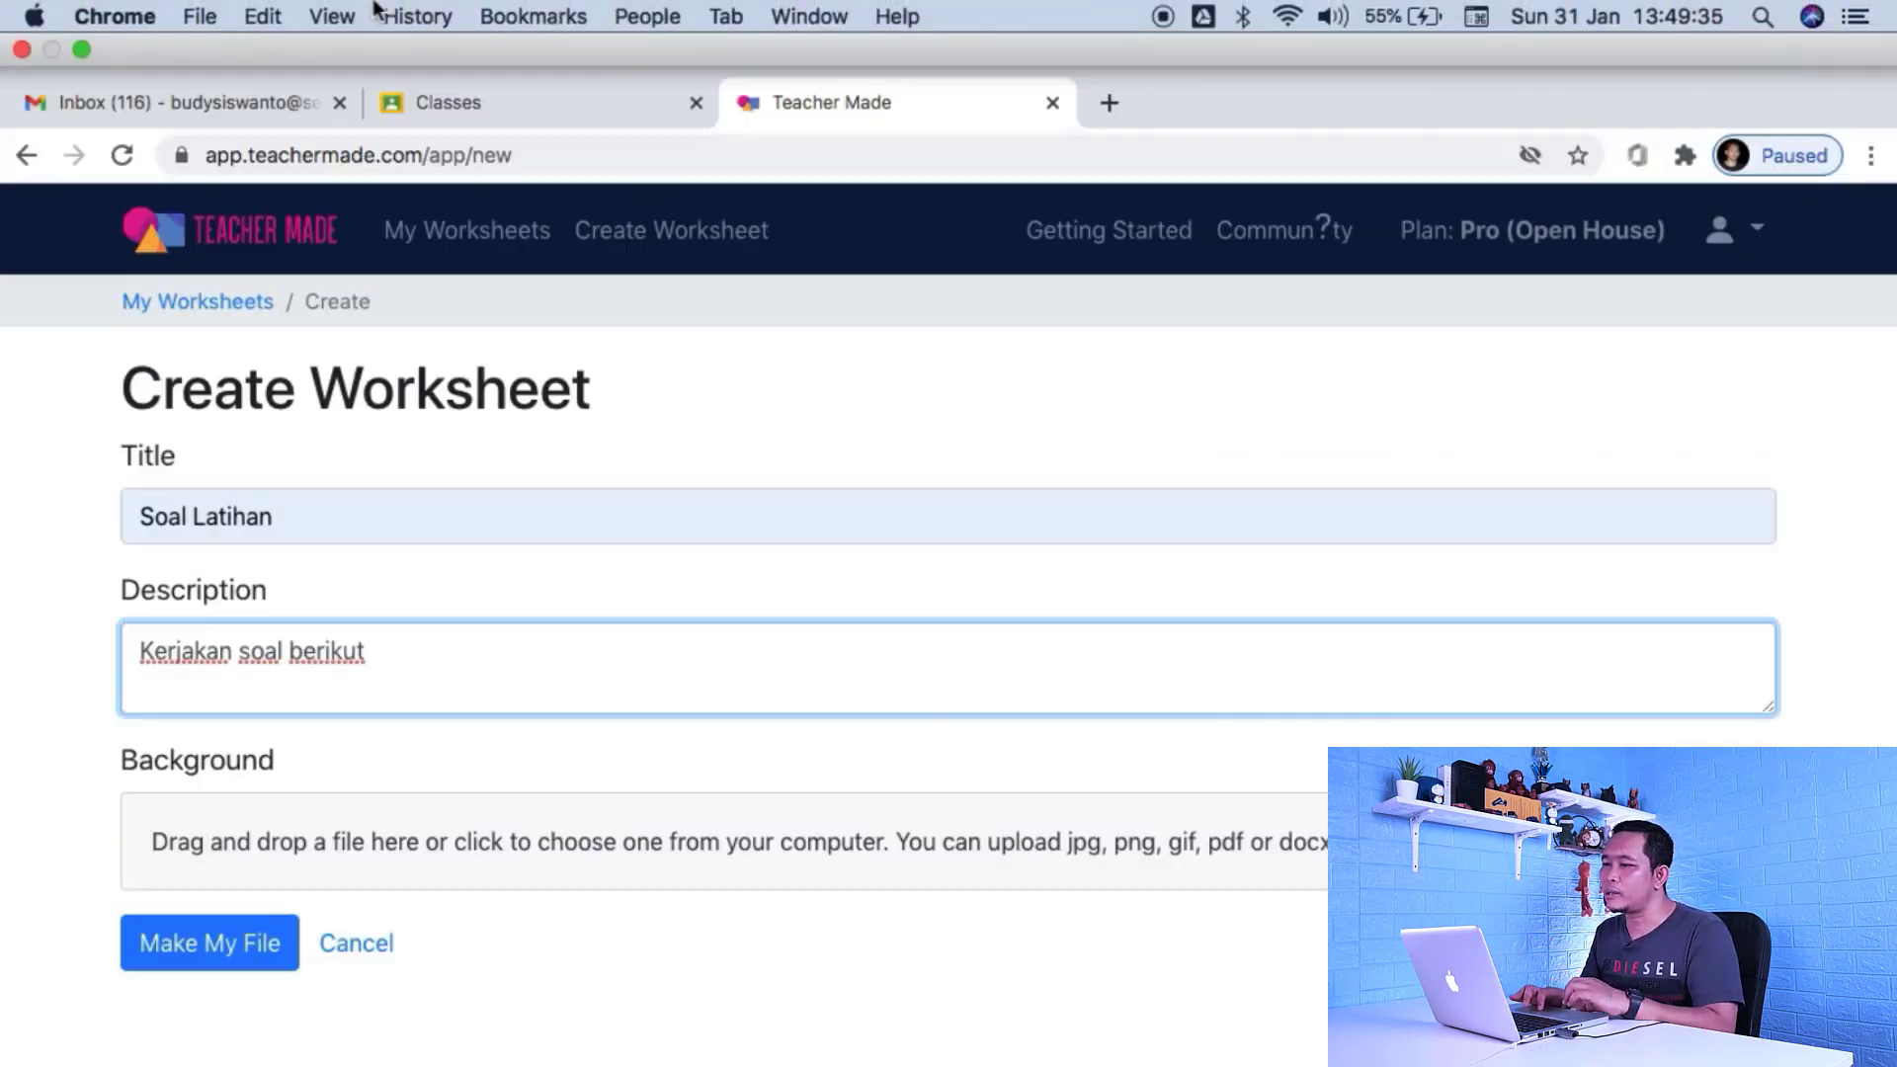
left_click(82, 49)
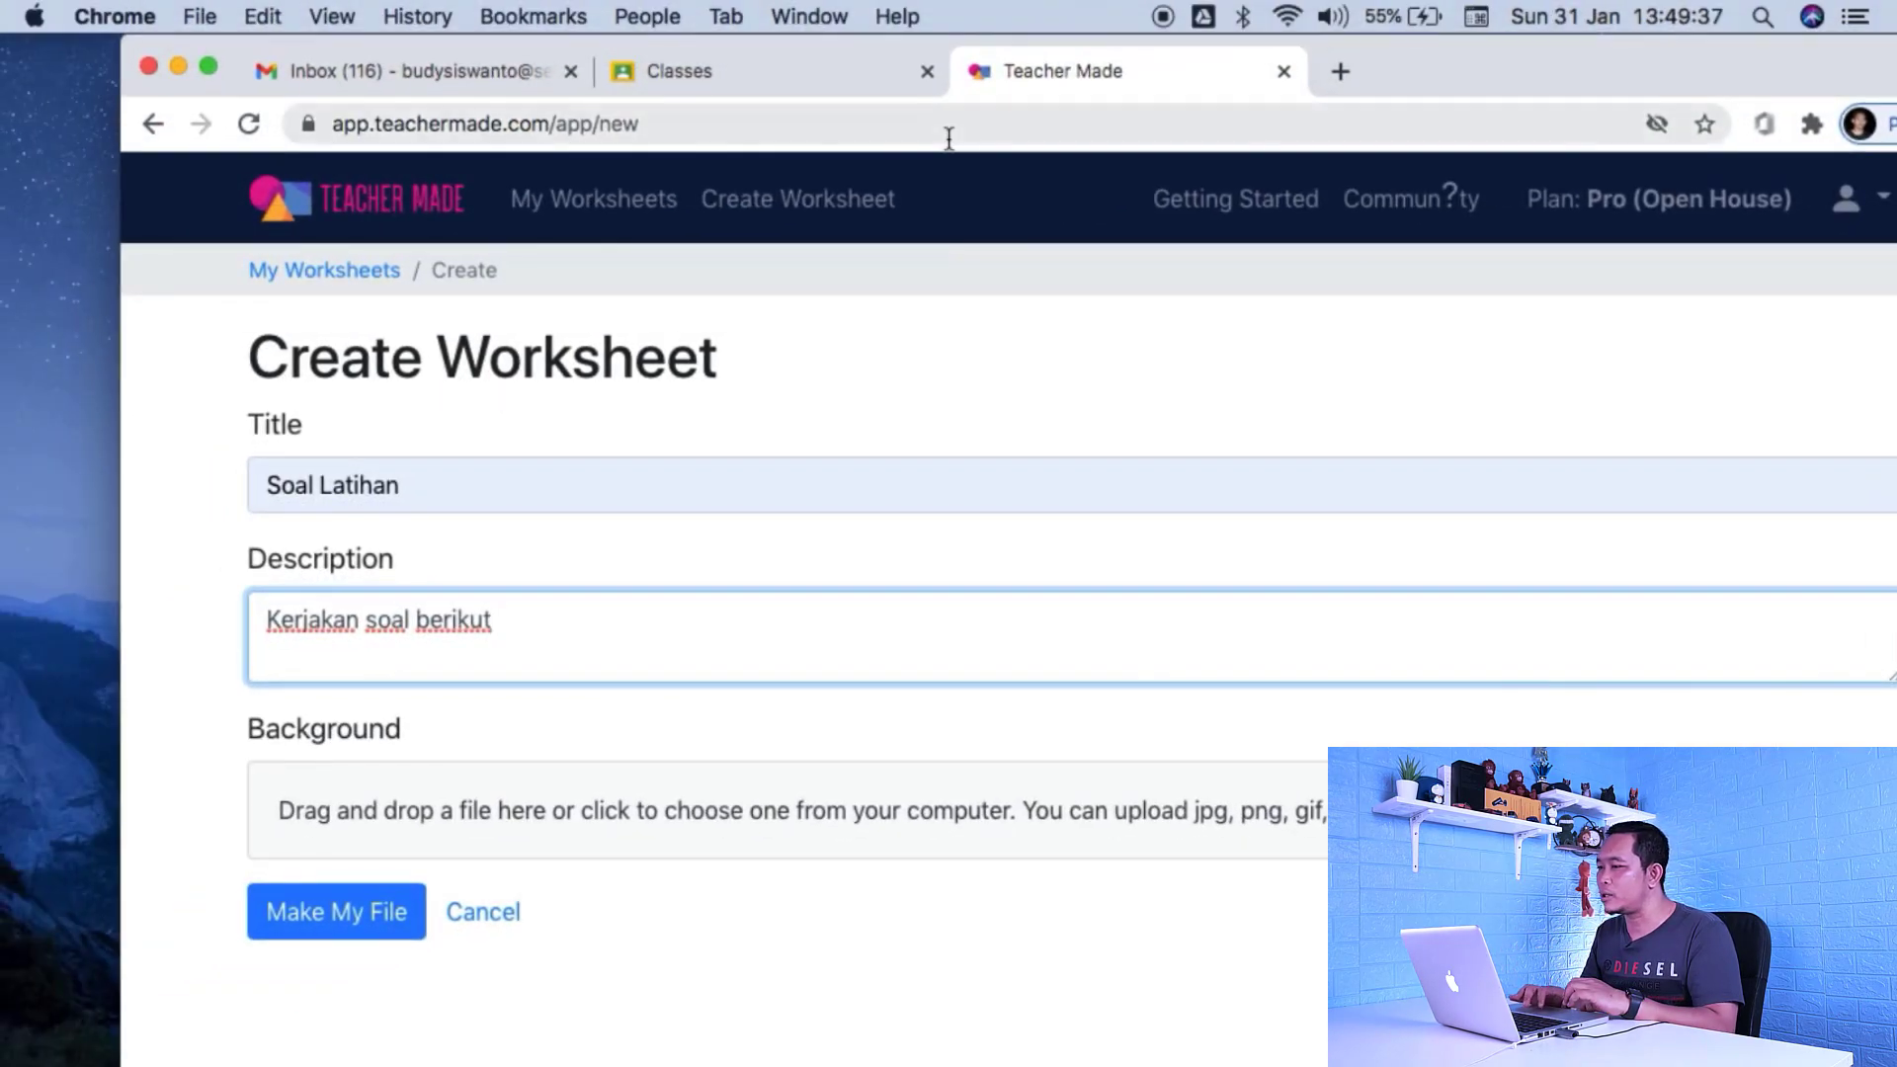
left_click_drag(1602, 49, 1329, 69)
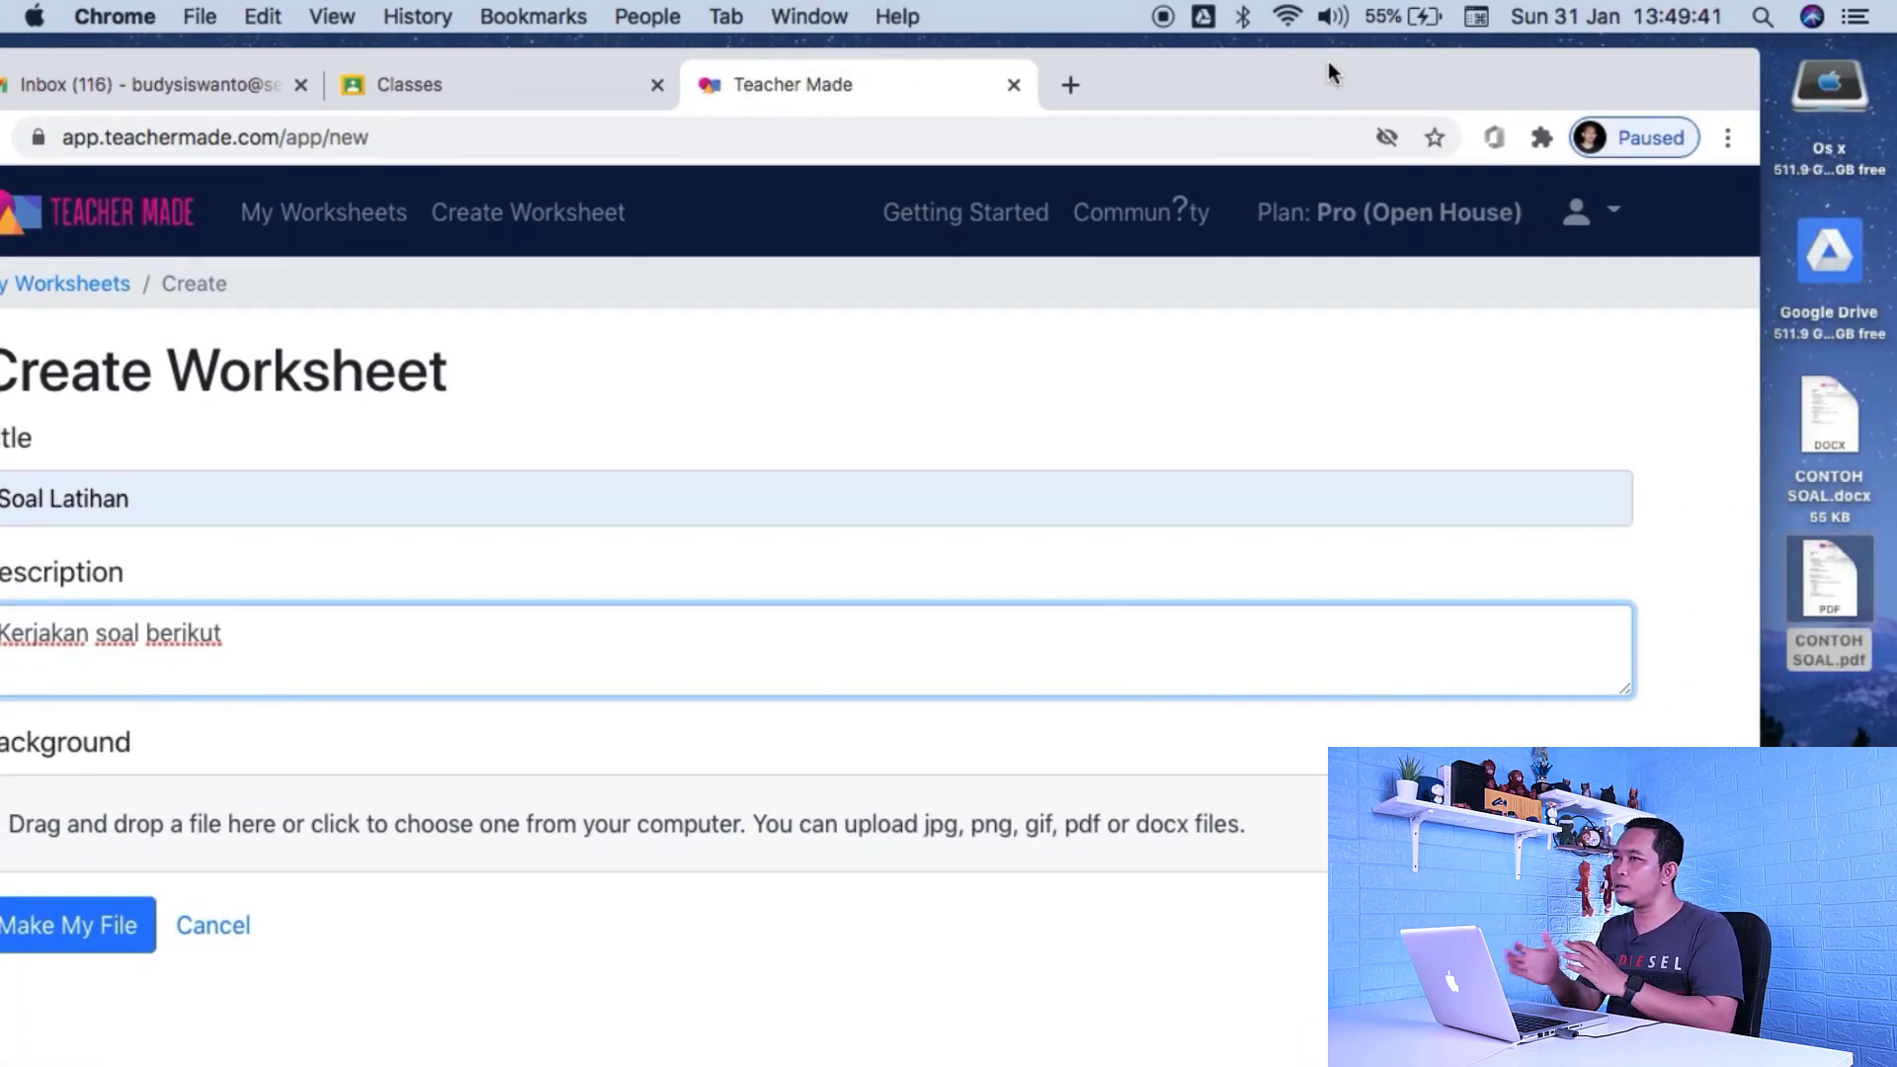
left_click(1815, 441)
left_click(1827, 593)
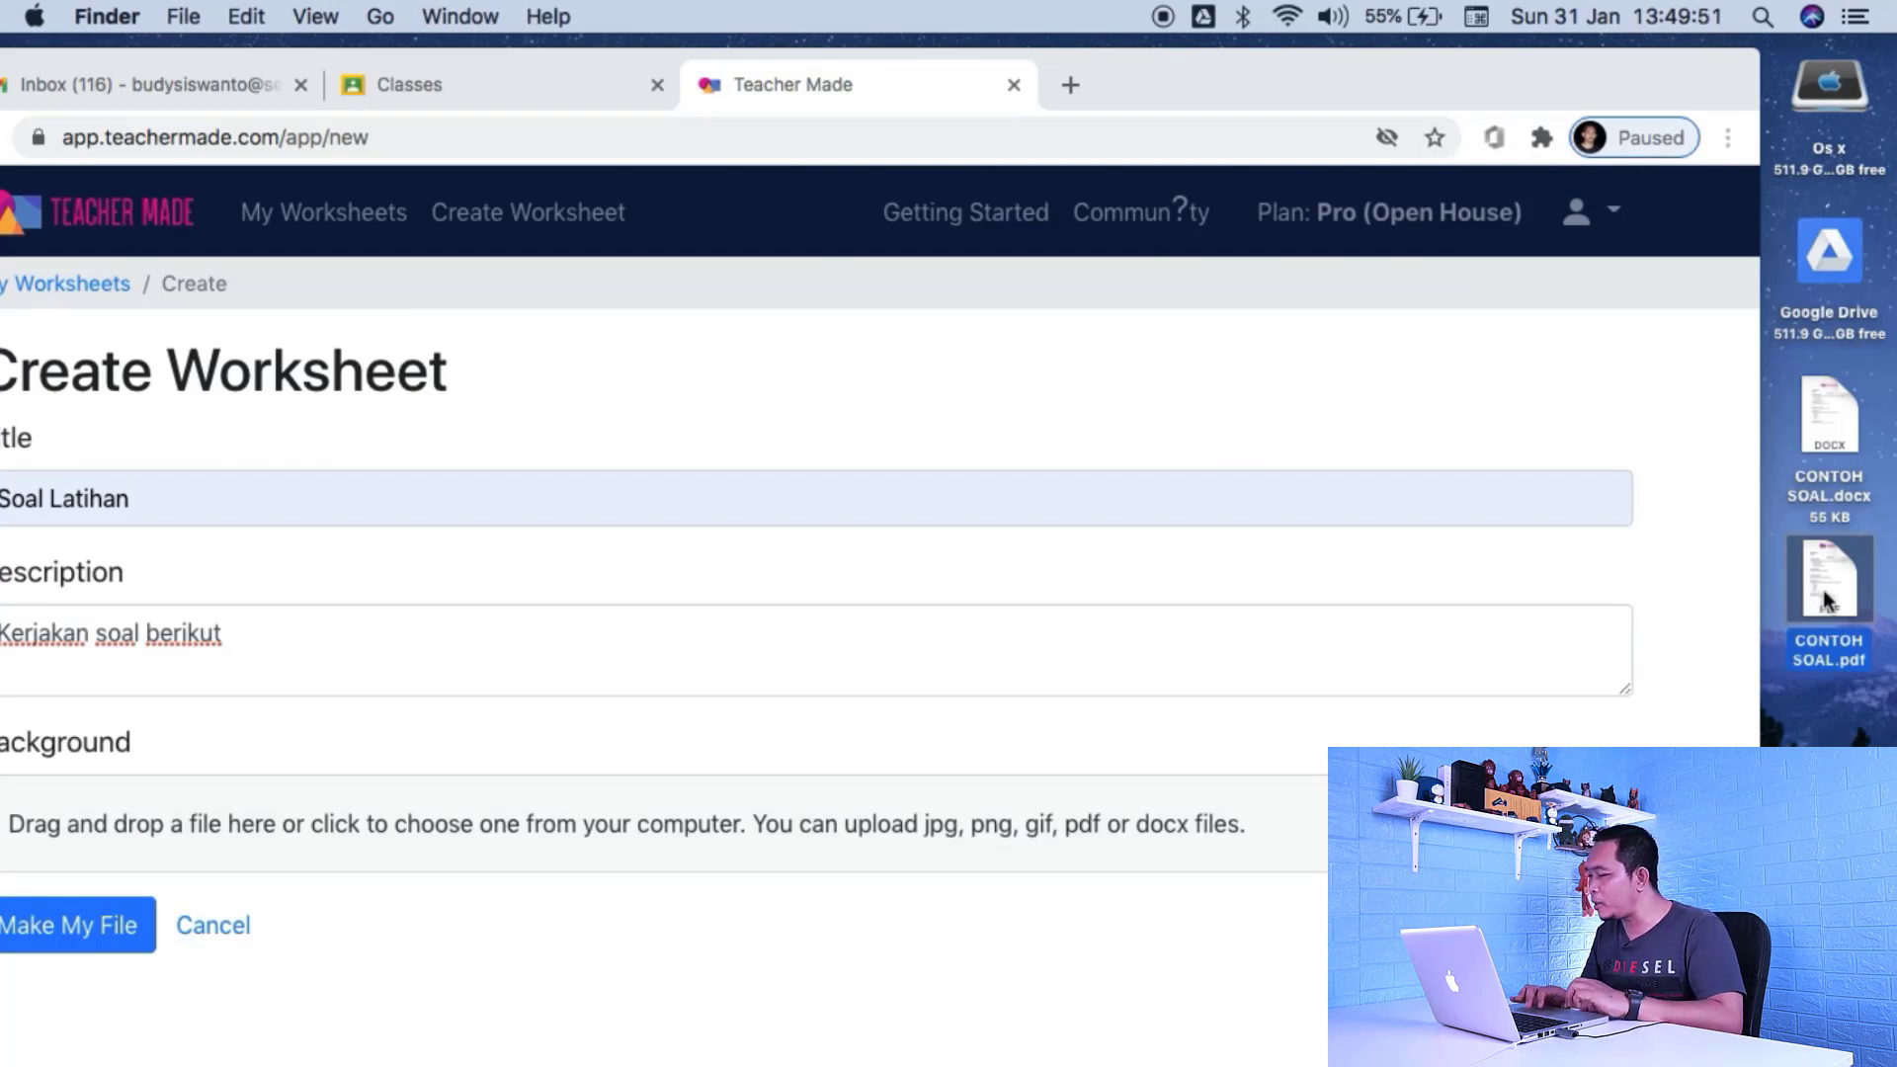
left_click_drag(1825, 600, 1176, 833)
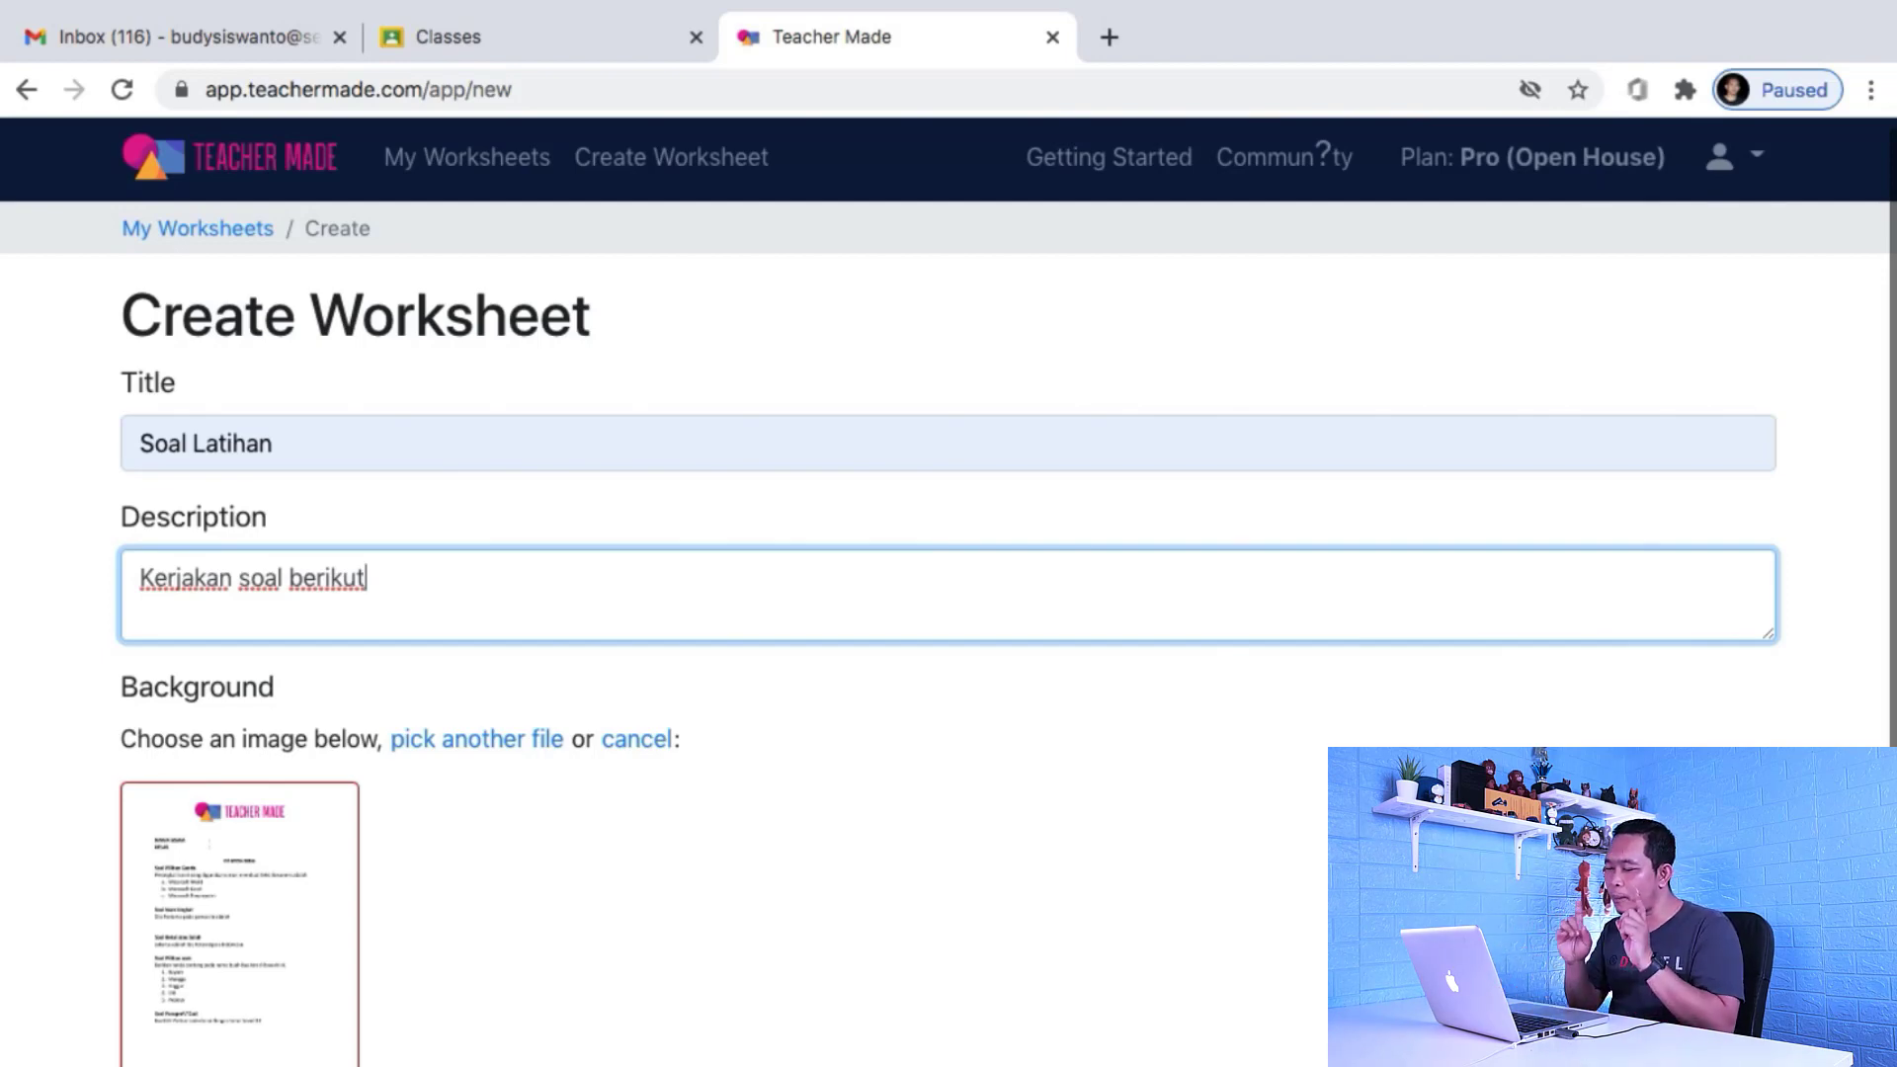
left_click(280, 885)
left_click(280, 894)
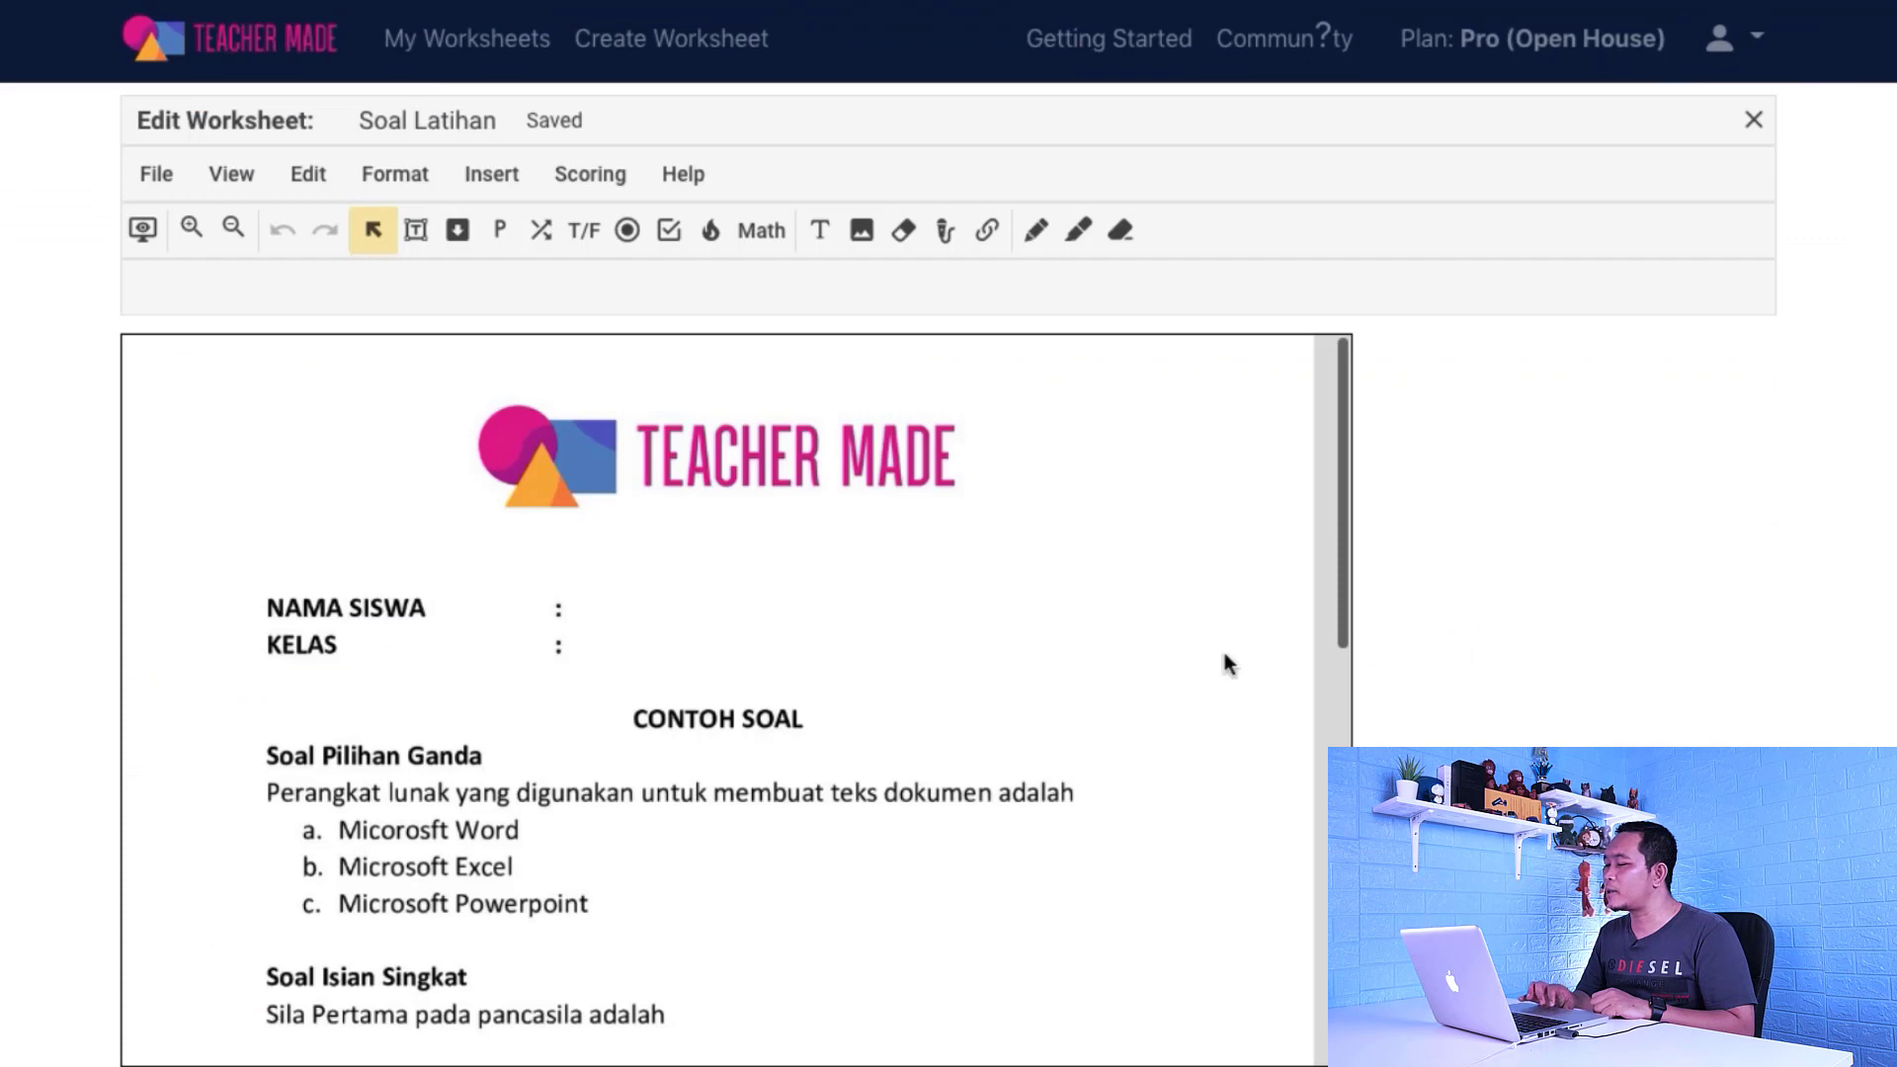
Look through the worksheet's sample questions and the editor's available file, view, edit, insert and scoring commands
scroll(1224, 652, "down", 3)
scroll(1224, 654, "down", 3)
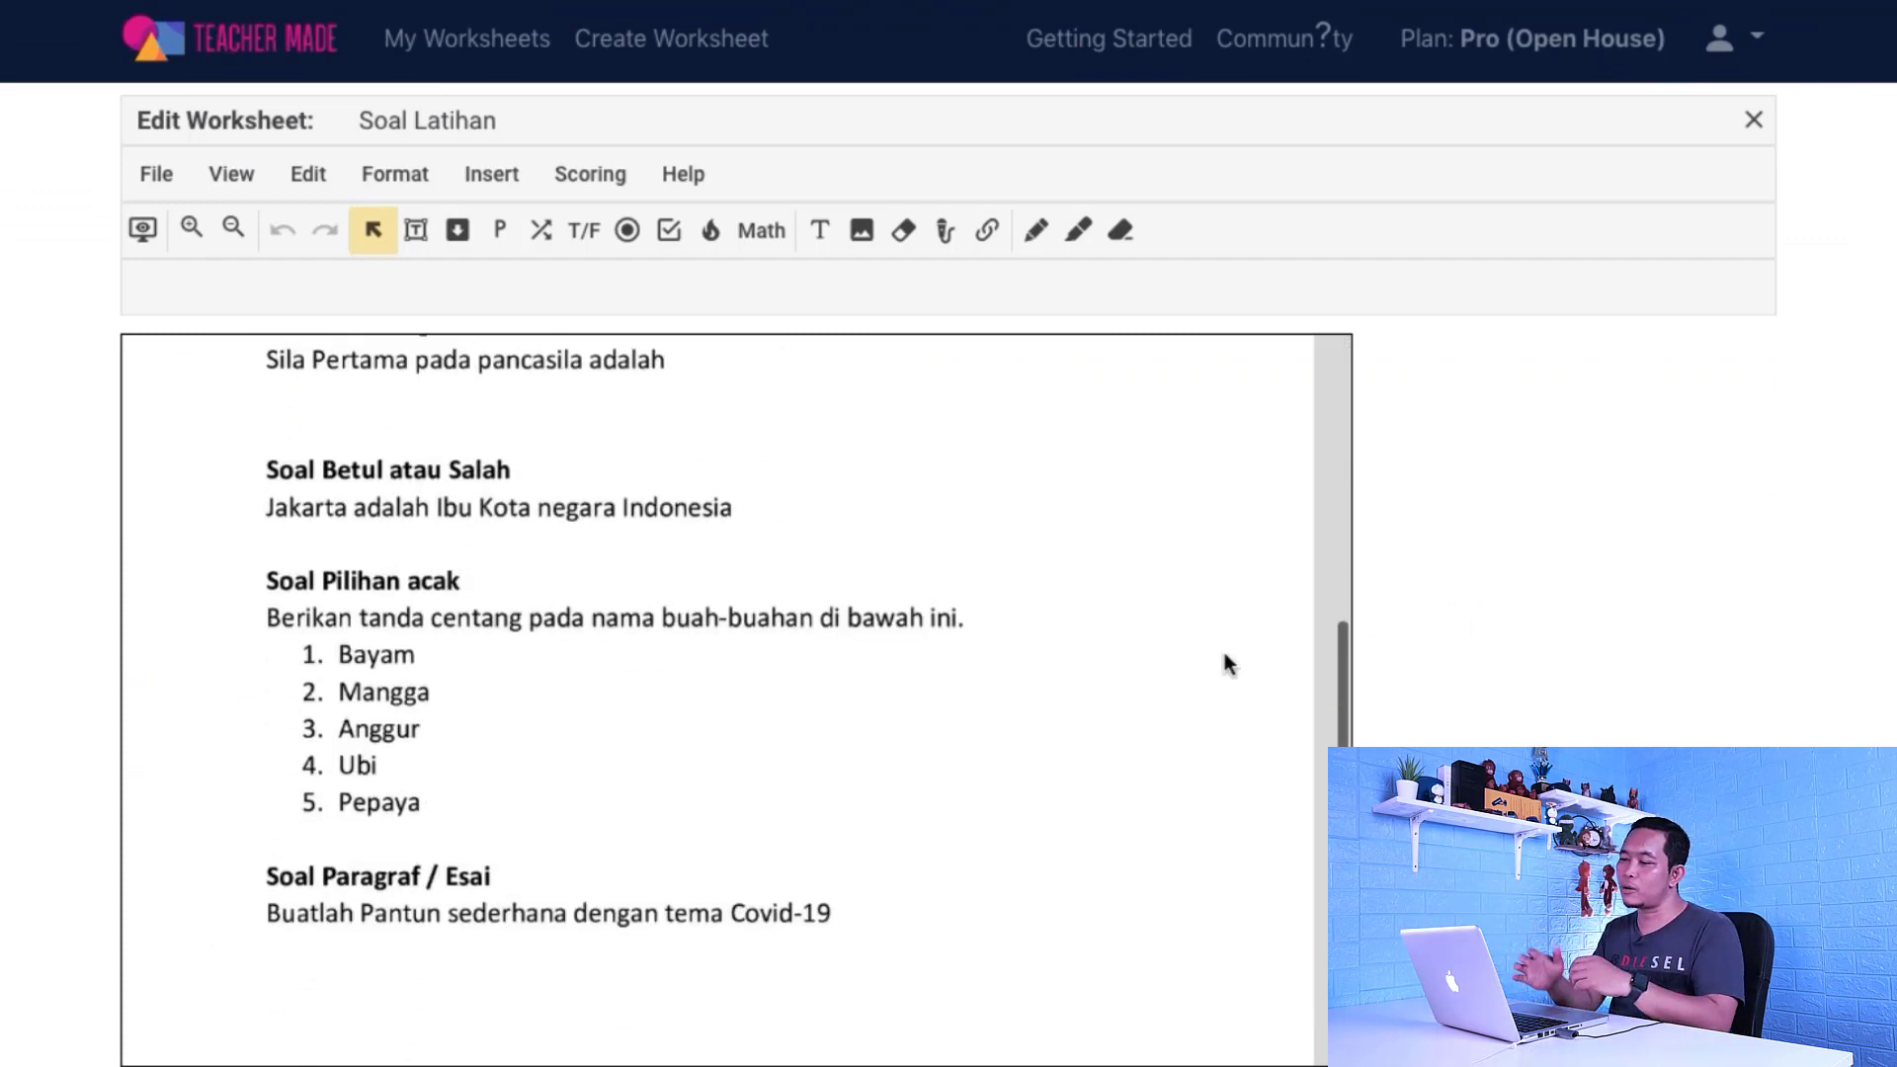
scroll(1223, 652, "up", 5)
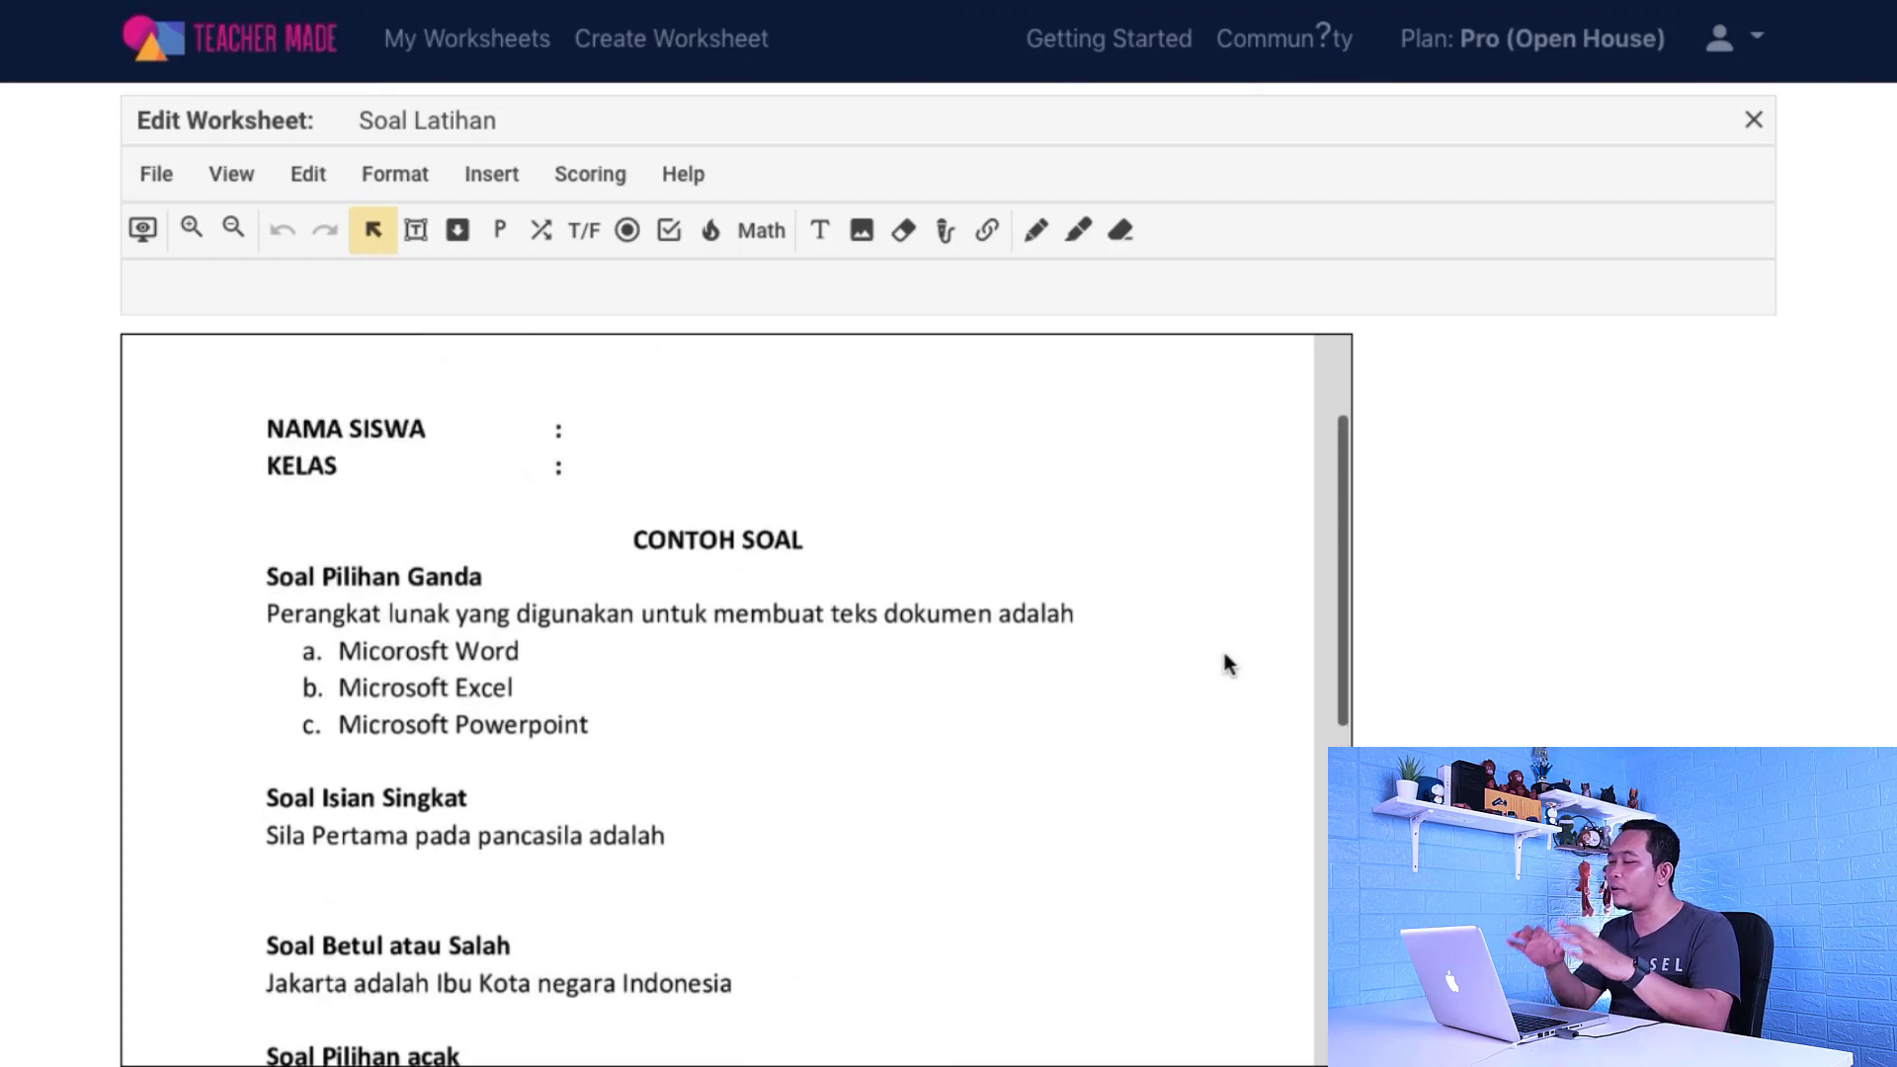
scroll(1224, 656, "up", 2)
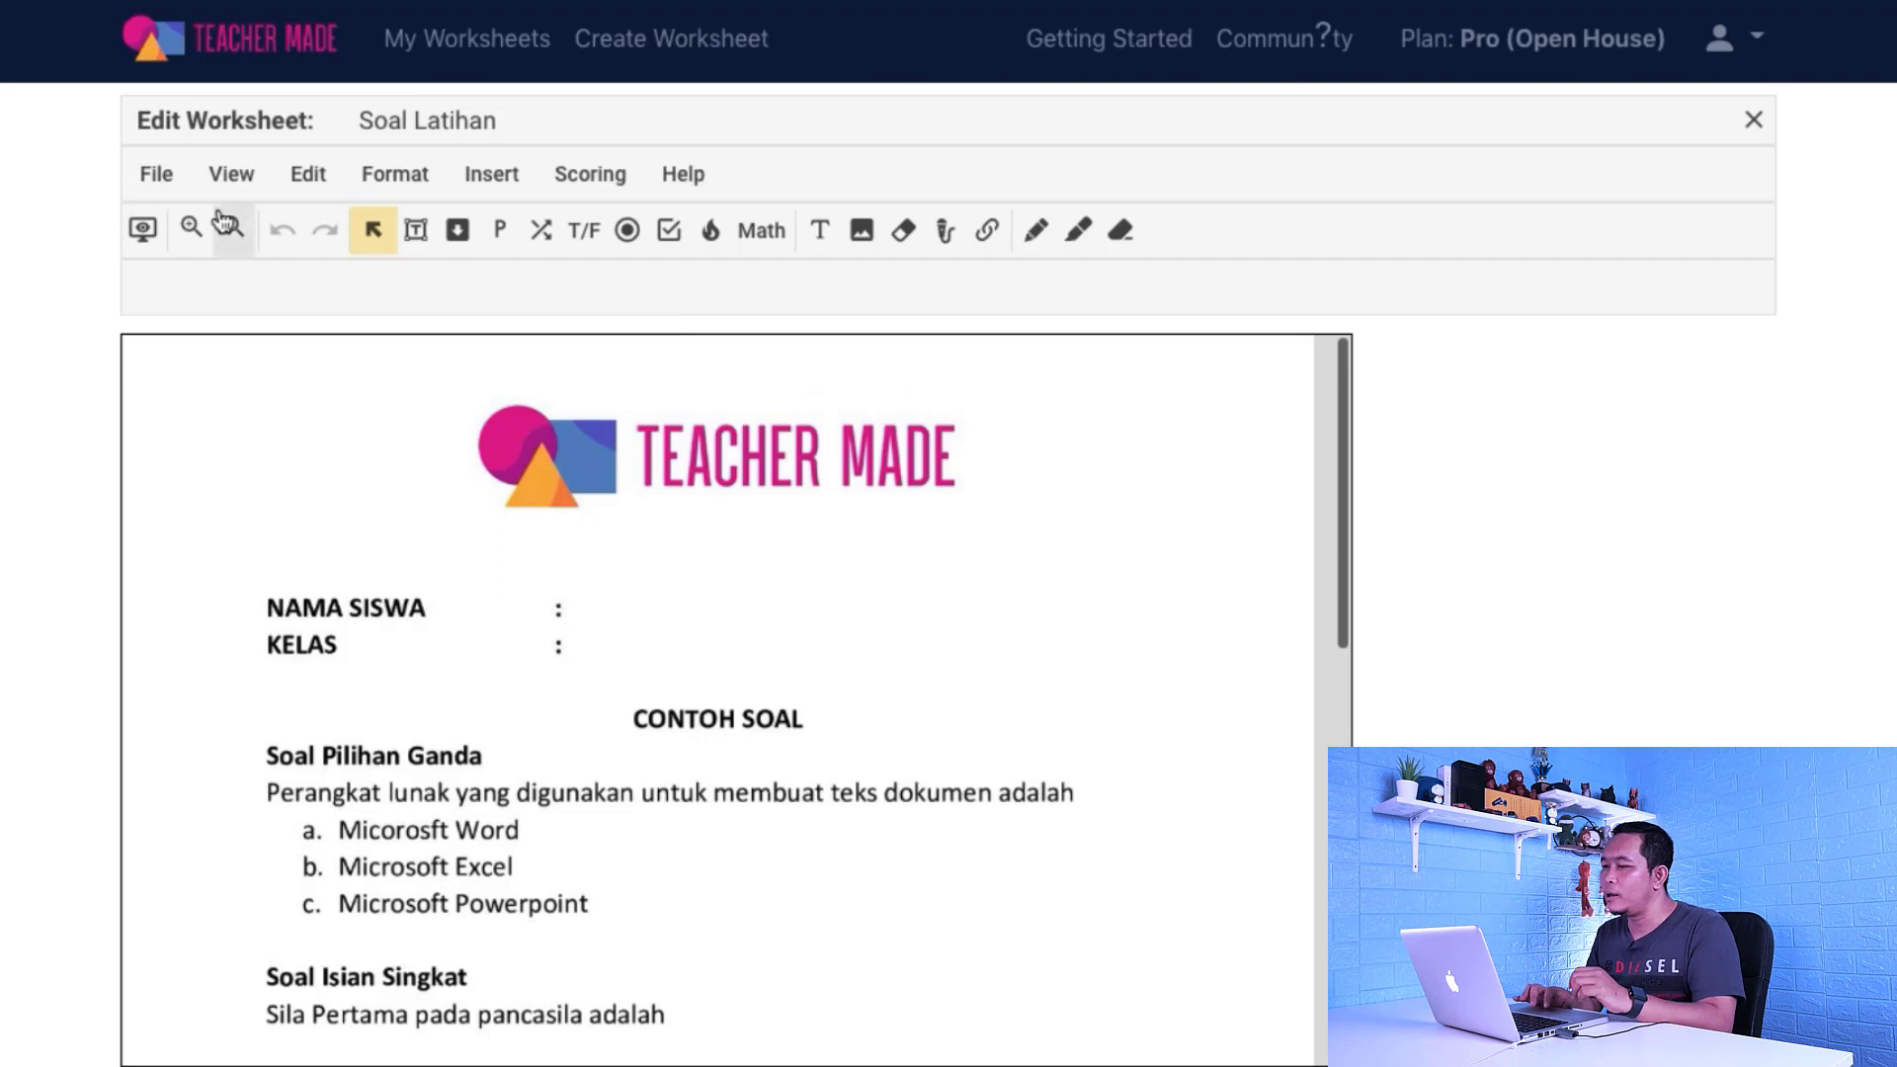
left_click(160, 178)
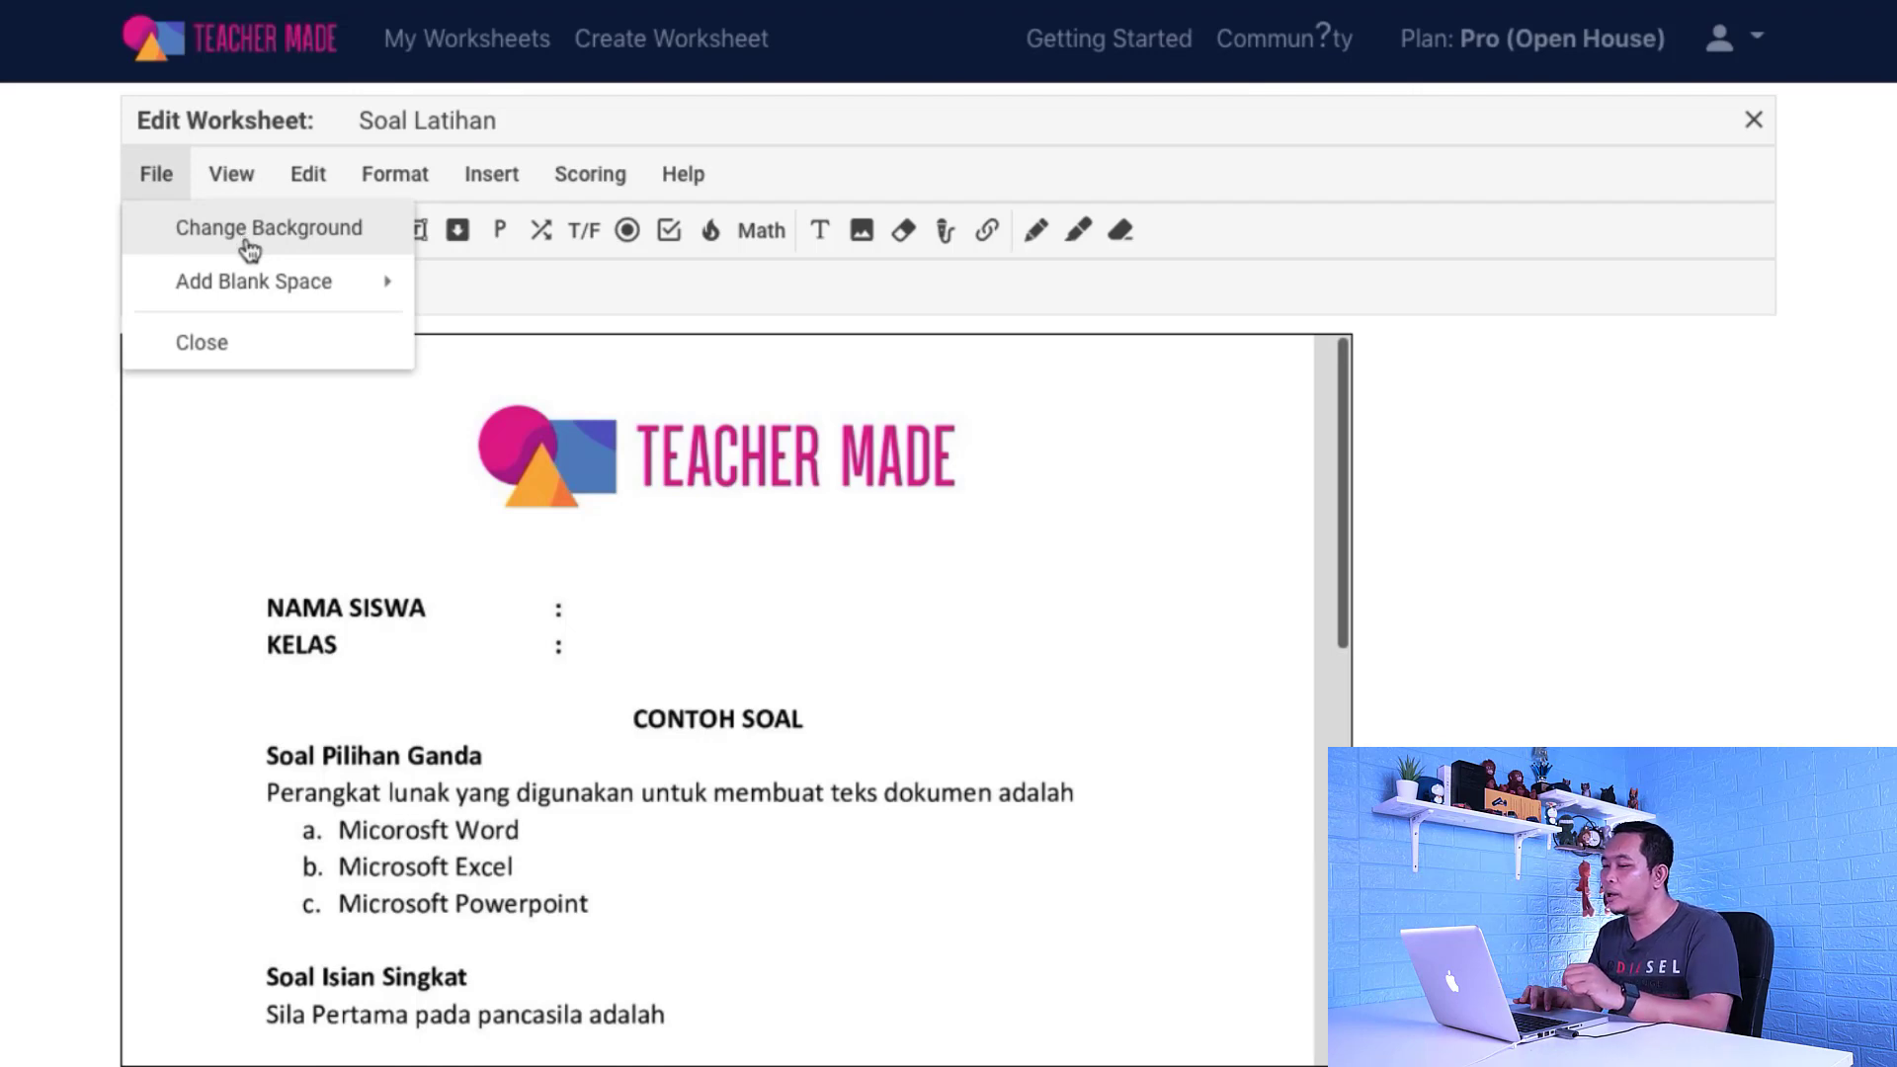
mouse_move(262, 283)
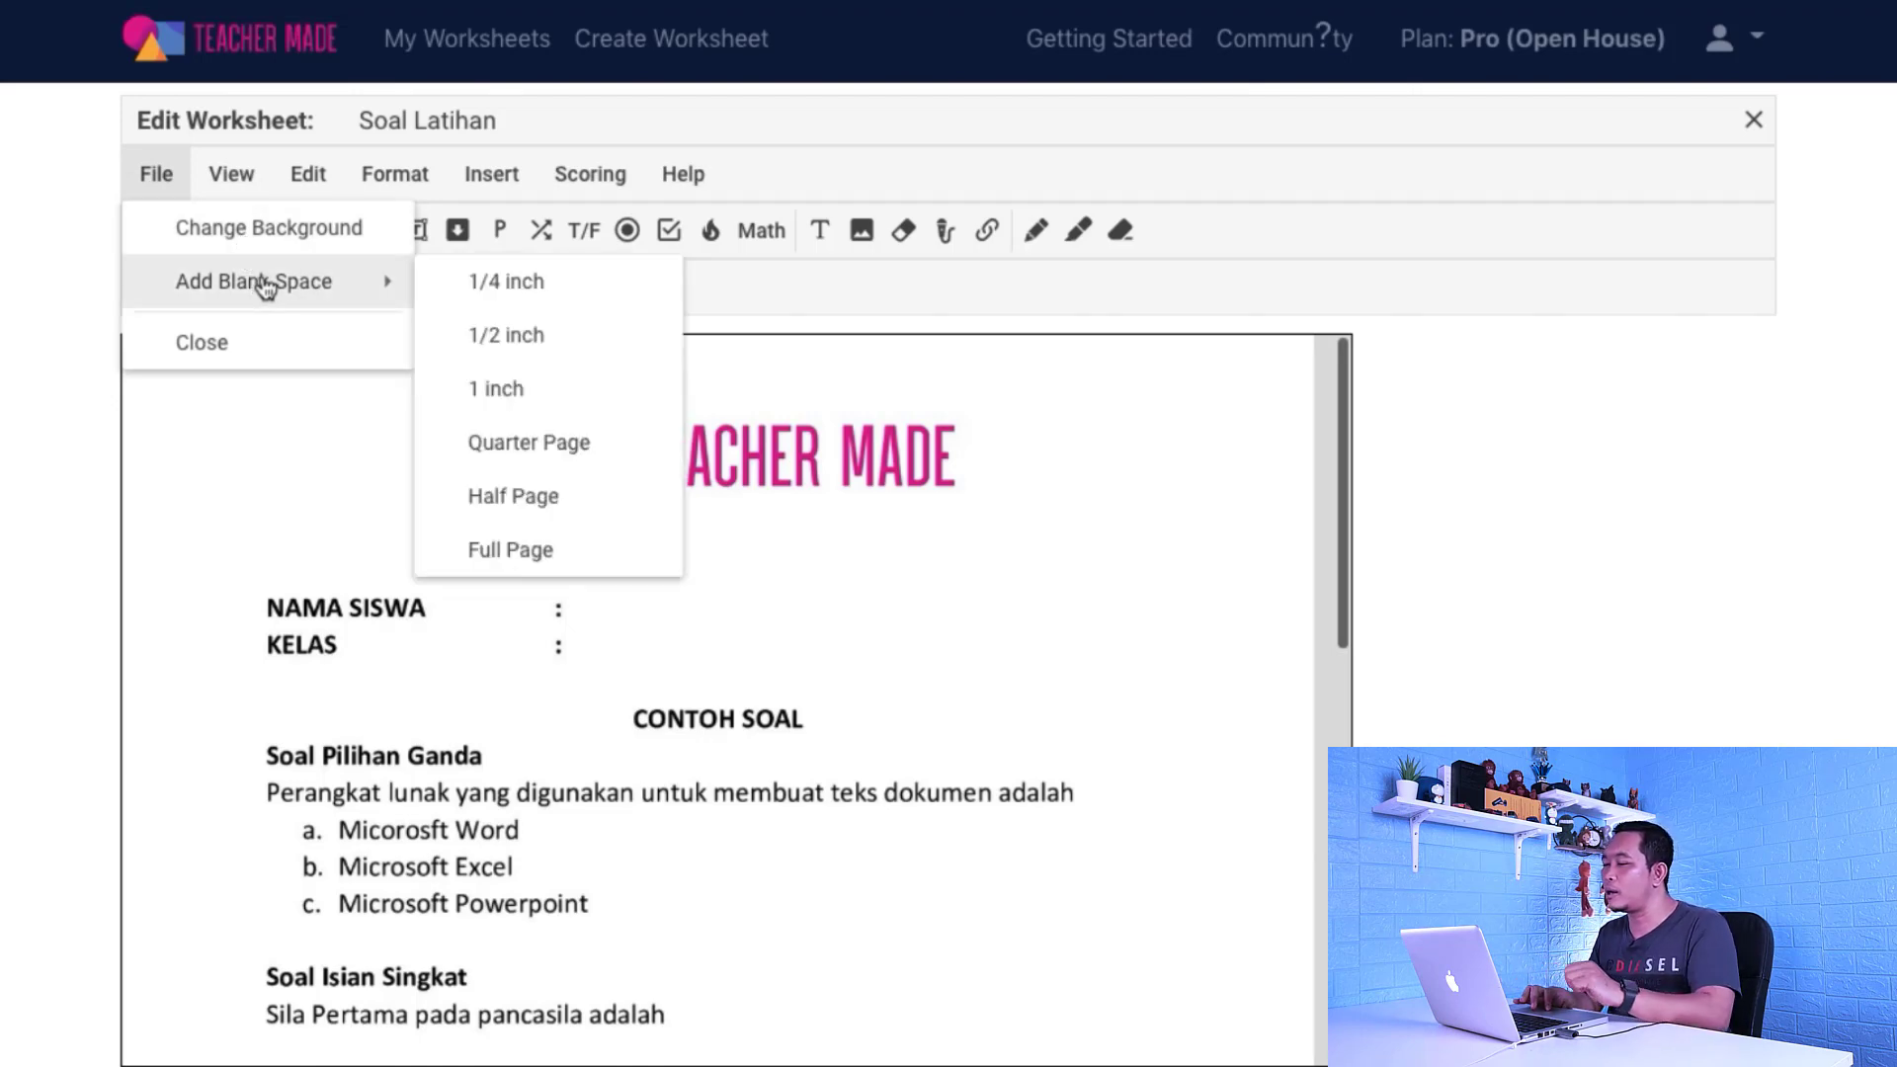
mouse_move(230, 175)
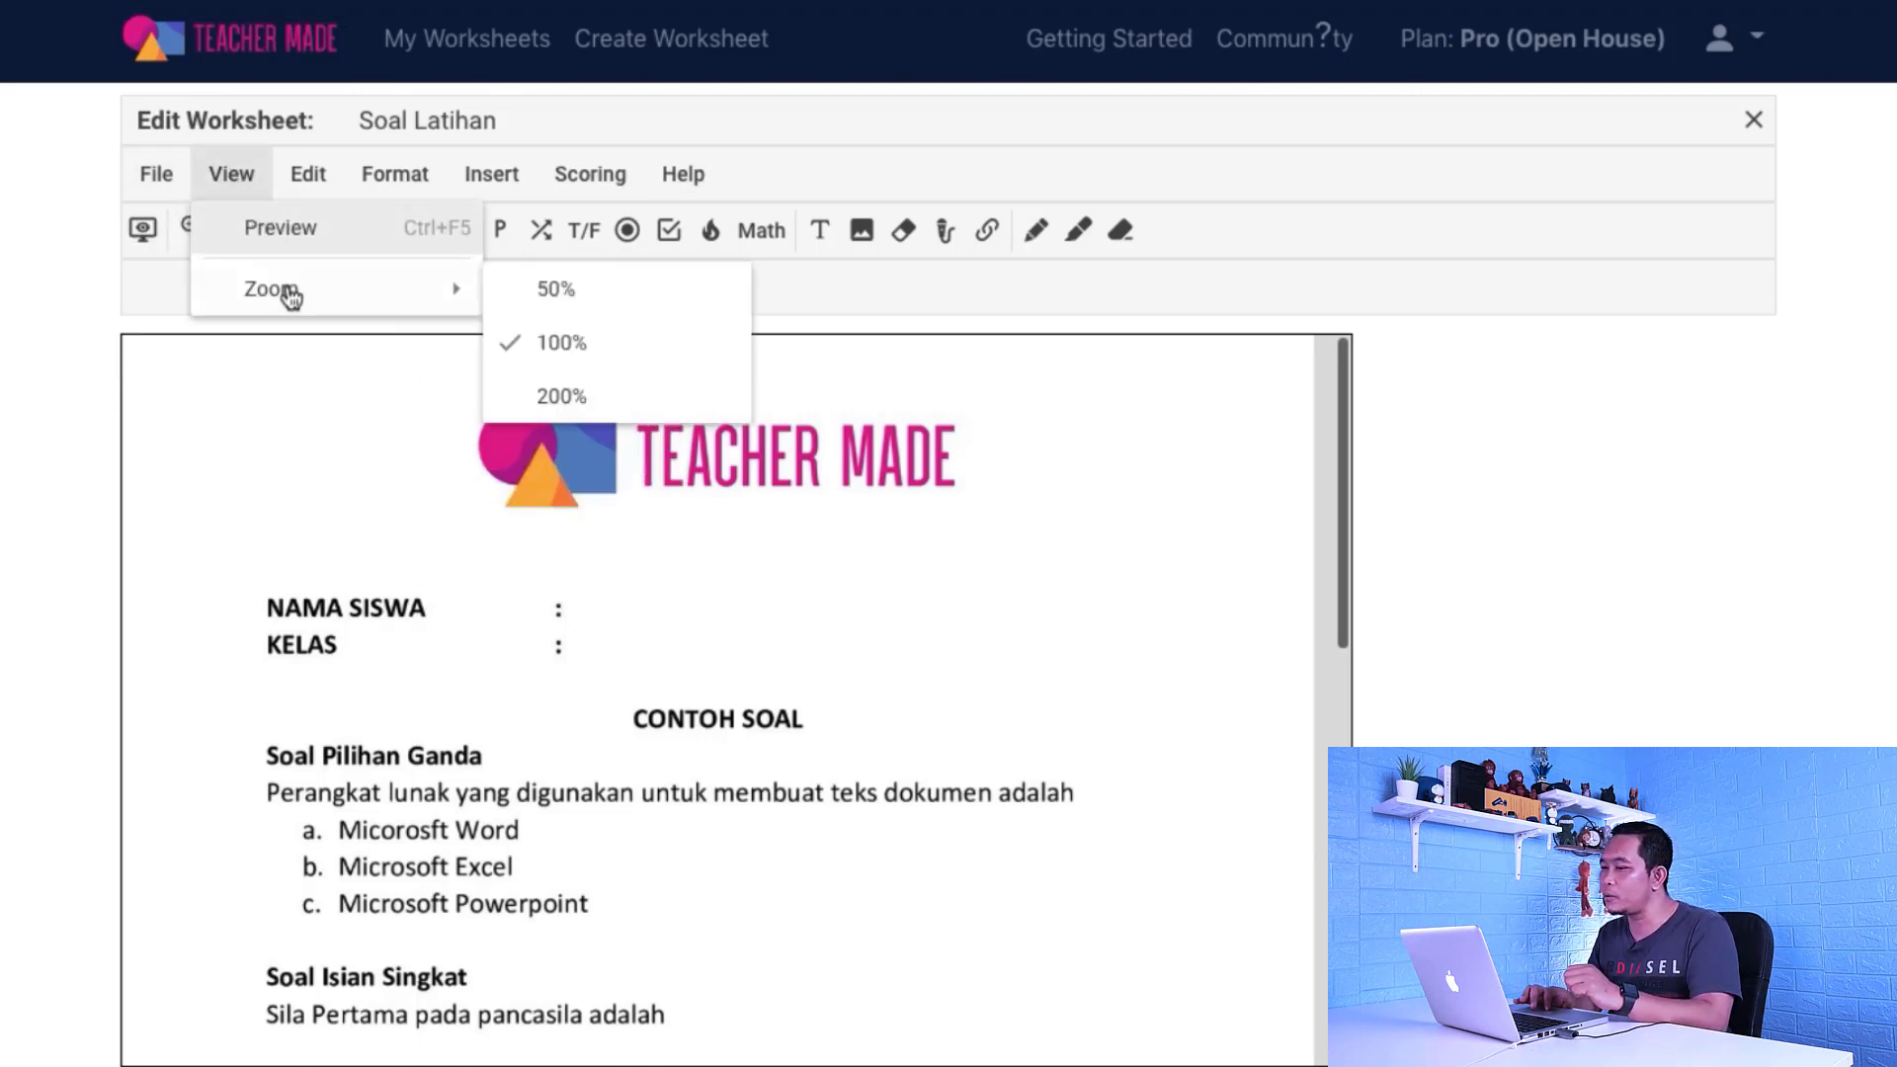
mouse_move(309, 176)
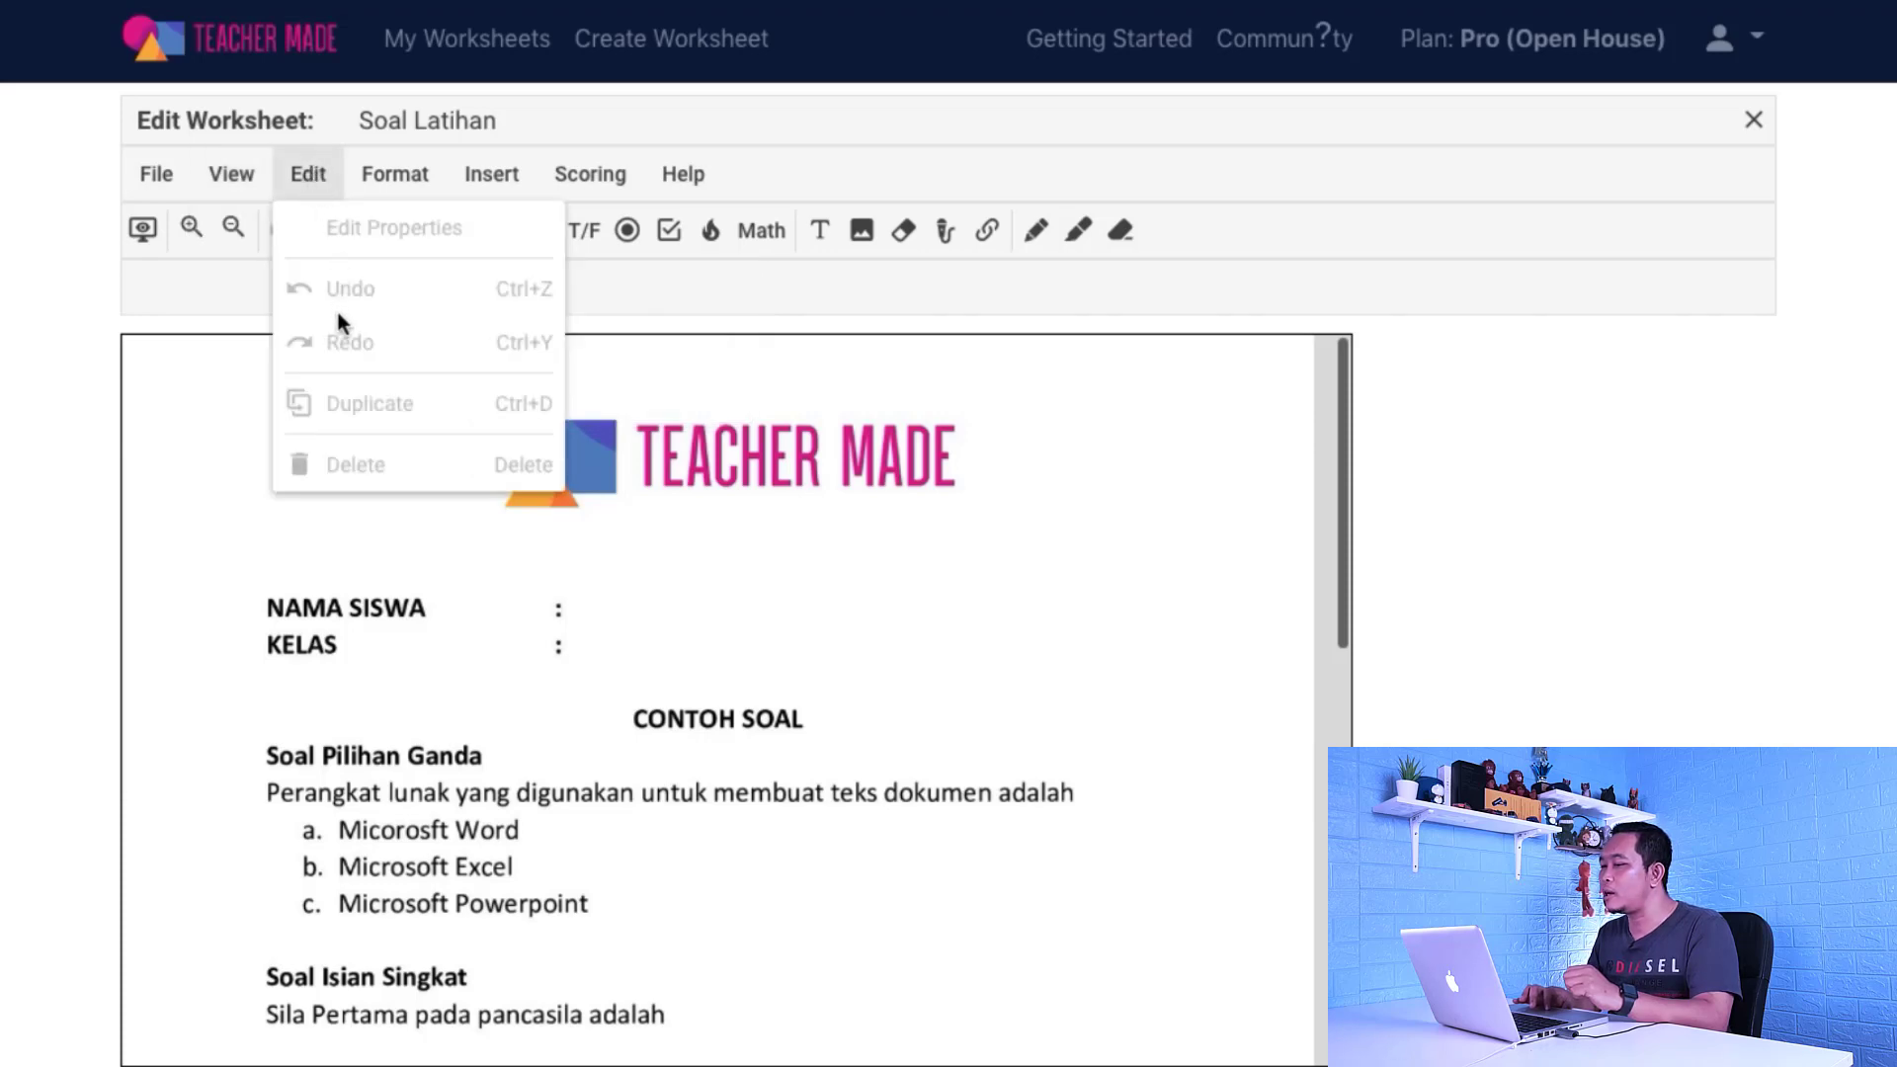
mouse_move(389, 178)
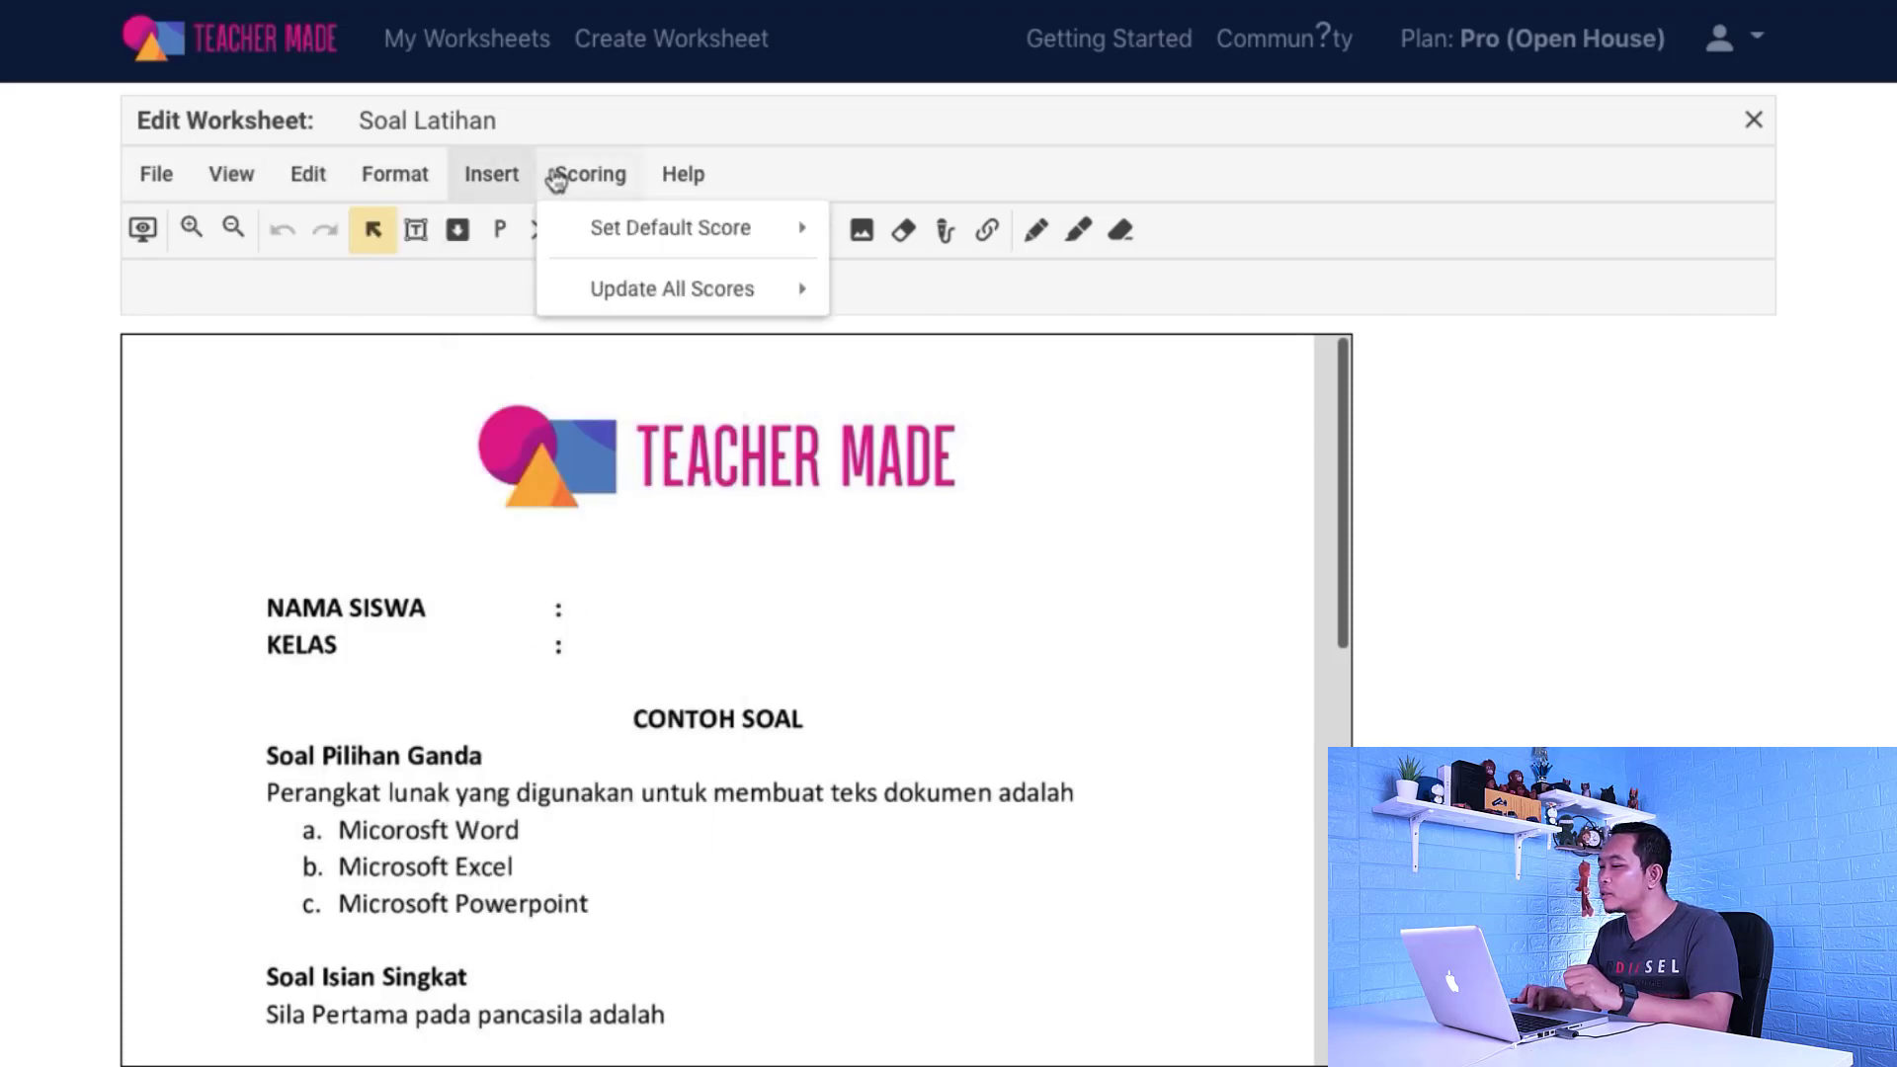
mouse_move(555, 177)
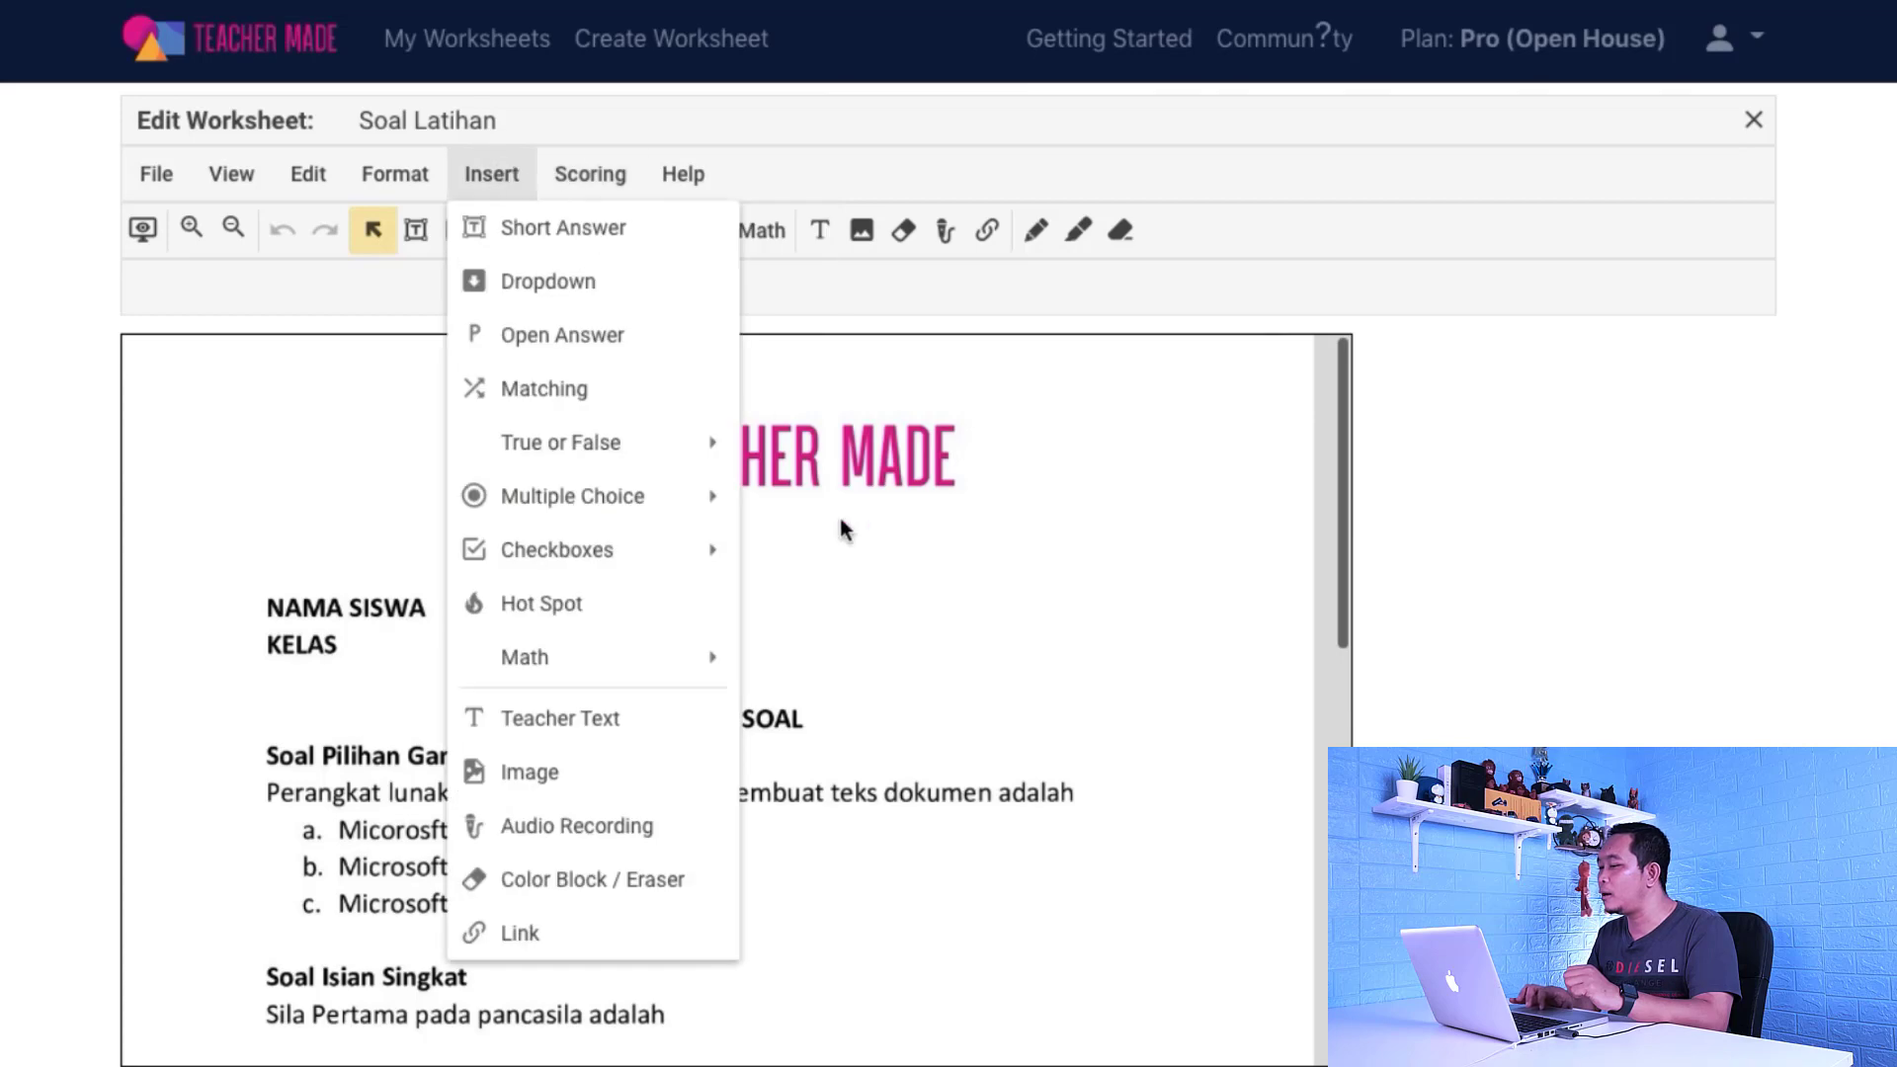
left_click(943, 603)
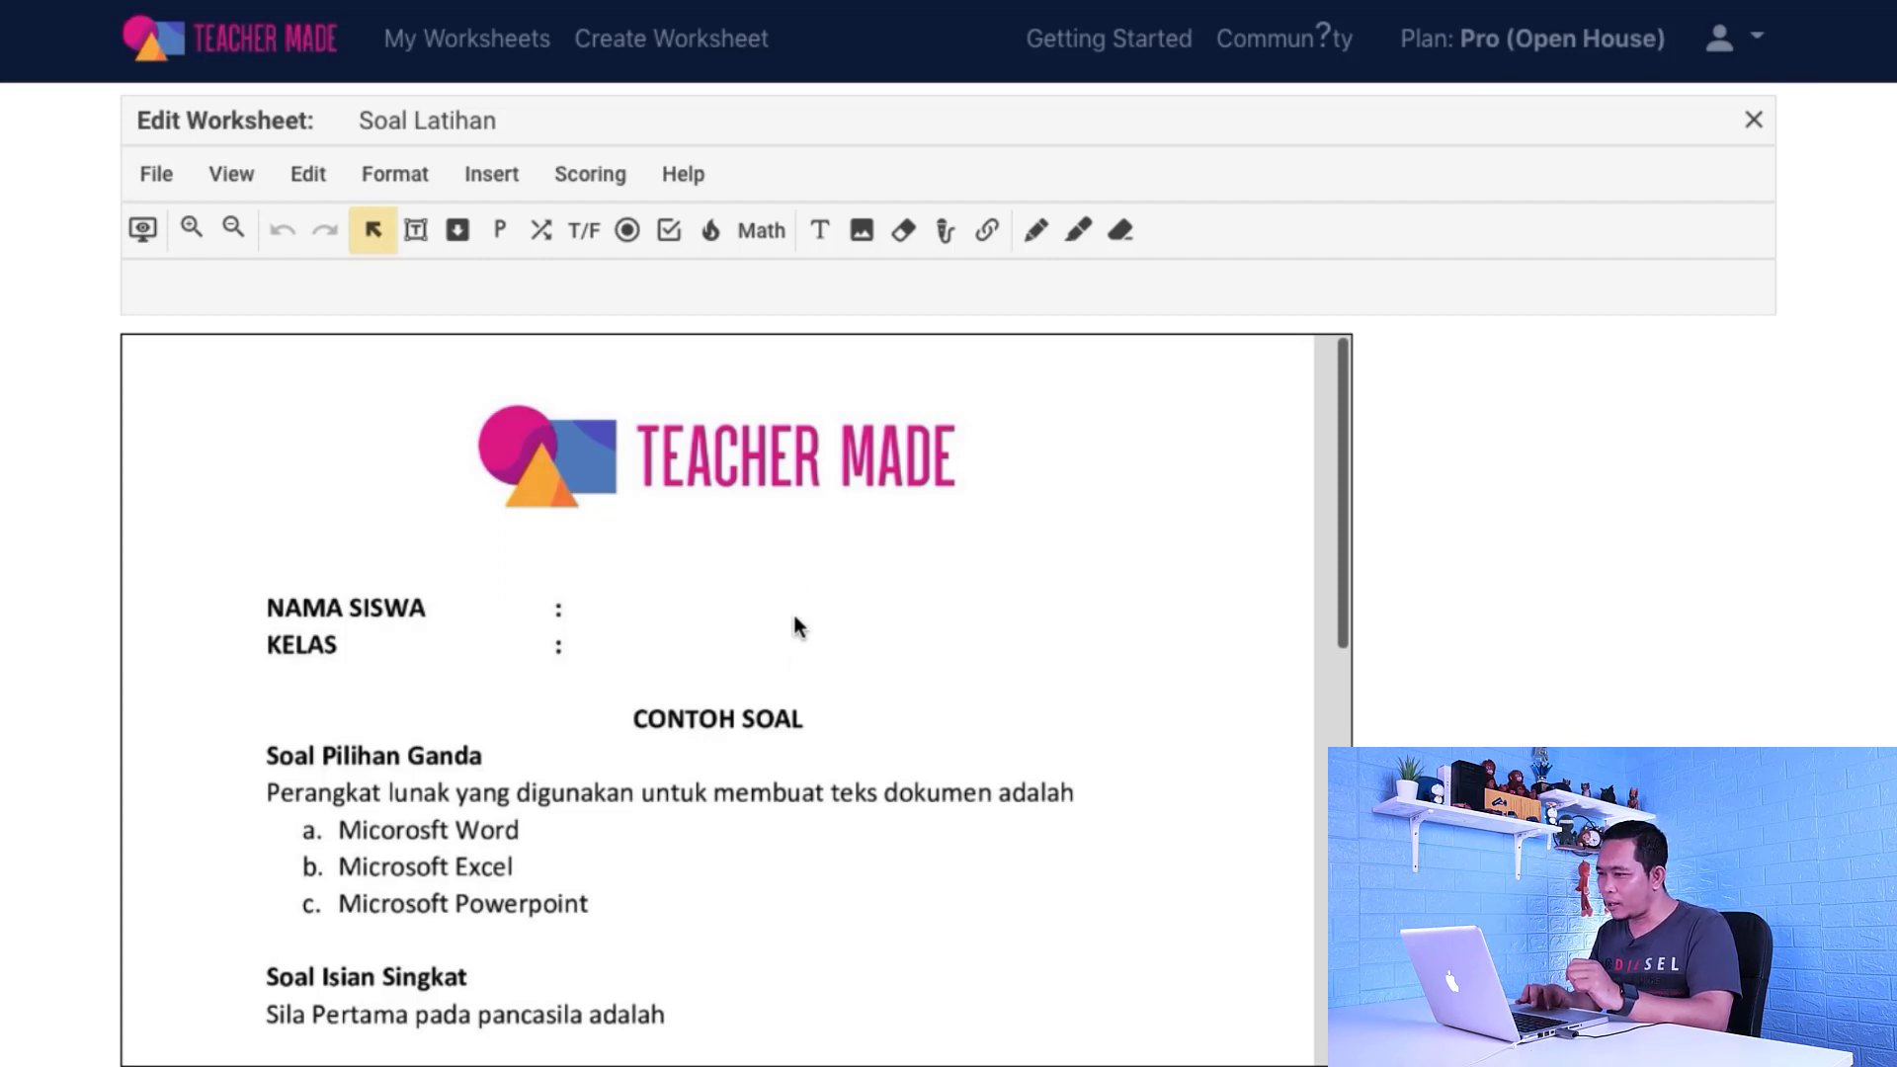
Insert a wide Short Answer field on the NAMA SISWA line, starting just after the colon
left_click(505, 180)
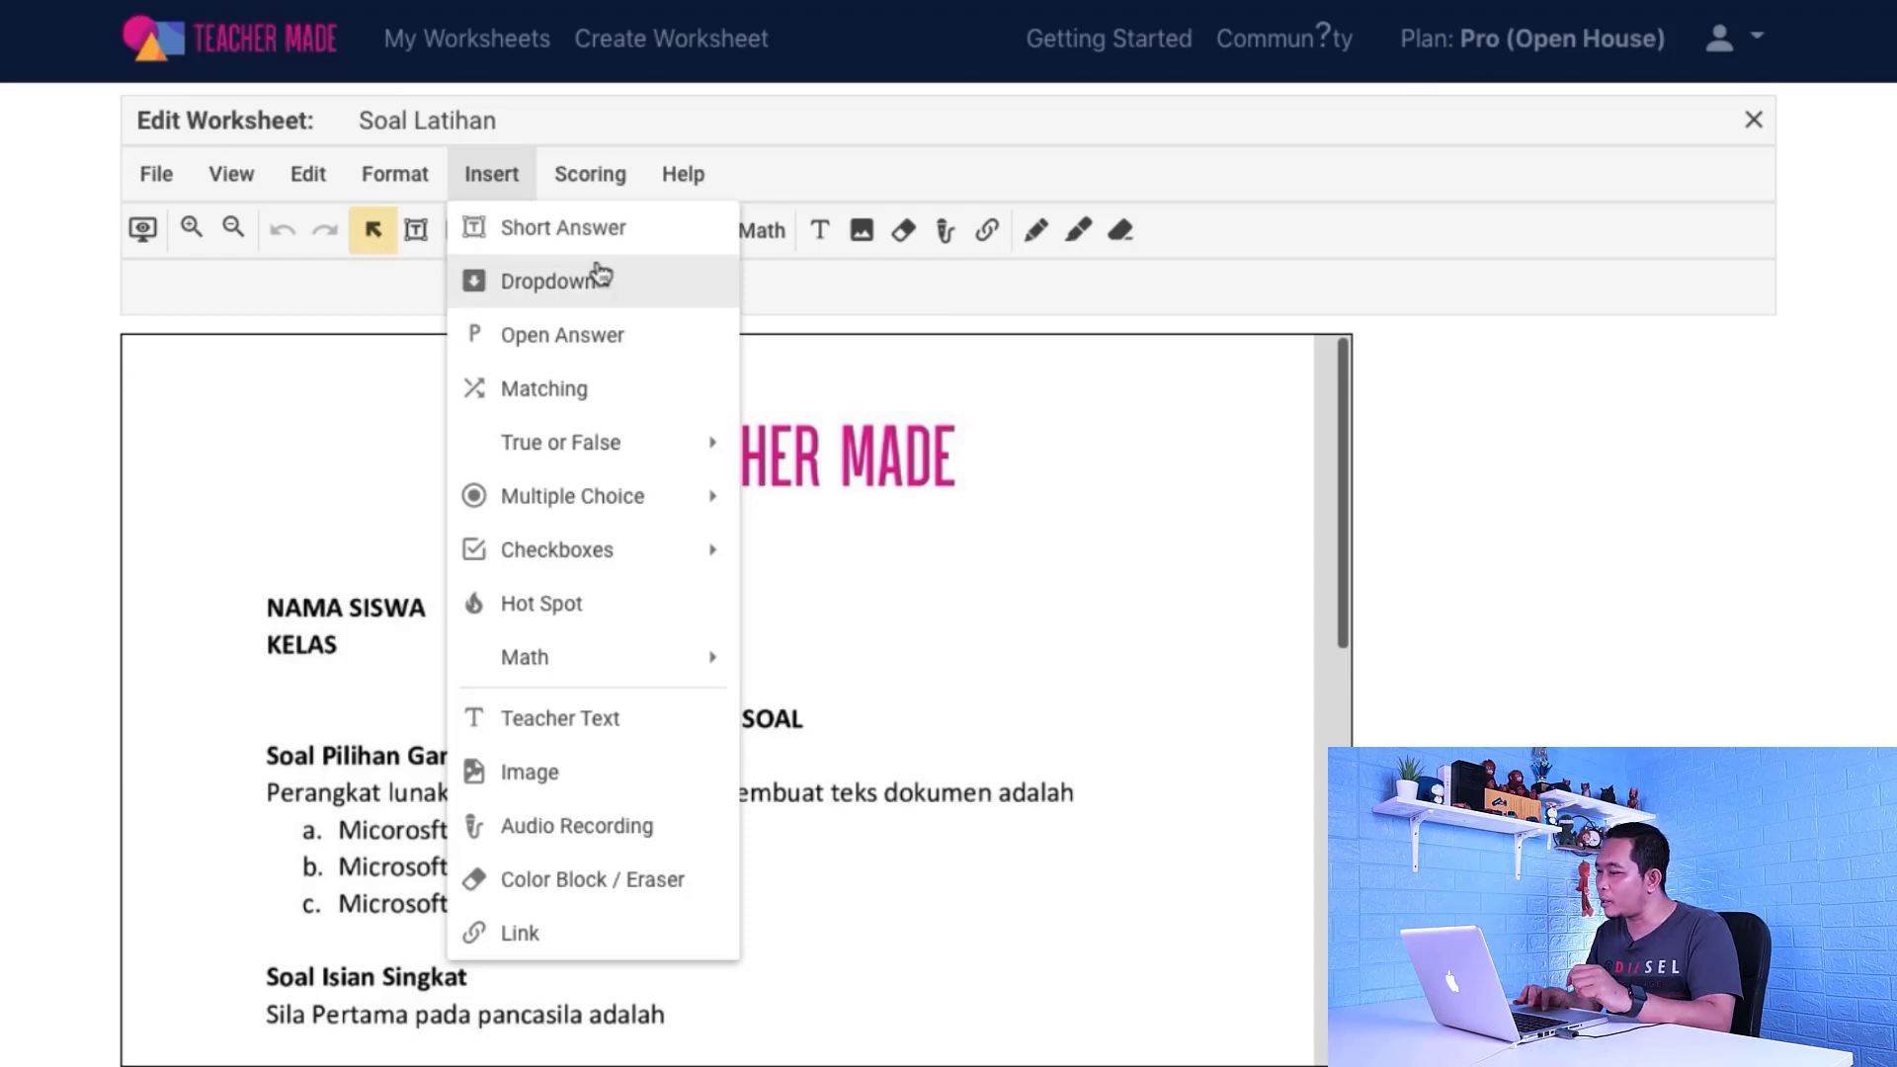
left_click(586, 235)
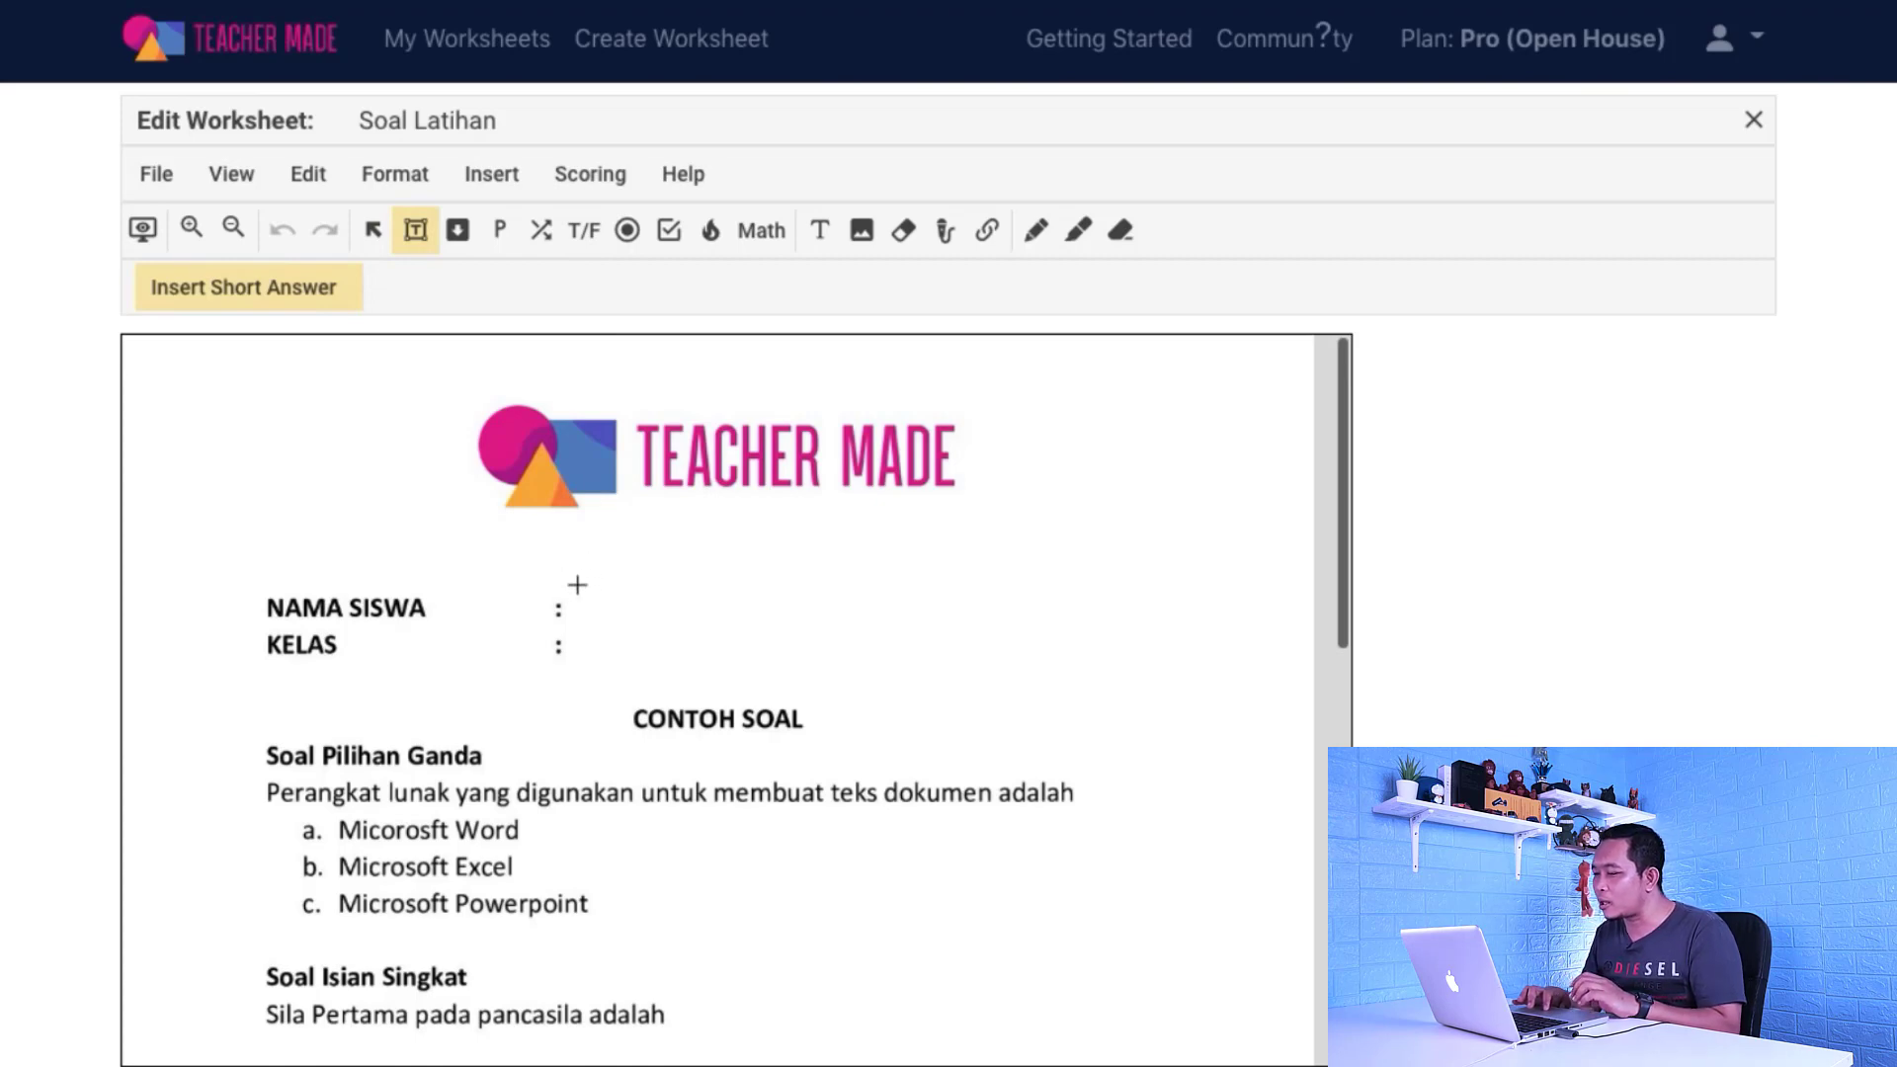
left_click_drag(577, 582, 1215, 625)
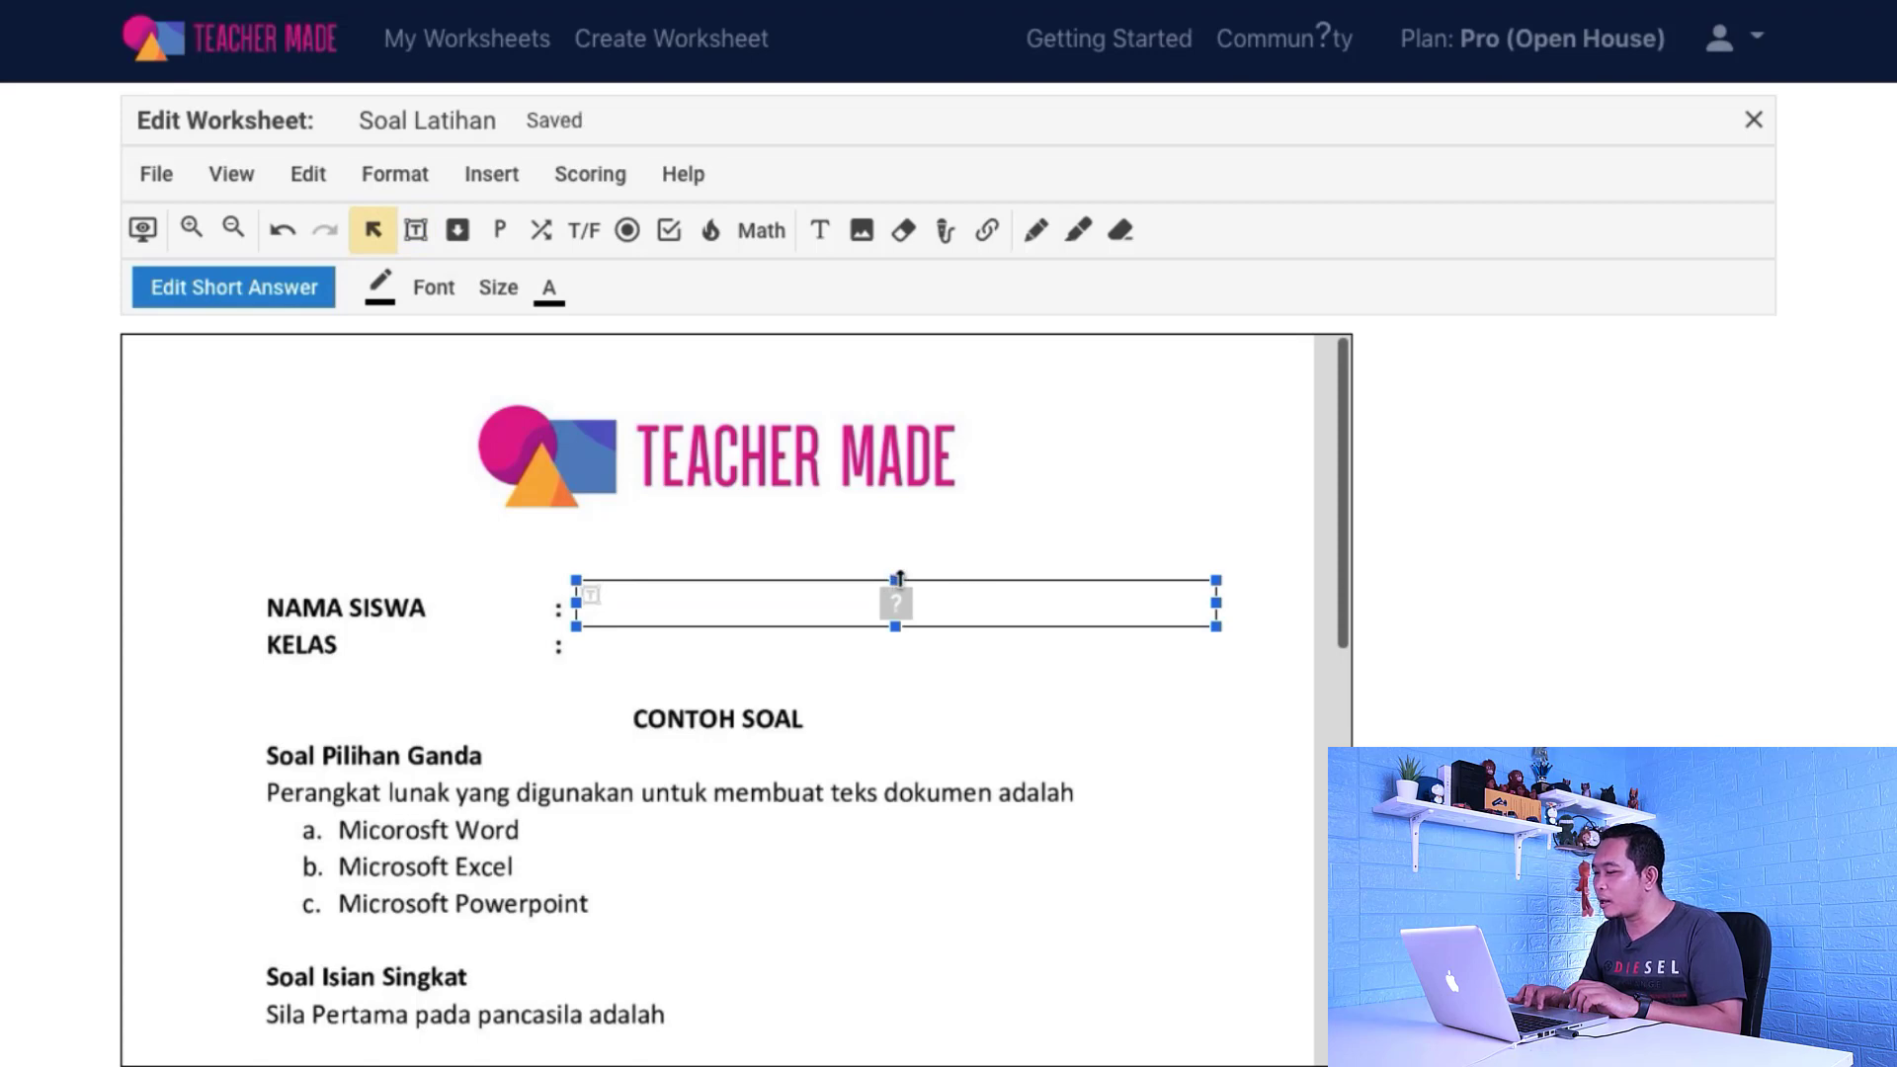
mouse_move(899, 579)
left_mouse_down()
mouse_move(893, 554)
mouse_move(895, 577)
left_mouse_up()
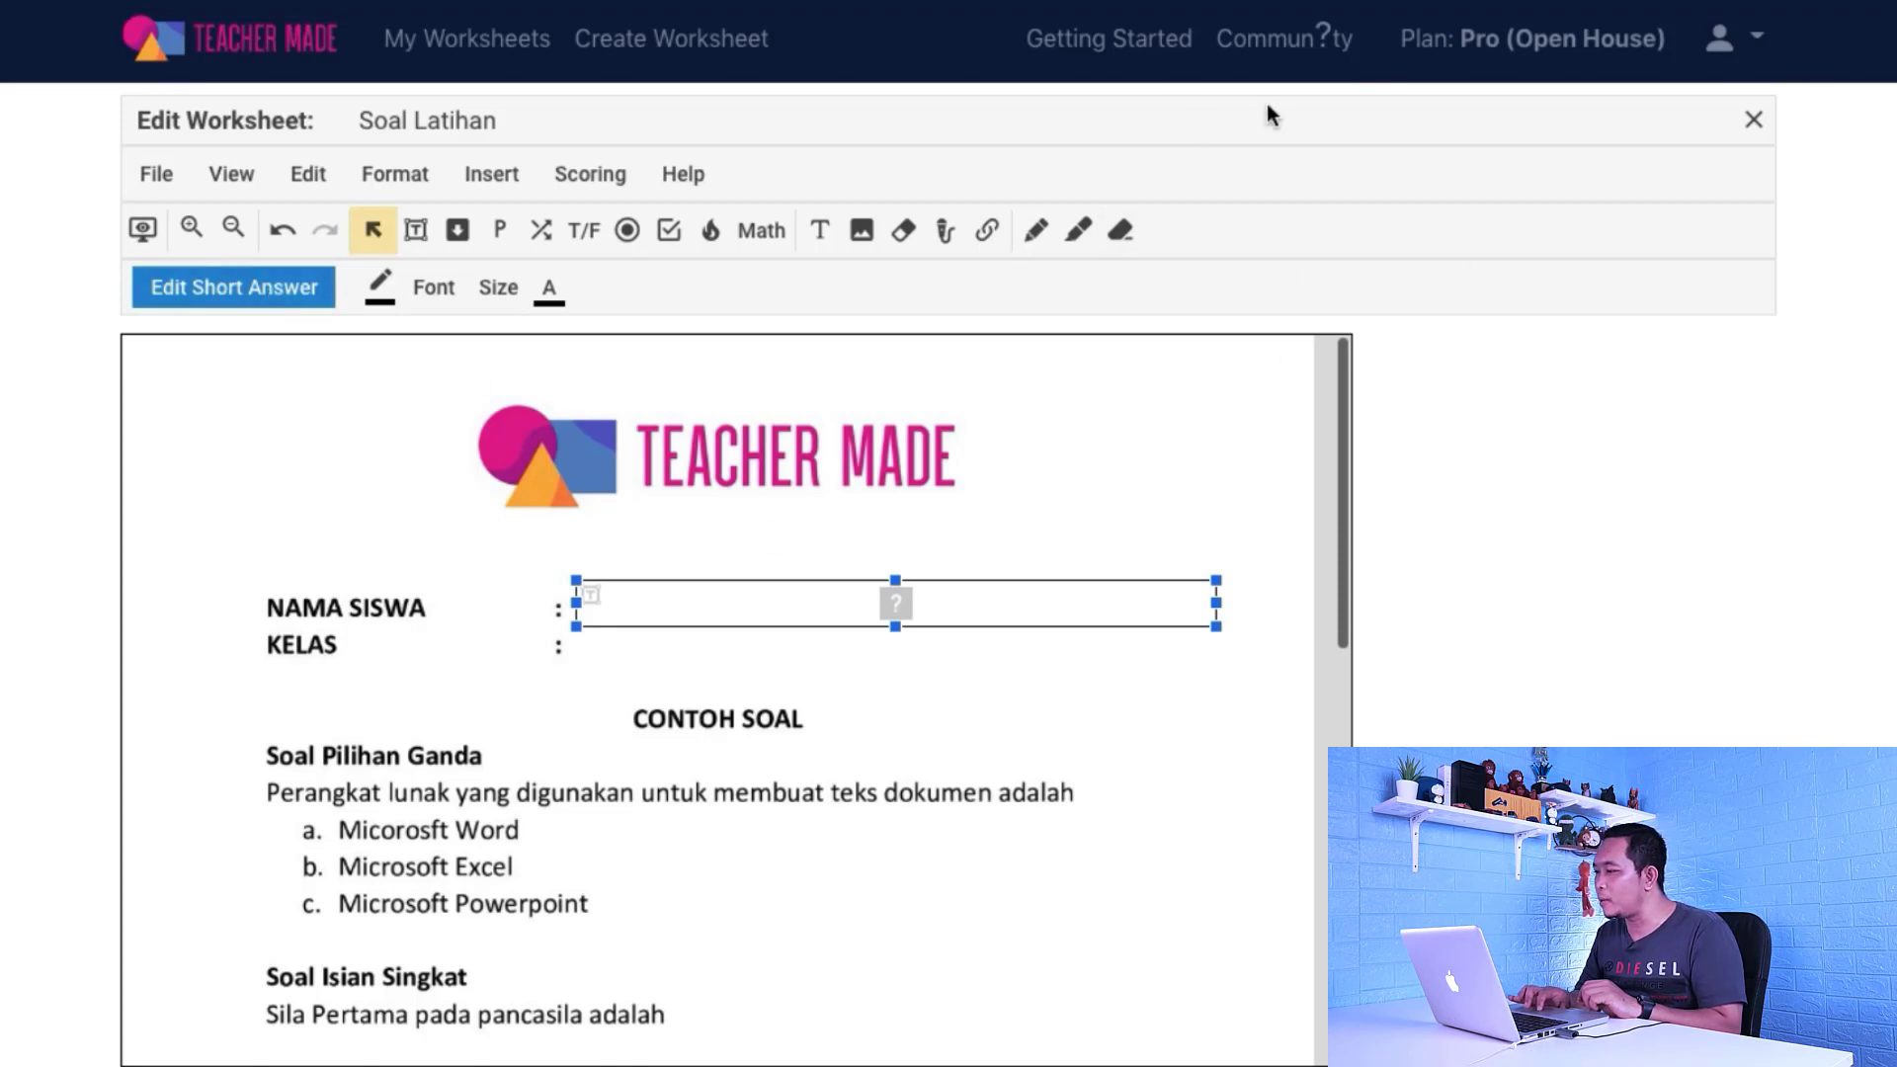
Set the NAMA SISWA short answer field to Do Not Score and save the change
left_click(265, 284)
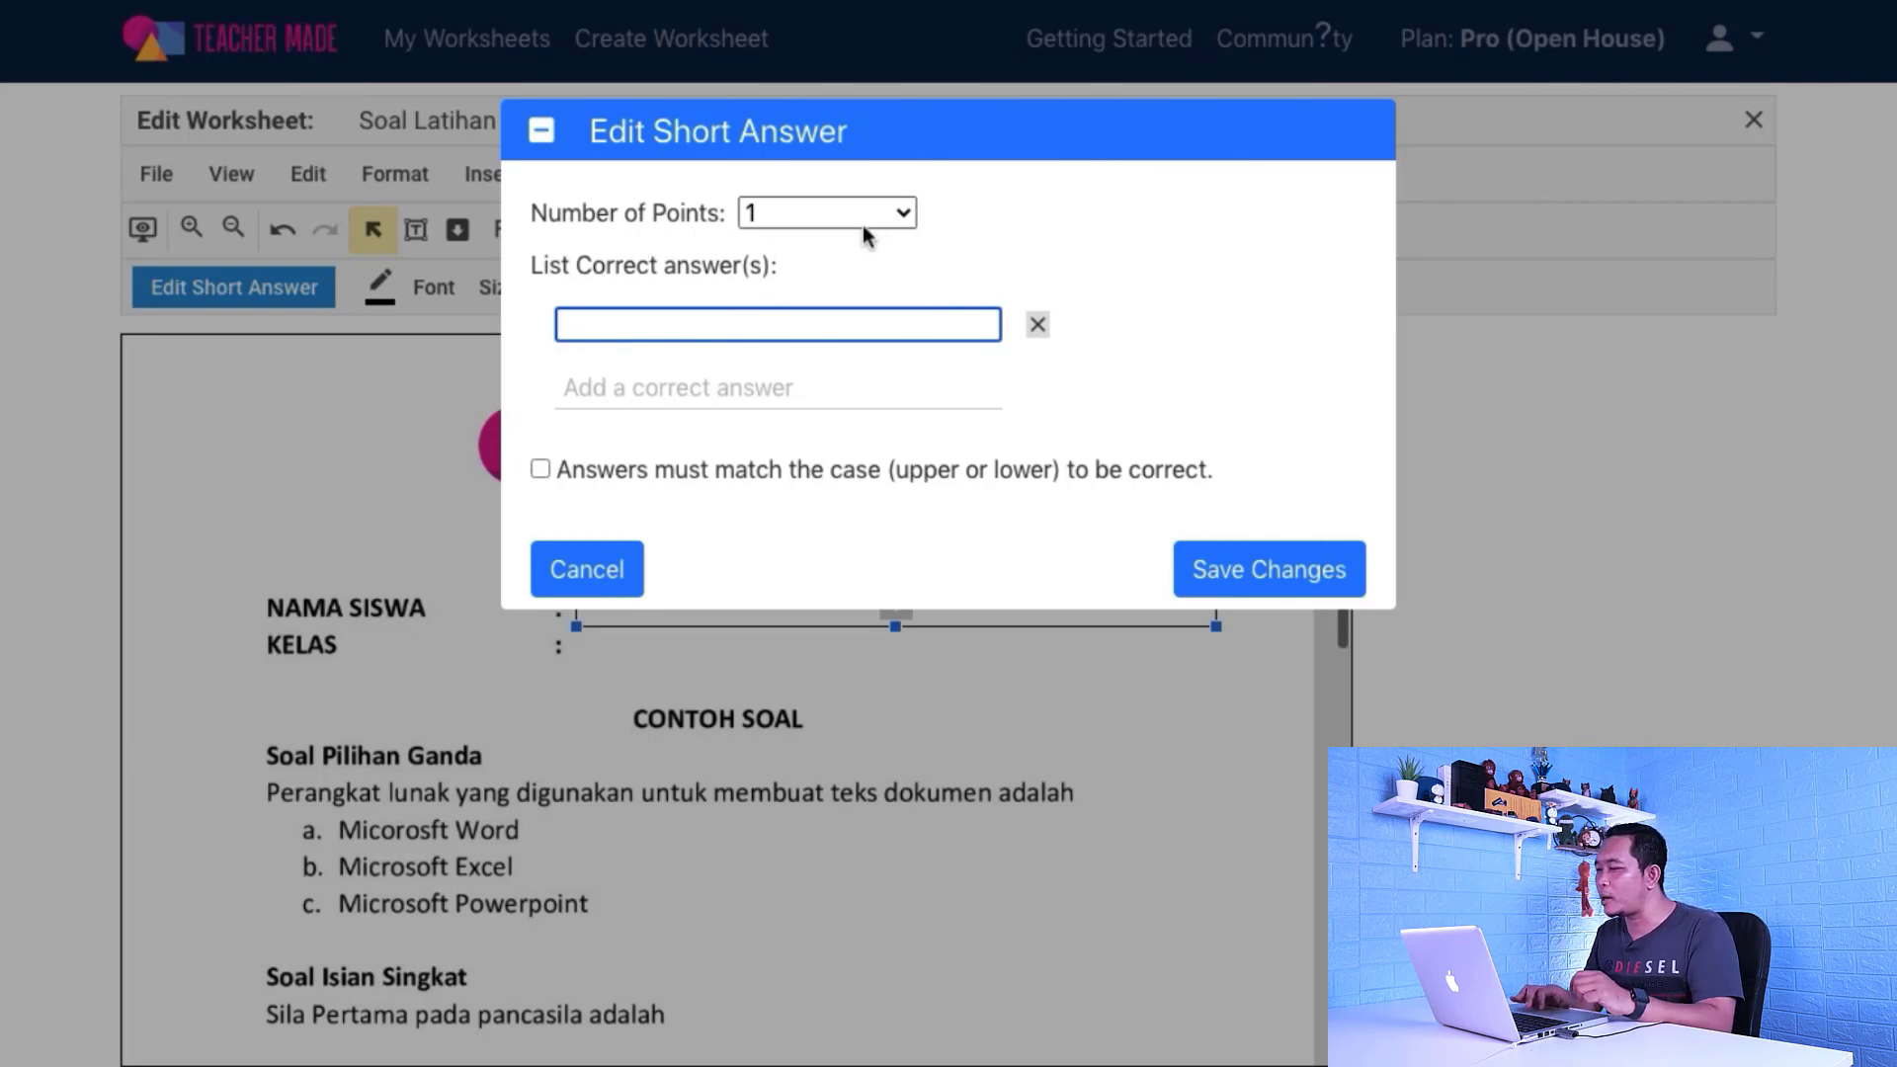
left_click(900, 212)
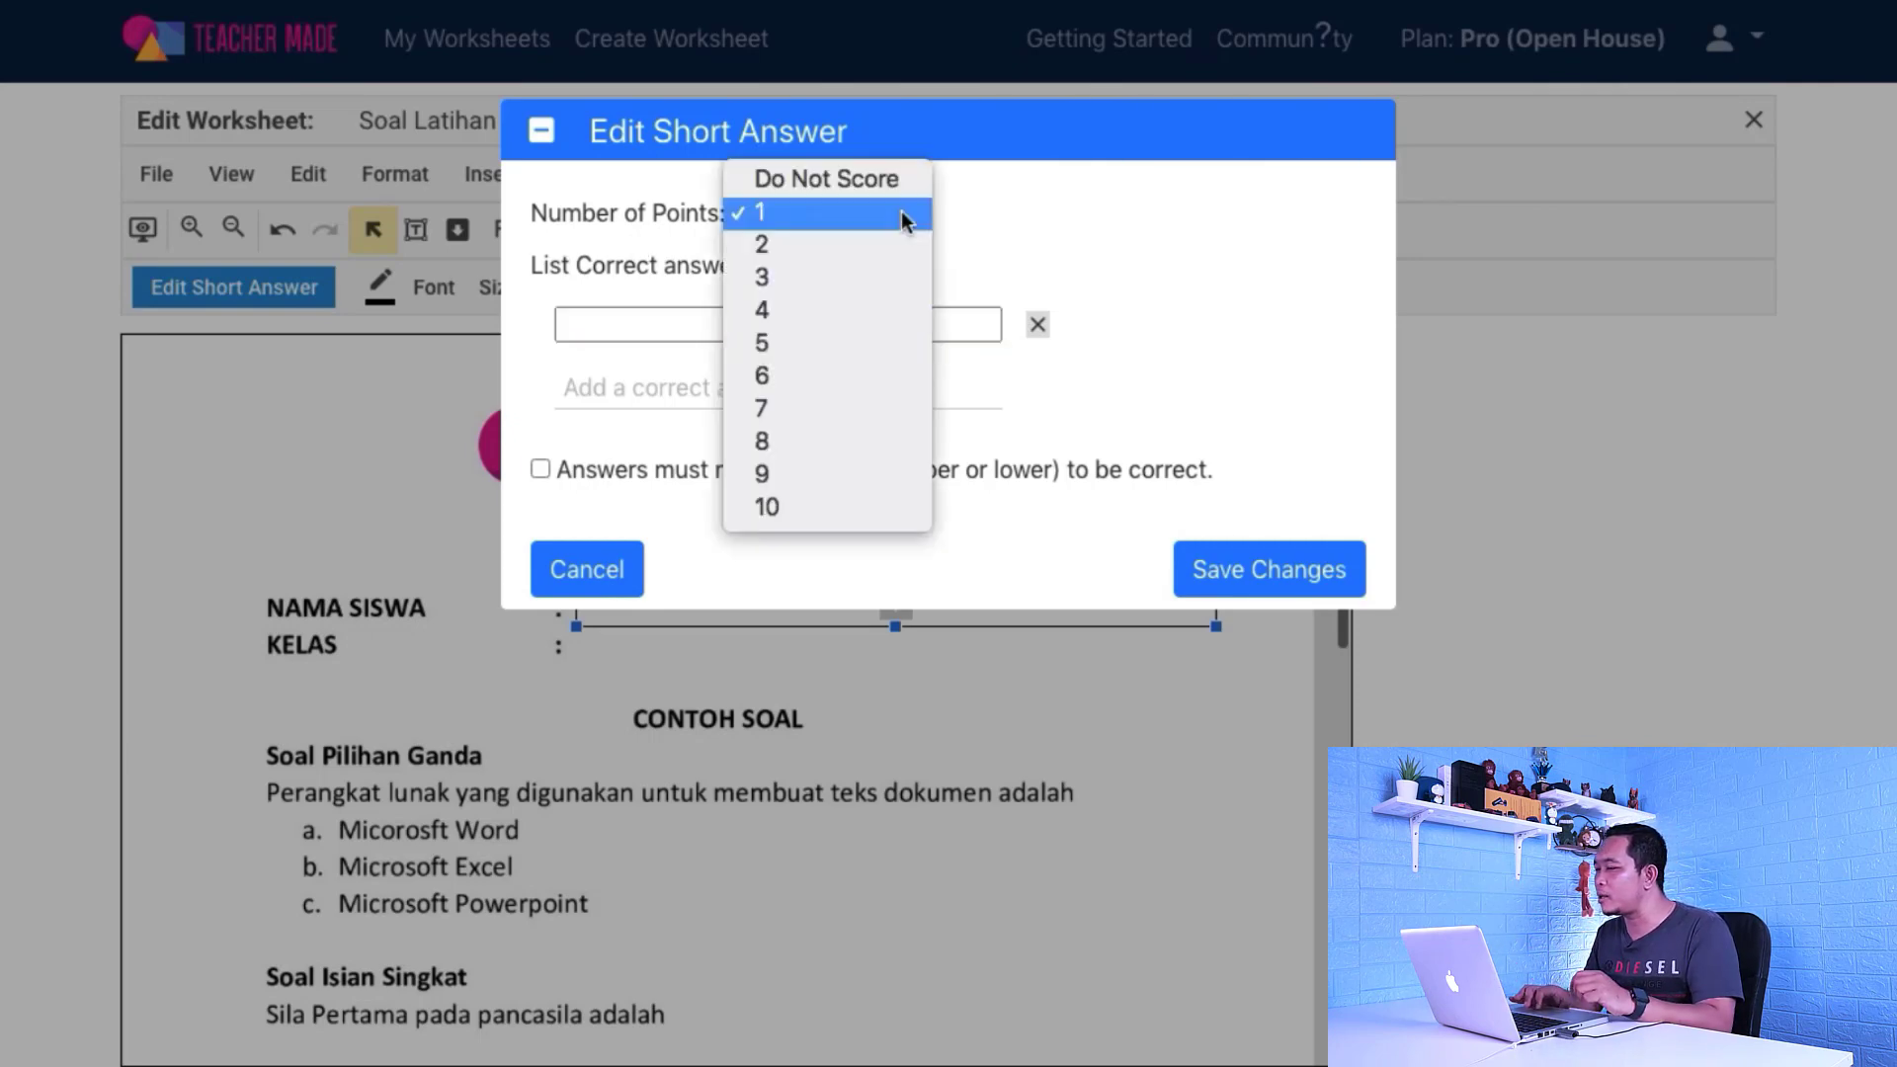
left_click(826, 180)
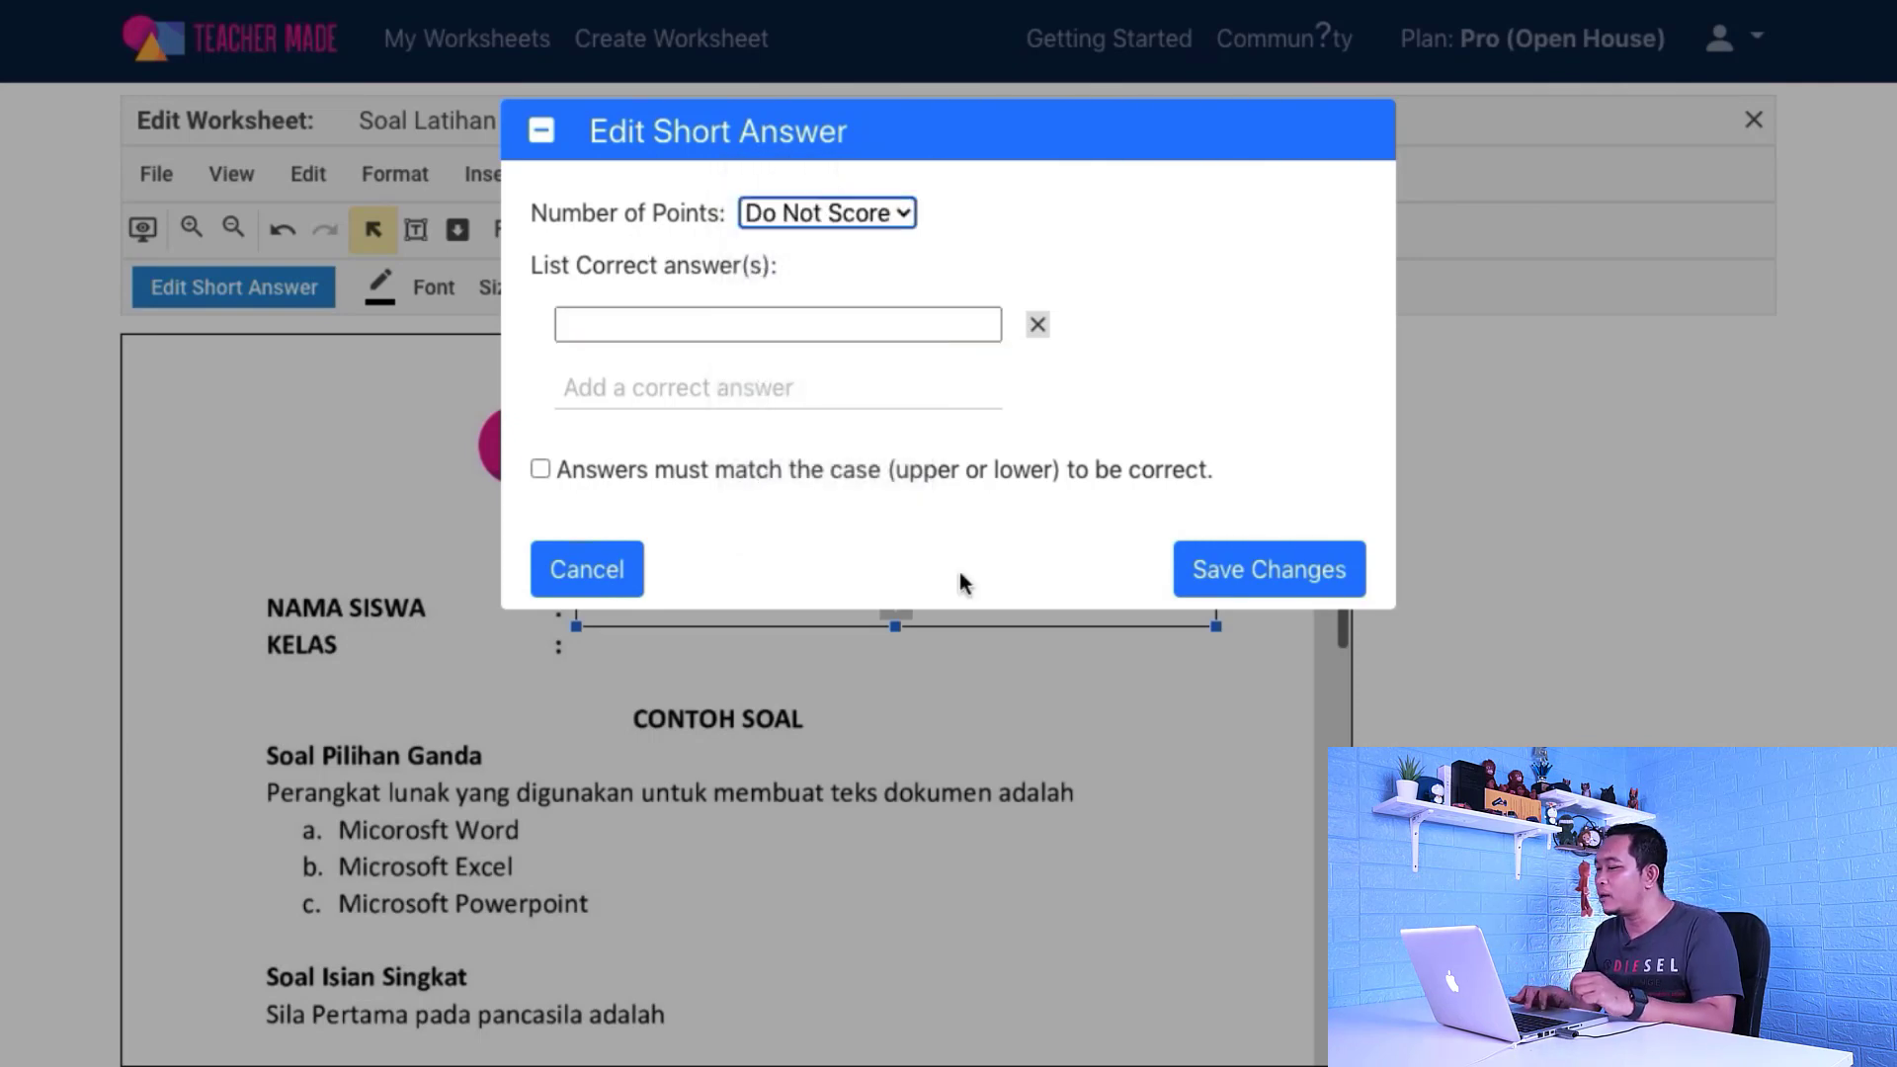
left_click(1226, 573)
left_click(1285, 651)
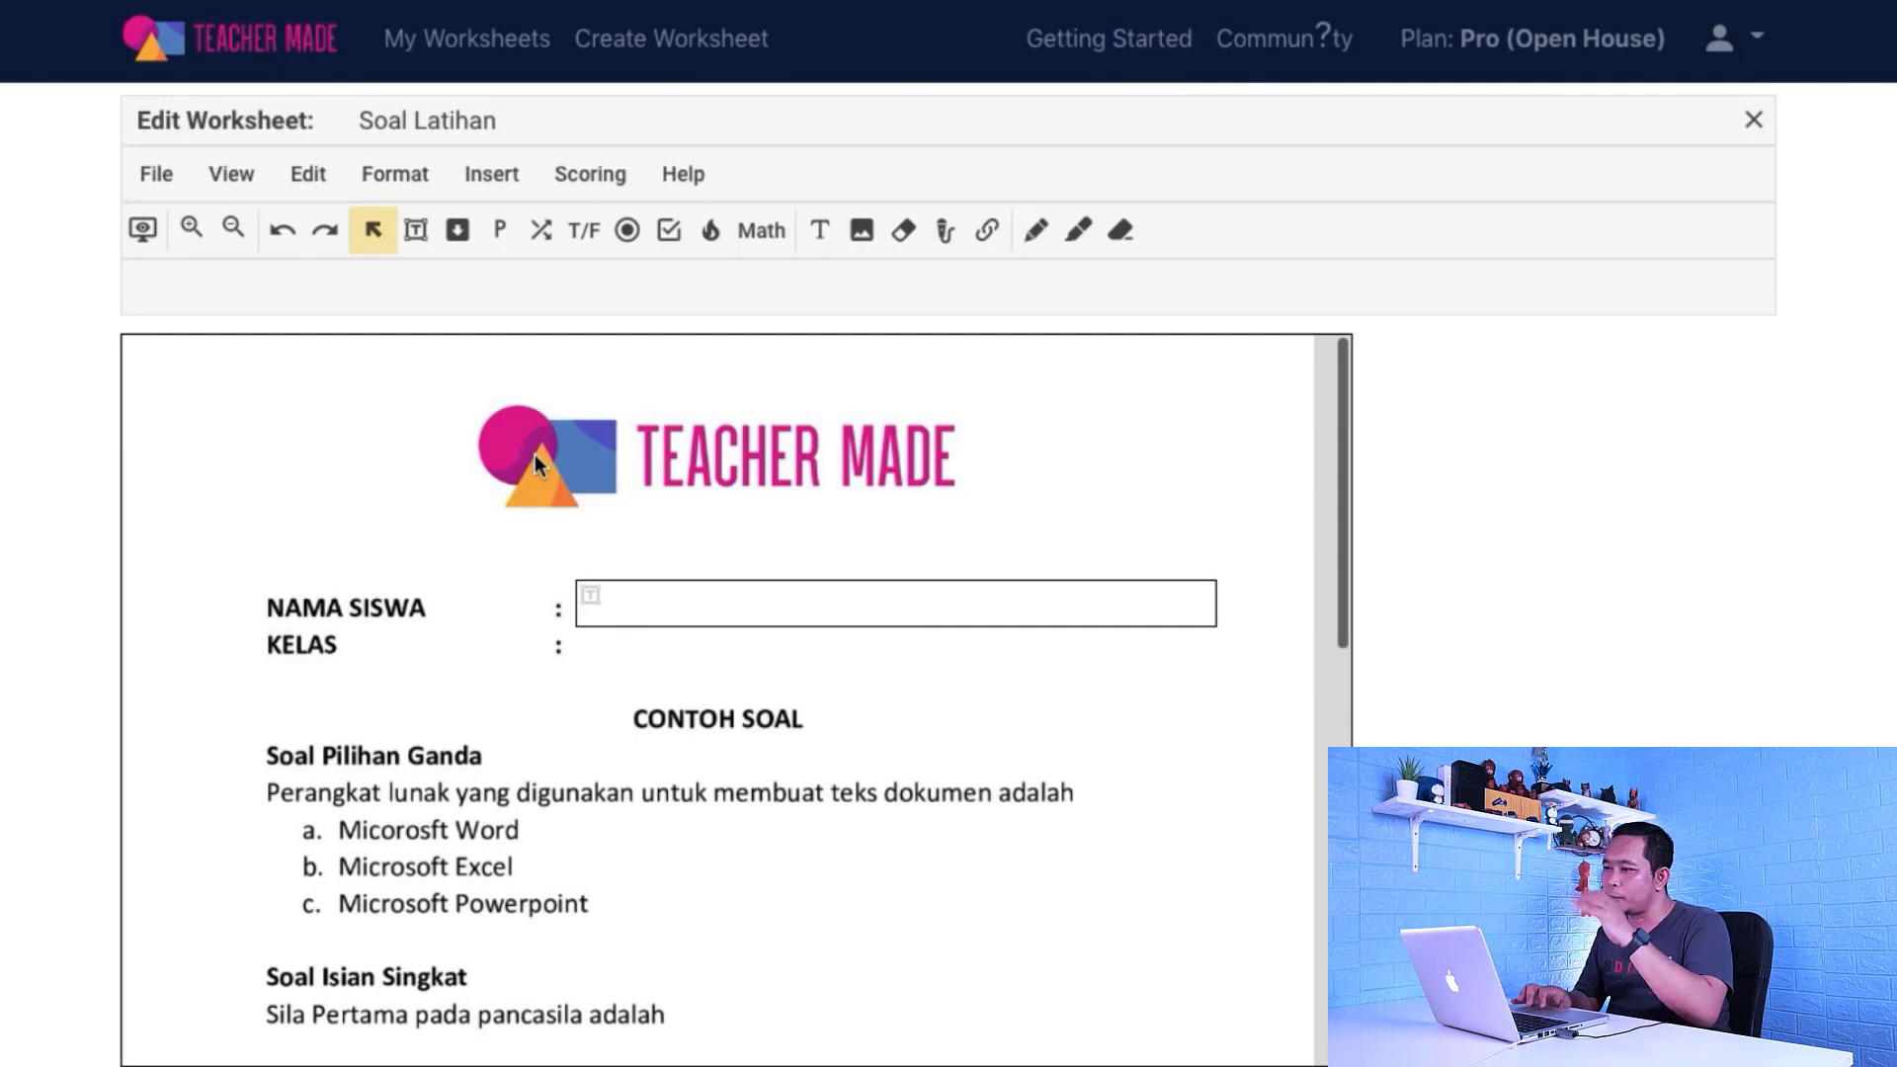
Insert a Dropdown field on the KELAS line, starting just after the colon and slightly narrower than the NAMA SISWA field
left_click(509, 178)
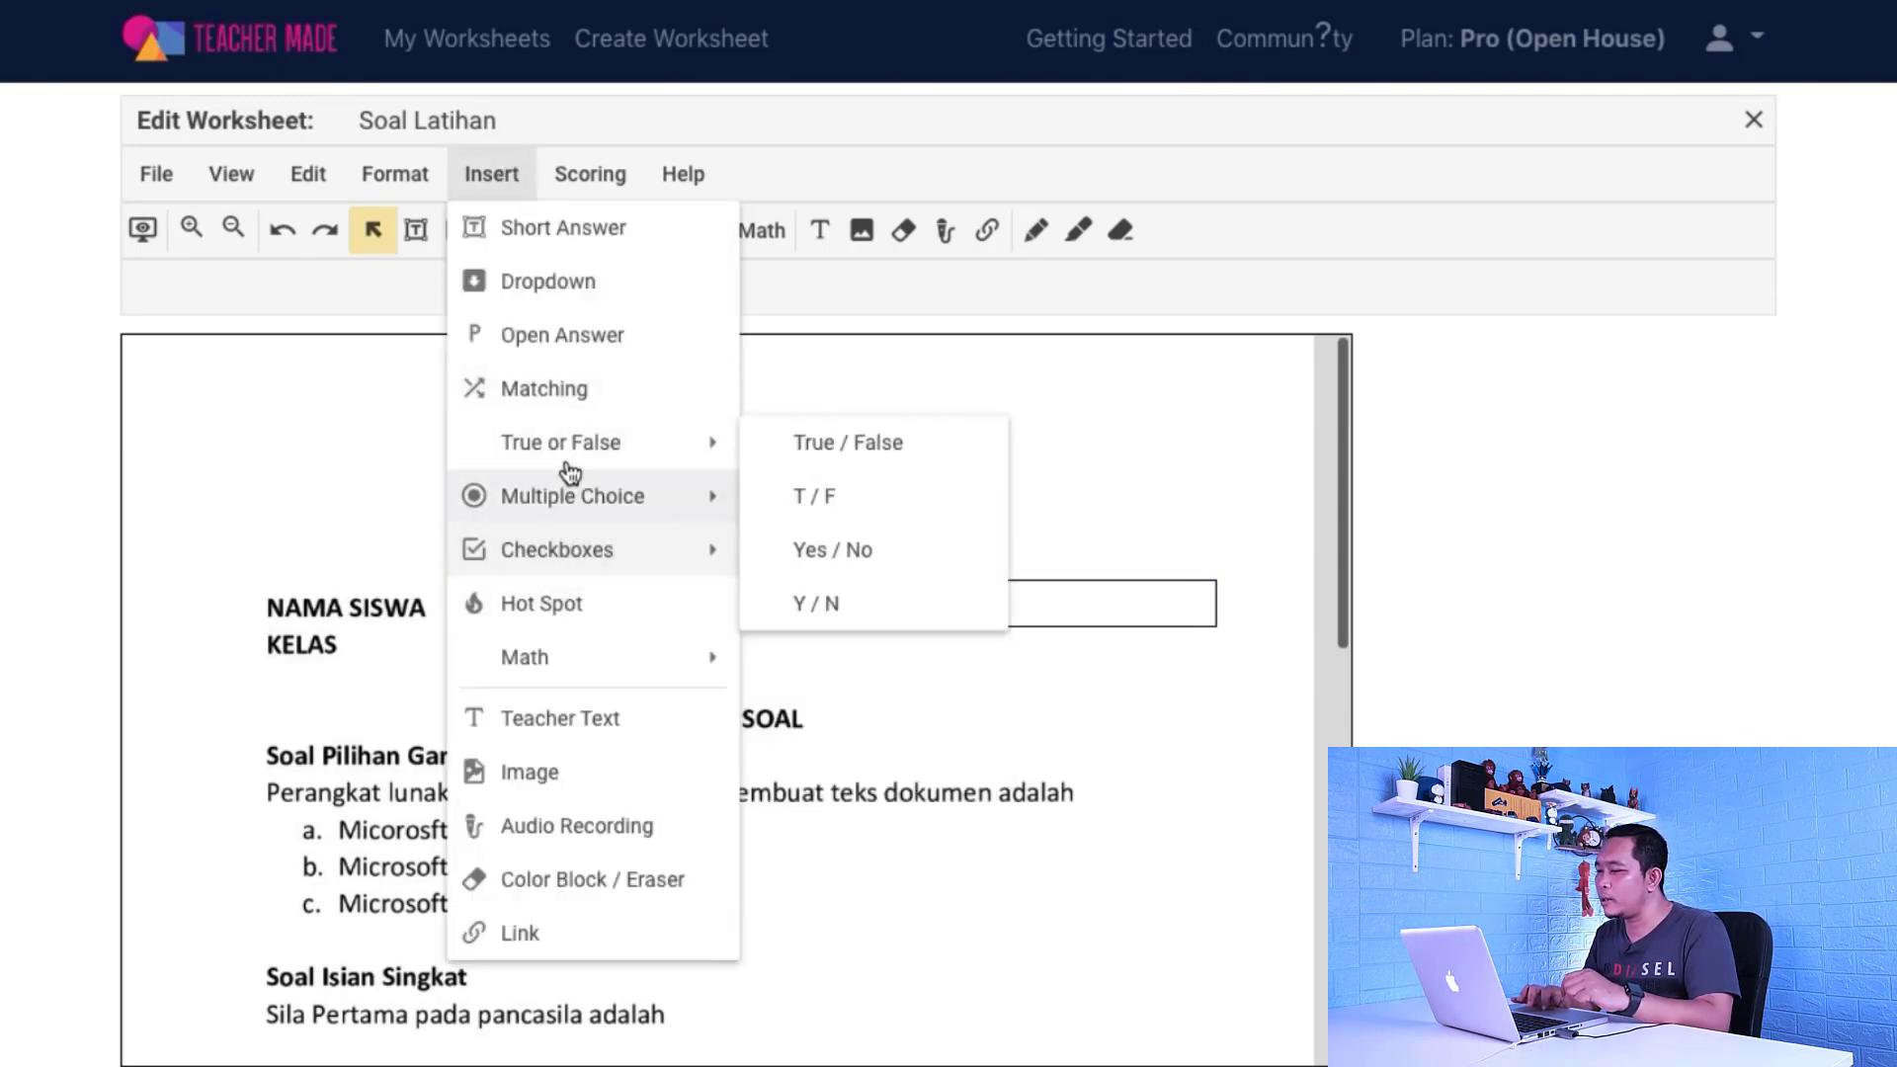
left_click(571, 284)
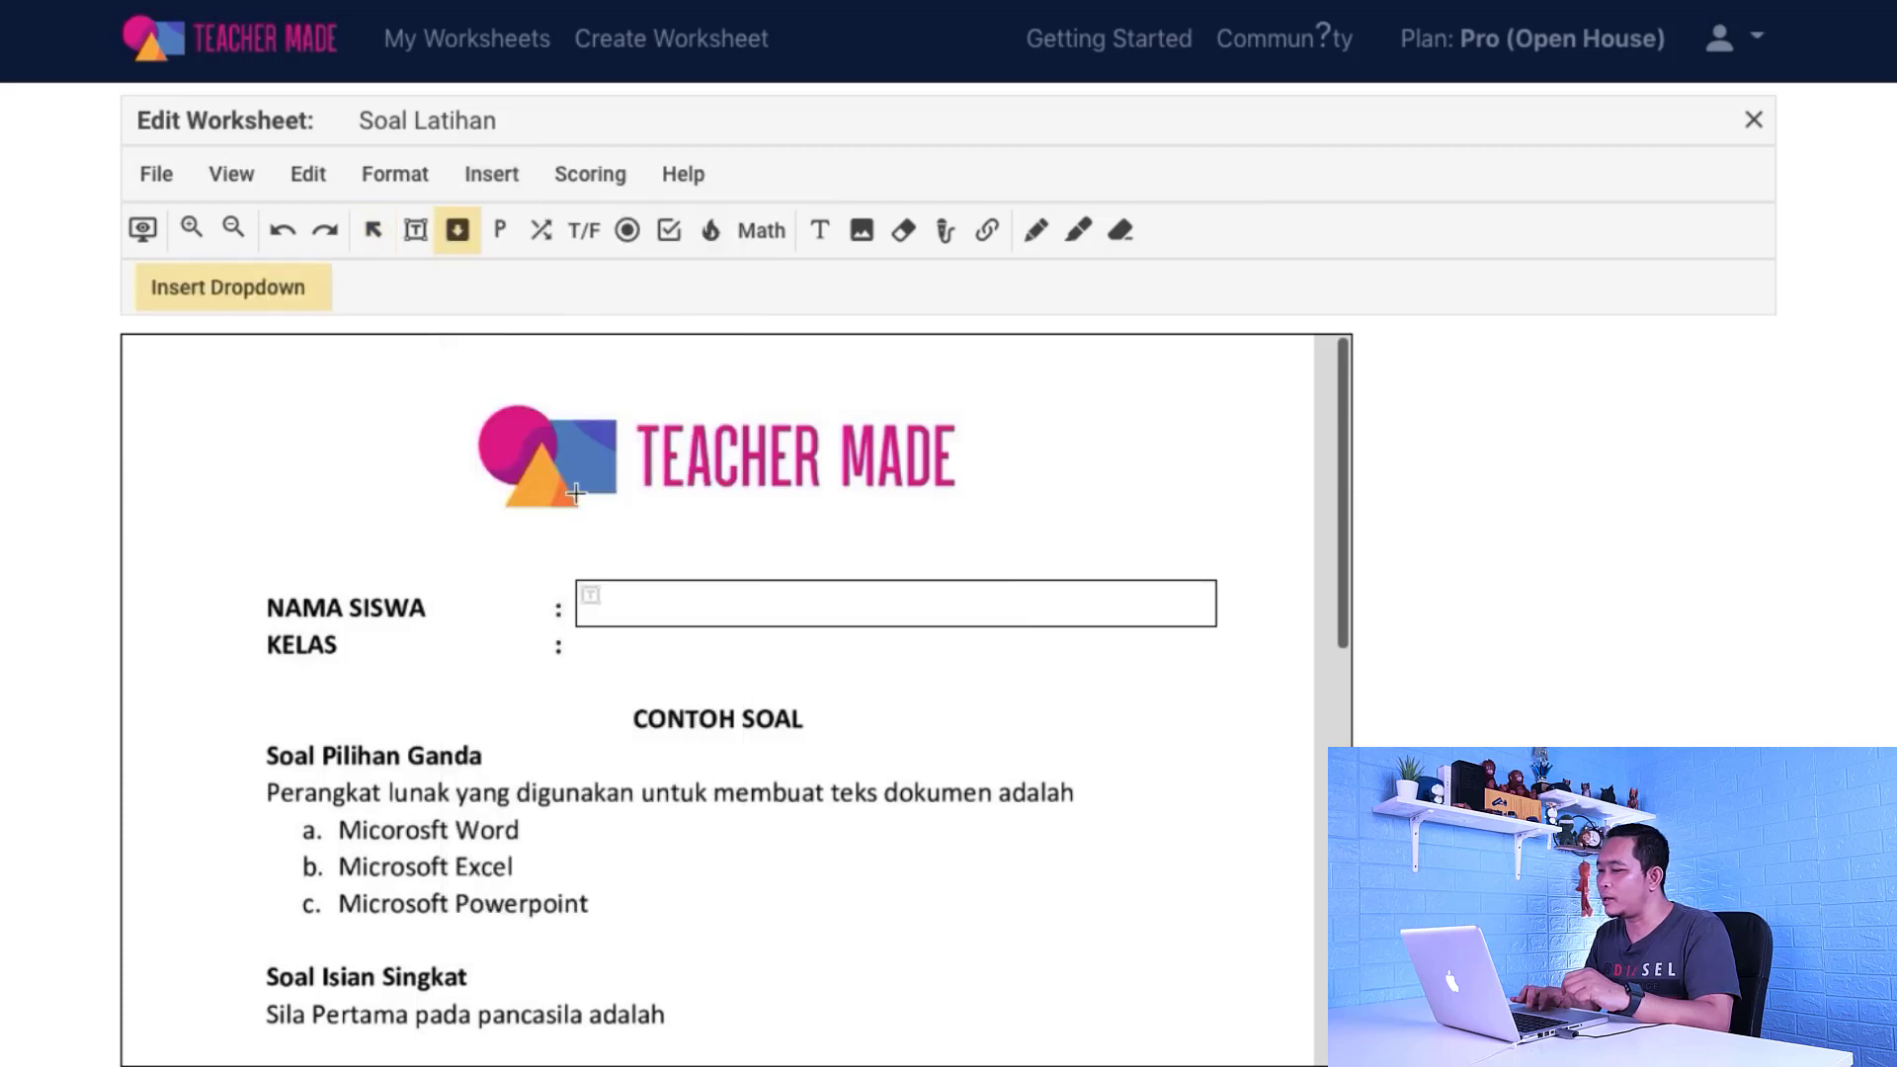
left_click_drag(579, 639, 1046, 676)
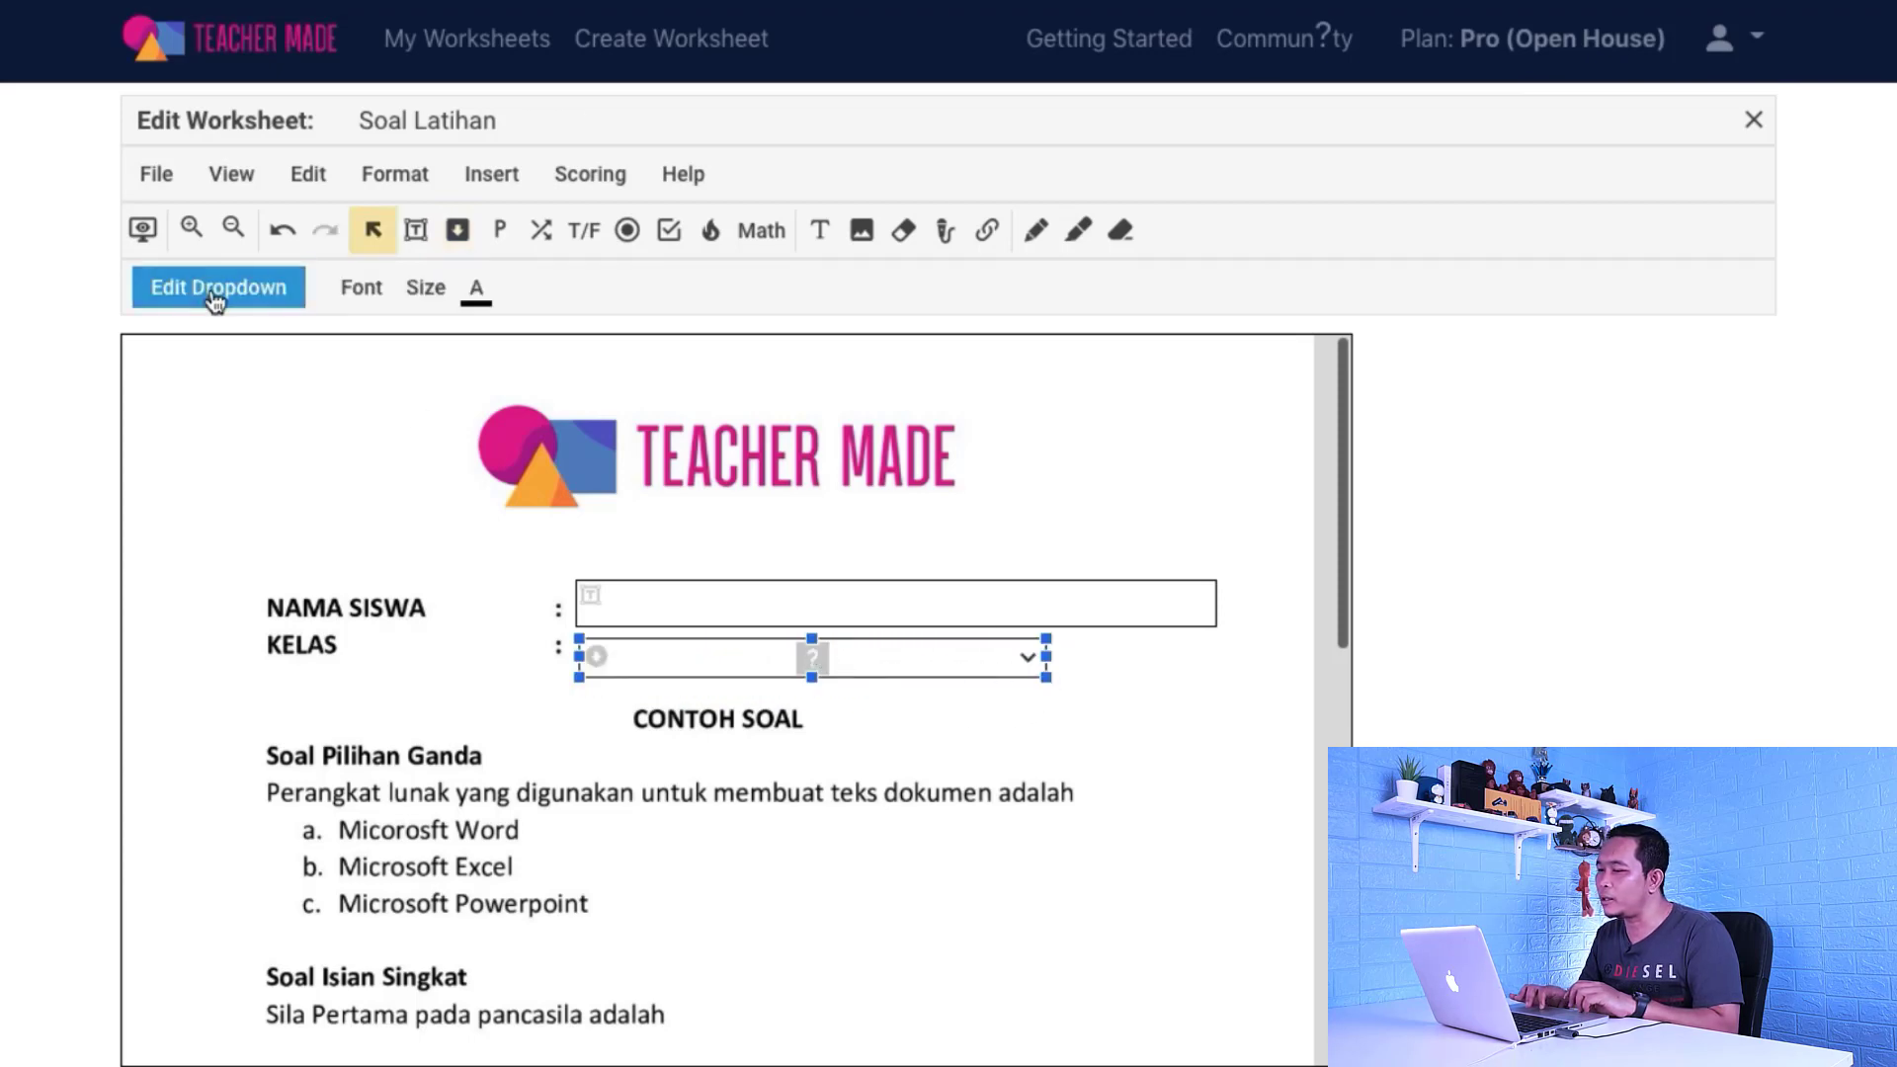
Set the KELAS dropdown to Do Not Score with the choices "1 SD" and "2 SD", and save it
left_click(215, 292)
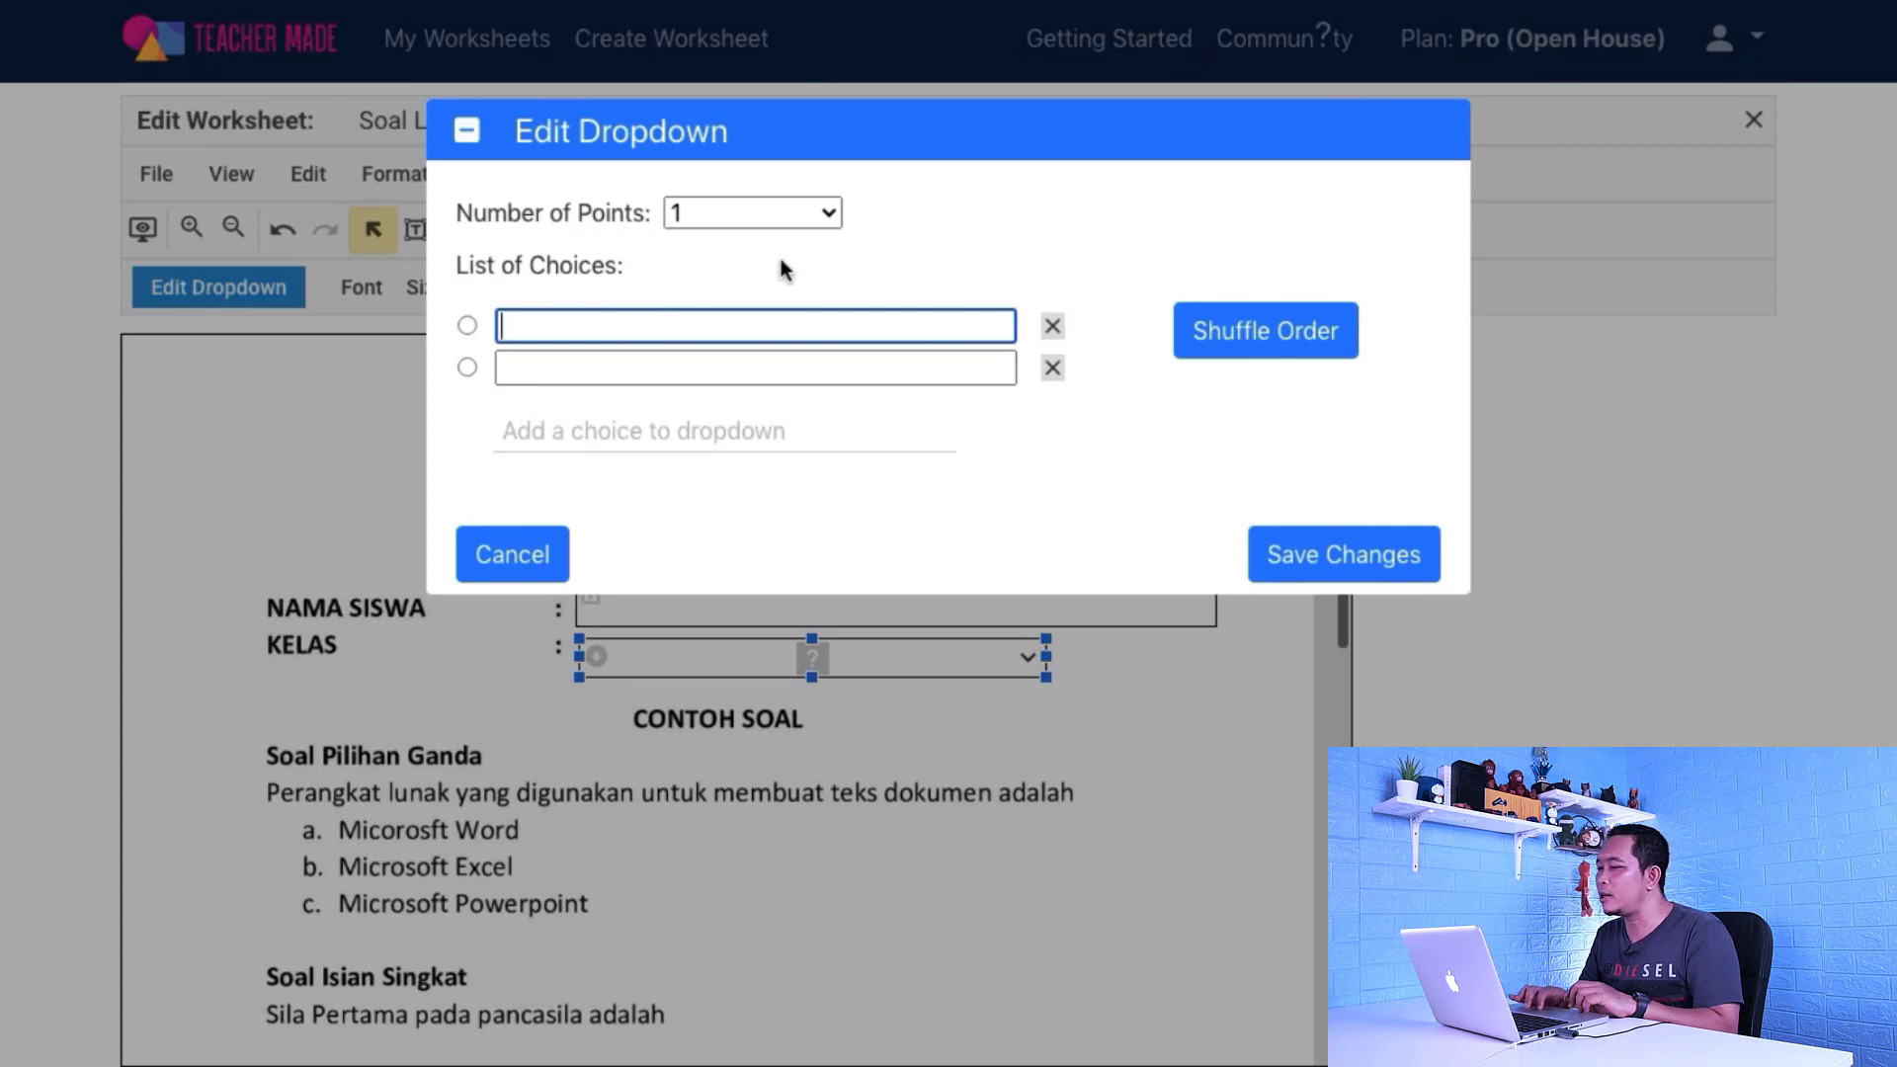
left_click(832, 215)
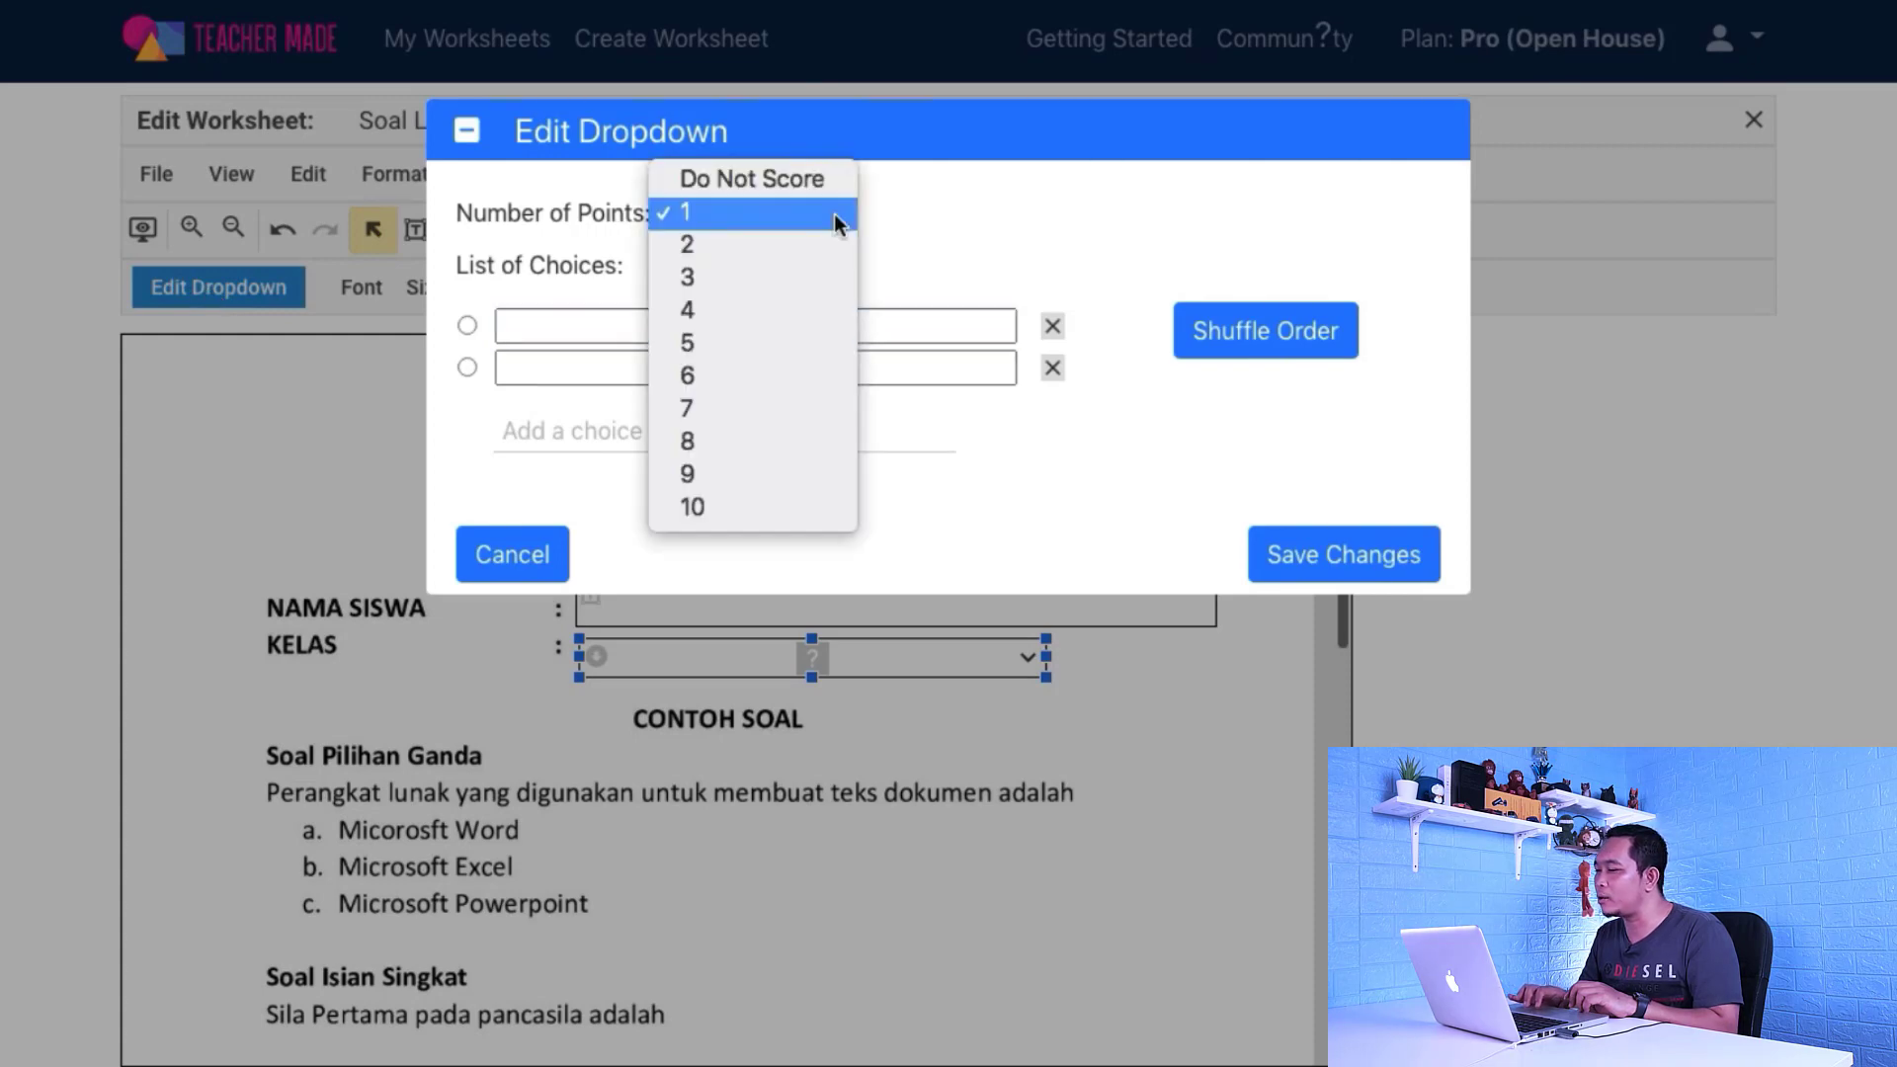
left_click(773, 179)
left_click(670, 325)
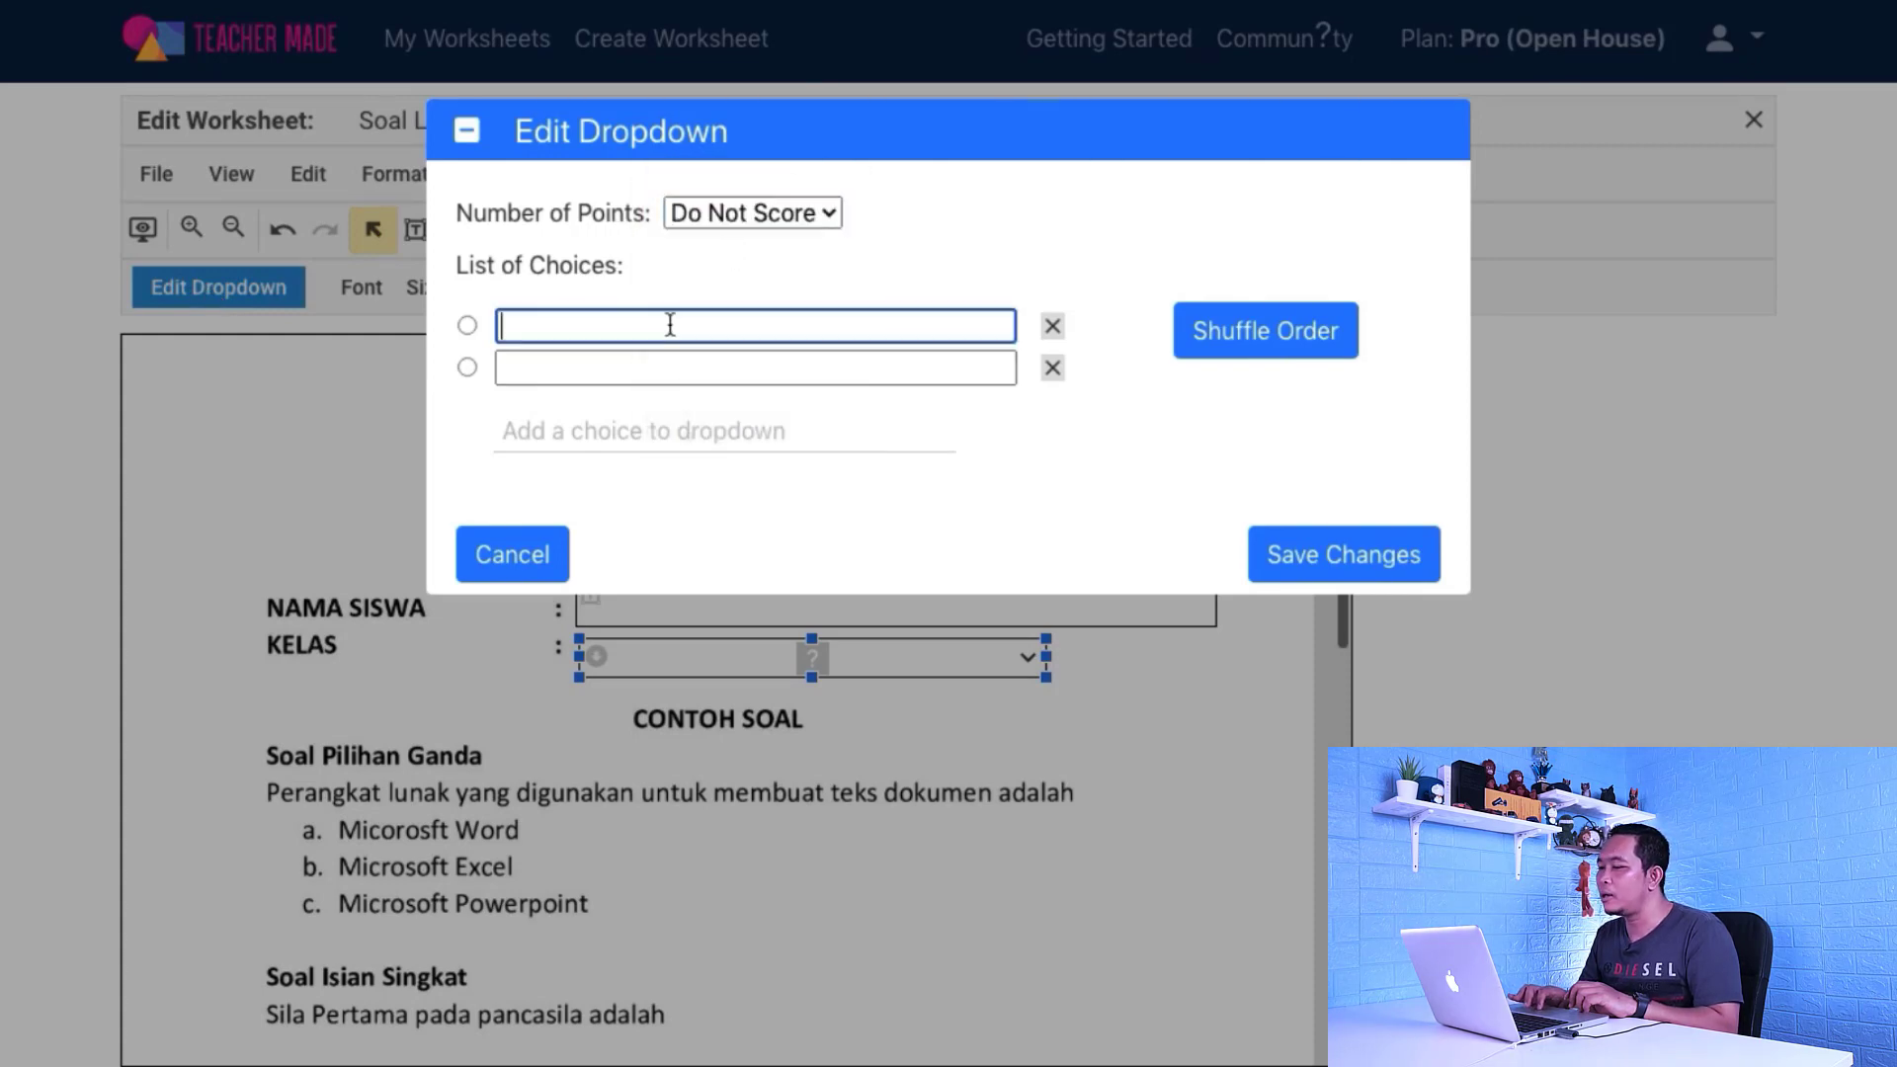
type("1")
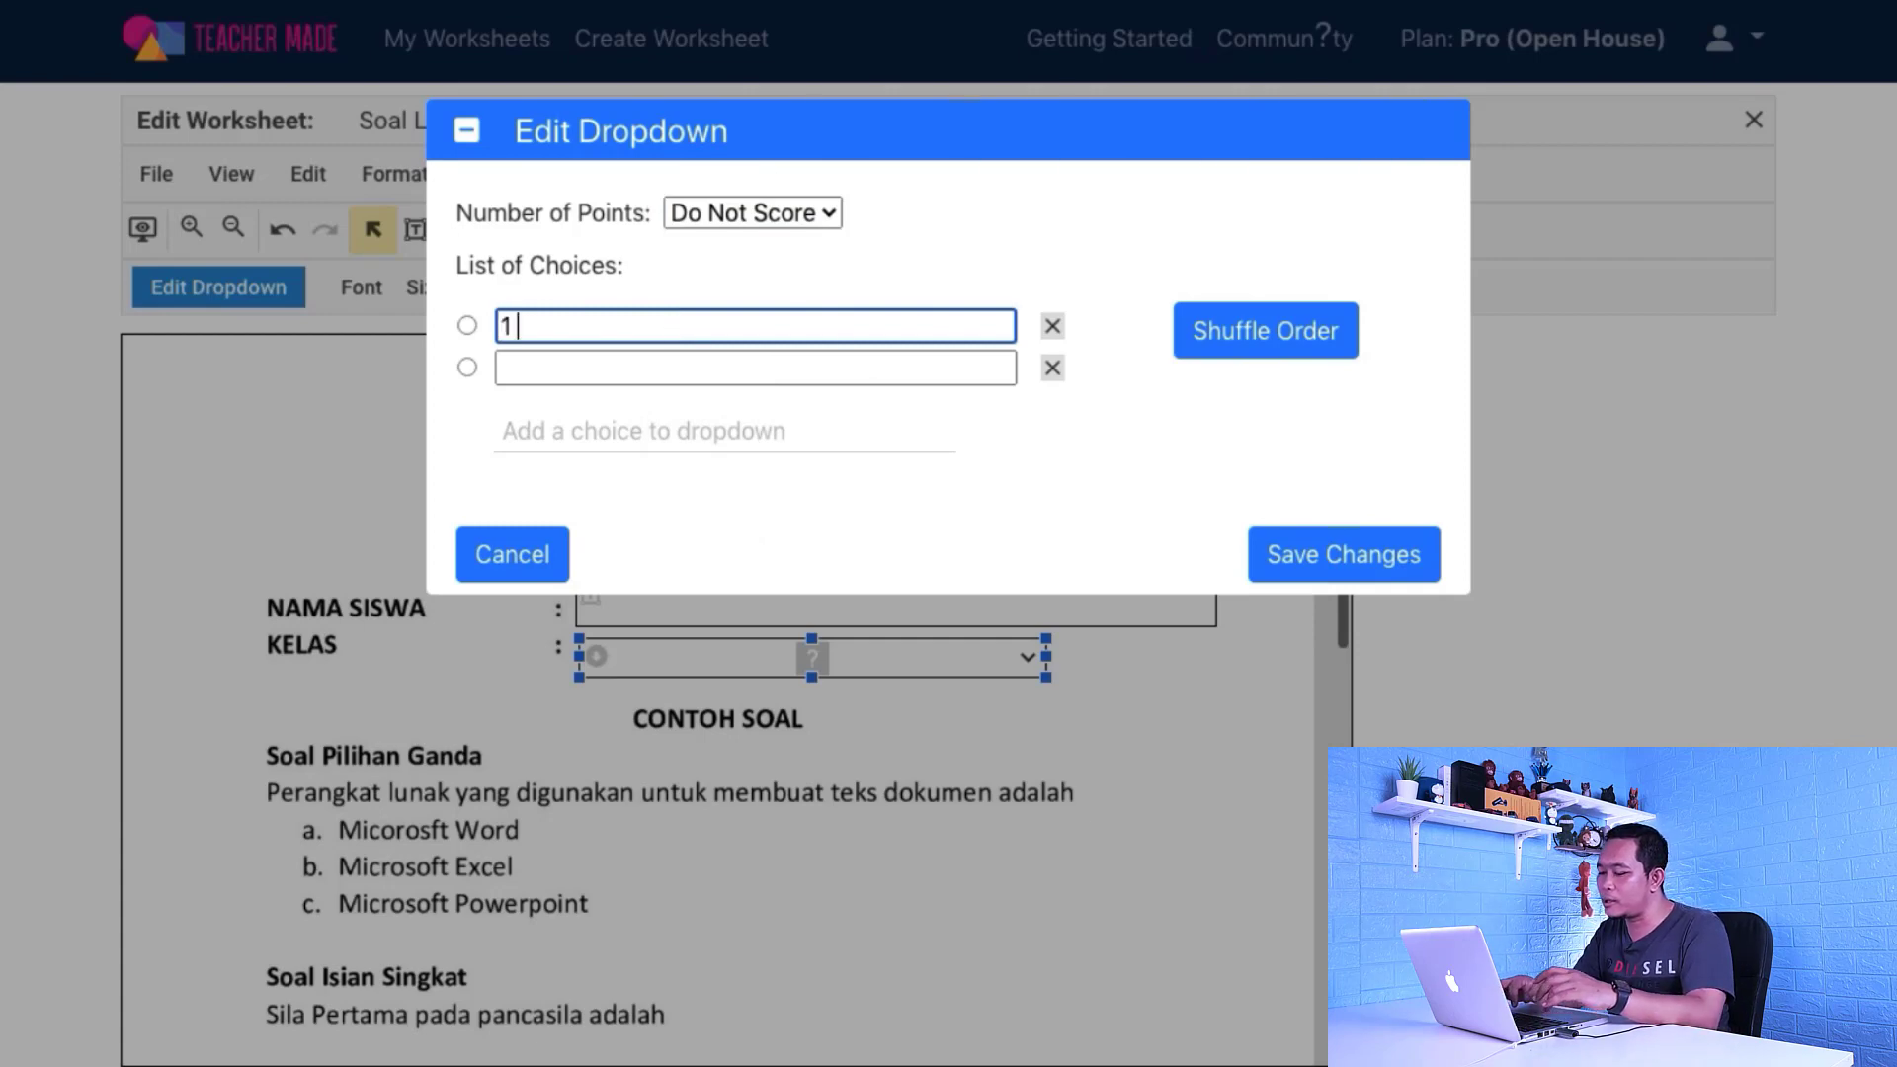
type(" SD")
left_click(638, 366)
type("2 SD")
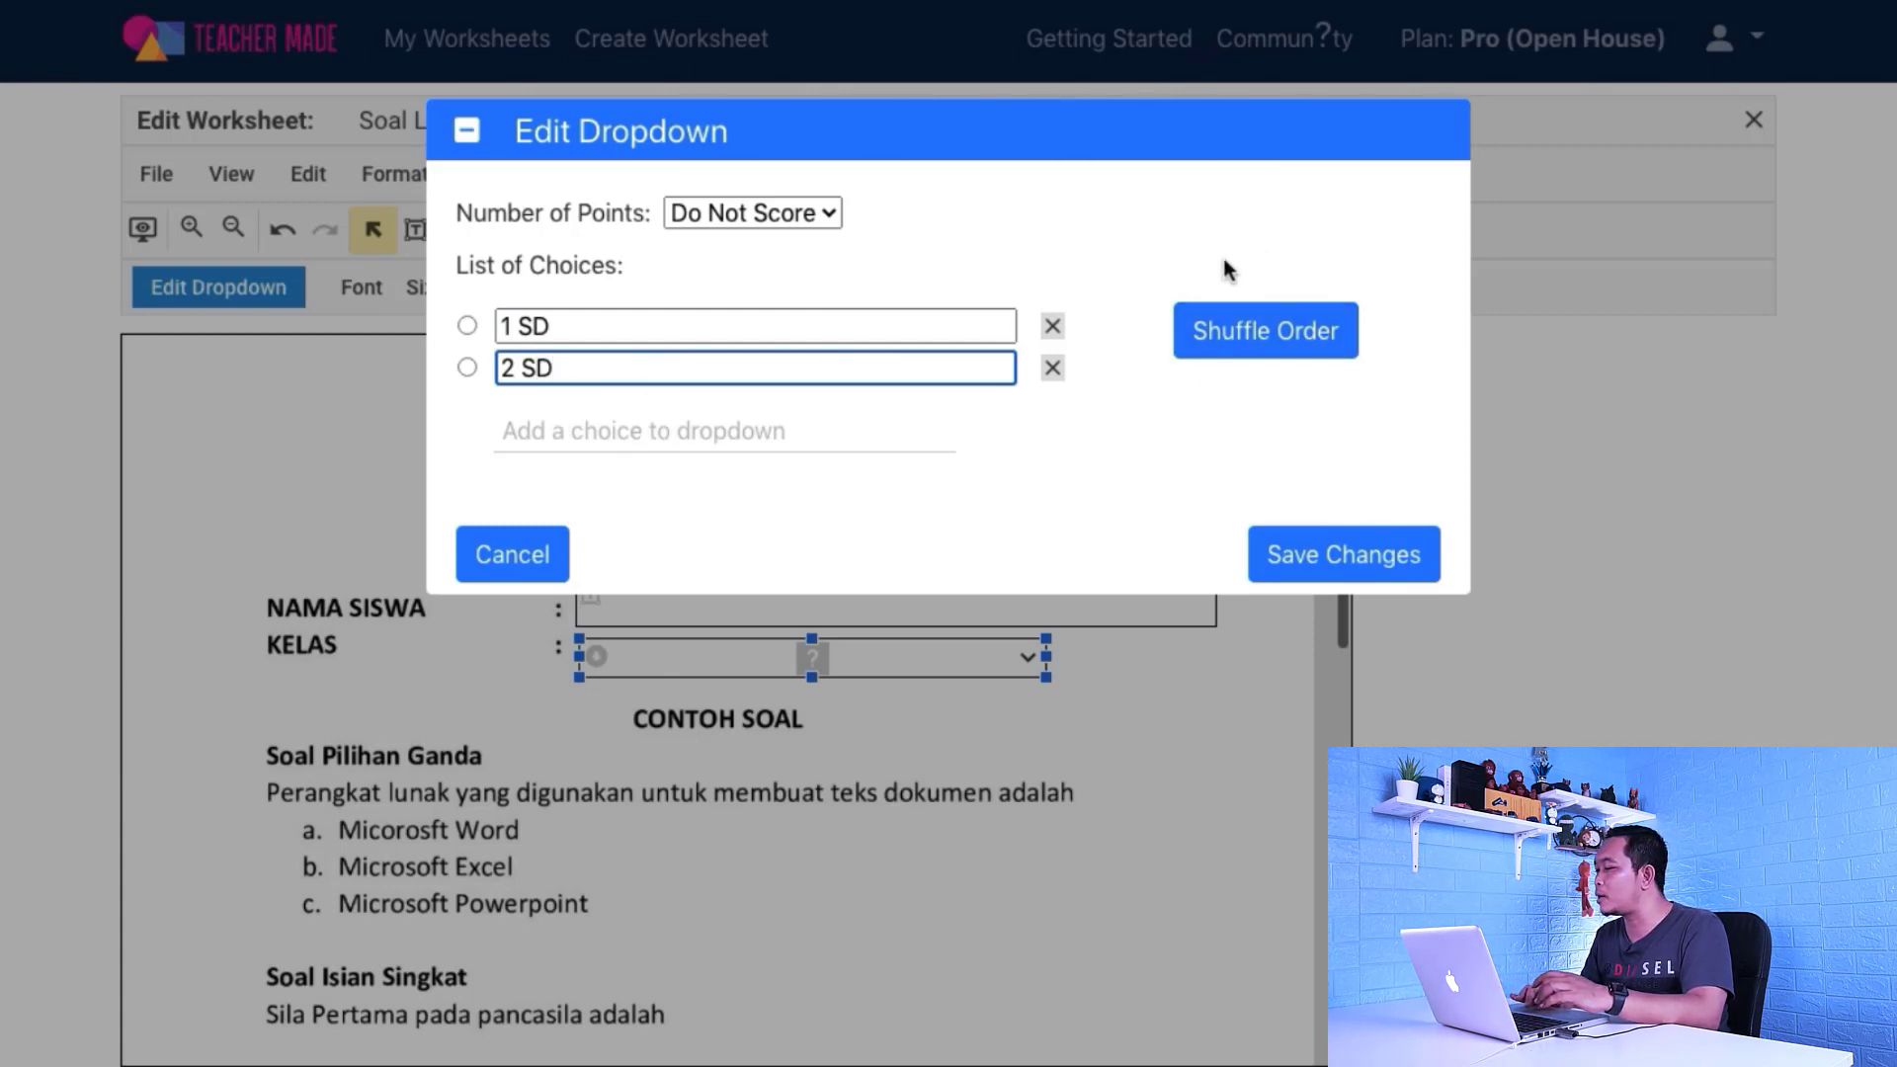
left_click(1364, 554)
Insert a Multiple Choice field with 3 choices in front of options a to c of the Soal Pilihan Ganda question
scroll(1276, 563, "down", 2)
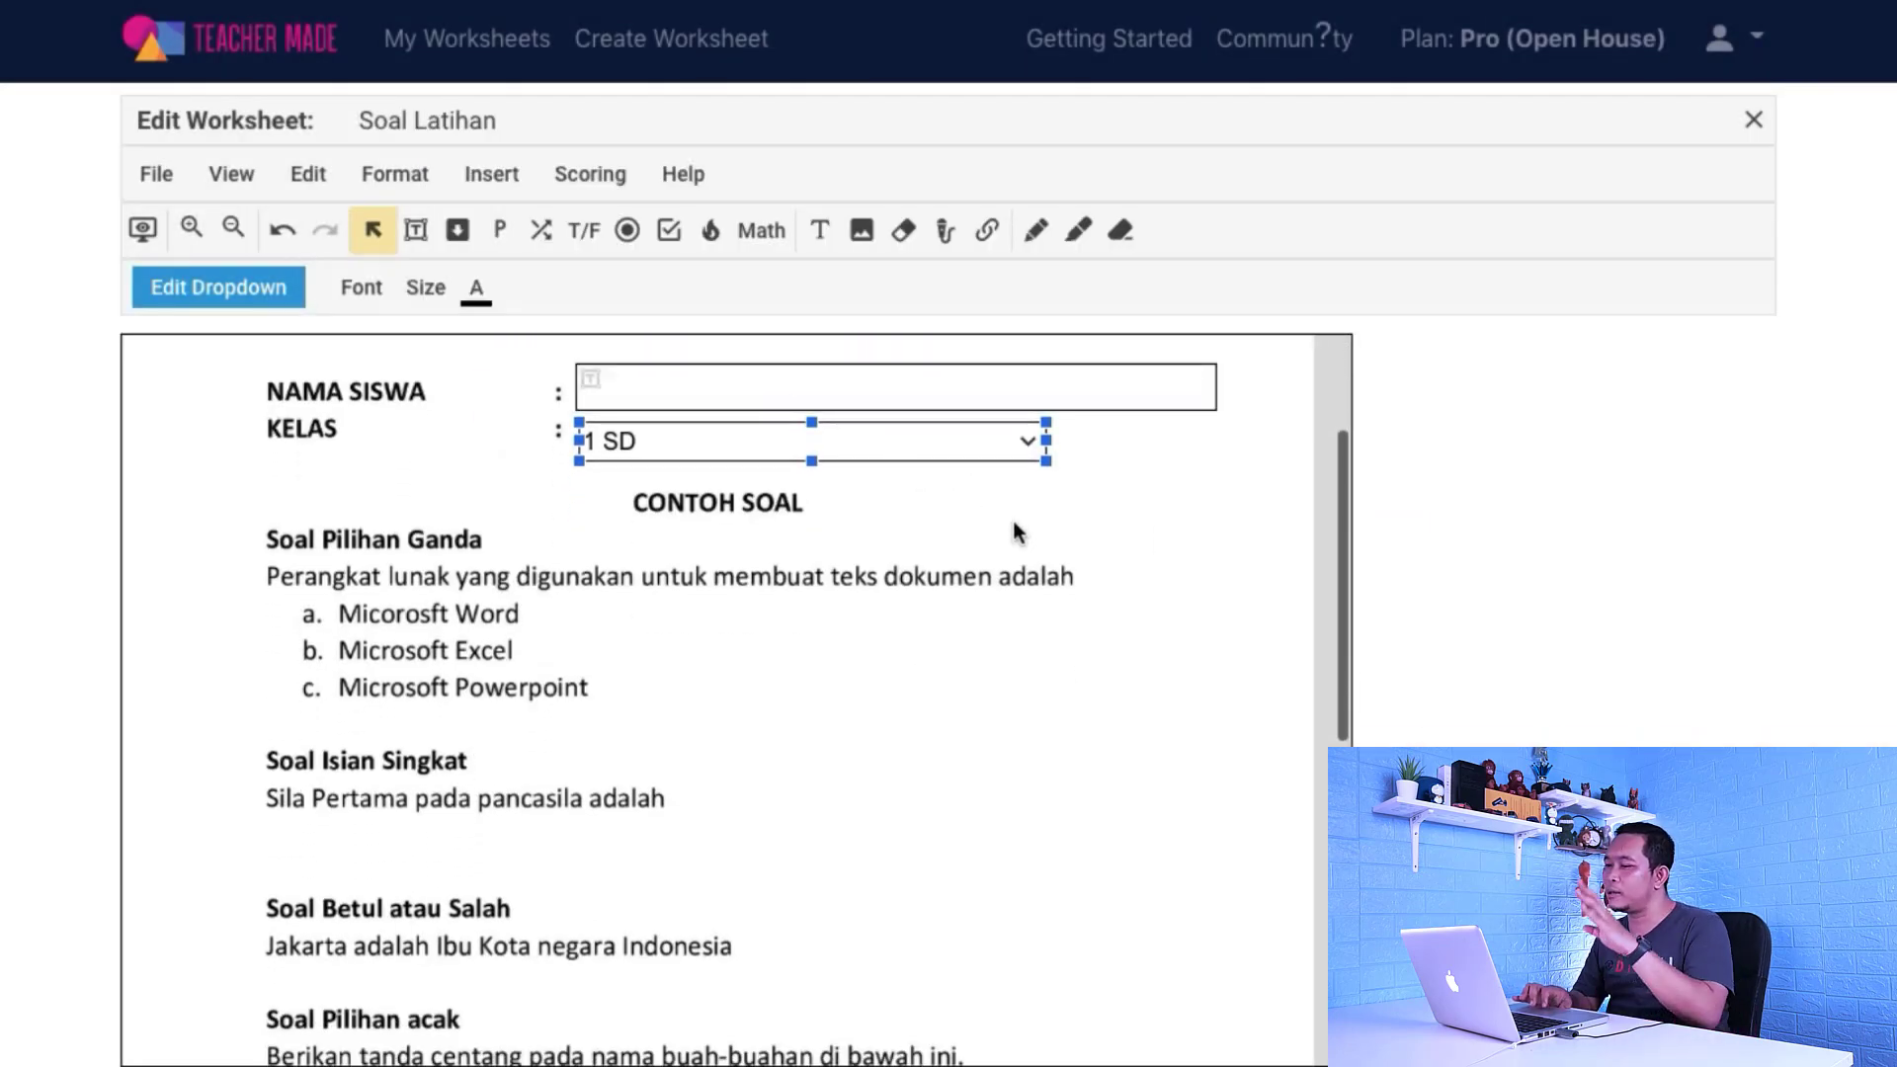
scroll(1058, 620, "down", 1)
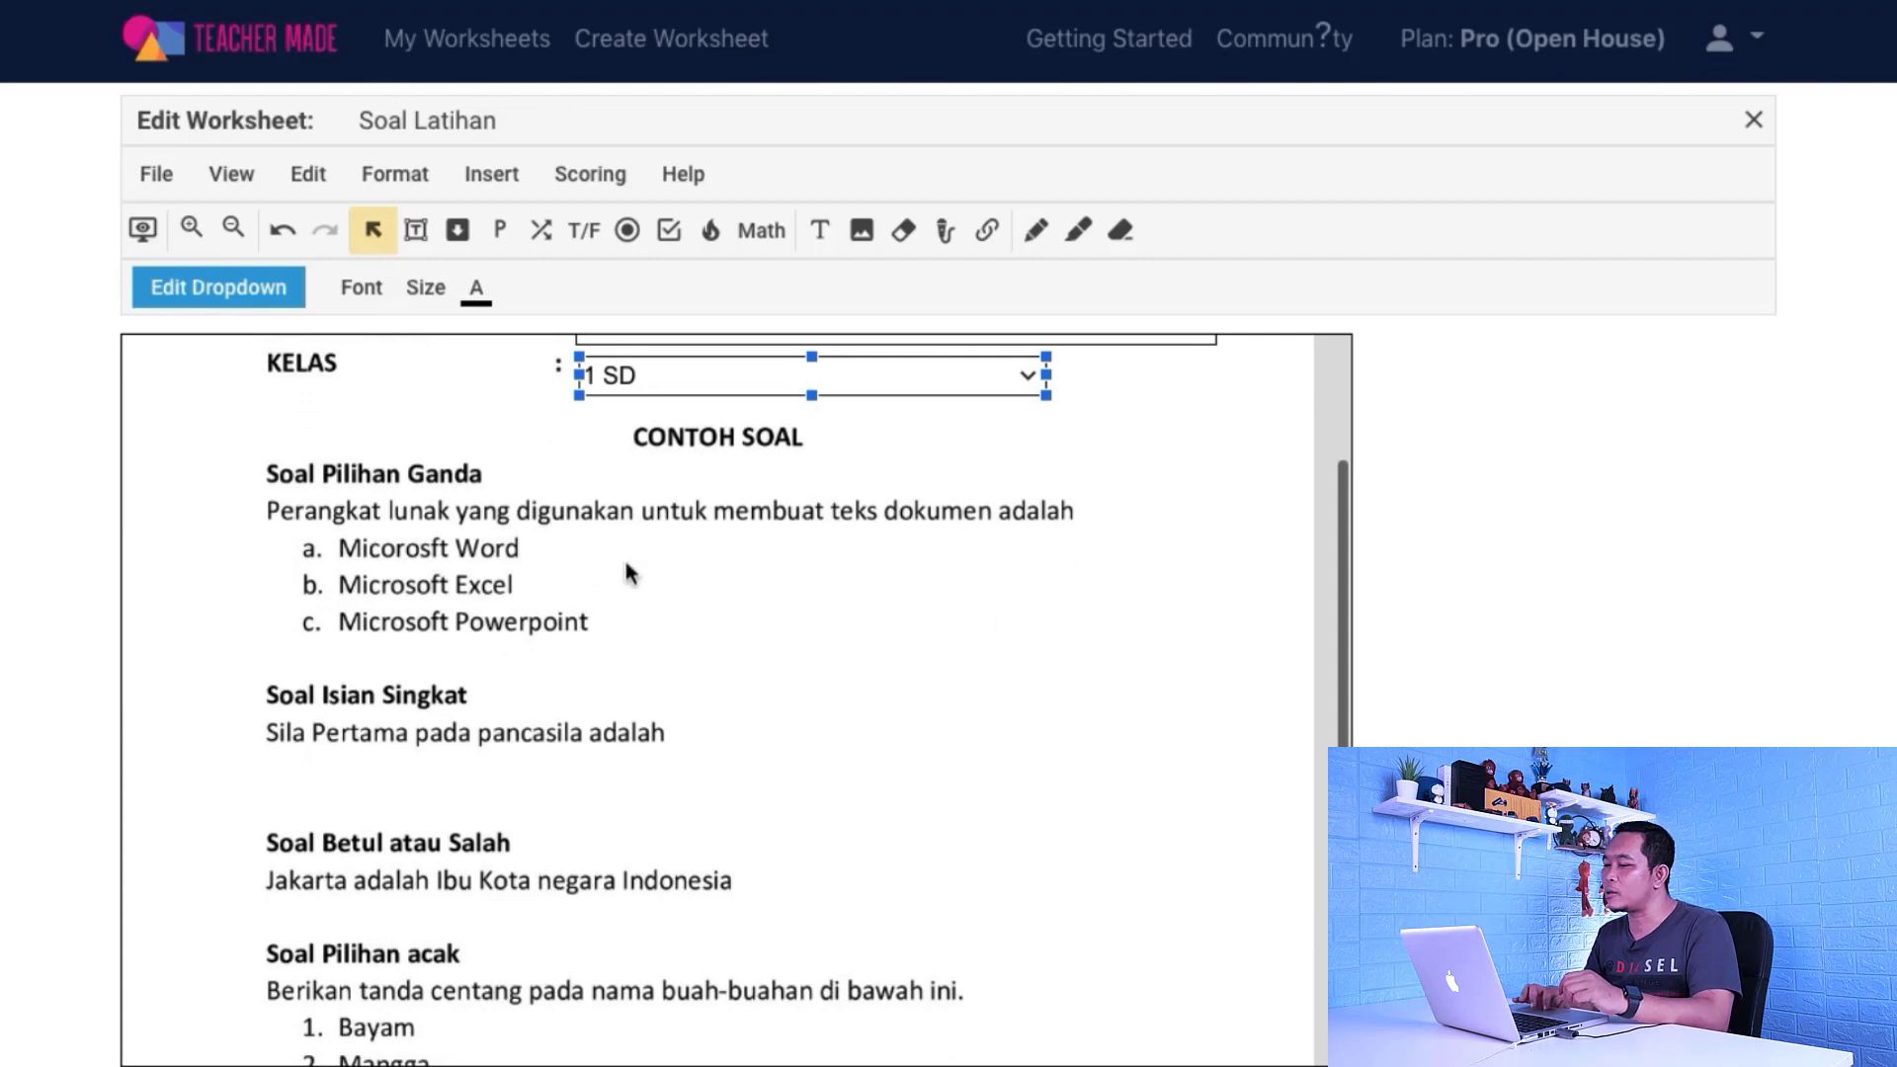
scroll(562, 556, "down", 6)
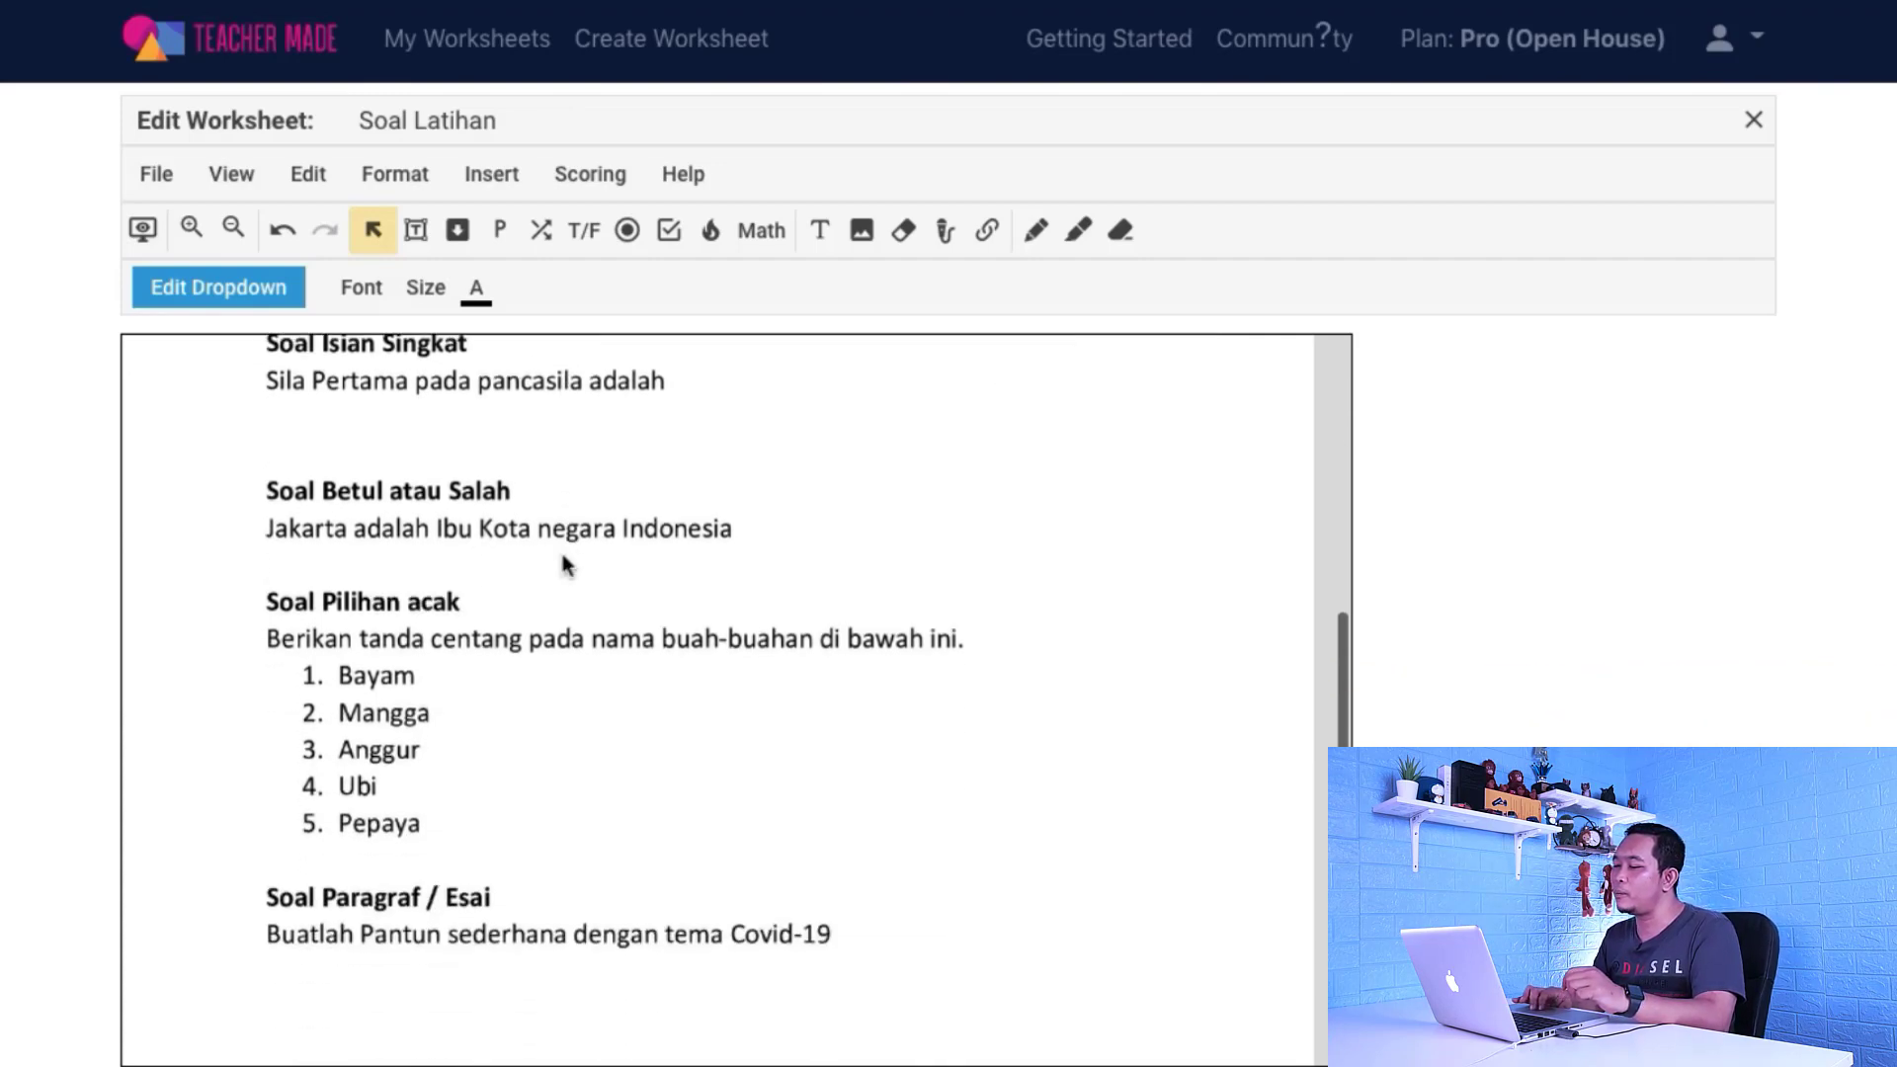
scroll(562, 556, "up", 6)
scroll(562, 566, "up", 1)
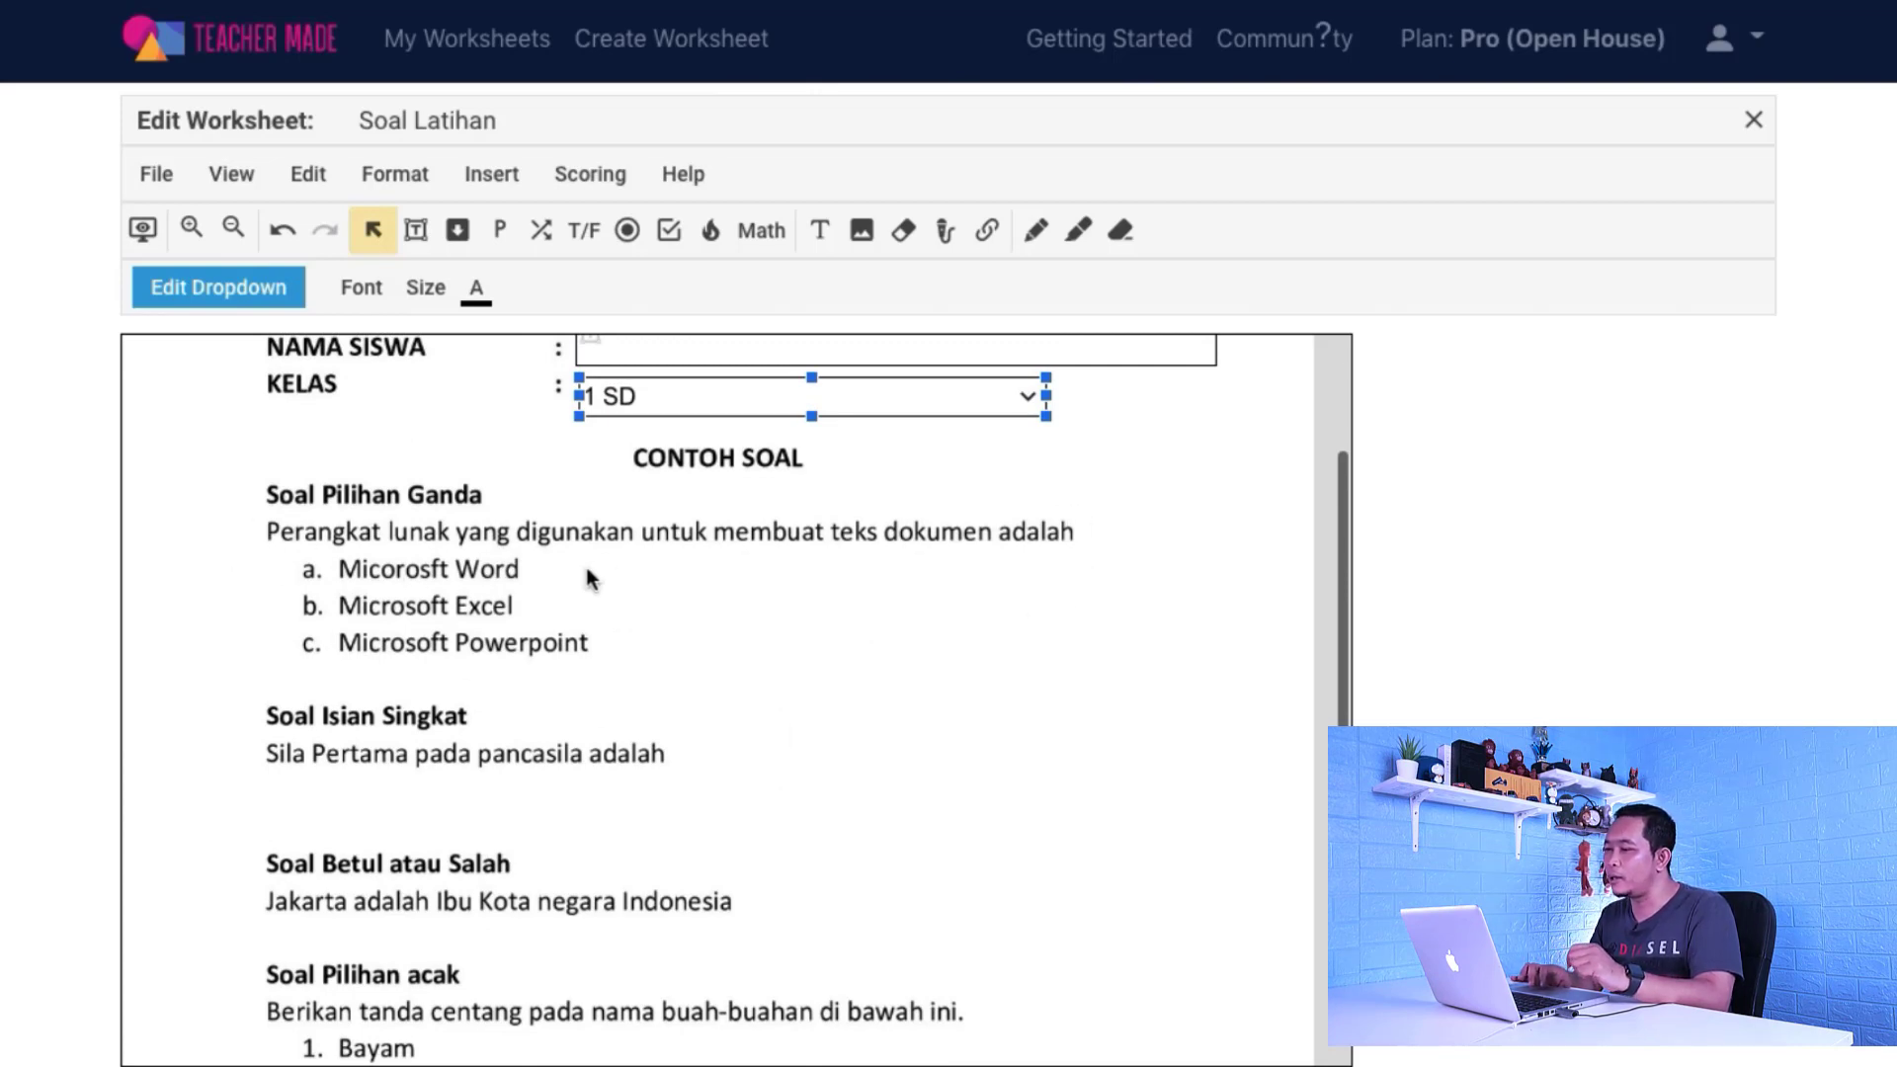
left_click(516, 187)
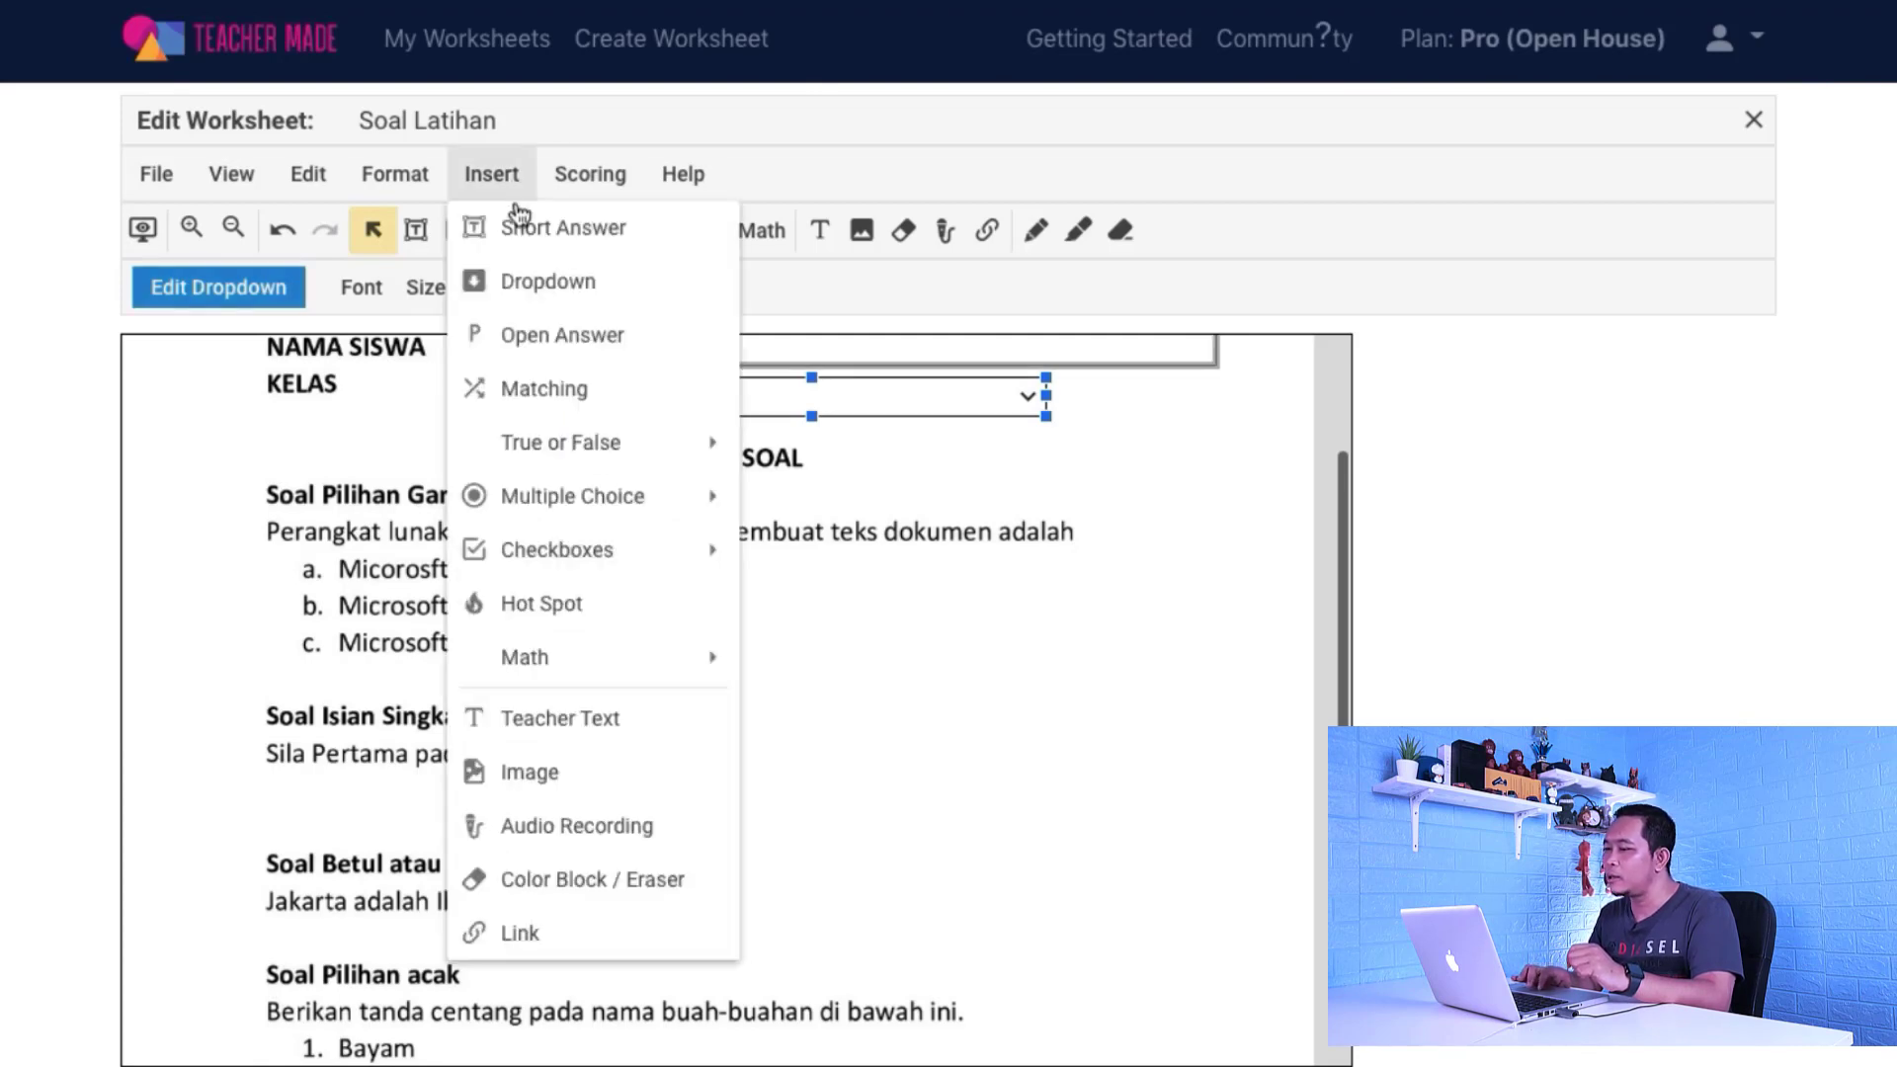
mouse_move(583, 499)
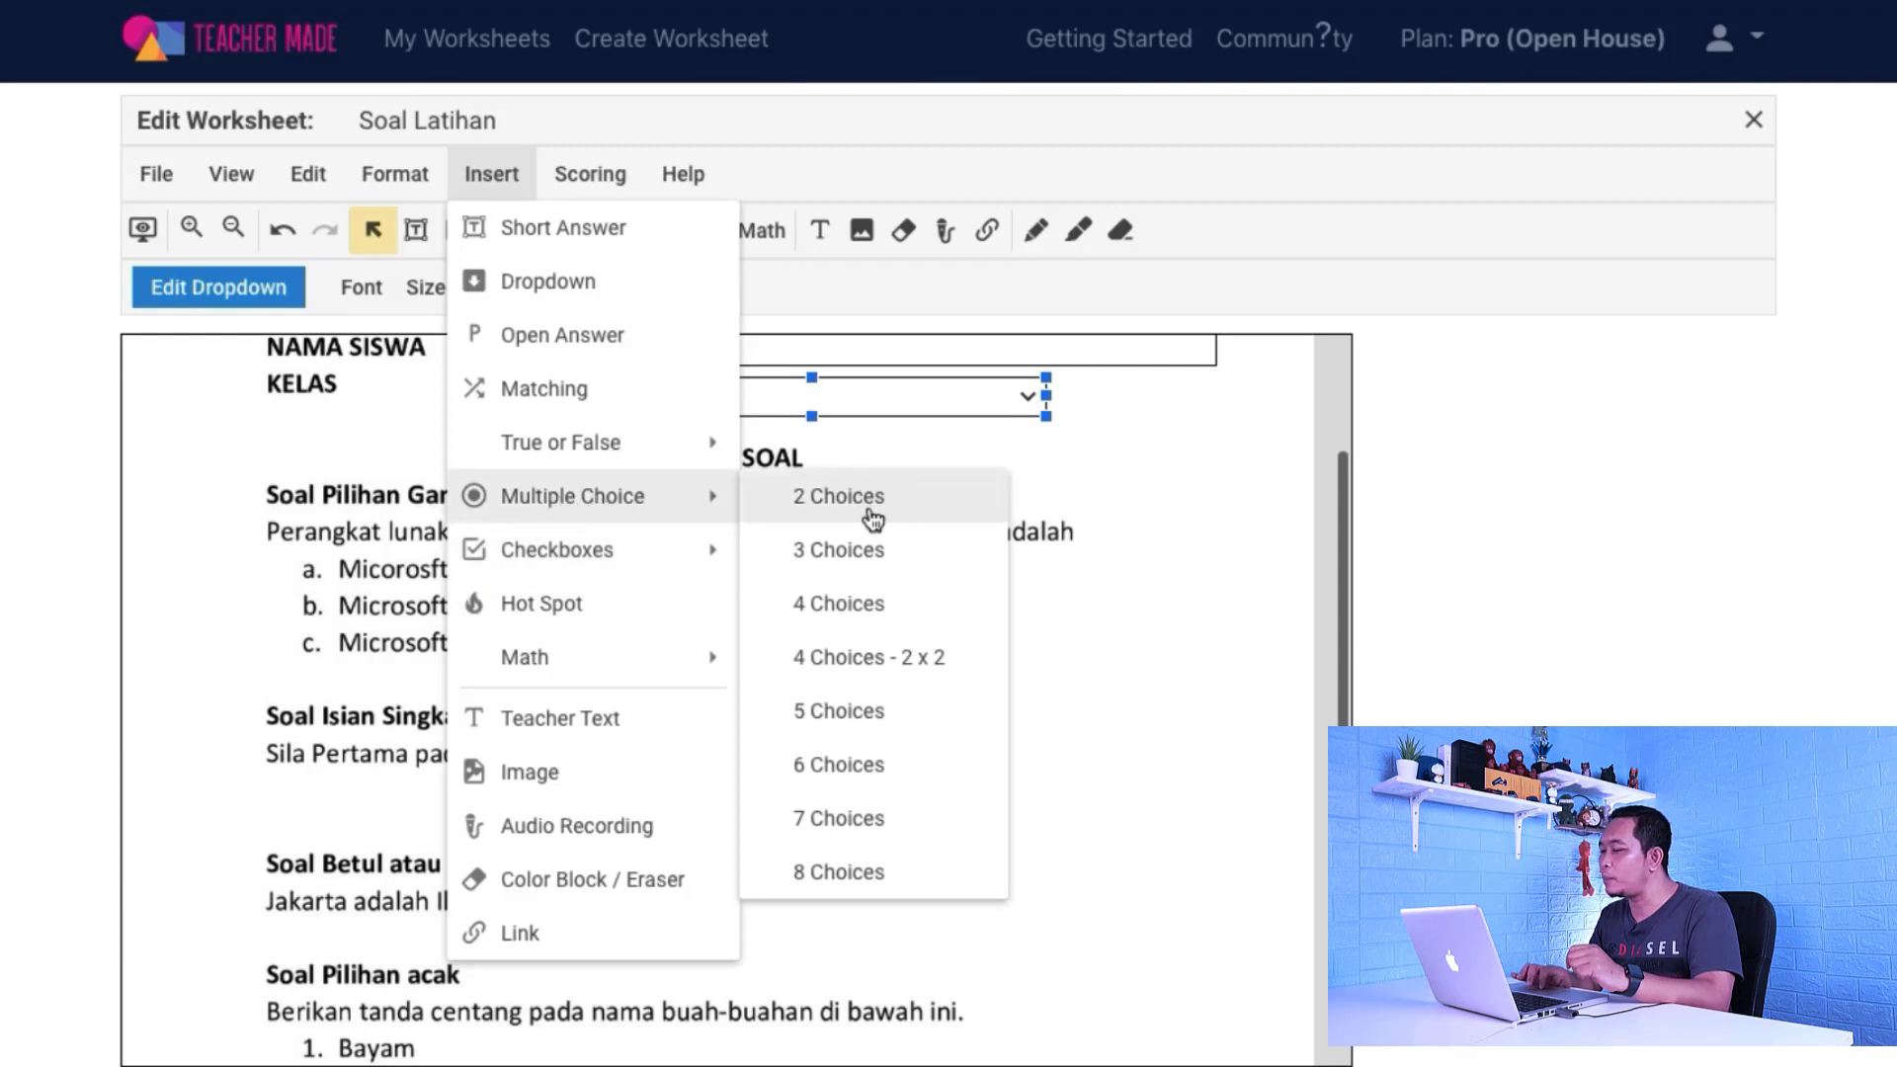
left_click(842, 566)
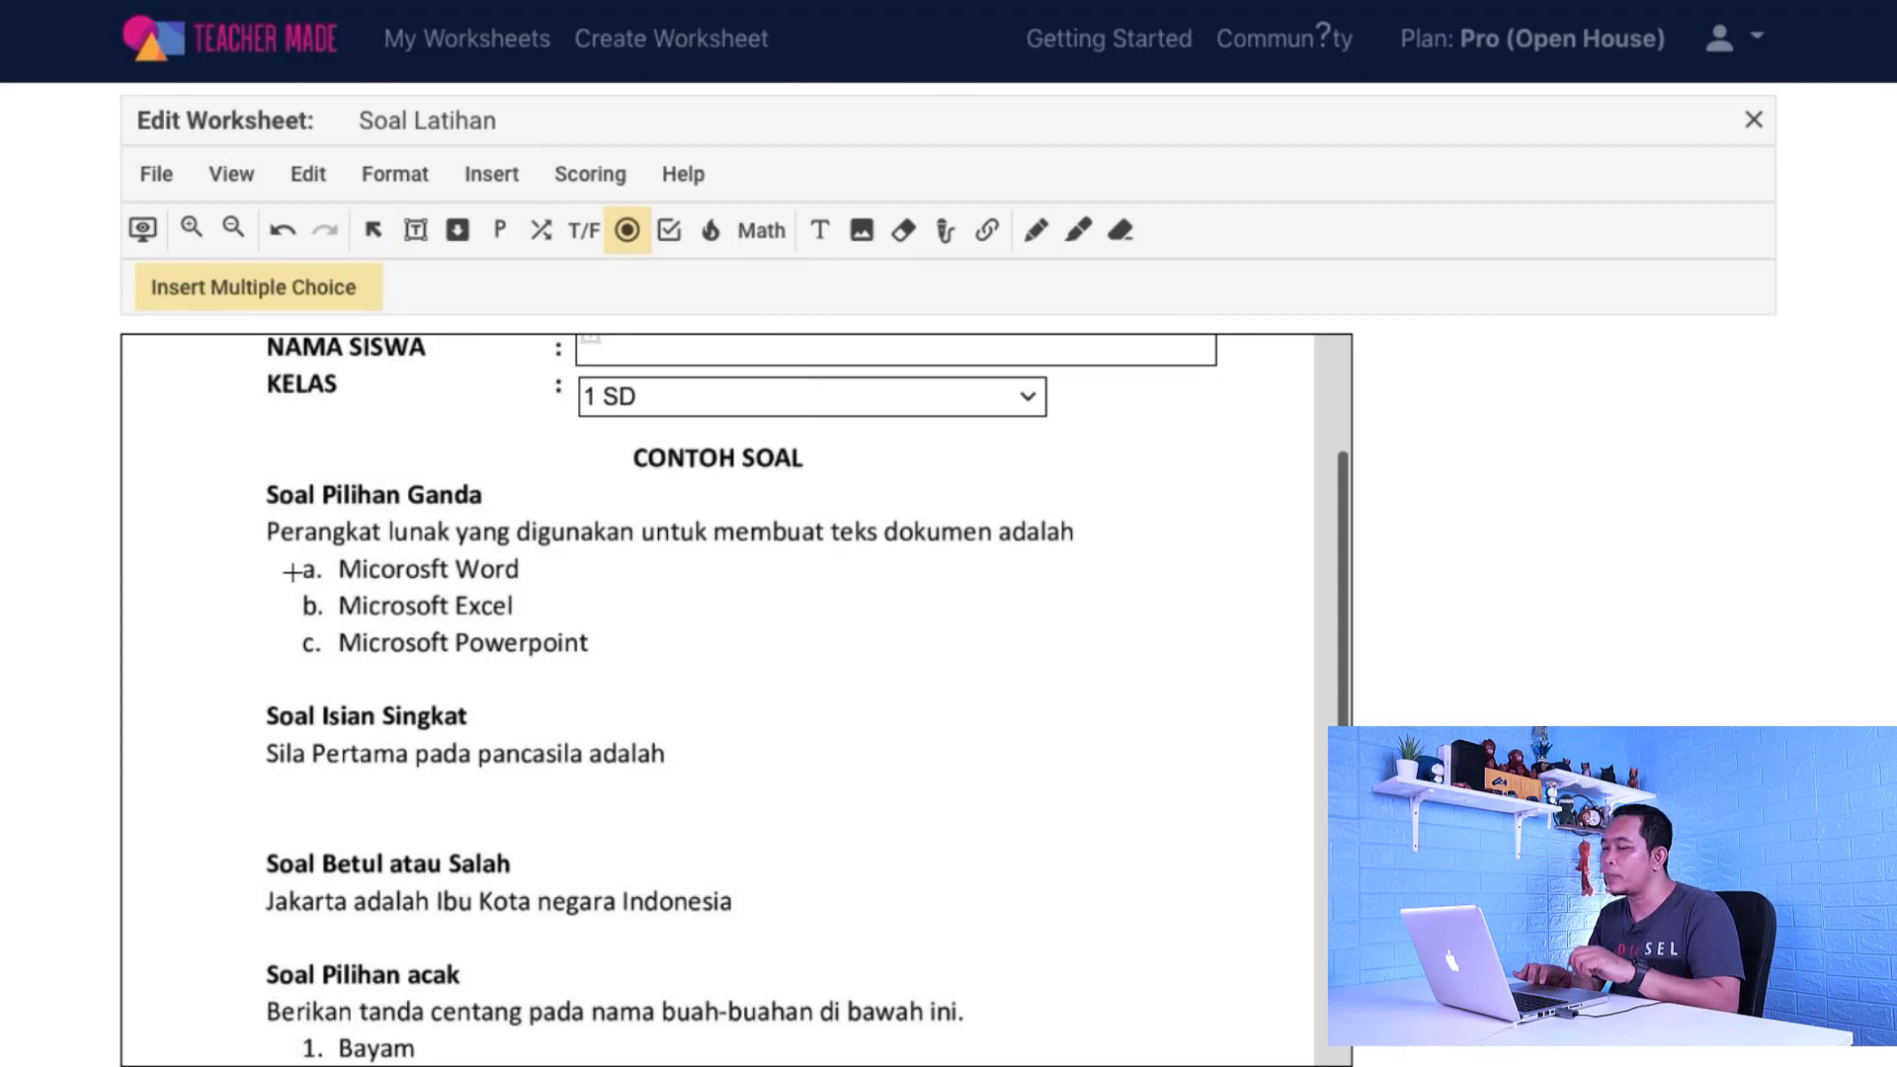
left_click(267, 563)
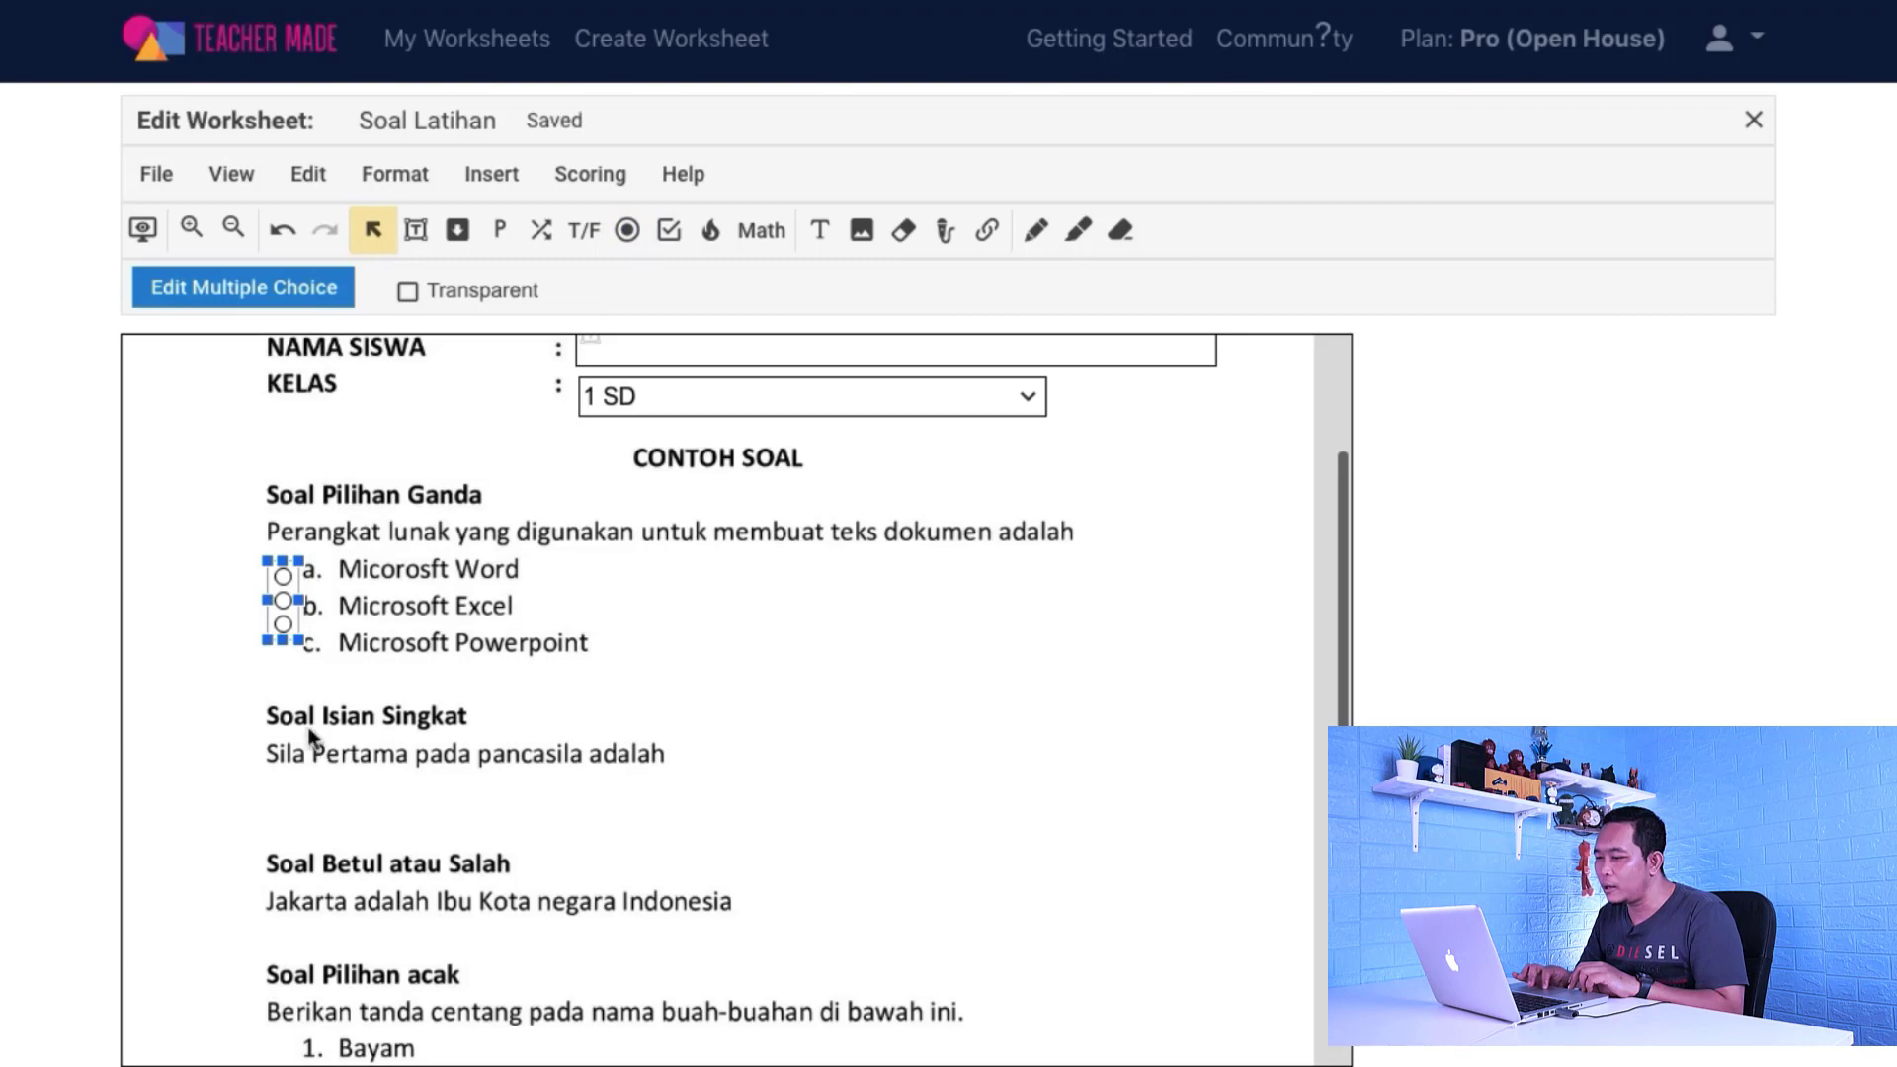
Stretch and nudge the multiple choice field so each circle lines up directly beside its option a, b or c
left_click_drag(287, 643, 288, 664)
key("Up")
key("Up")
key("Up")
key("Up")
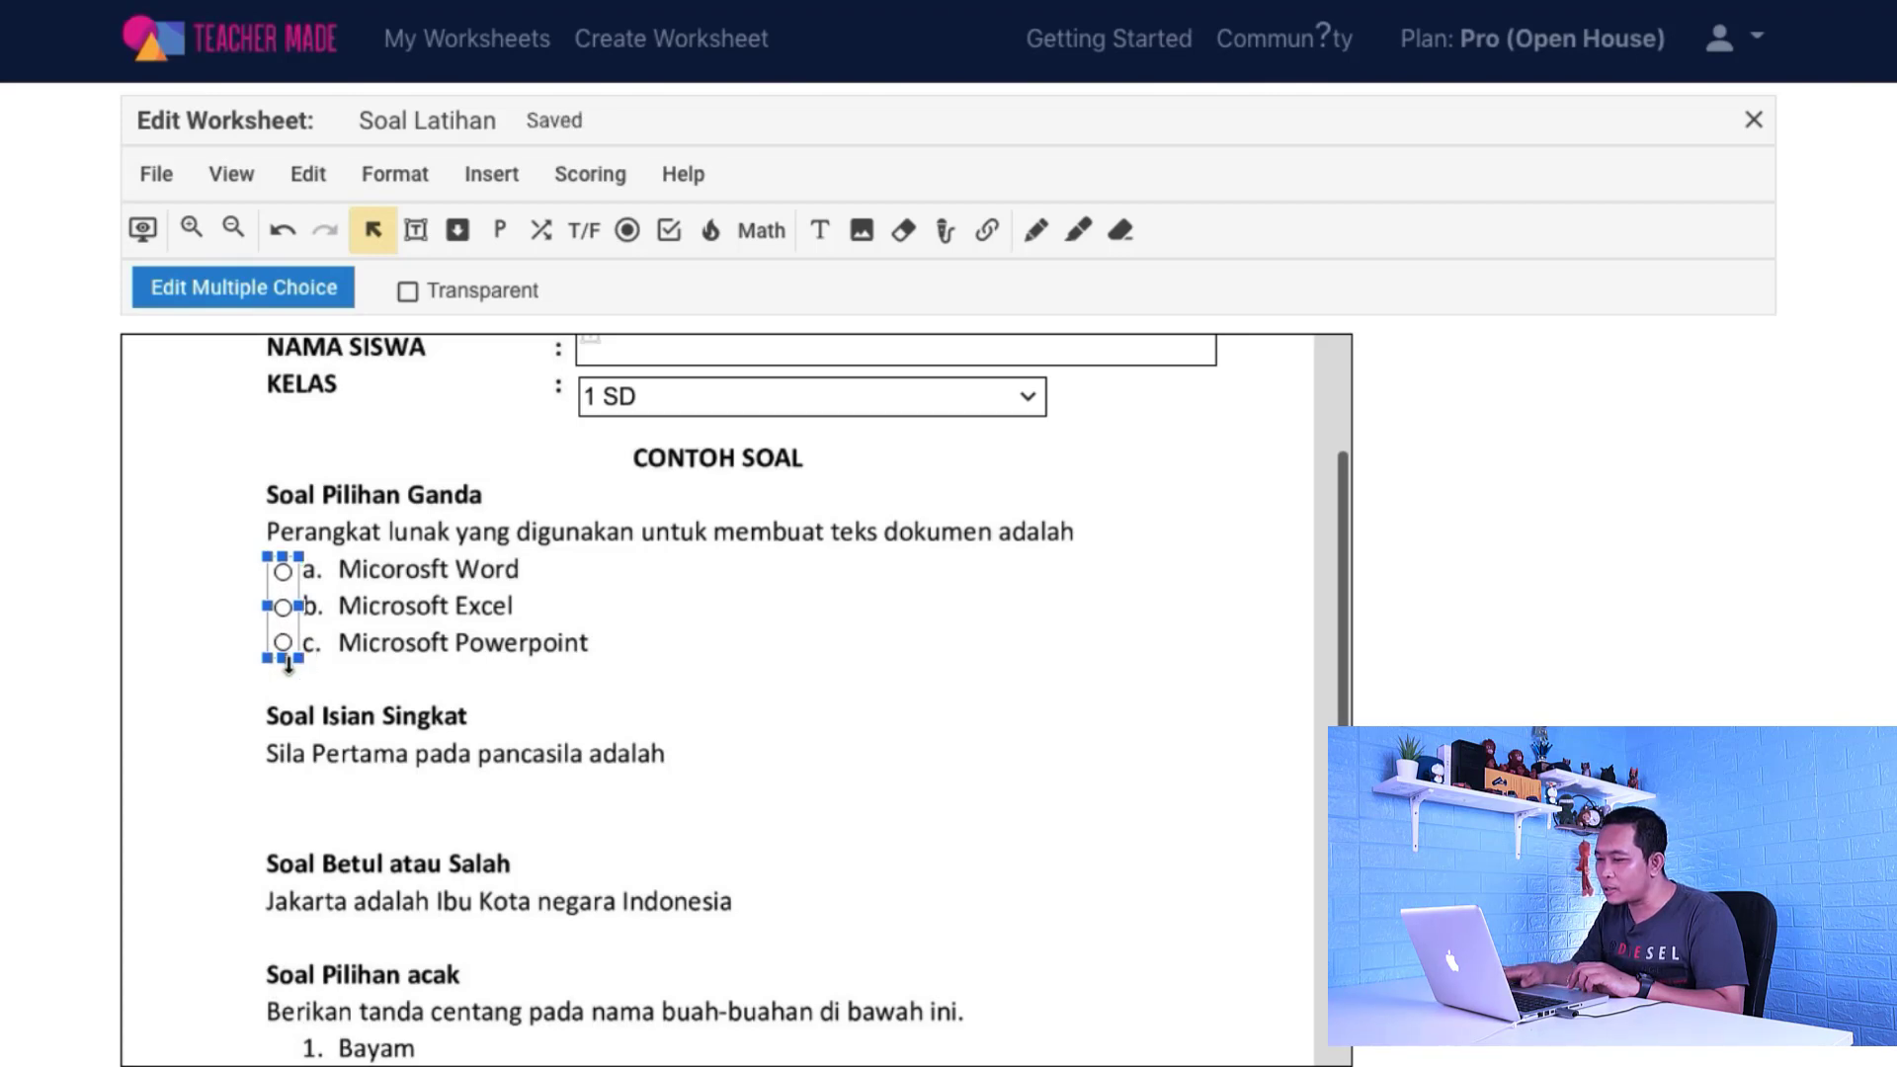
key("Right")
key("Right")
key("Right")
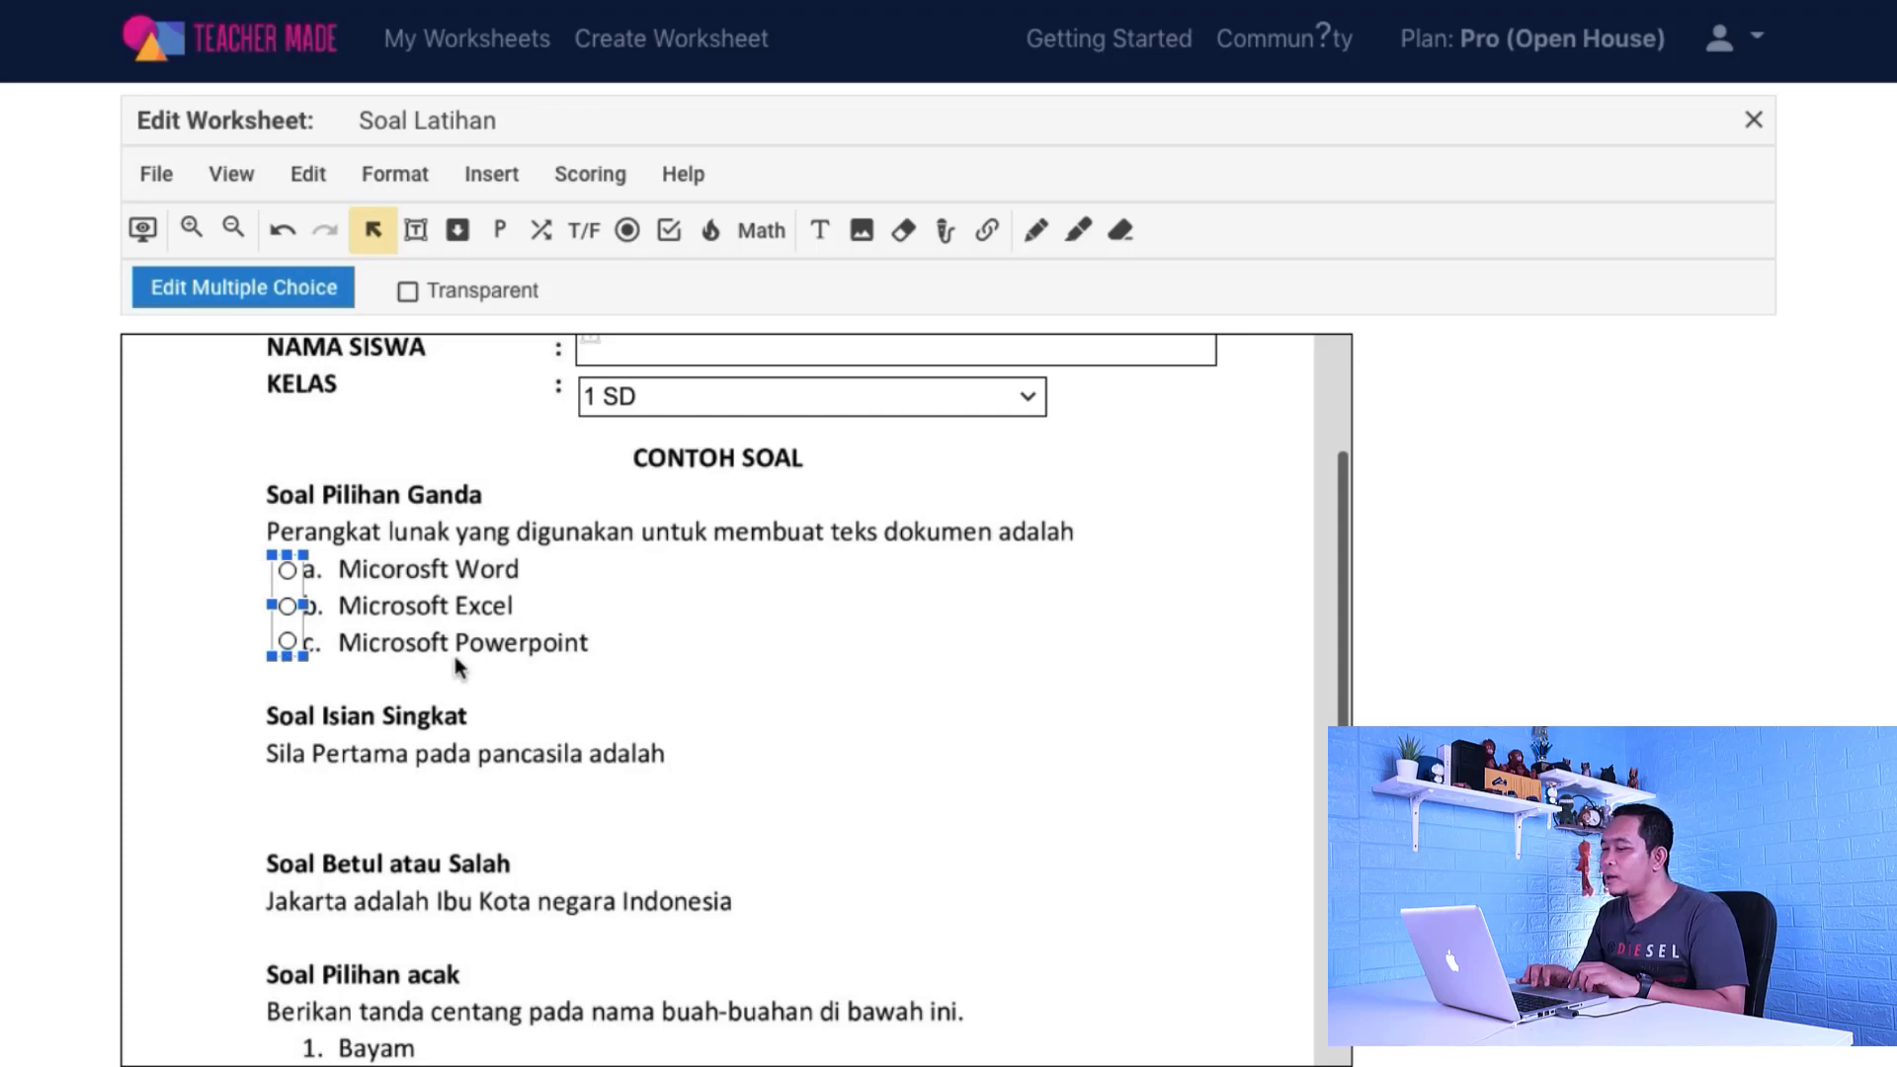
Set the Soal Pilihan Ganda multiple choice field to 10 points, keeping 3 choices, and save the change
left_click(297, 306)
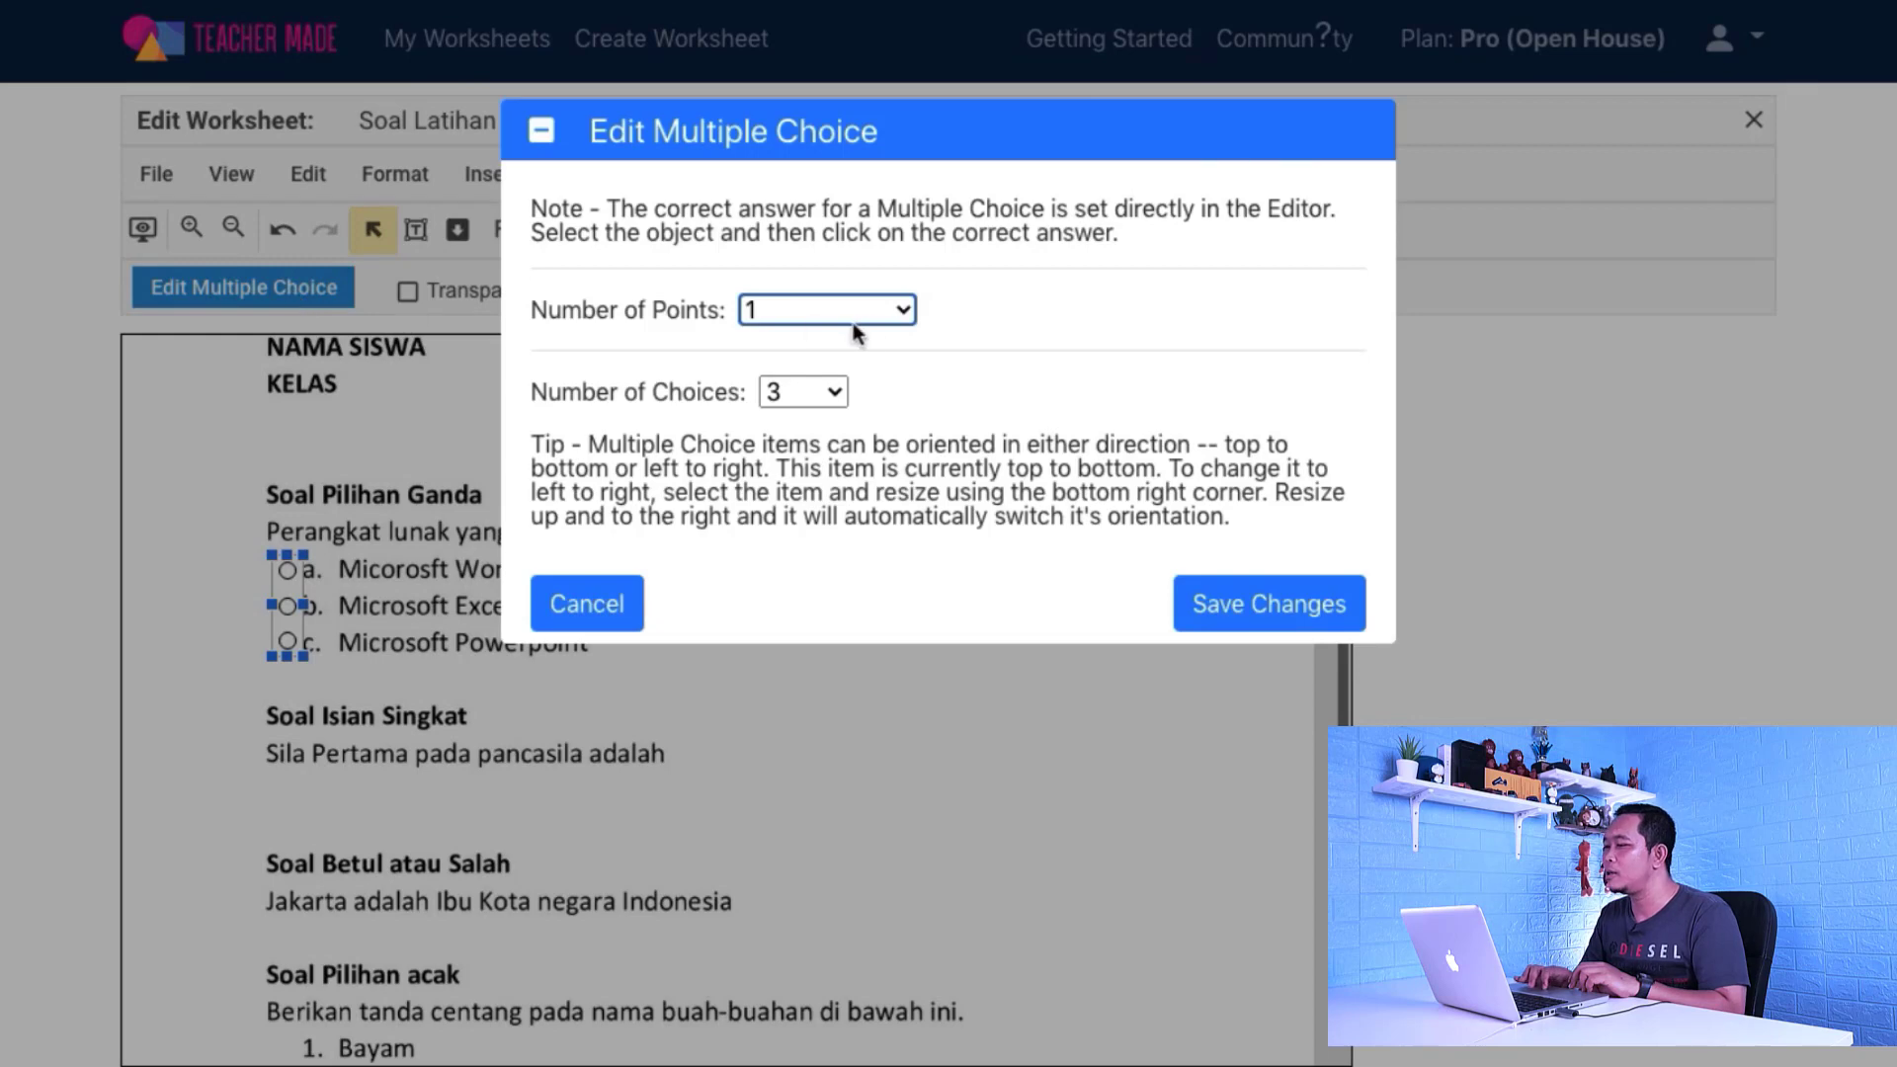
left_click(904, 313)
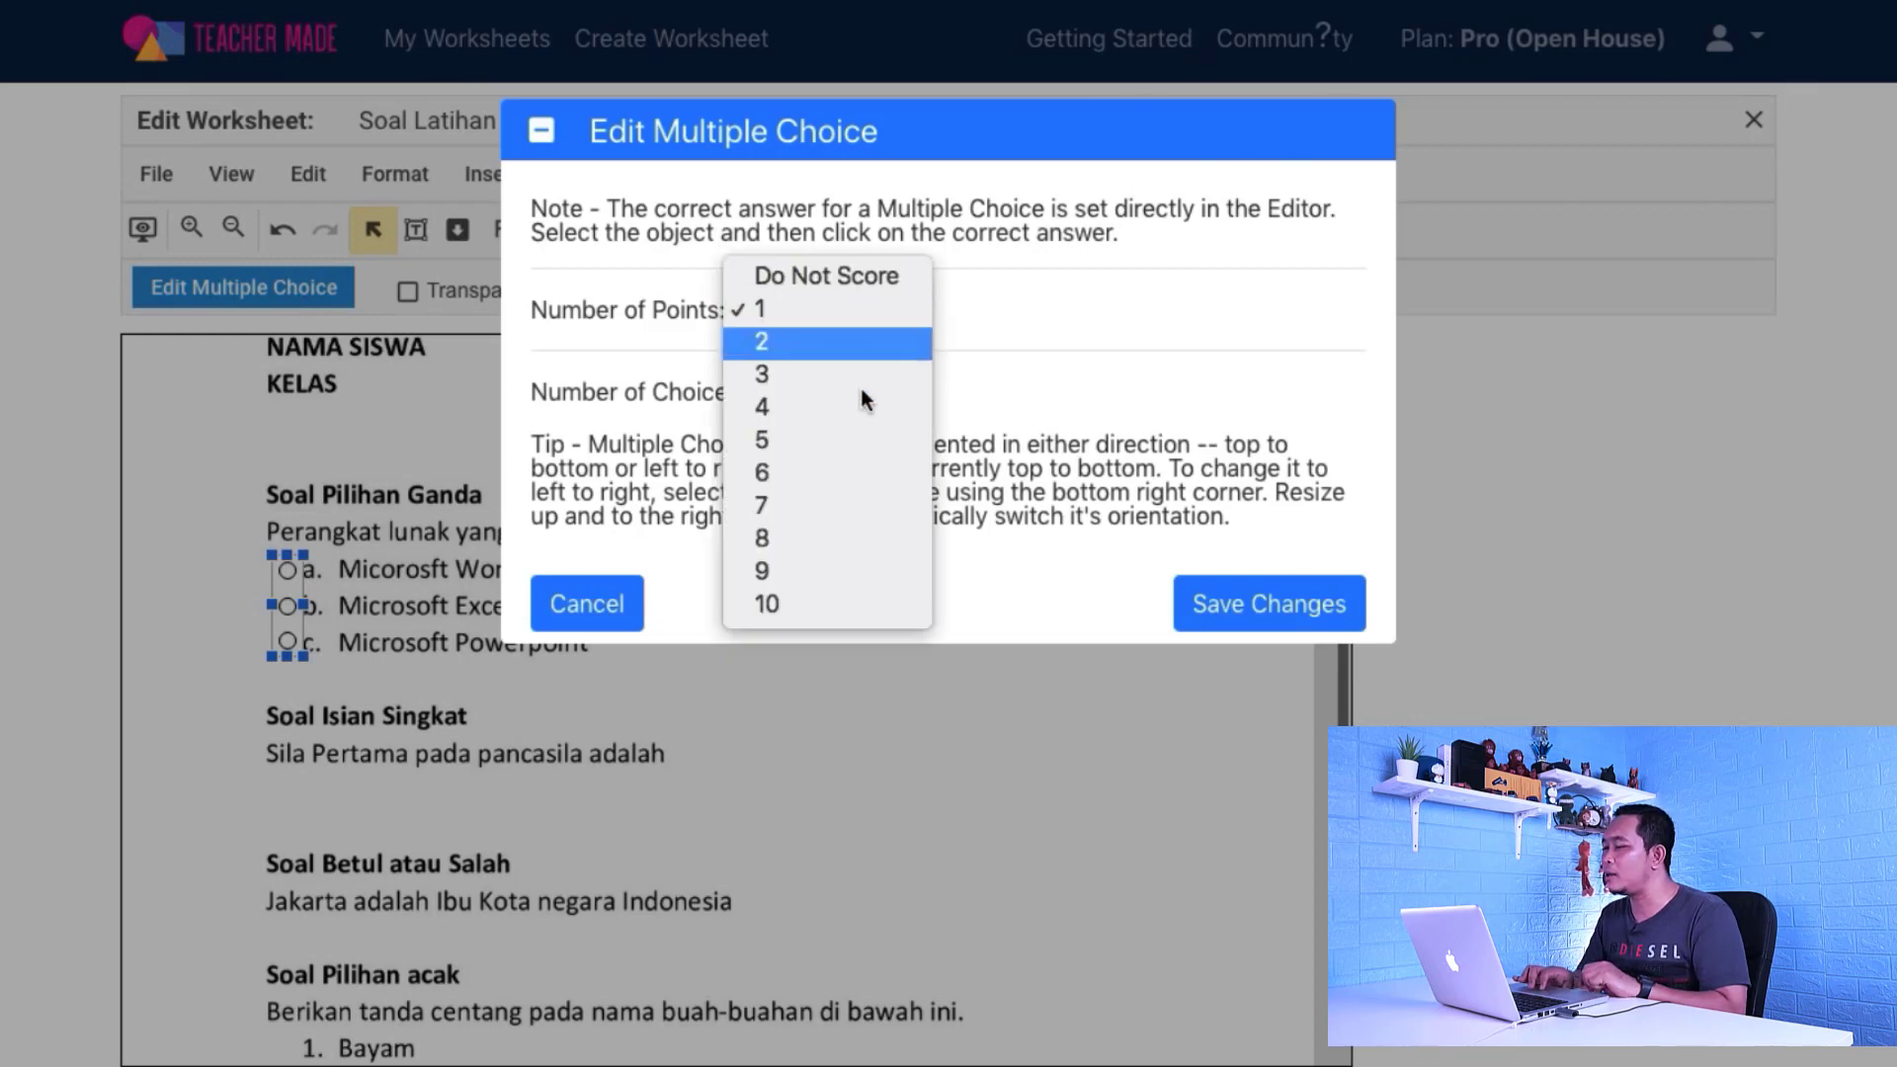
left_click(773, 613)
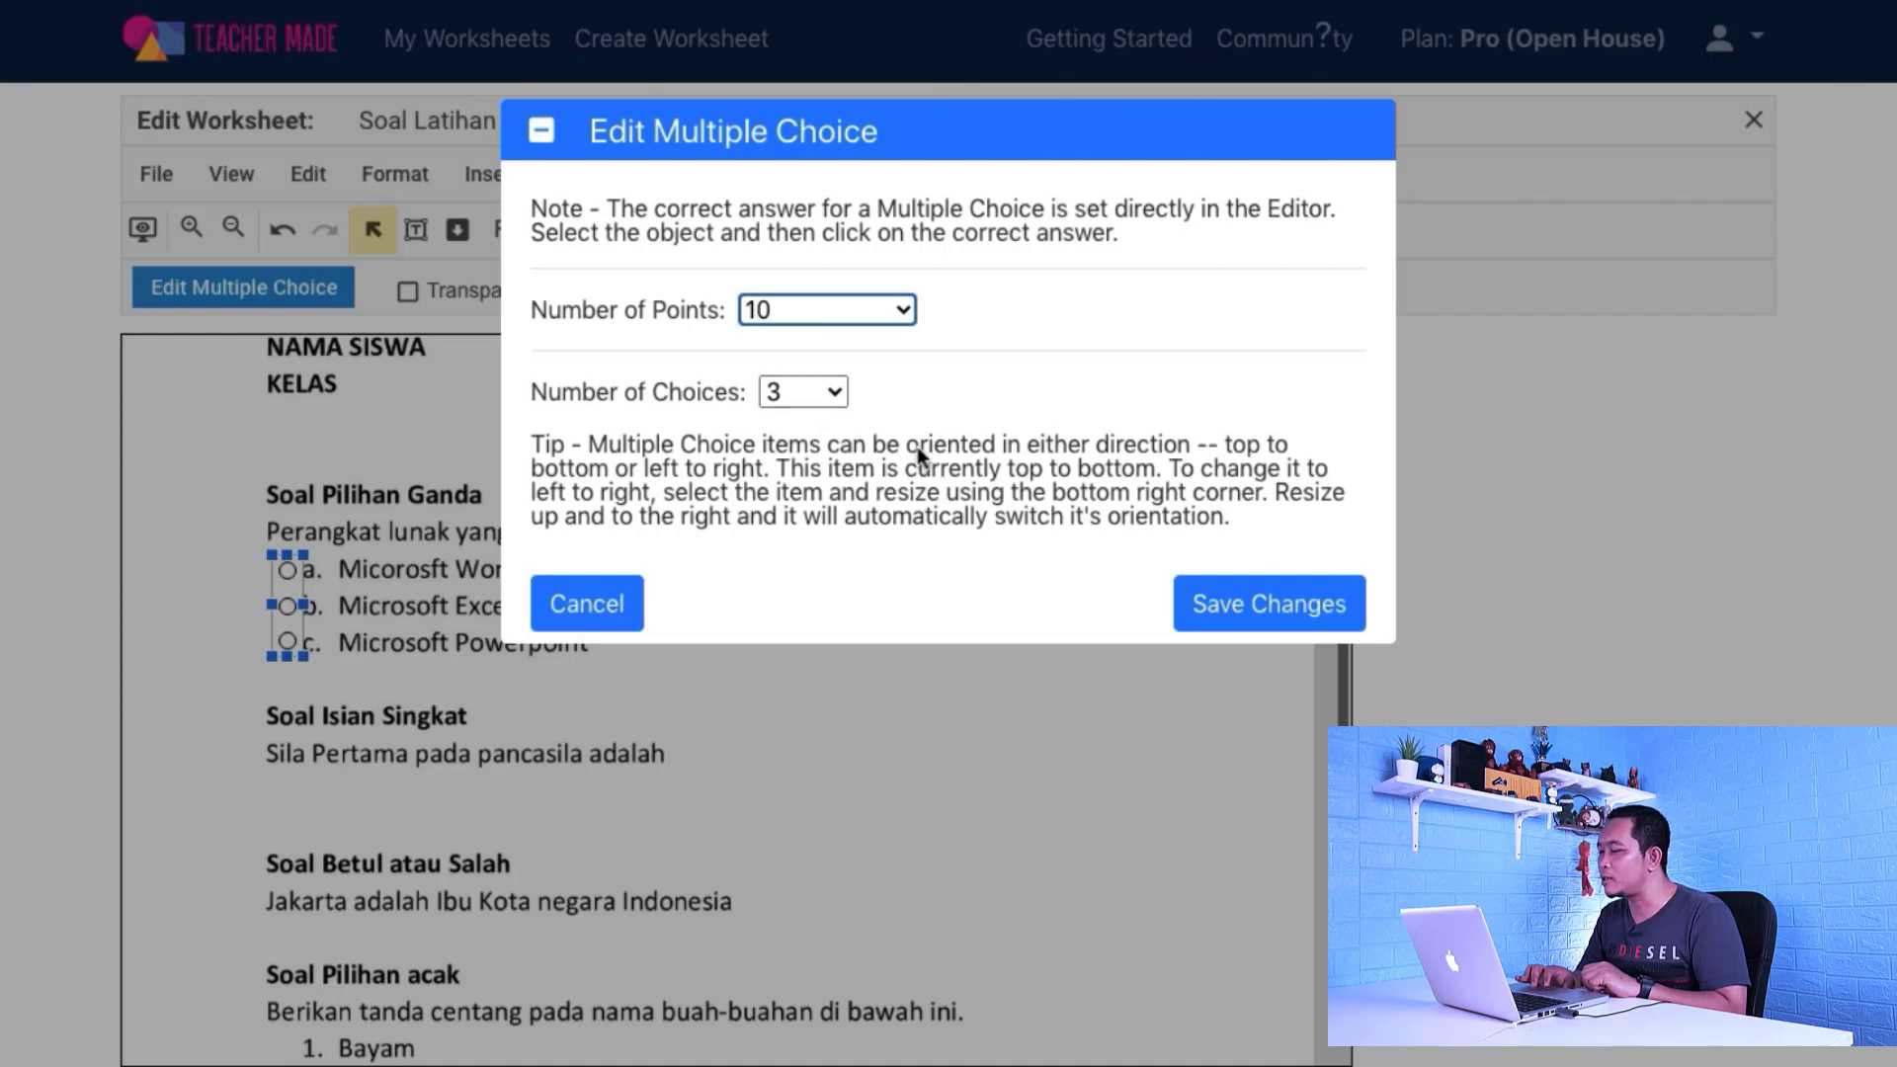
left_click(1246, 614)
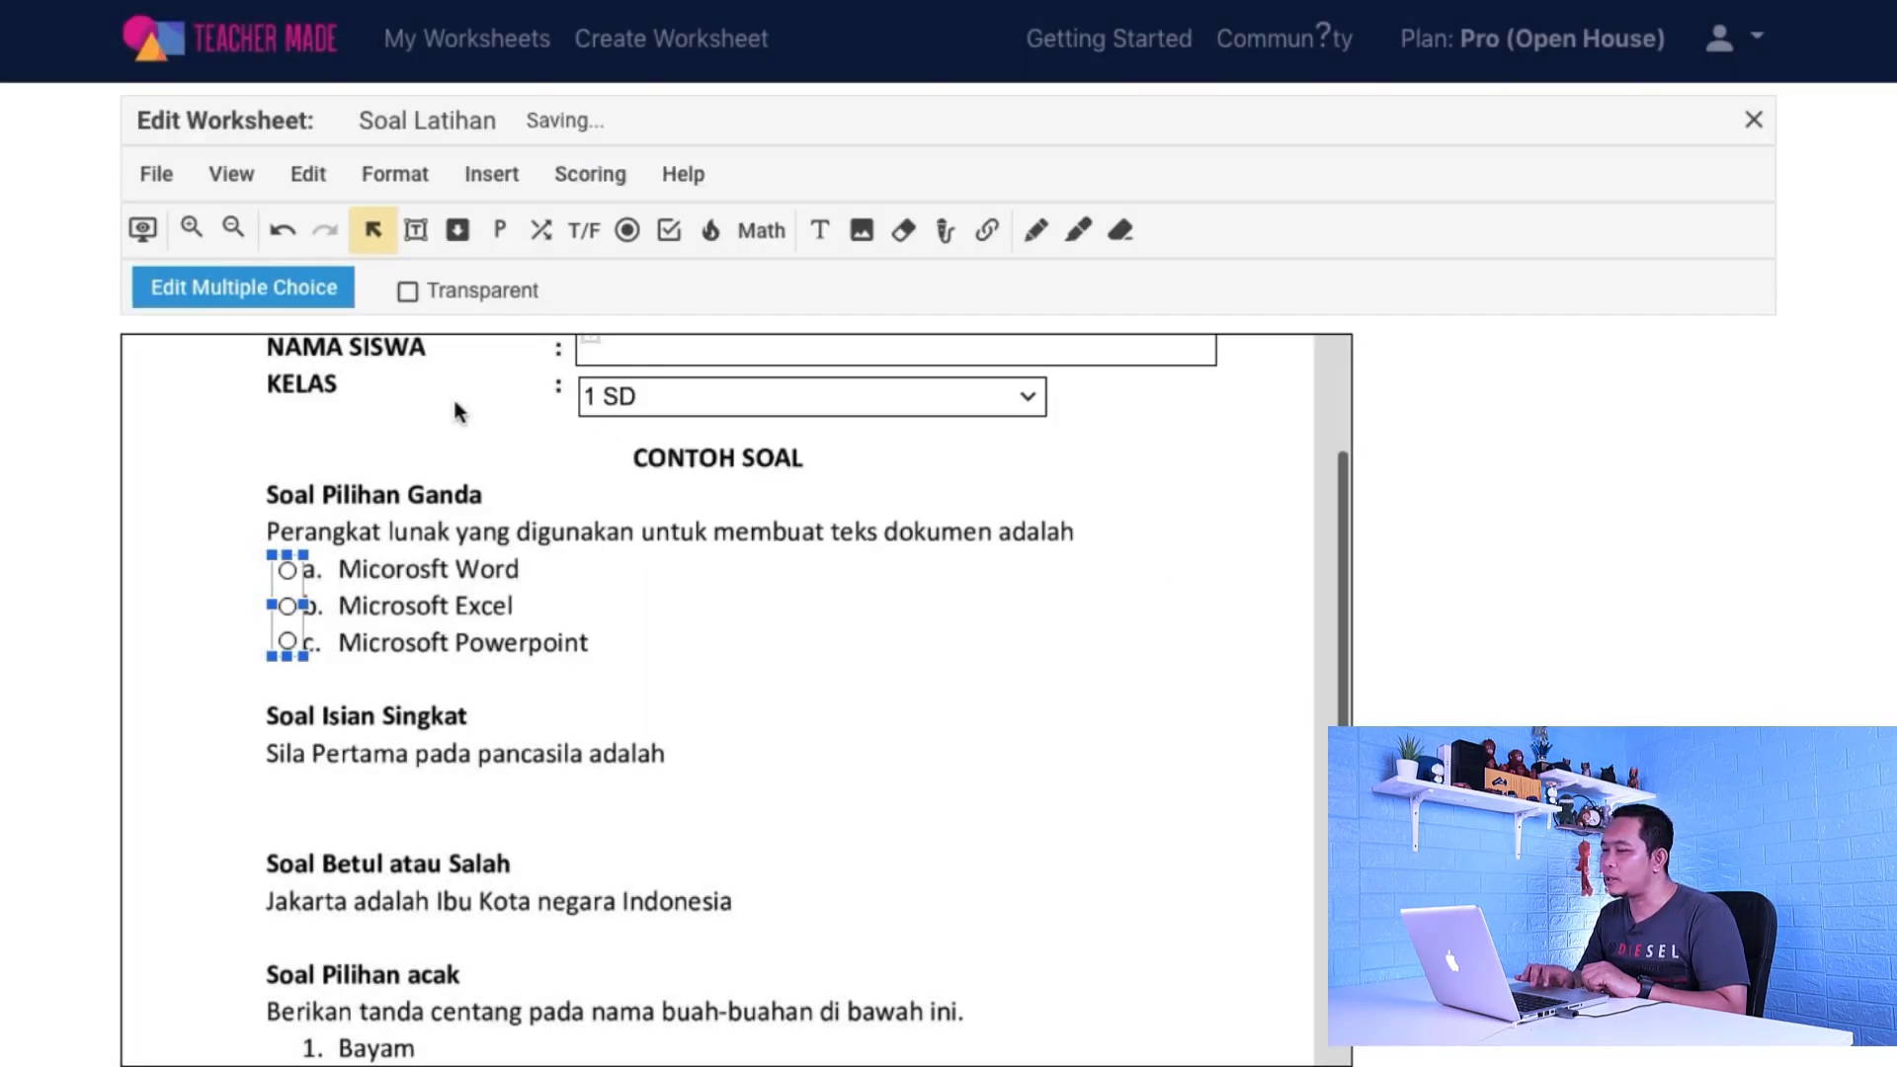
Make the multiple choice field transparent and mark option a, Micorosft Word, as the correct answer
left_click(413, 295)
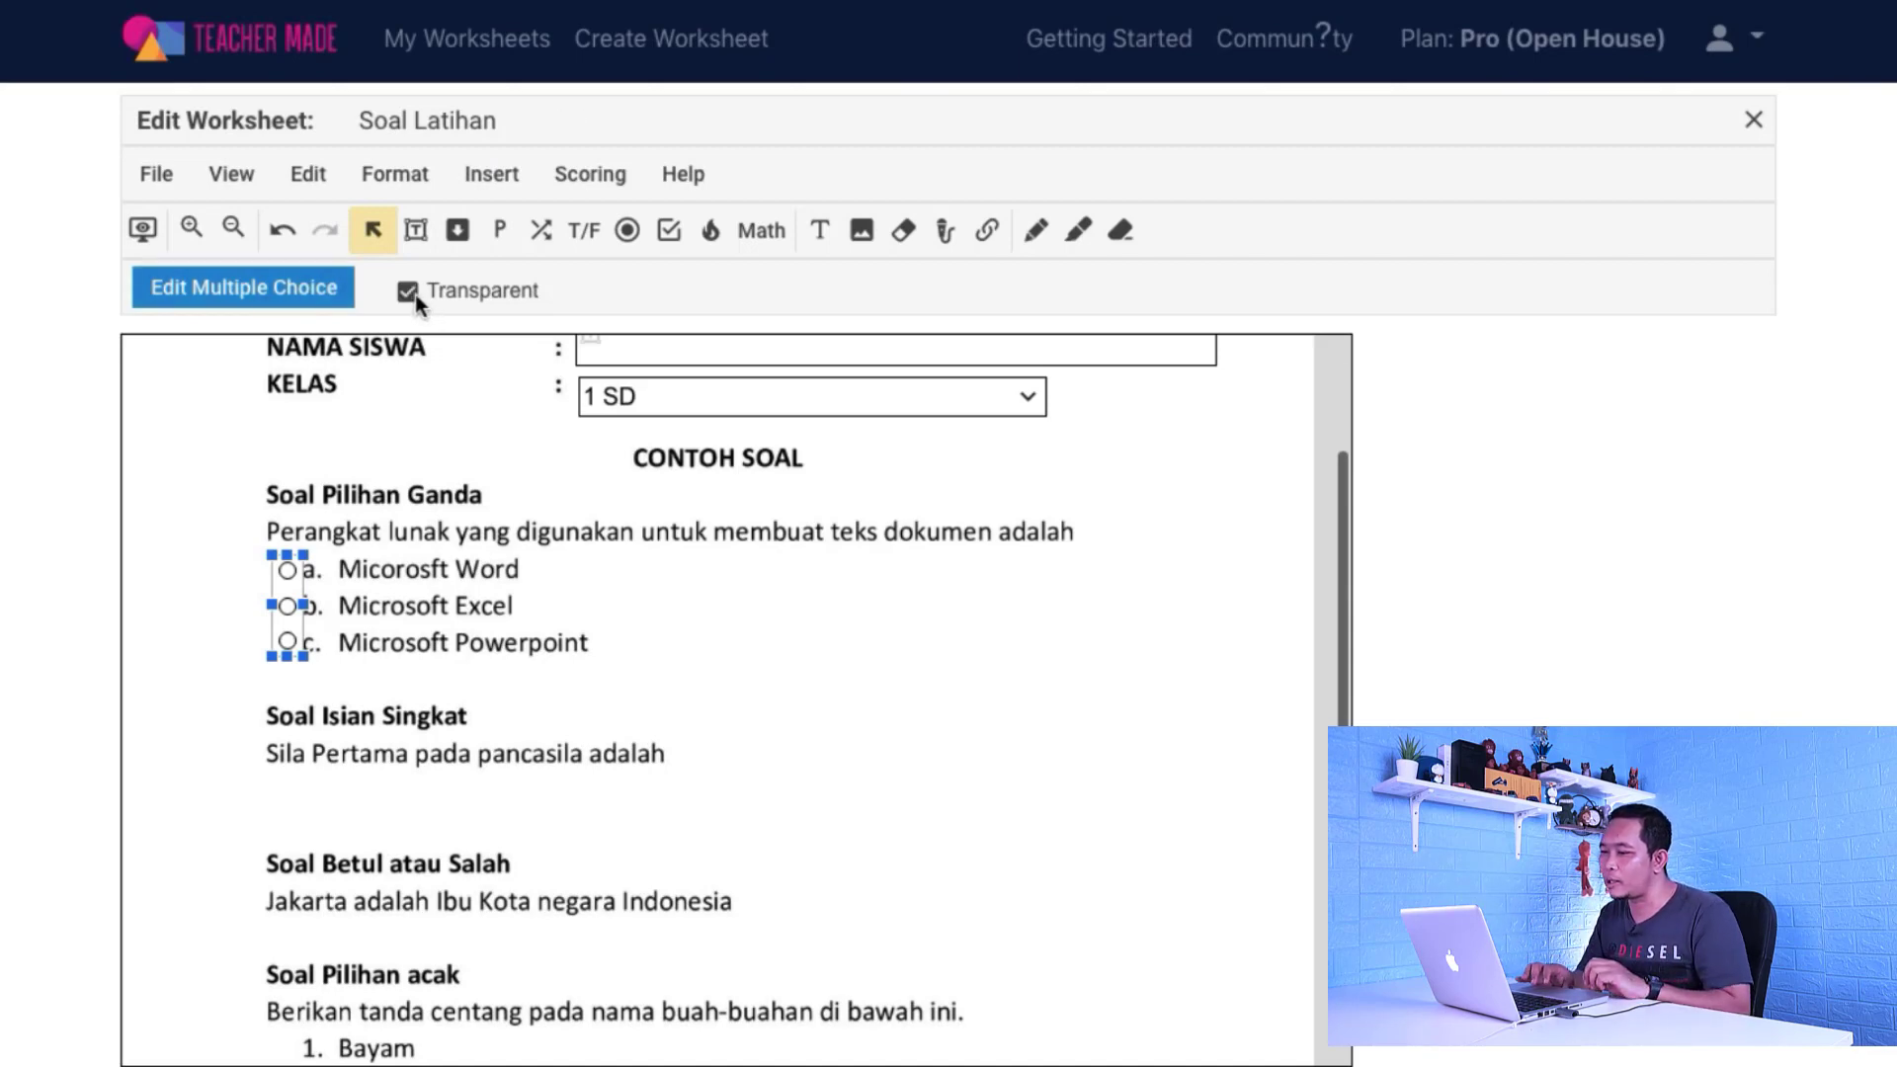
left_click(415, 298)
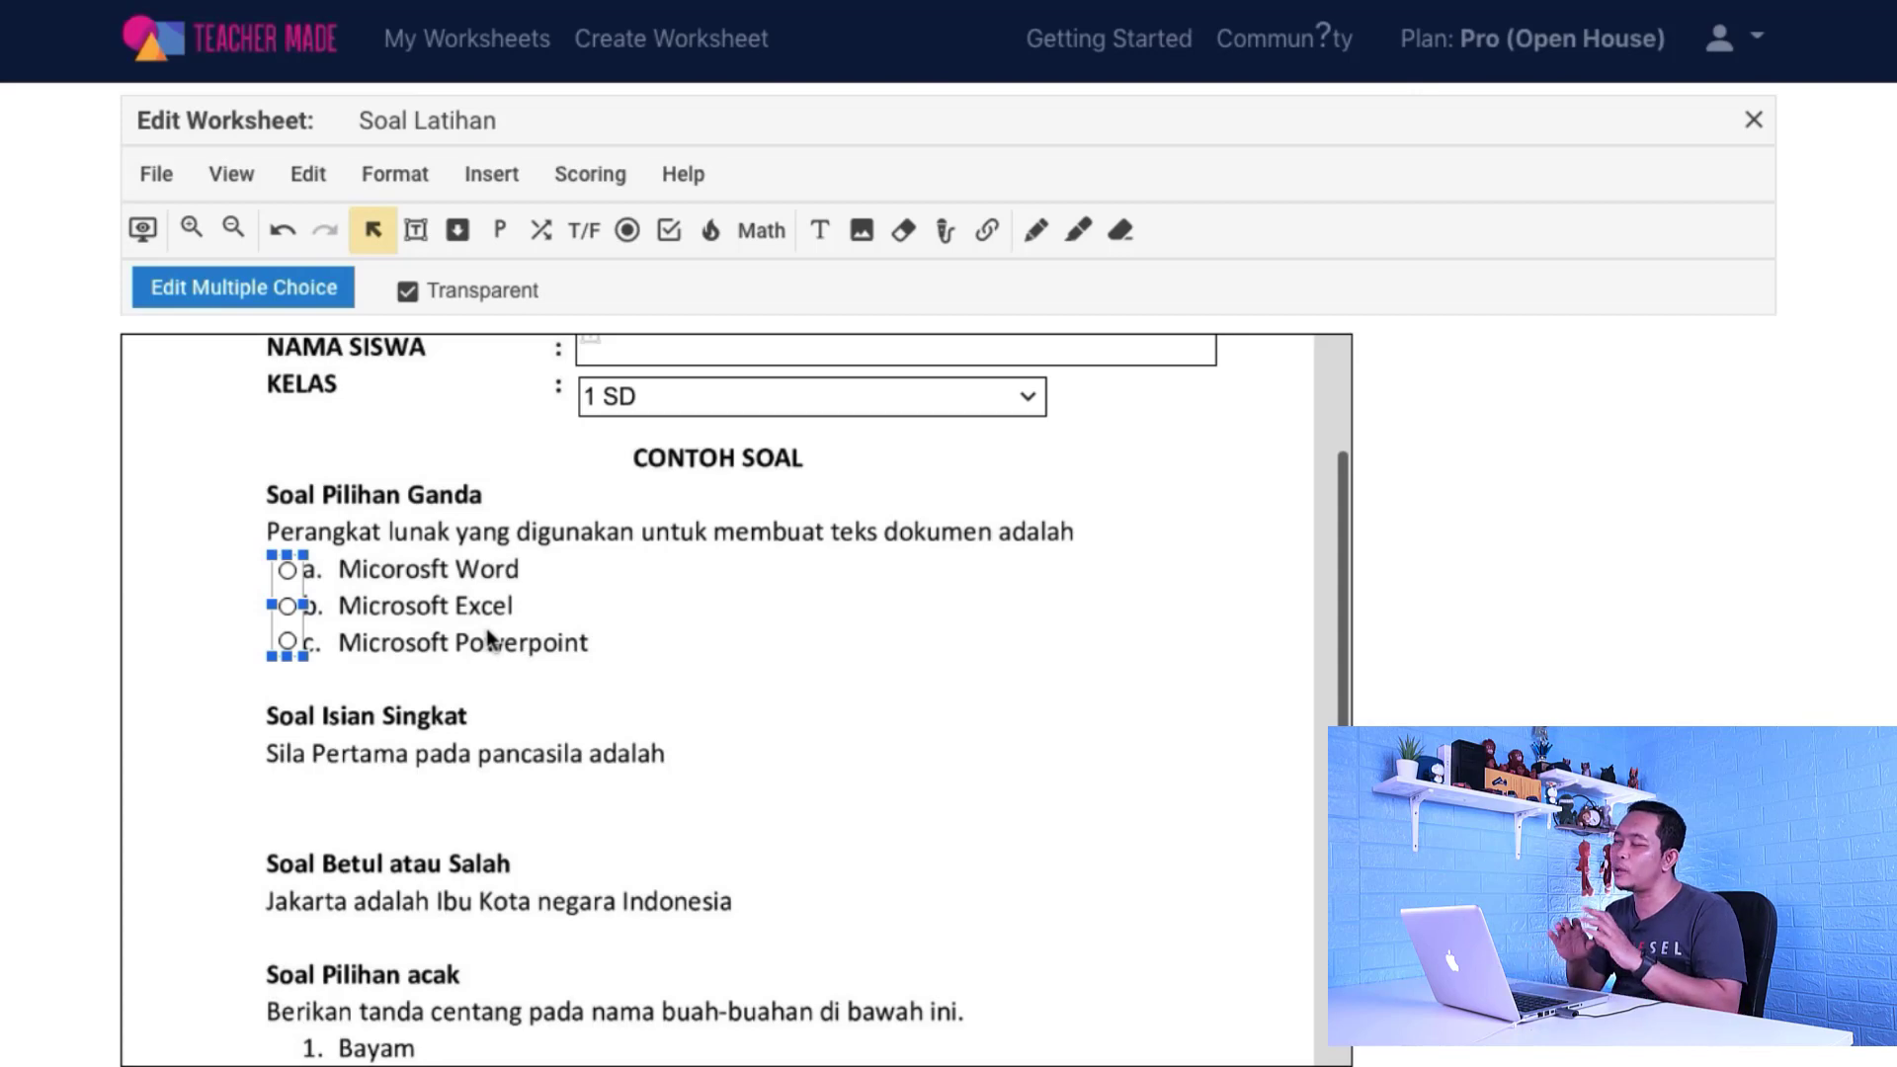
left_click(287, 573)
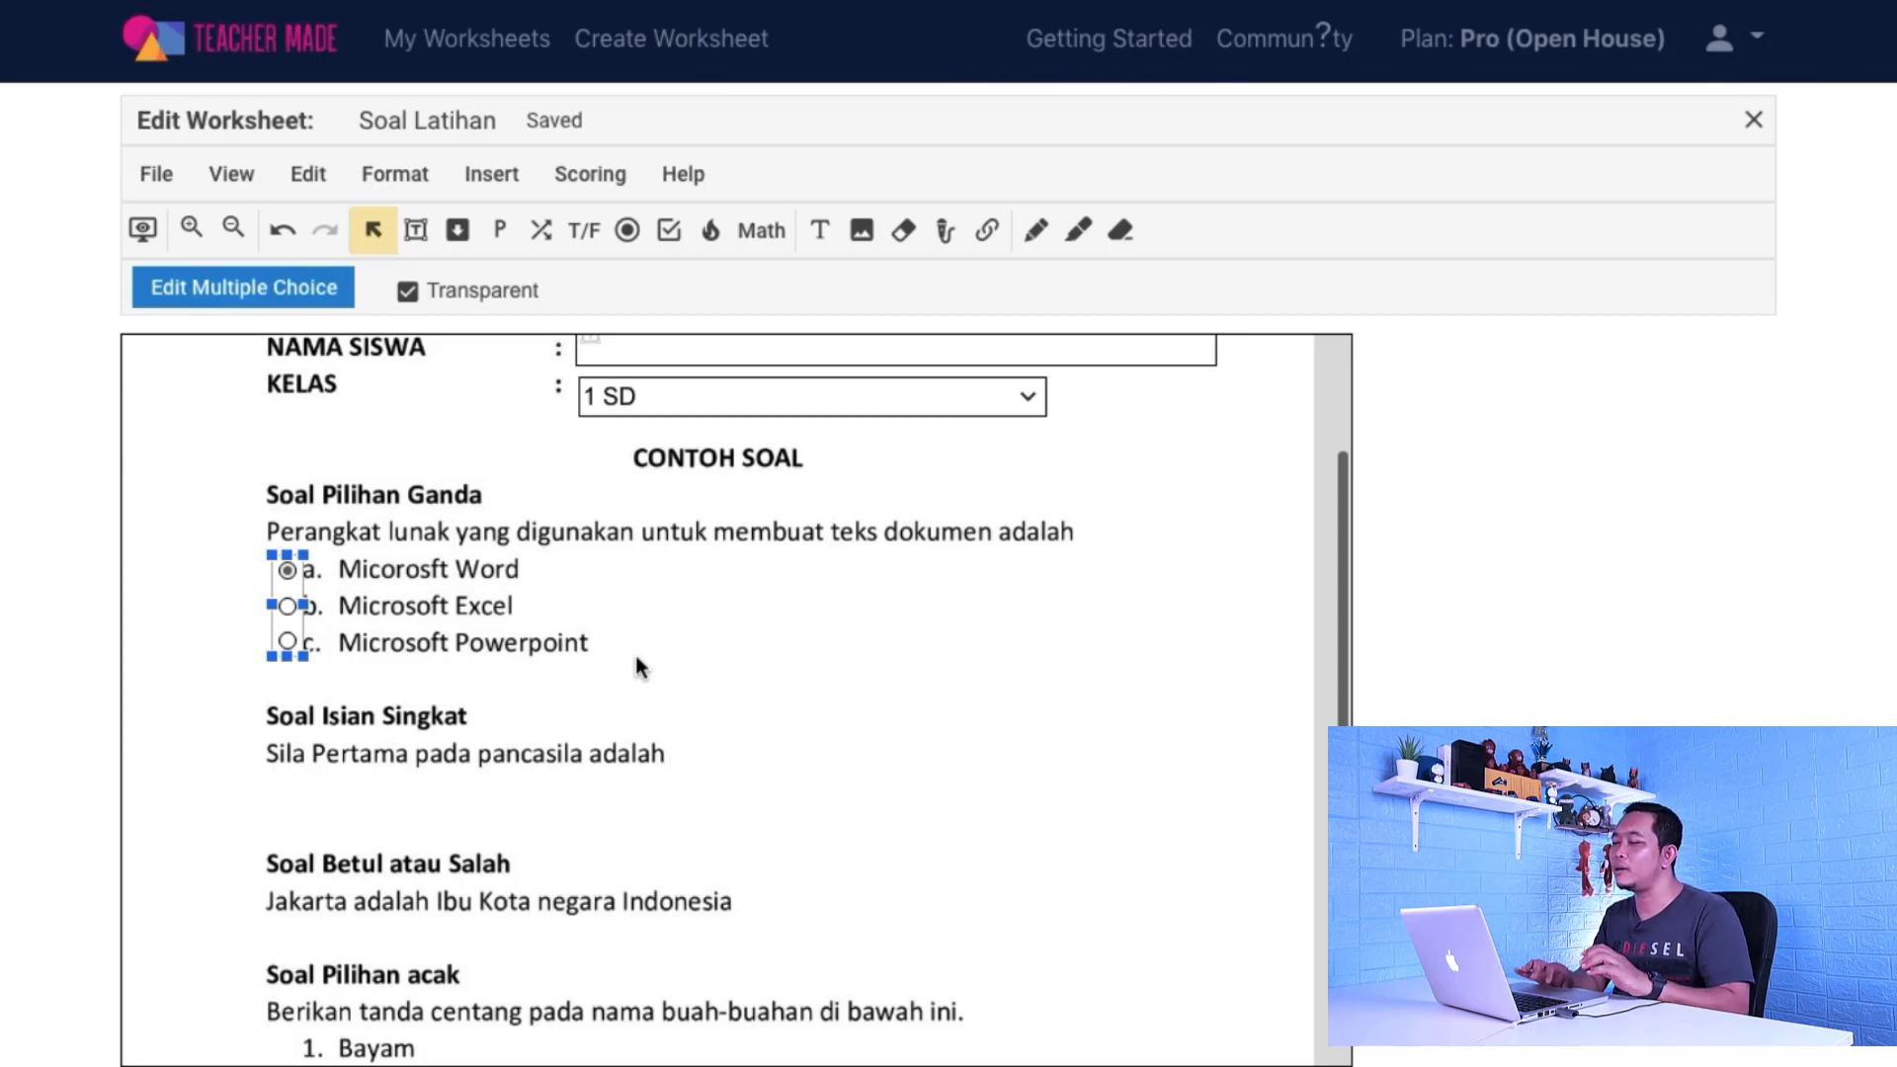
left_click(638, 668)
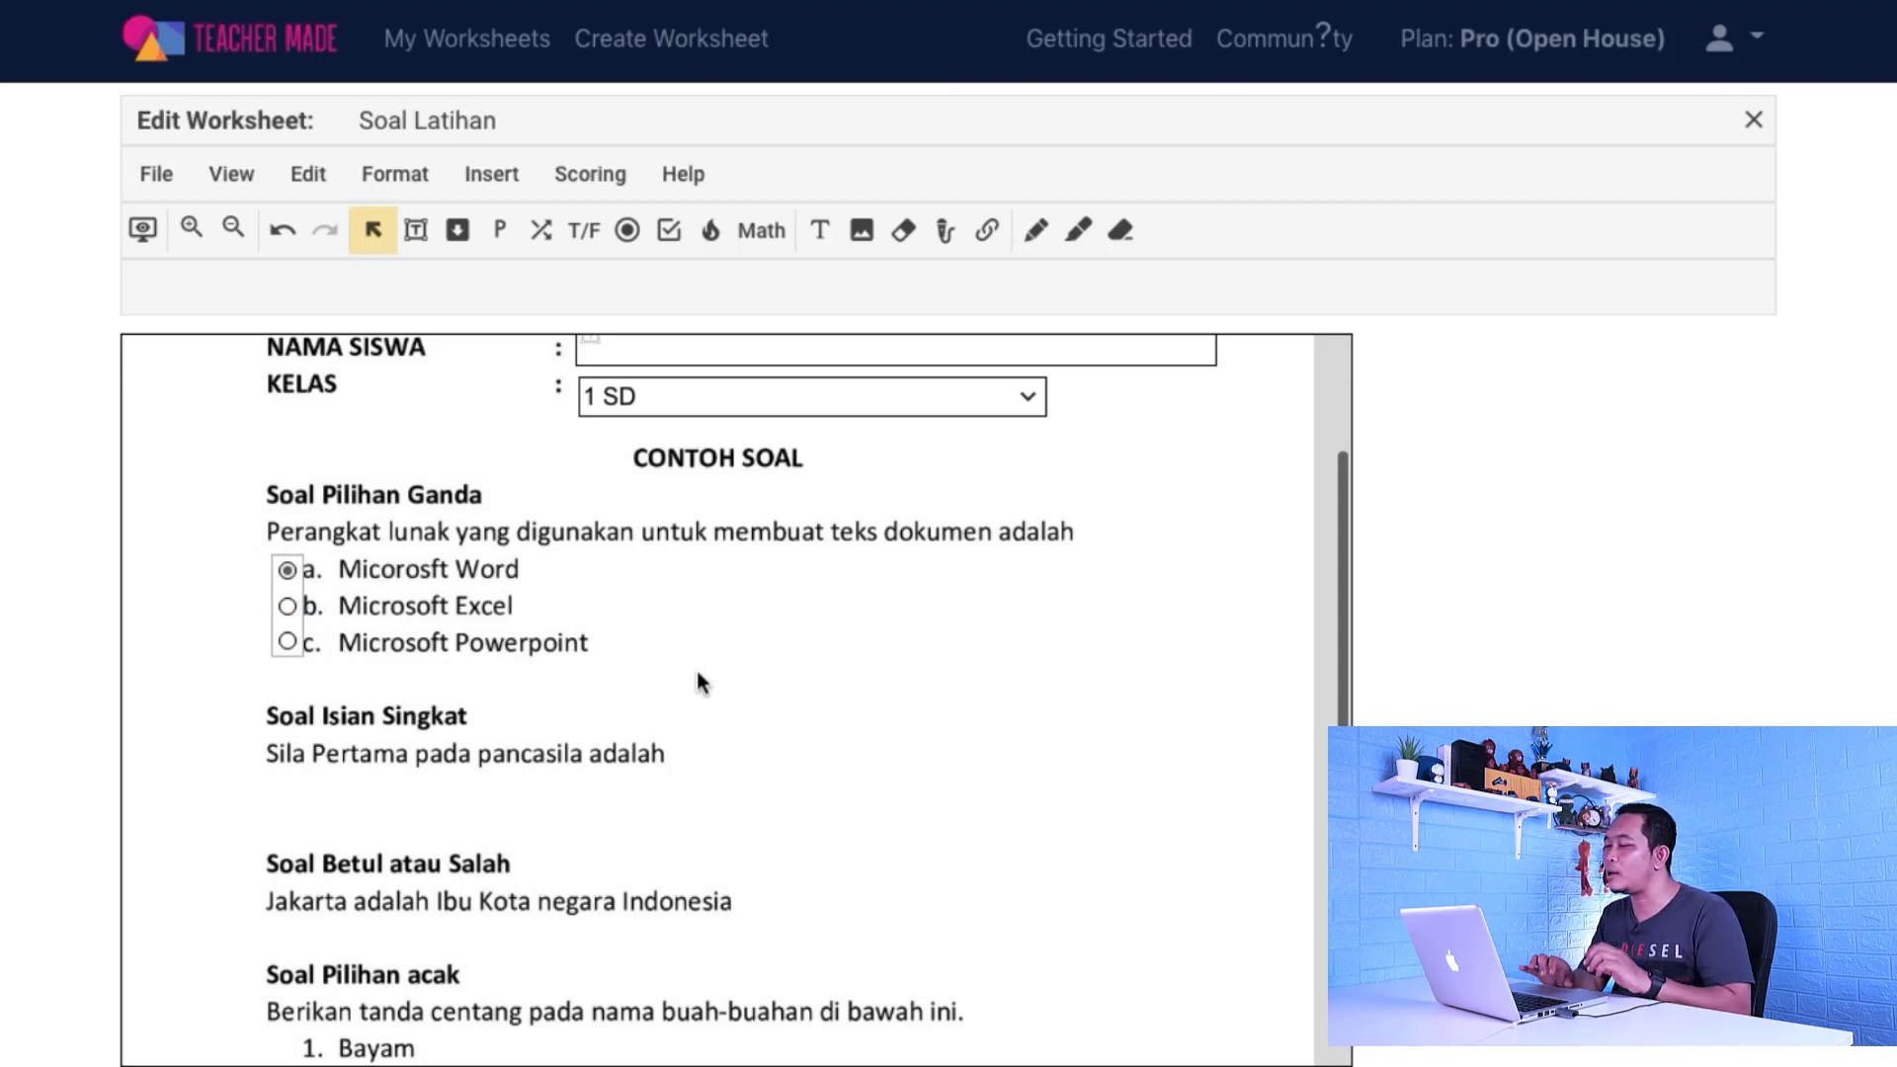
left_click(301, 585)
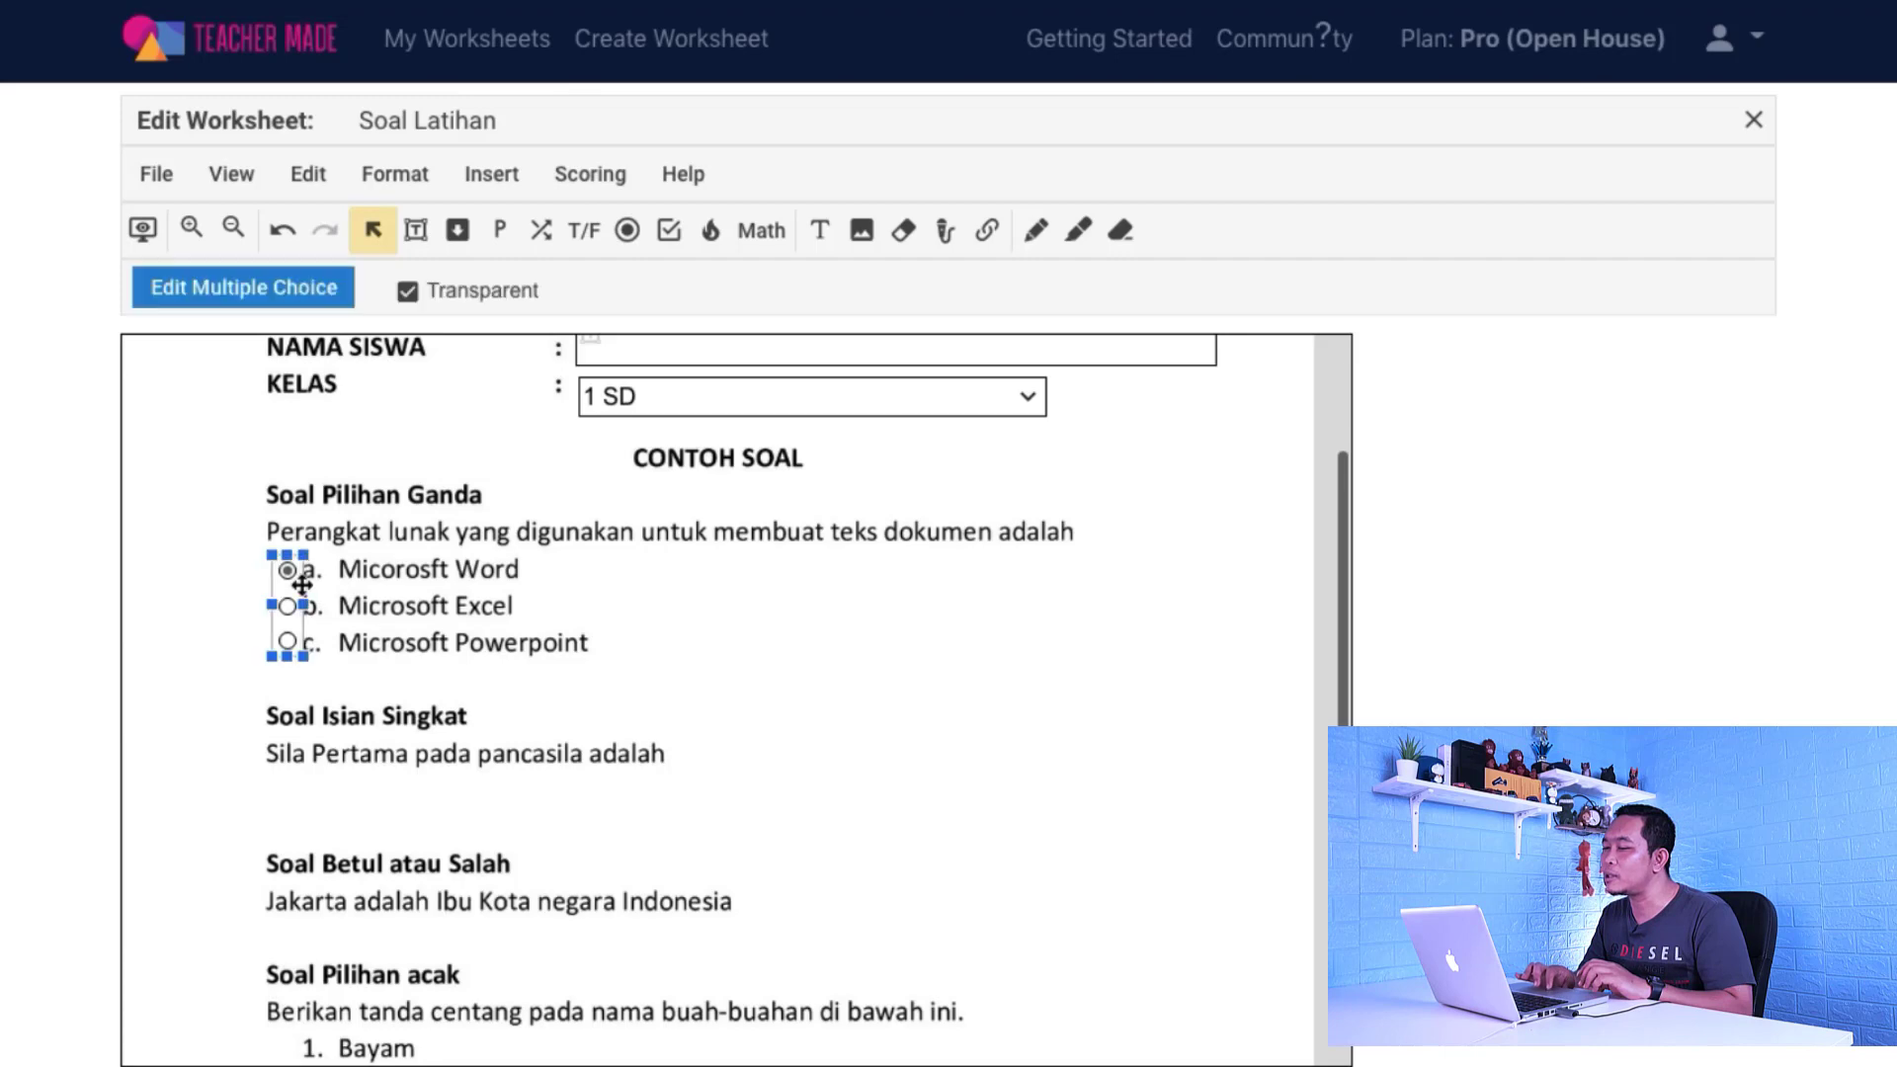
Insert a wide Short Answer field below the question "Sila Pertama pada pancasila adalah"
scroll(508, 606, "down", 3)
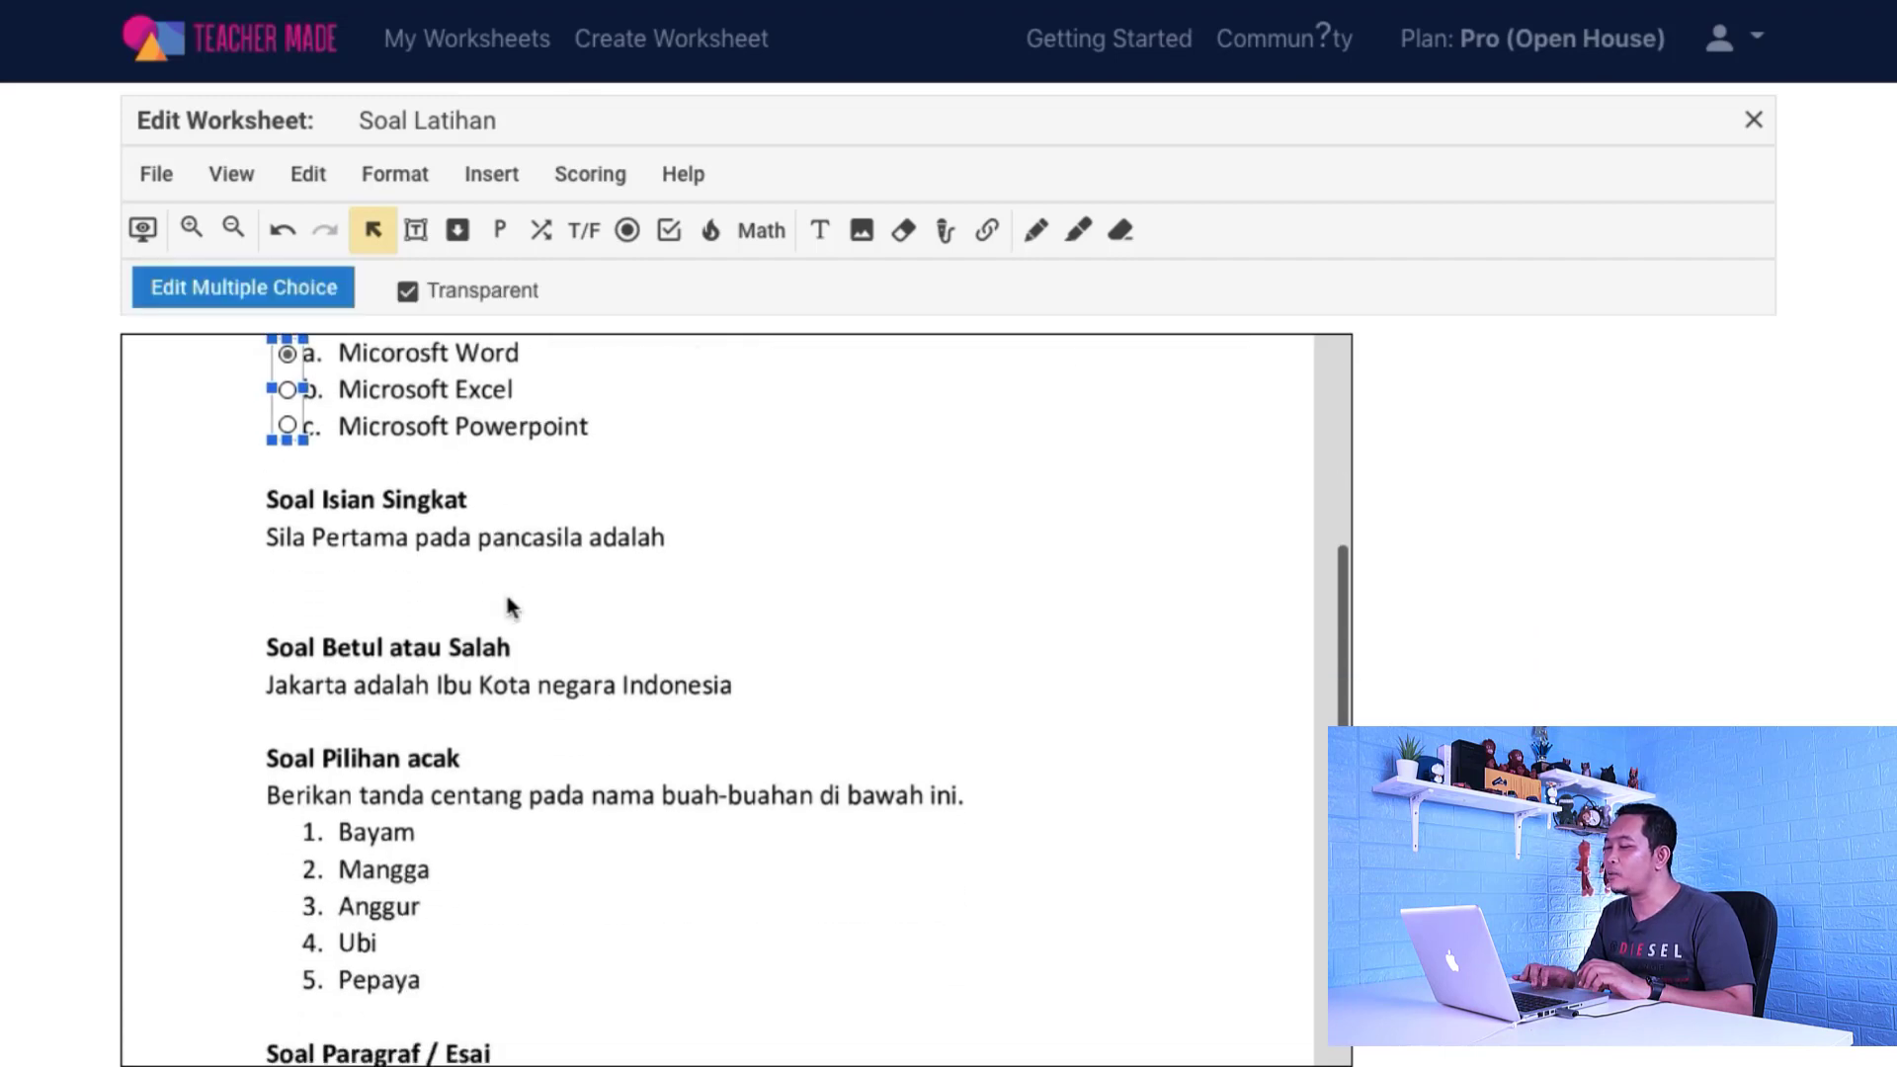
left_click(456, 573)
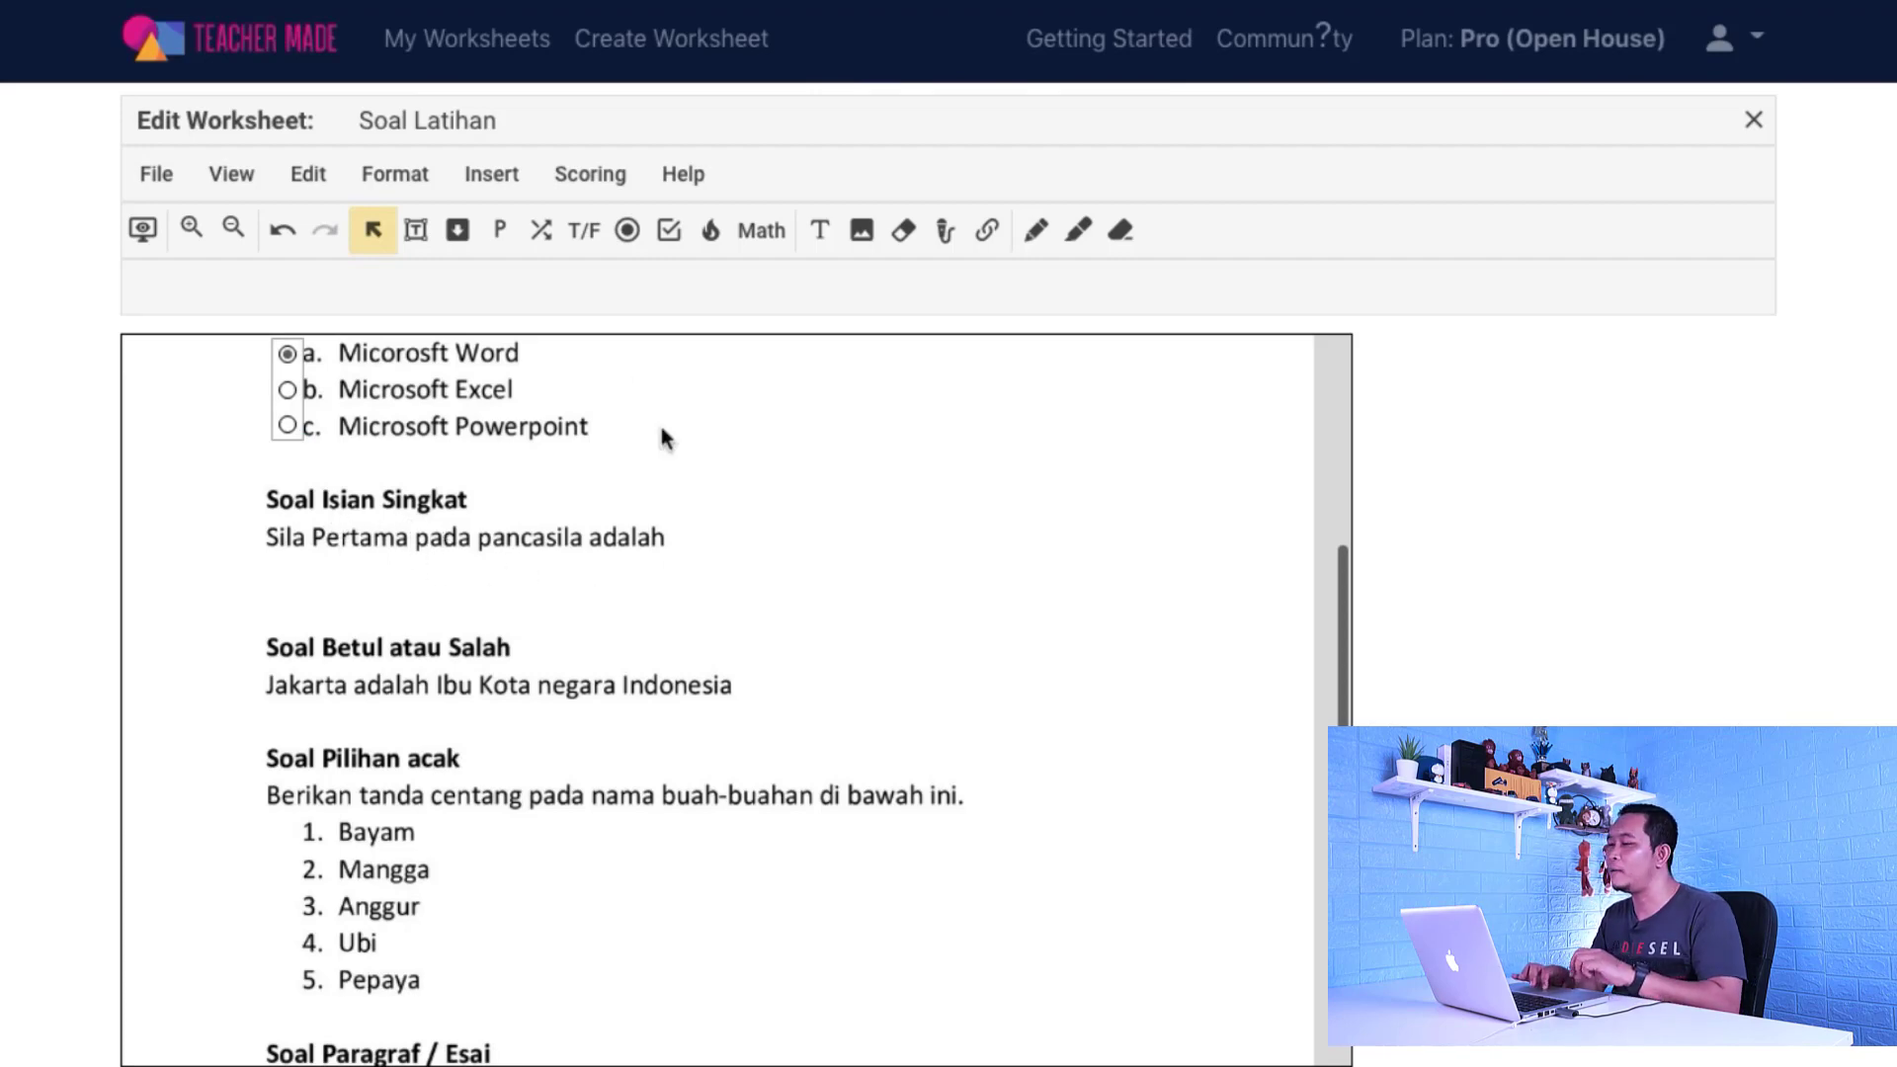
left_click(510, 178)
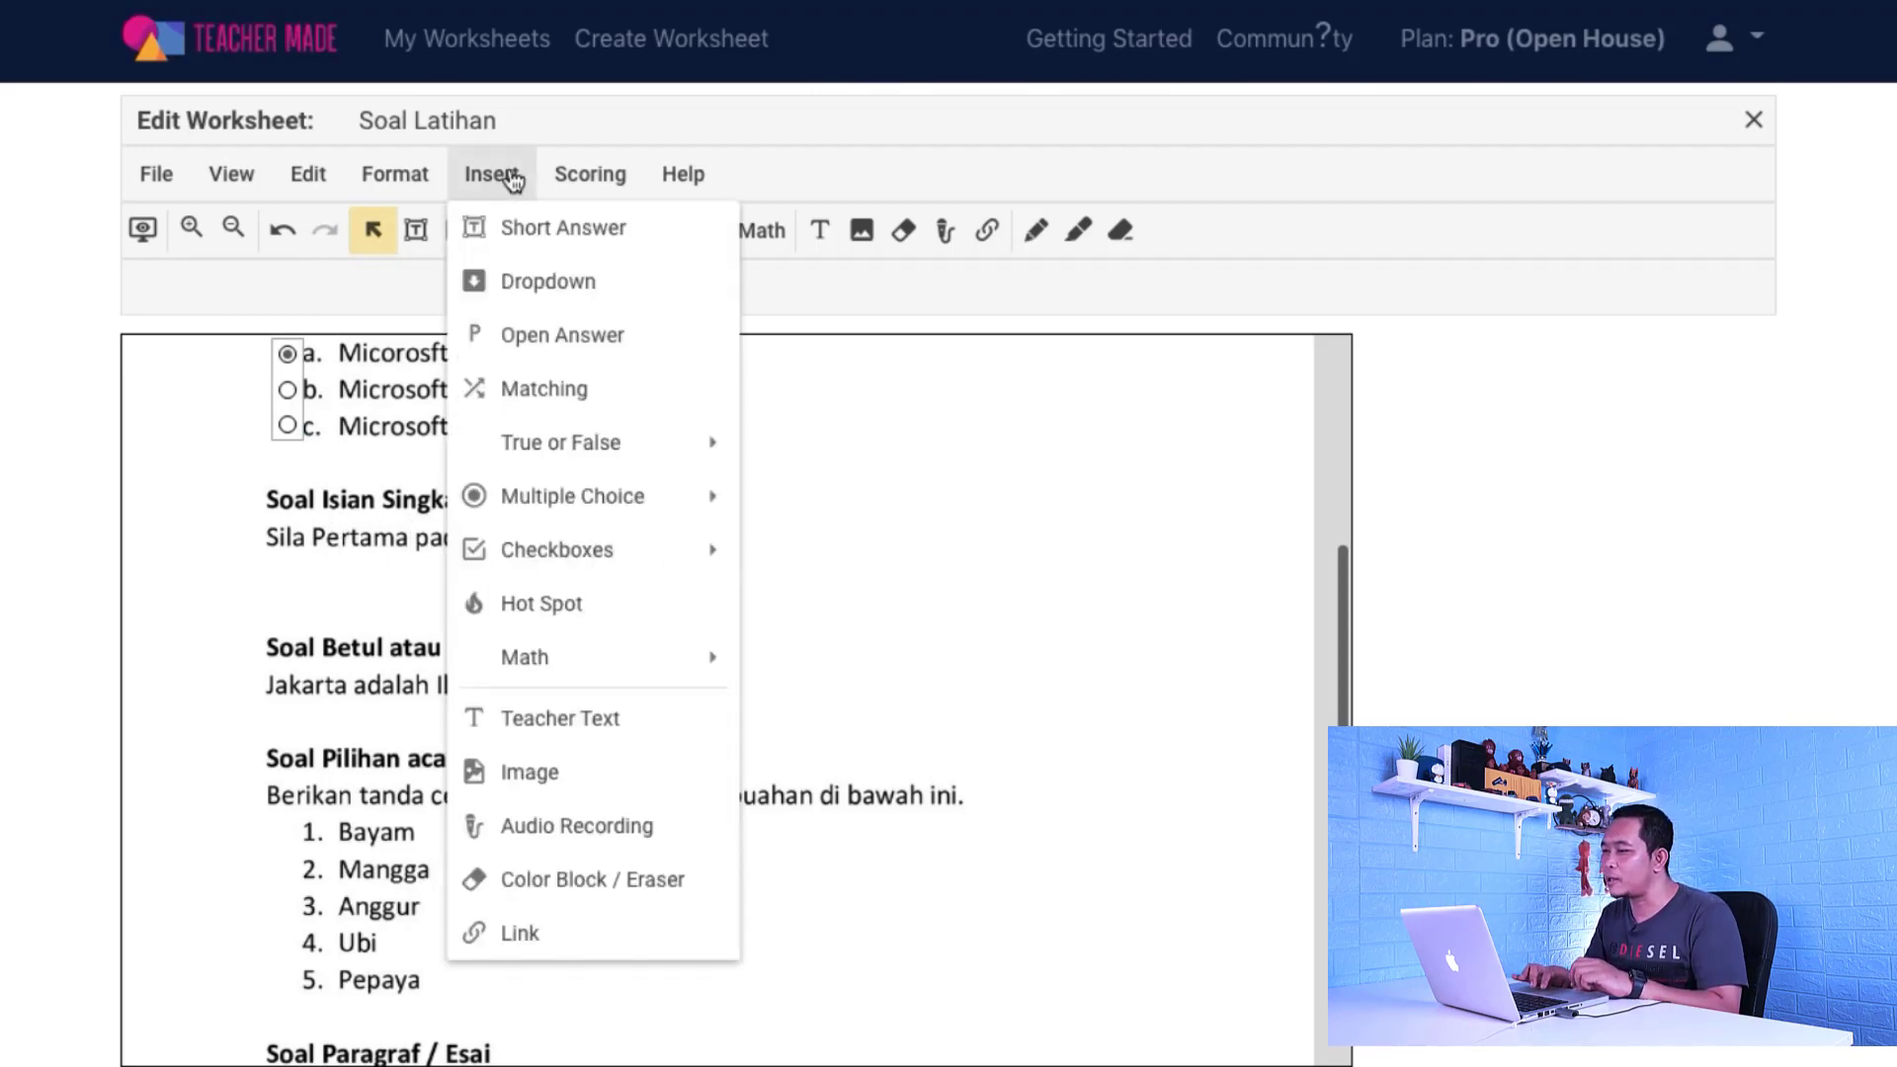
left_click(541, 235)
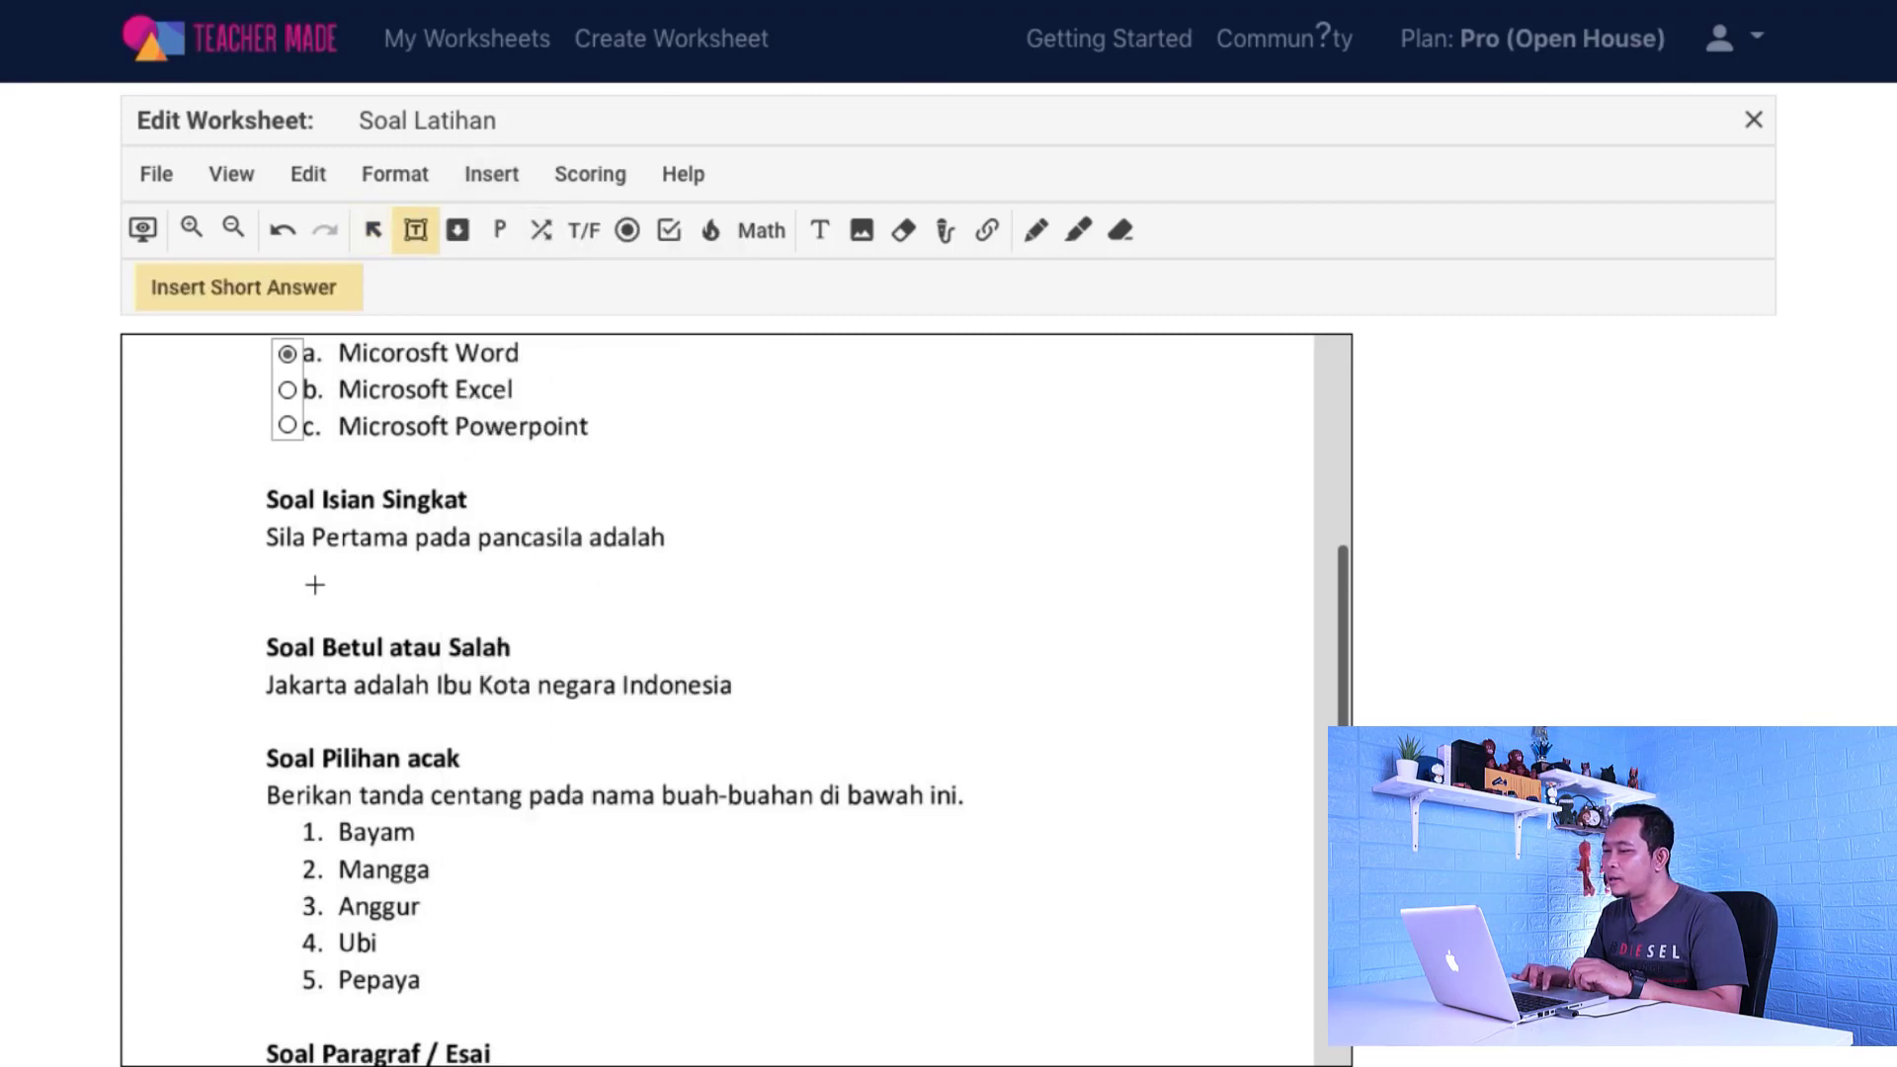
left_click_drag(265, 560, 1238, 619)
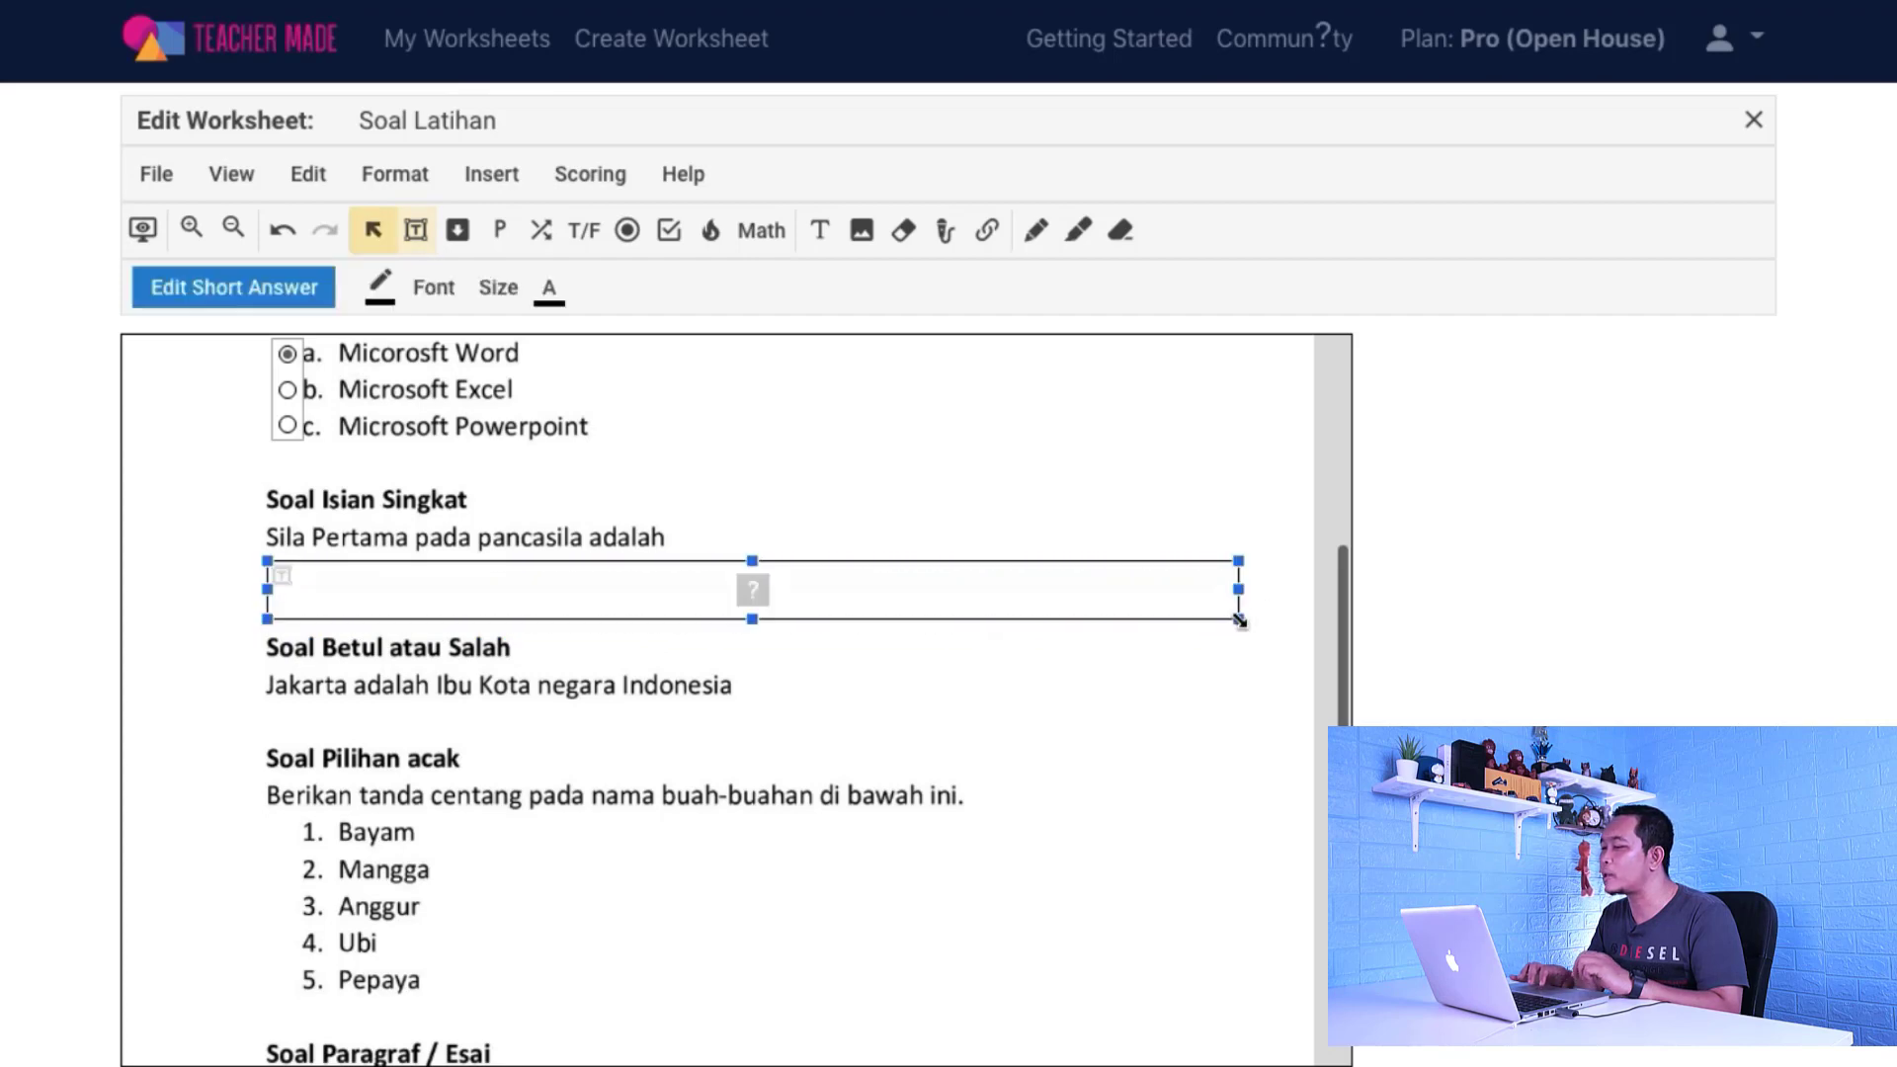
Set the Soal Isian Singkat short answer to 10 points with the correct answer KETUHANAN YANG MAHA ESA, and save the change
left_click(322, 288)
type("ANAN")
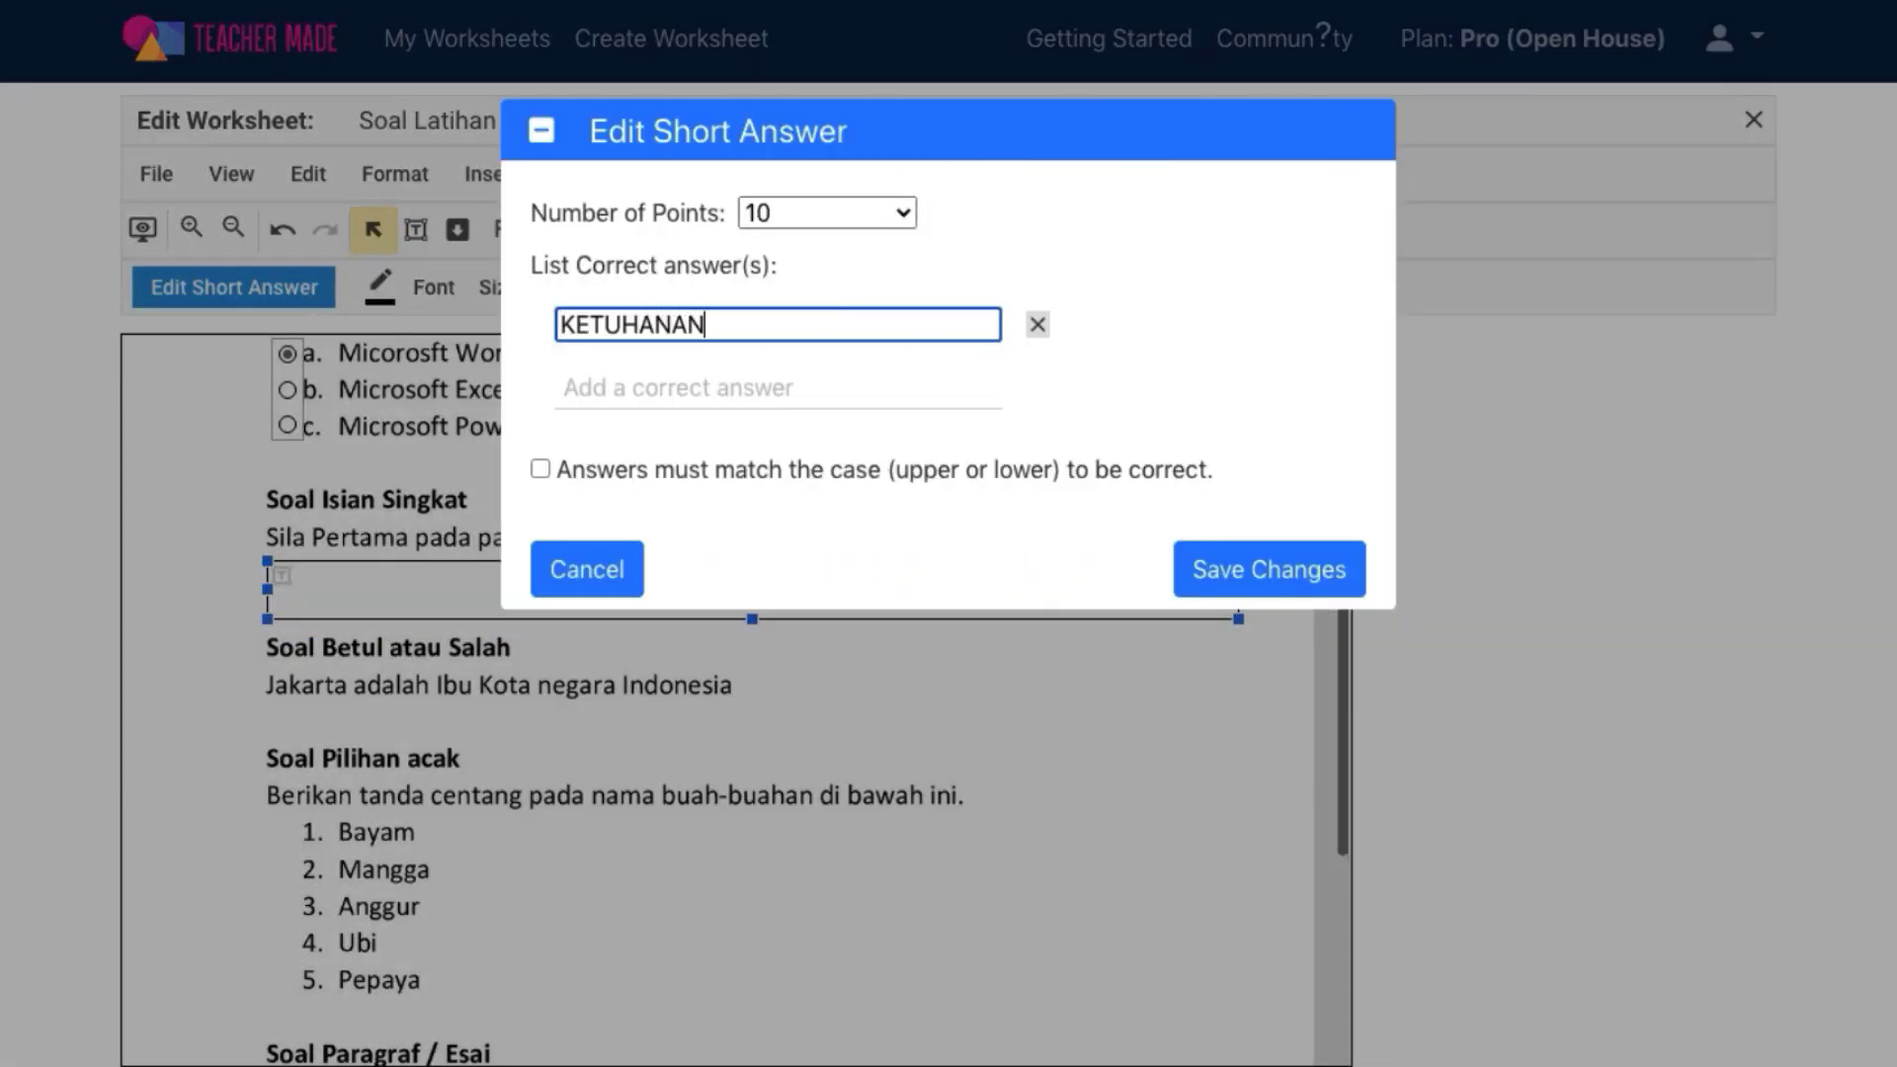
type(" YANG MAH")
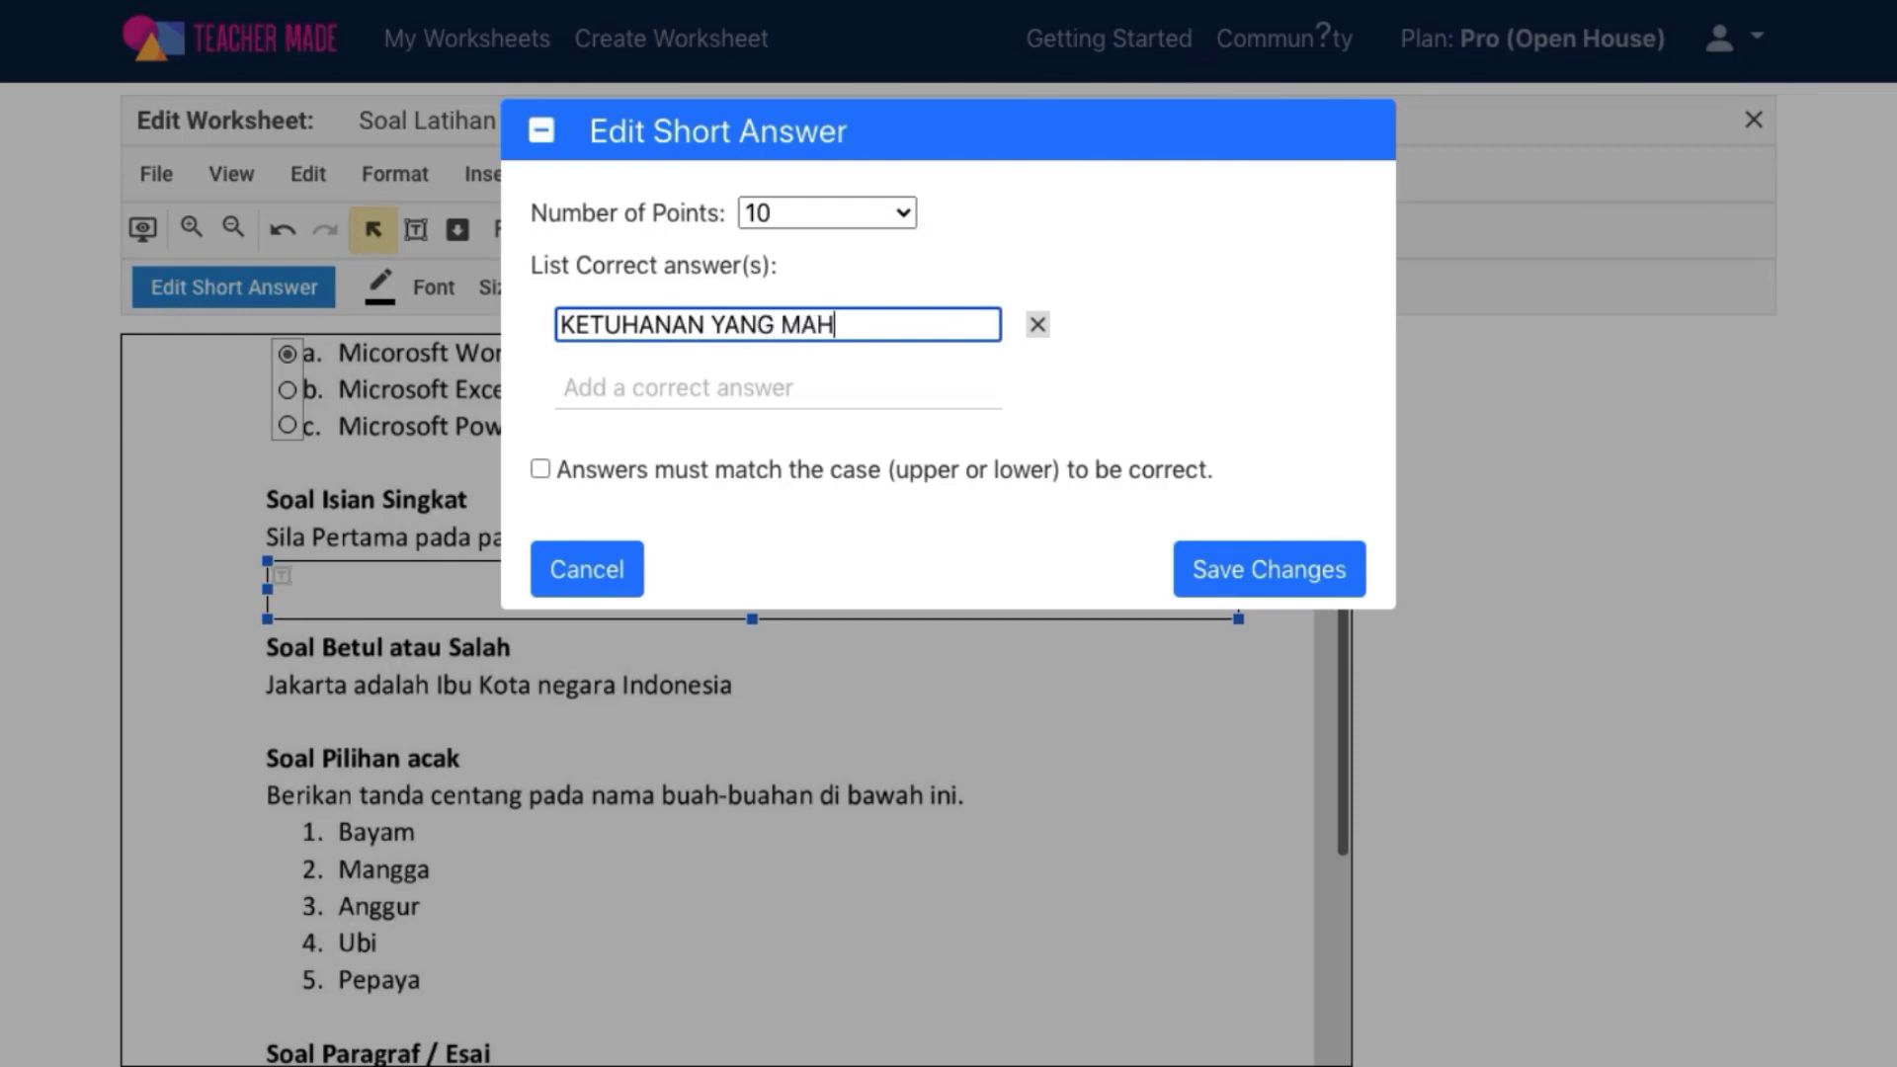
type("A ESA")
left_click(1278, 569)
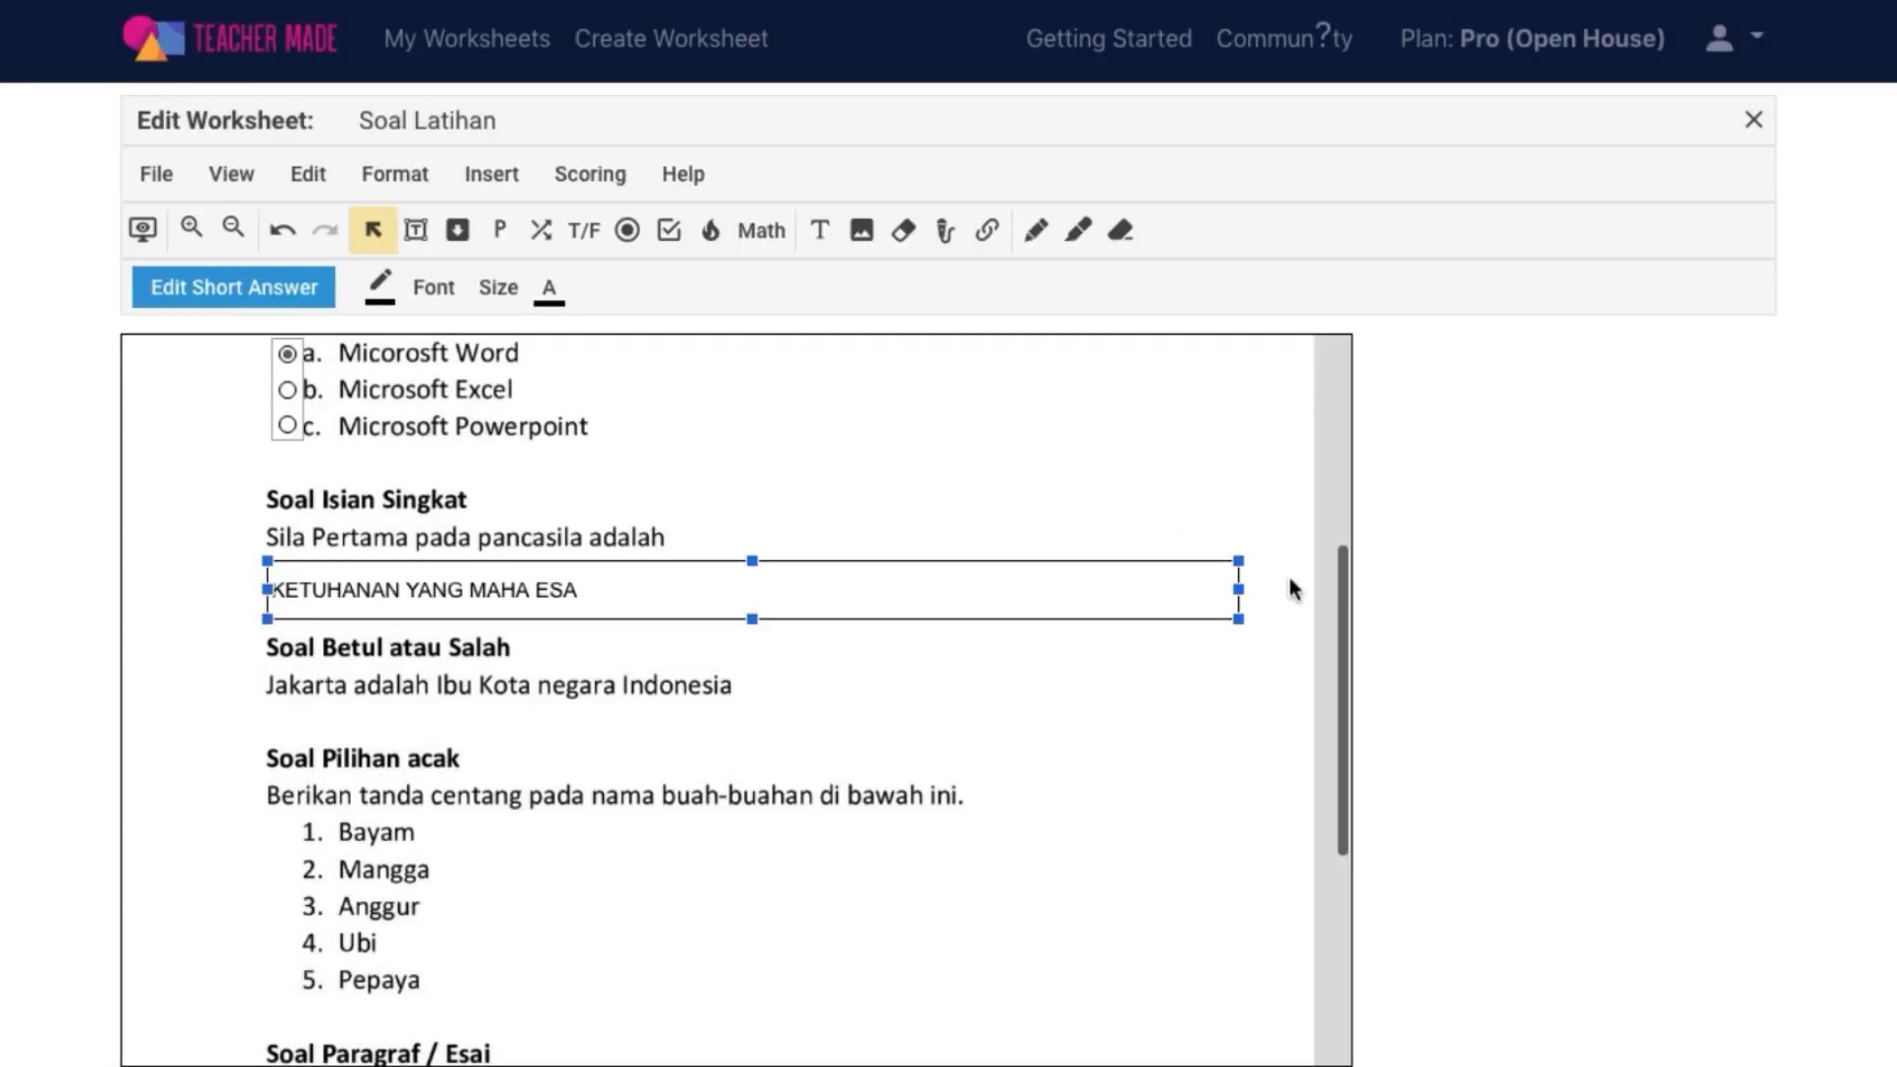
Check the settings of the Soal Isian Singkat short answer field and save them again
scroll(1280, 596, "down", 2)
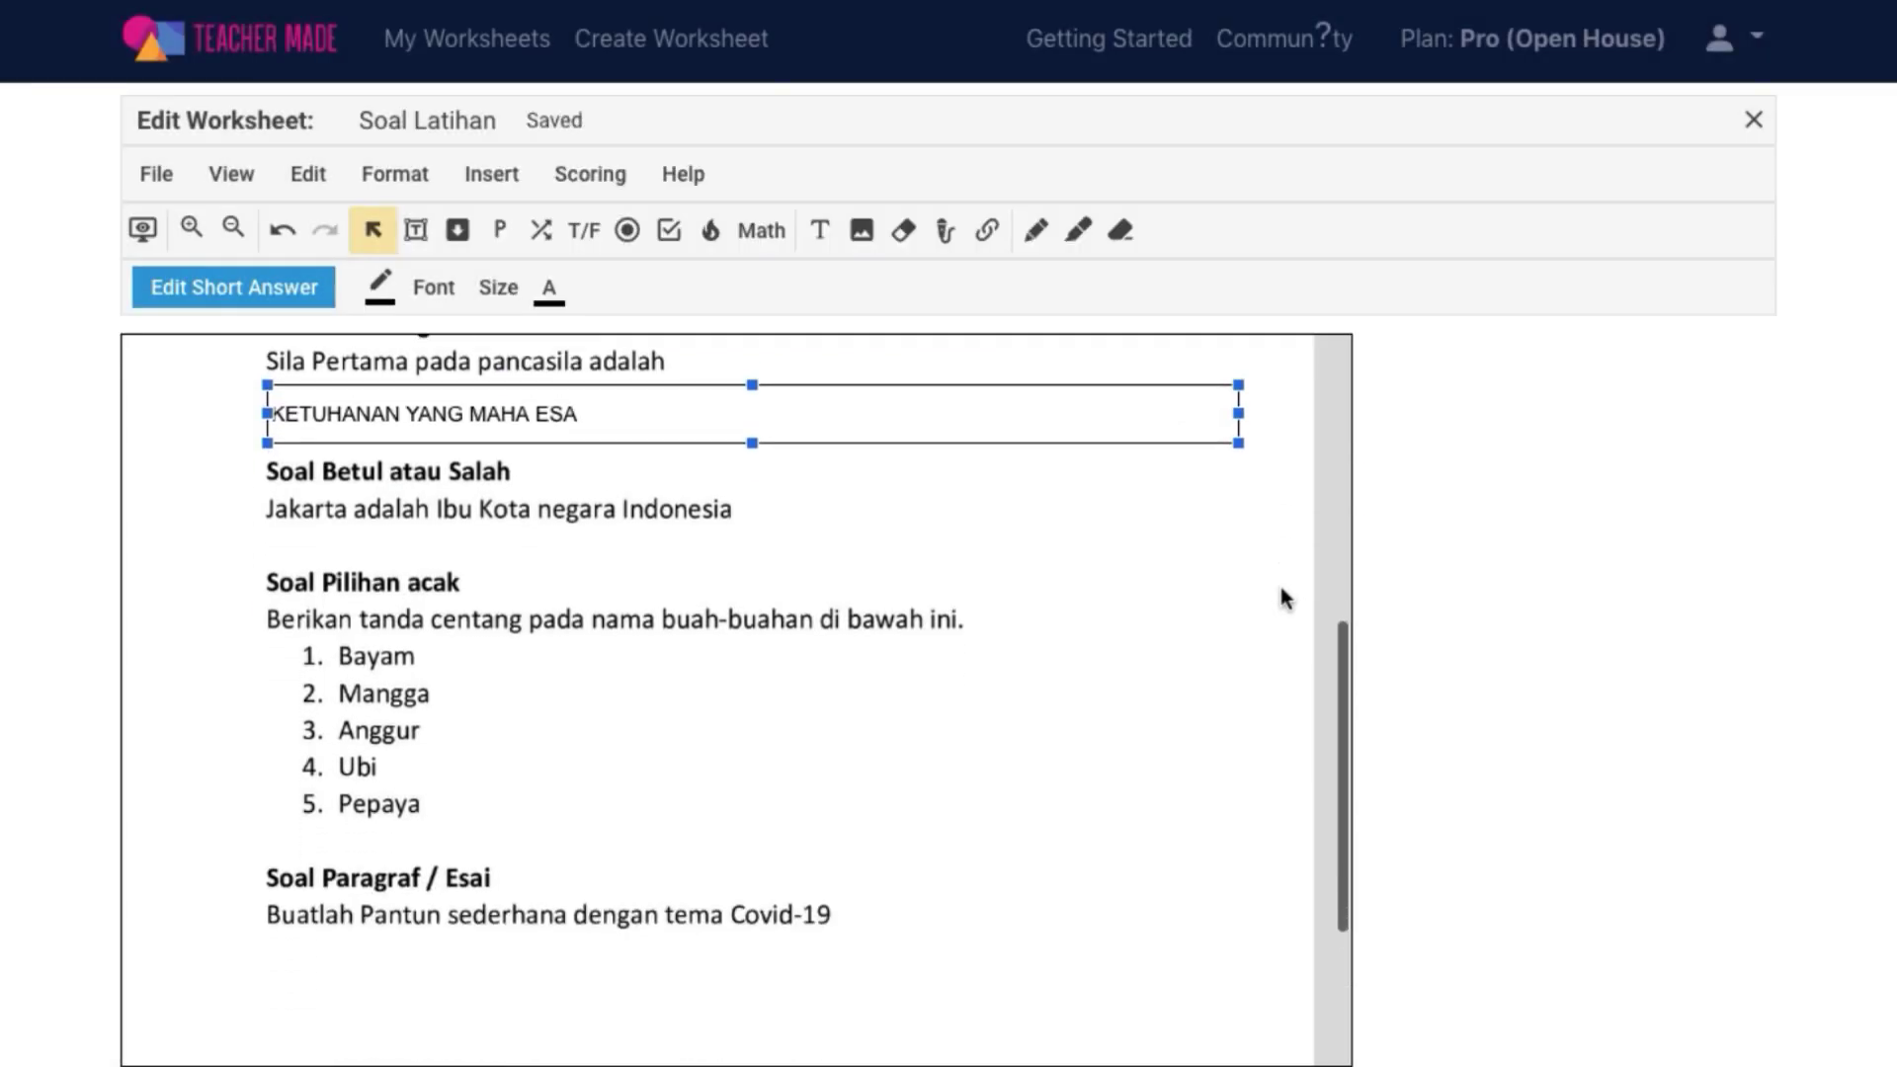
left_click(660, 504)
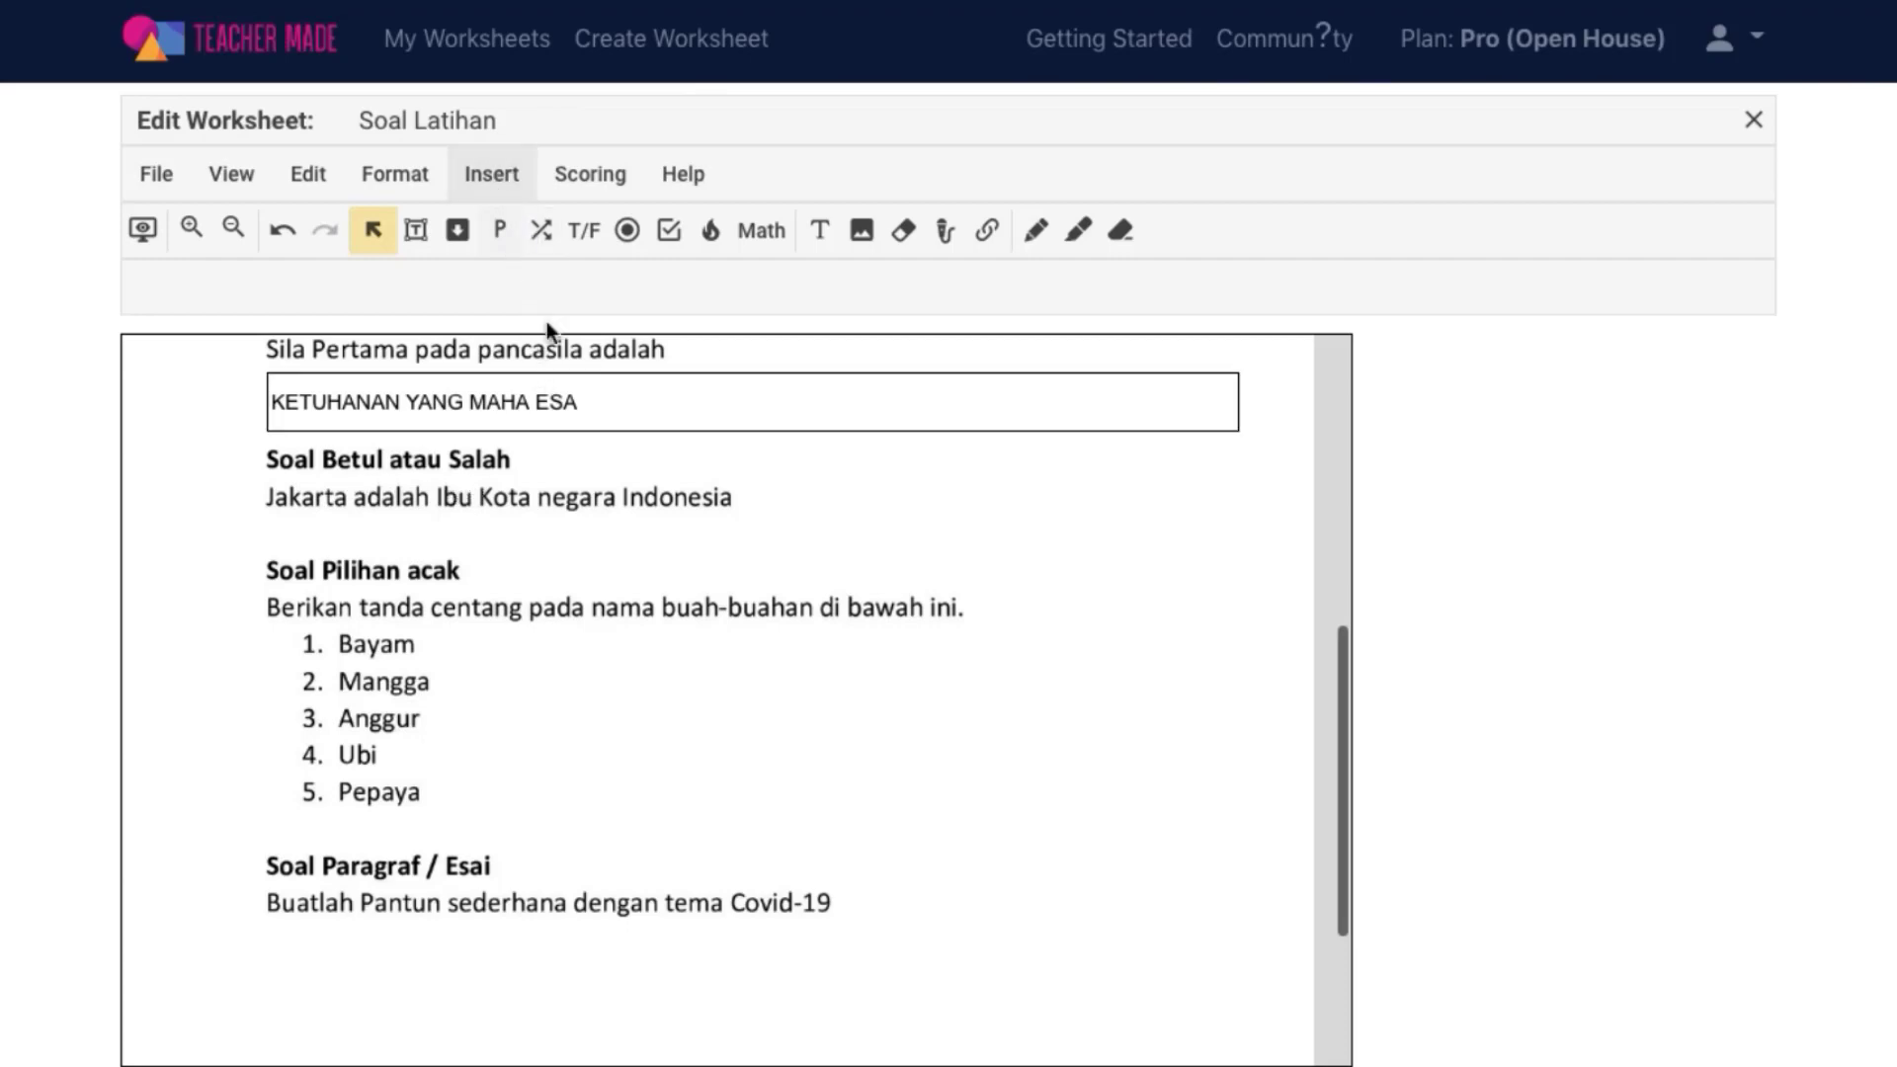
double_click(583, 430)
left_click(1254, 565)
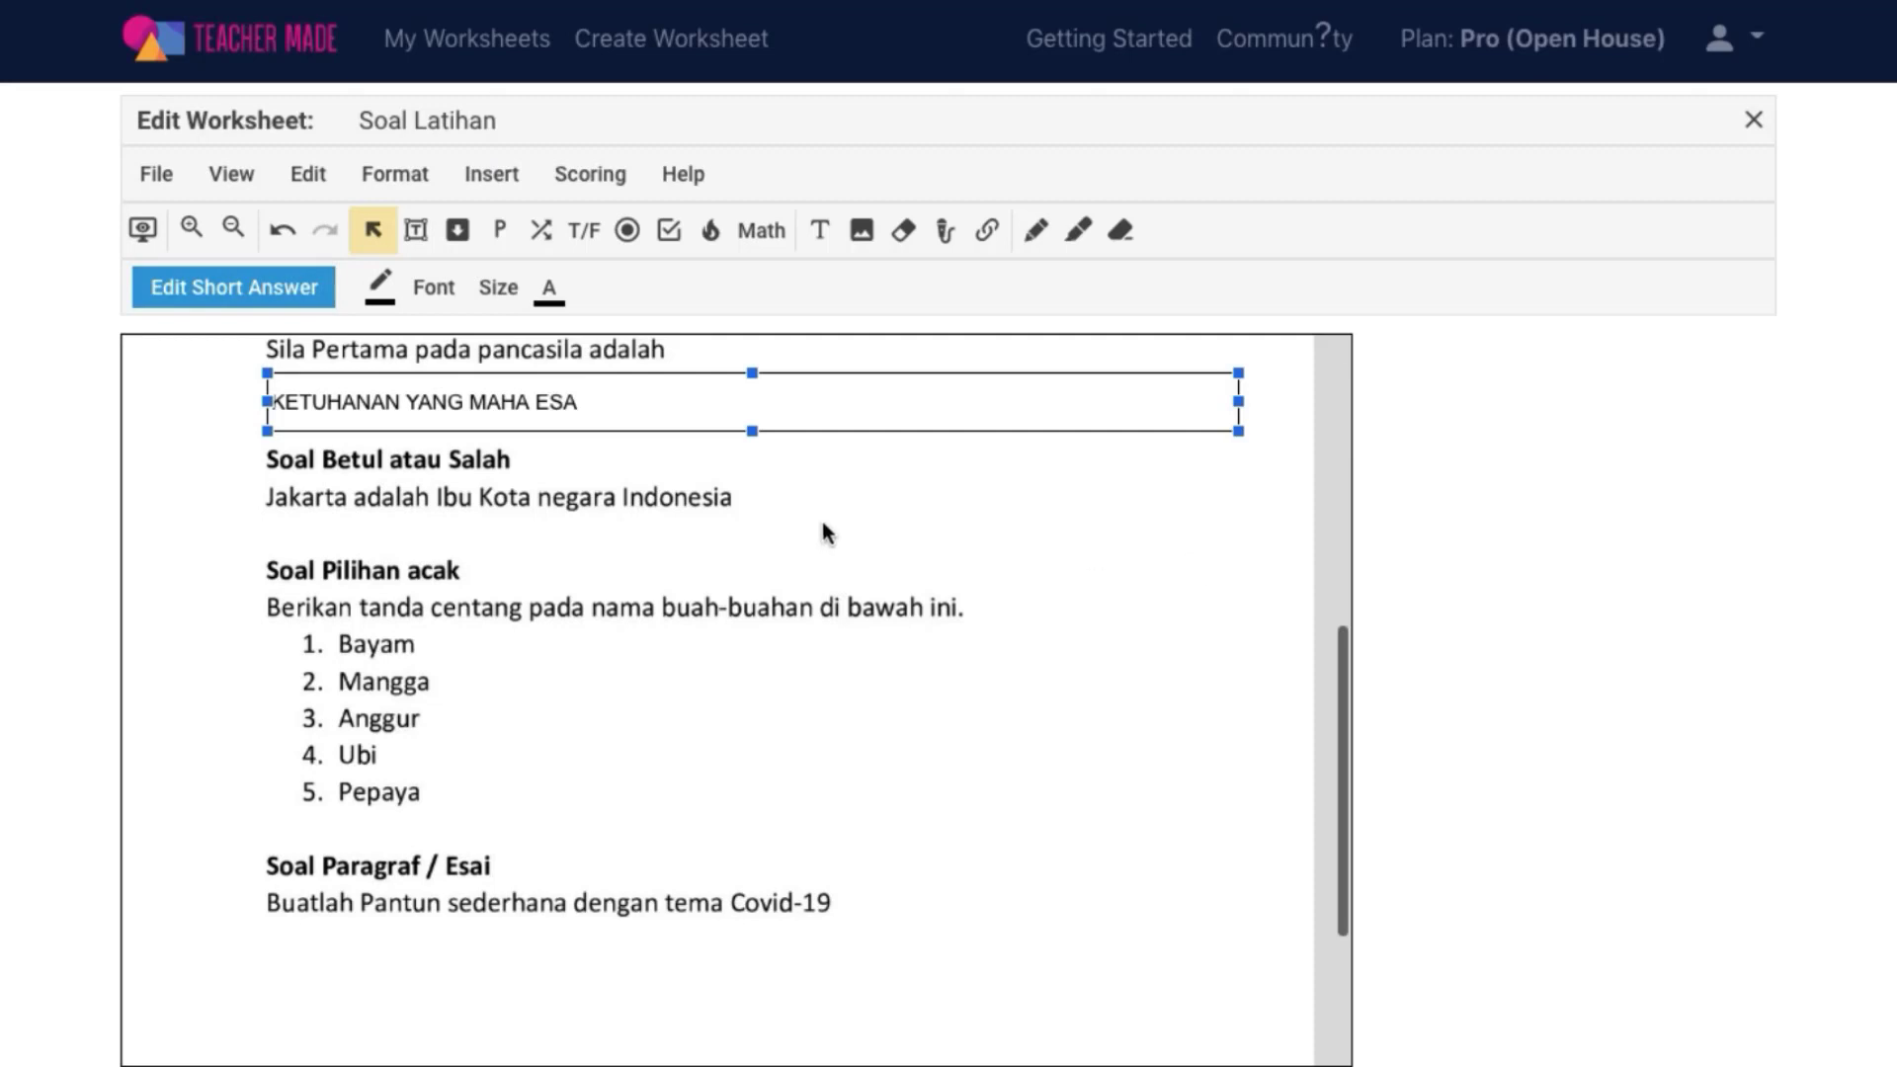
Insert a True / False field after the sentence "Jakarta adalah Ibu Kota negara Indonesia"
left_click(493, 180)
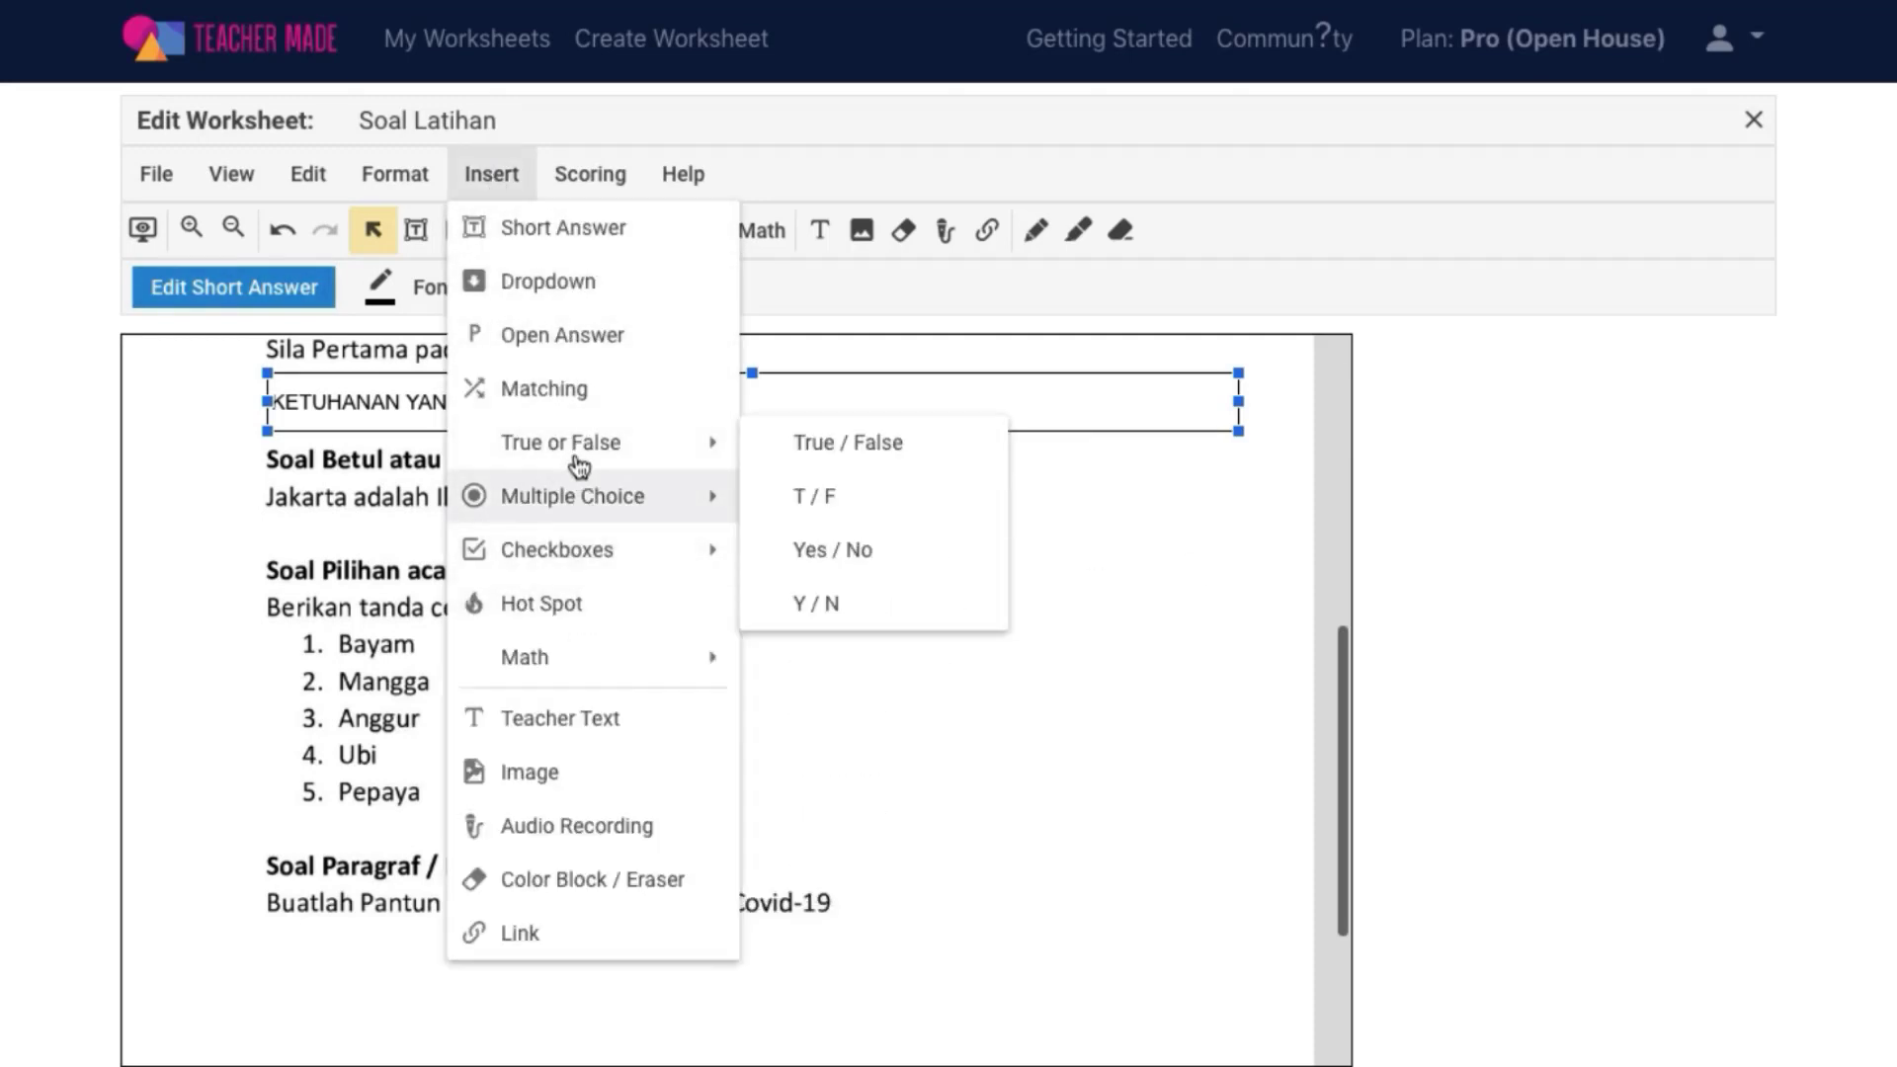
mouse_move(580, 463)
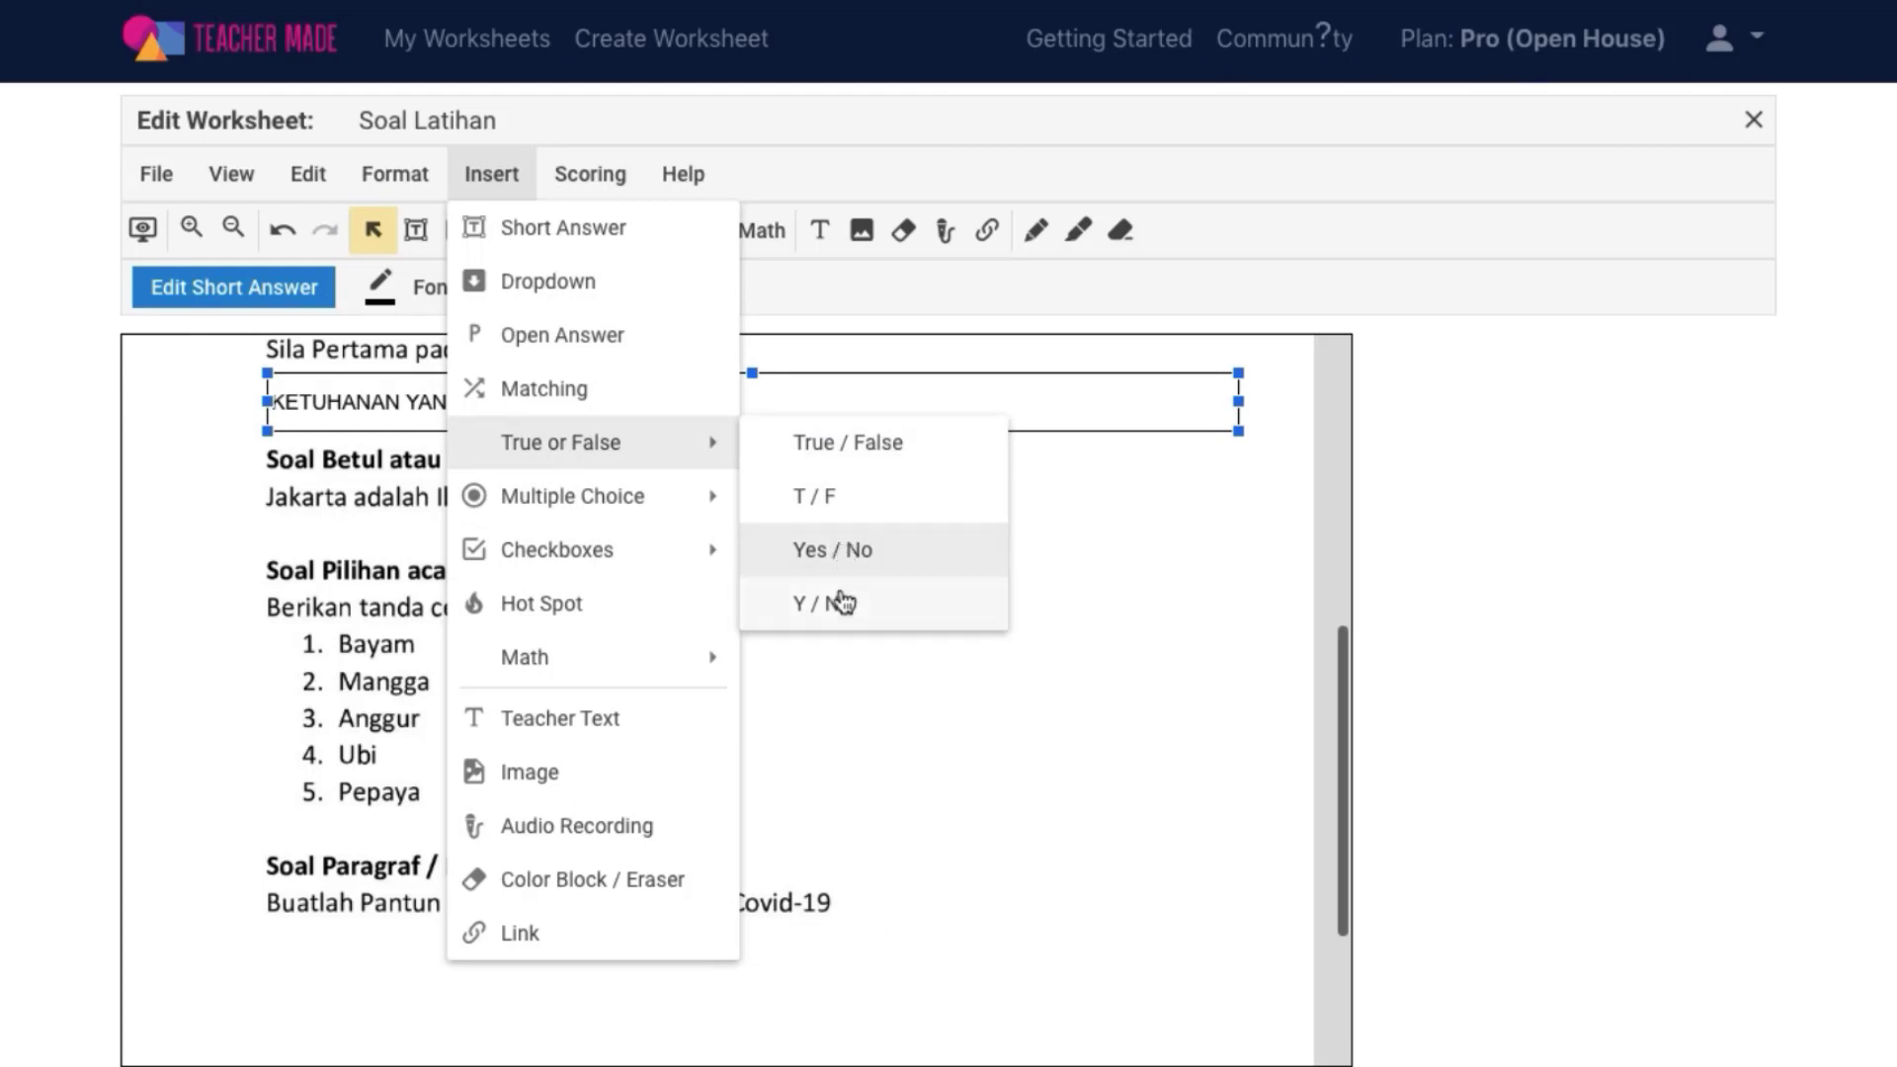
left_click(854, 444)
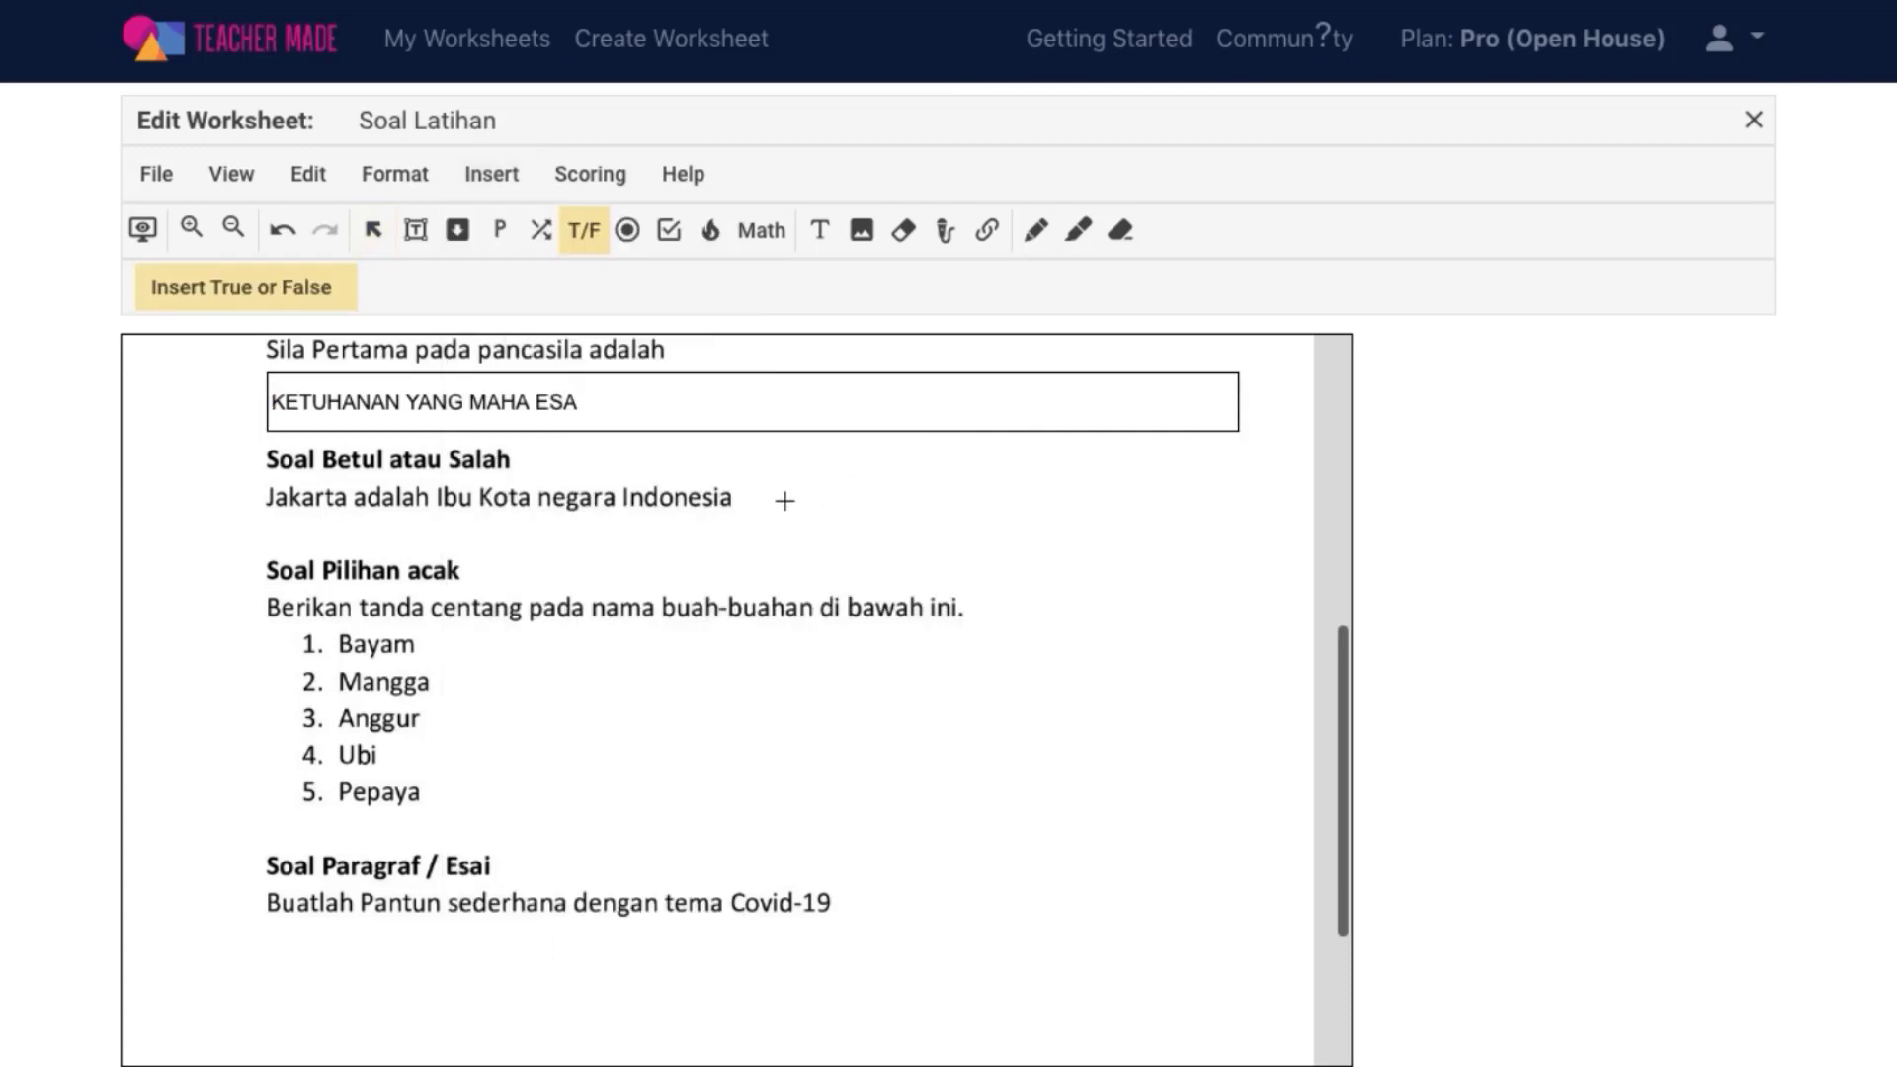
mouse_move(752, 477)
left_mouse_down()
mouse_move(800, 554)
mouse_move(836, 550)
mouse_move(841, 502)
left_mouse_up()
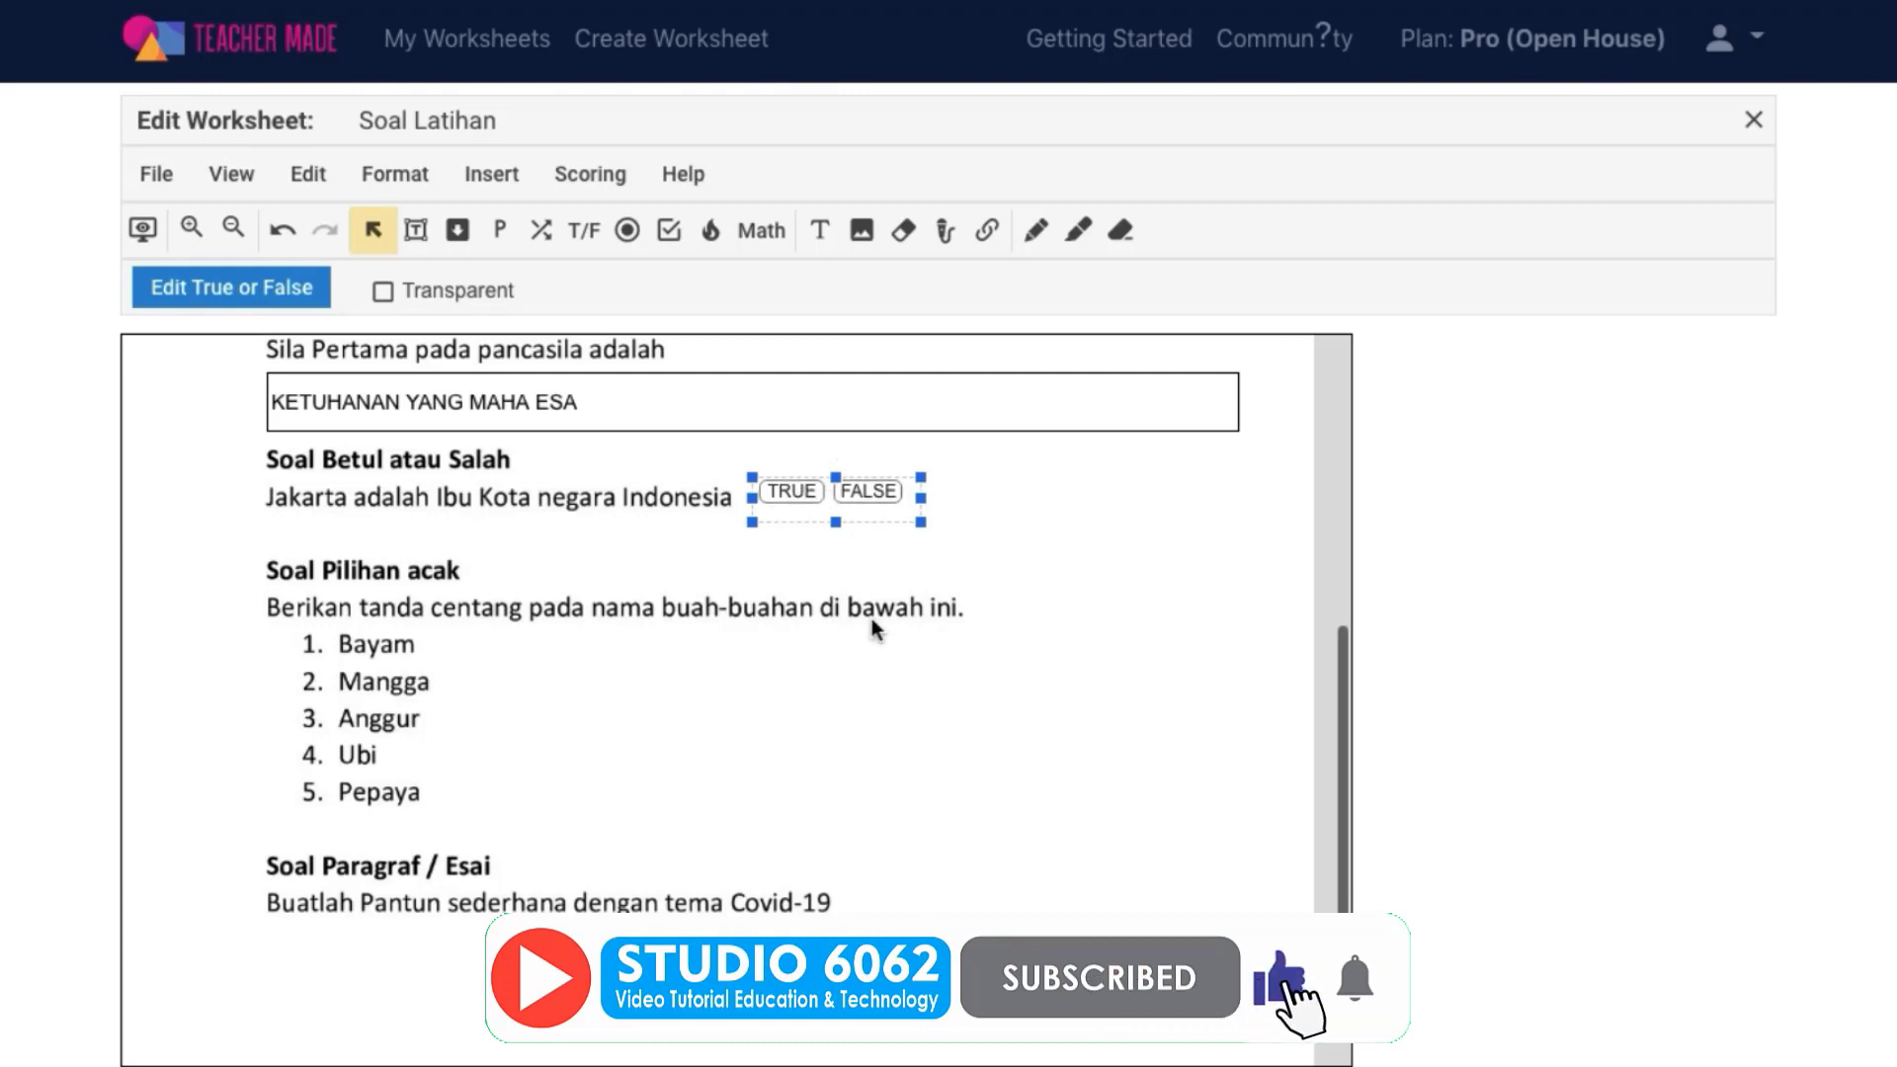
Nudge the true/false field into line with the Jakarta sentence and mark TRUE as the correct answer
key("Down")
key("Down")
key("Left")
key("Left")
key("Left")
key("Left")
key("Left")
key("Down")
left_click(798, 500)
Change the number of points for the Soal Betul atau Salah true/false field and save the change
left_click(315, 296)
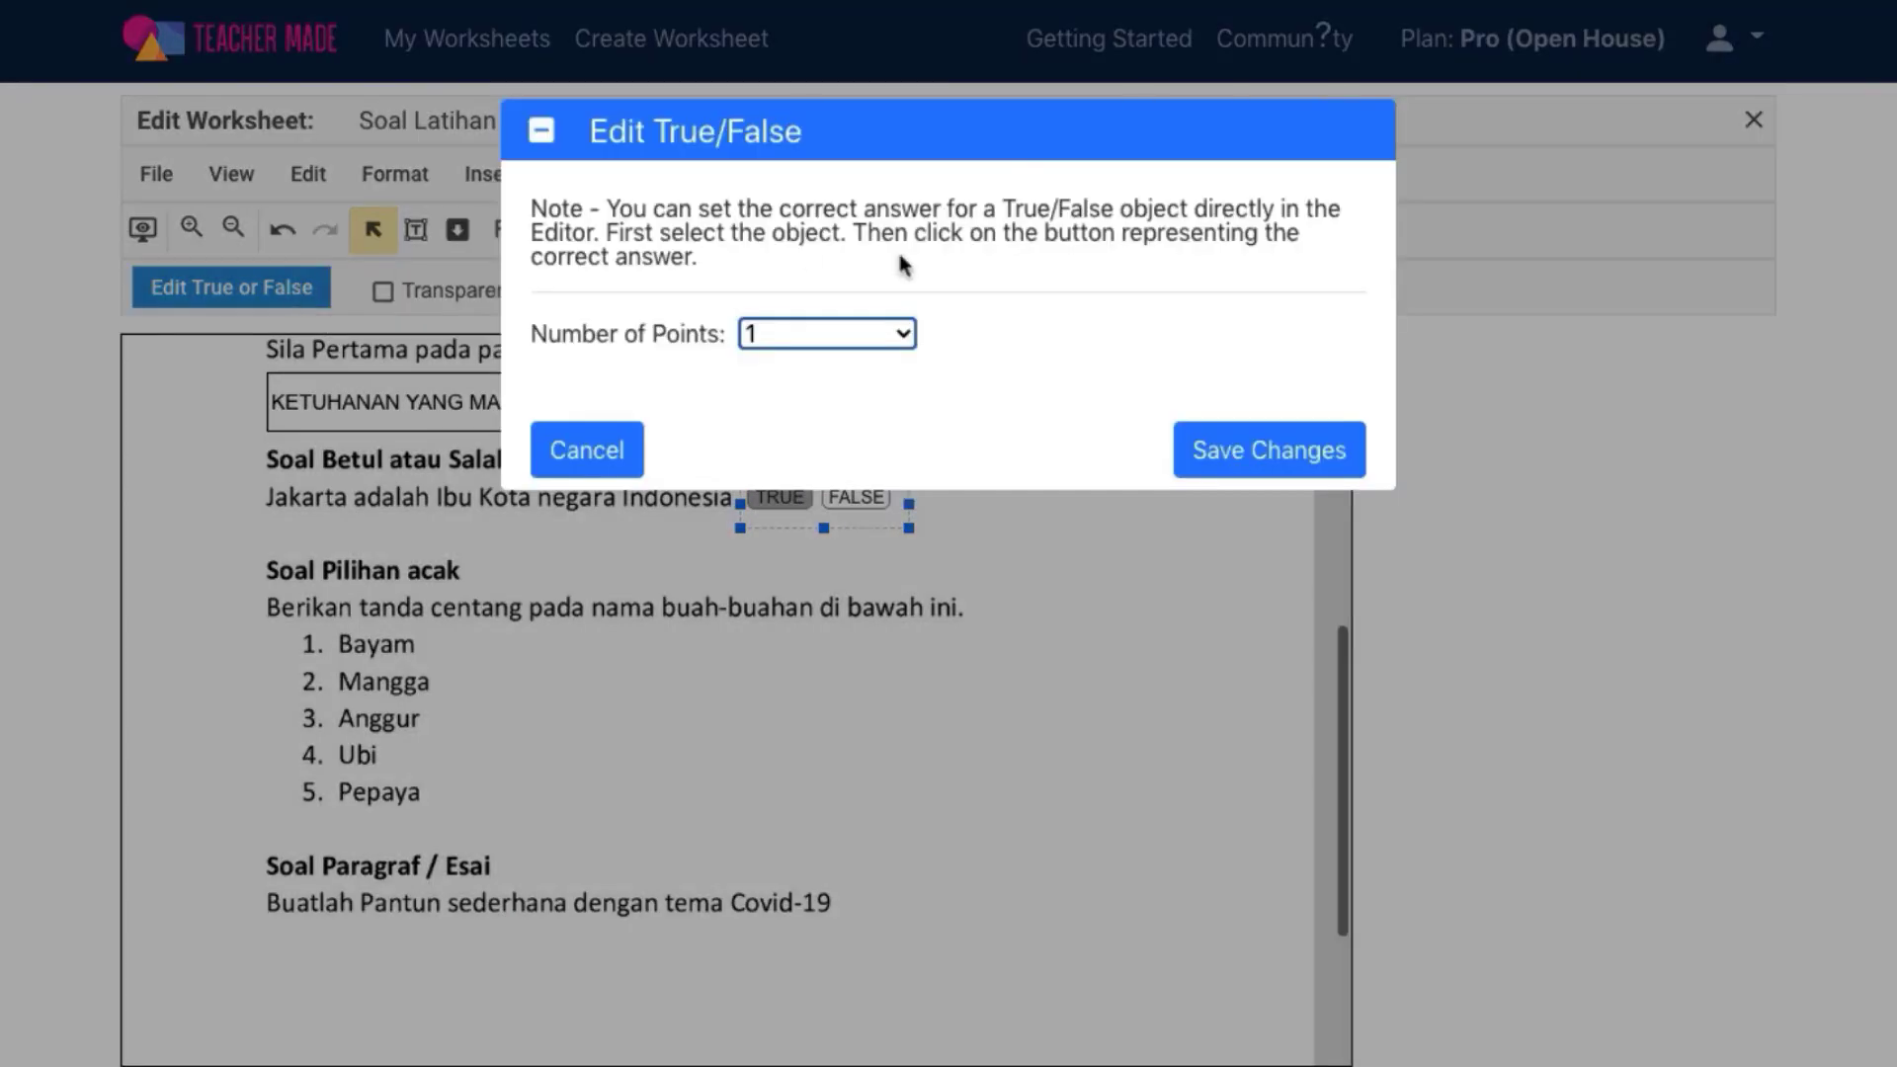
left_click(904, 333)
left_click(822, 628)
left_click(1320, 454)
Insert a single checkbox beside option 1, Bayam, in the Soal Pilihan acak question
scroll(1247, 589, "down", 1)
scroll(1247, 589, "down", 1)
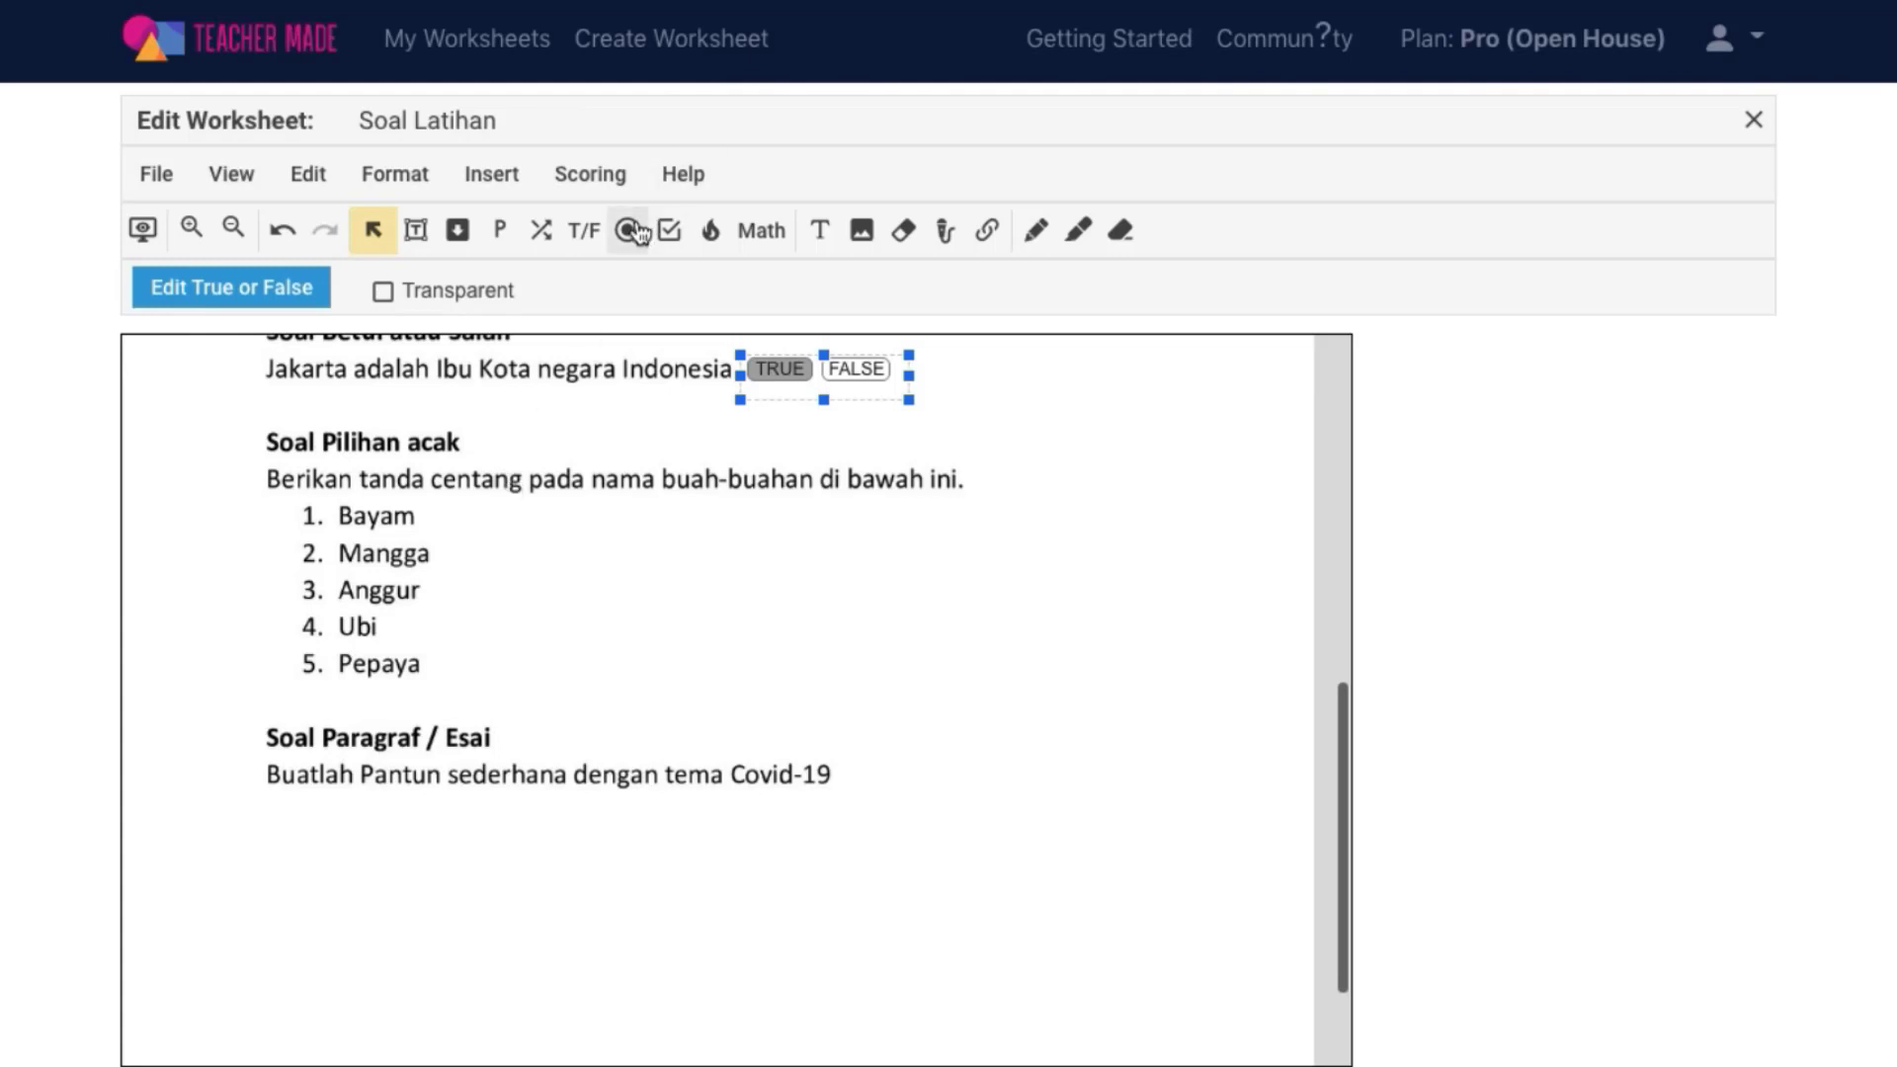
left_click(493, 177)
left_click(593, 120)
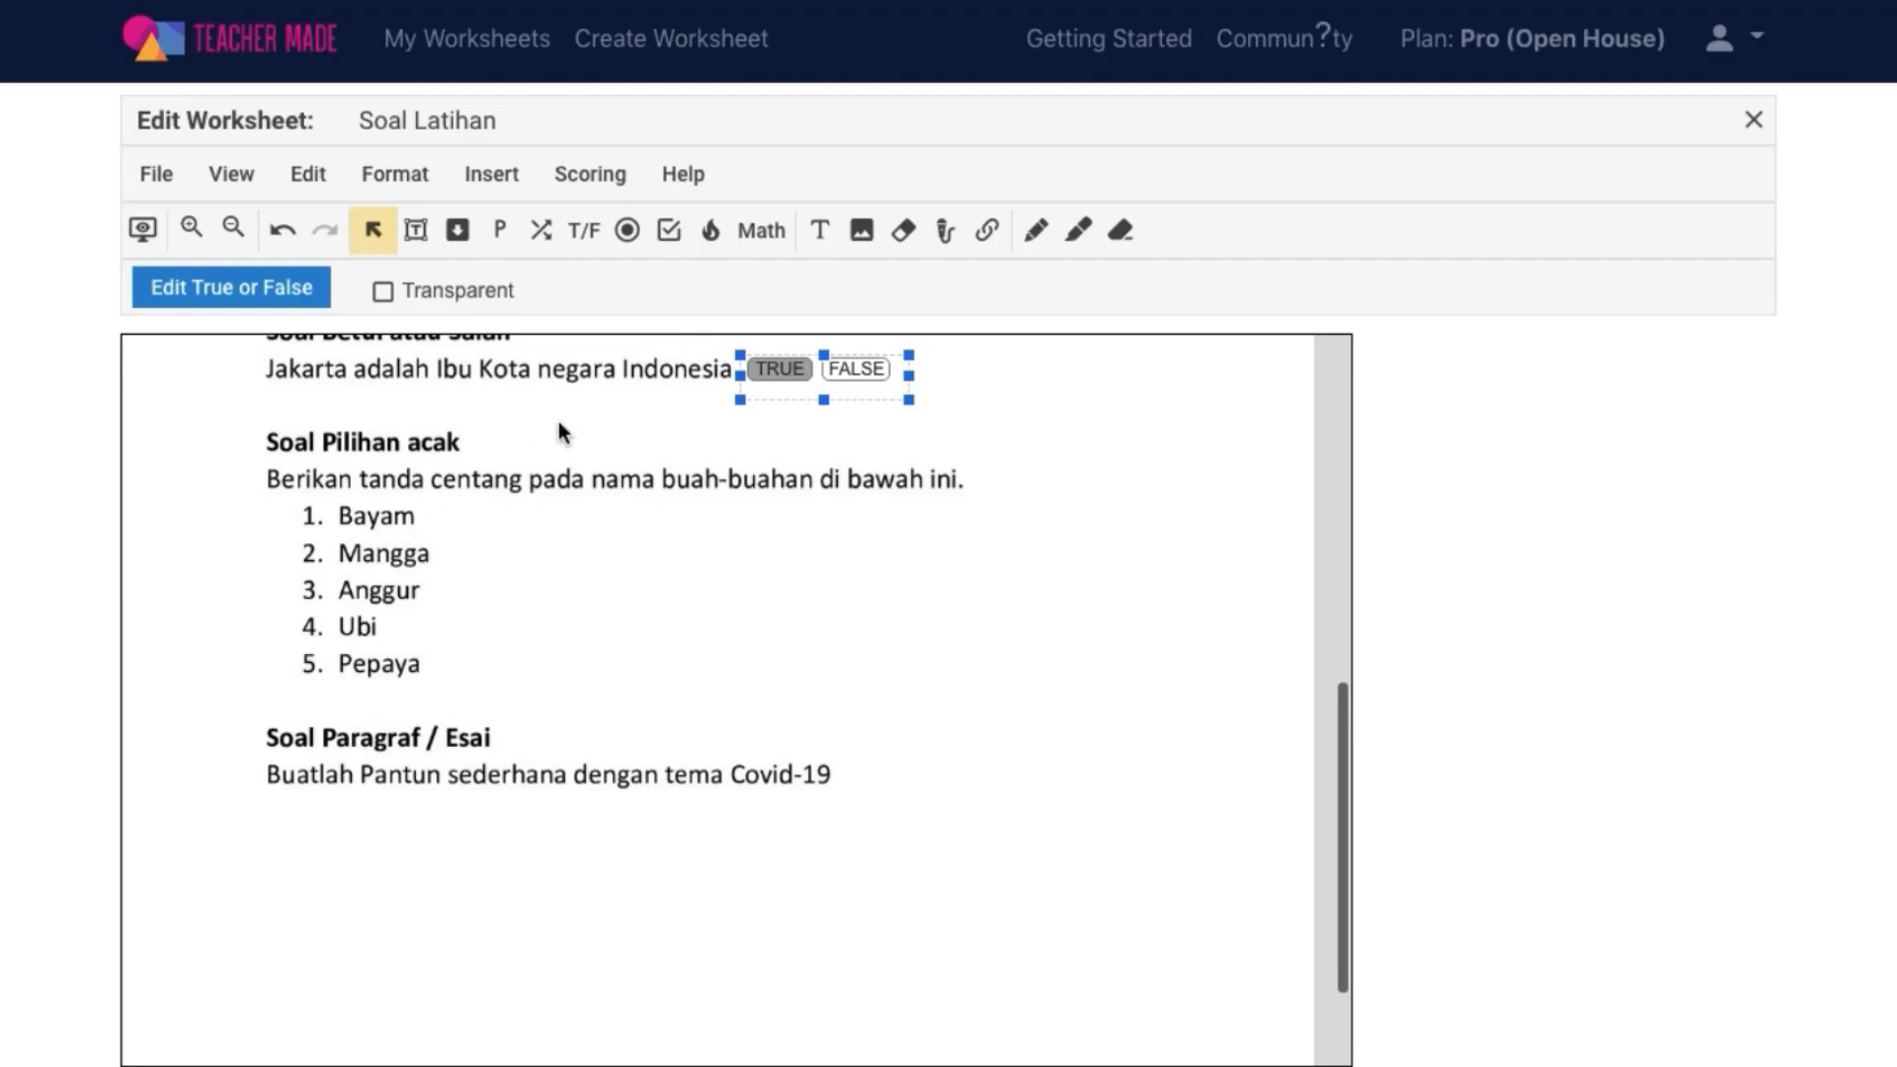
left_click(672, 233)
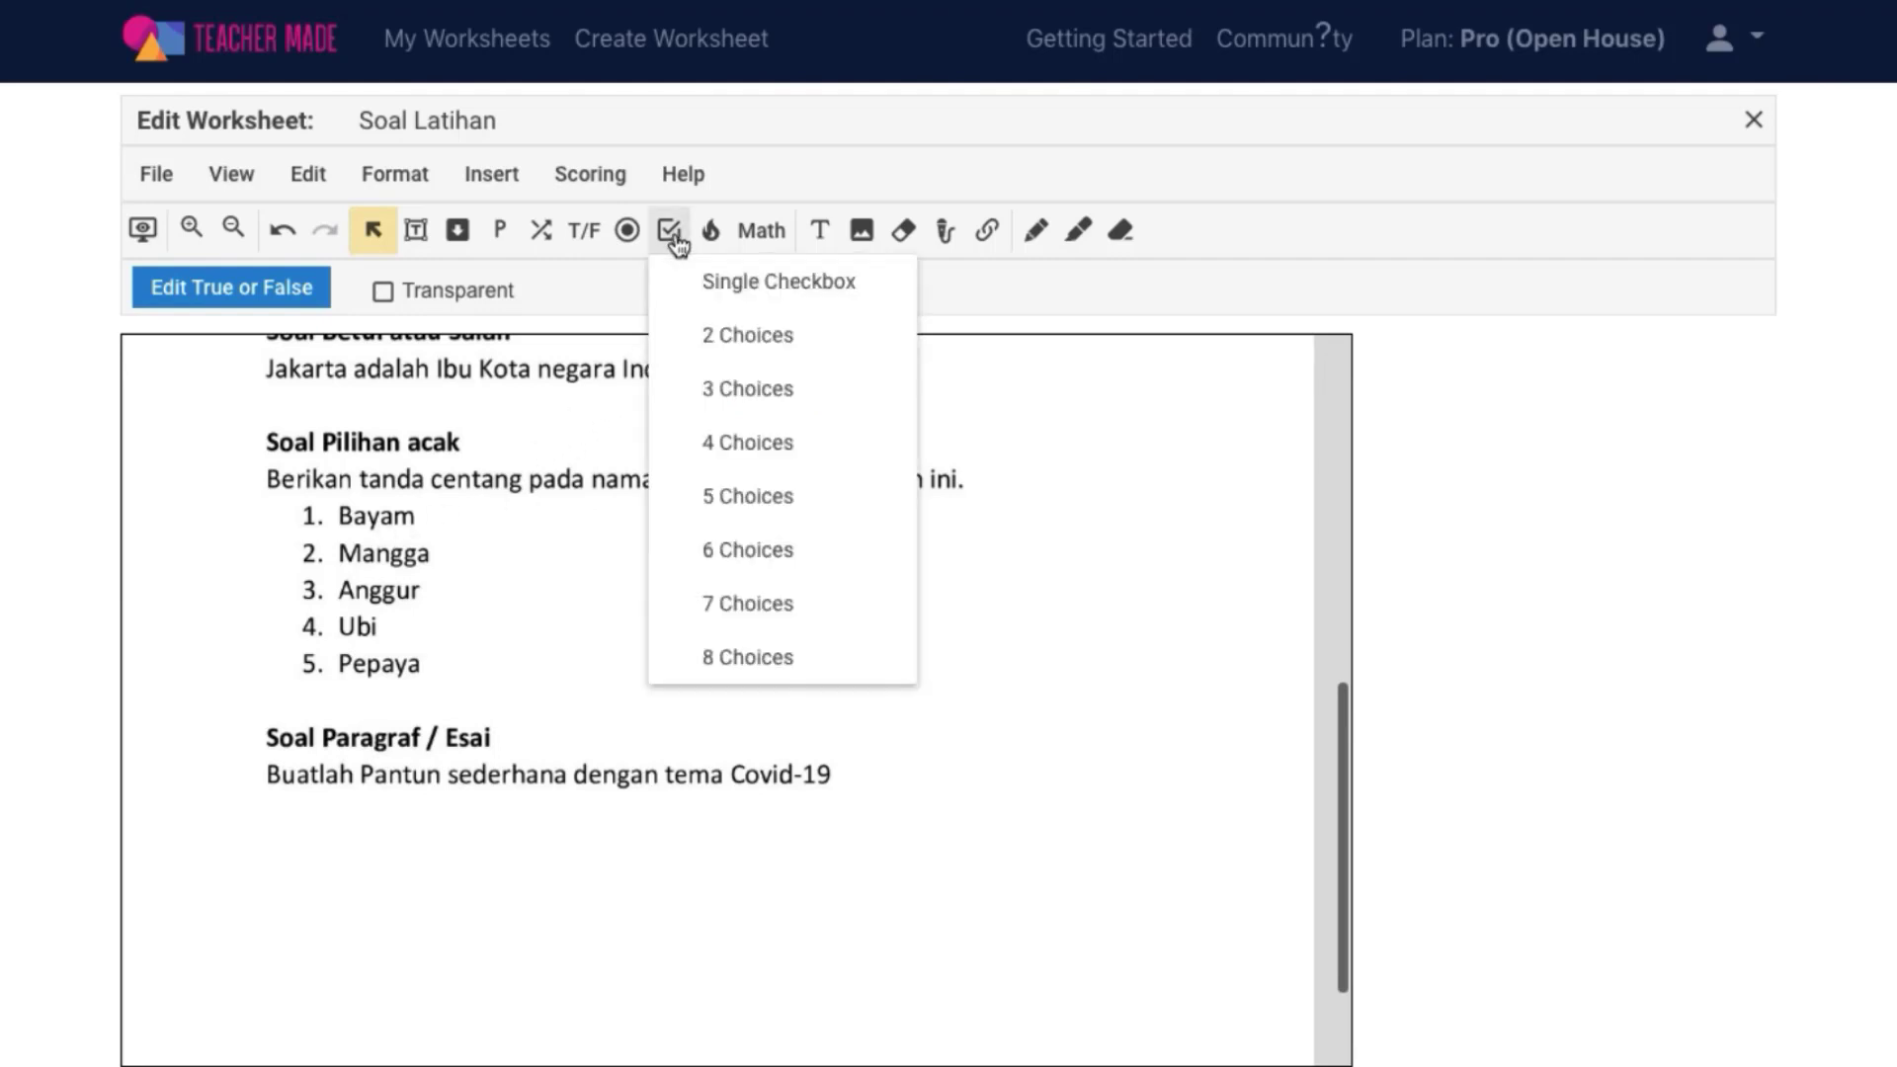
left_click(718, 299)
left_click(431, 508)
Nudge the checkbox directly beside Bayam and save it with 1 point and 1 checkbox
key("Up")
key("Up")
key("Up")
key("Up")
key("Left")
key("Left")
key("Left")
key("Left")
key("Left")
key("Left")
key("Left")
key("Down")
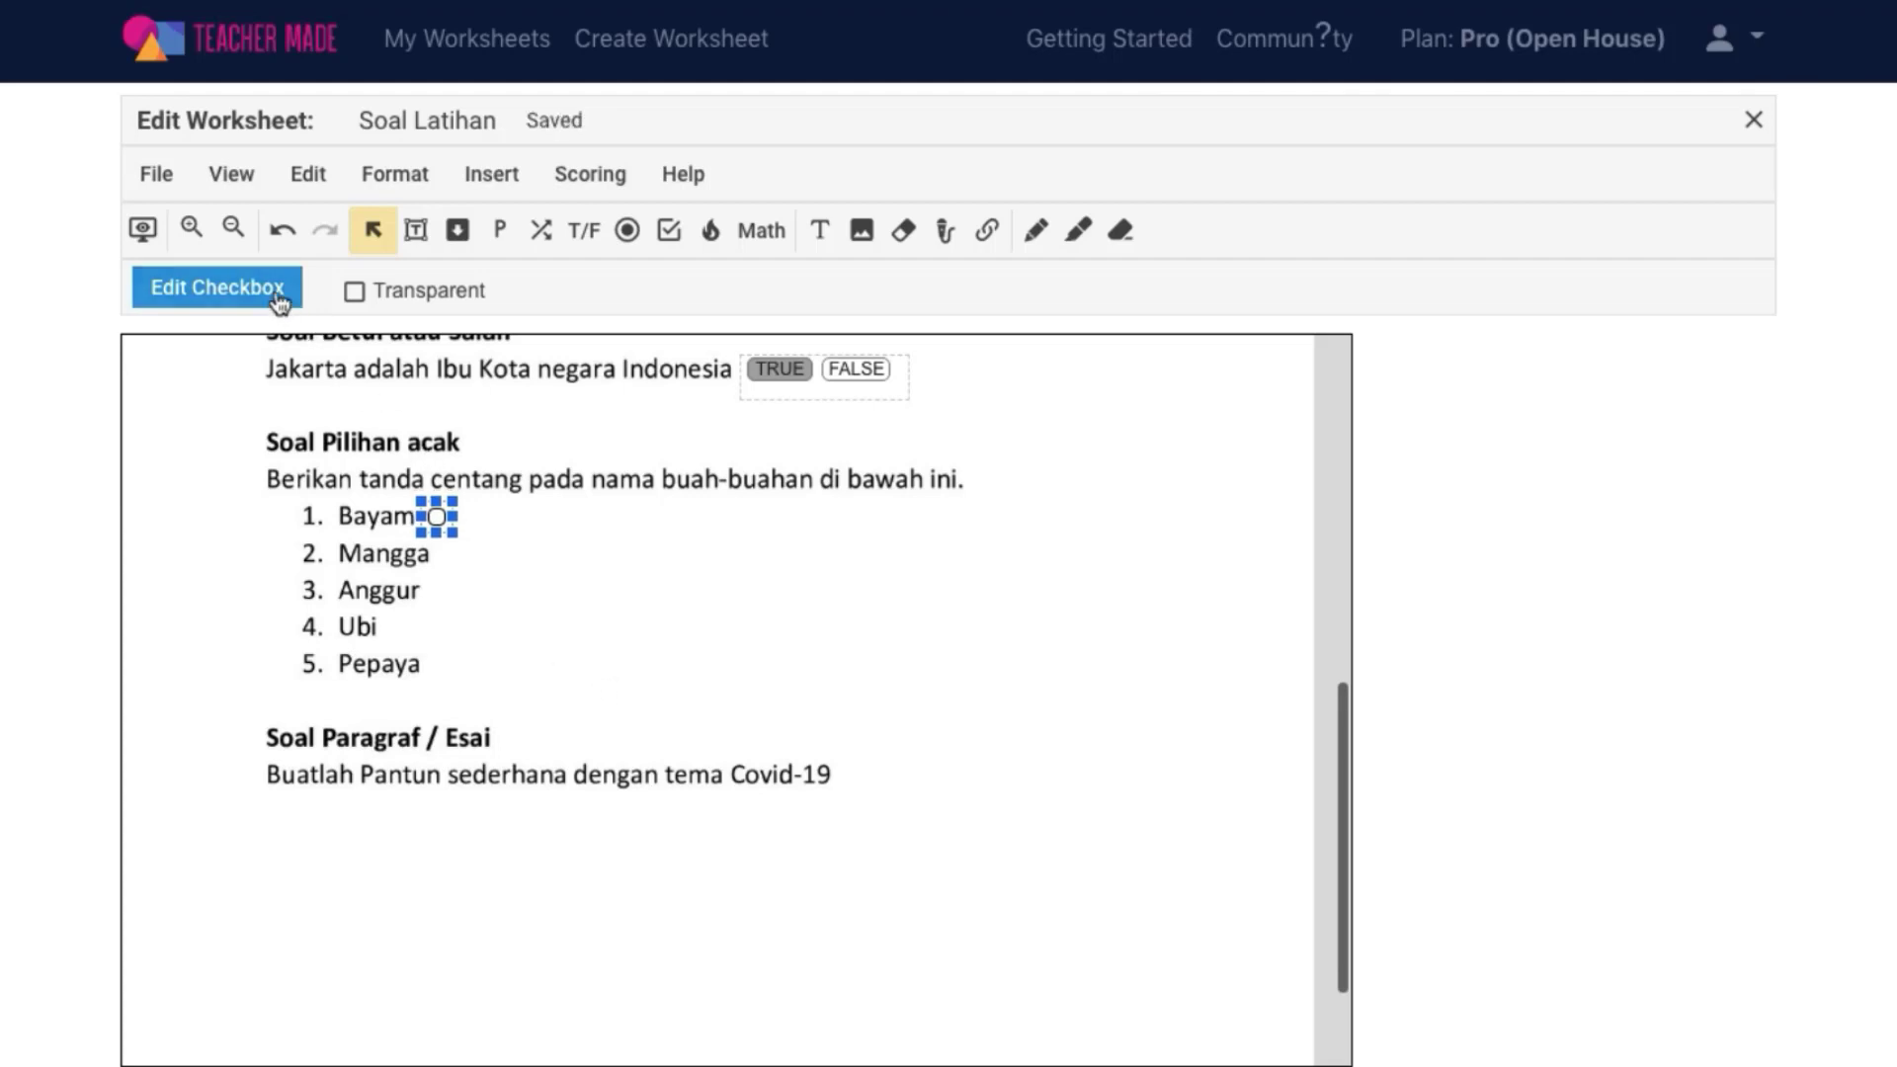
left_click(275, 288)
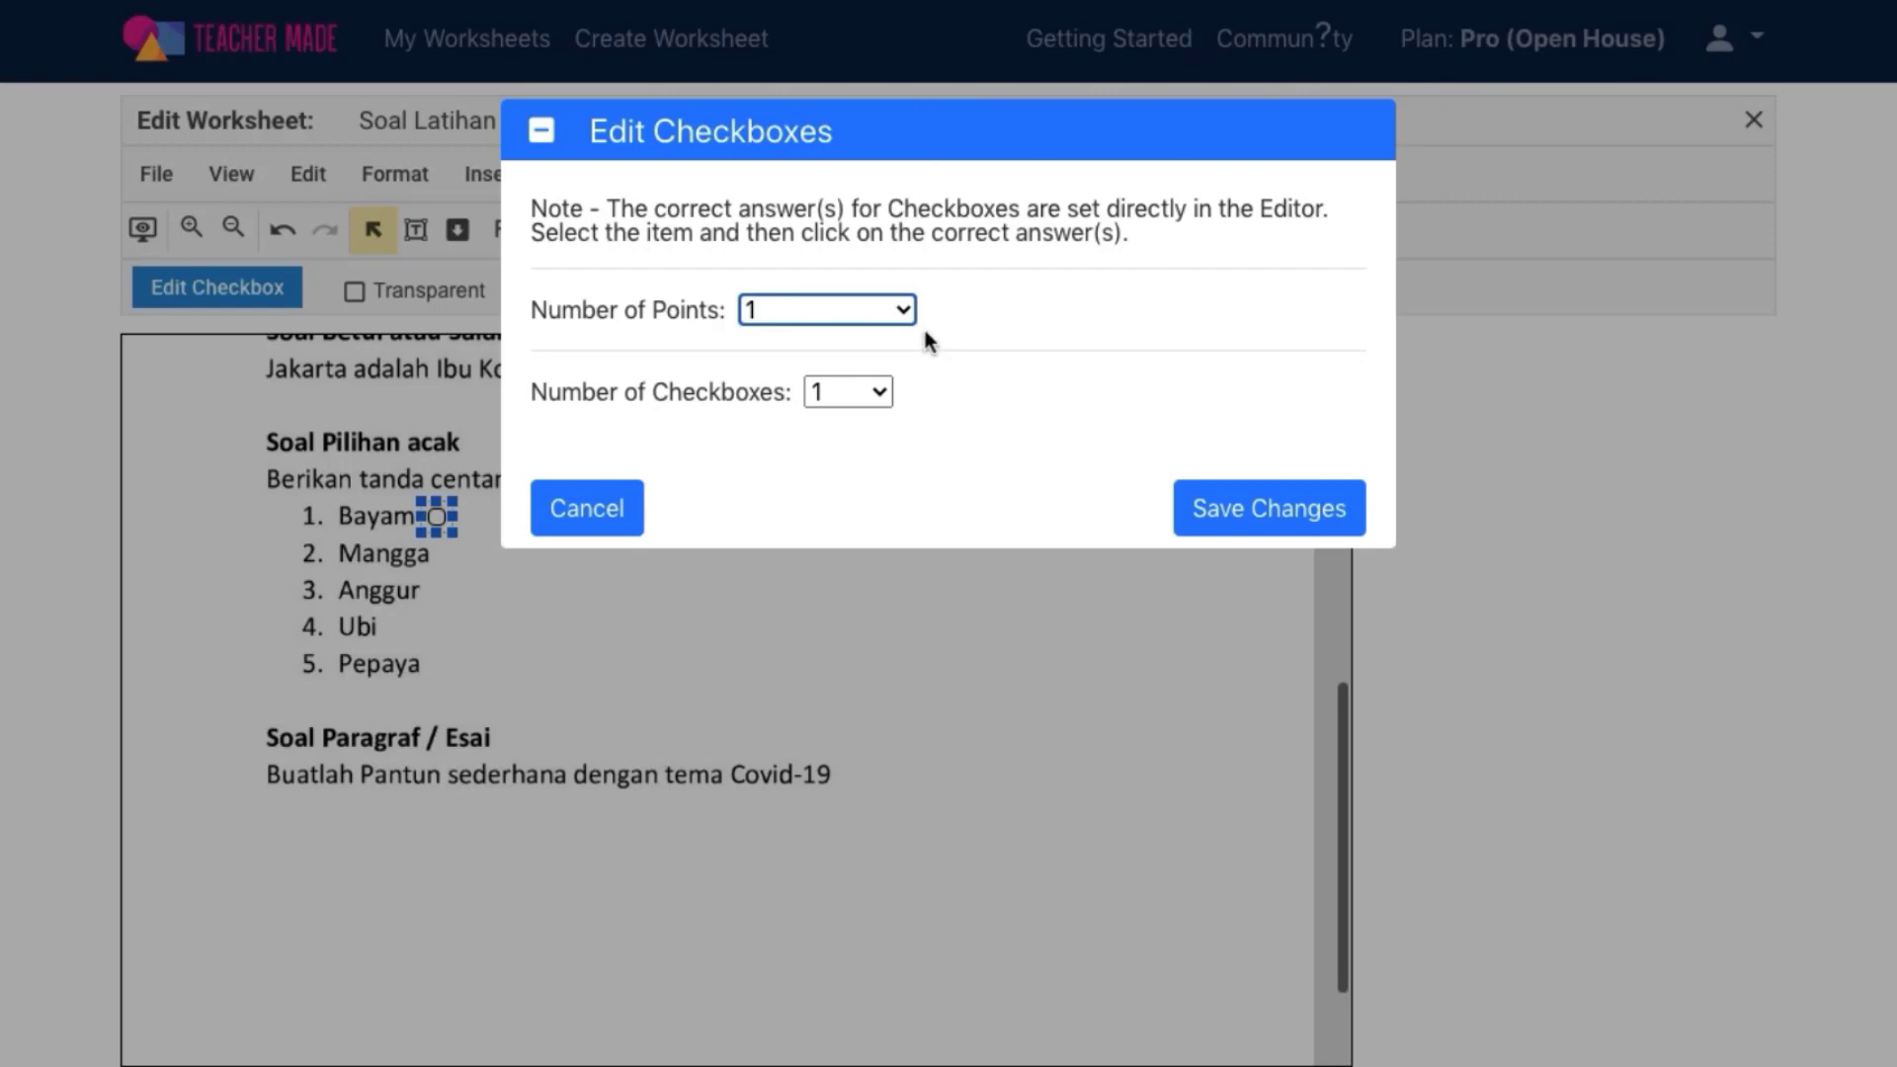
left_click(1198, 530)
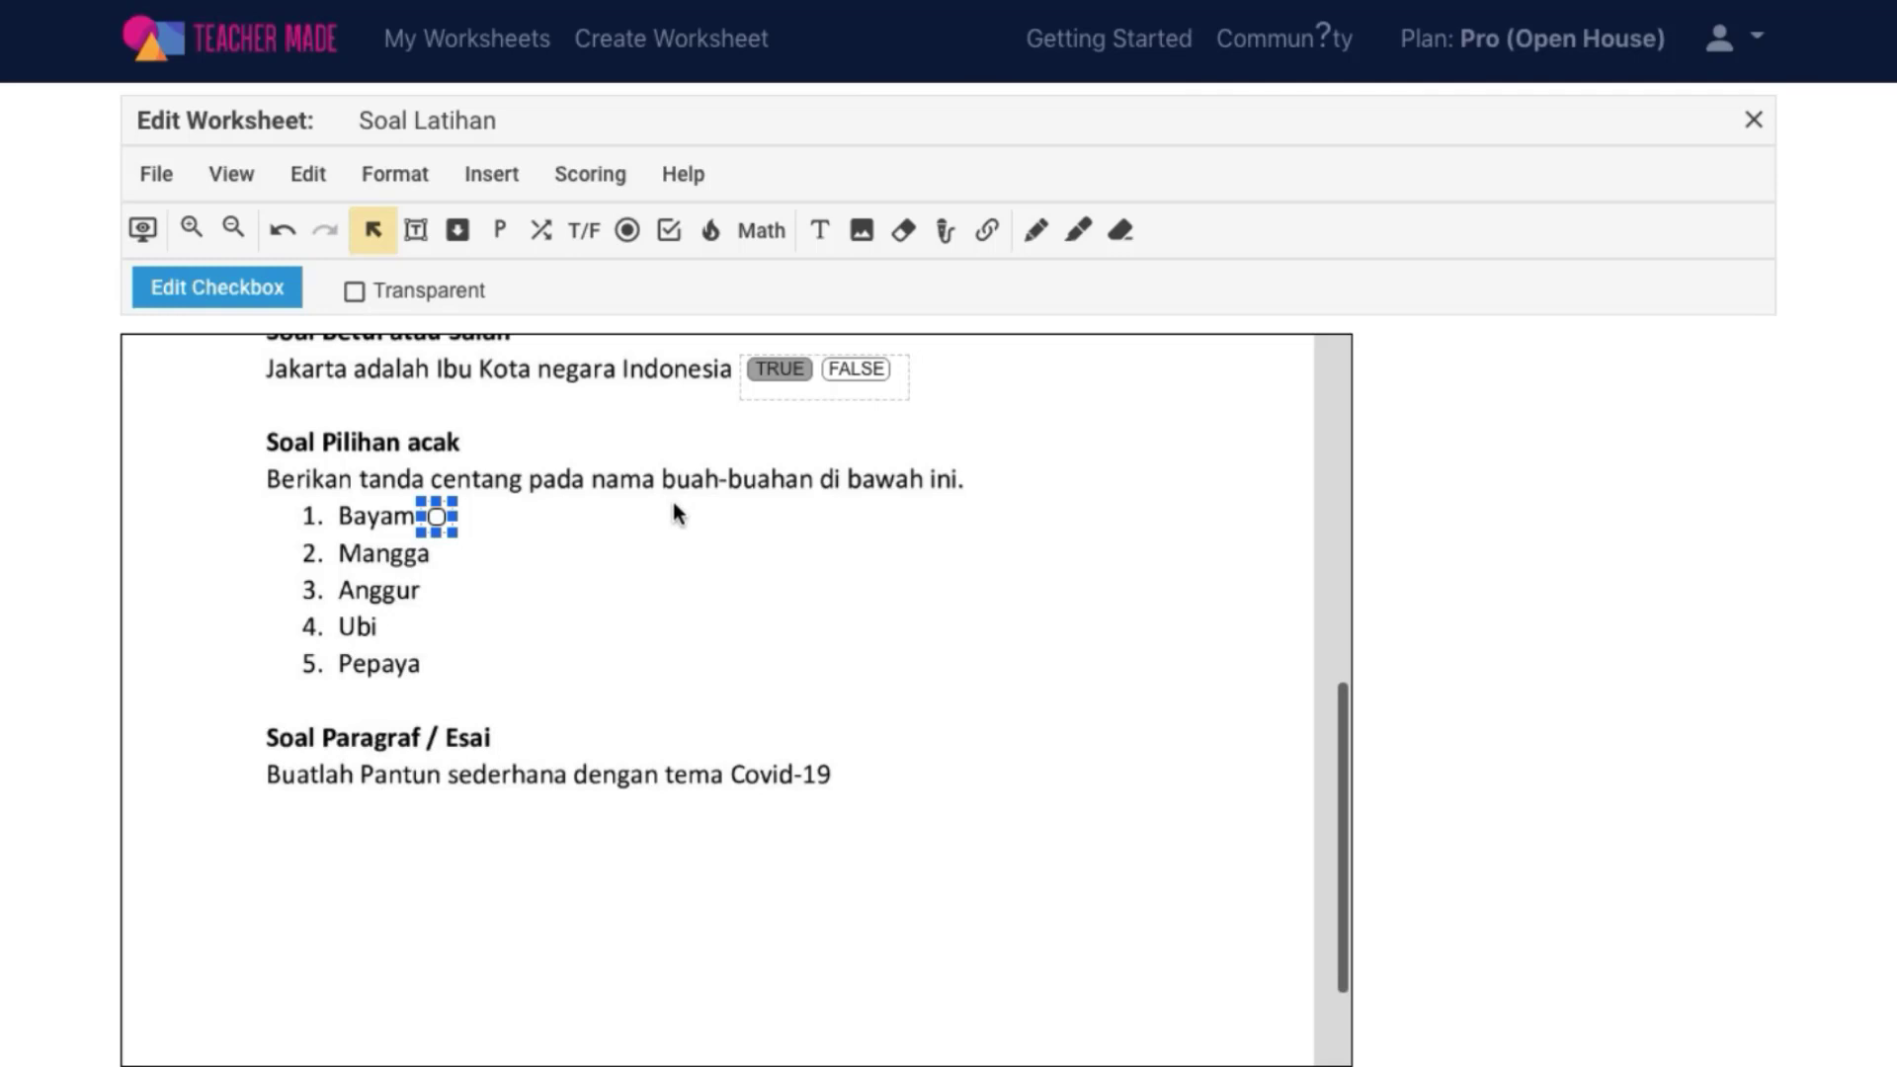
Duplicate the Bayam checkbox, discarding the accidental browser bookmark, and align the copy directly beside option 2, Mangga
key("super+d")
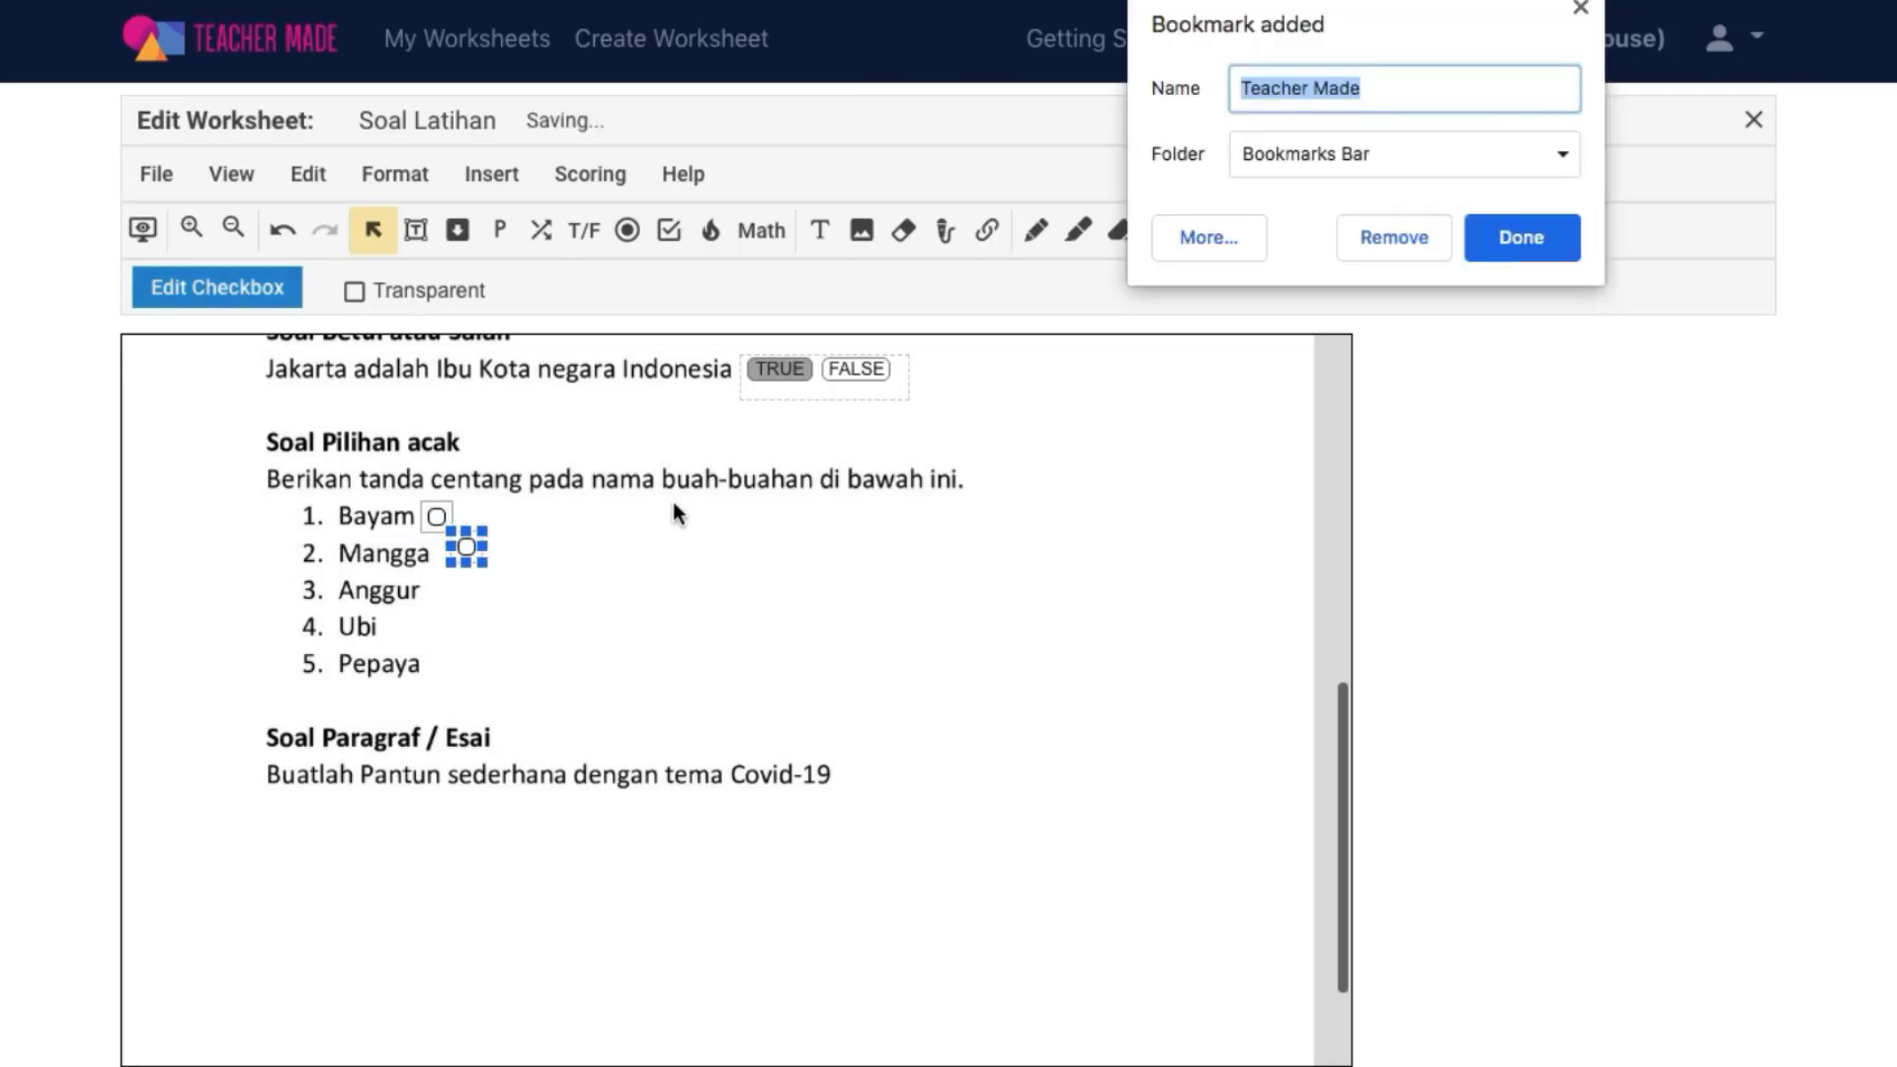
left_click(1434, 247)
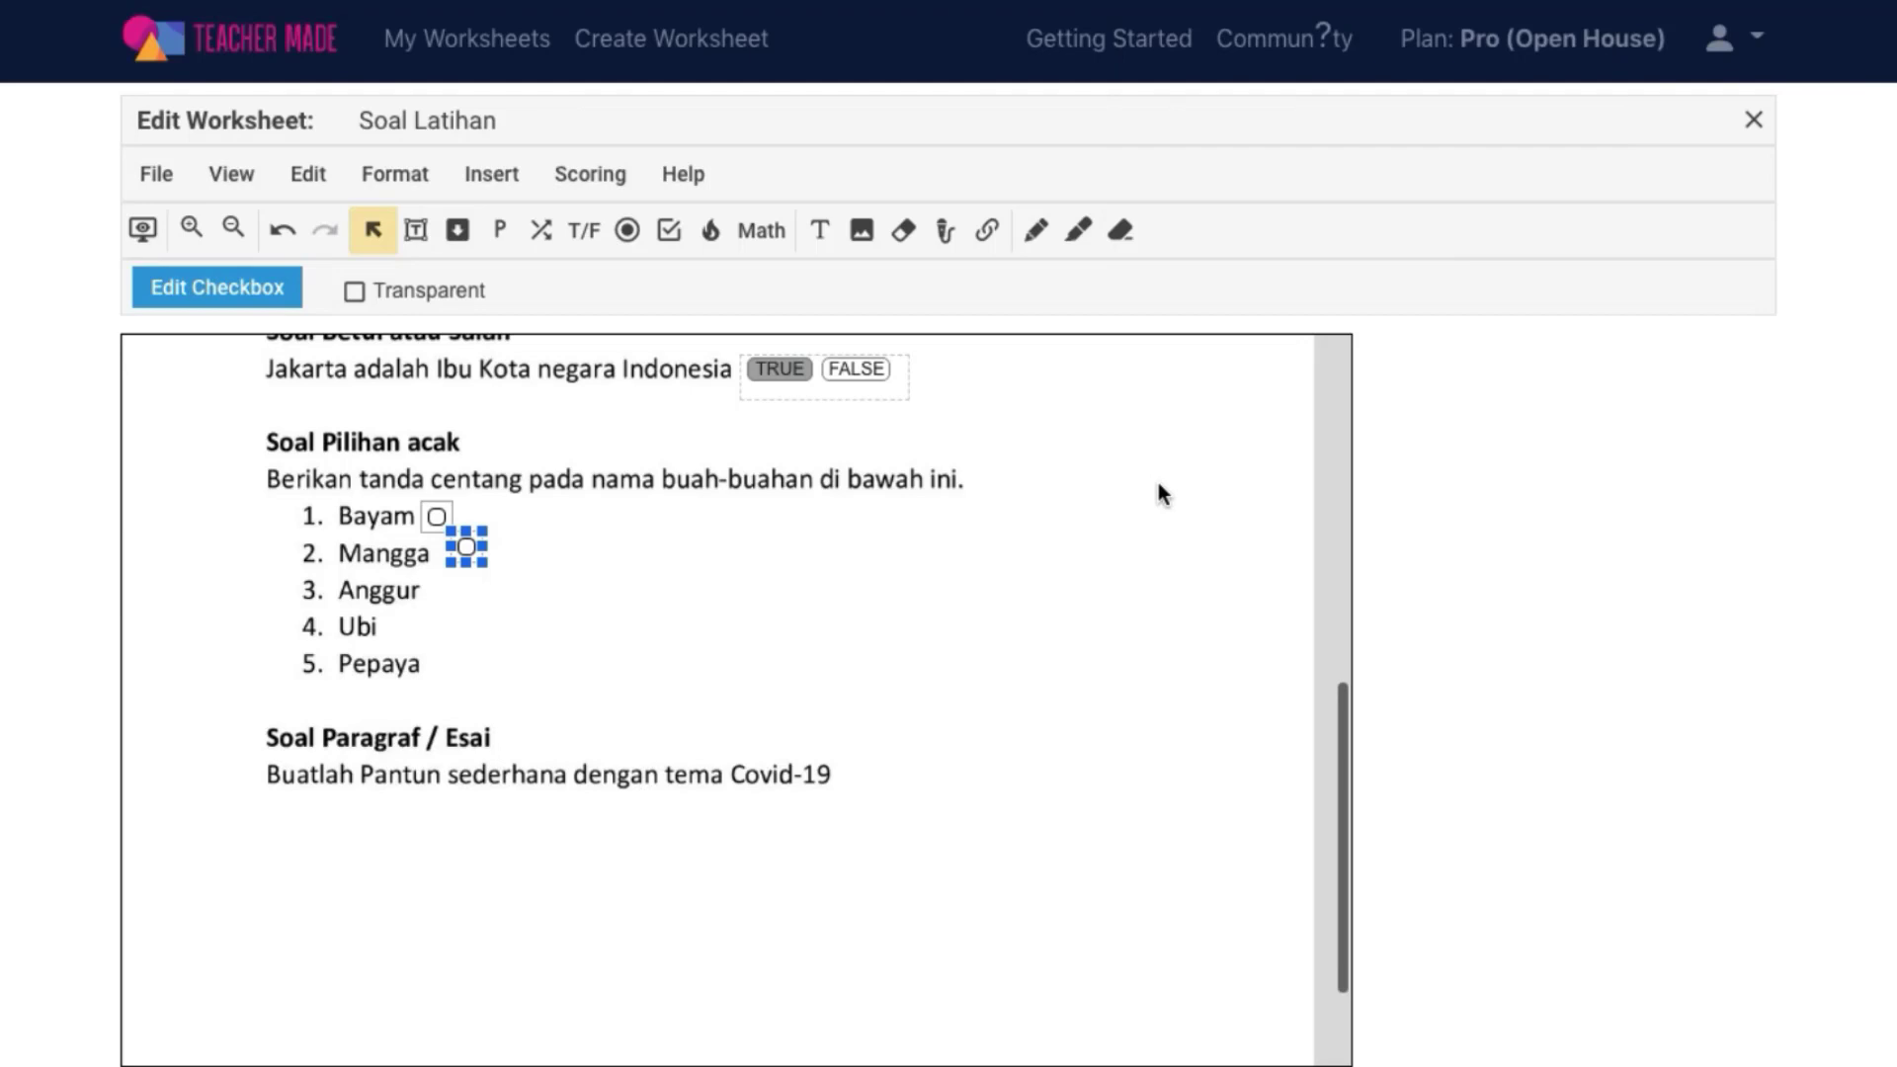
key("Down")
key("Down")
key("Down")
key("Left")
key("Left")
key("Left")
key("Left")
key("Left")
key("Left")
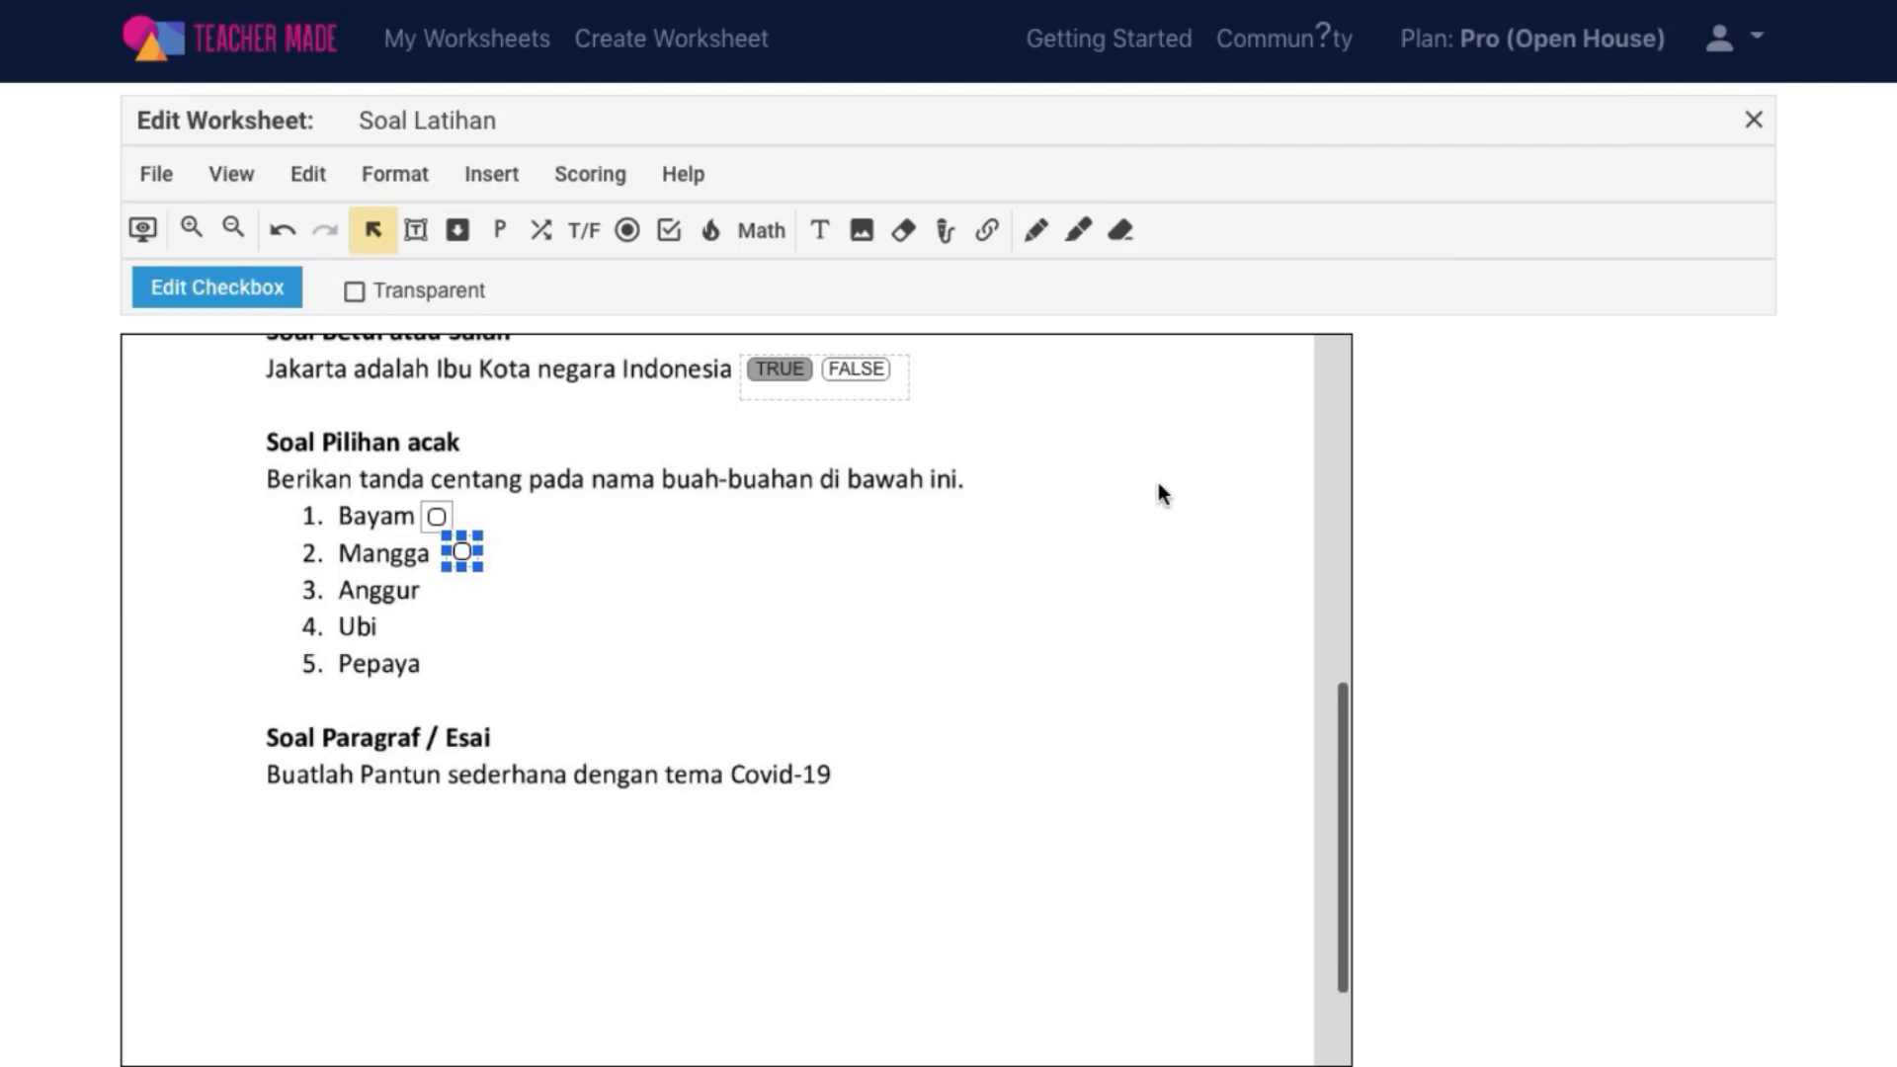
key("Left")
key("Left")
key("Left")
key("Left")
key("Left")
key("Down")
key("Down")
key("Down")
key("Left")
key("Left")
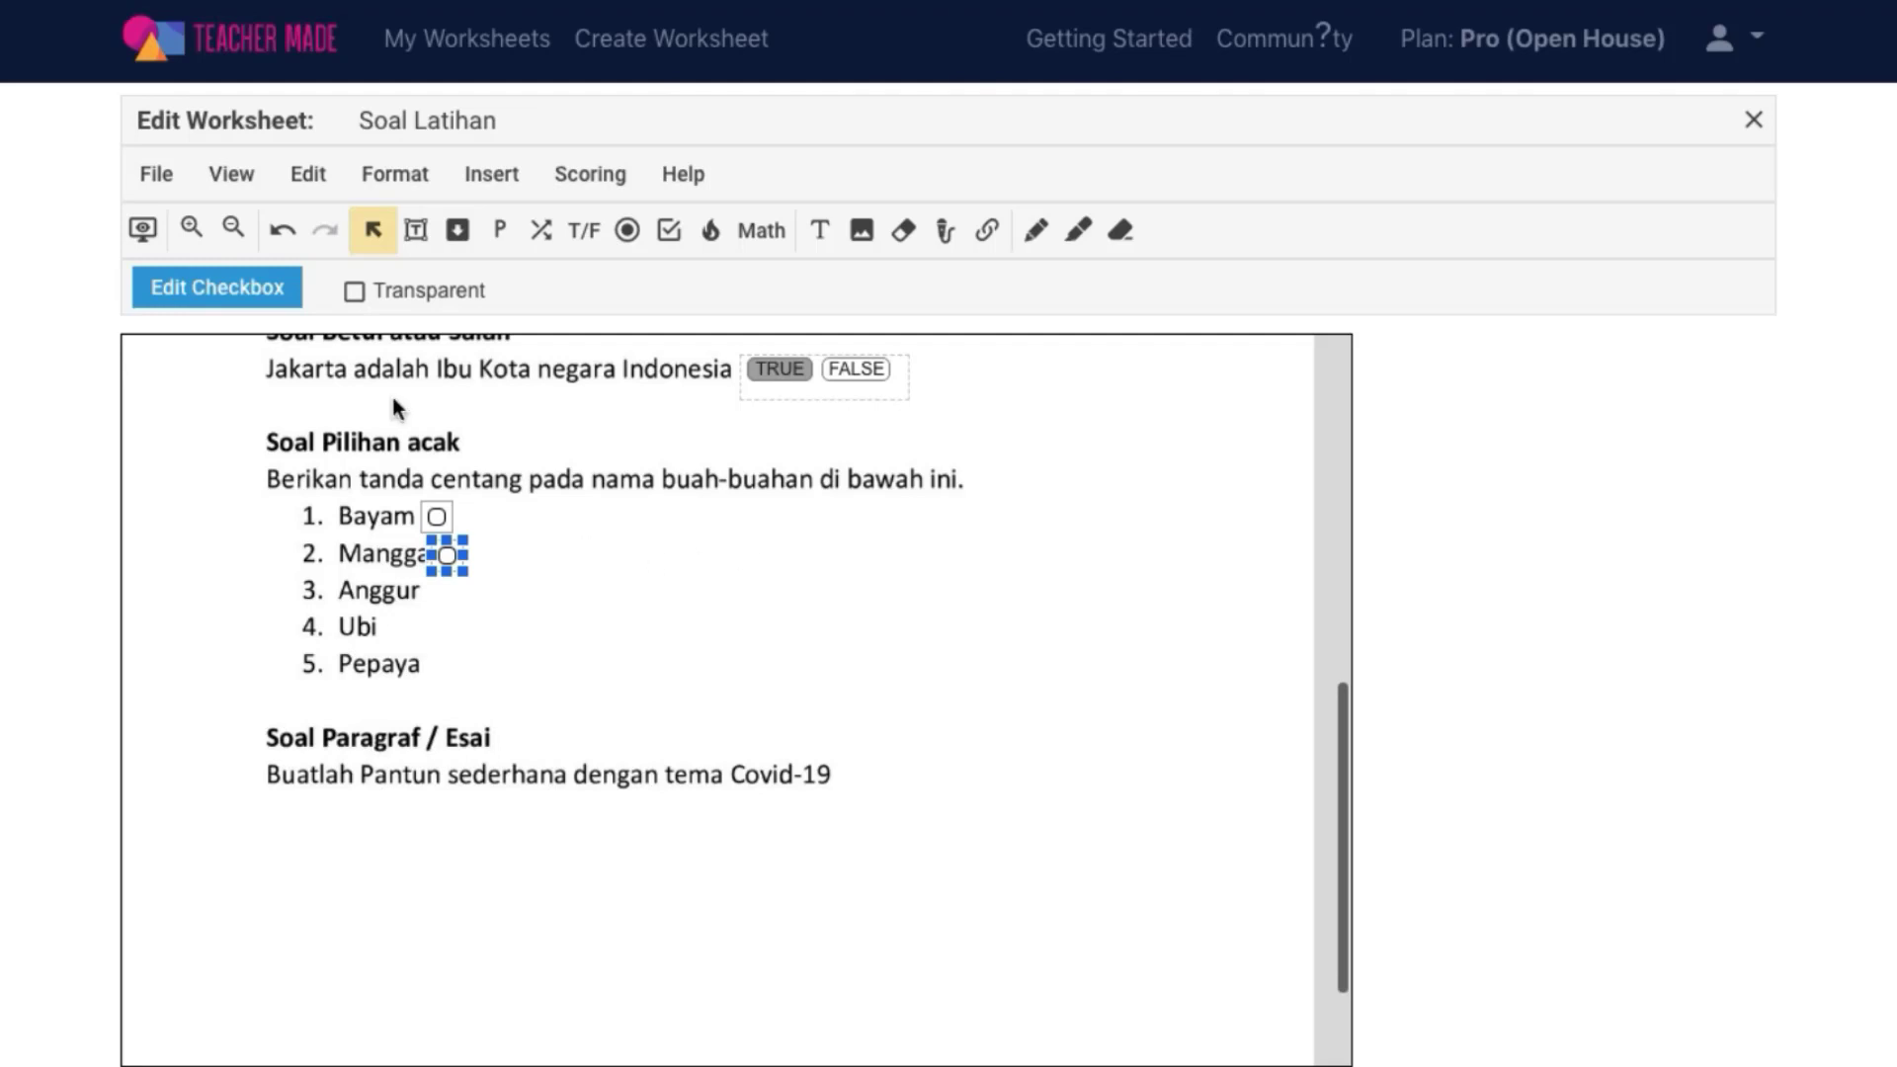
Save the Mangga checkbox with 1 point, and change the number of points for the Bayam checkbox
left_click(249, 286)
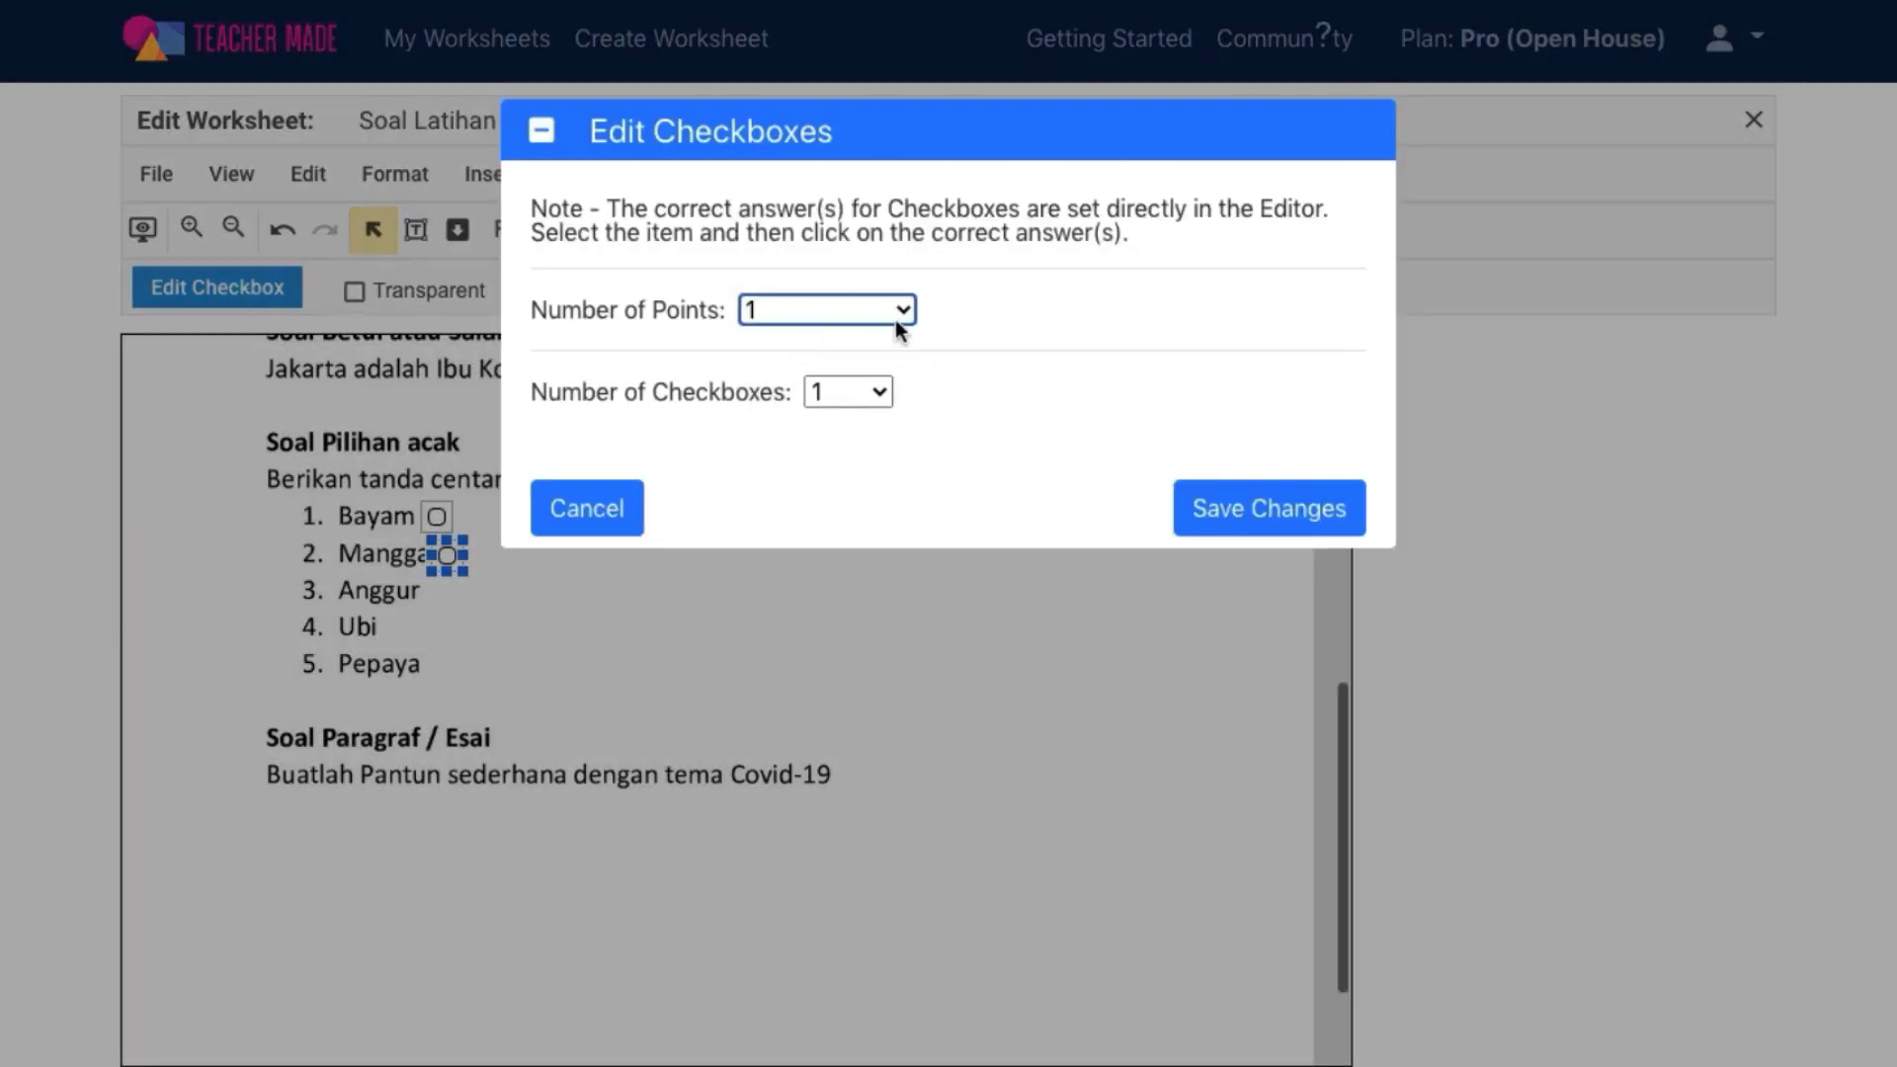
left_click(1248, 516)
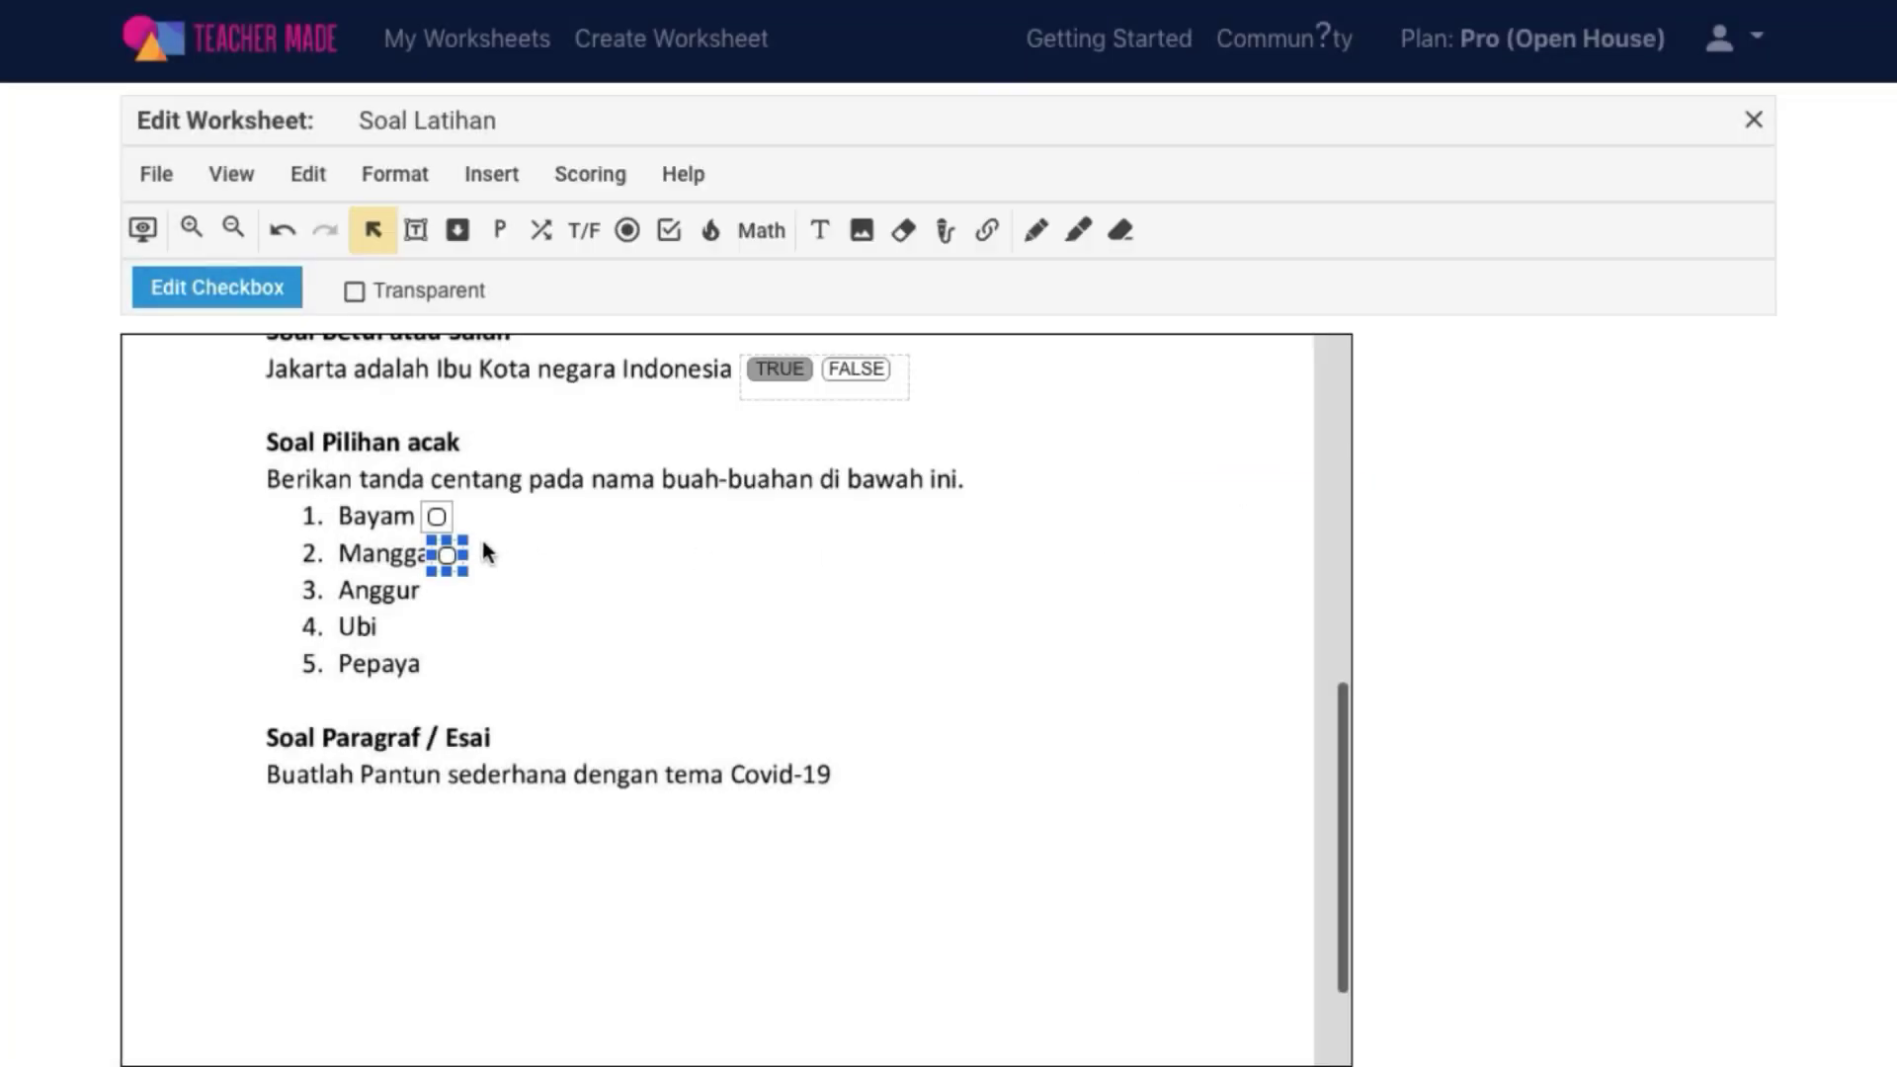
left_click(436, 517)
left_click(259, 296)
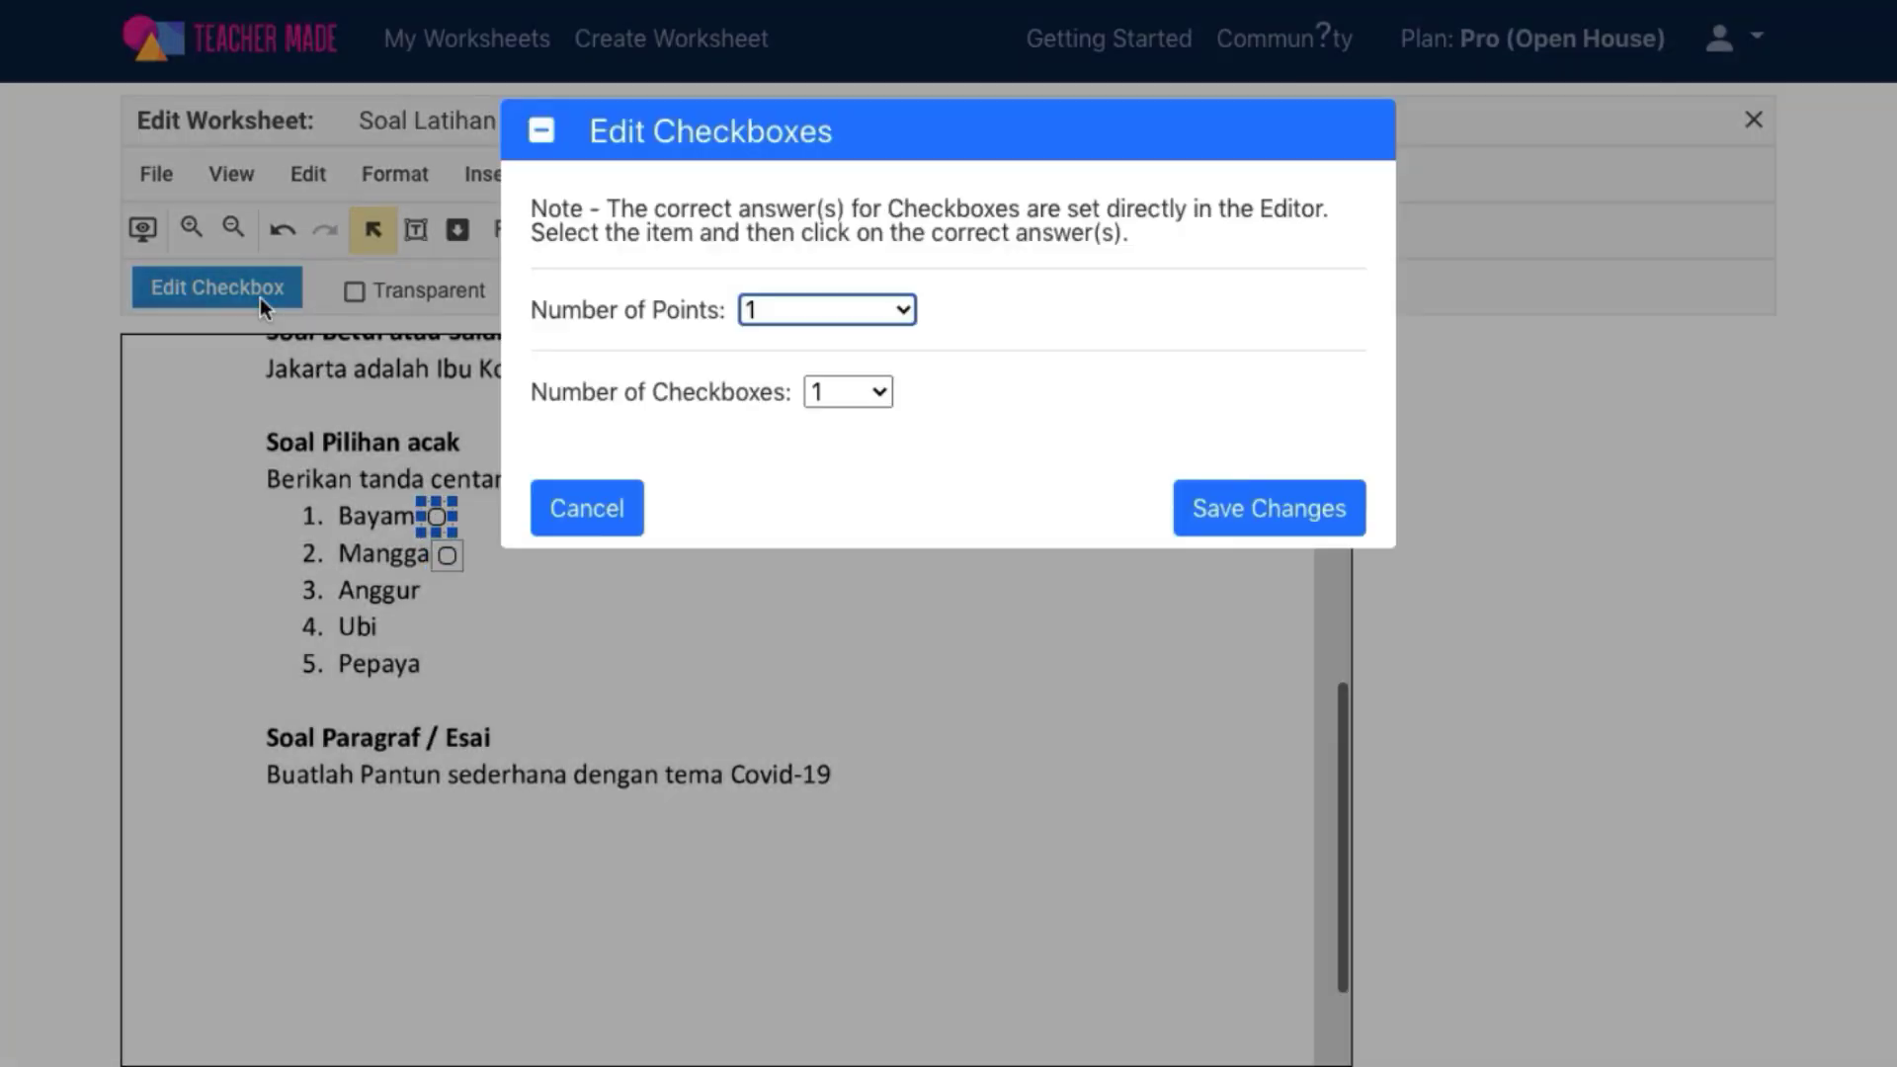
left_click(885, 310)
left_click(810, 281)
left_click(1240, 499)
left_click(1267, 592)
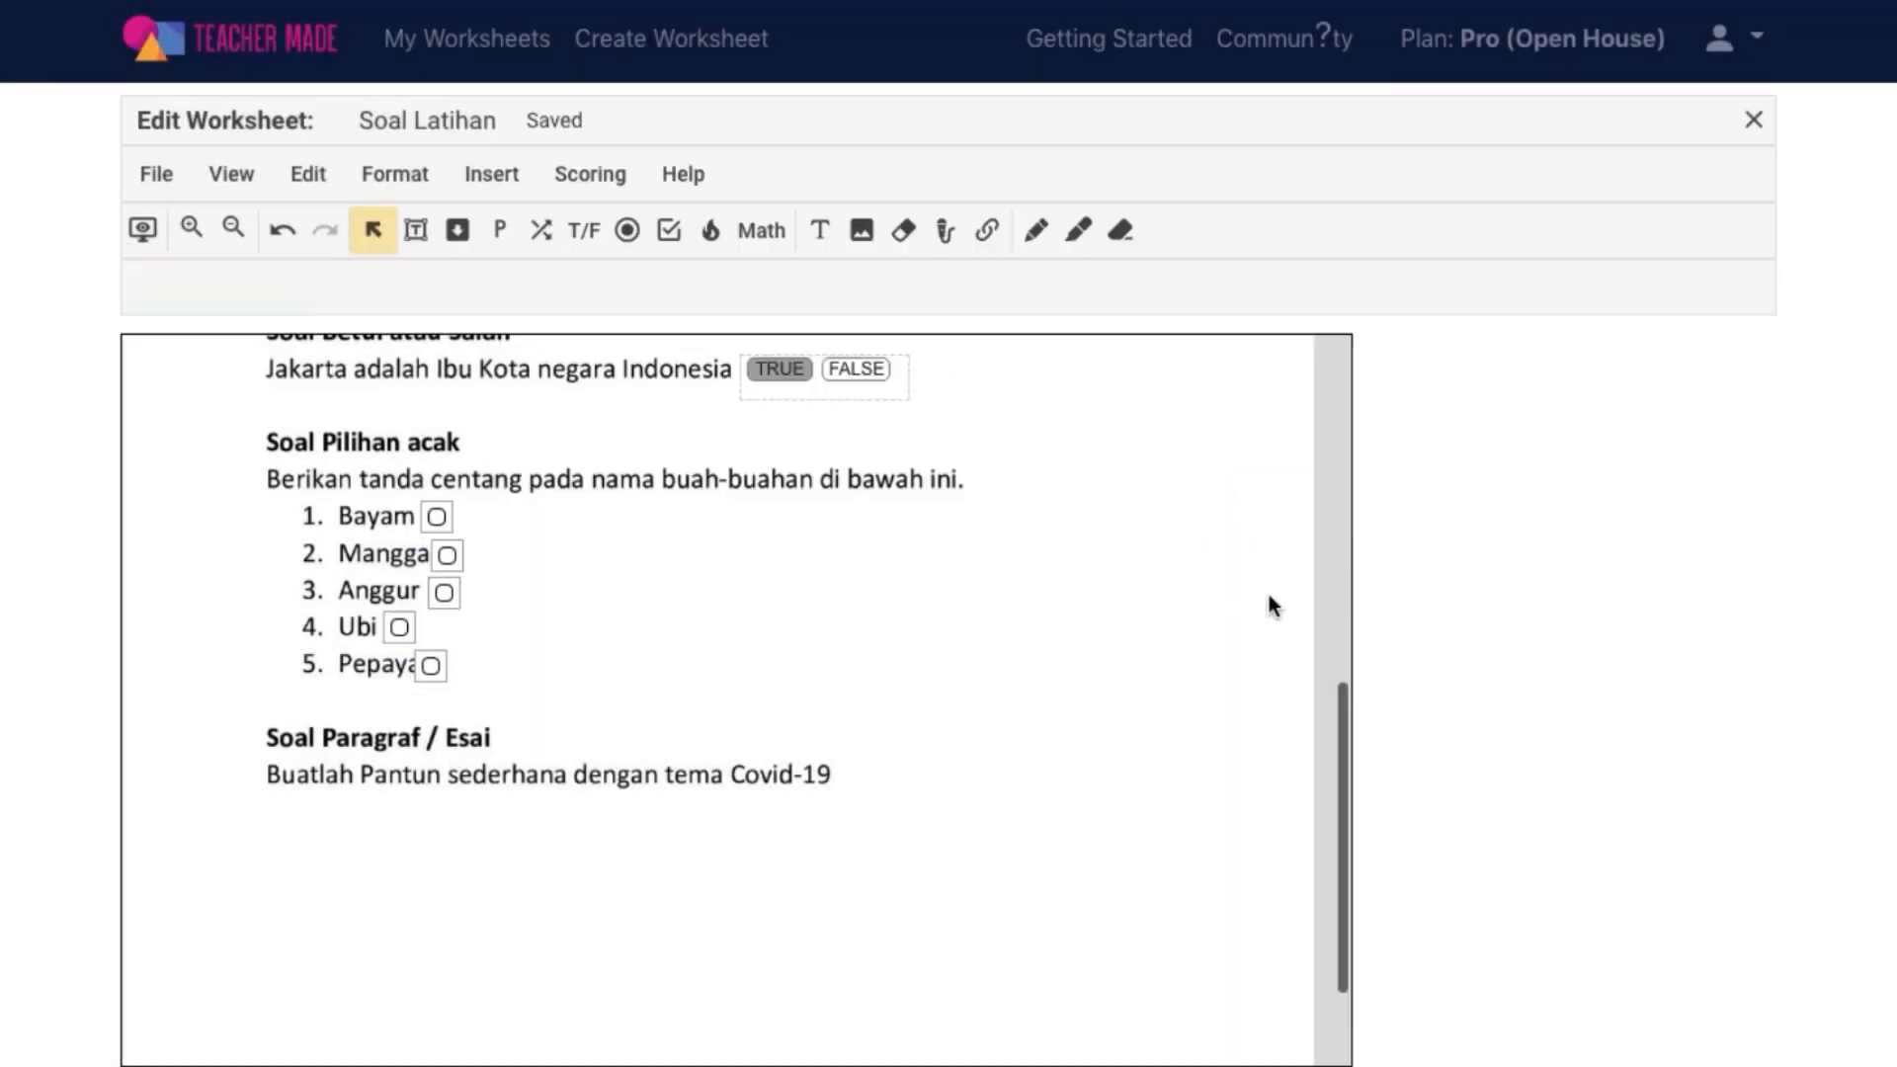
Shift the checkbox of option 5, Pepaya, slightly so it no longer covers the word
left_click(432, 665)
left_click_drag(442, 665, 447, 665)
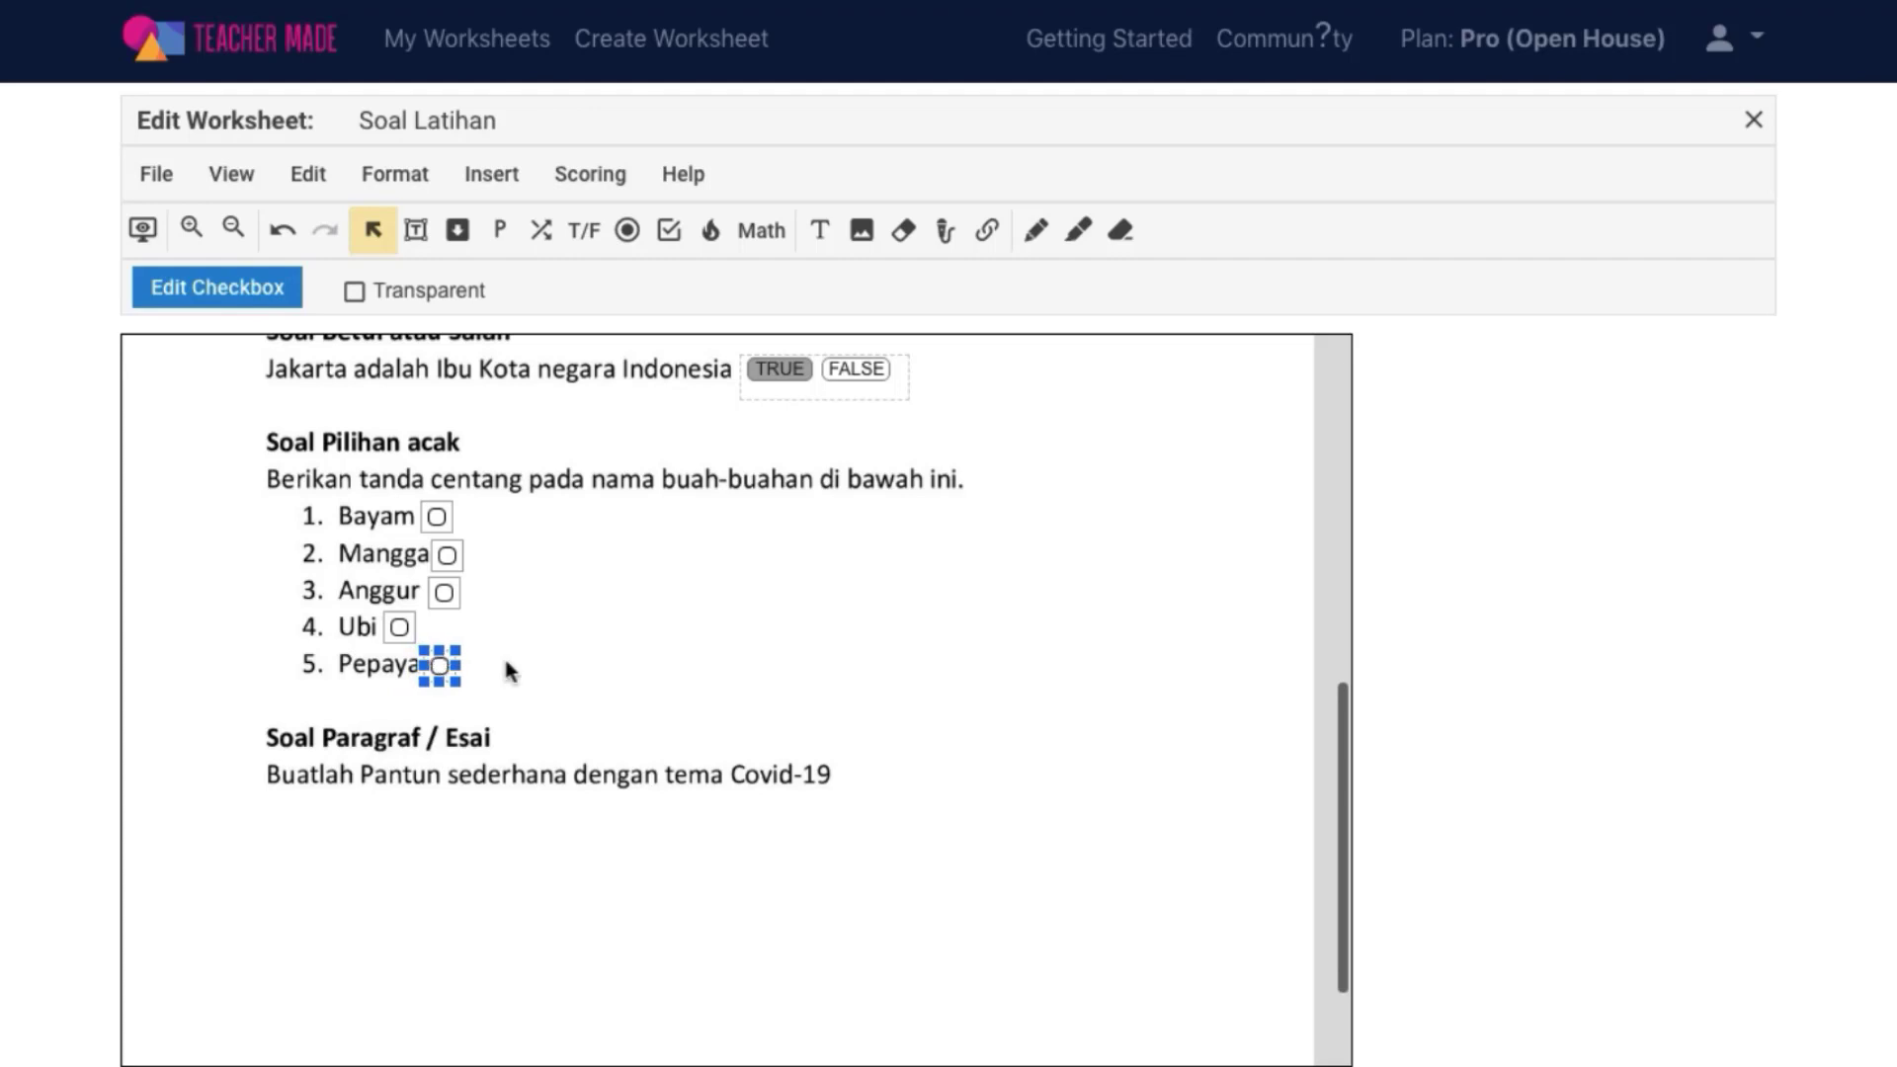
left_click(721, 679)
Review the answer fields from Soal Pilihan Ganda down to the Soal Paragraf / Esai question
scroll(721, 681, "up", 6)
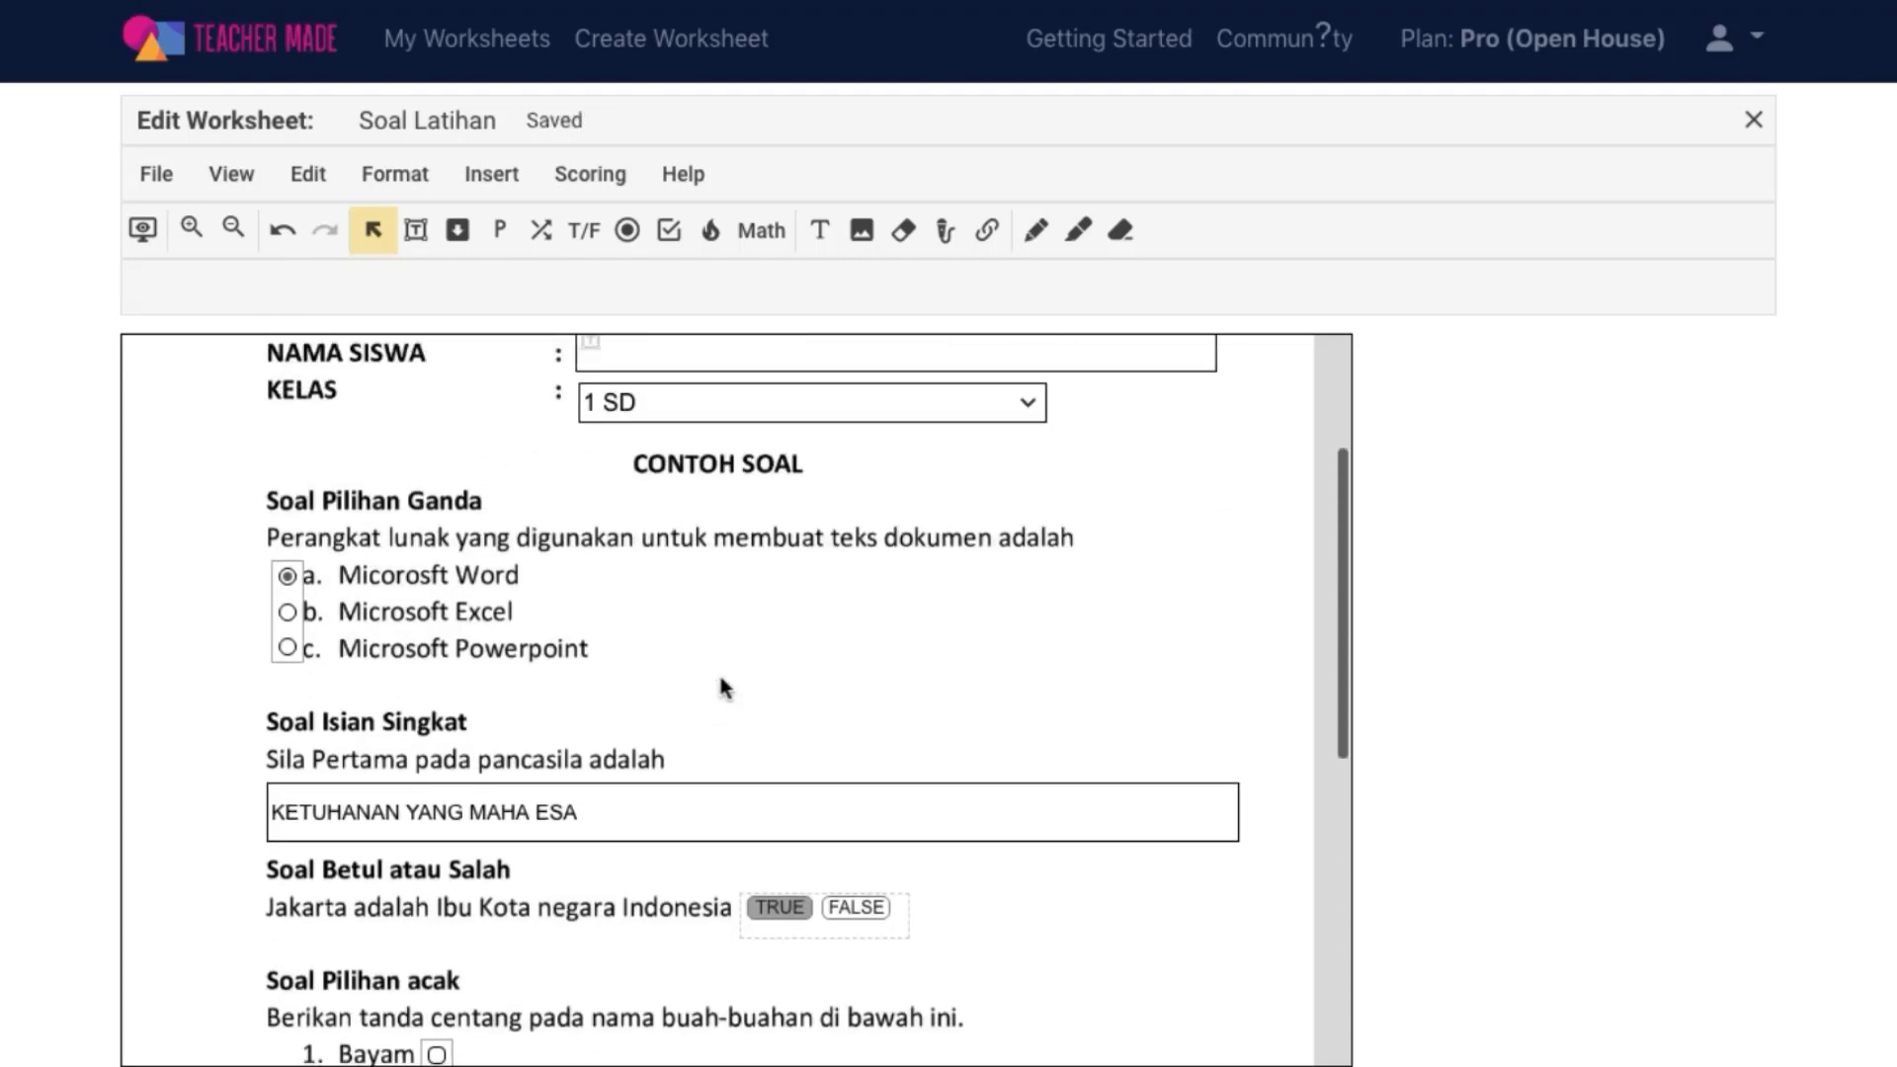
scroll(722, 682, "down", 2)
scroll(726, 686, "down", 1)
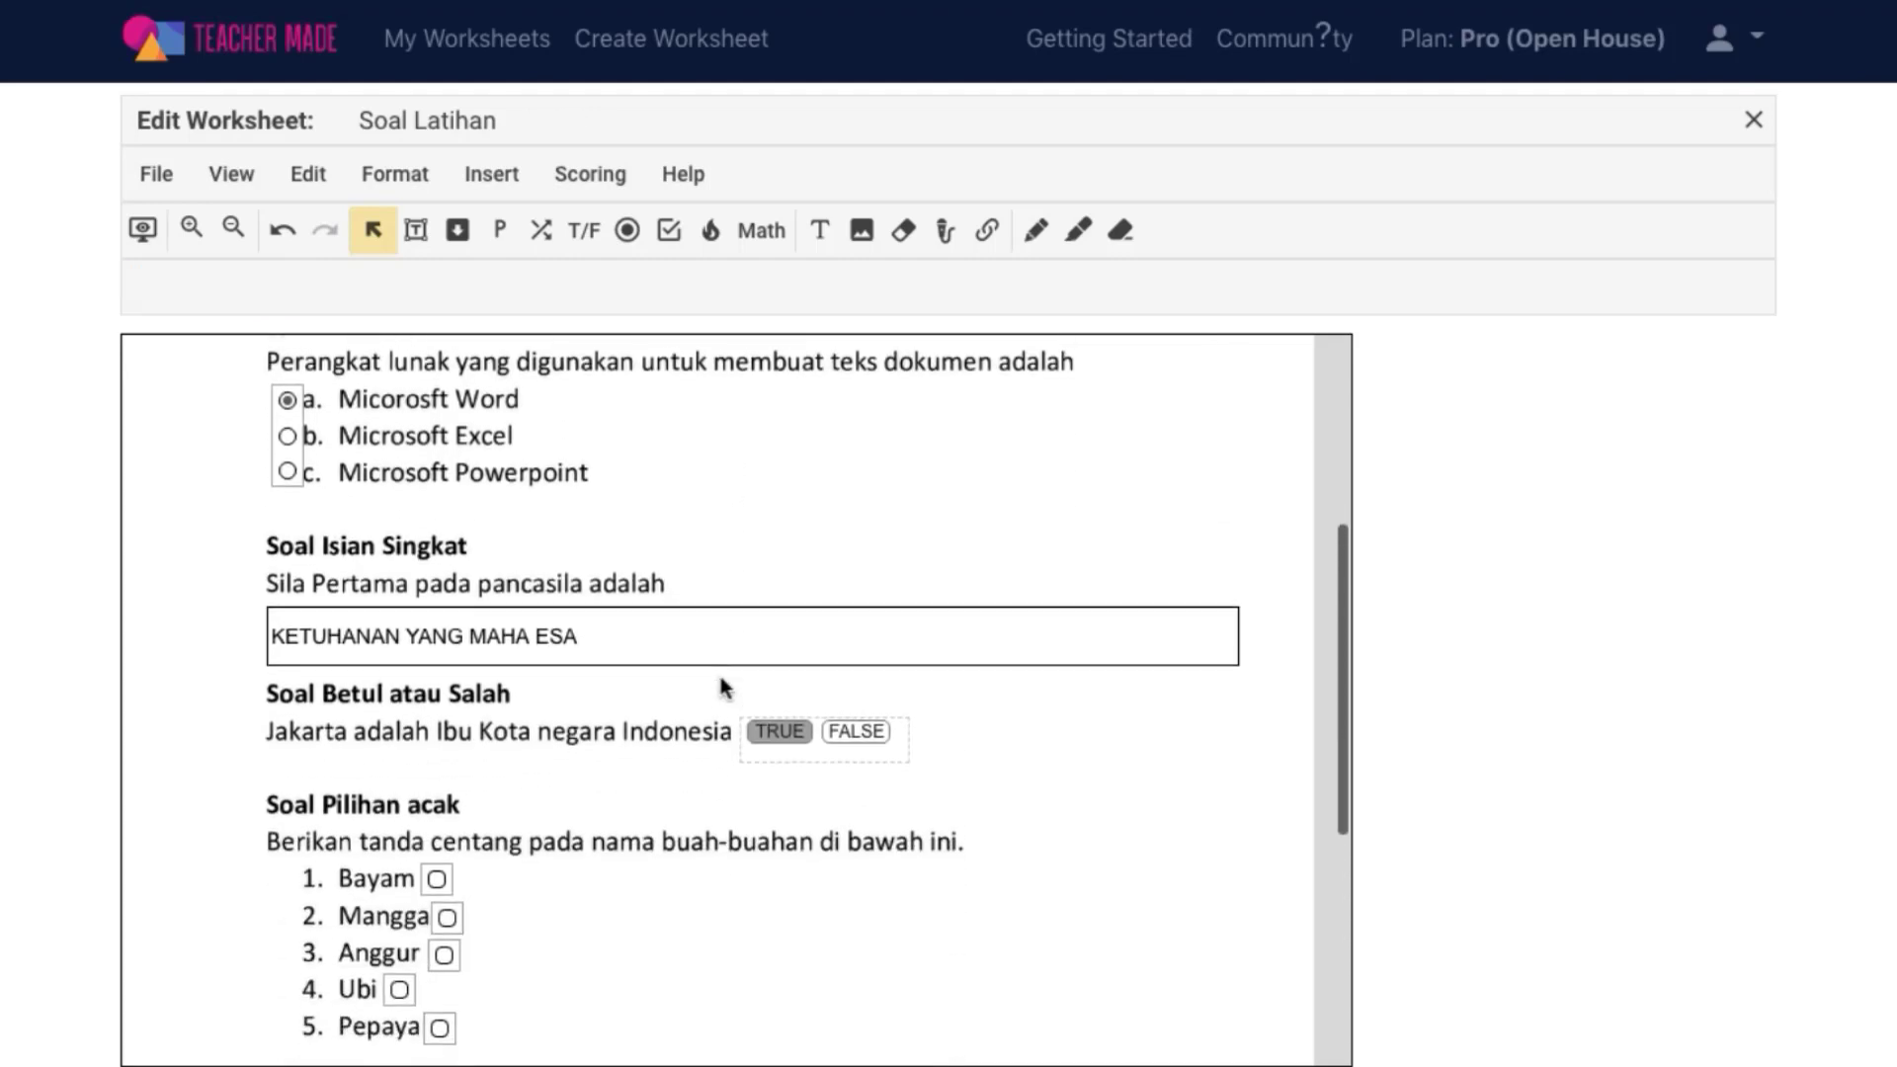
scroll(724, 686, "down", 3)
scroll(725, 685, "down", 3)
scroll(726, 689, "up", 1)
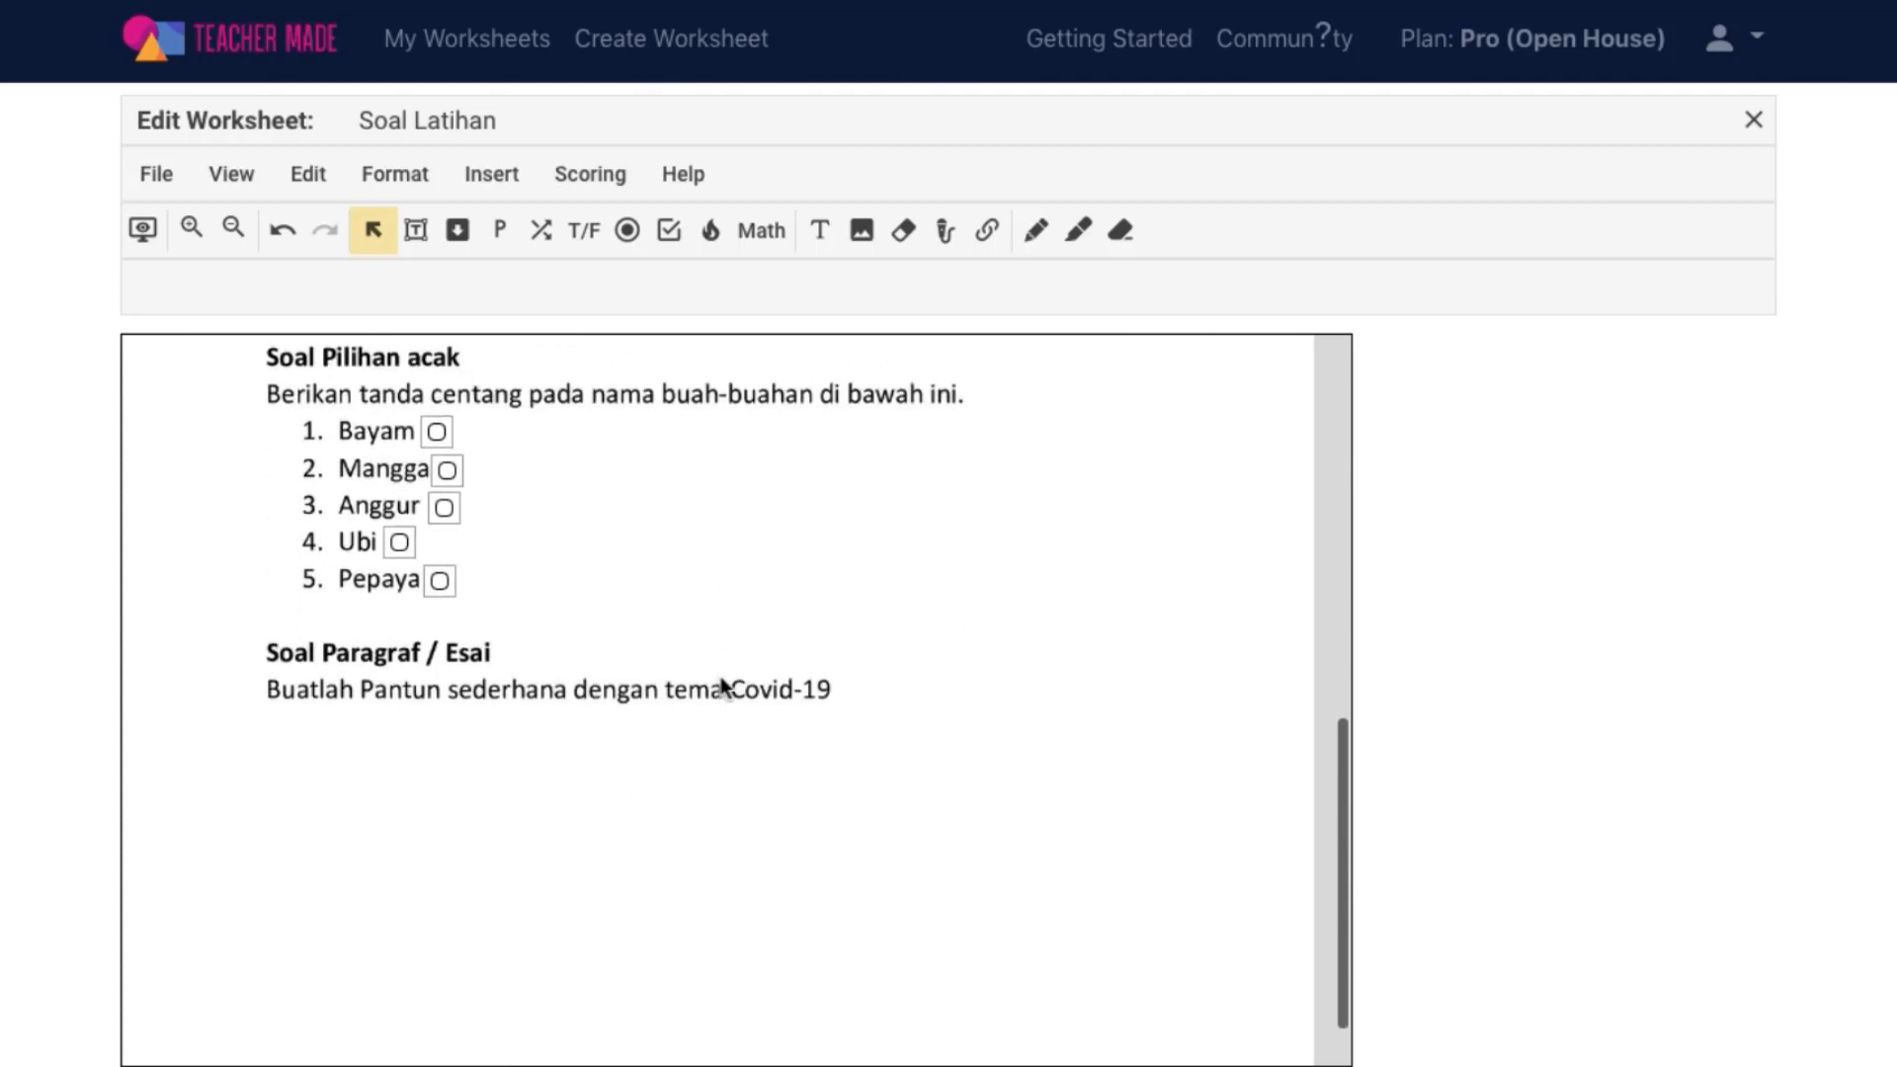
scroll(722, 685, "down", 1)
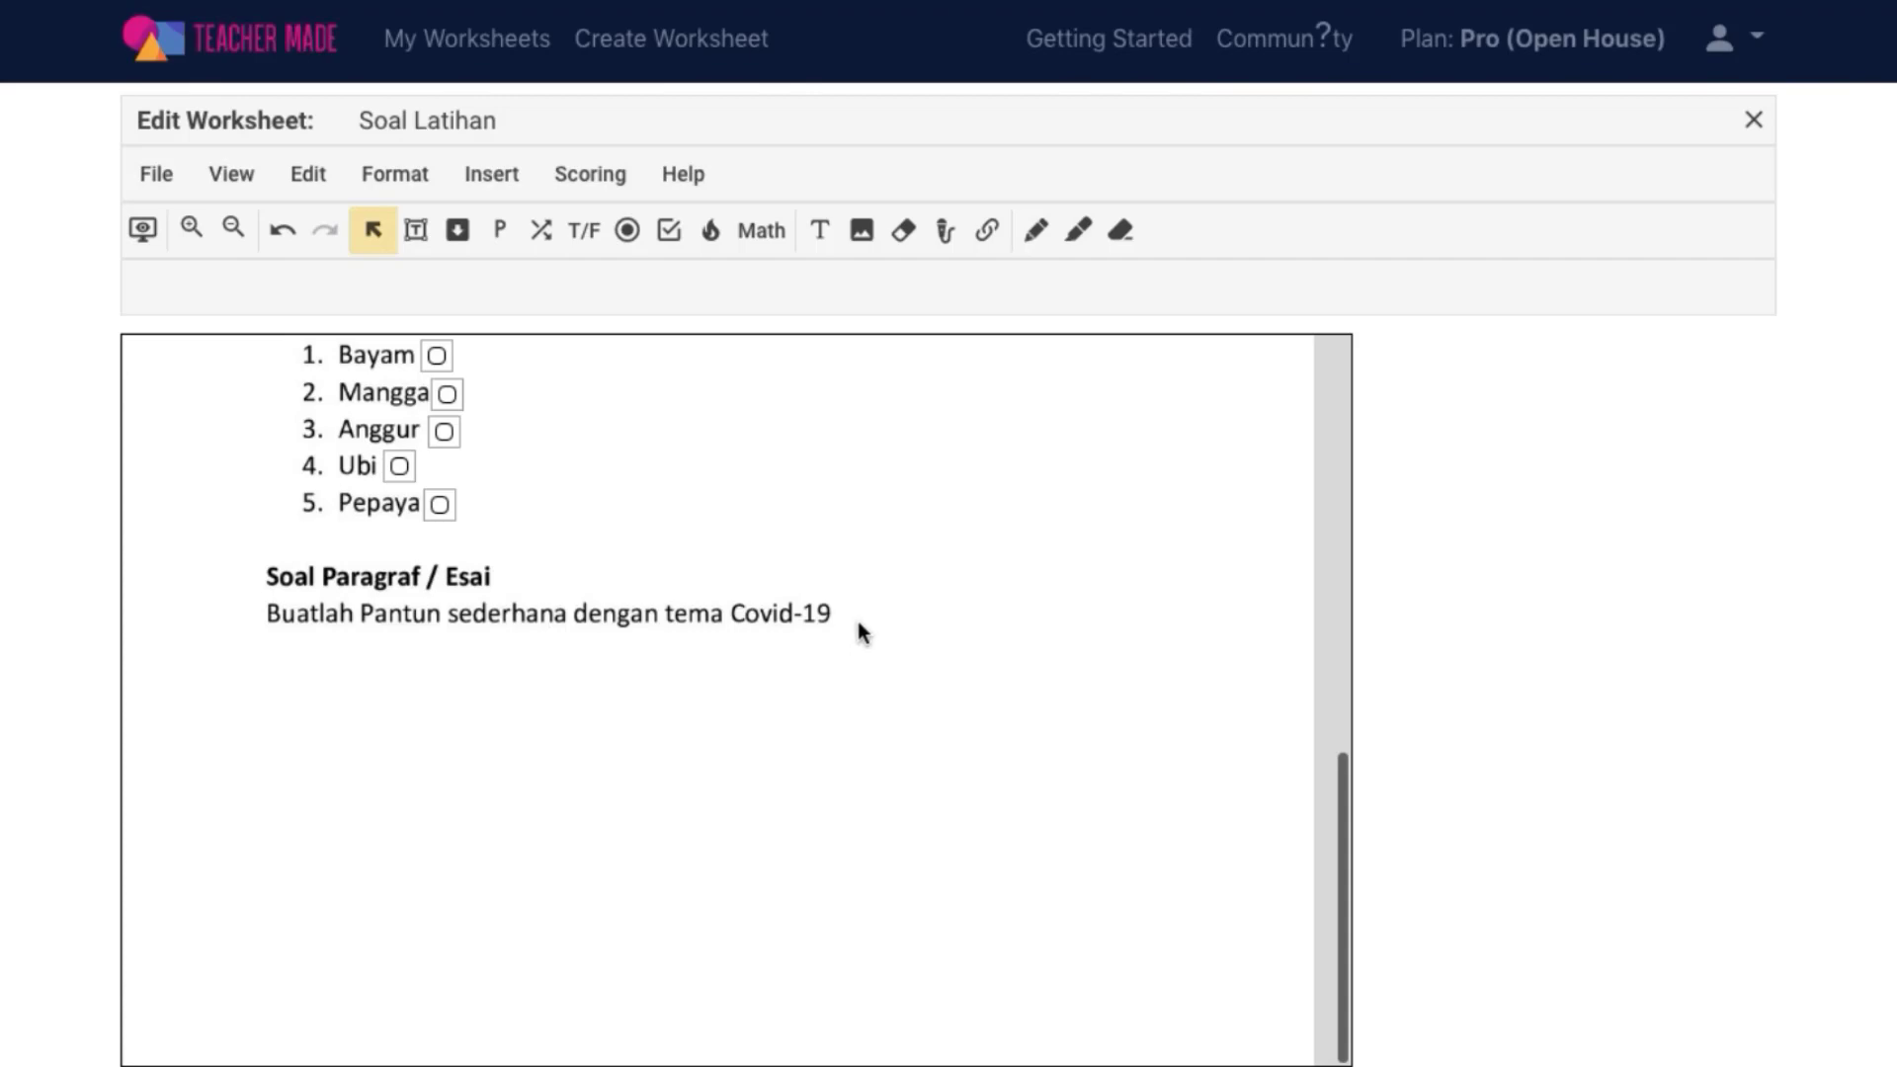
Add a large open answer field below the Covid-19 pantun question and save it with blank starter text
left_click(499, 234)
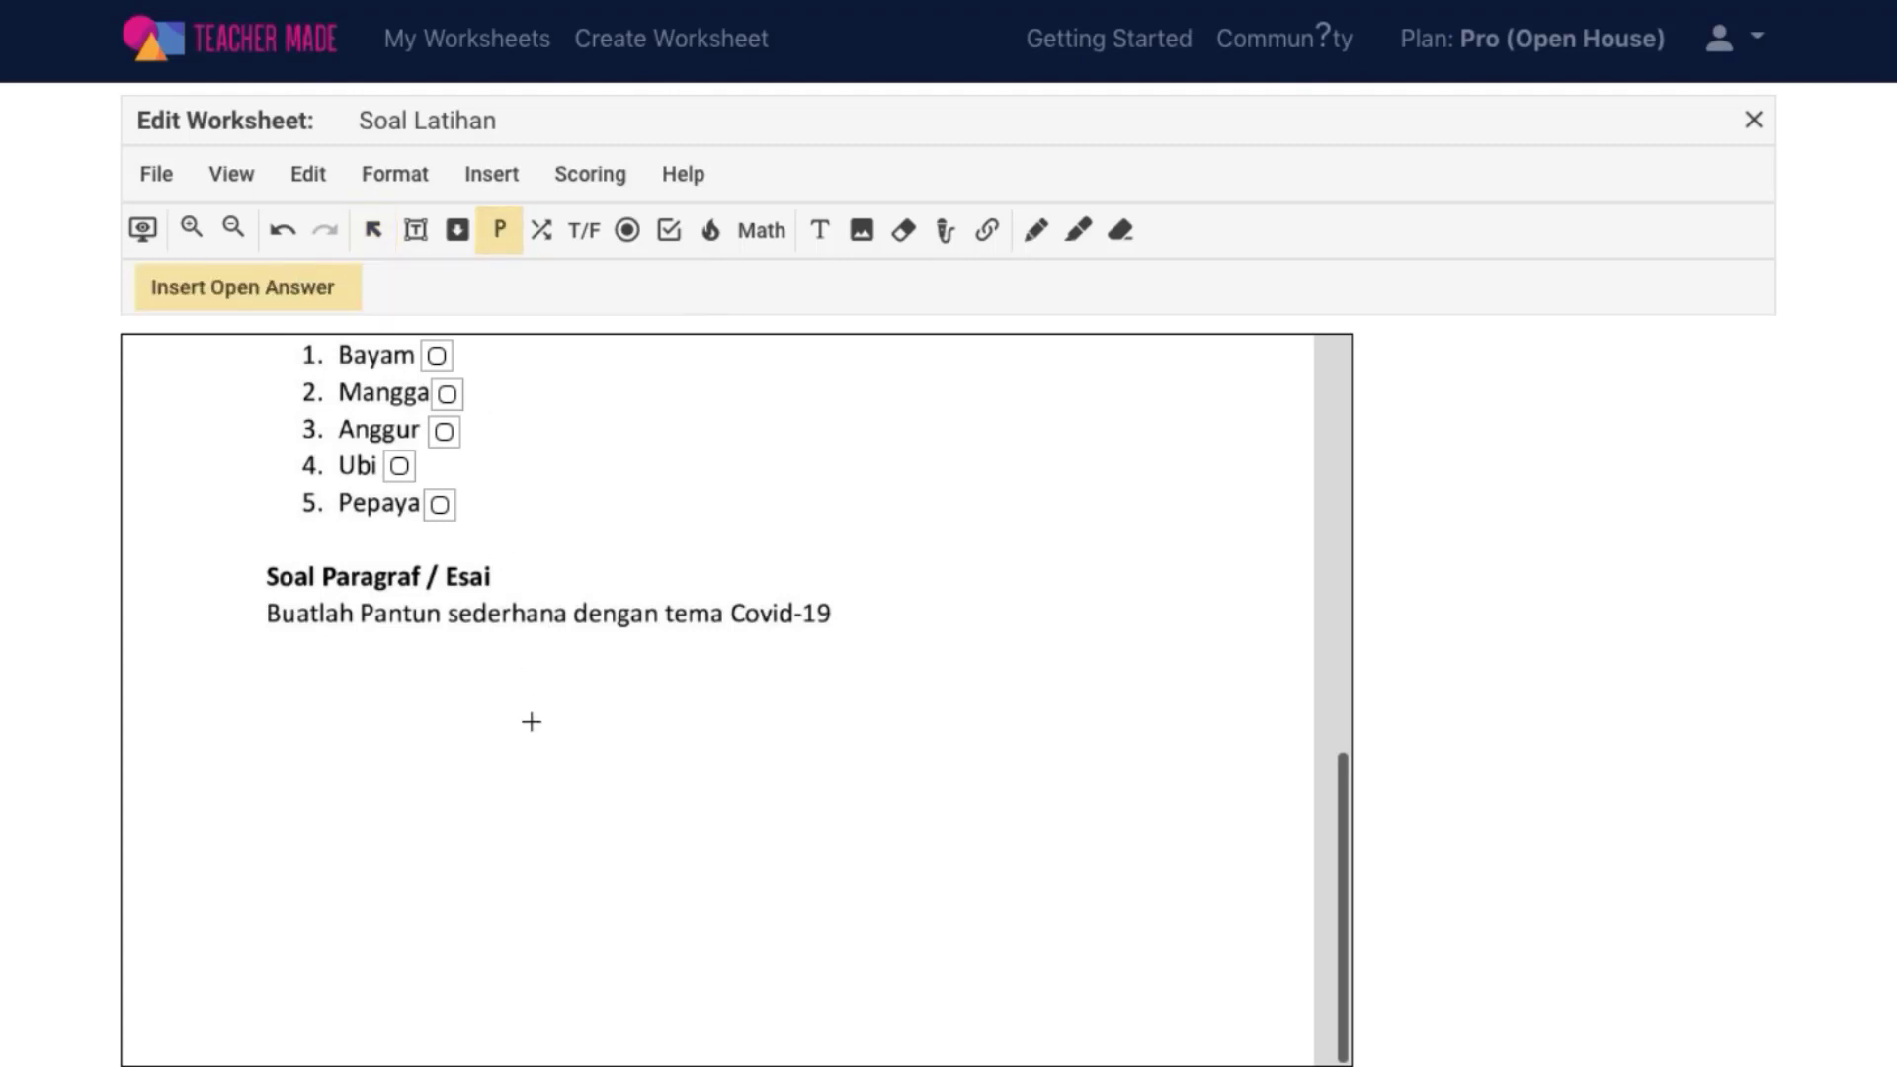
left_click_drag(264, 656, 1236, 1032)
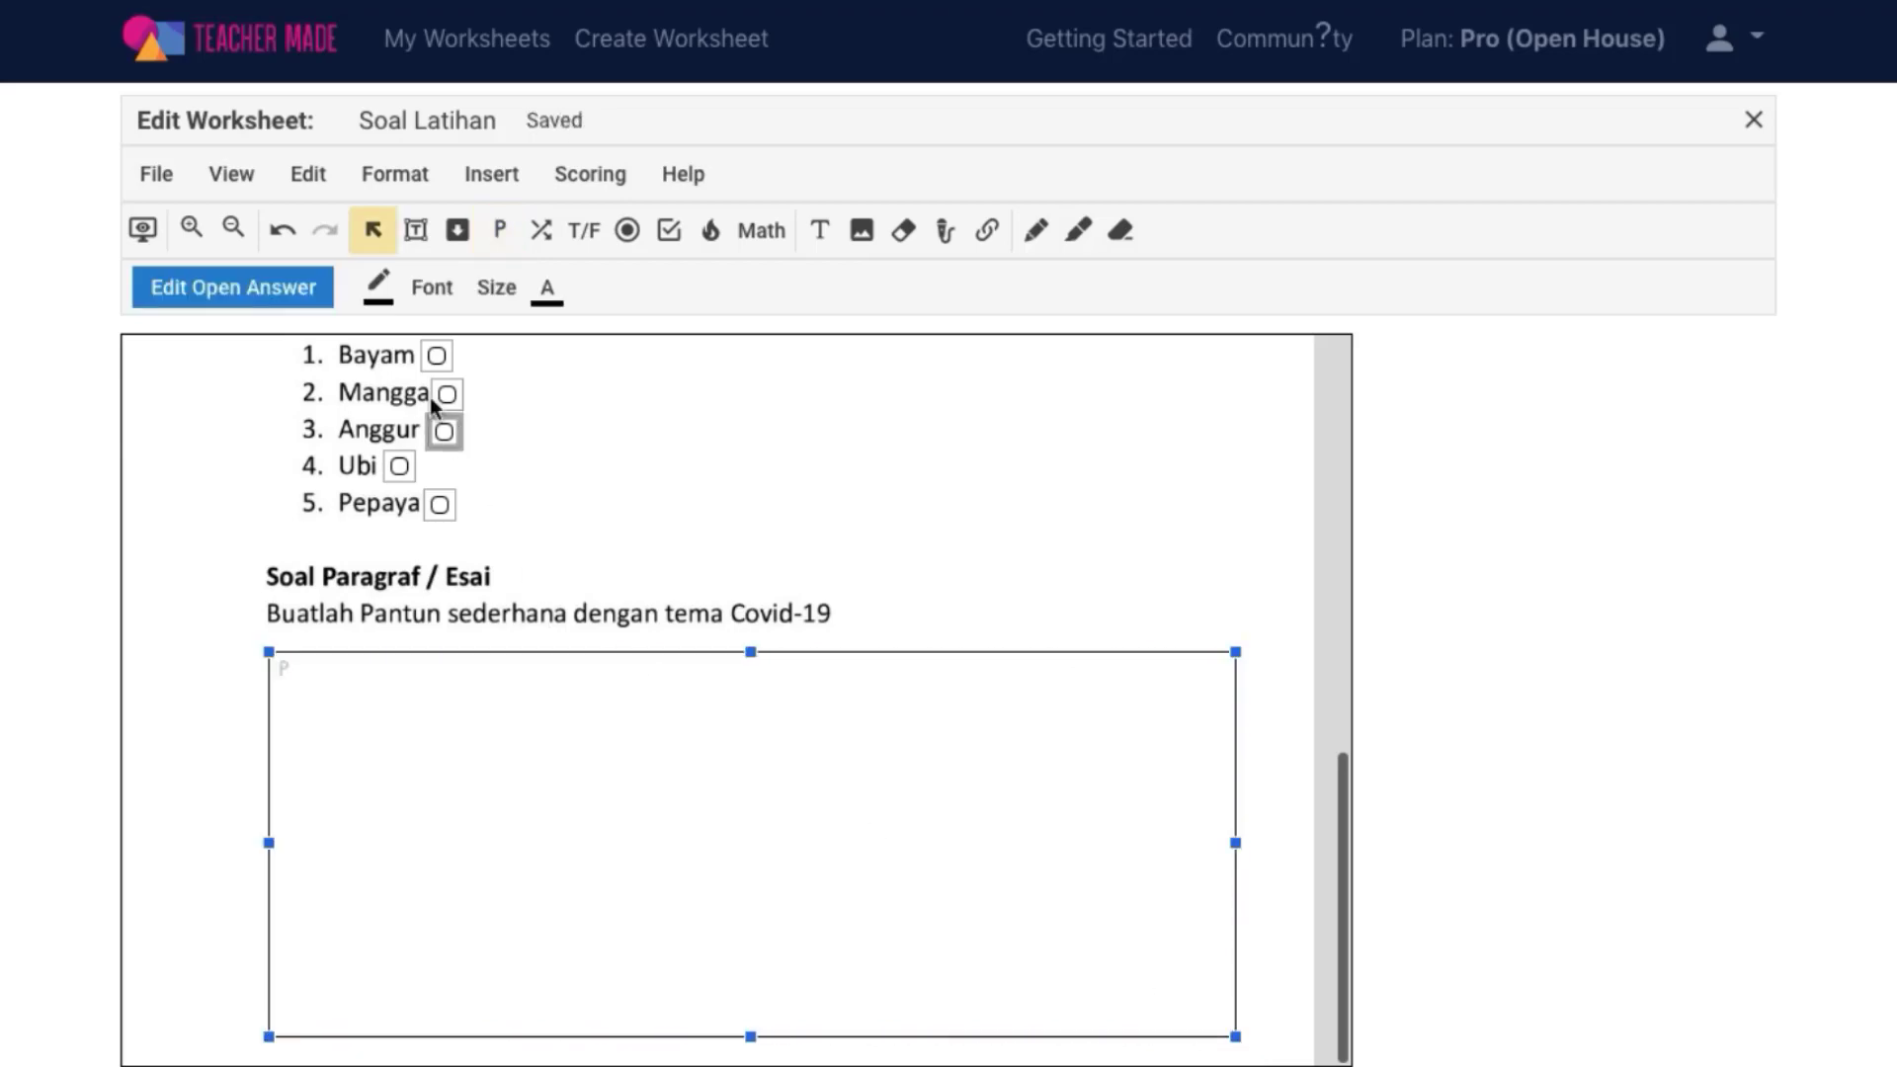
left_click(314, 306)
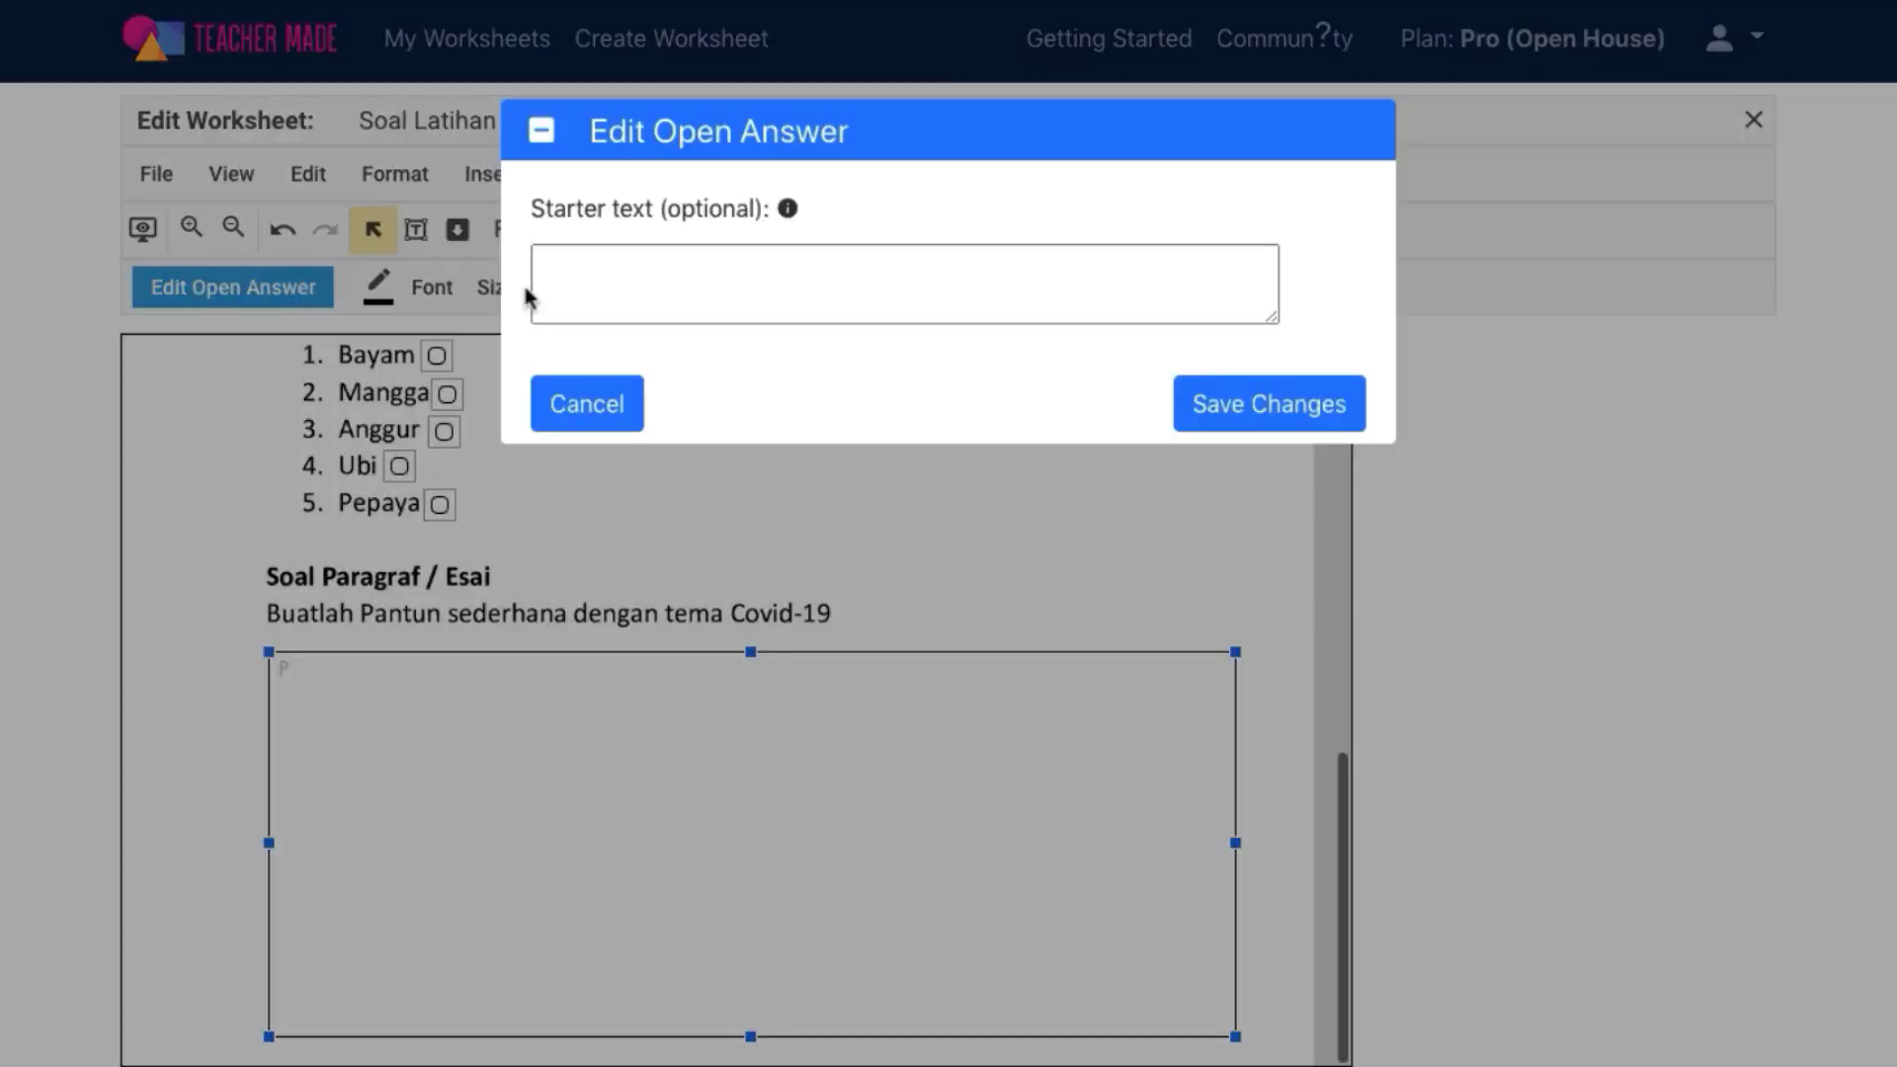
left_click(661, 264)
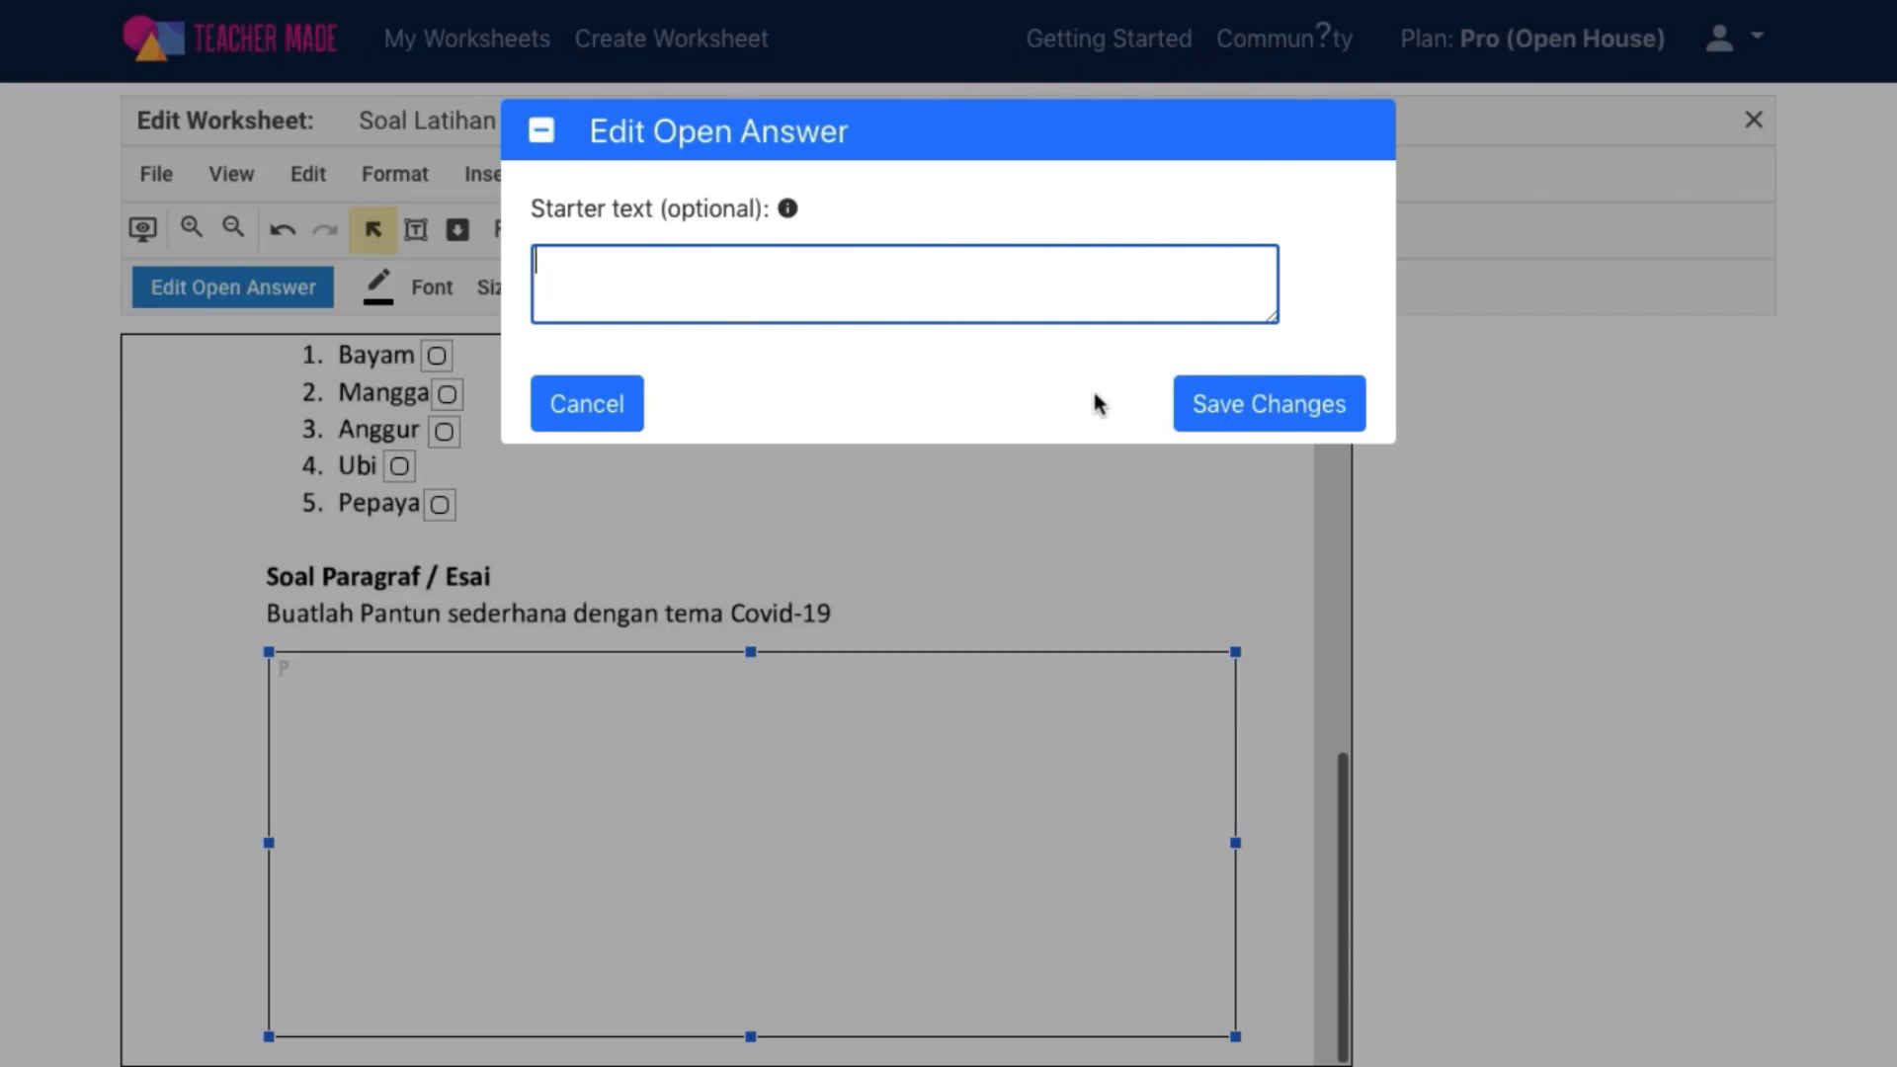
left_click(1218, 427)
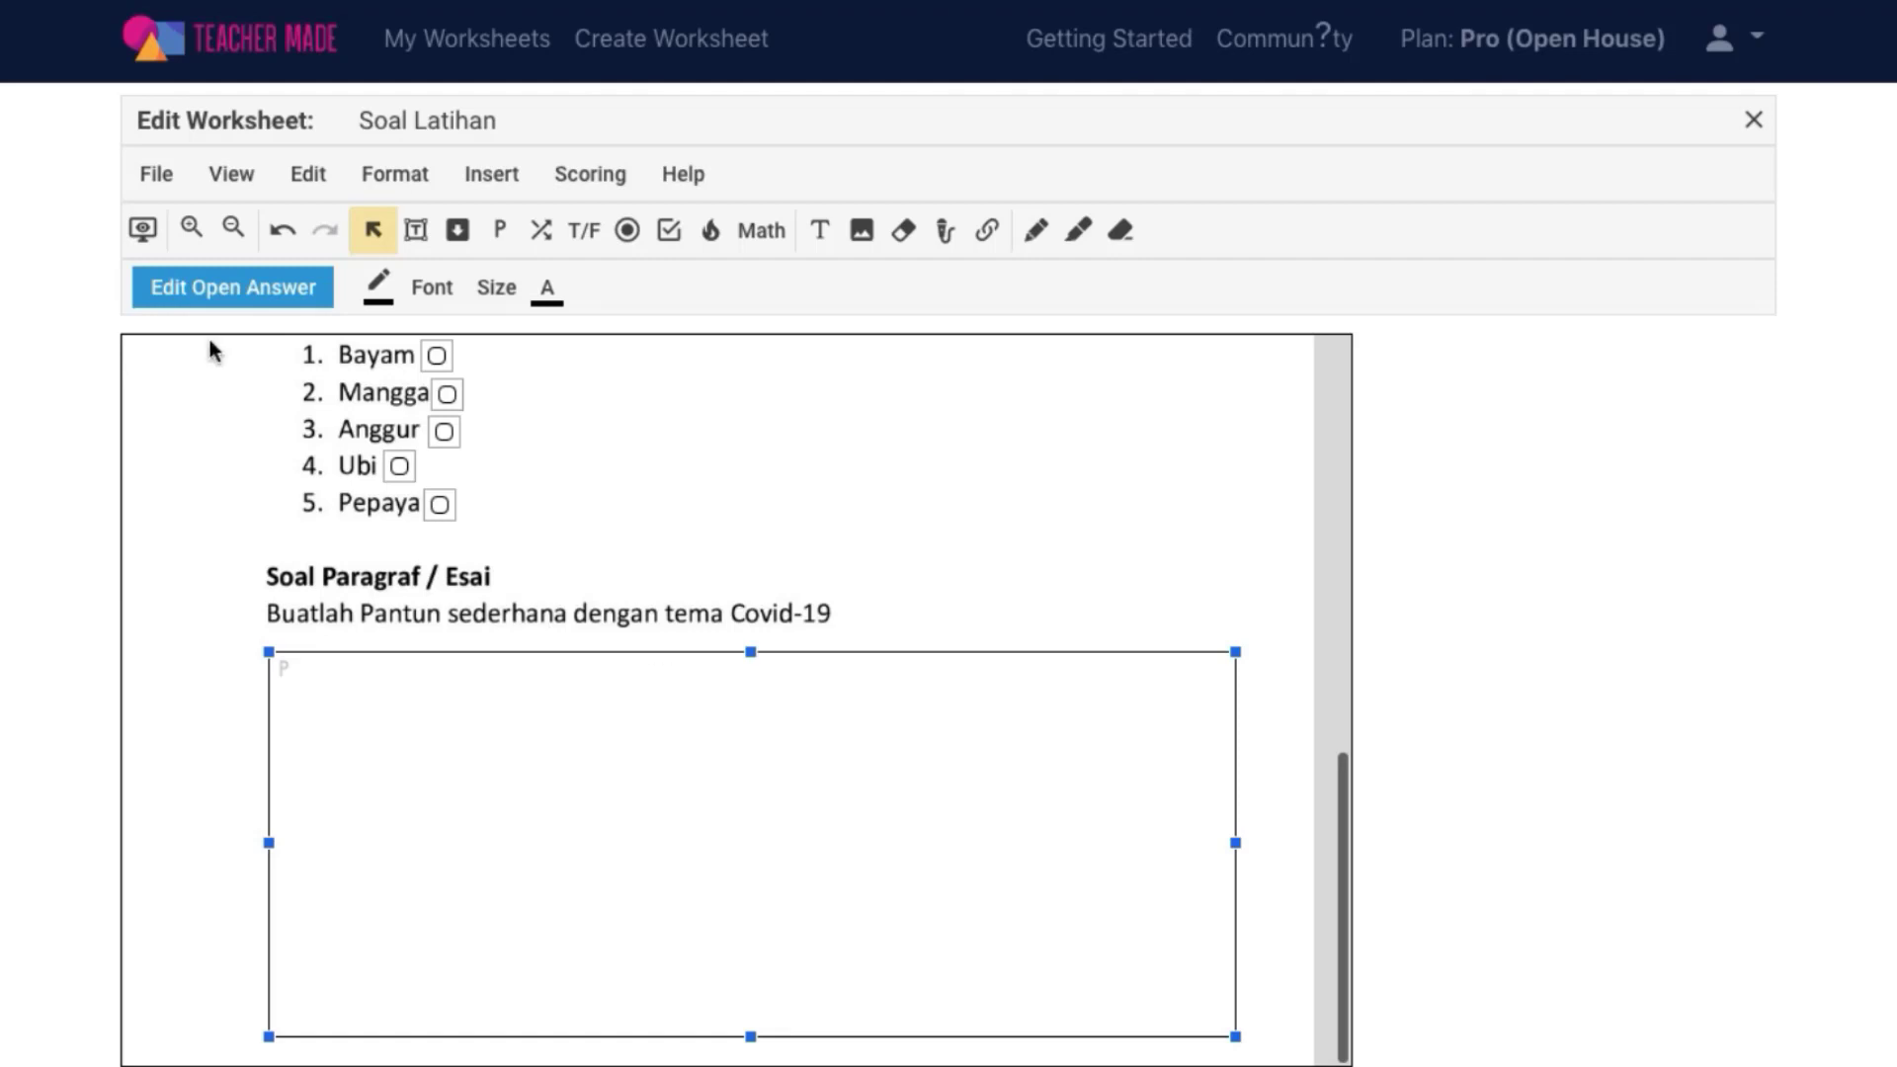
left_click(231, 301)
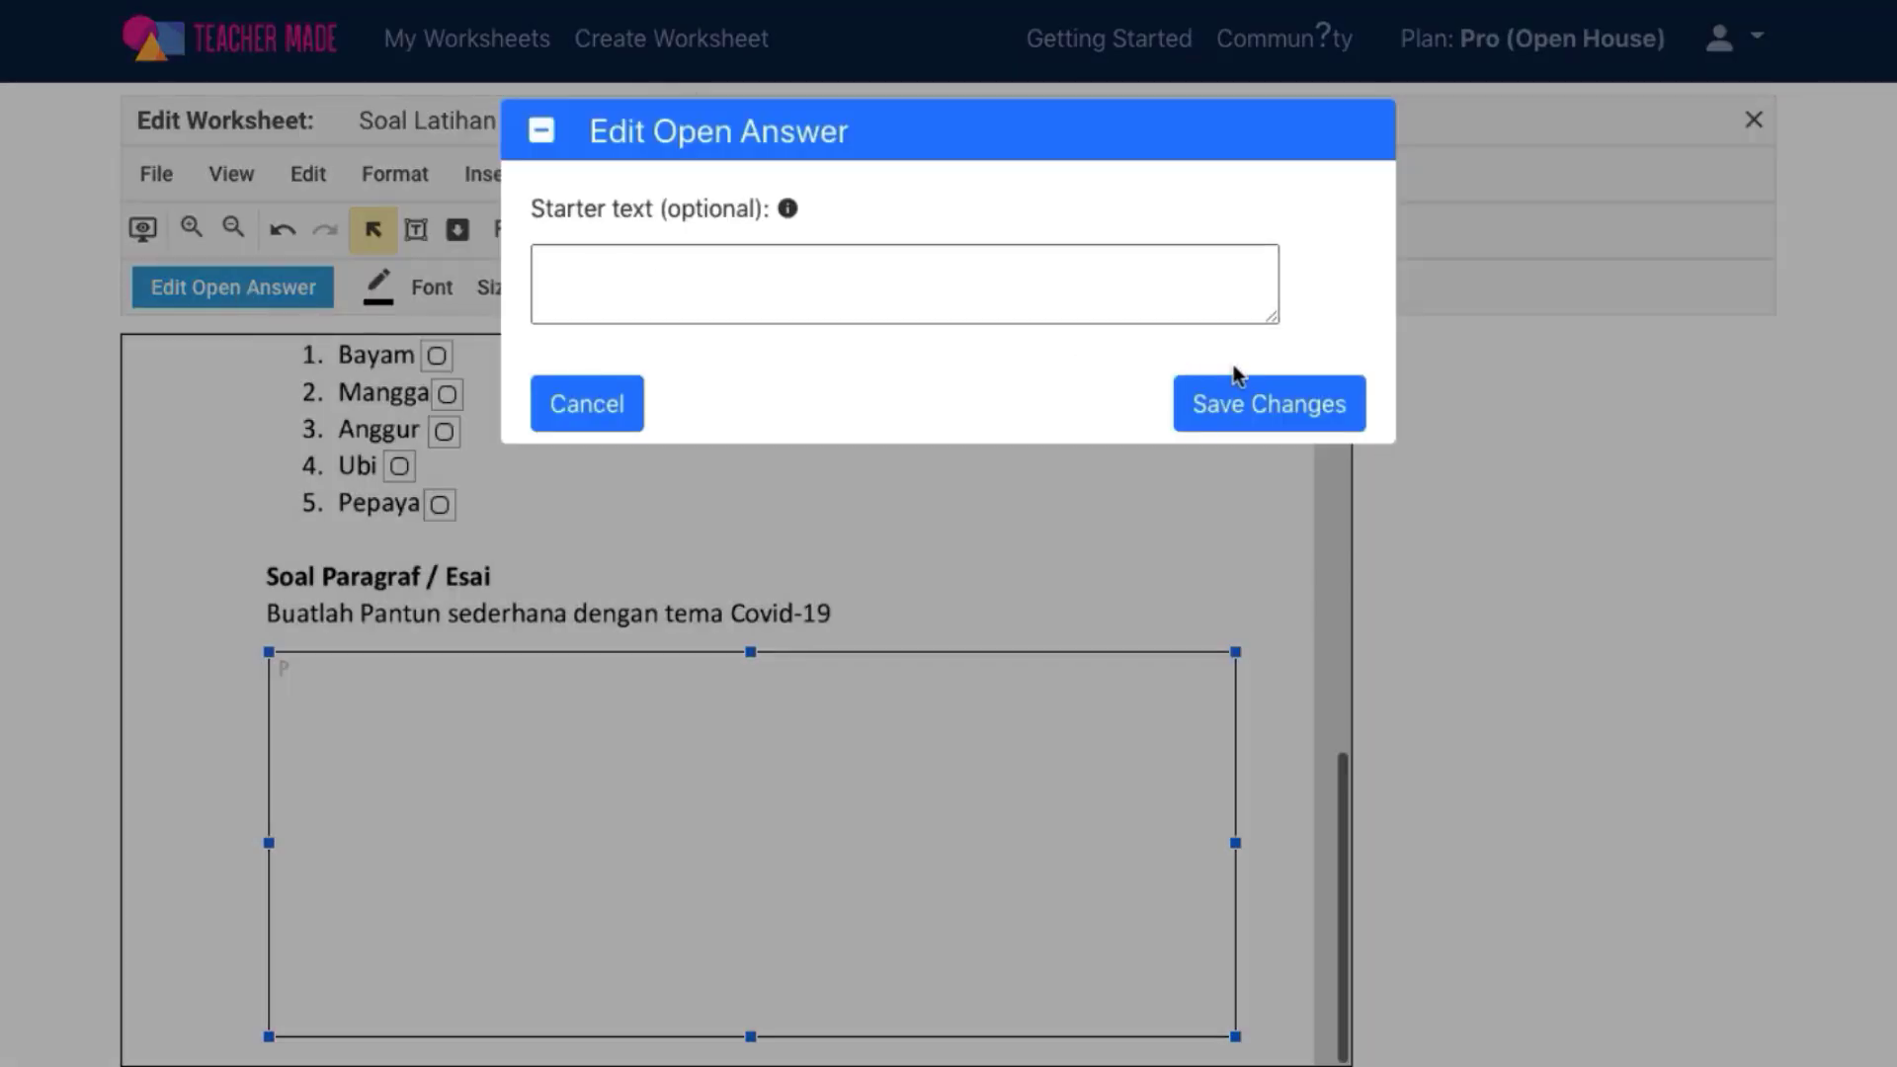
left_click(1333, 400)
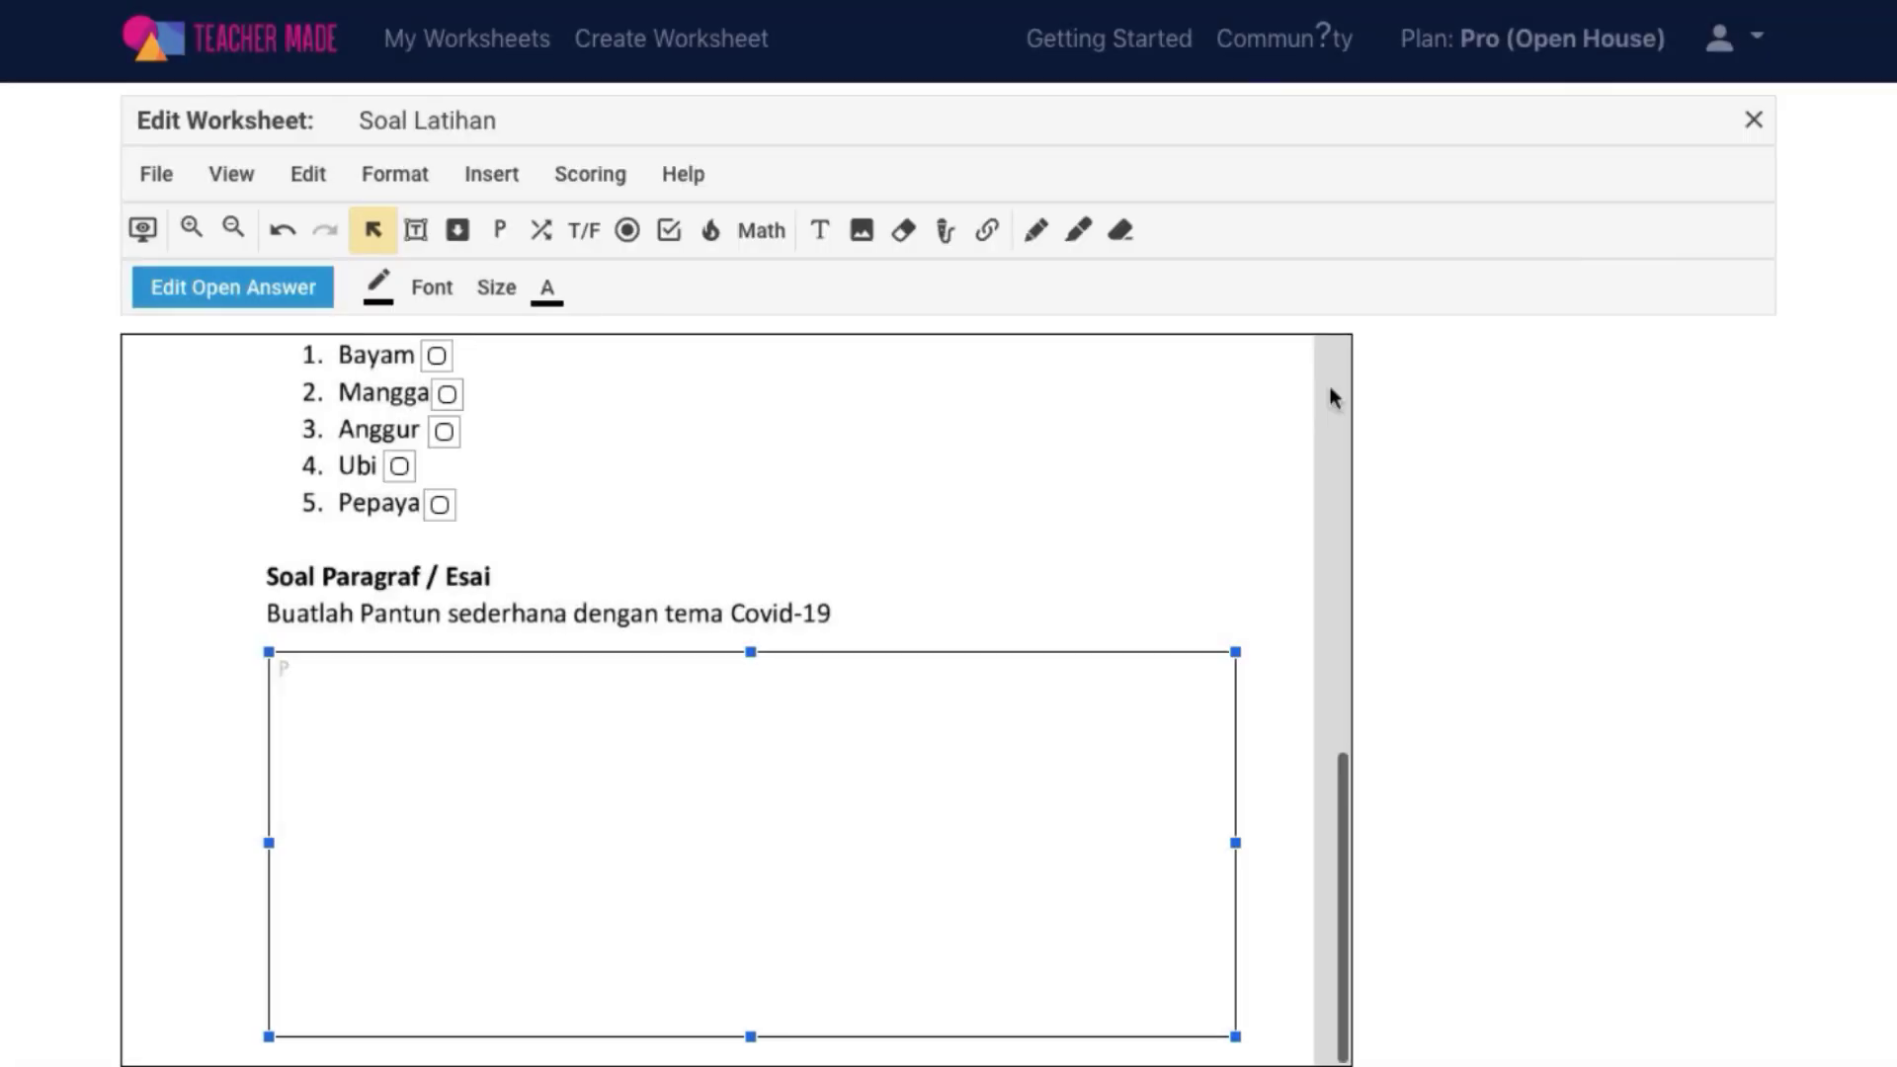
left_click(1300, 633)
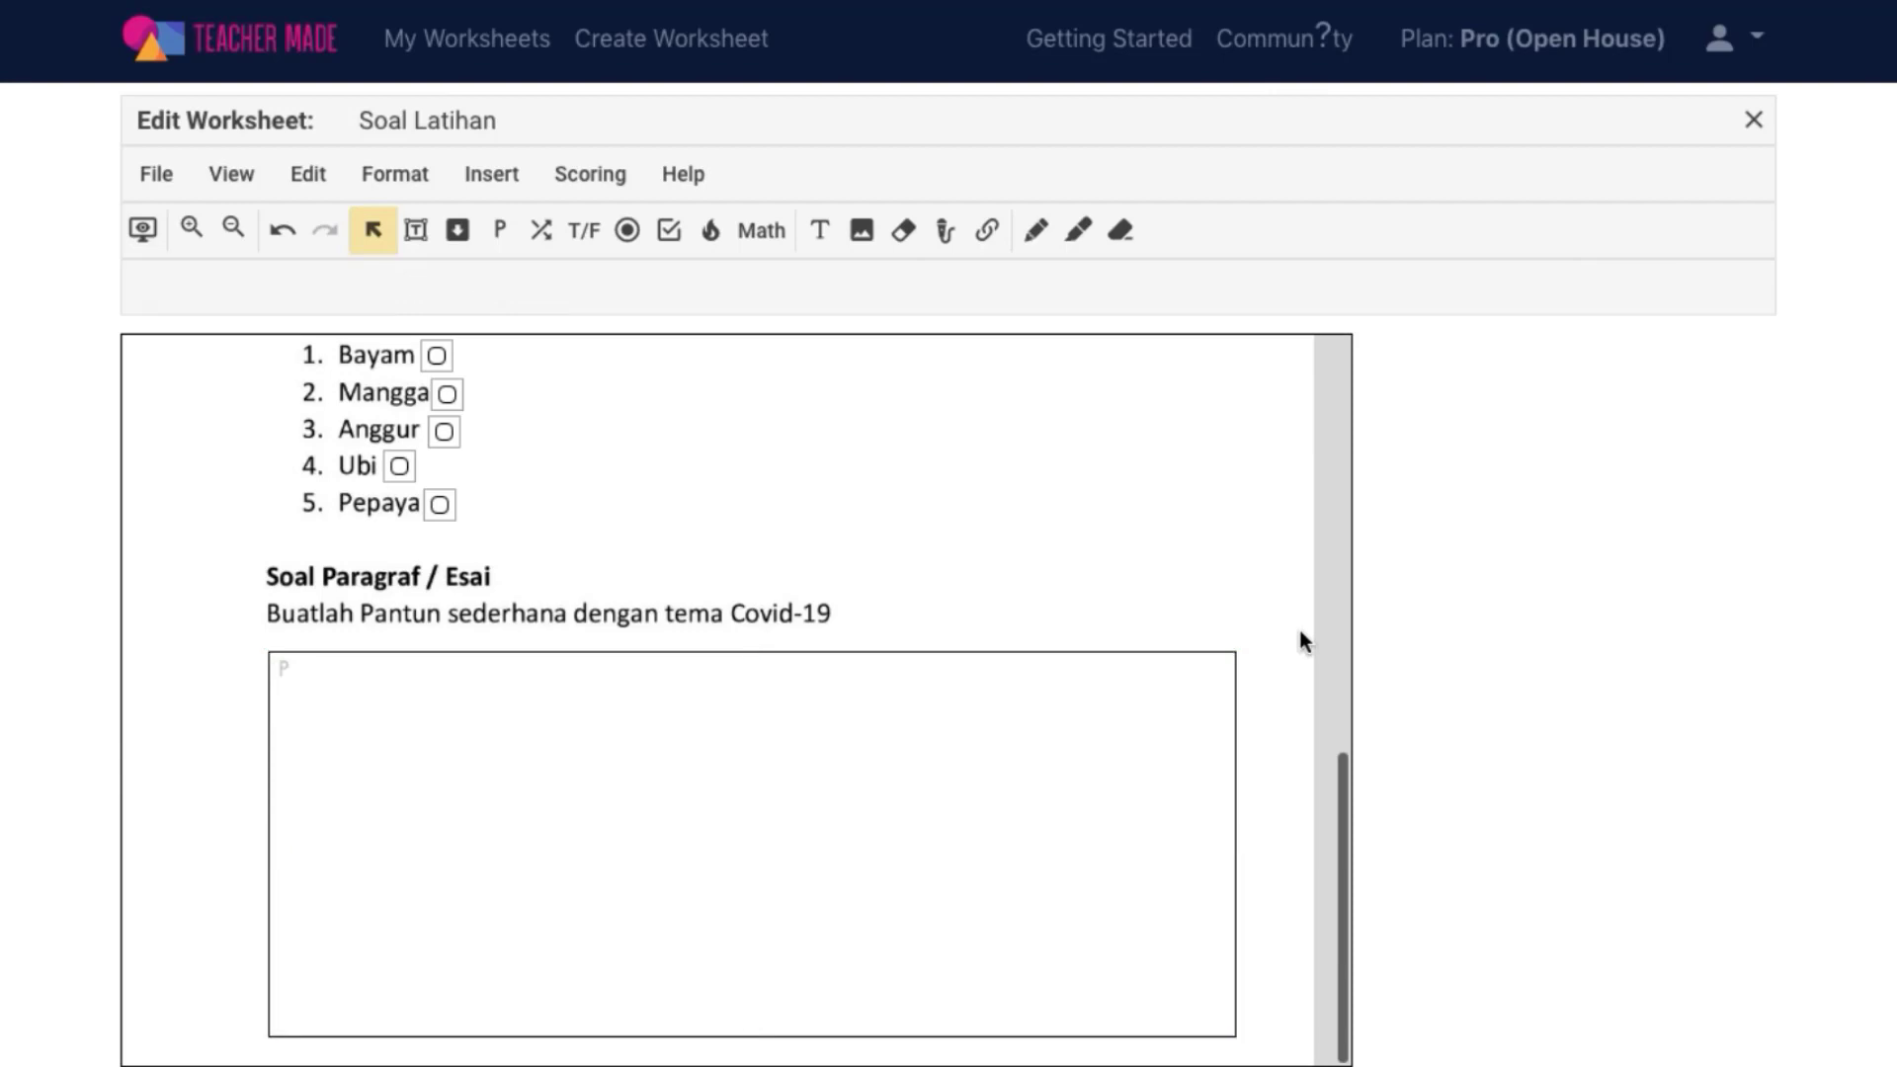
Check the finished worksheet, then start assigning Soal Latihan from the worksheet list under the name Soal Latihan - Assignment
scroll(1300, 632, "up", 10)
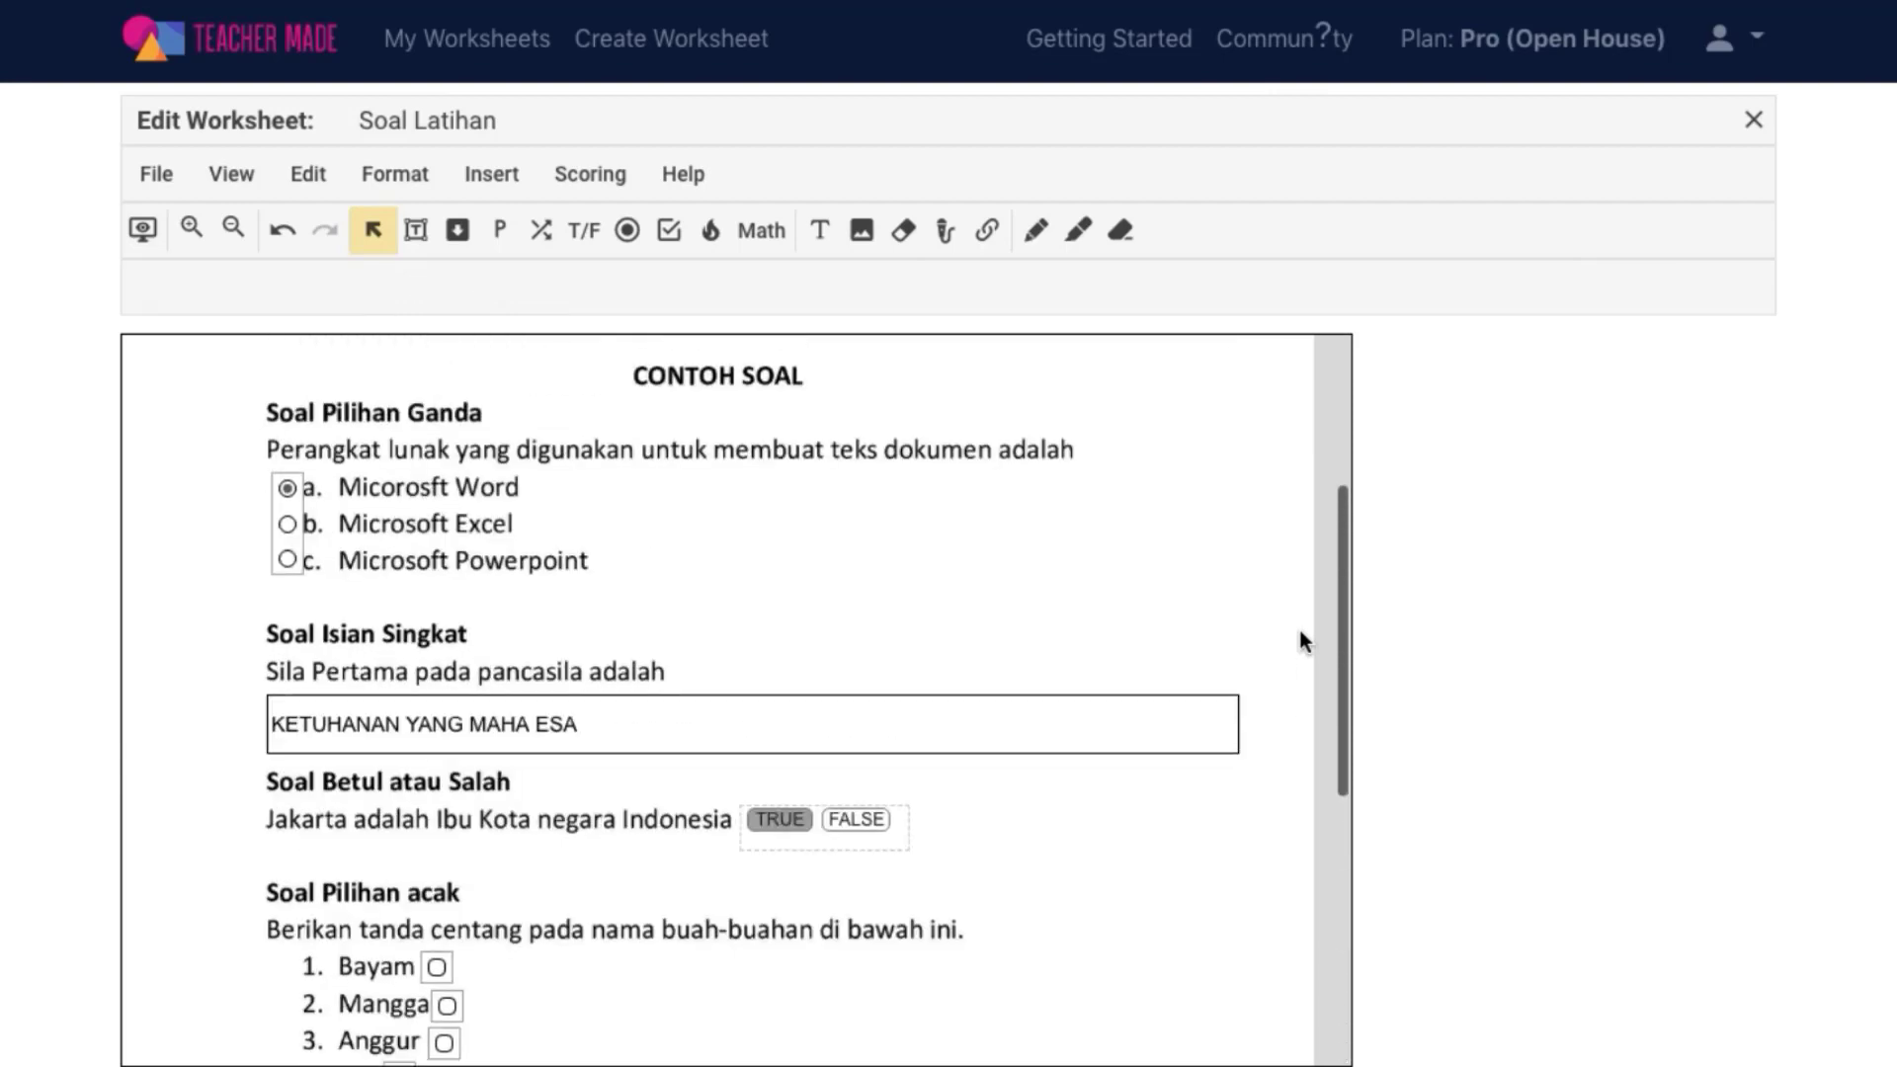
scroll(1302, 640, "up", 1)
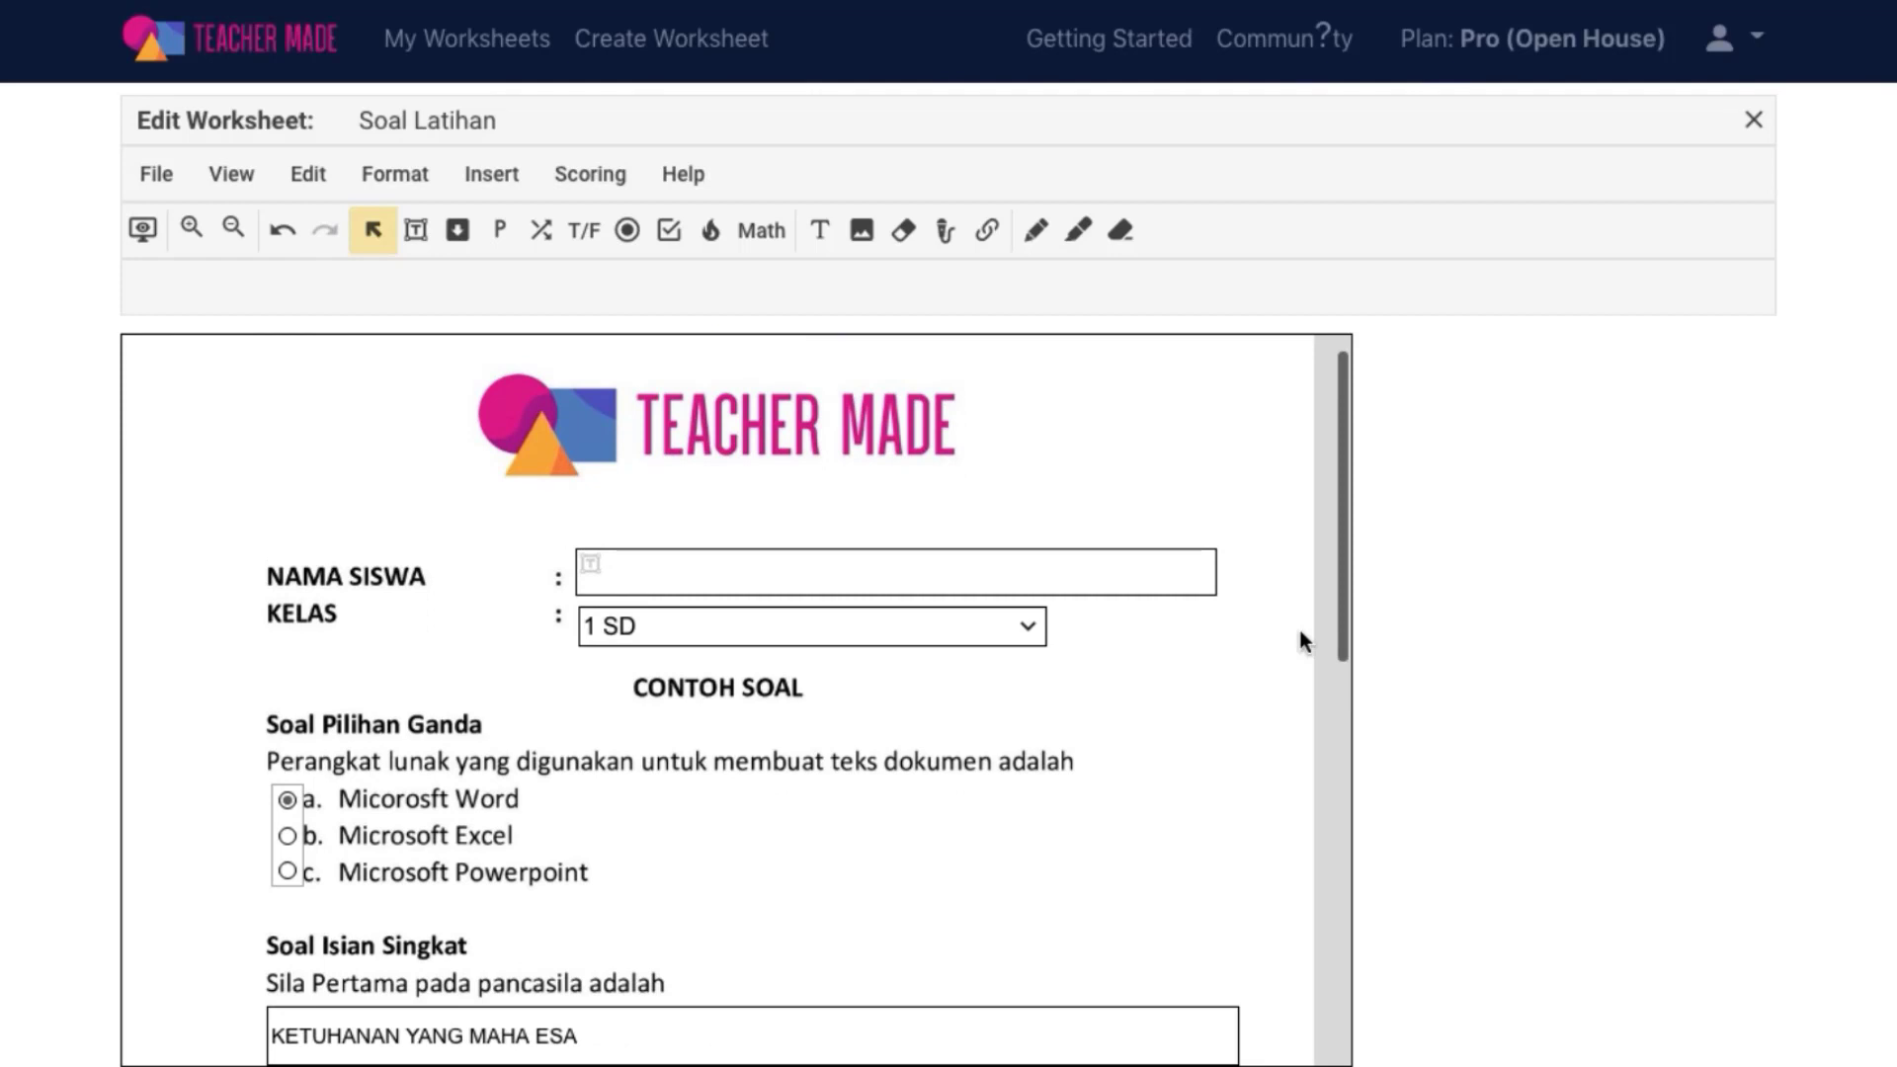
scroll(1263, 543, "down", 5)
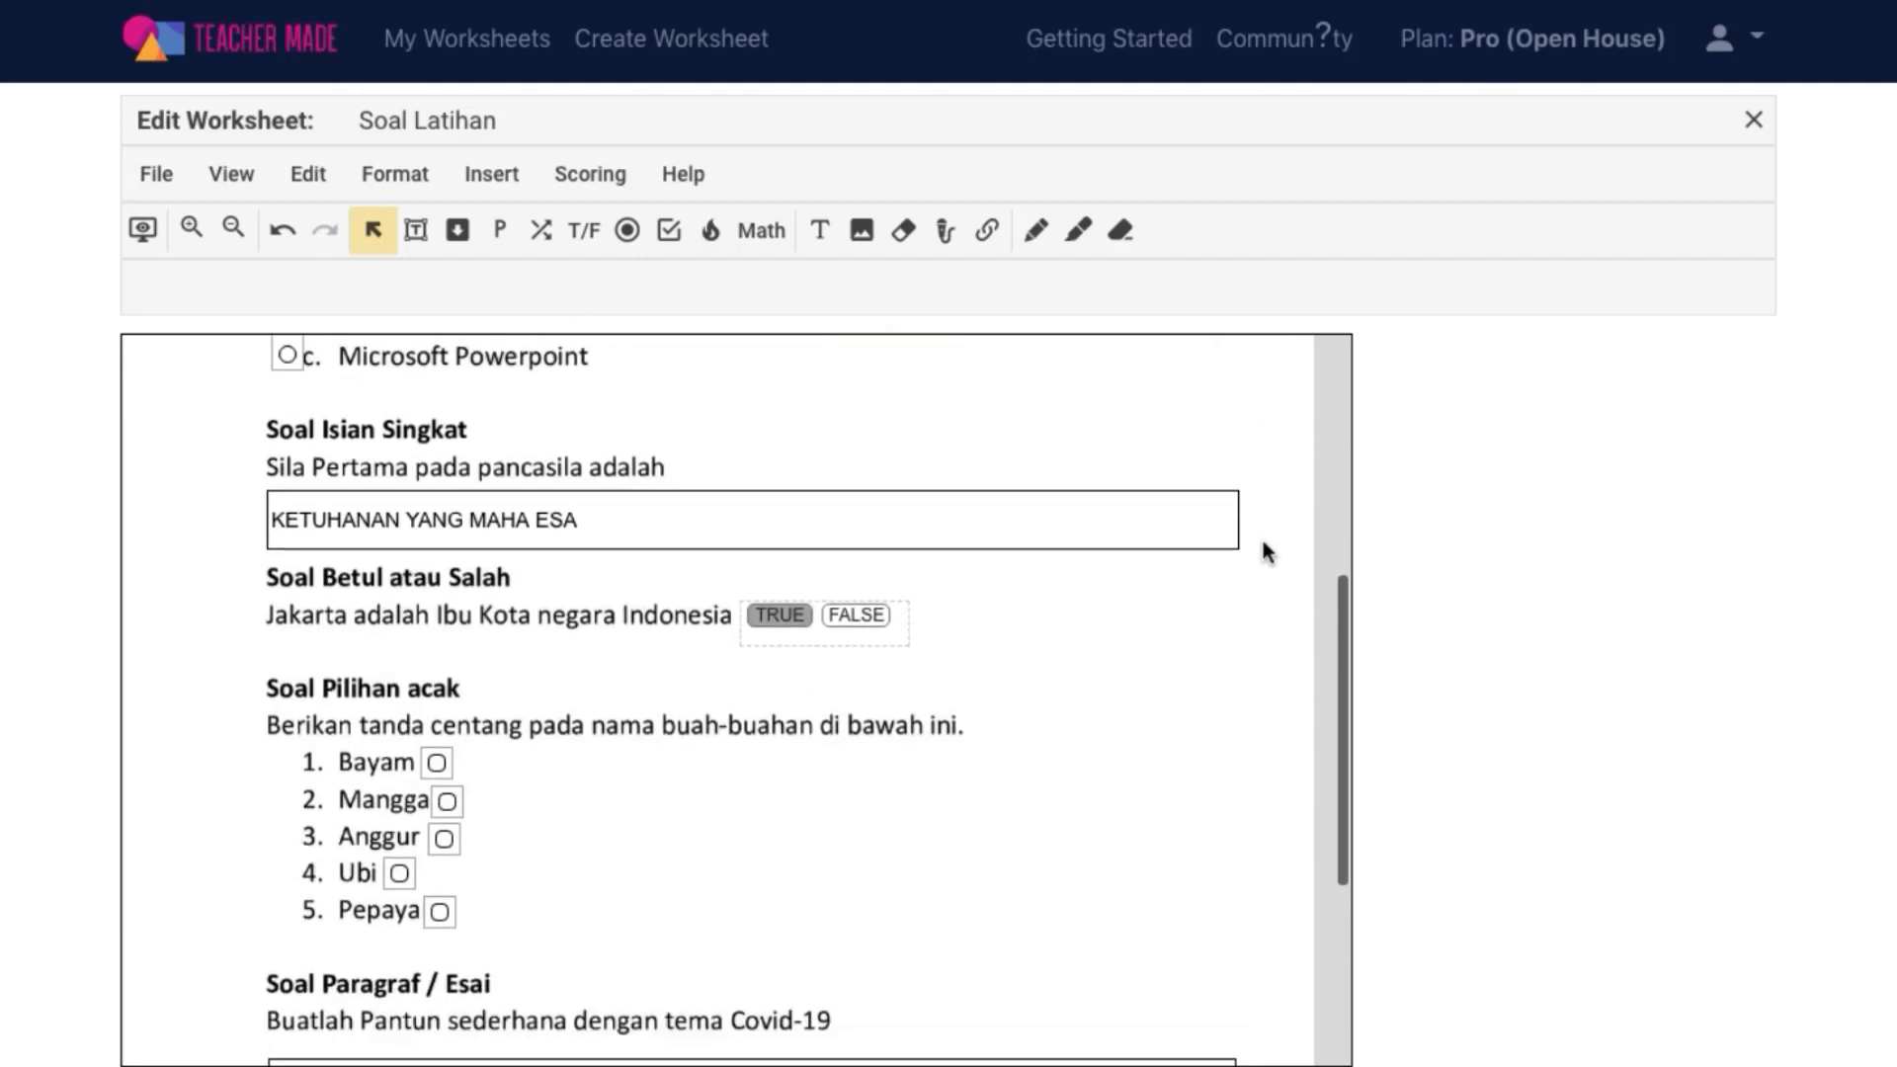
scroll(1261, 543, "down", 4)
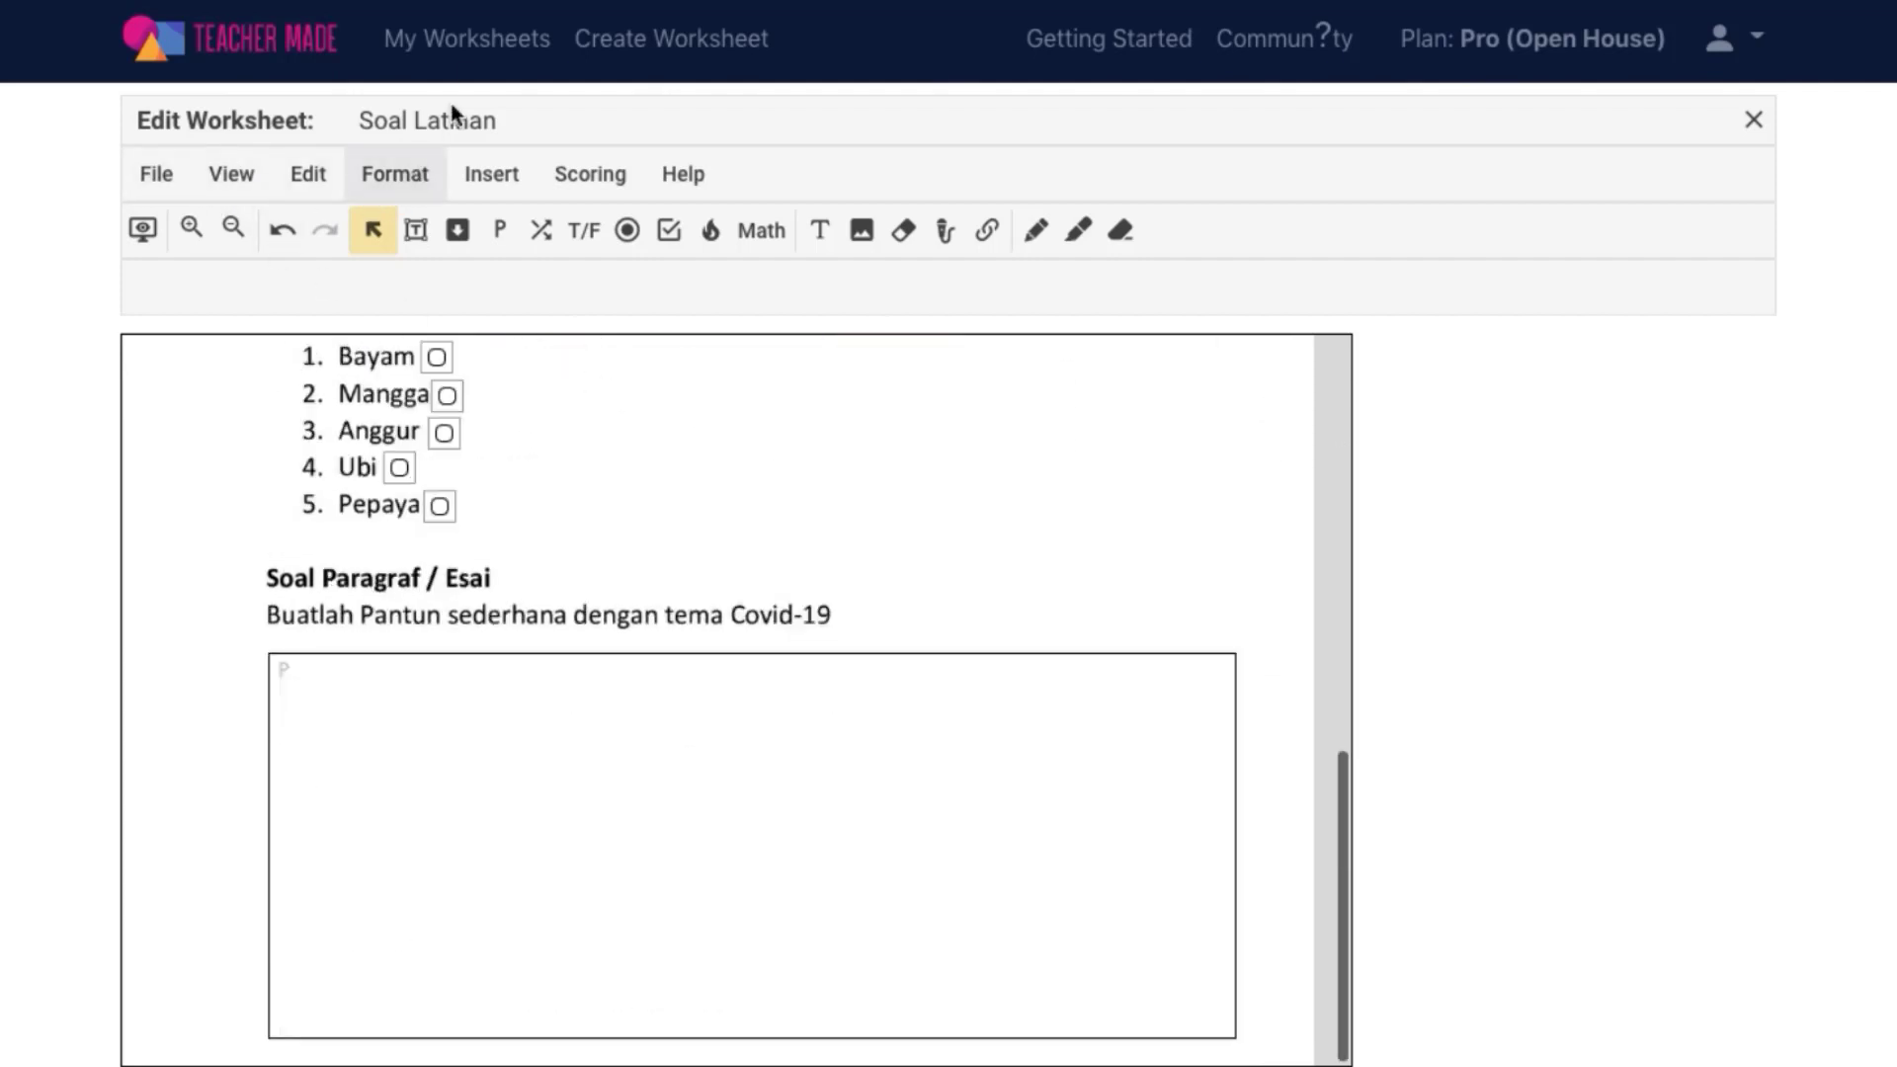
left_click(504, 50)
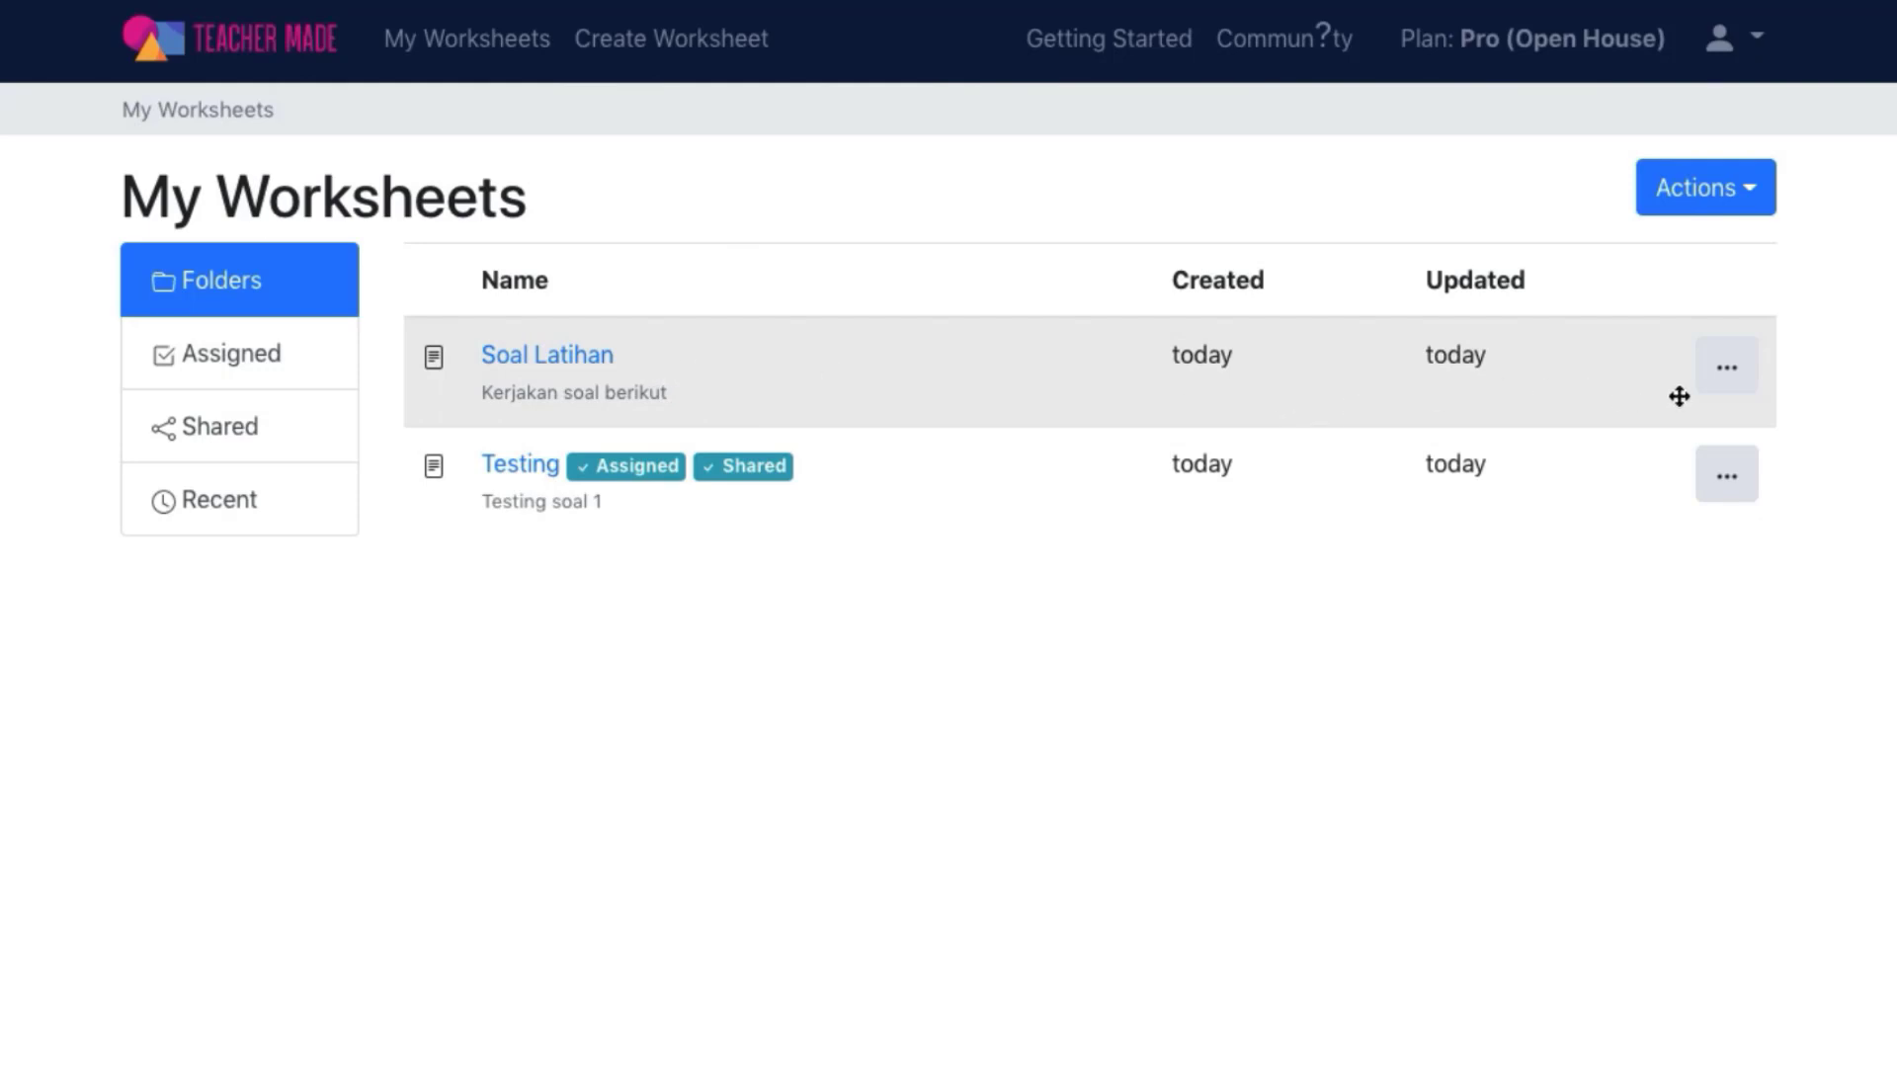
left_click(1741, 384)
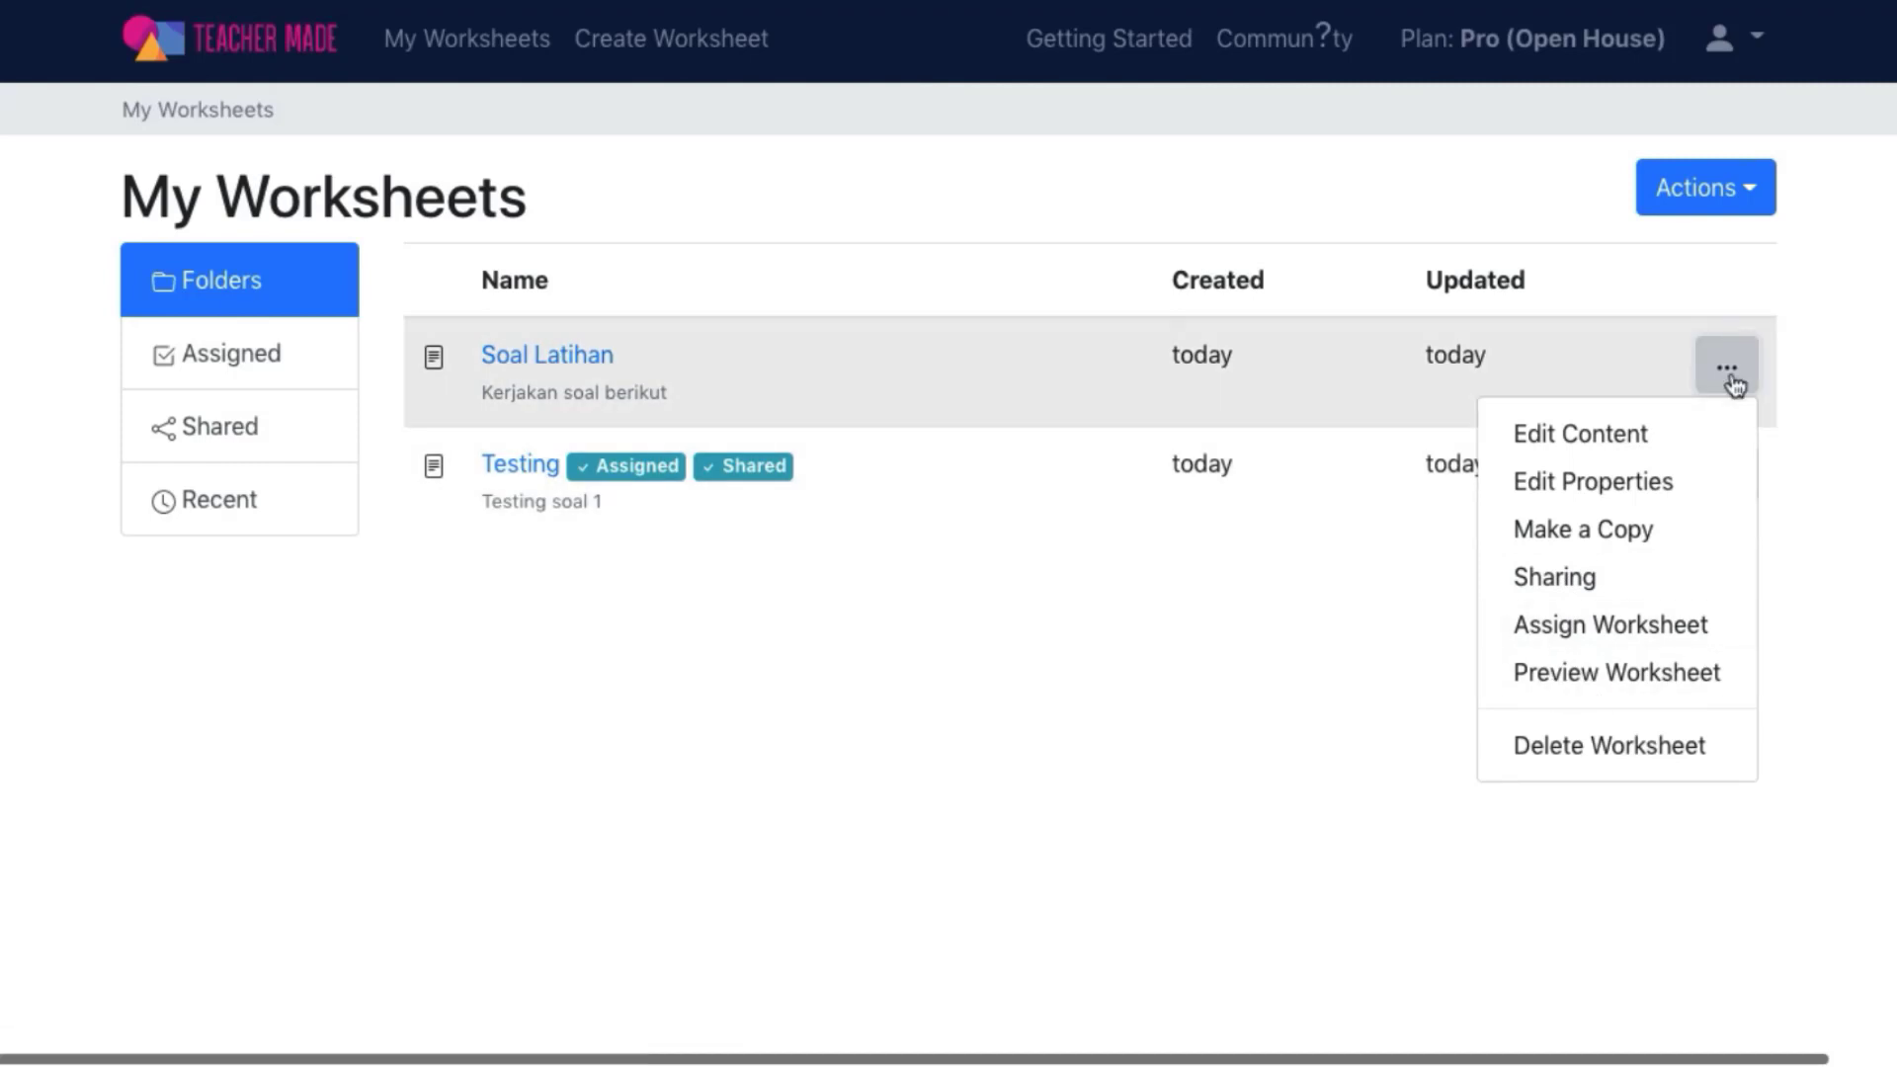
left_click(1637, 636)
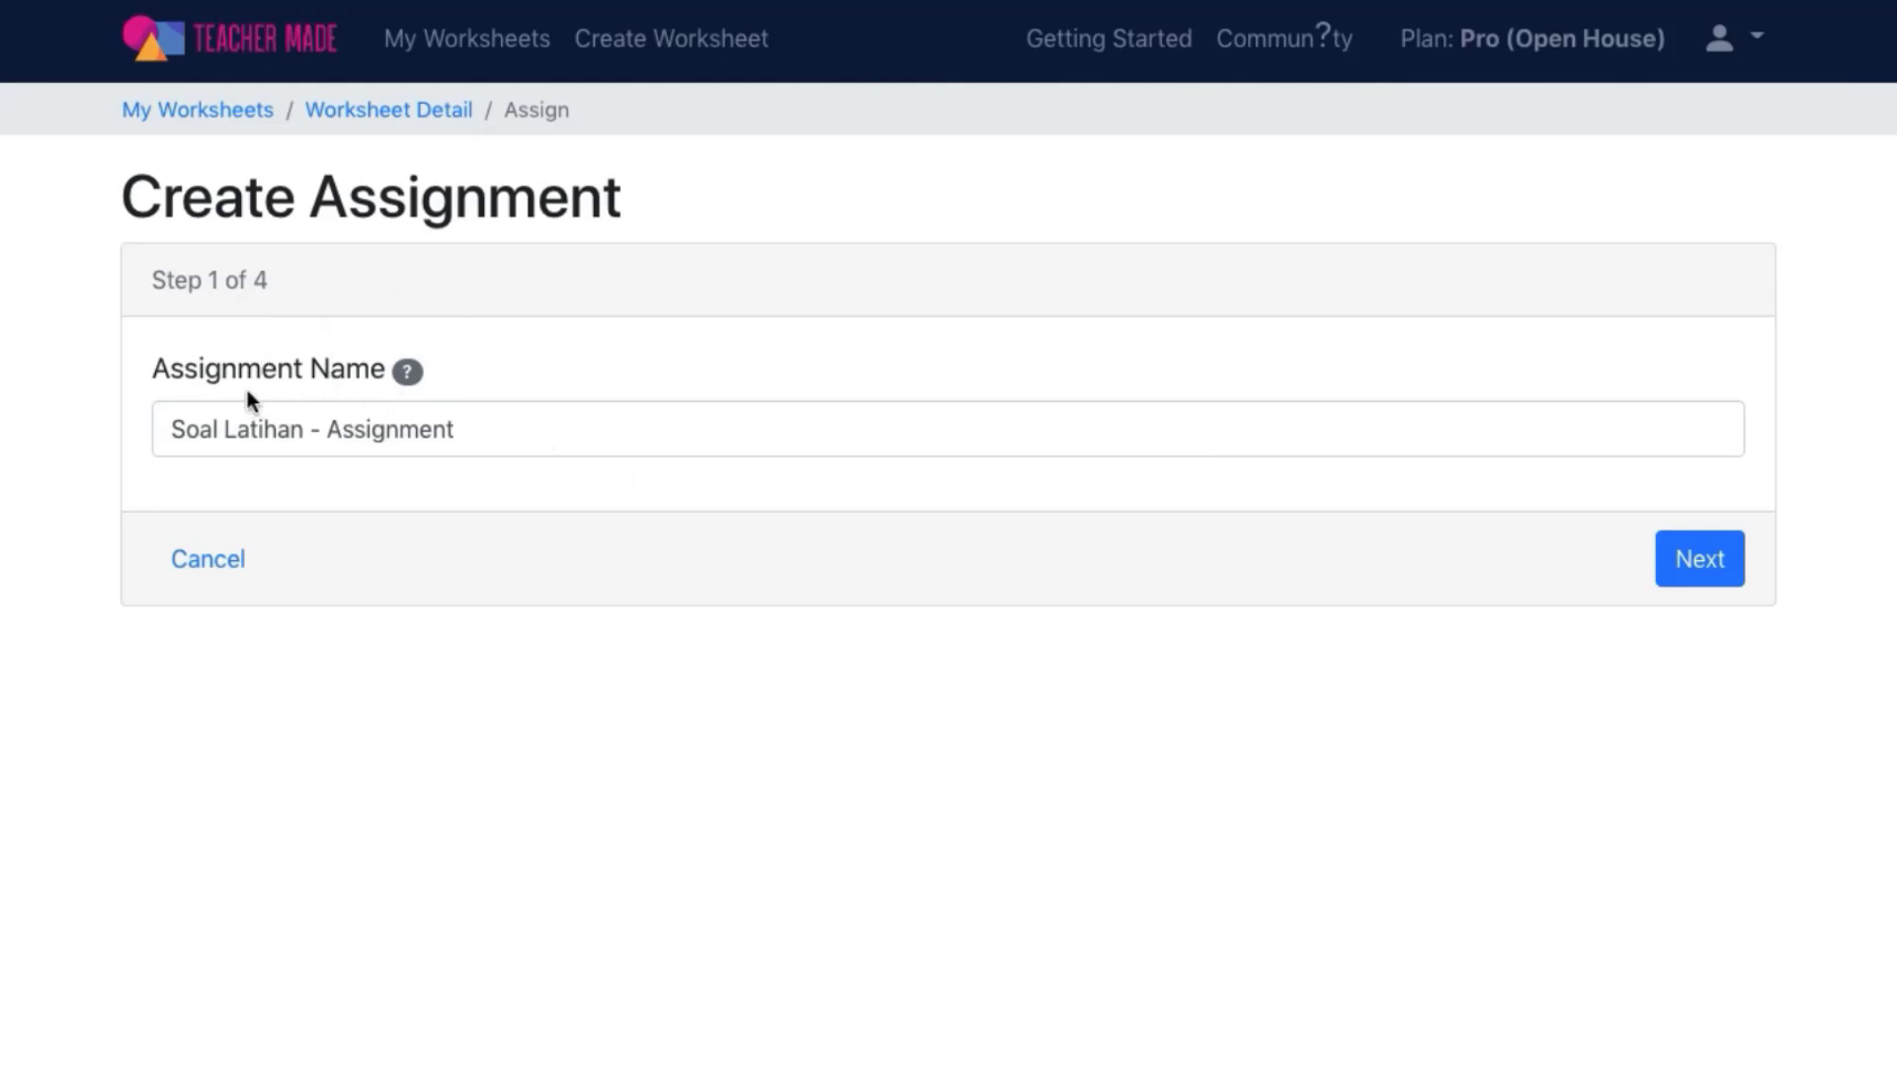
left_click(1698, 576)
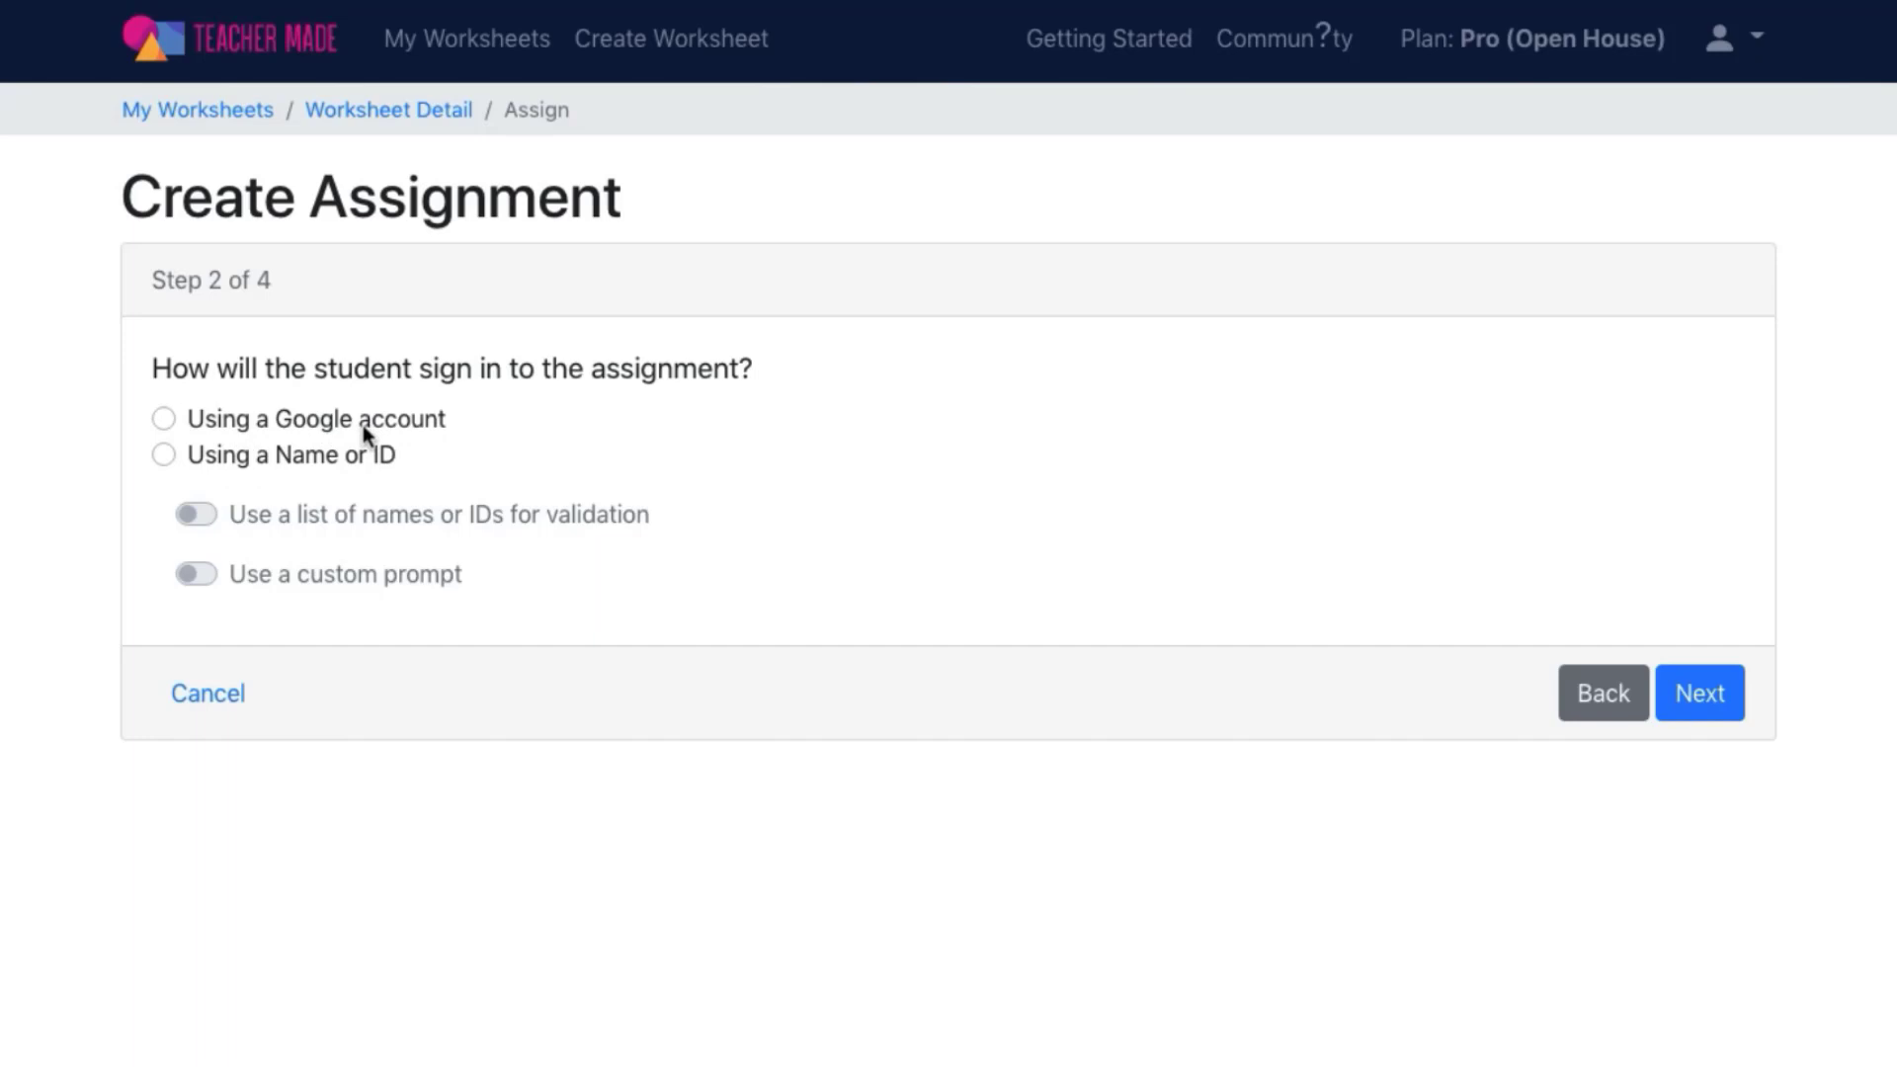
Have students sign in using a Name or ID and enable validation against a list of names
left_click(163, 420)
left_click(164, 456)
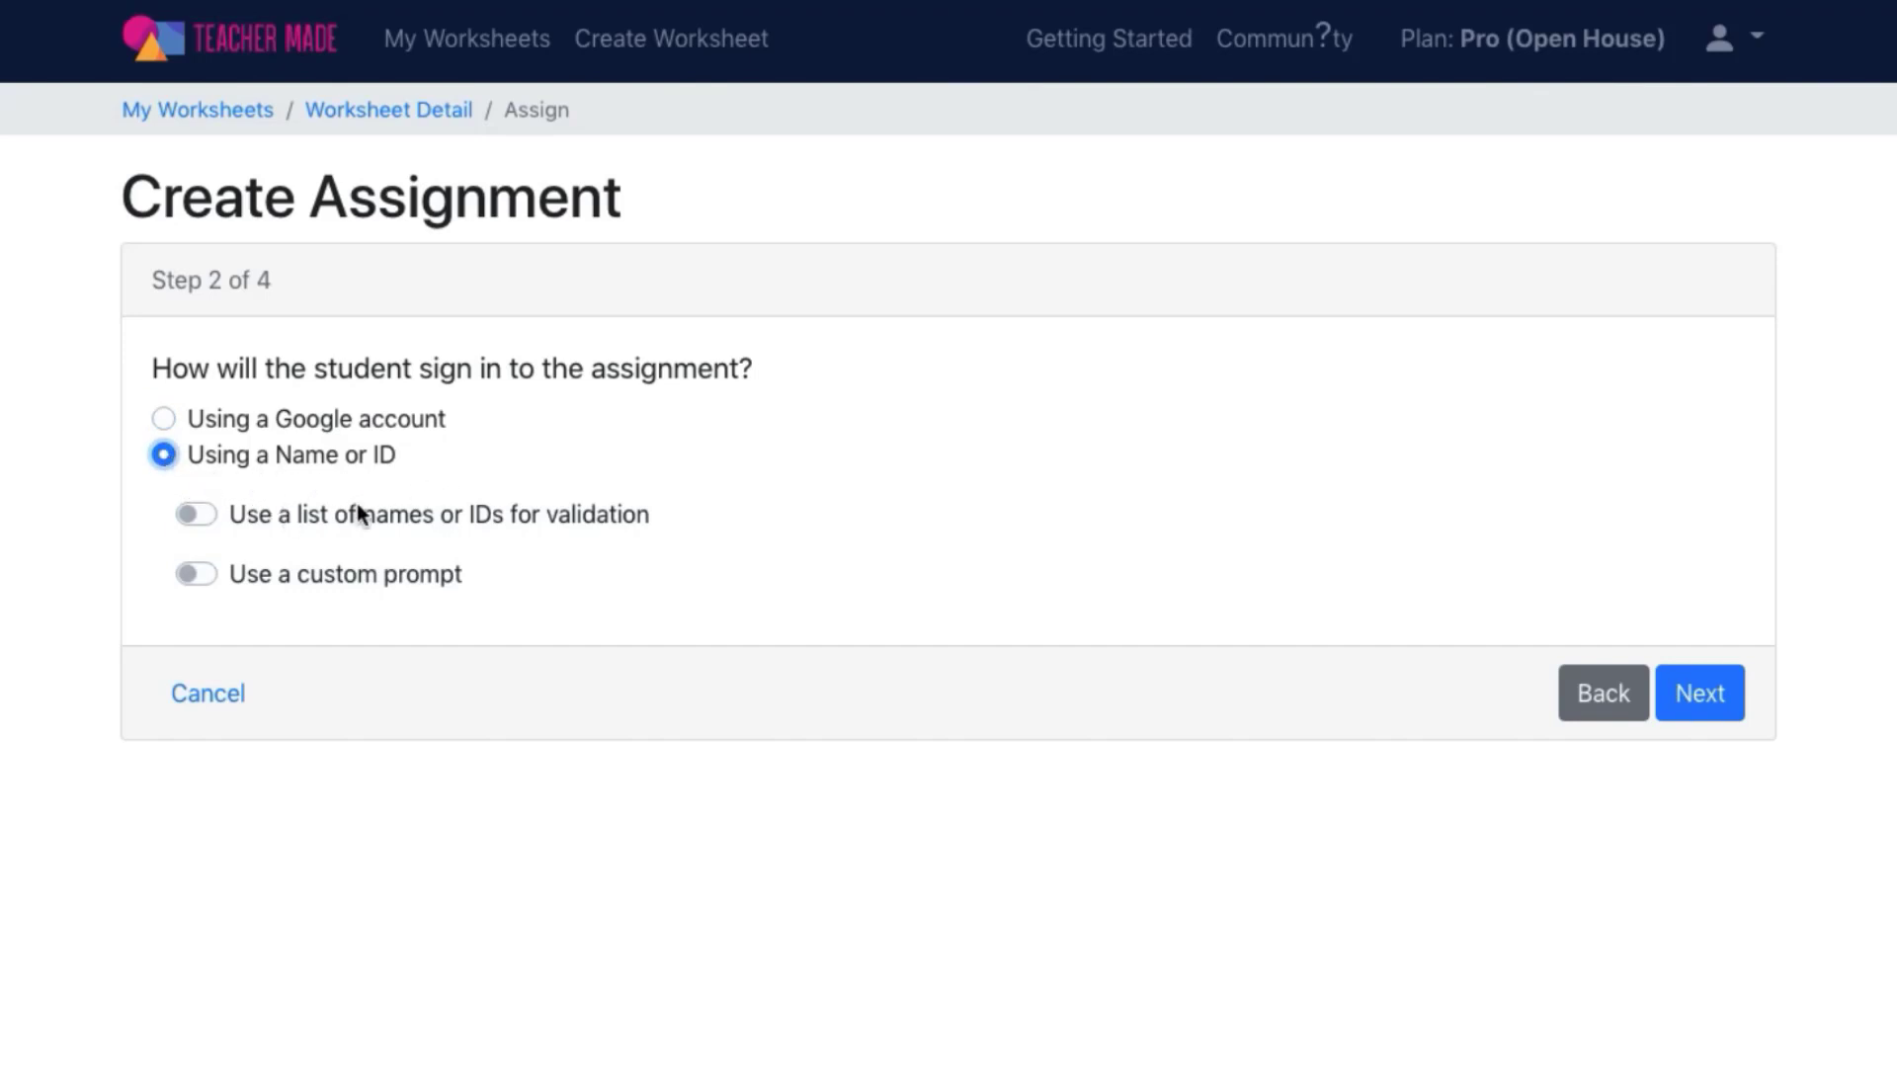
left_click(196, 514)
Fill the validation list with SISWA 1, SISWA 2 and SISWA 3, one per line
left_click(268, 565)
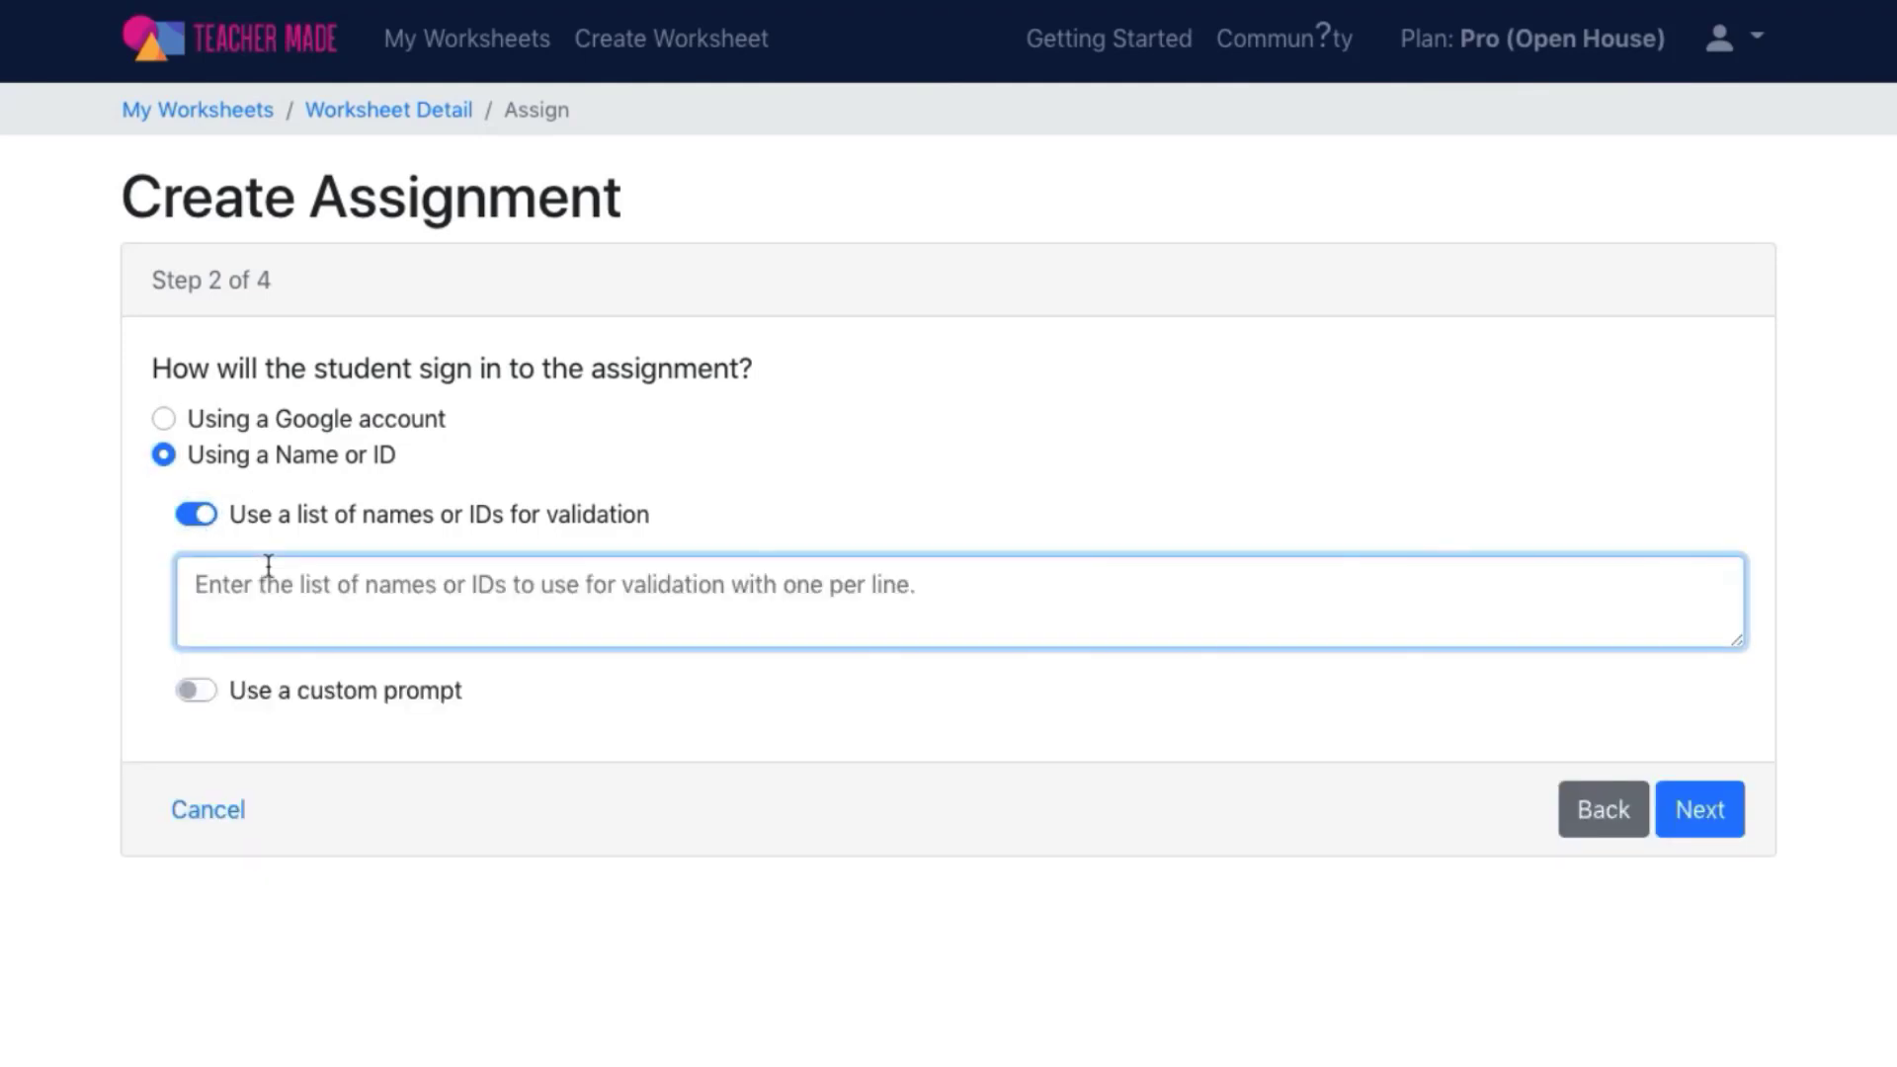
type("SISWA 1")
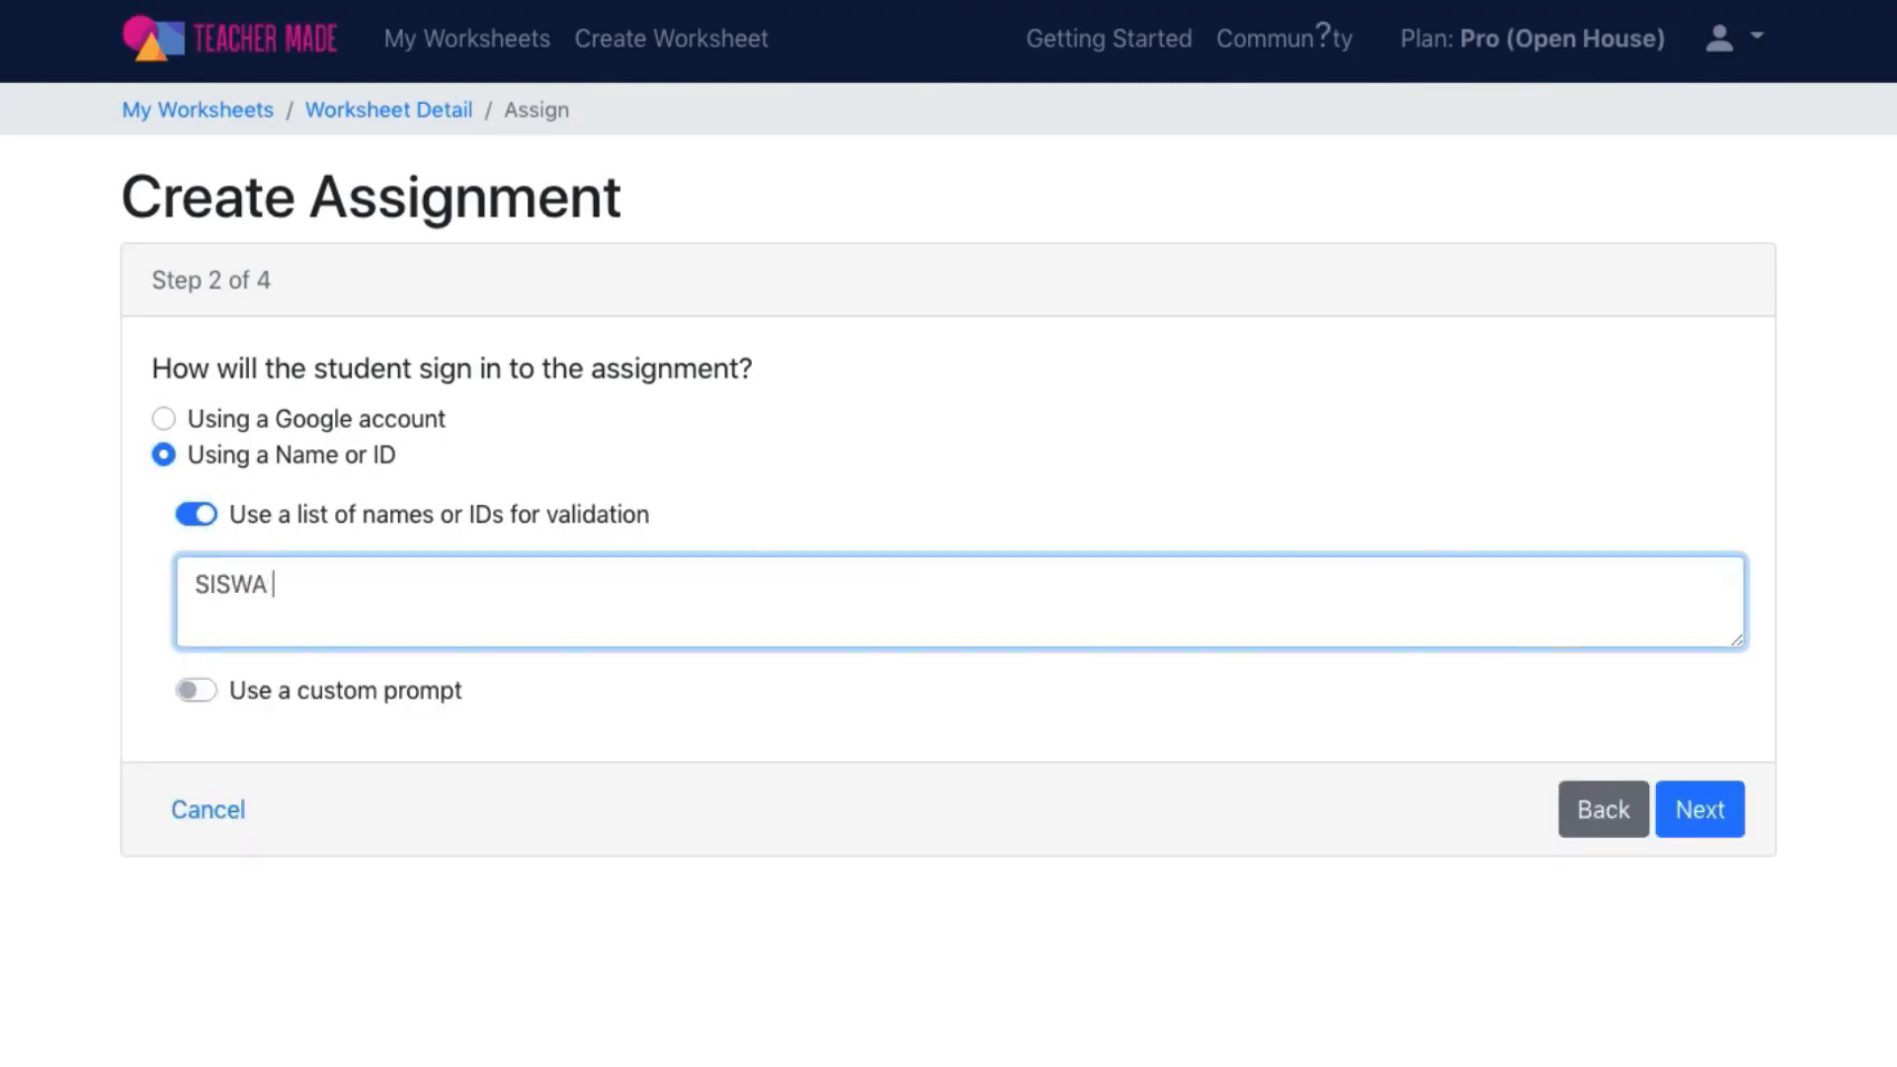
key("Return")
type("SISWA 2")
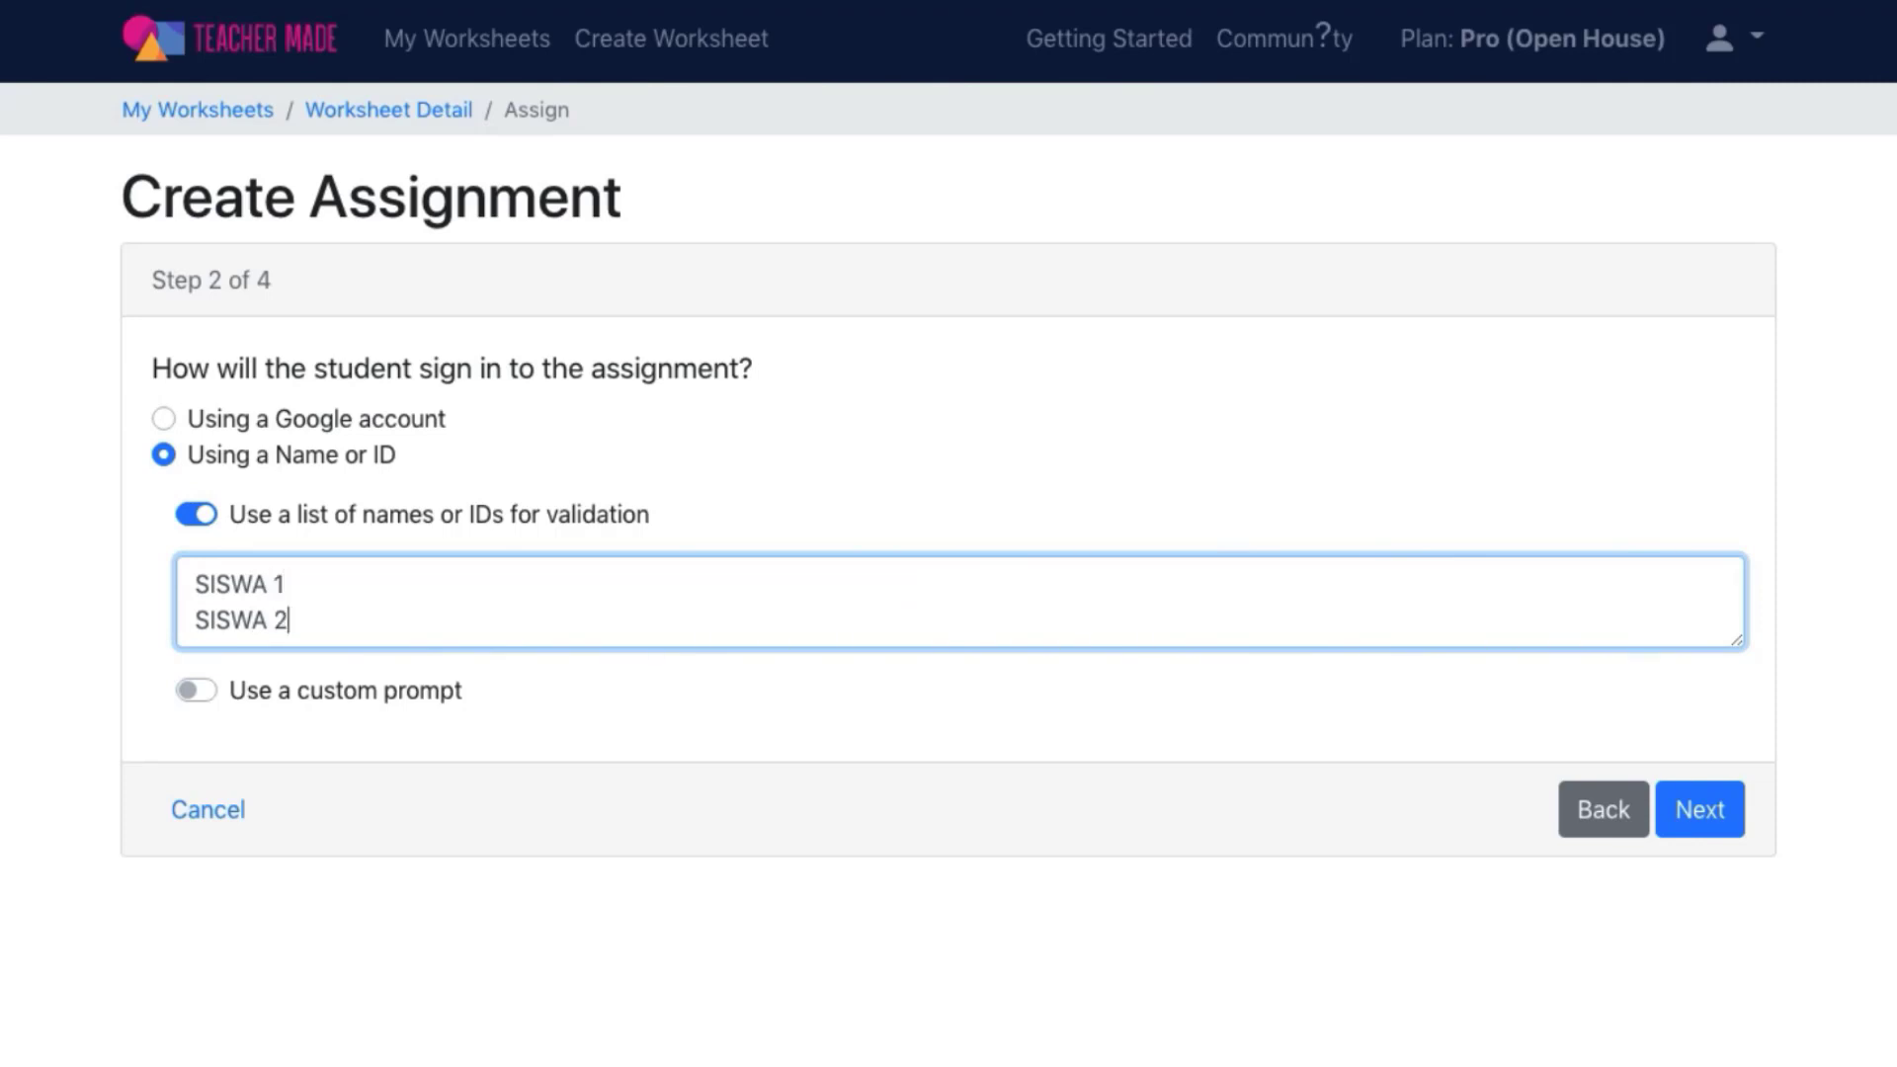
key("Return")
type("SISW 3")
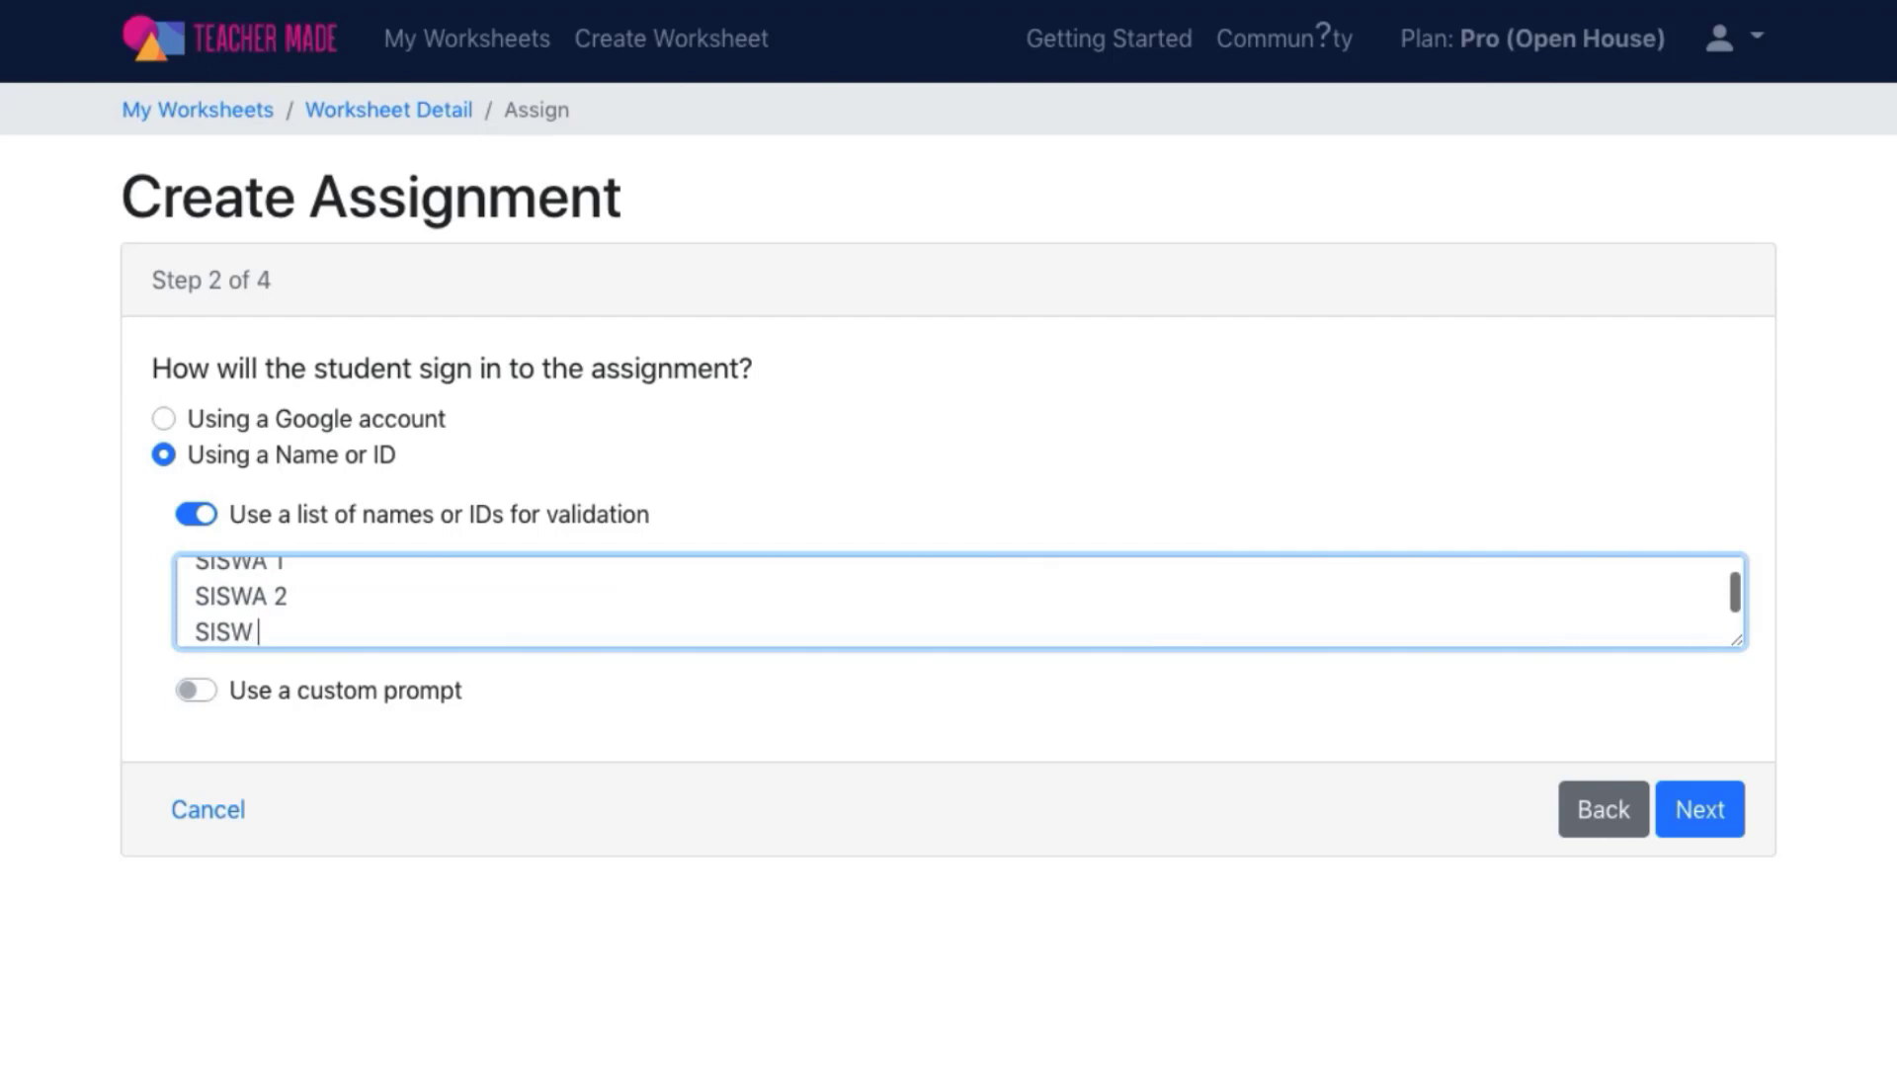
key("Left")
key("Left")
key("Left")
key("Right")
type("A")
scroll(373, 613, "up", 1)
scroll(372, 613, "down", 1)
scroll(373, 614, "up", 1)
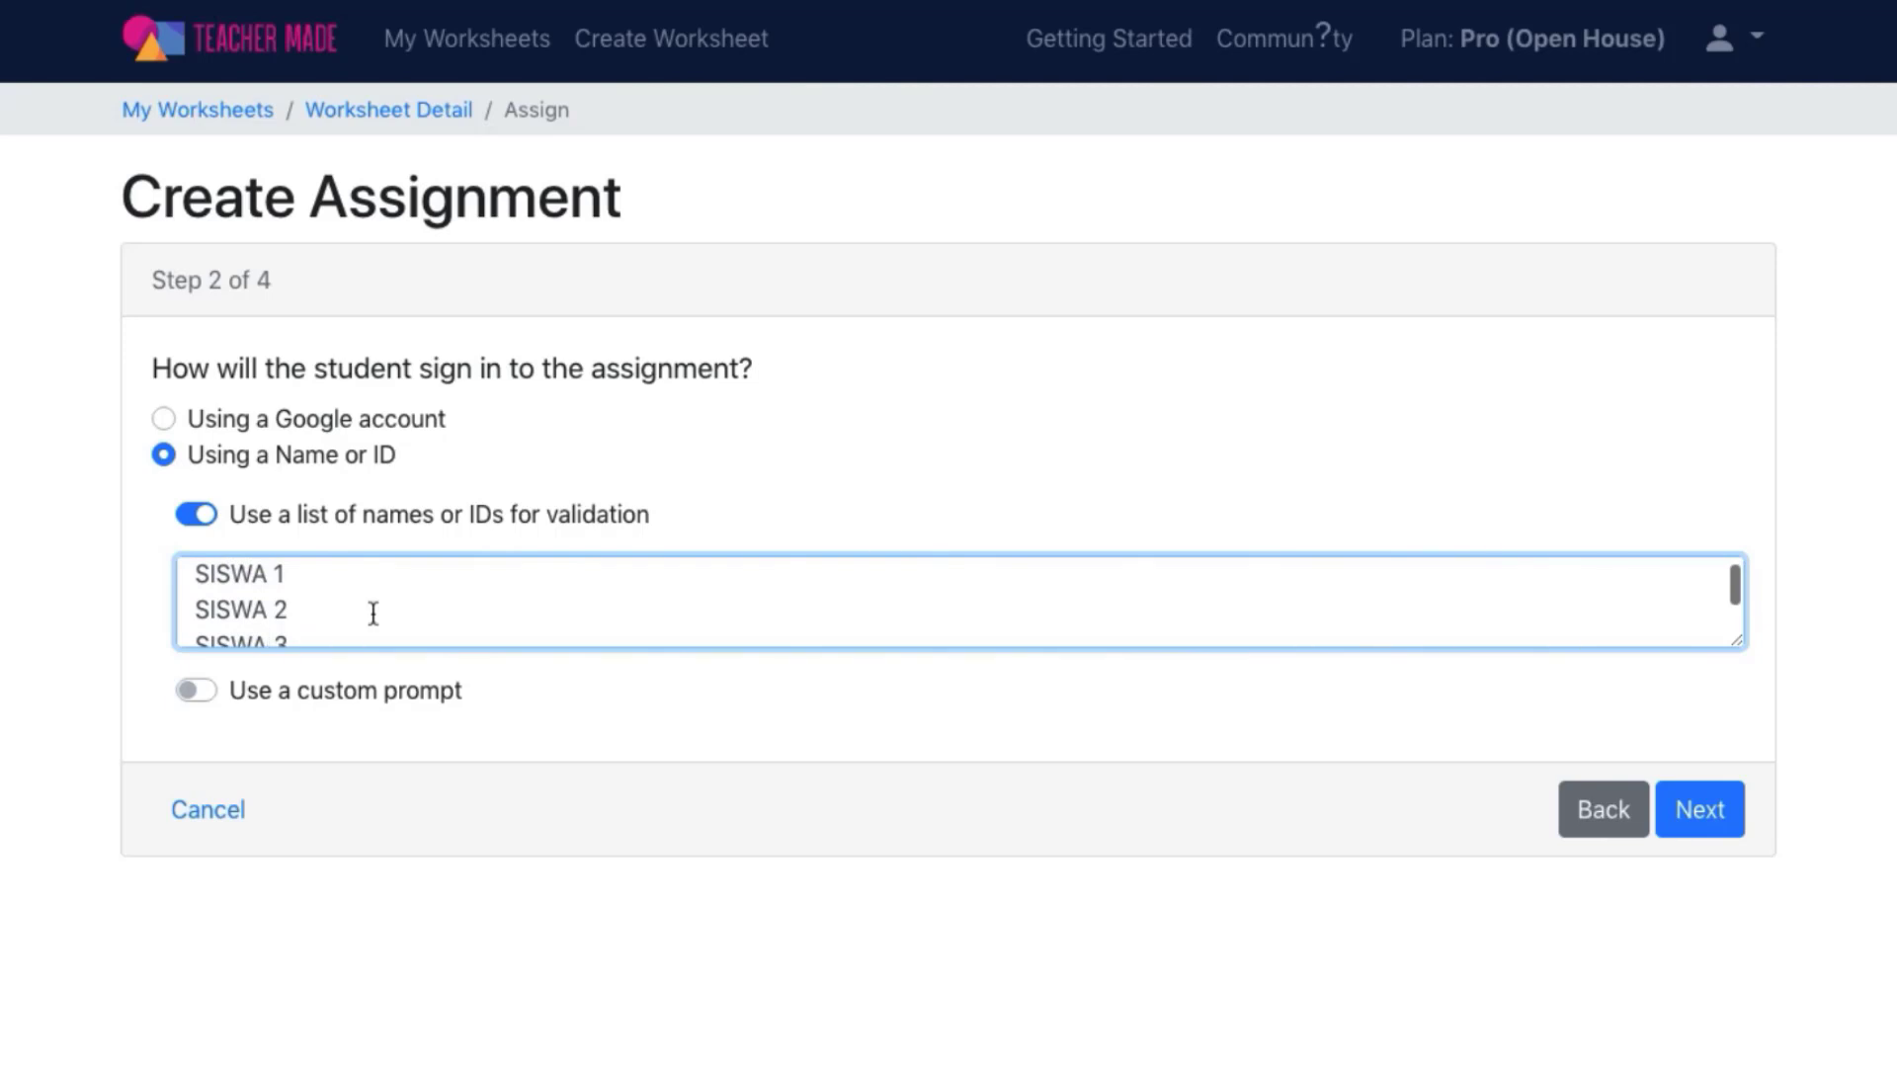
left_click(321, 575)
scroll(711, 488, "down", 1)
scroll(711, 488, "up", 1)
Try out the custom prompt option, turn it back off and continue to the score settings
left_click(212, 691)
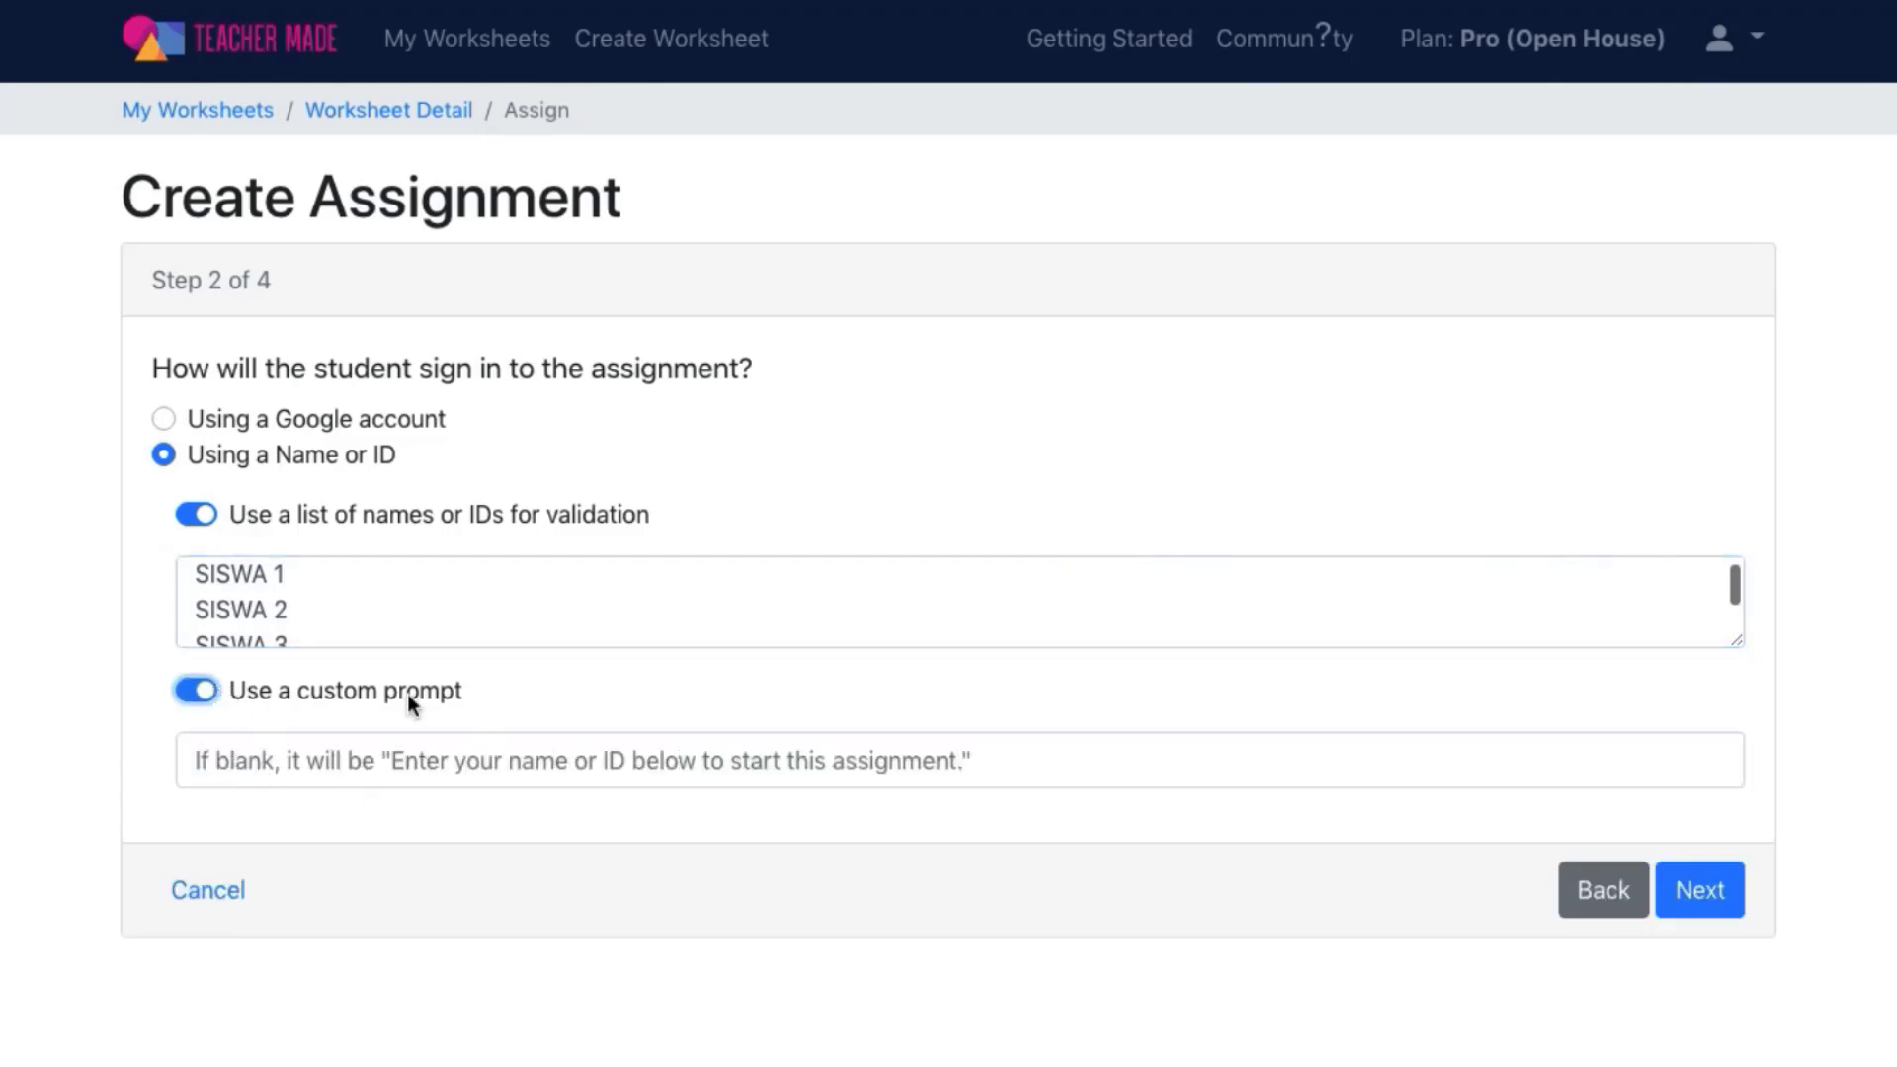
left_click(212, 690)
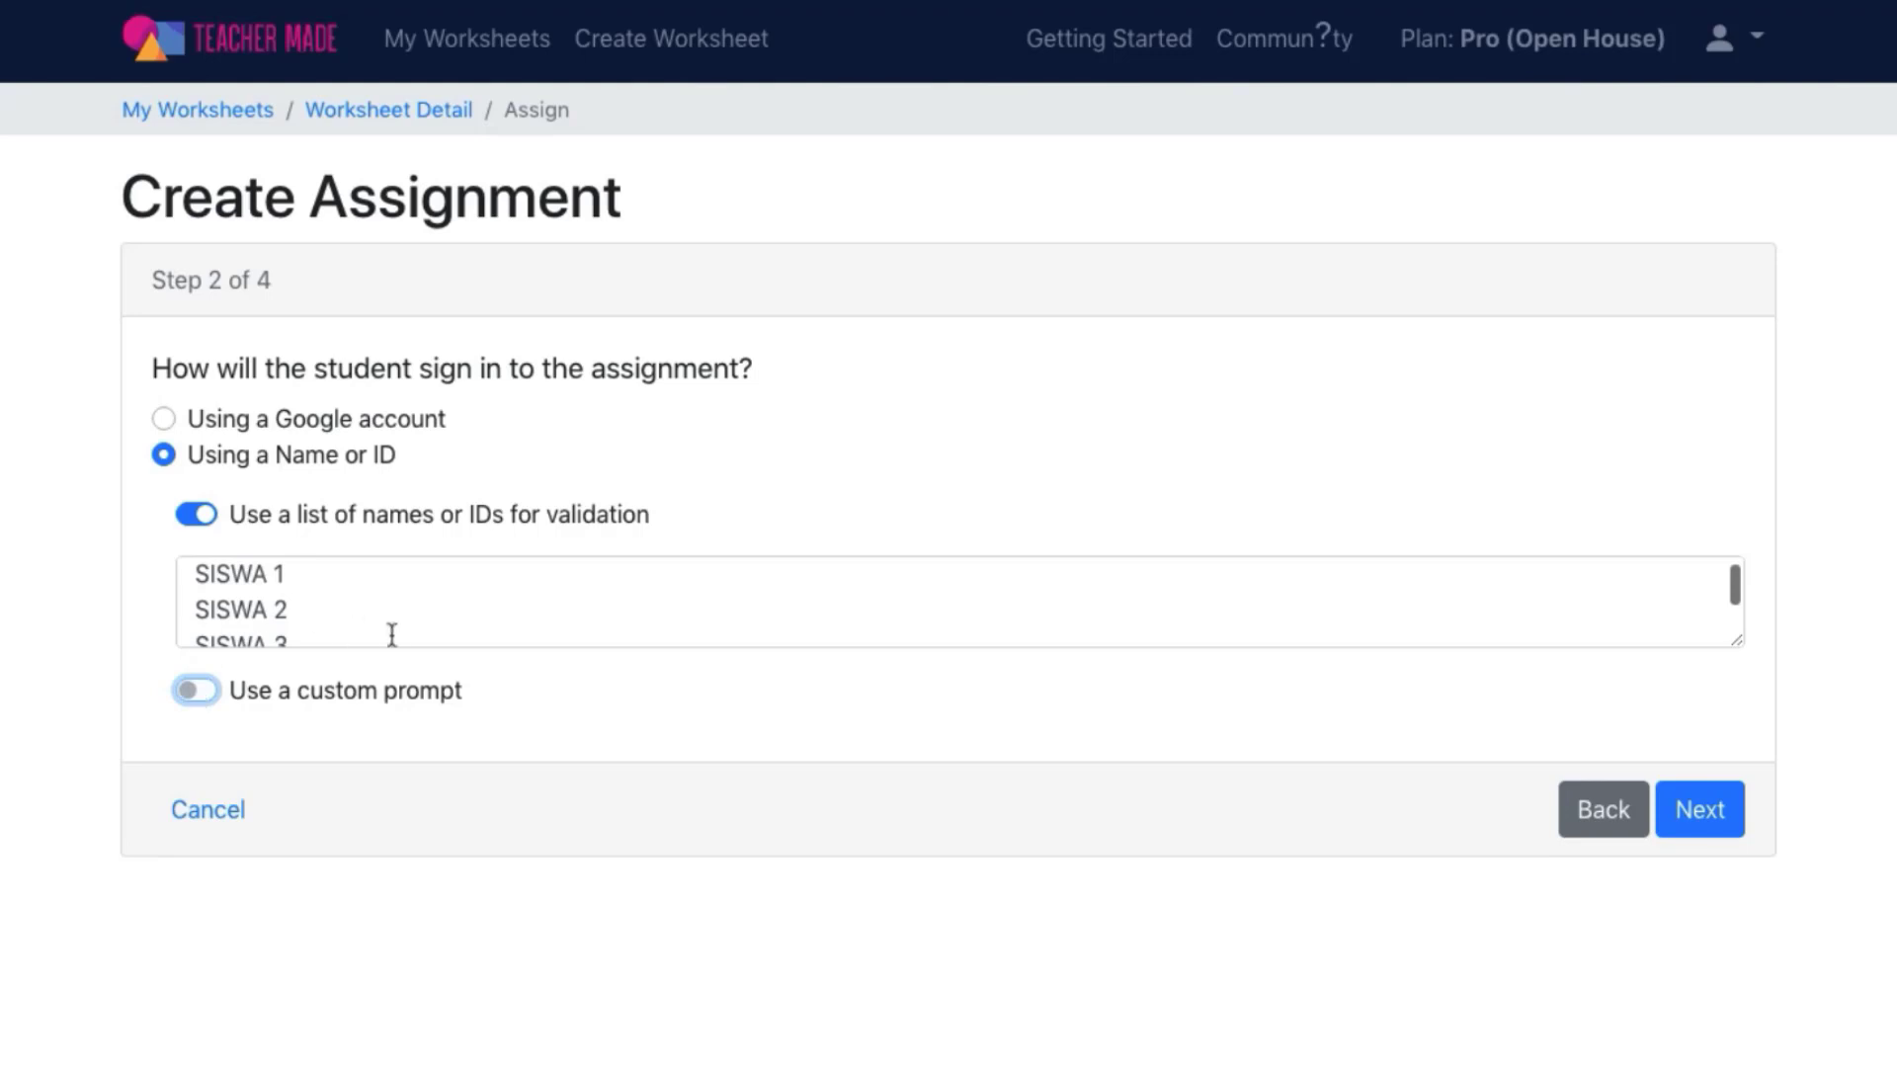
left_click(1731, 807)
Display the score as Points Earned, show students the Total Score when they turn in work, and continue
scroll(1270, 686, "down", 1)
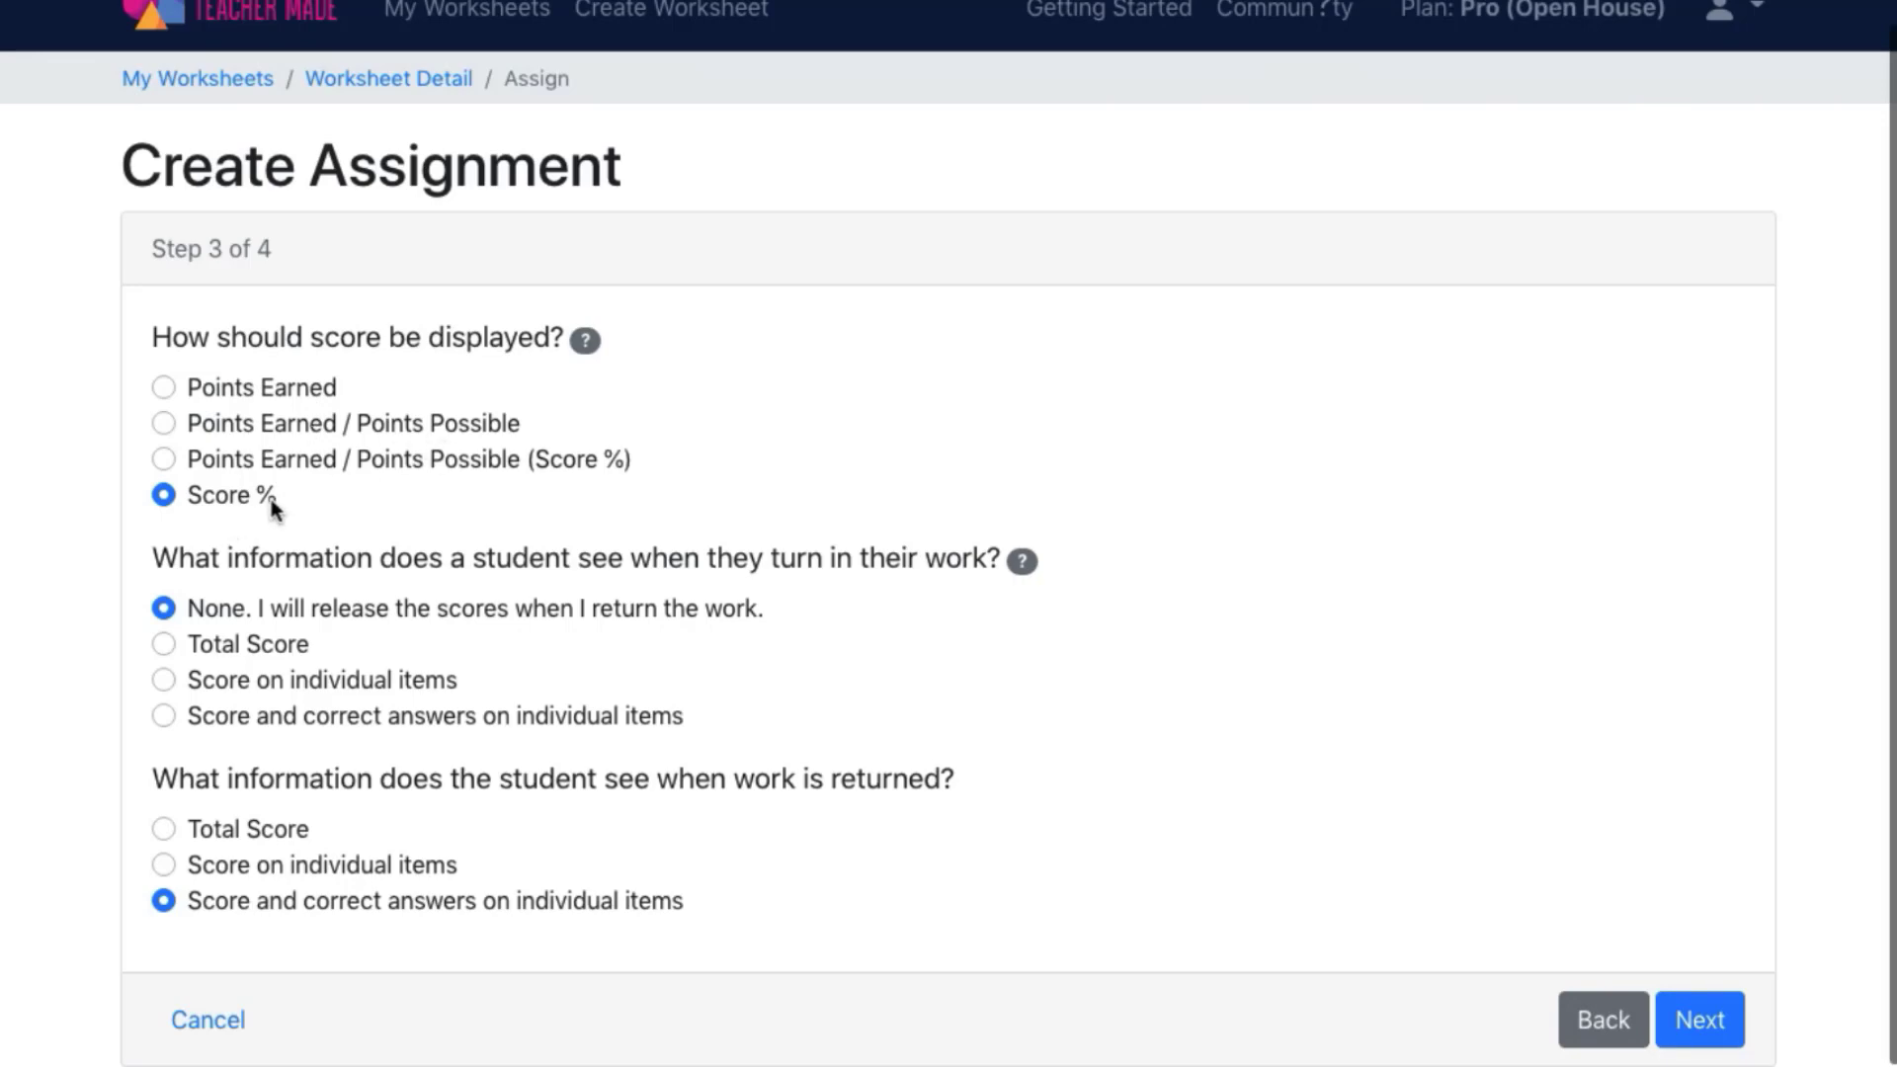
left_click(168, 387)
left_click(176, 644)
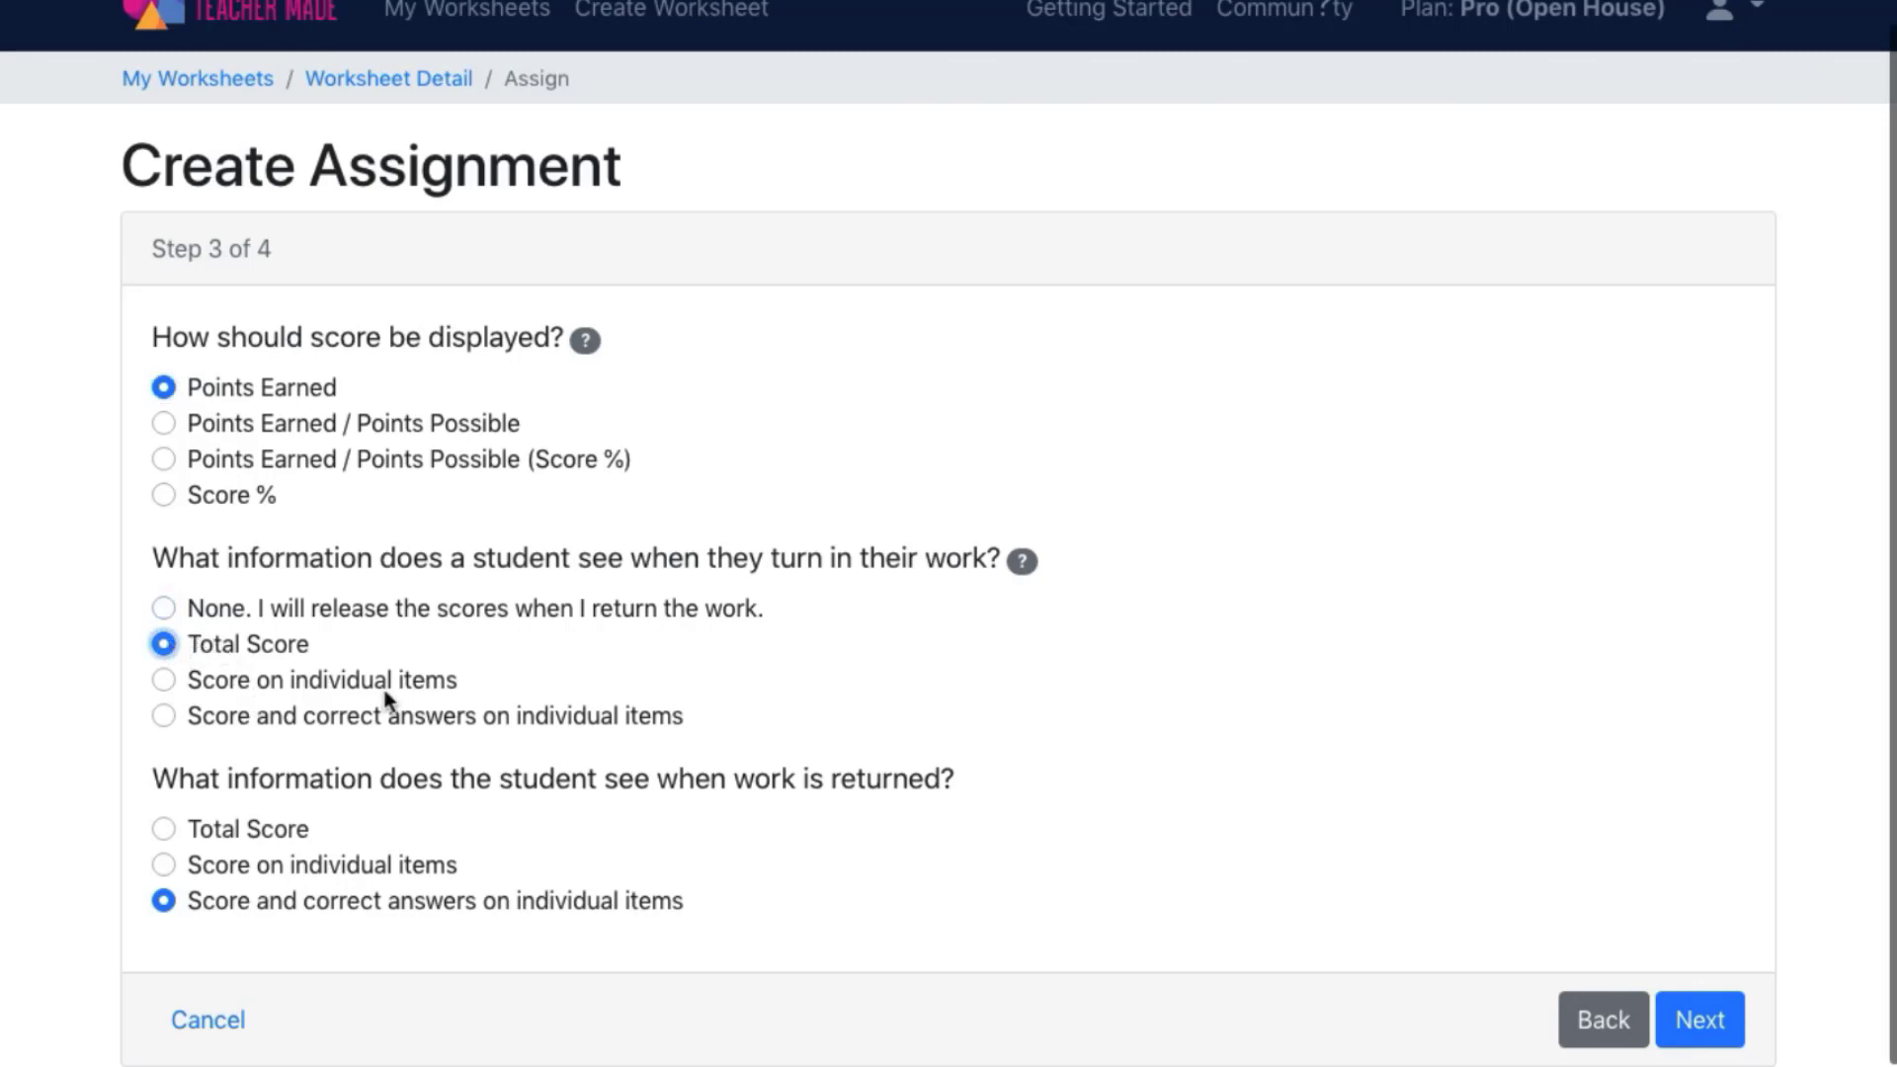
scroll(385, 700, "up", 1)
left_click(1712, 1019)
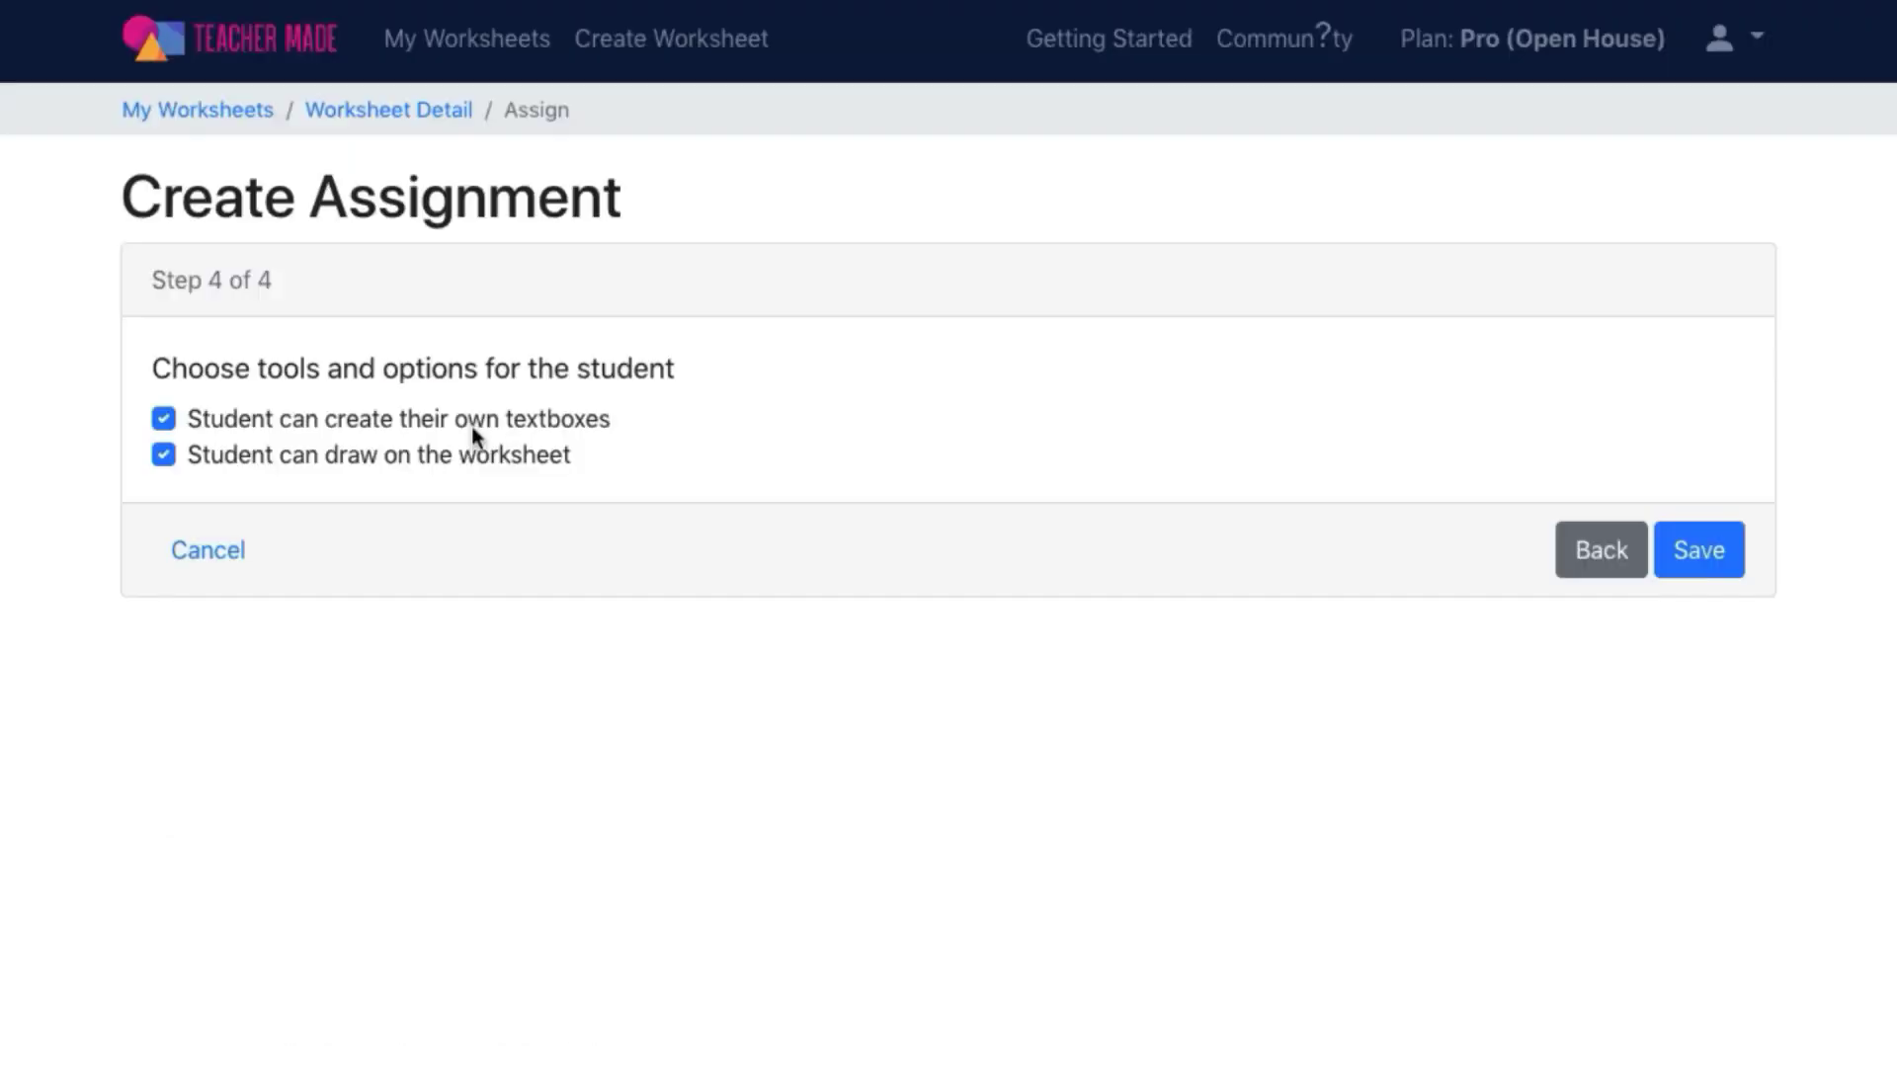
Save the assignment with students allowed to create their own textboxes and draw on the worksheet
left_click(163, 419)
left_click(164, 423)
left_click(1704, 553)
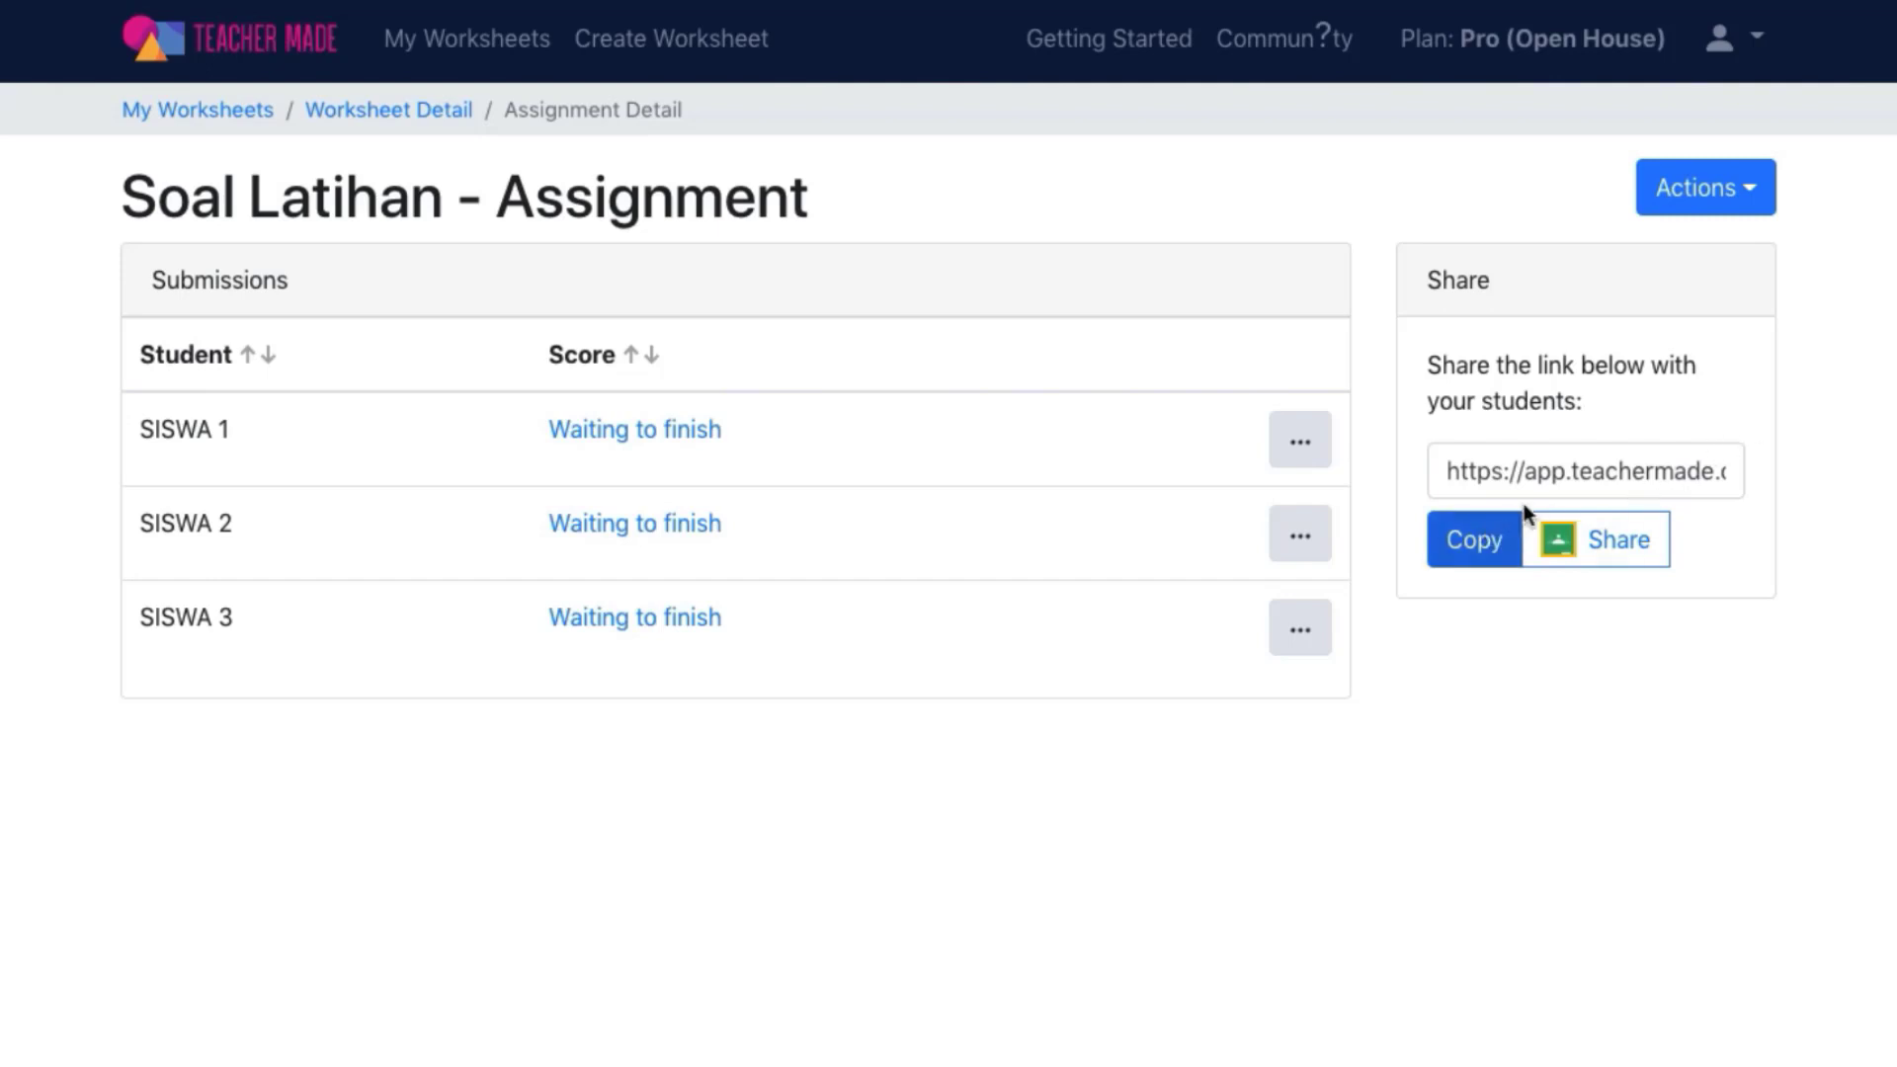
Look over the available assignment actions without choosing one, and copy the assignment link for students
left_click(1755, 188)
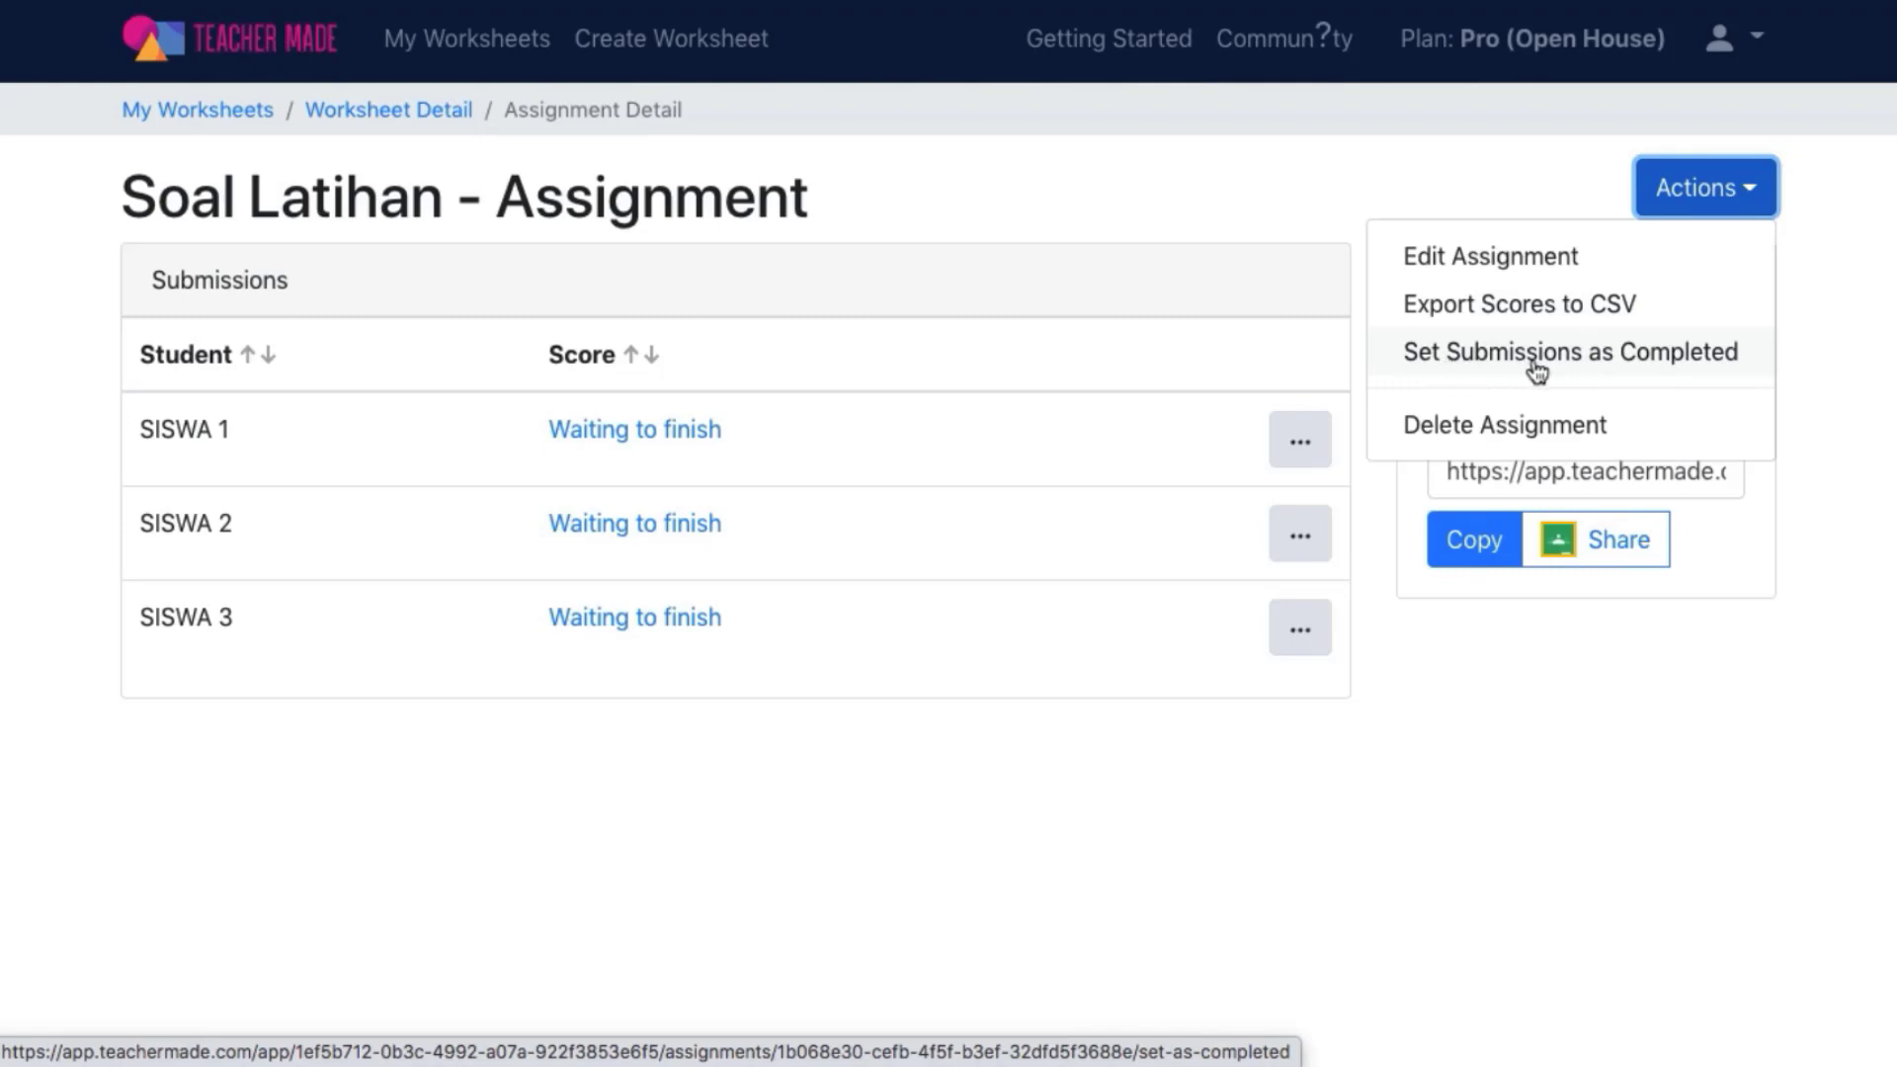
left_click(1769, 628)
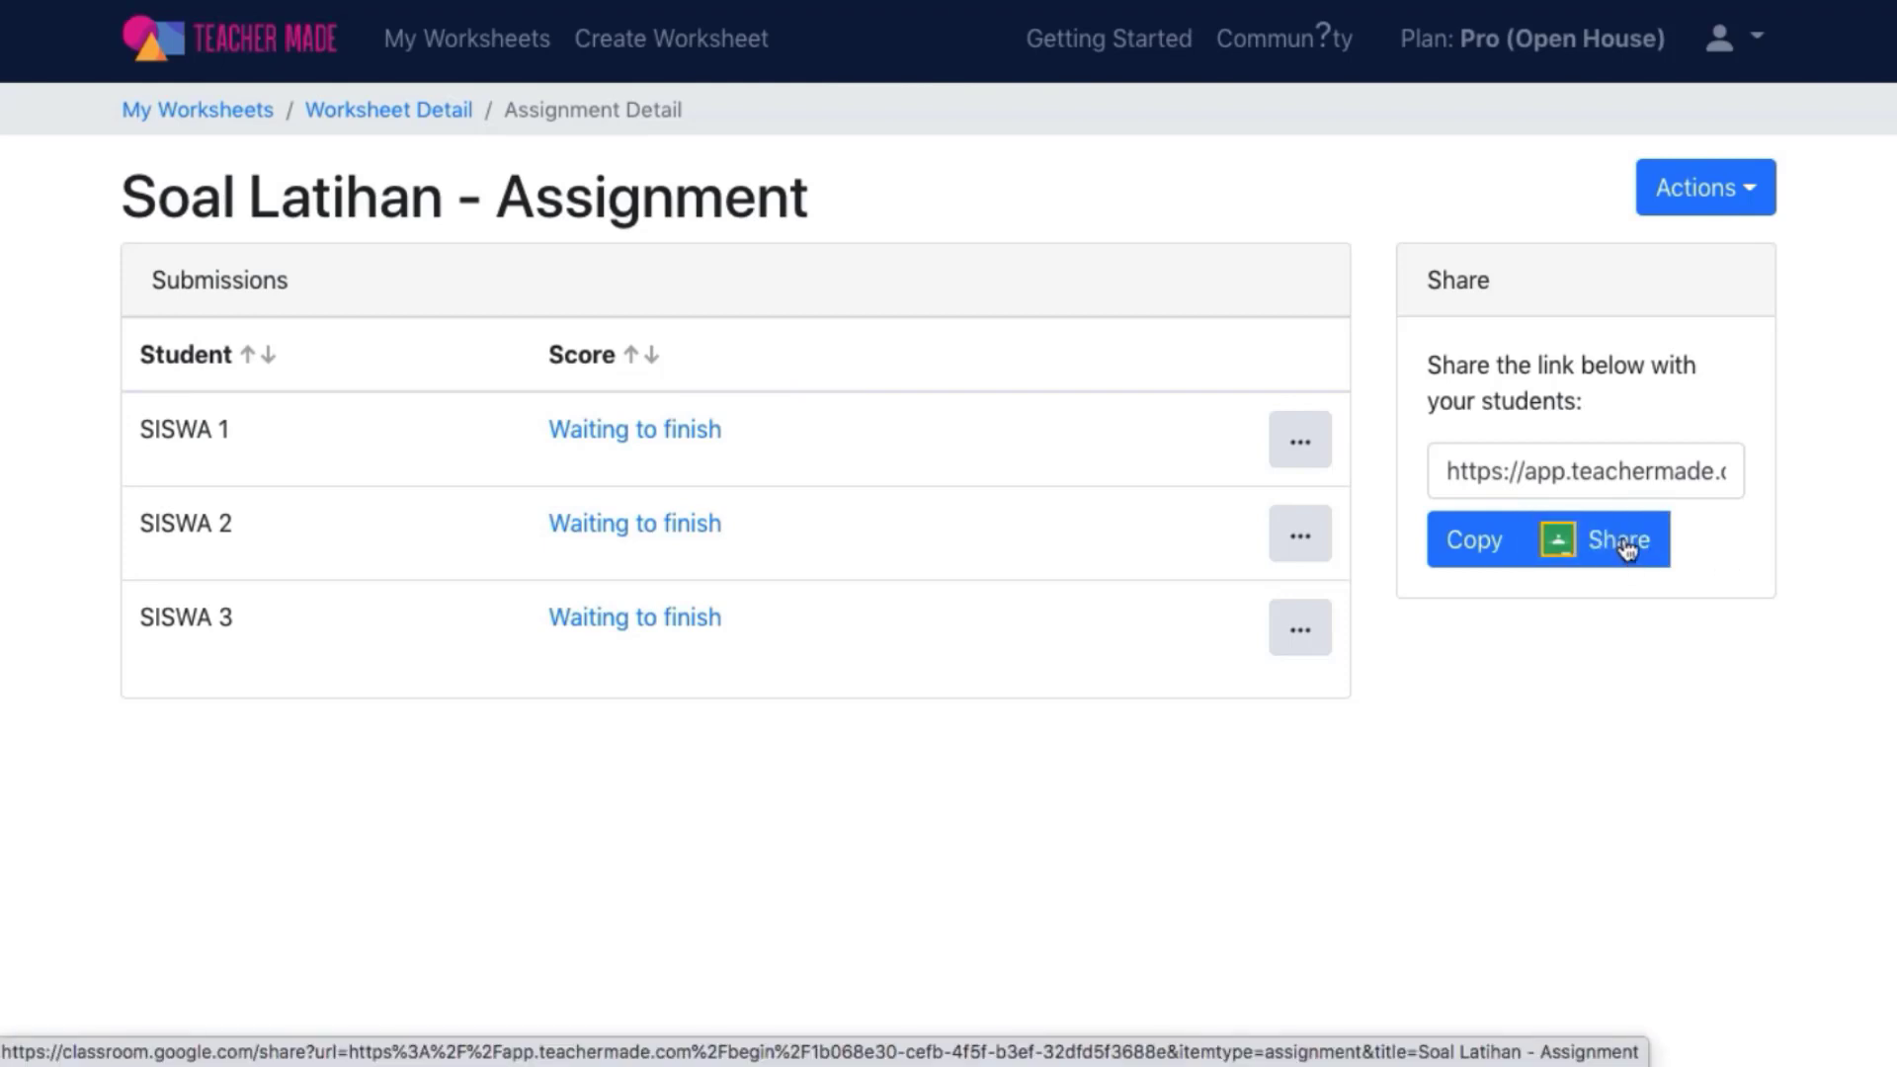
left_click(1472, 541)
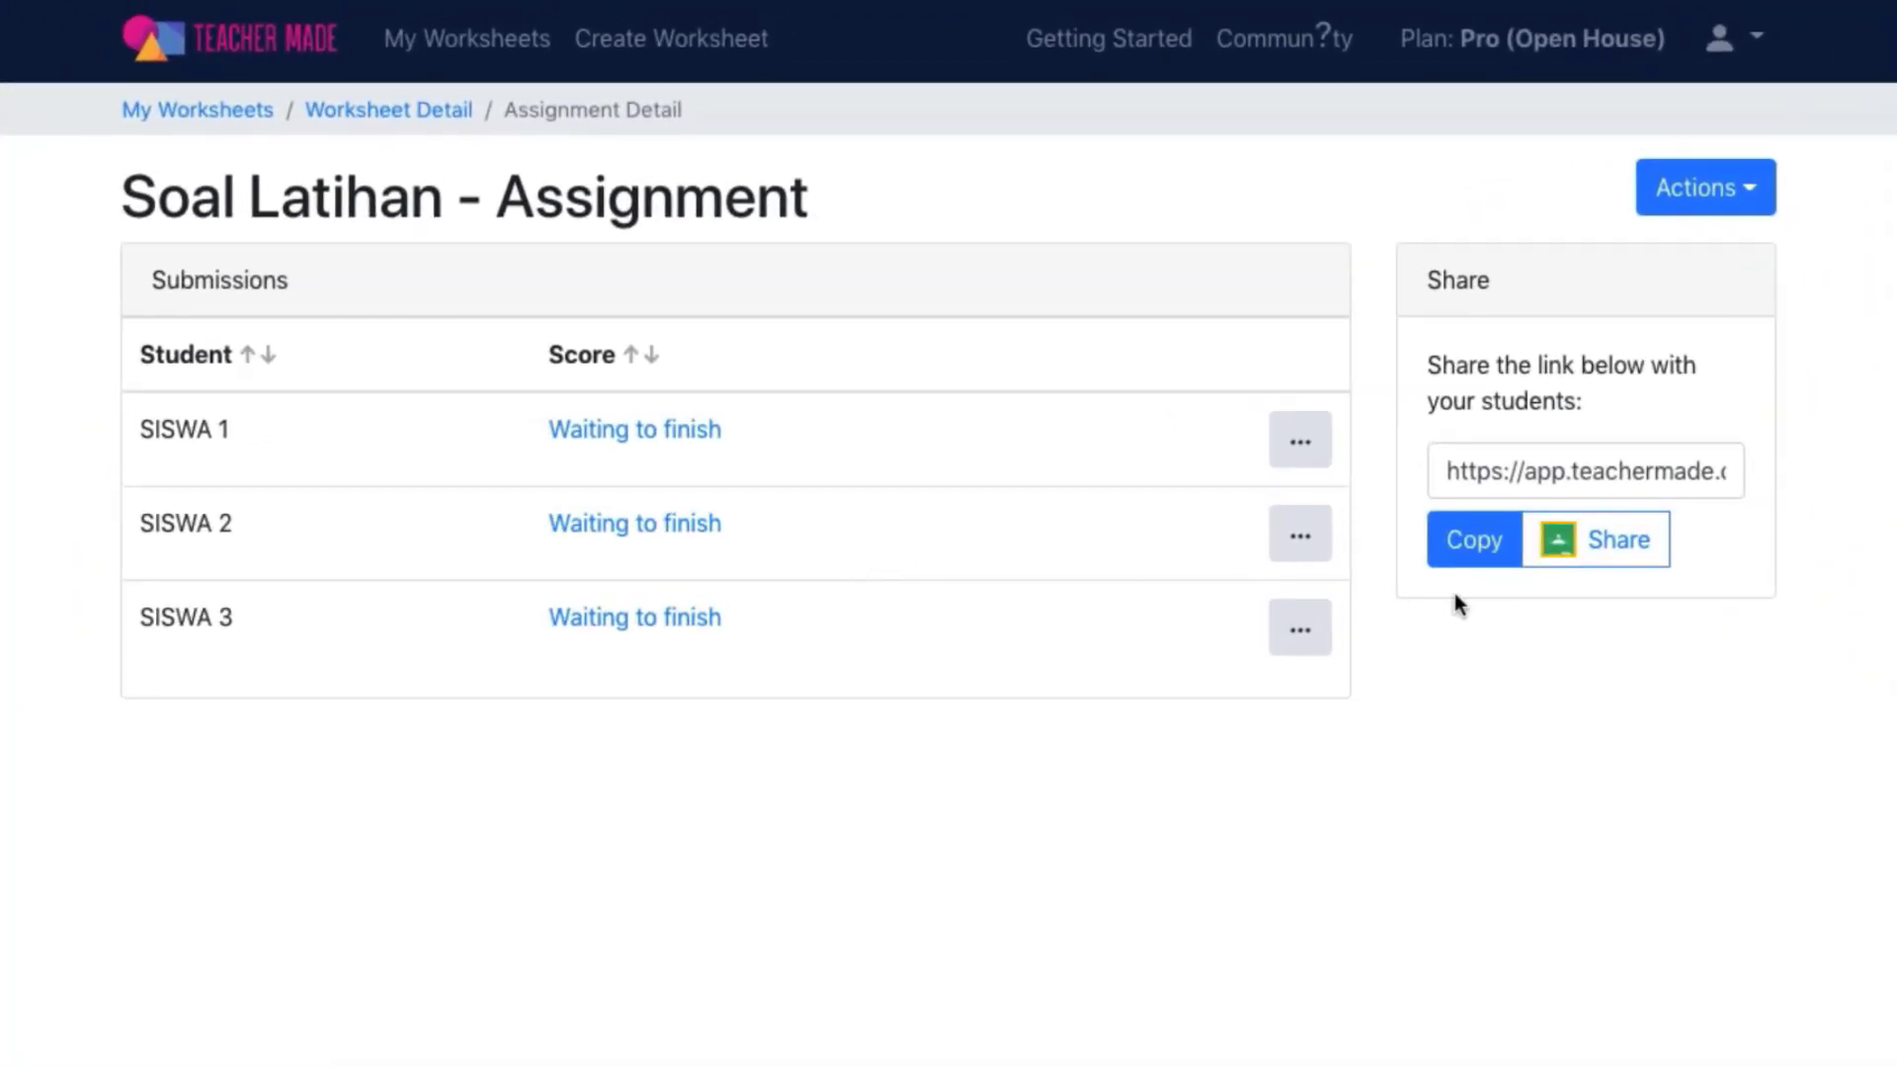
left_click(1482, 543)
Switch to Safari with the assignment's start page and try to begin the assignment under the name "siswa"
key("ctrl+Down")
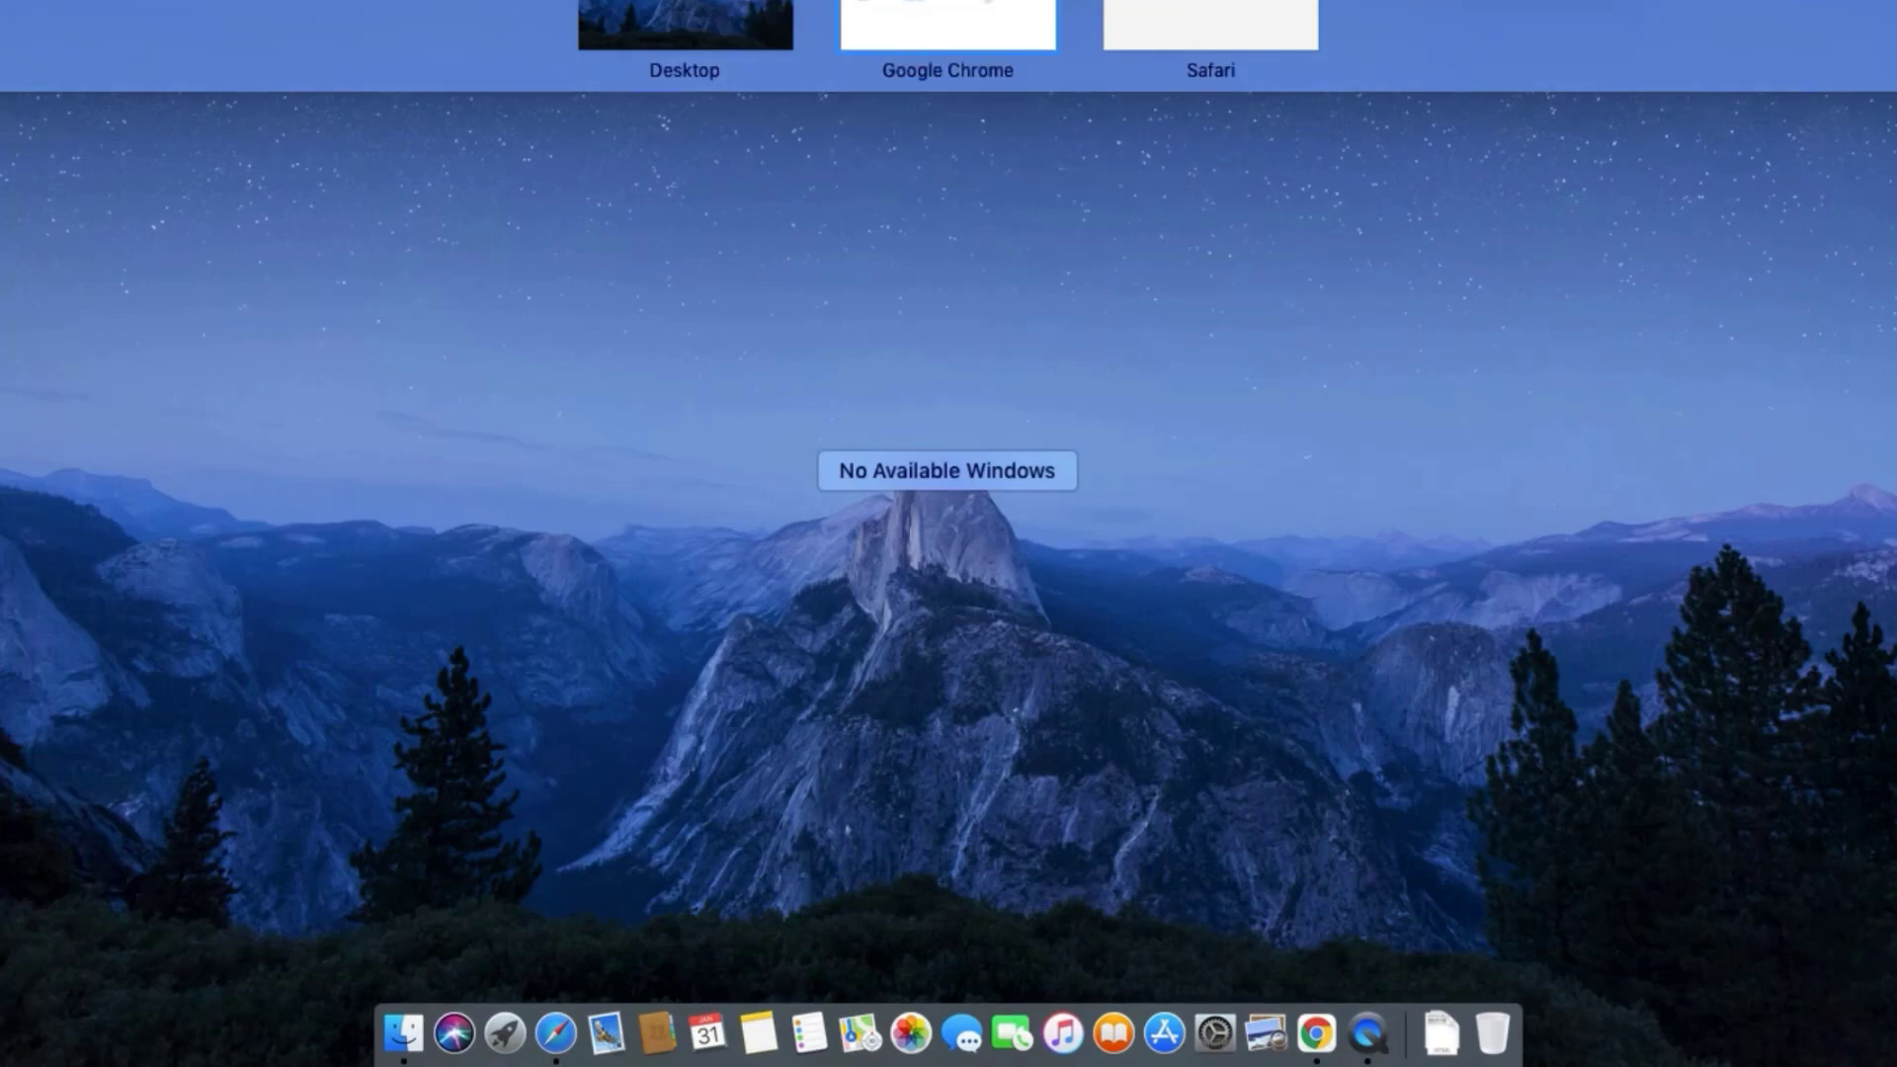
left_click(1173, 46)
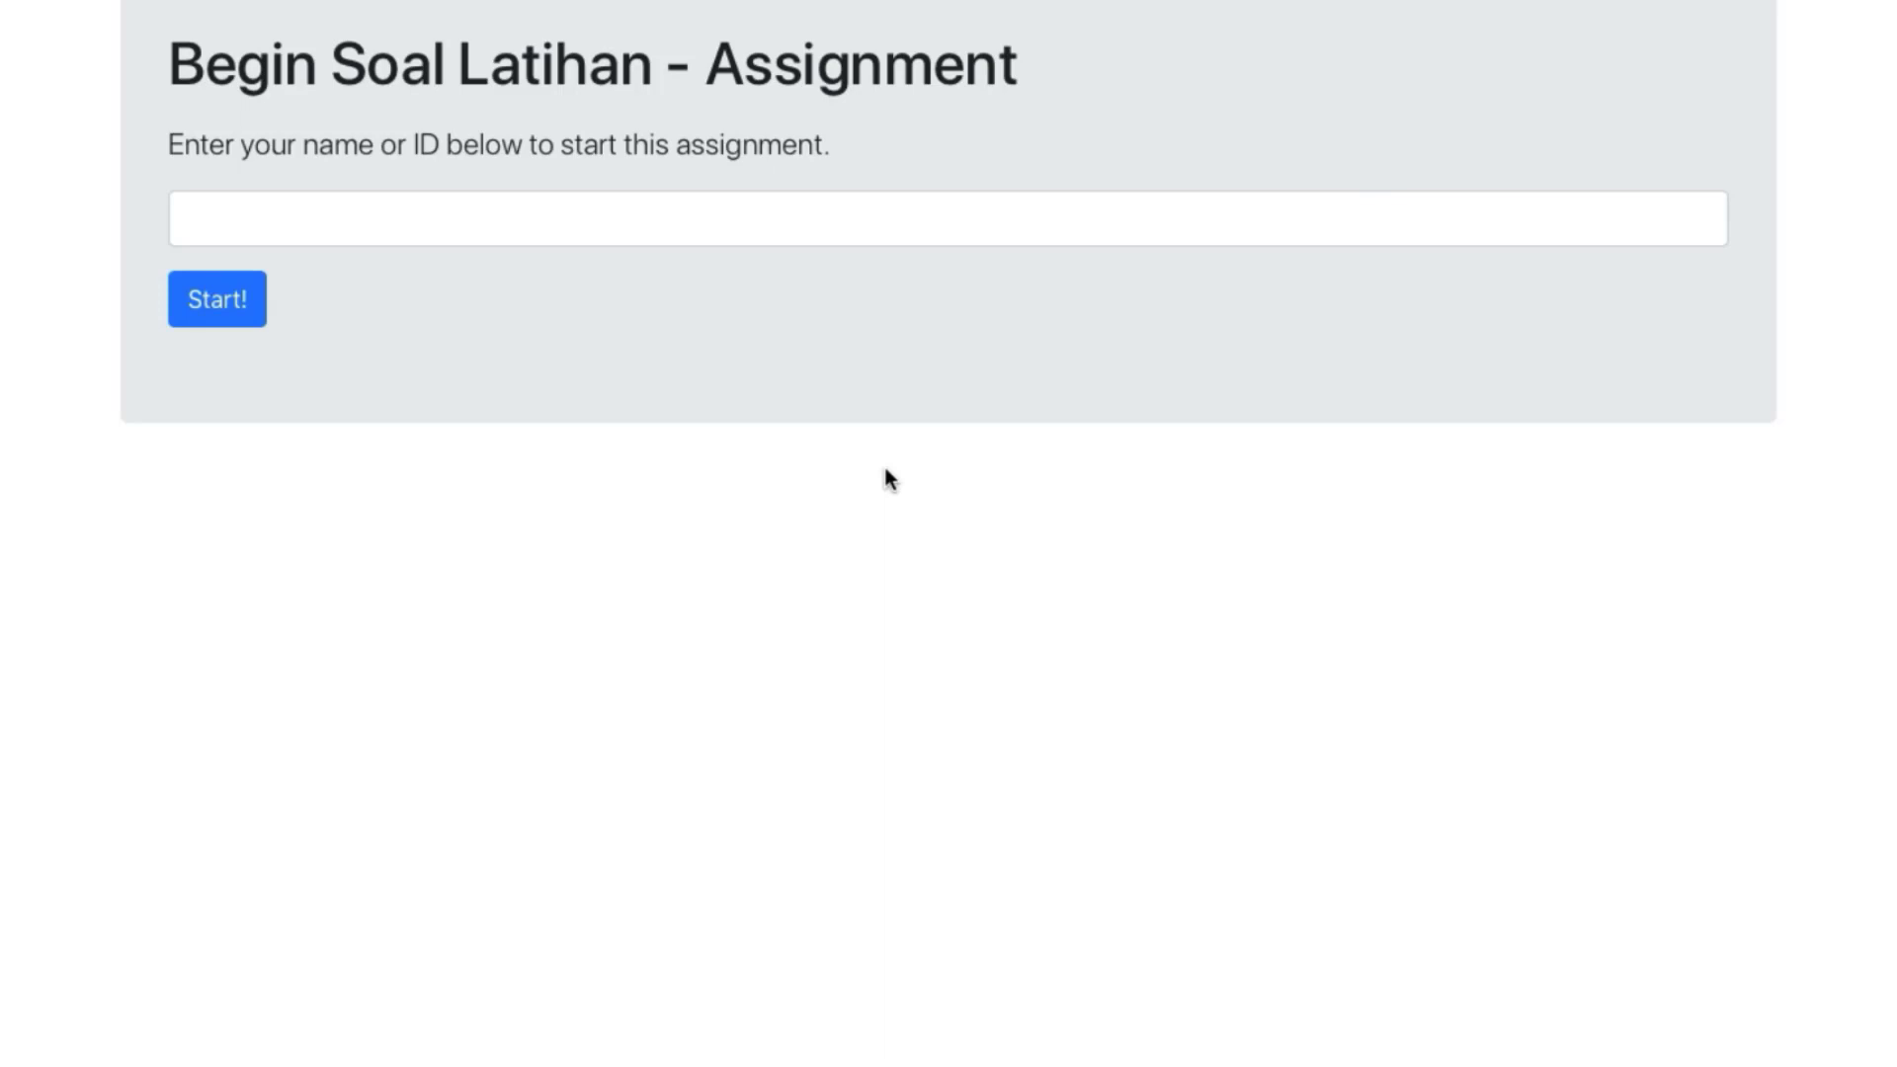
left_click(679, 211)
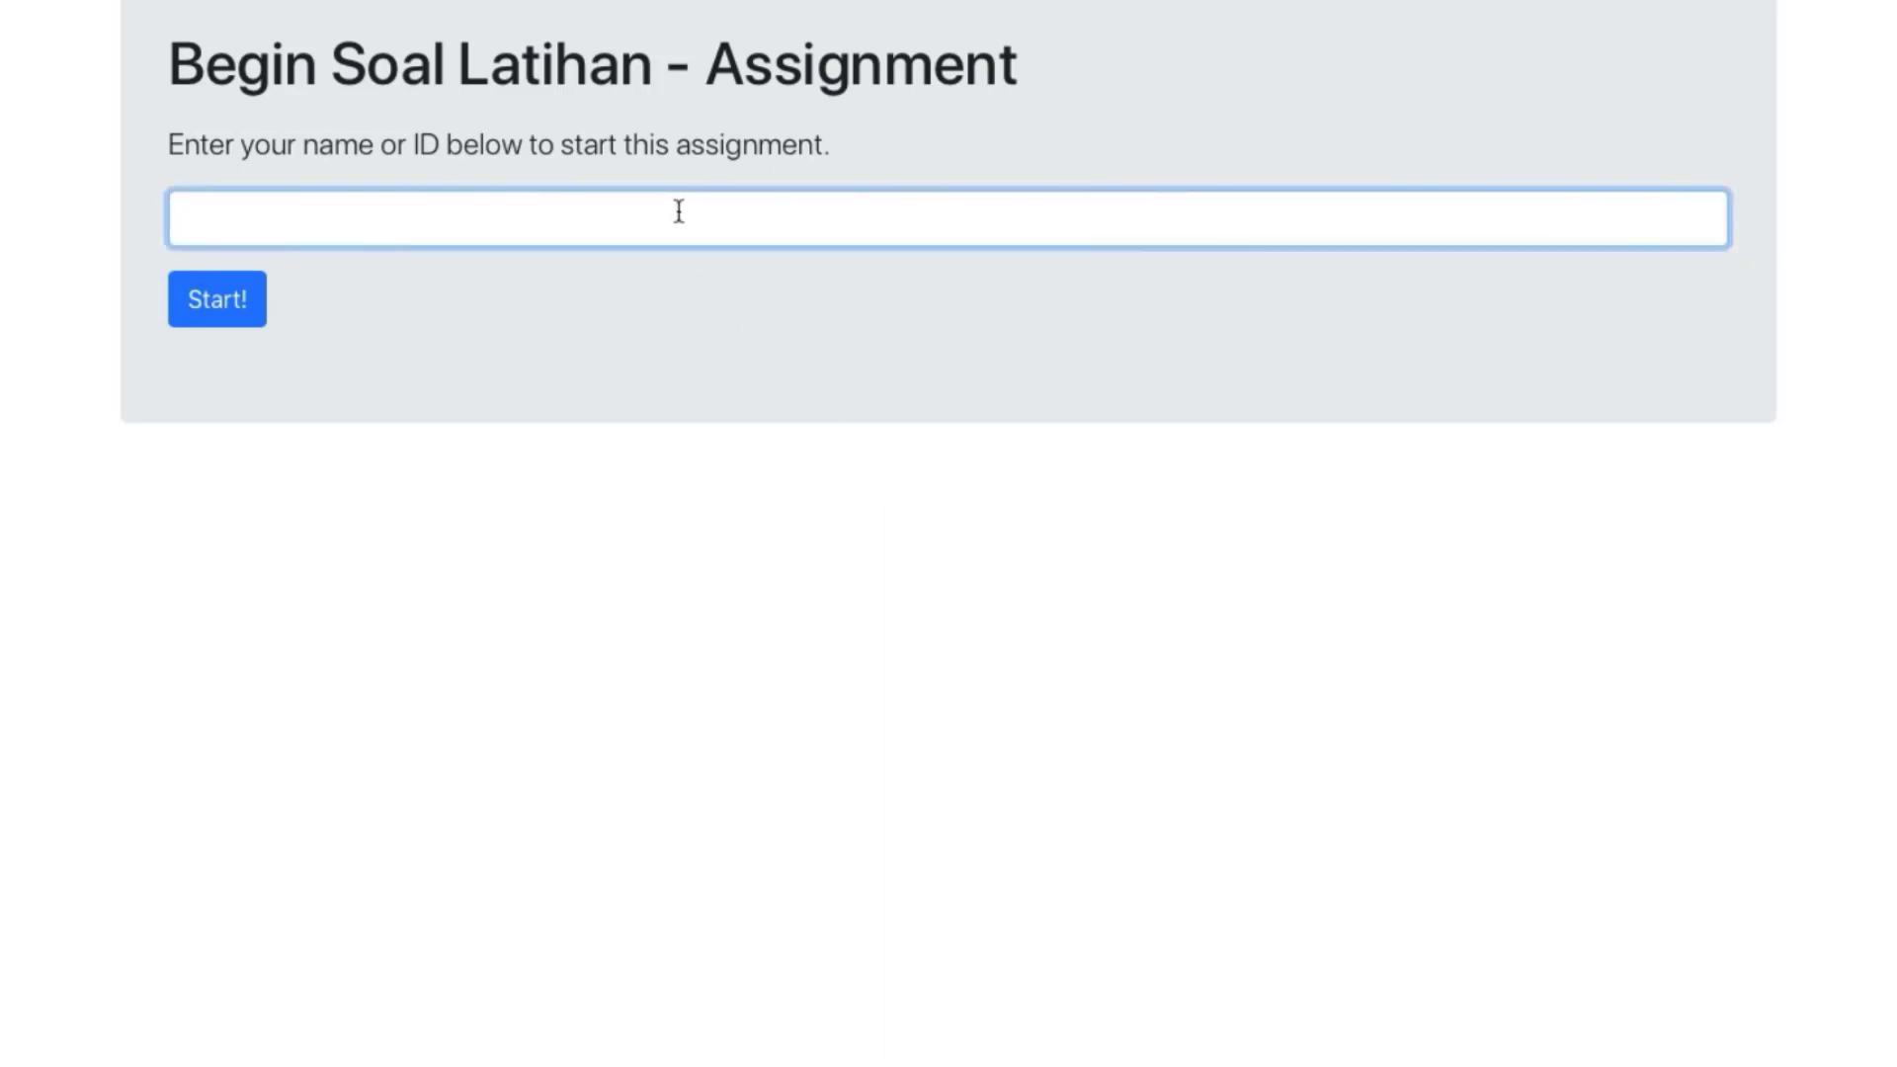
type("siswa")
left_click(257, 314)
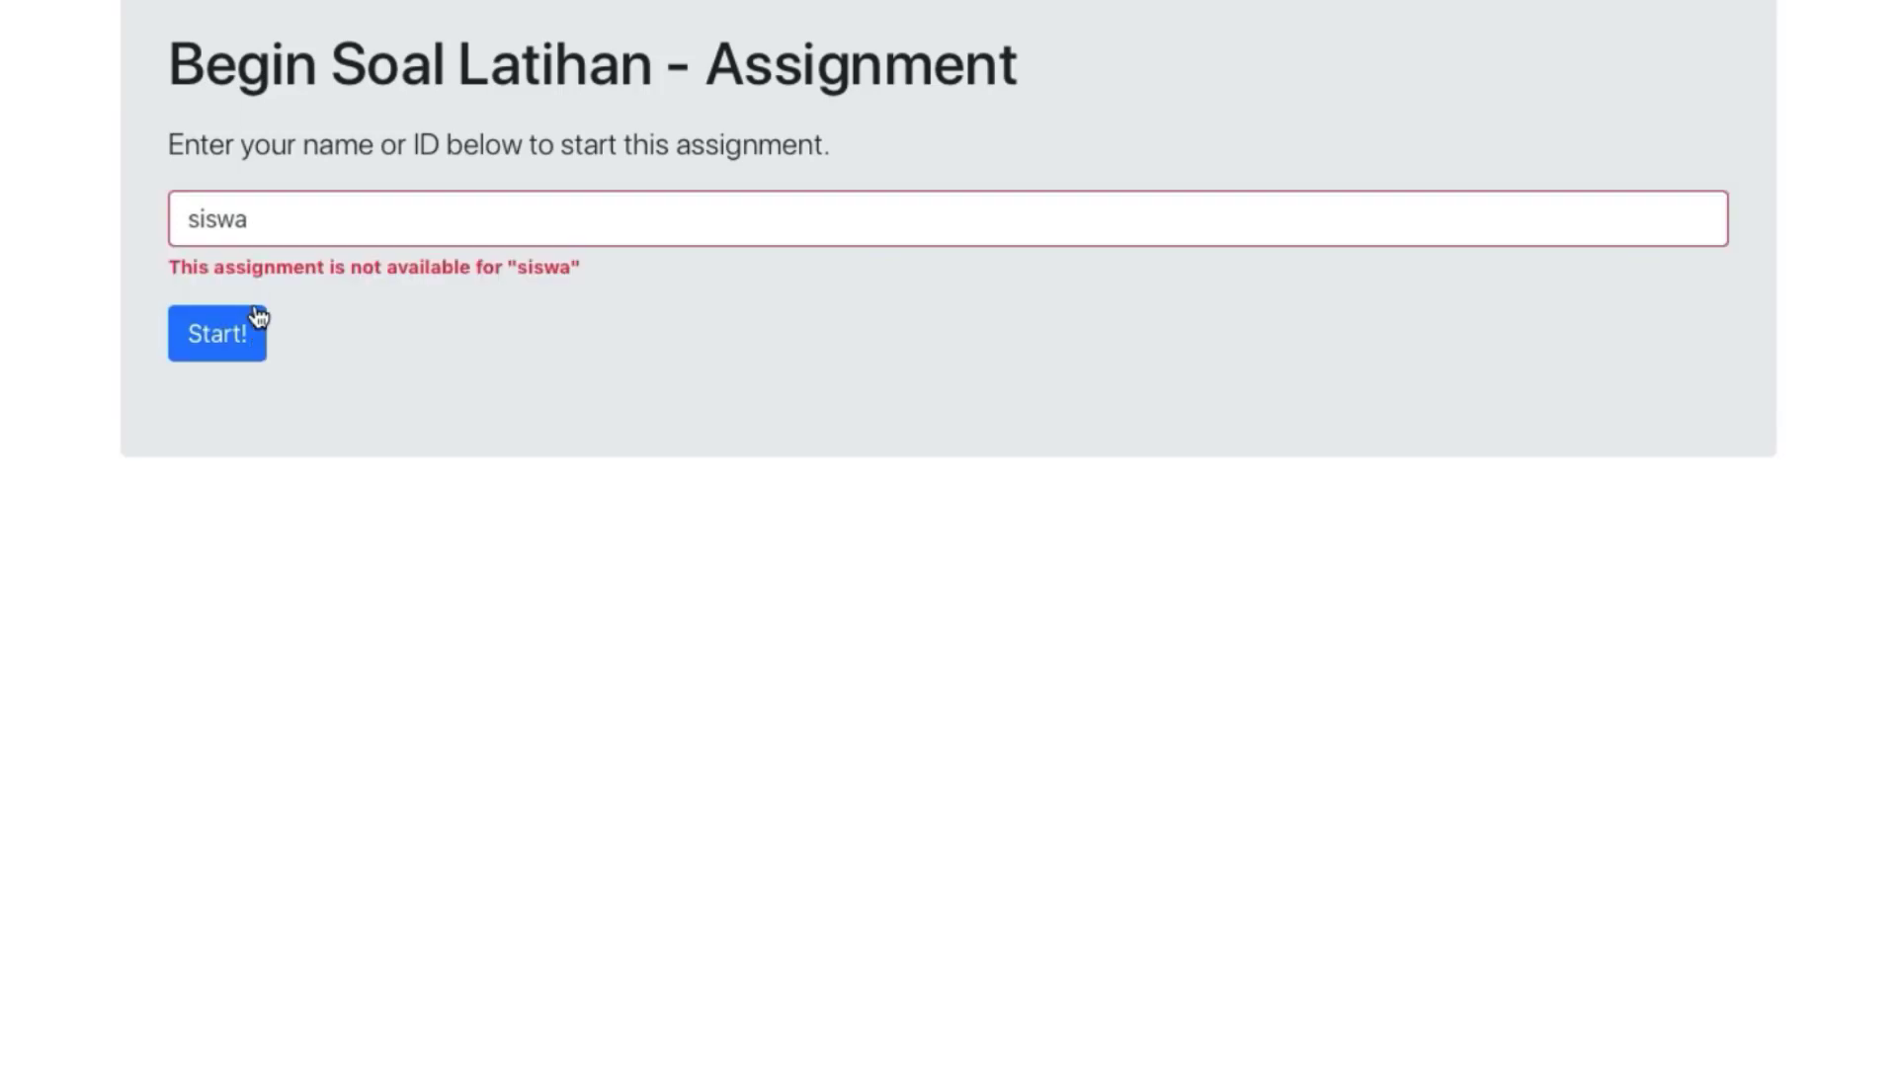
Replace the rejected name with "SISWA 1" and start the assignment
double_click(386, 229)
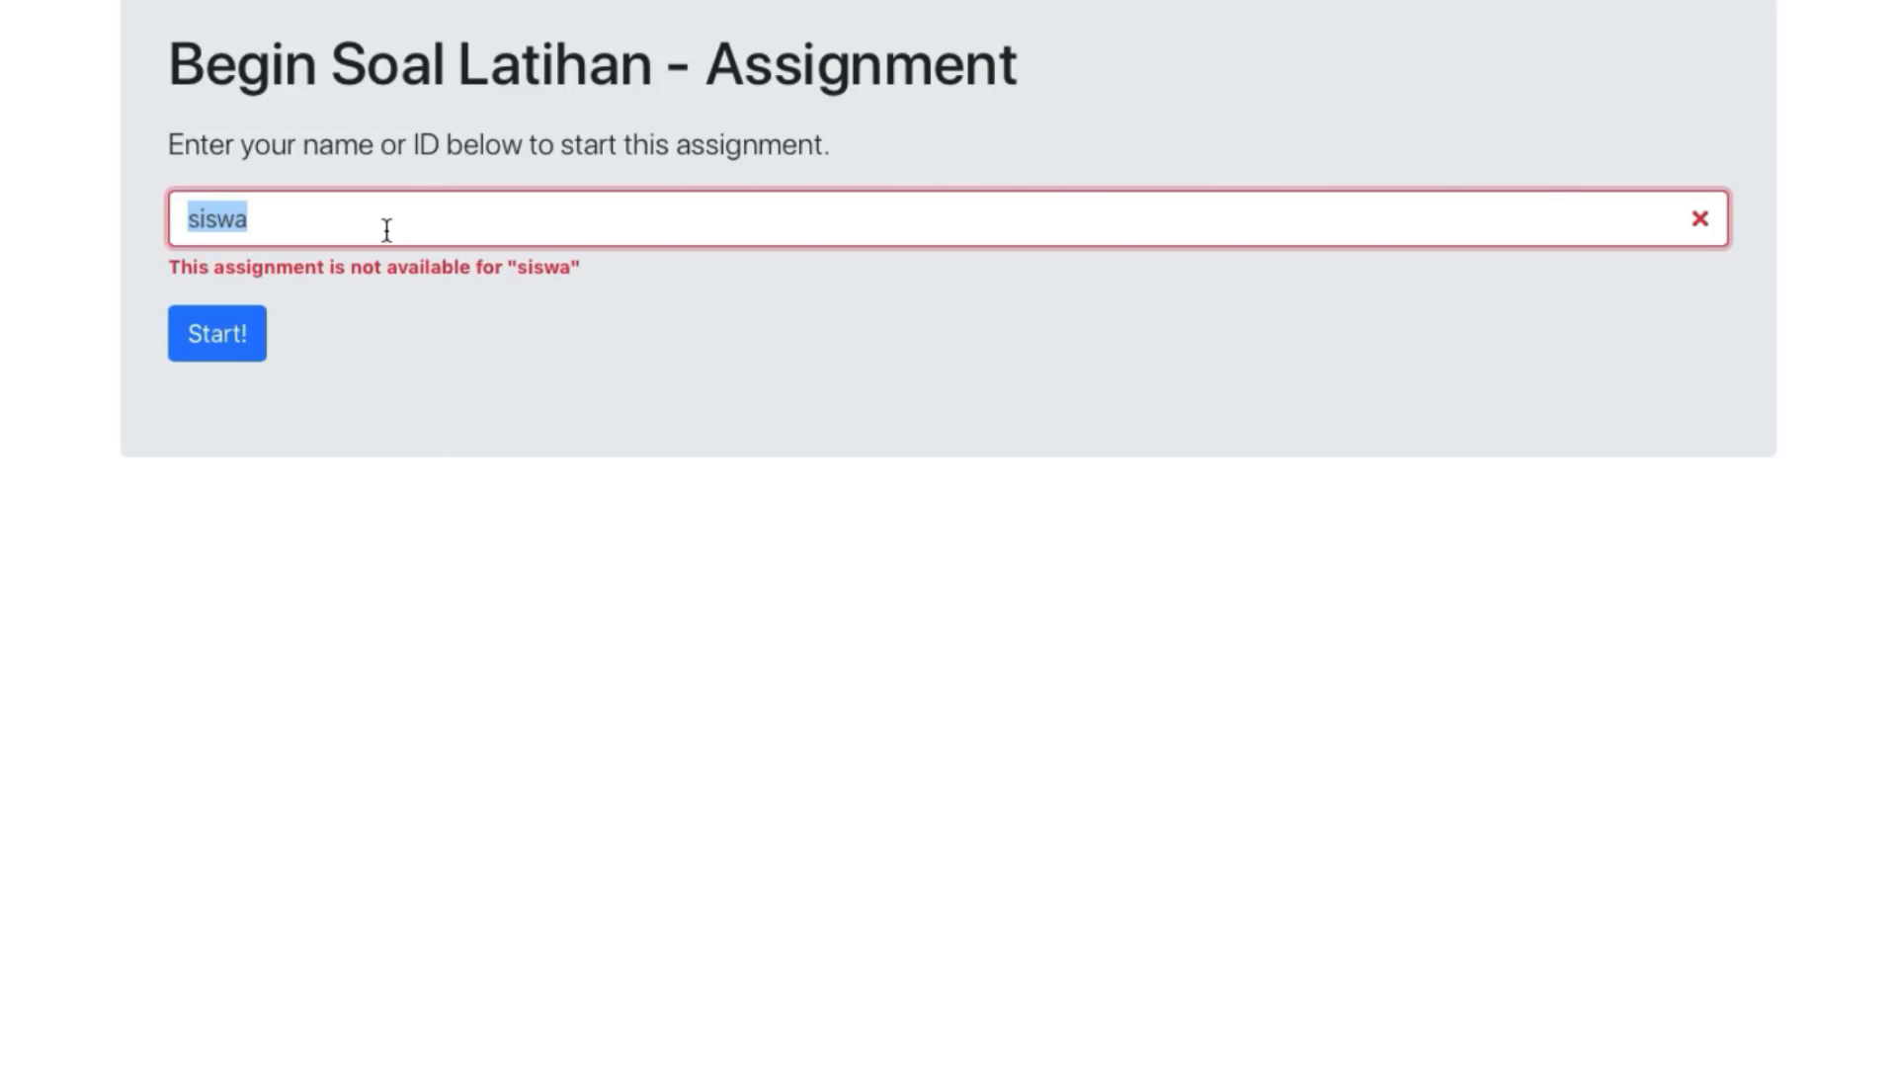
key("BackSpace")
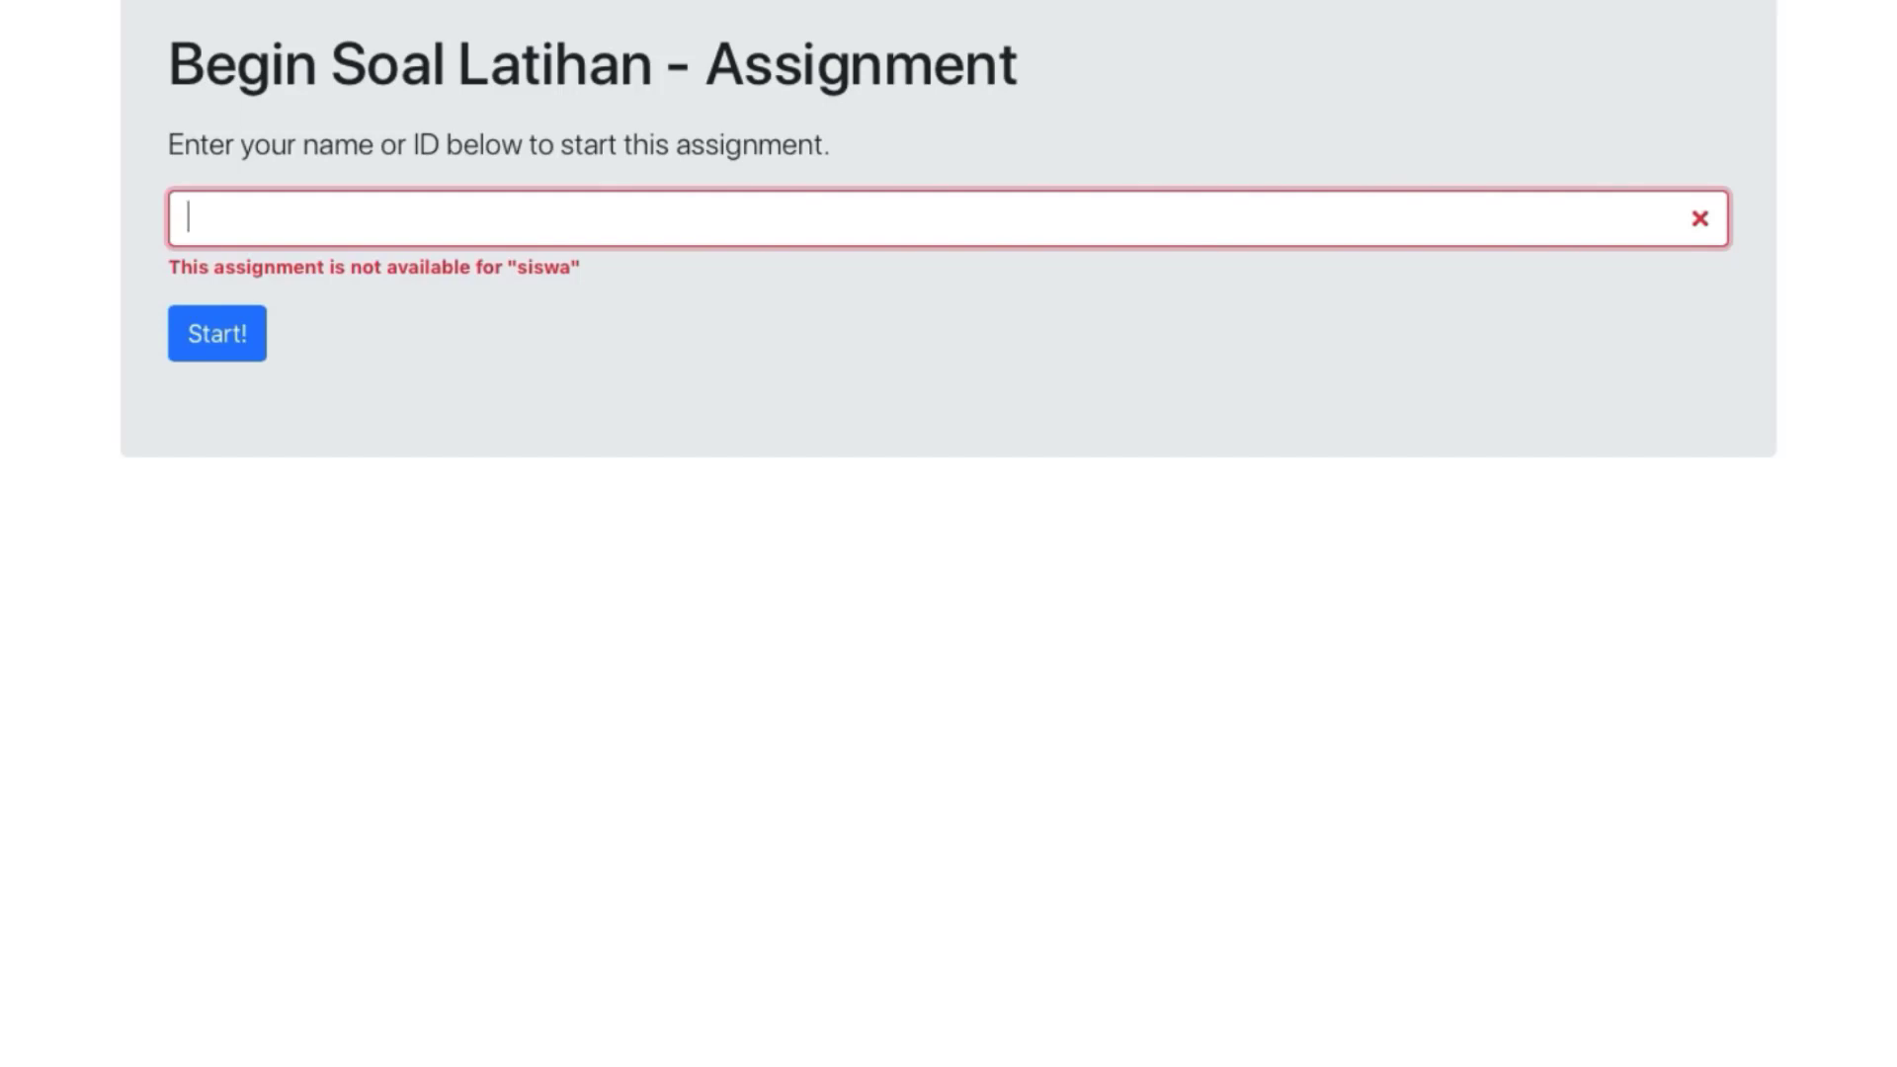
type("SISWA 1")
left_click(242, 338)
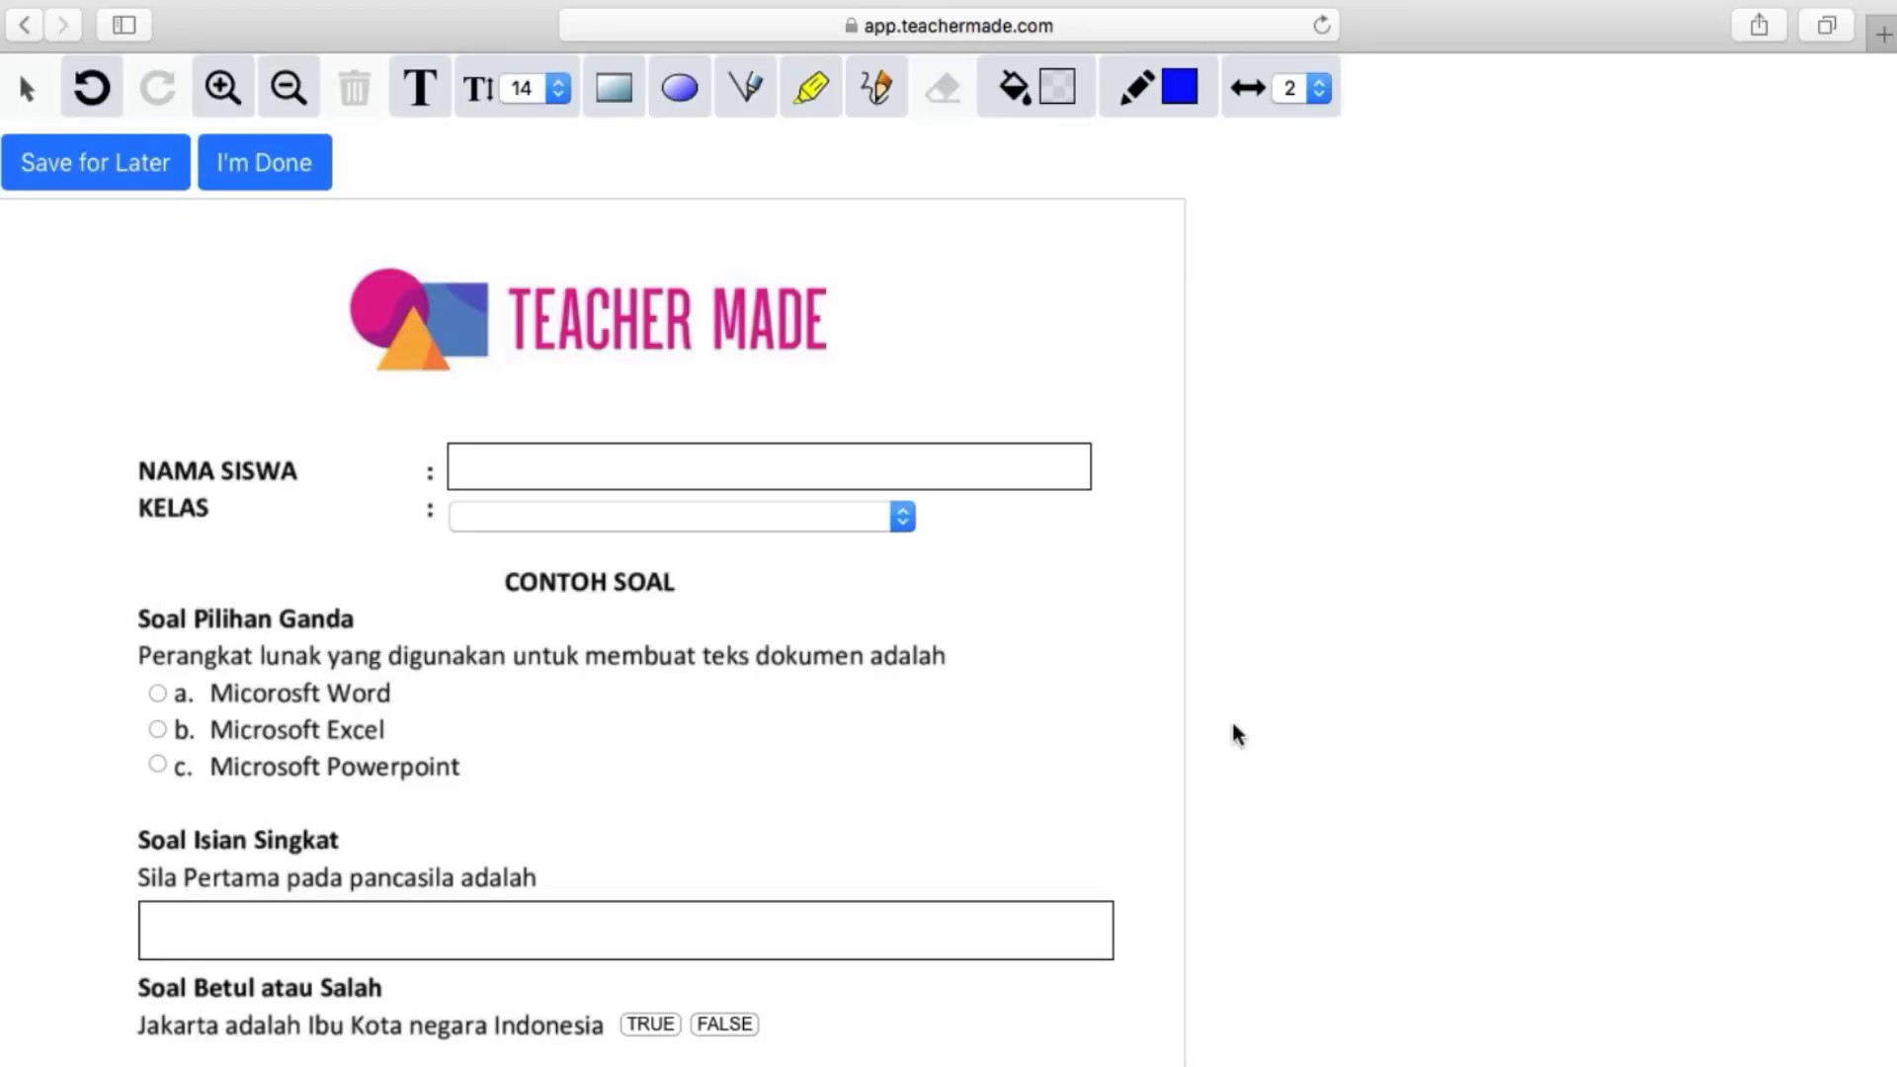
Fill in the worksheet's NAMA SISWA field with "SISWA 1" and choose "1 SD" for KELAS
scroll(1233, 725, "down", 2)
scroll(1233, 725, "up", 2)
left_click(559, 447)
type("SISWA 1")
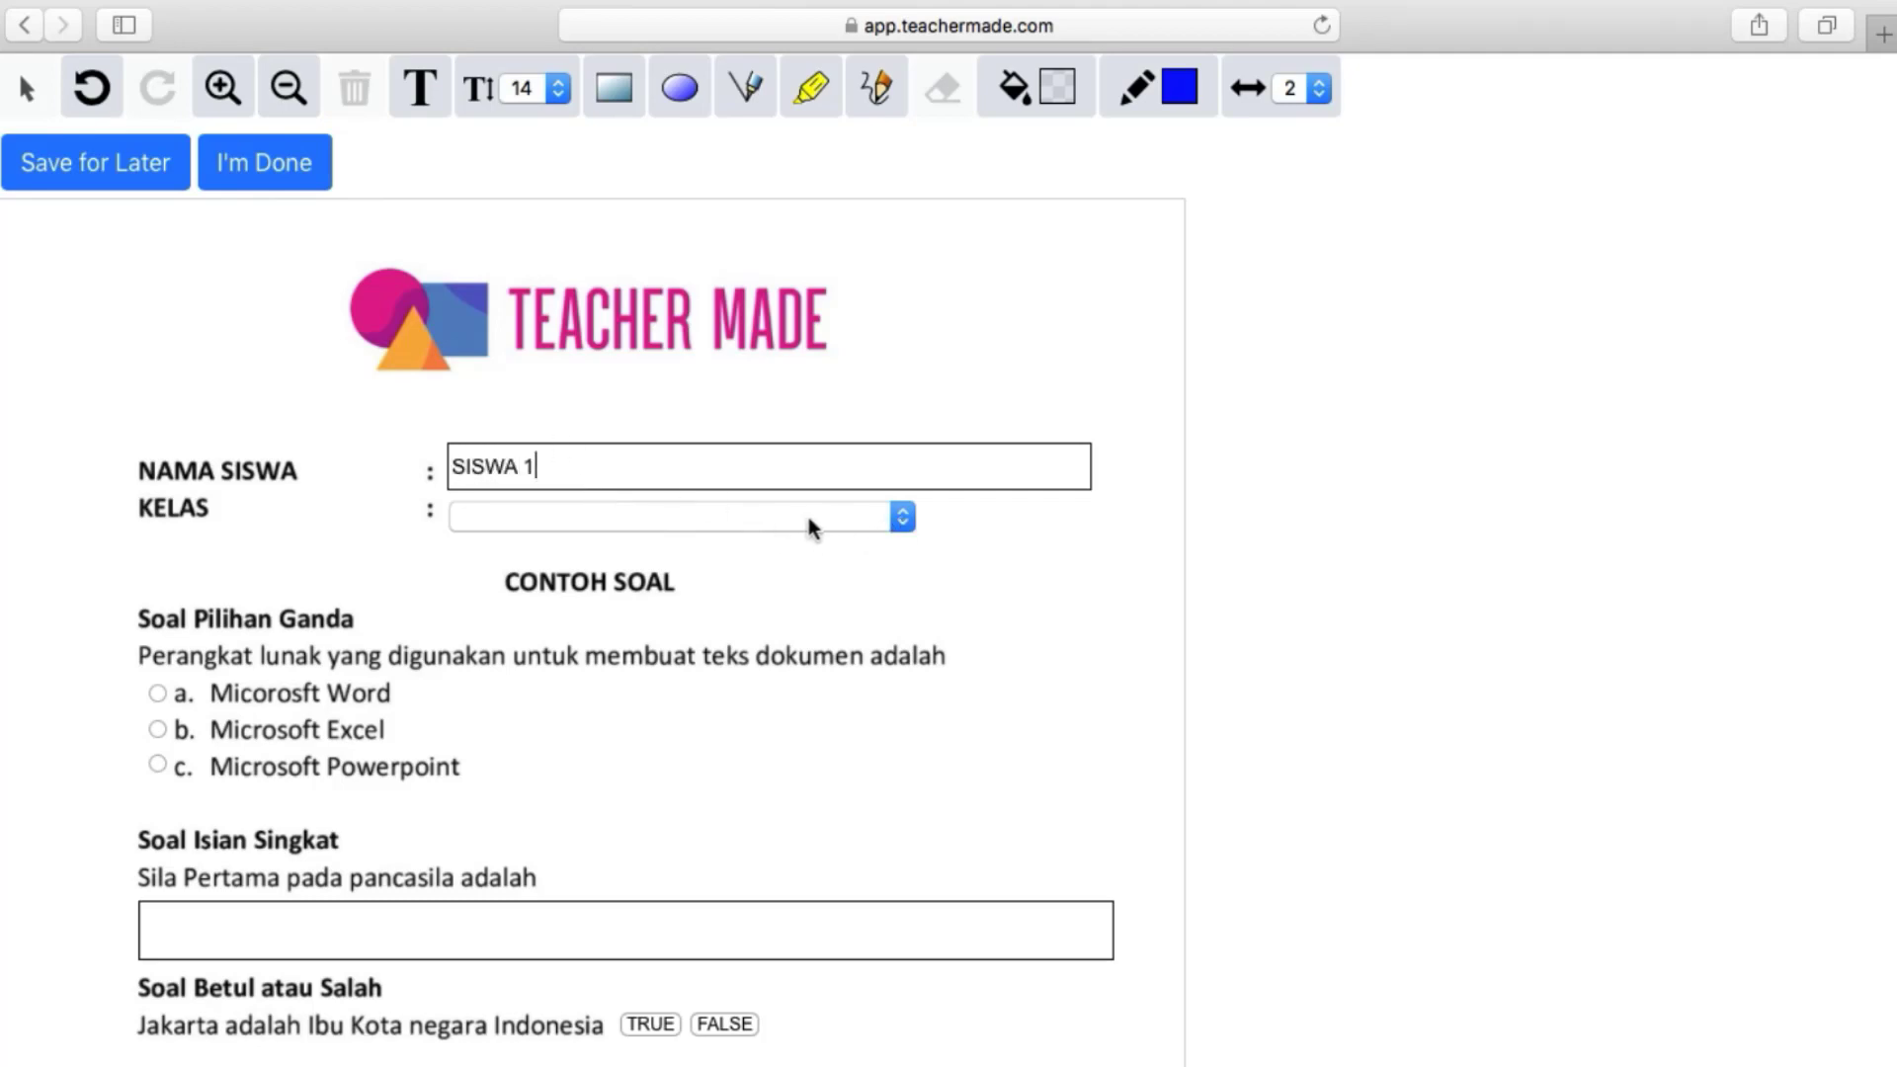
left_click(901, 523)
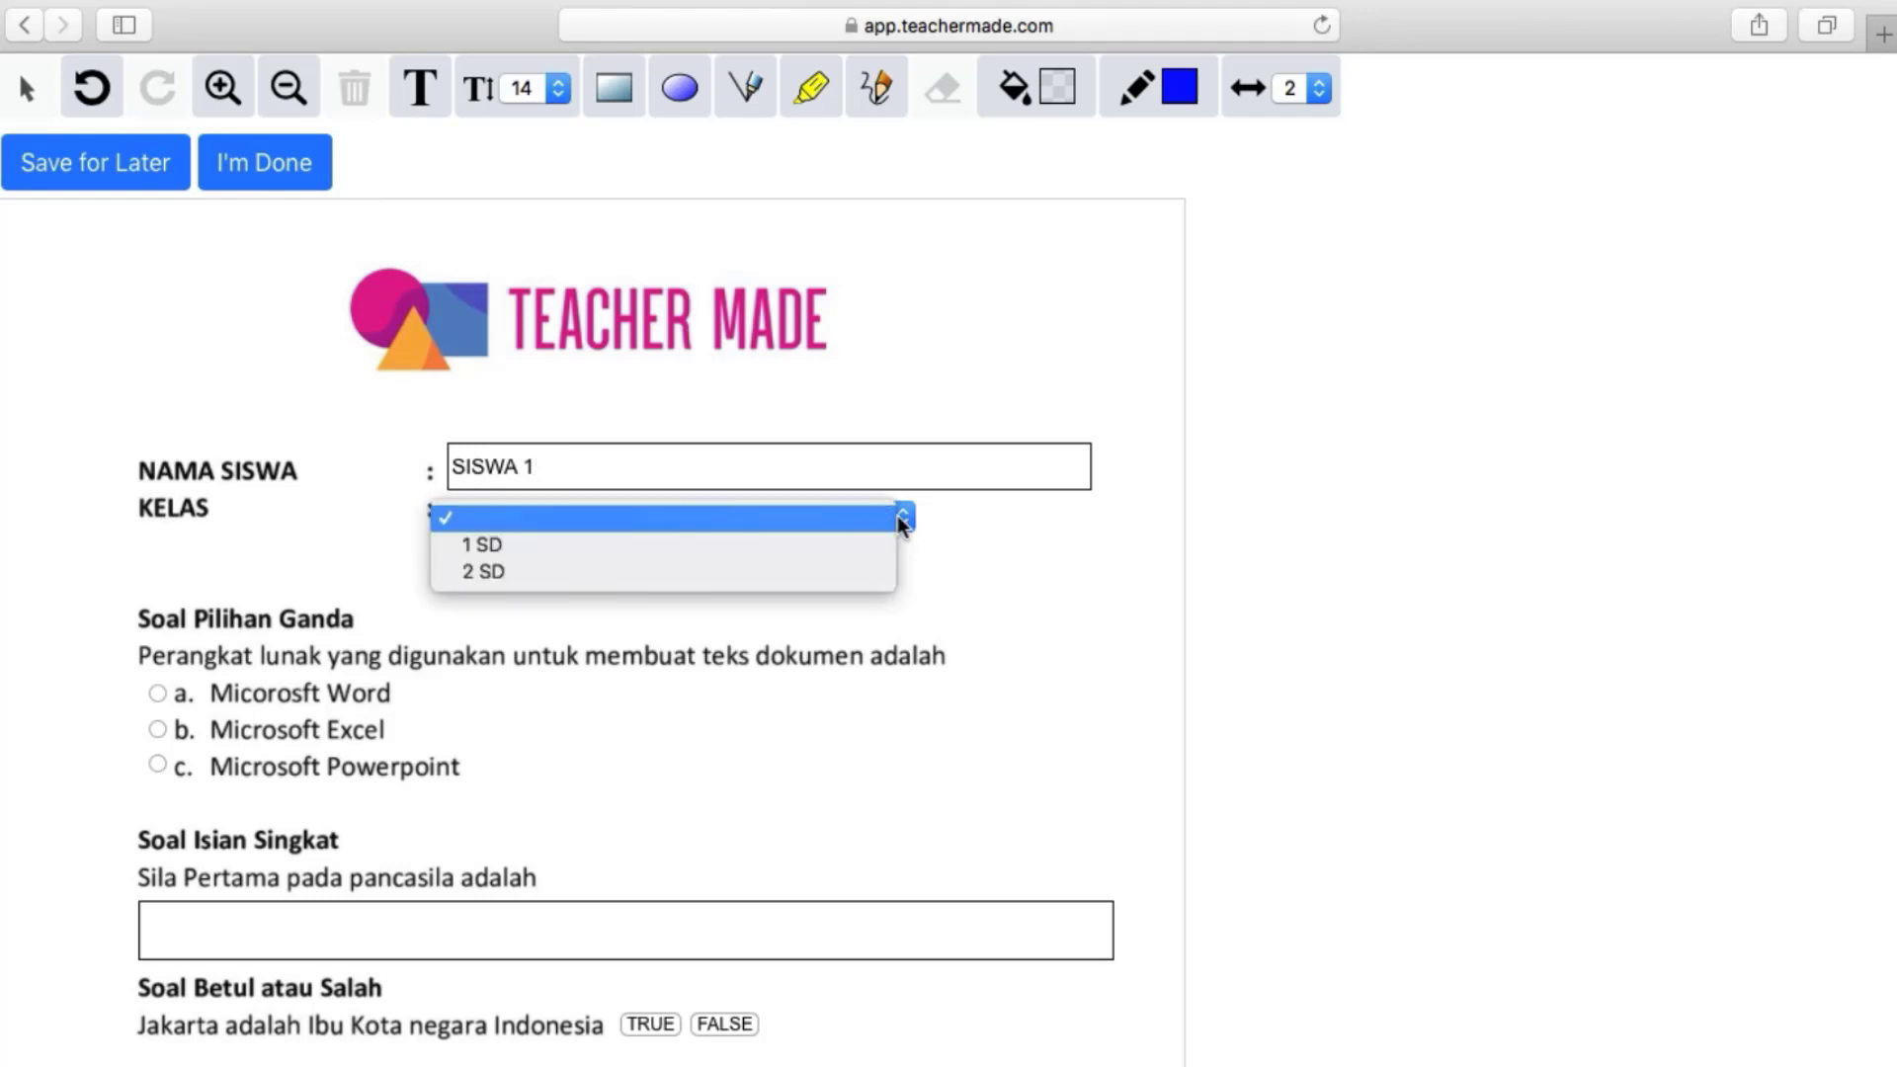
left_click(787, 546)
Answer the multiple-choice question with option a and the short-answer question with "ketuhanan yang maha esa"
scroll(1054, 702, "down", 3)
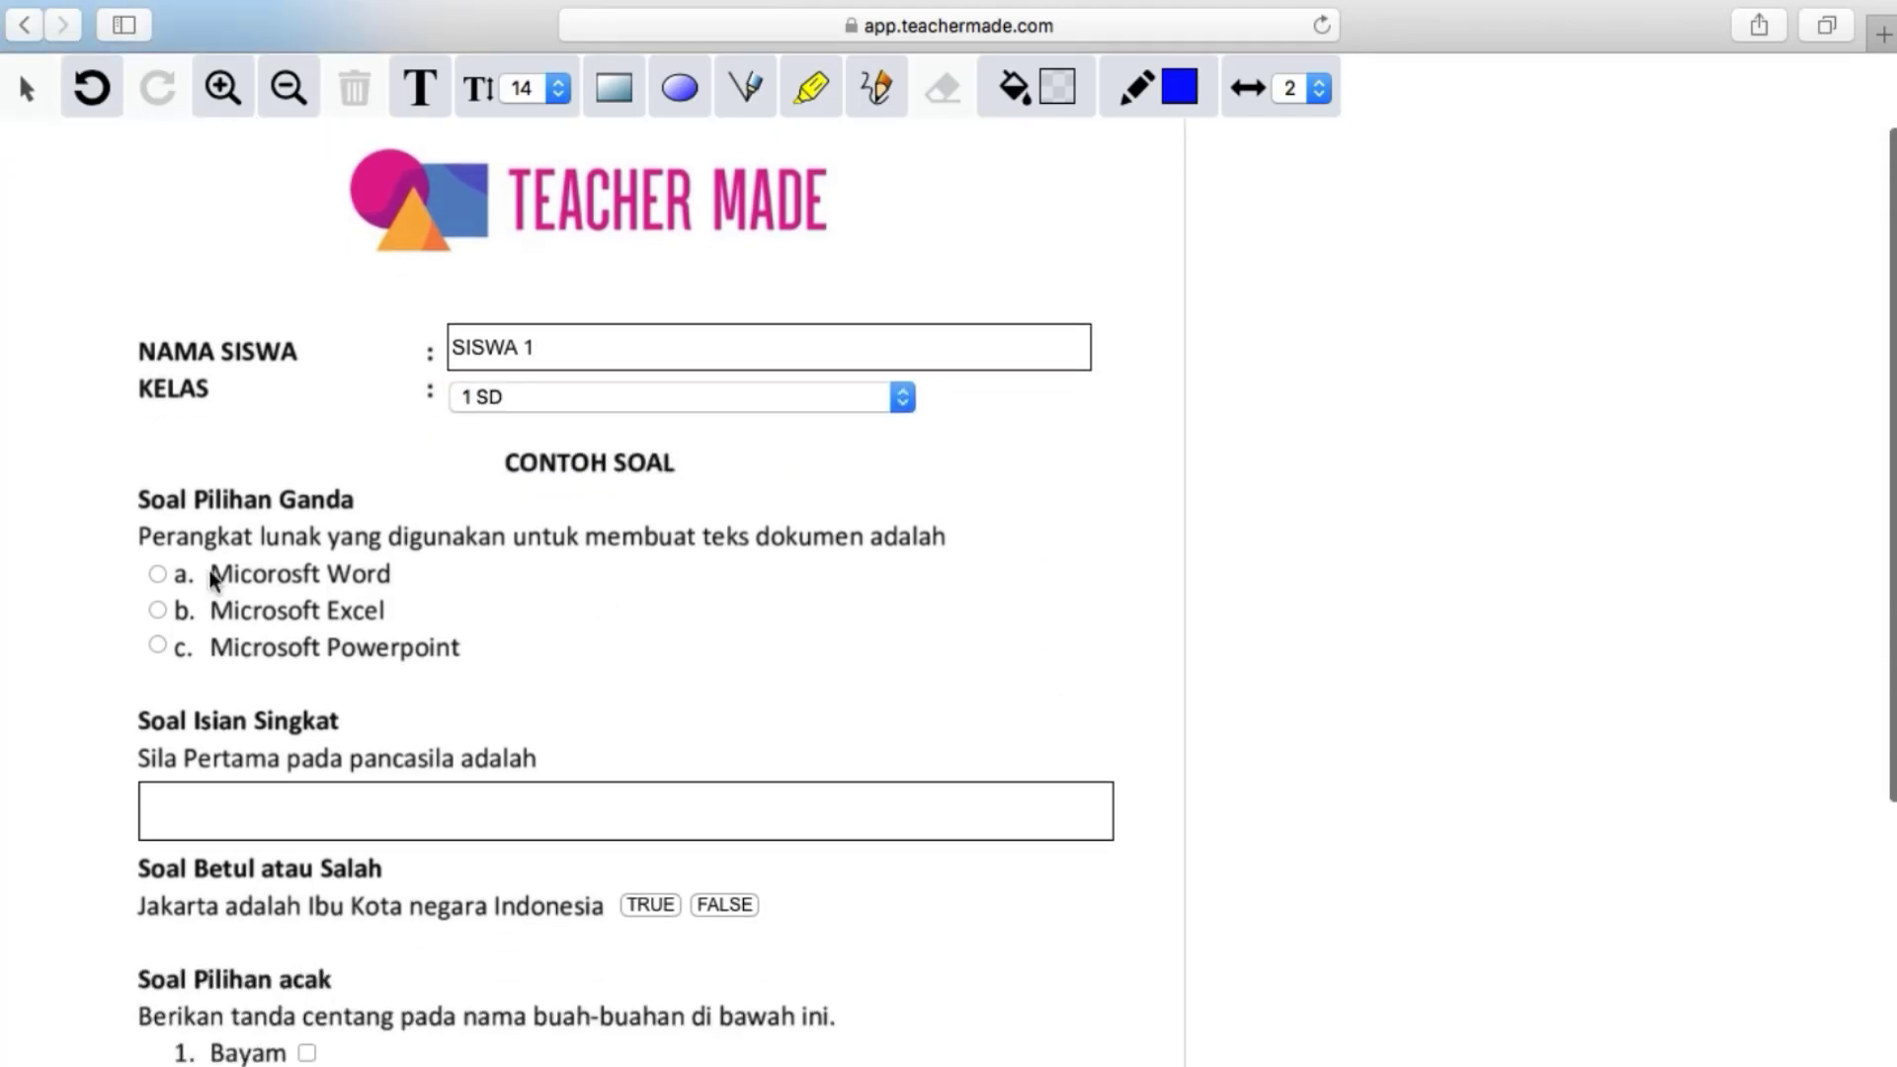
left_click(158, 577)
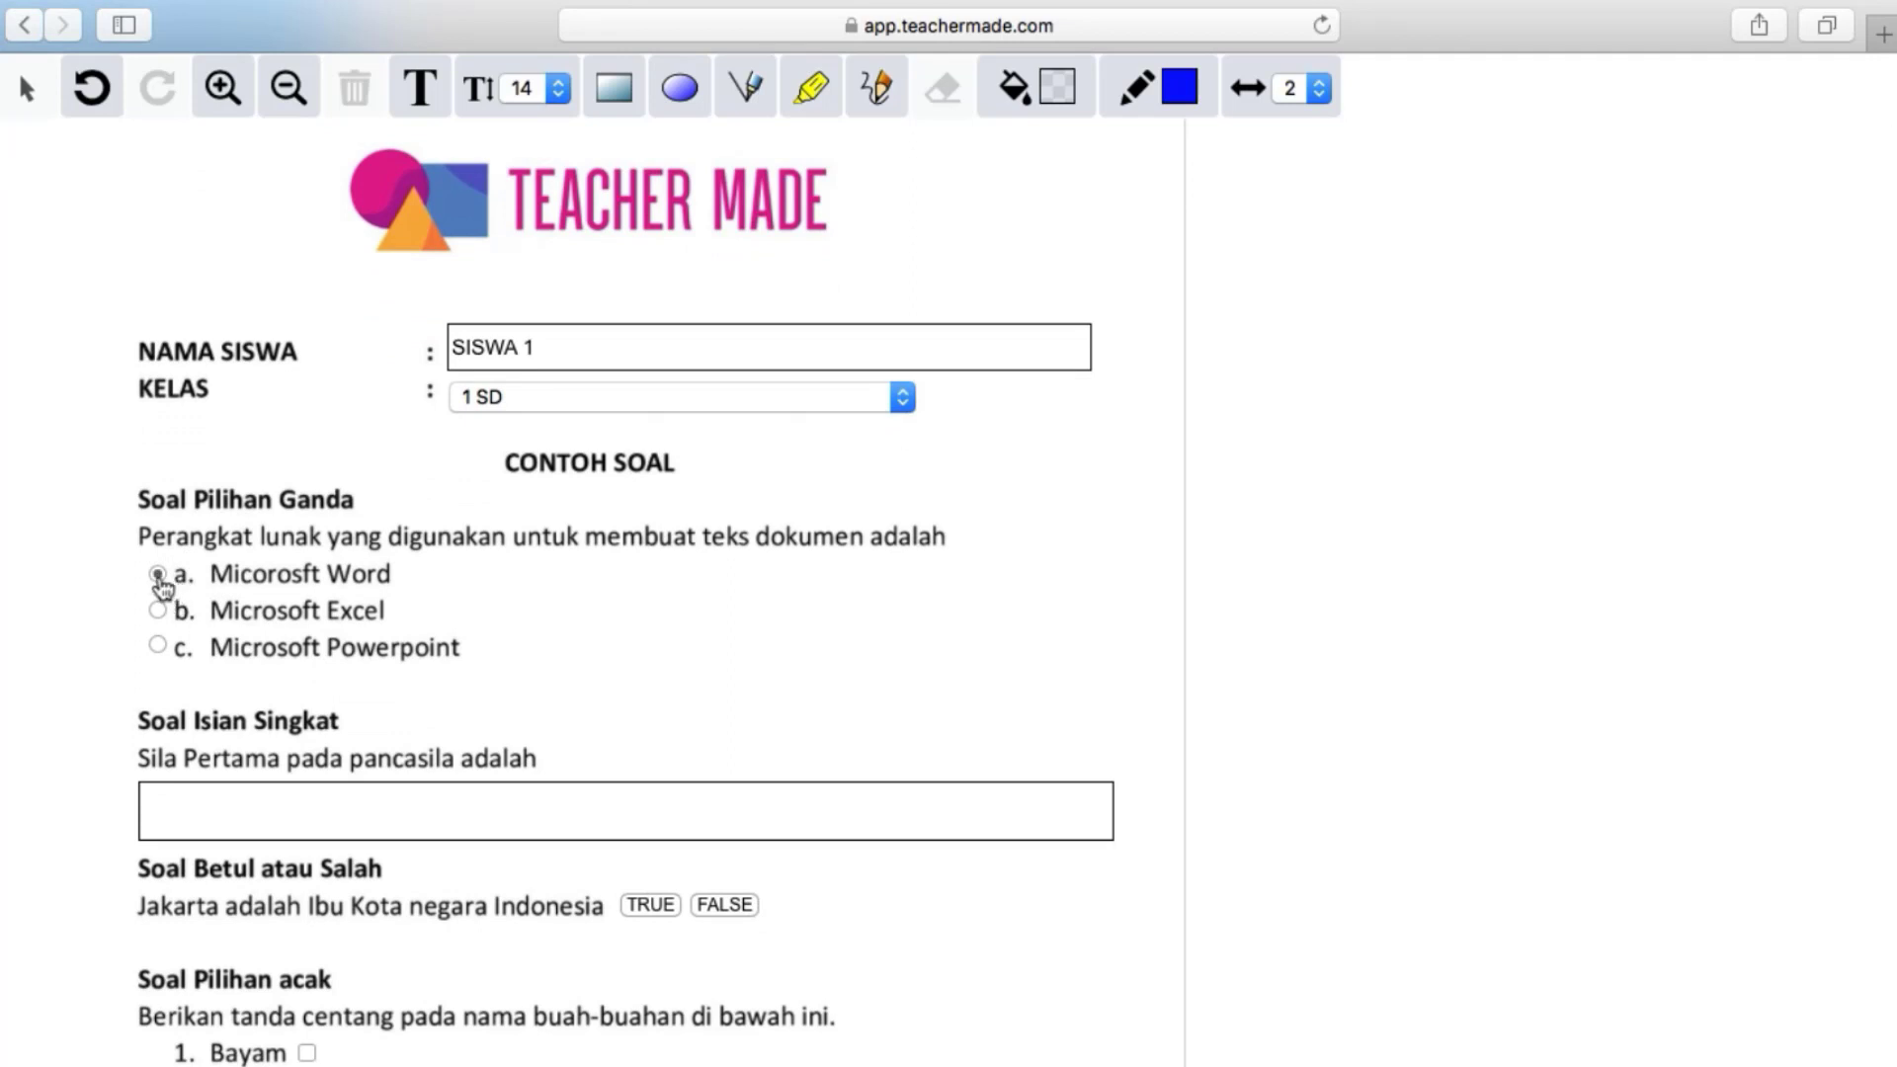
scroll(599, 654, "down", 2)
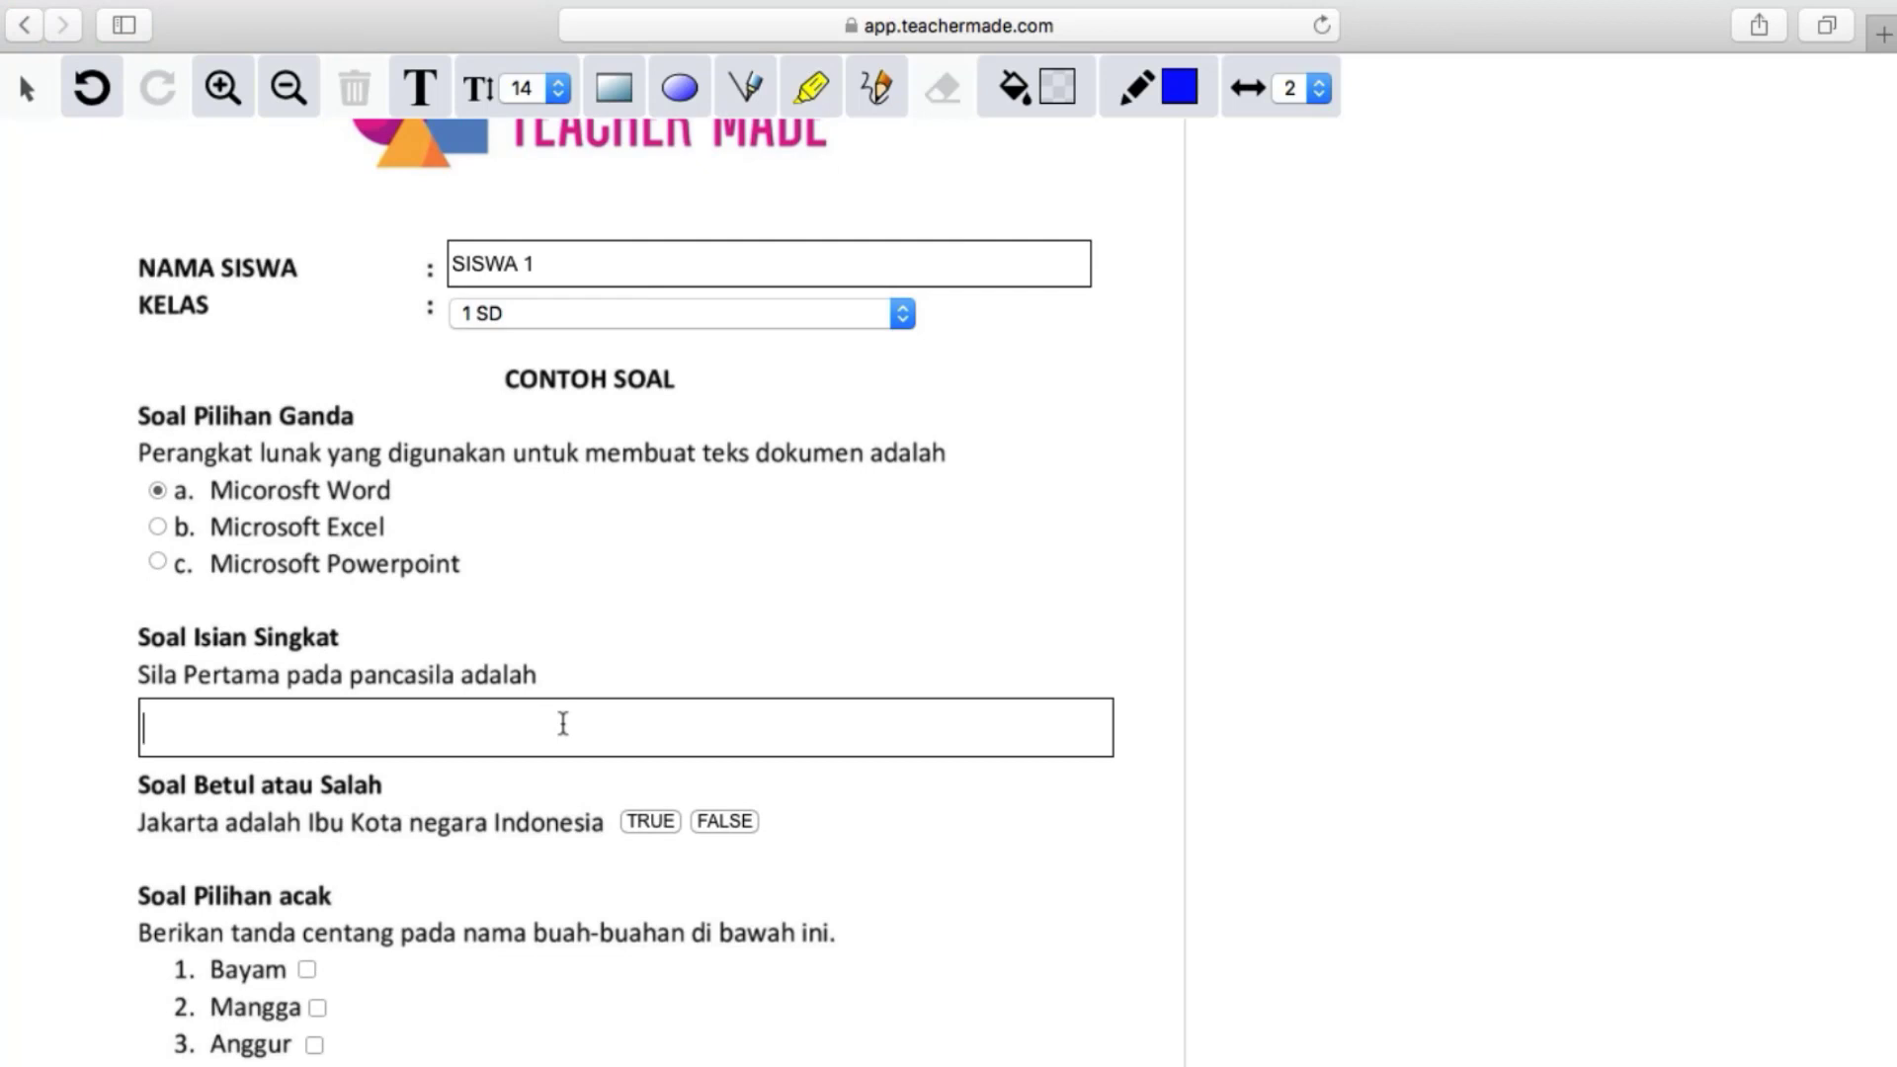
type("ketuhanan yan")
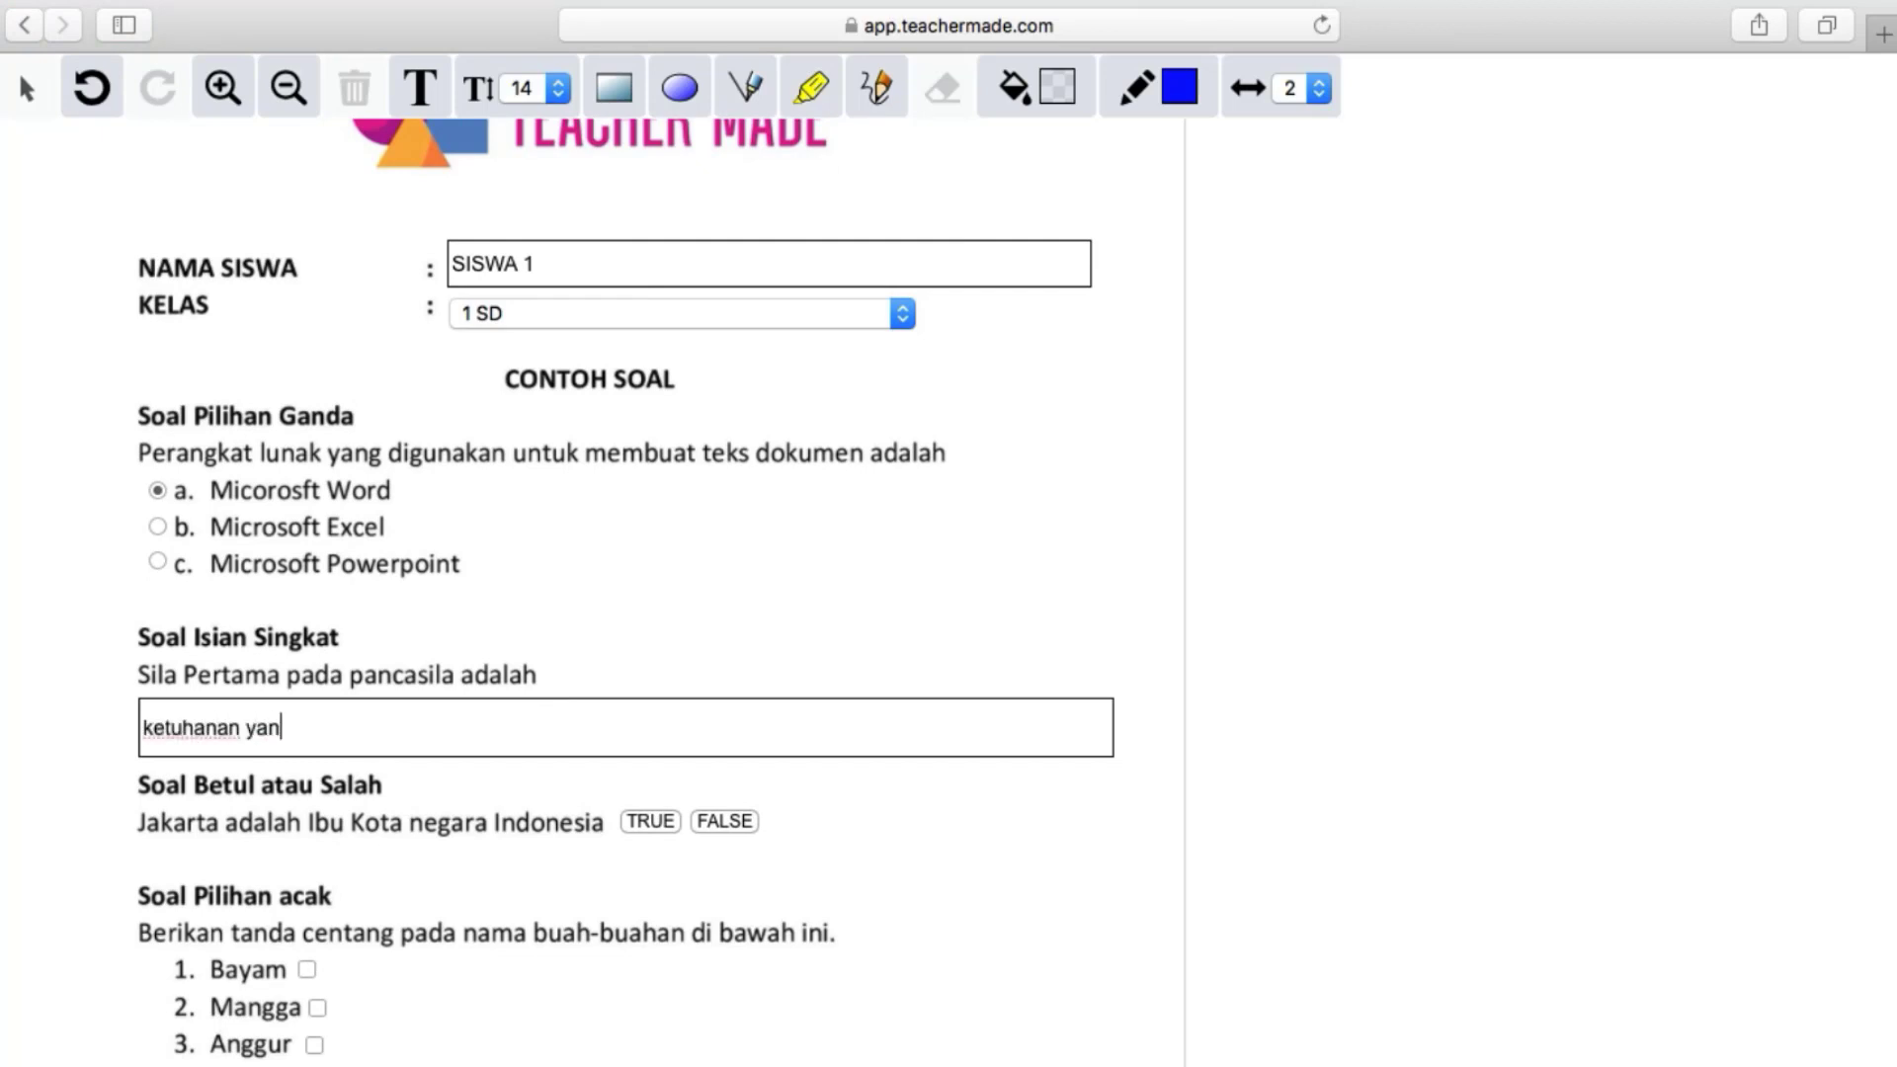
type("g maha esa")
Mark the Jakarta statement as TRUE and tick Mangga, Anggur and Pepaya in the fruit question
scroll(326, 749, "down", 3)
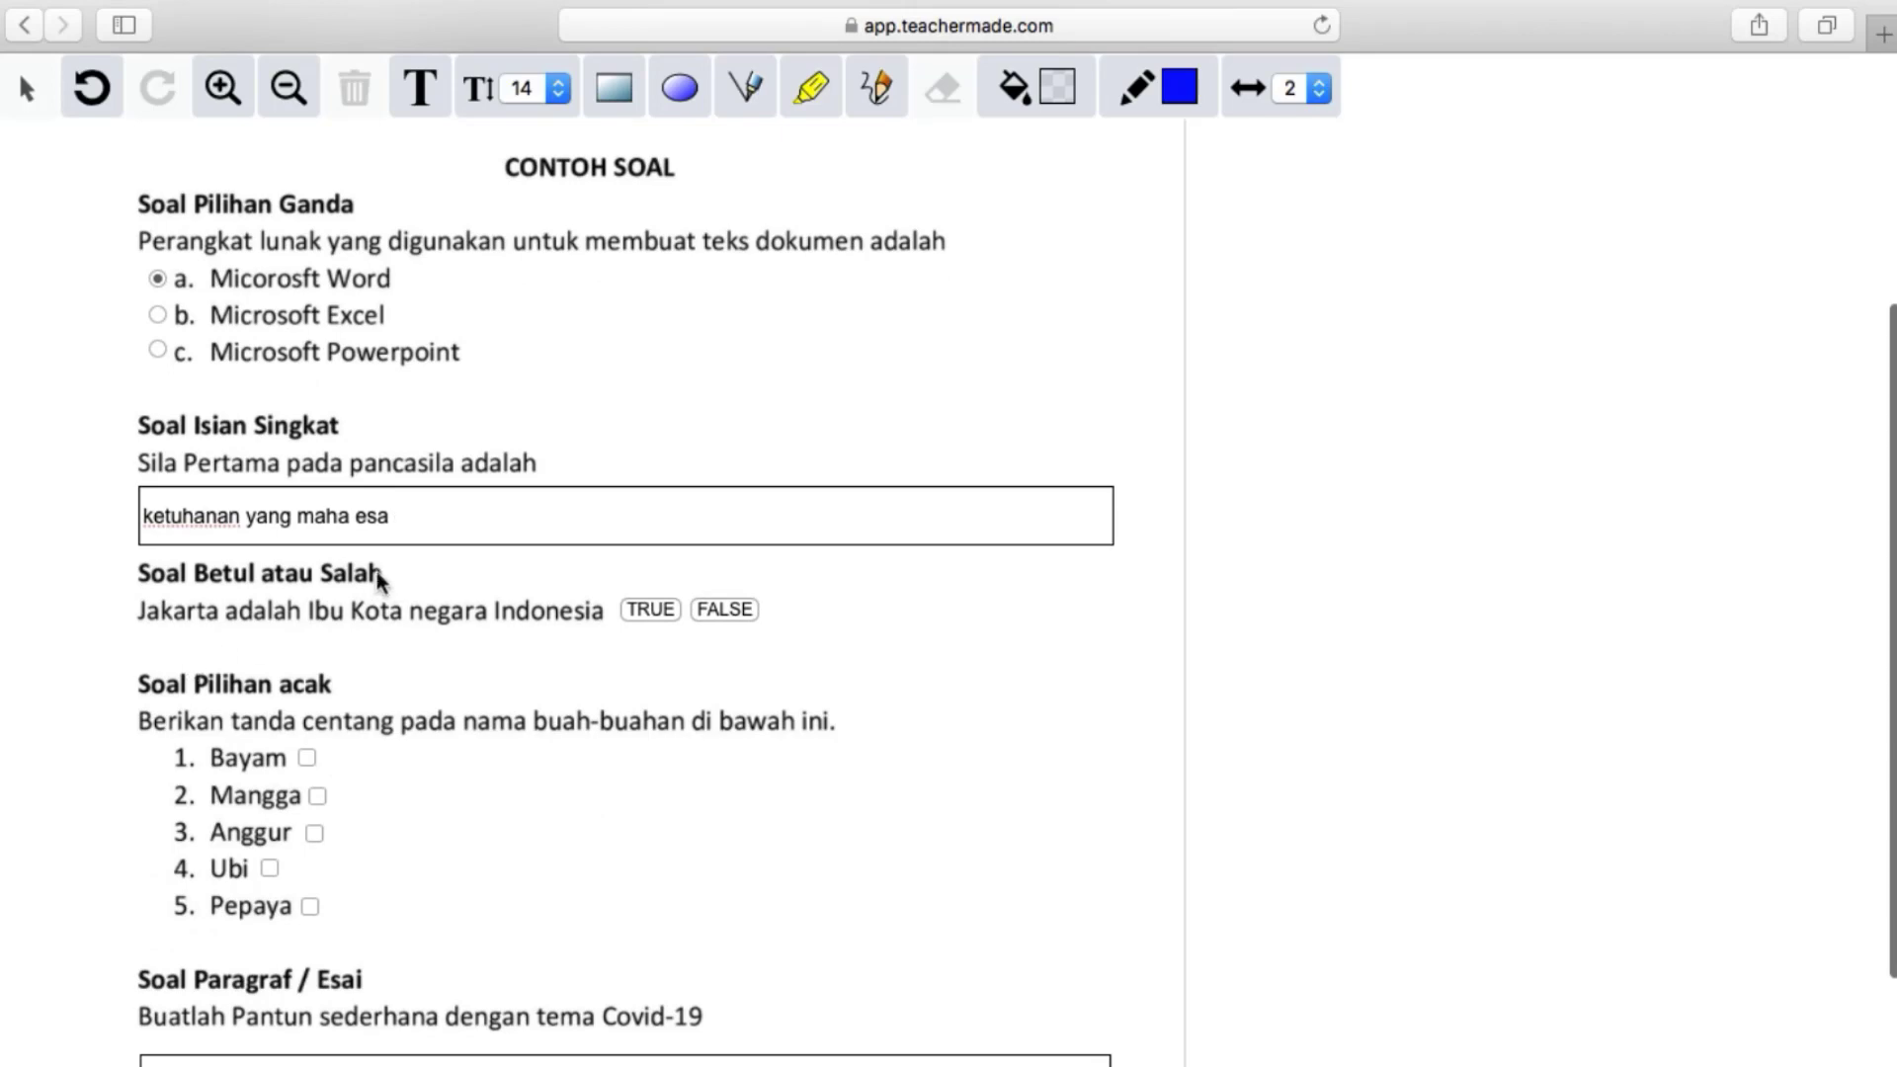
left_click(647, 610)
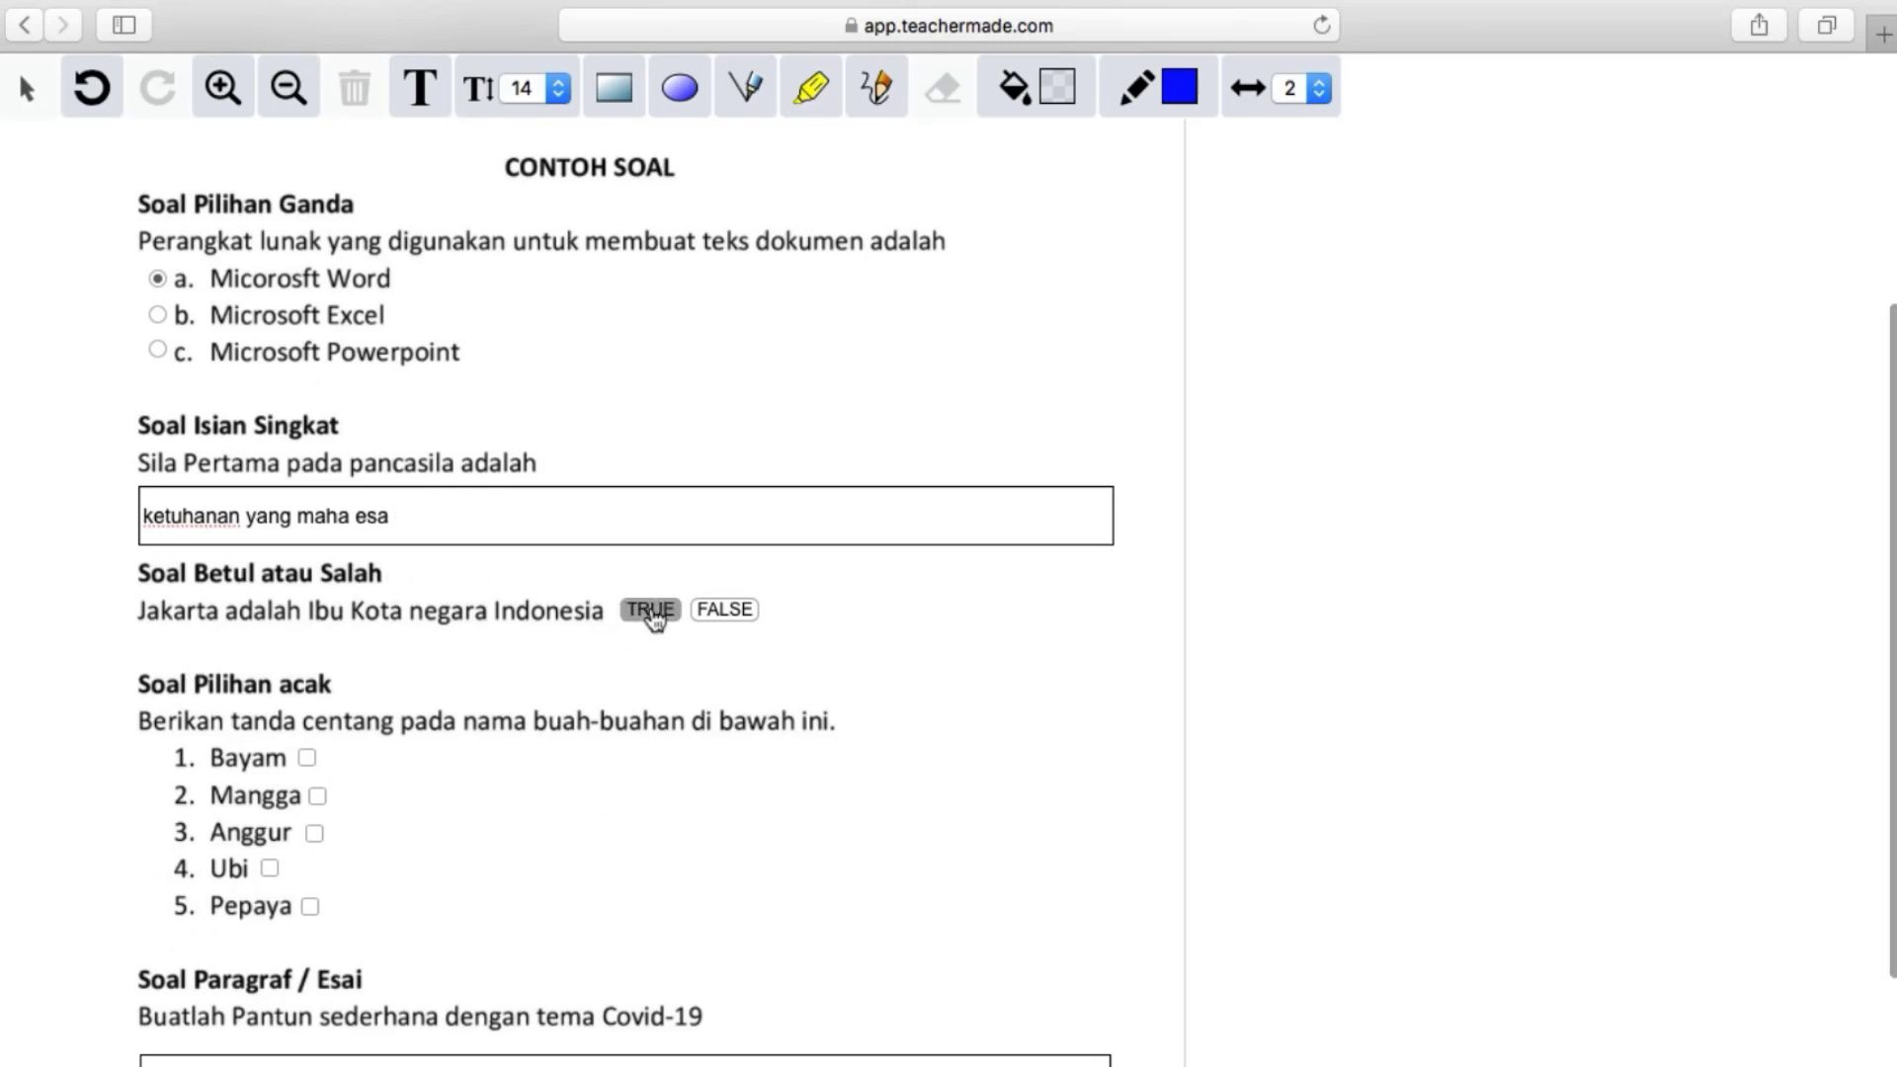
scroll(816, 731, "down", 3)
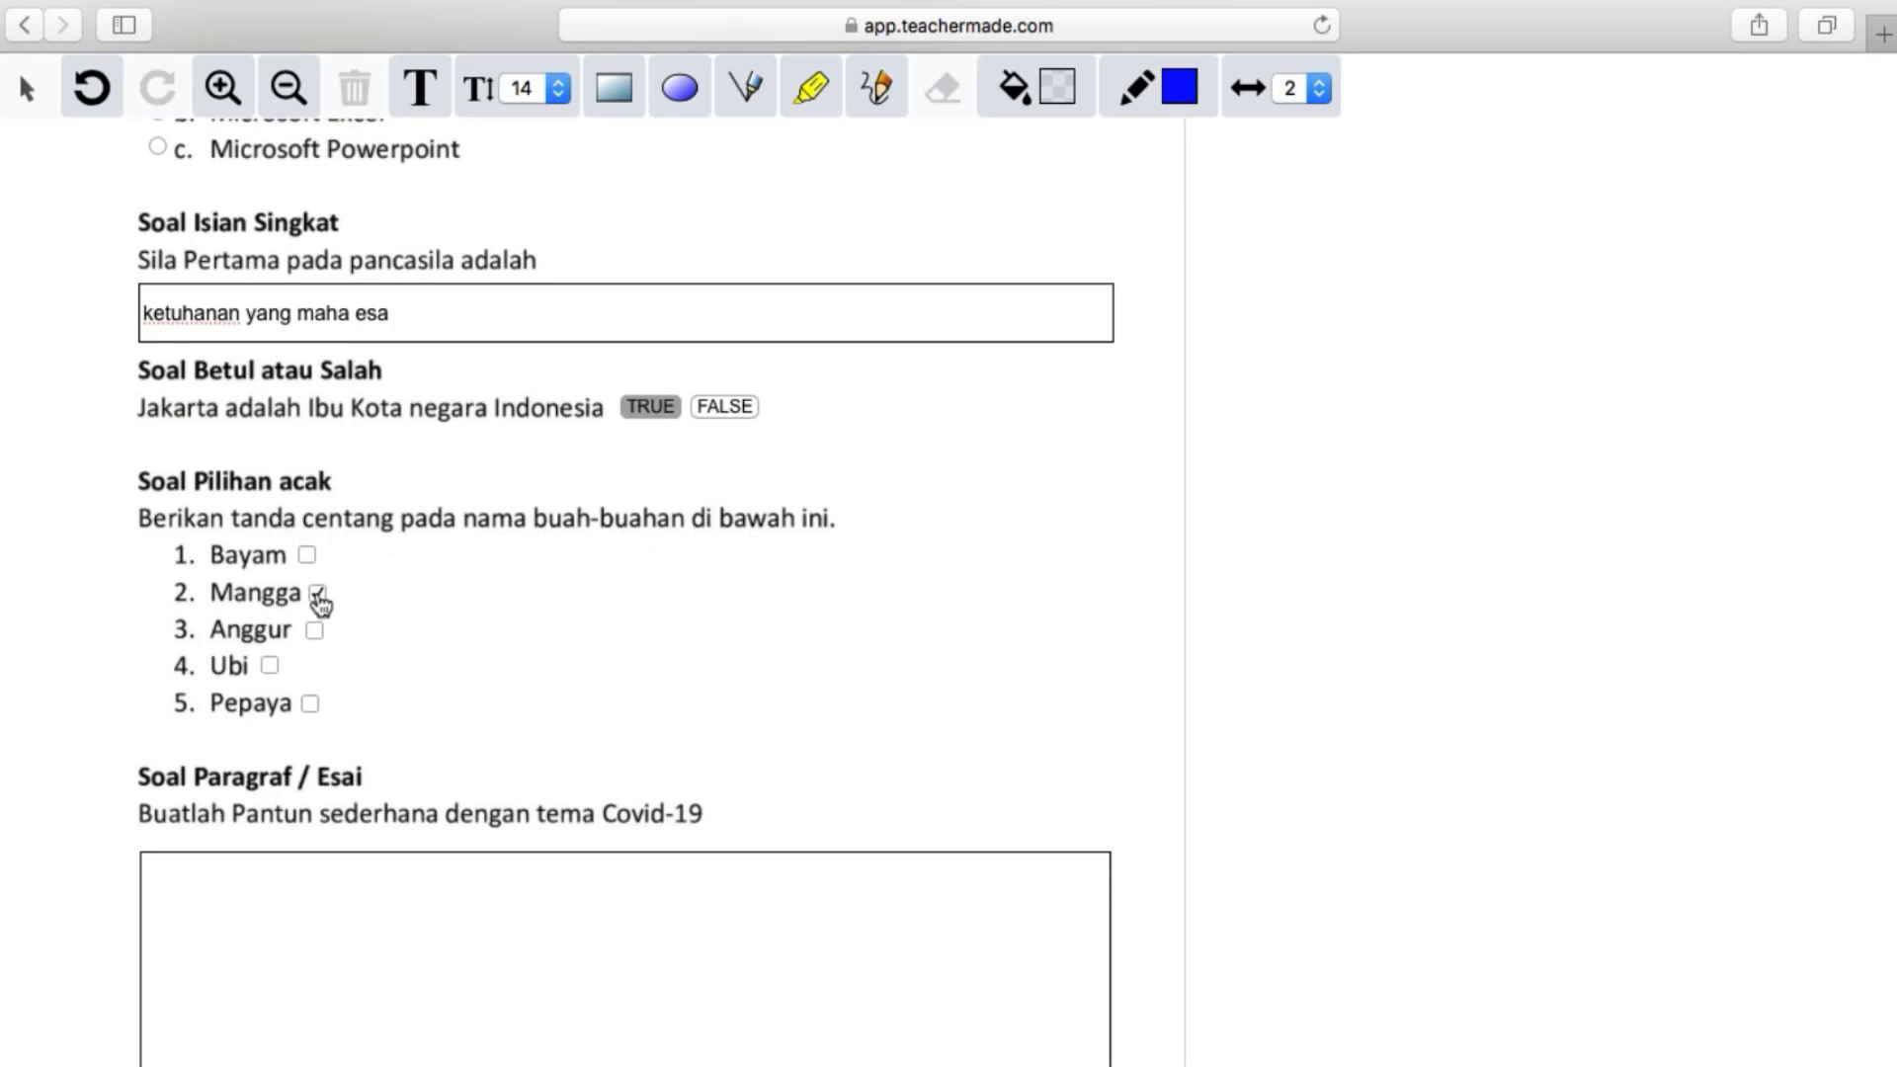
left_click(314, 632)
left_click(309, 704)
Paste "jawaban soap essay tulis disini" as the answer to the essay question
scroll(491, 741, "down", 3)
left_click(409, 739)
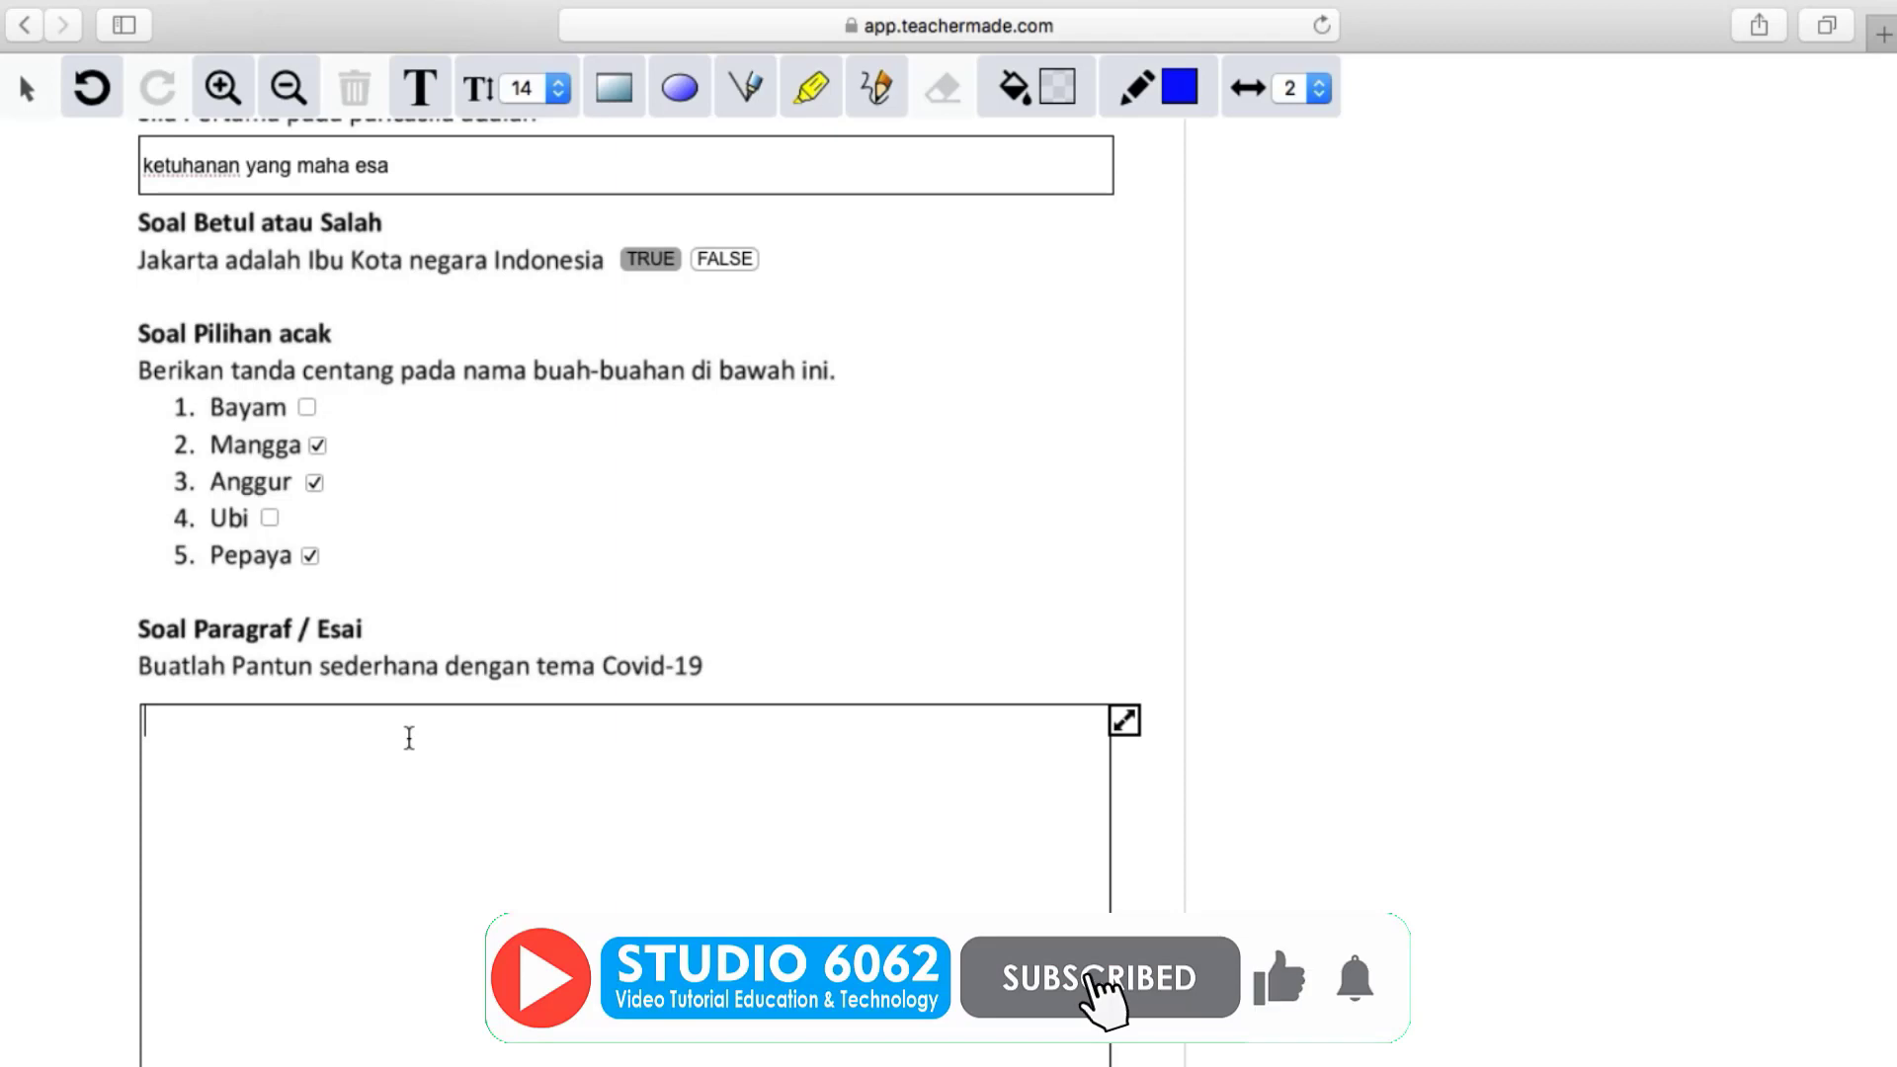
key("super+v")
Try a freehand line from beside the logo down past the class field, and undo it
scroll(550, 868, "up", 3)
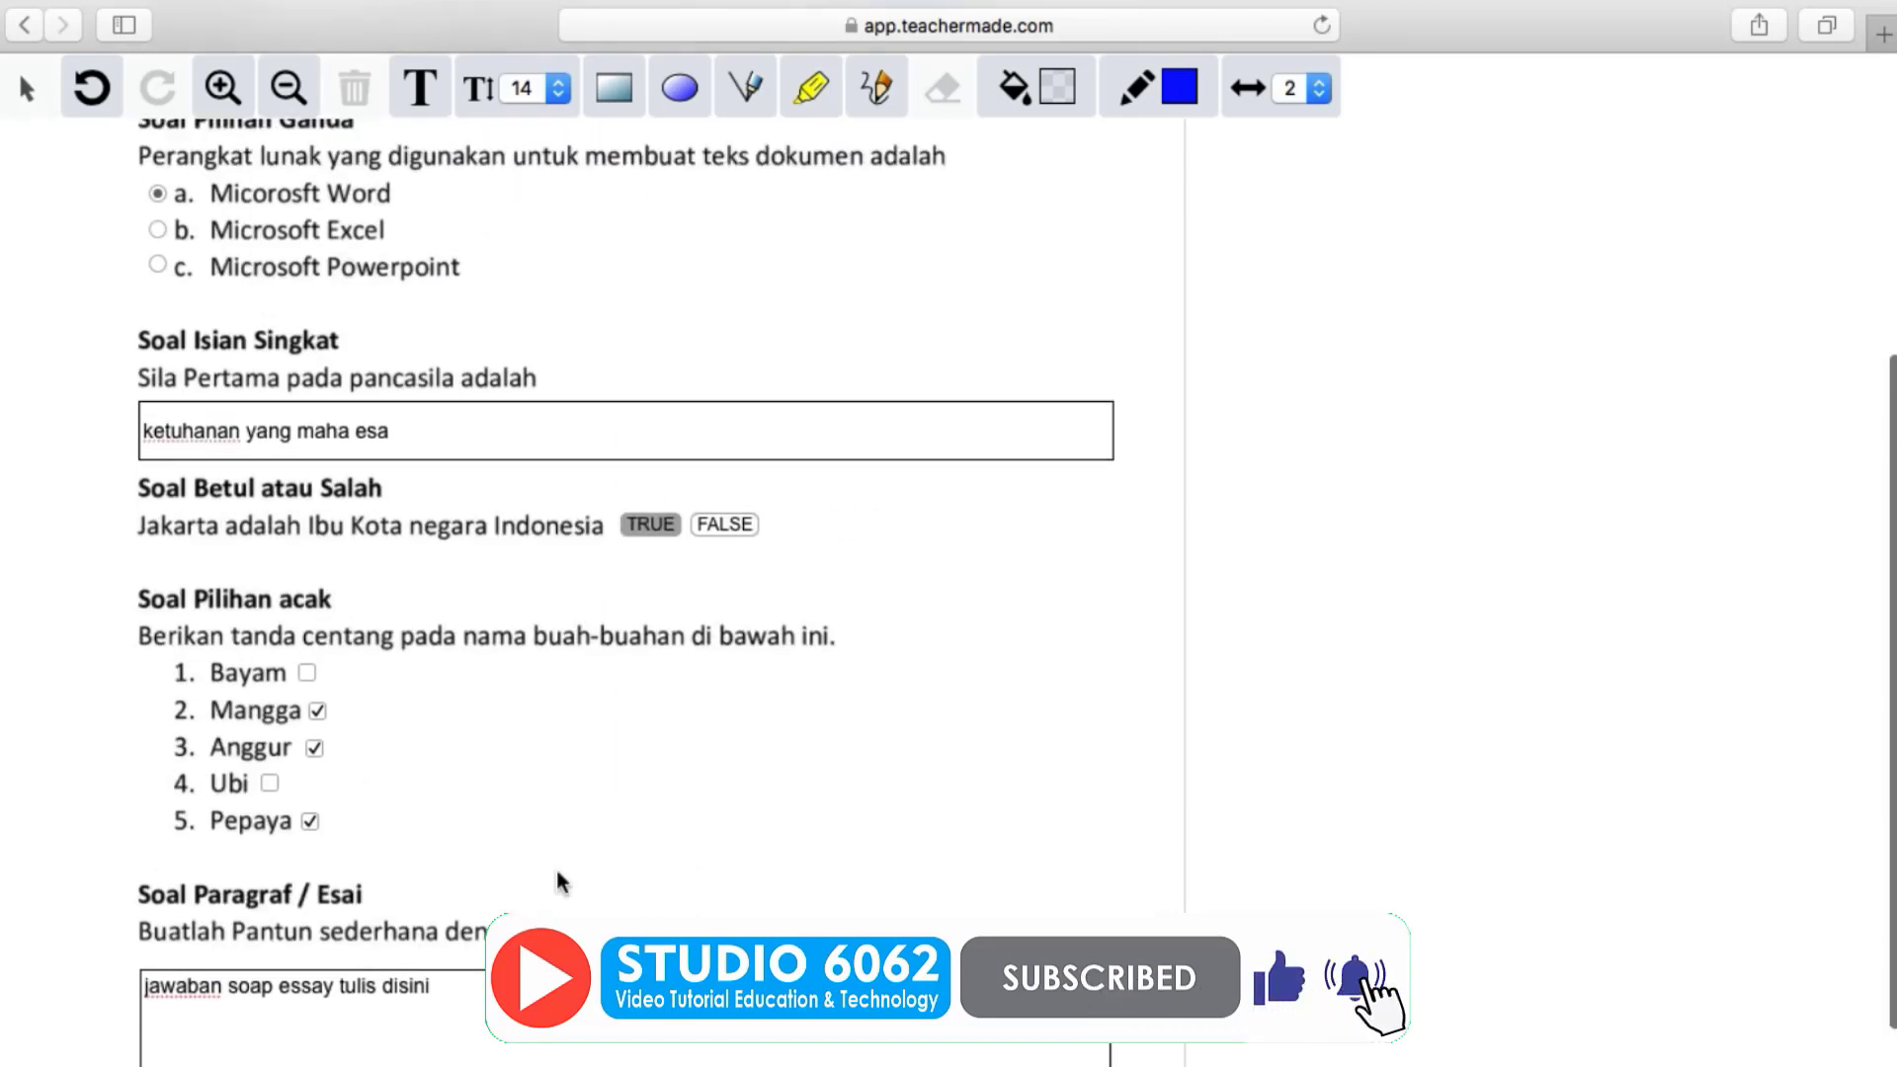
scroll(558, 872, "up", 5)
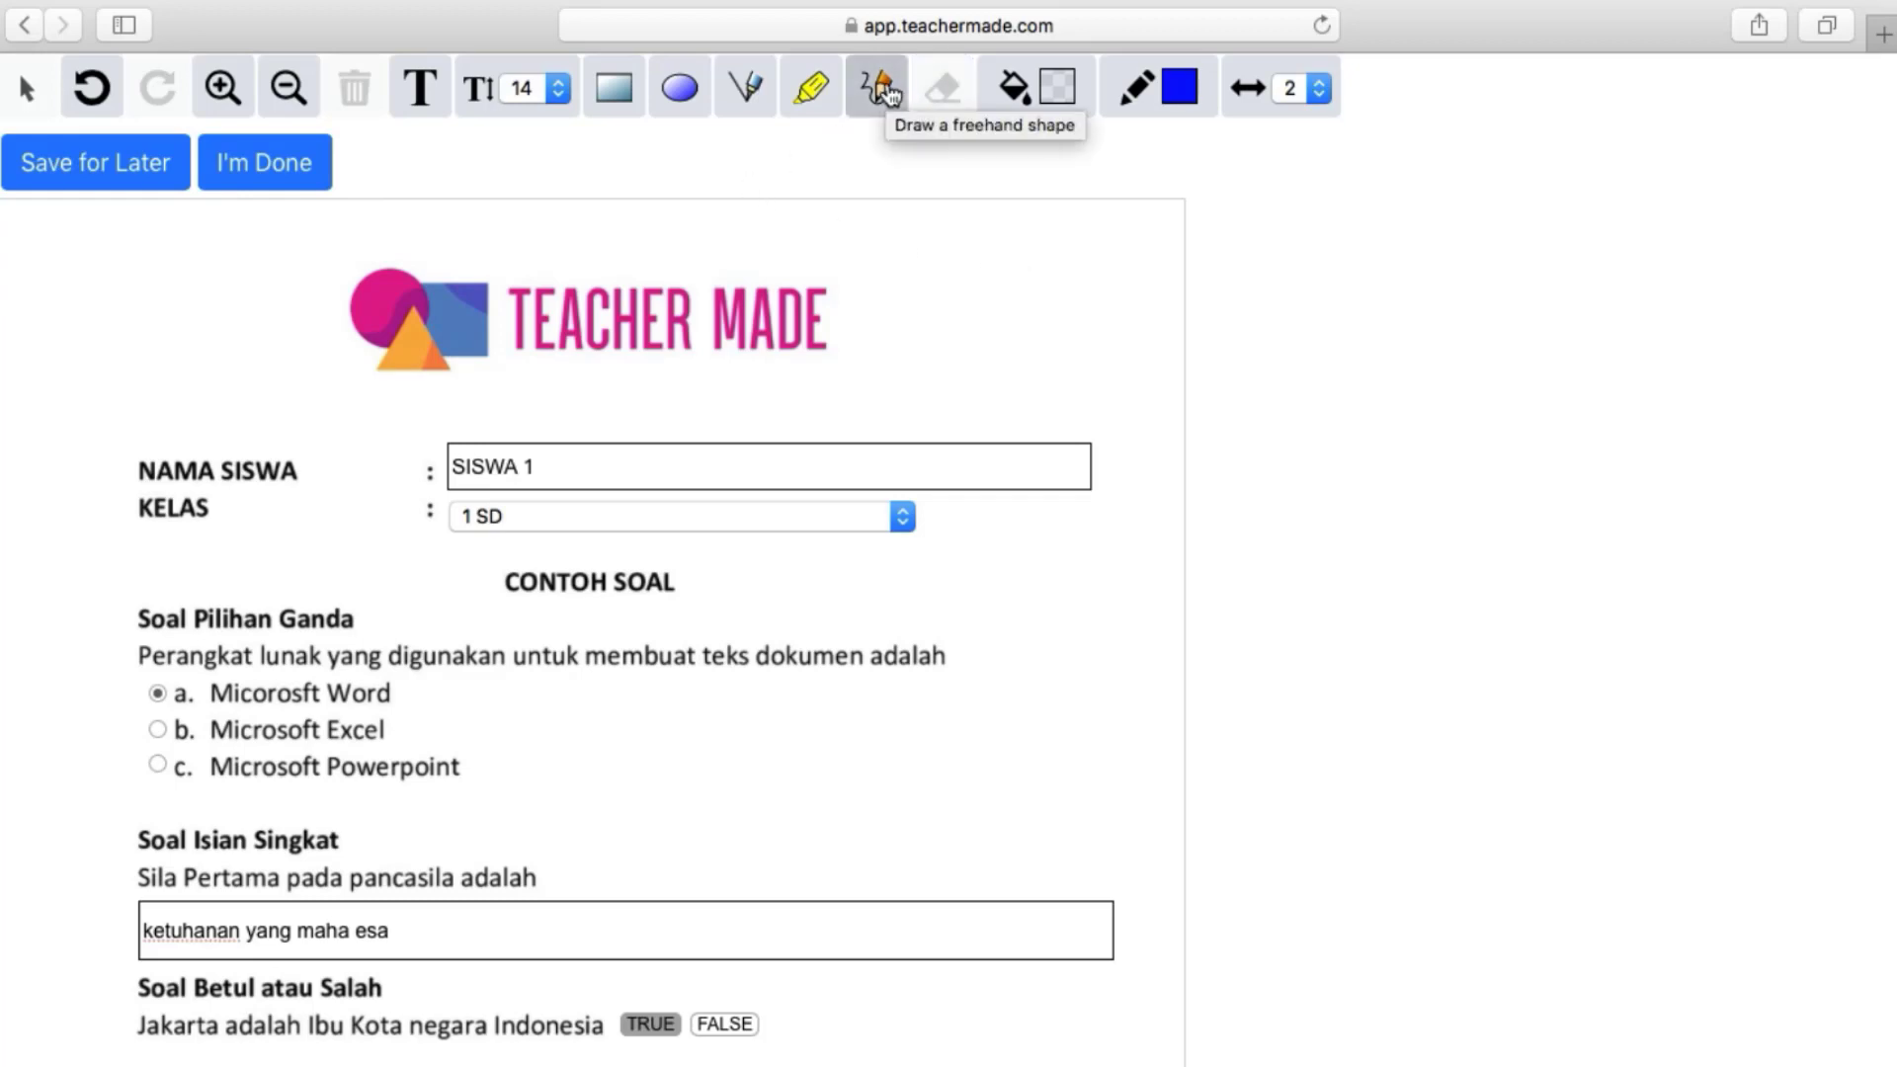
left_click(887, 93)
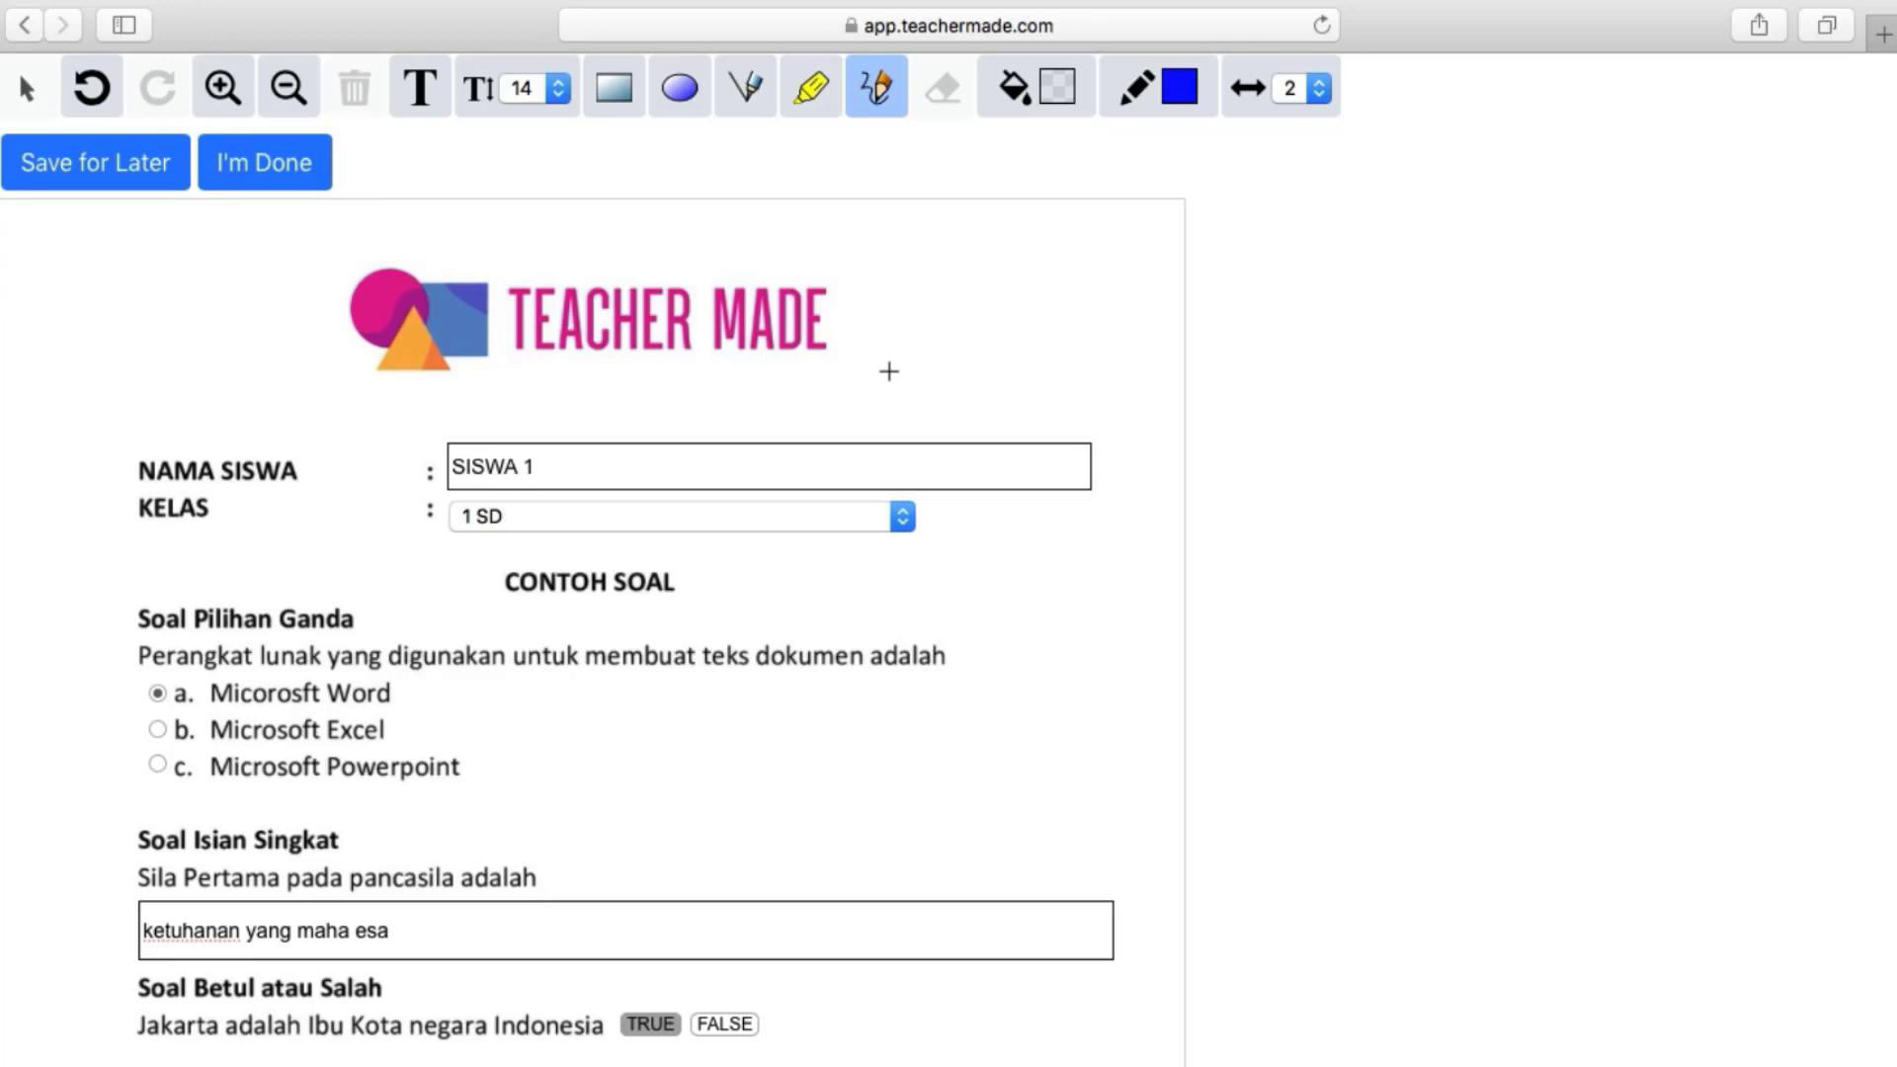
mouse_move(899, 249)
left_mouse_down()
mouse_move(944, 262)
mouse_move(902, 441)
mouse_move(1004, 679)
mouse_move(1080, 770)
left_mouse_up()
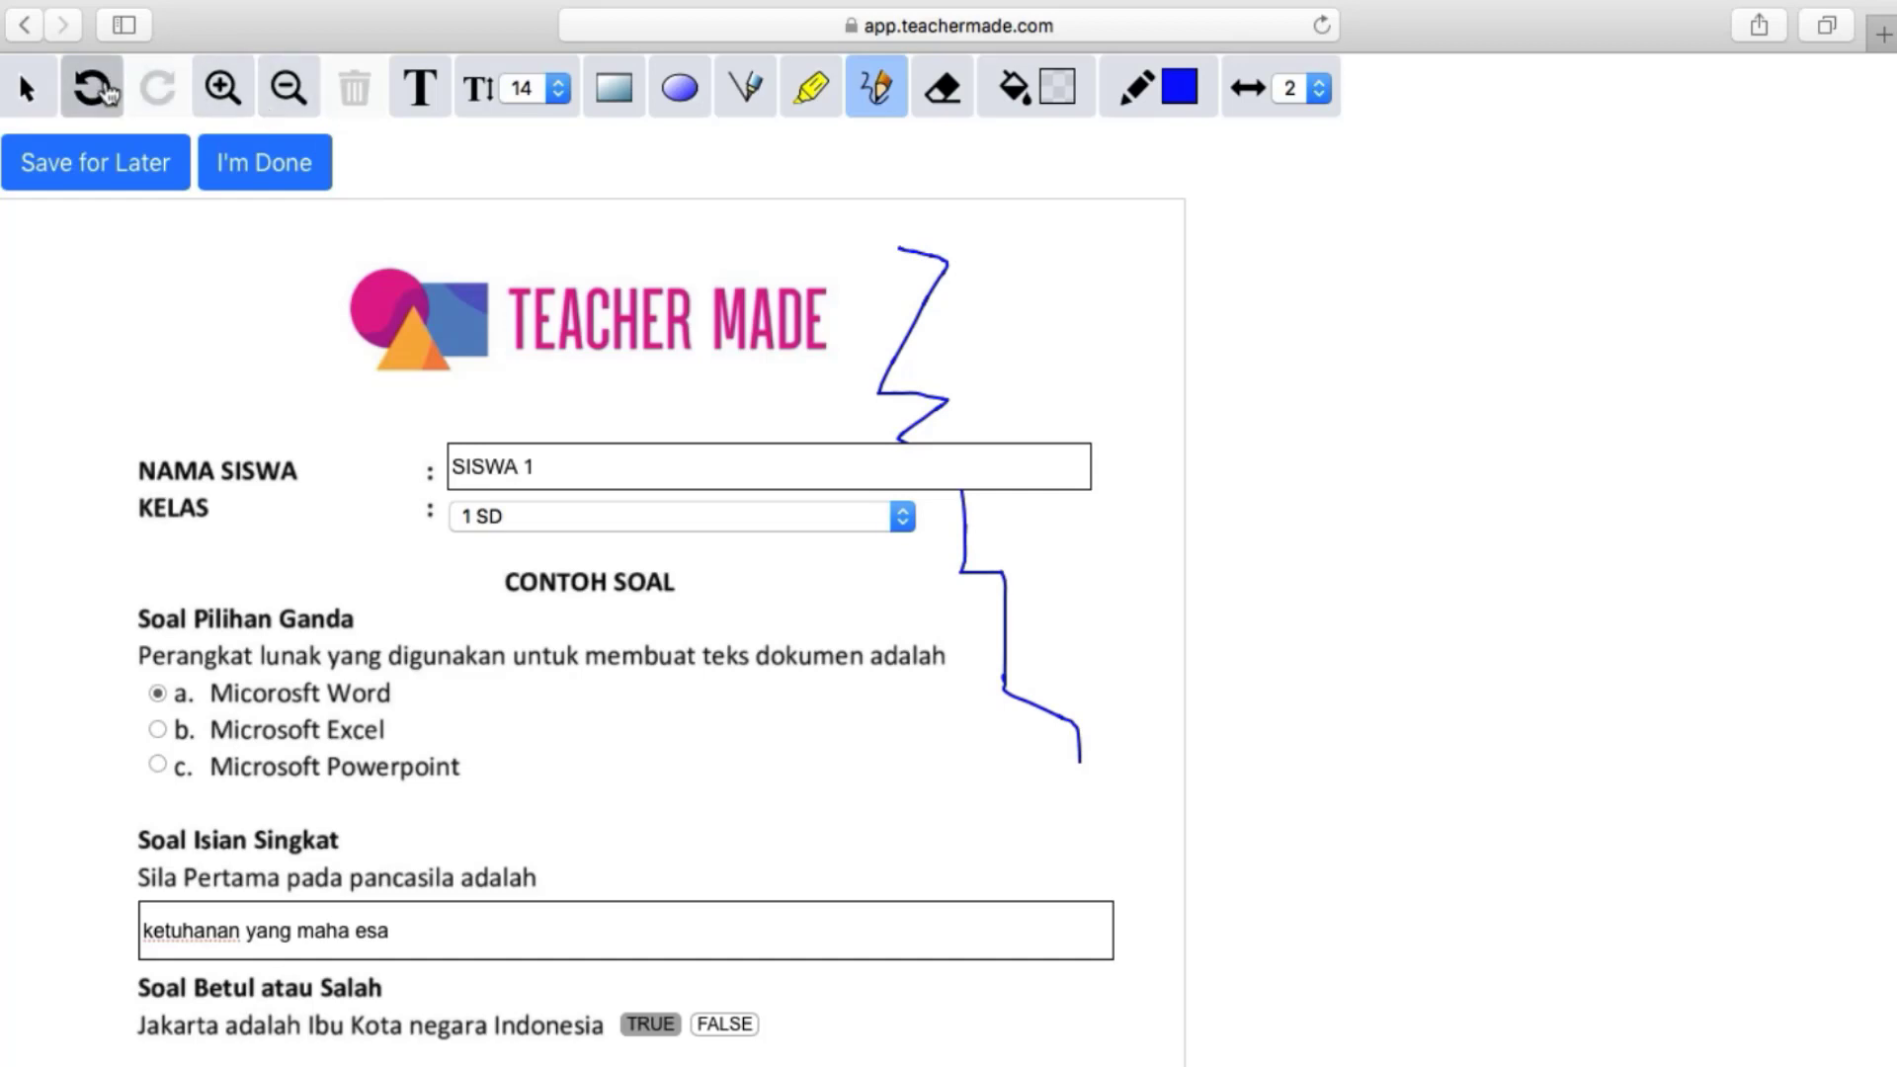
left_click(94, 89)
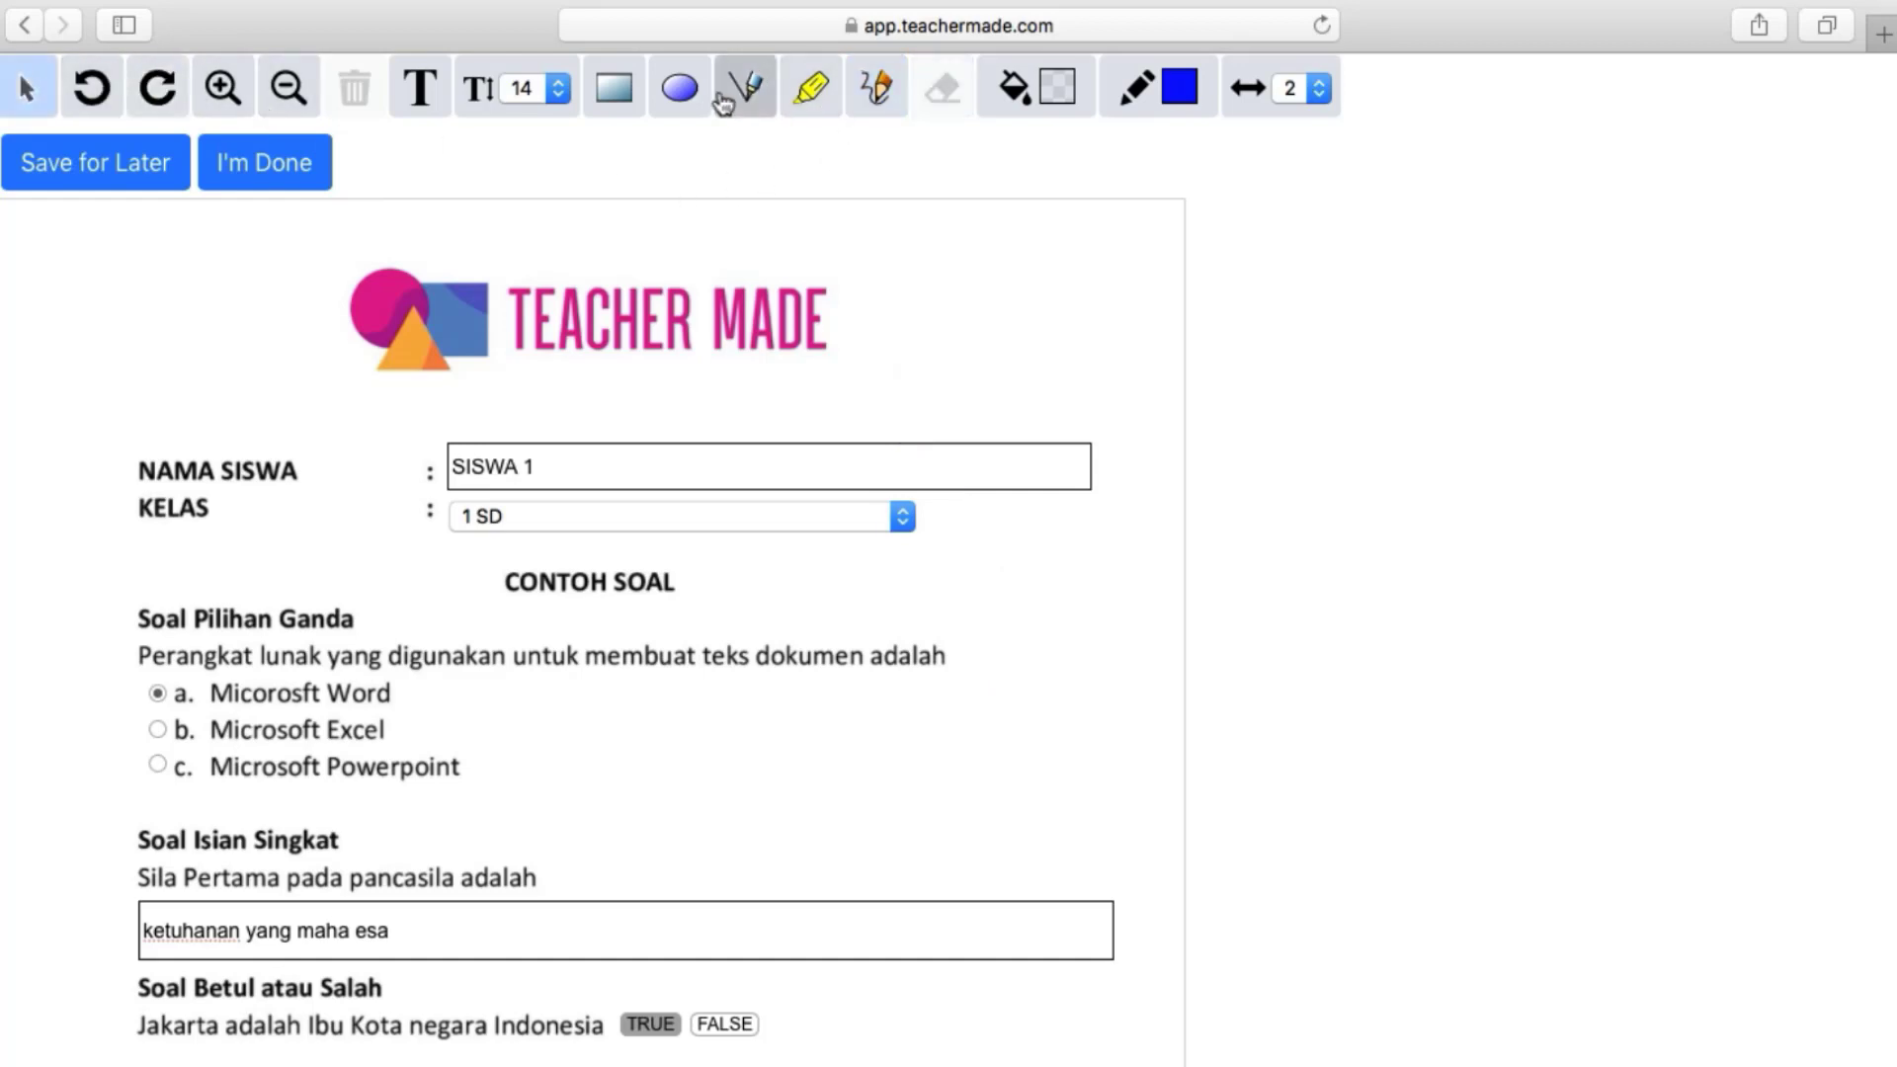
Try drawing an ellipse beside the Teacher Made logo, and undo it
left_click(680, 87)
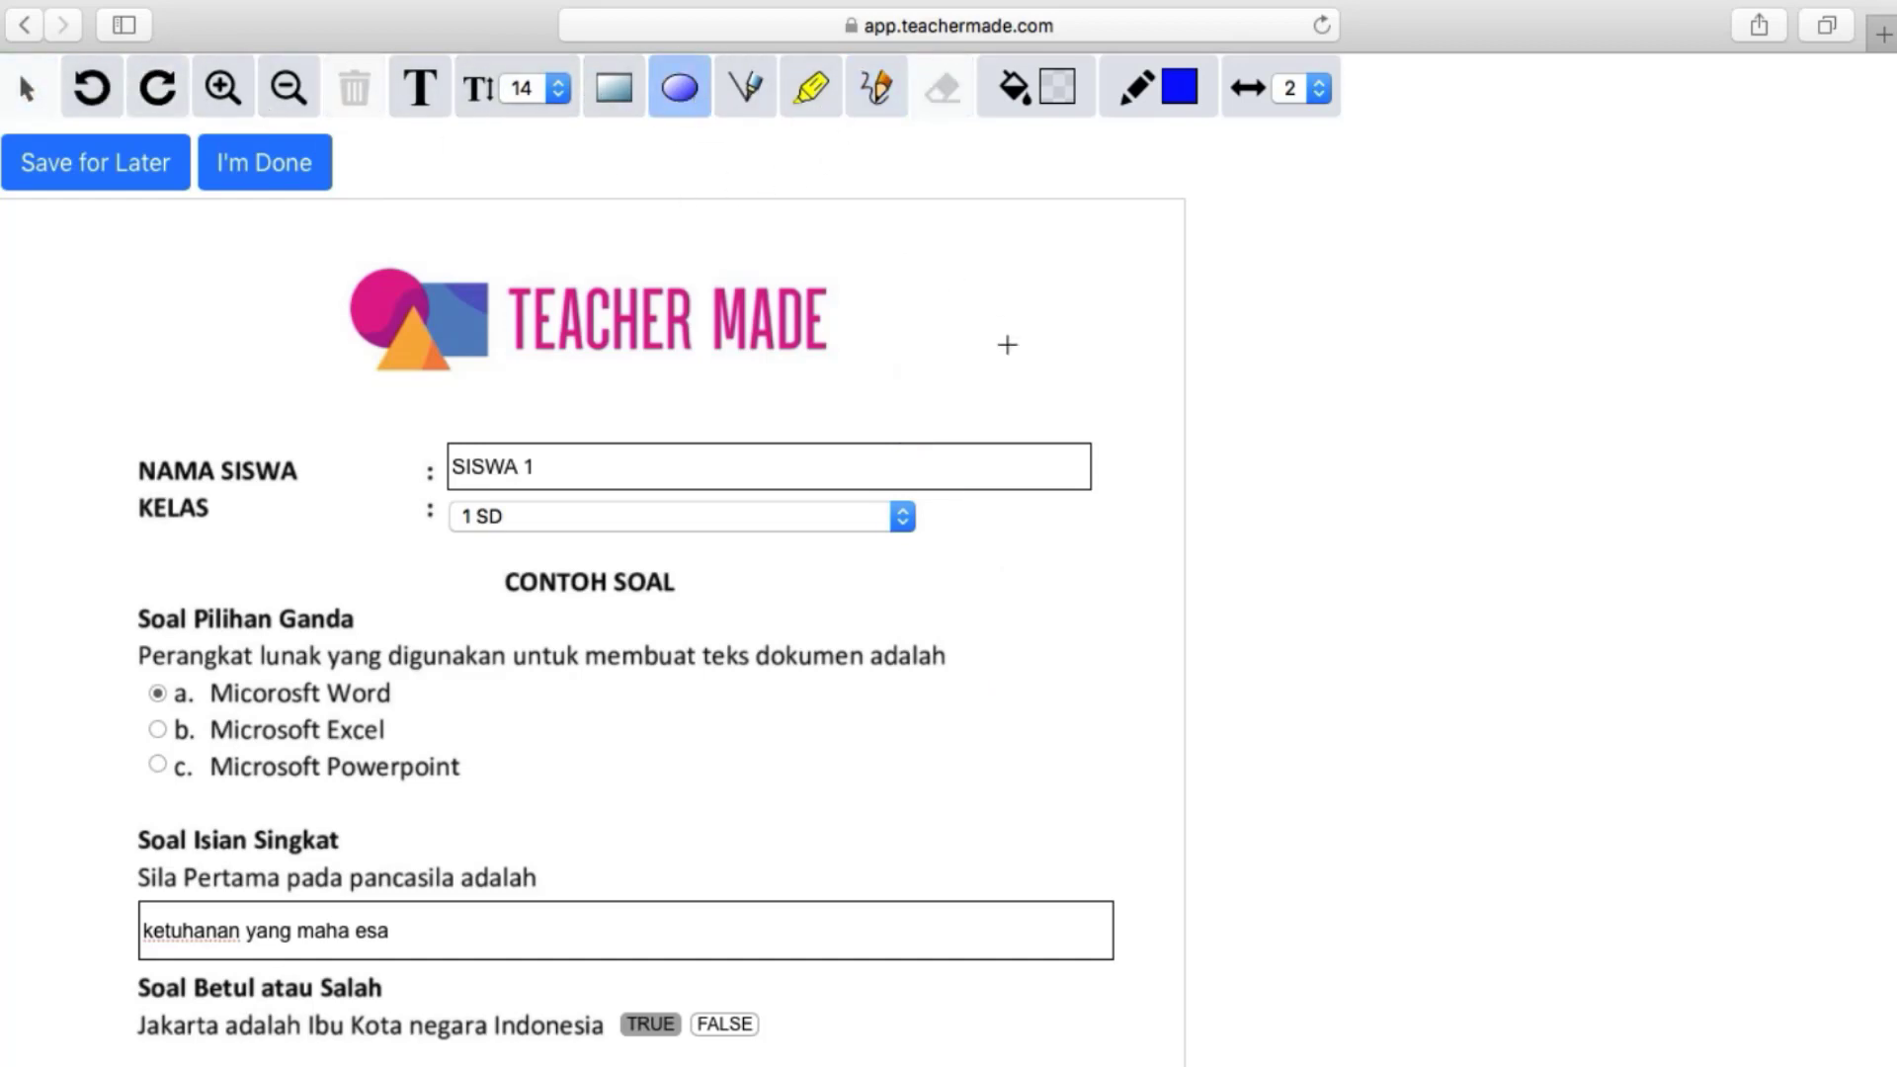
left_click_drag(910, 283, 1014, 402)
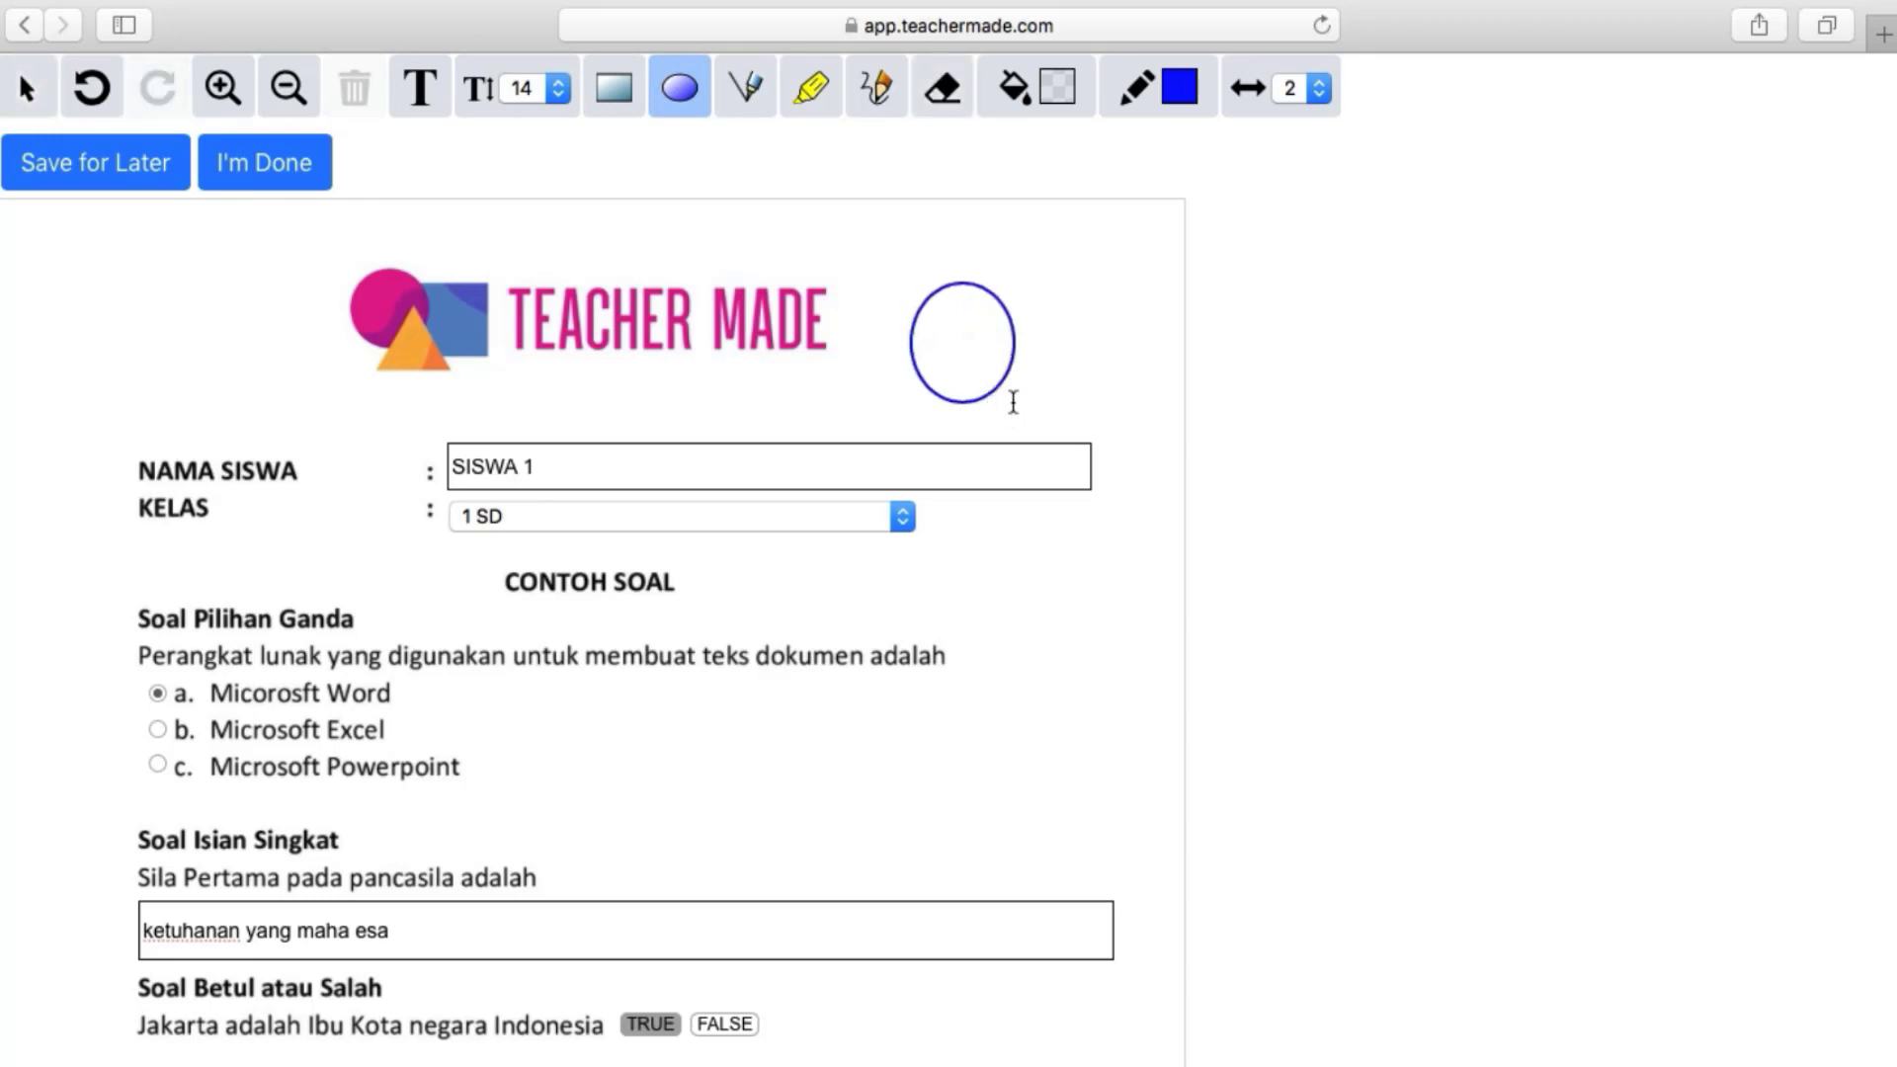
left_click(91, 87)
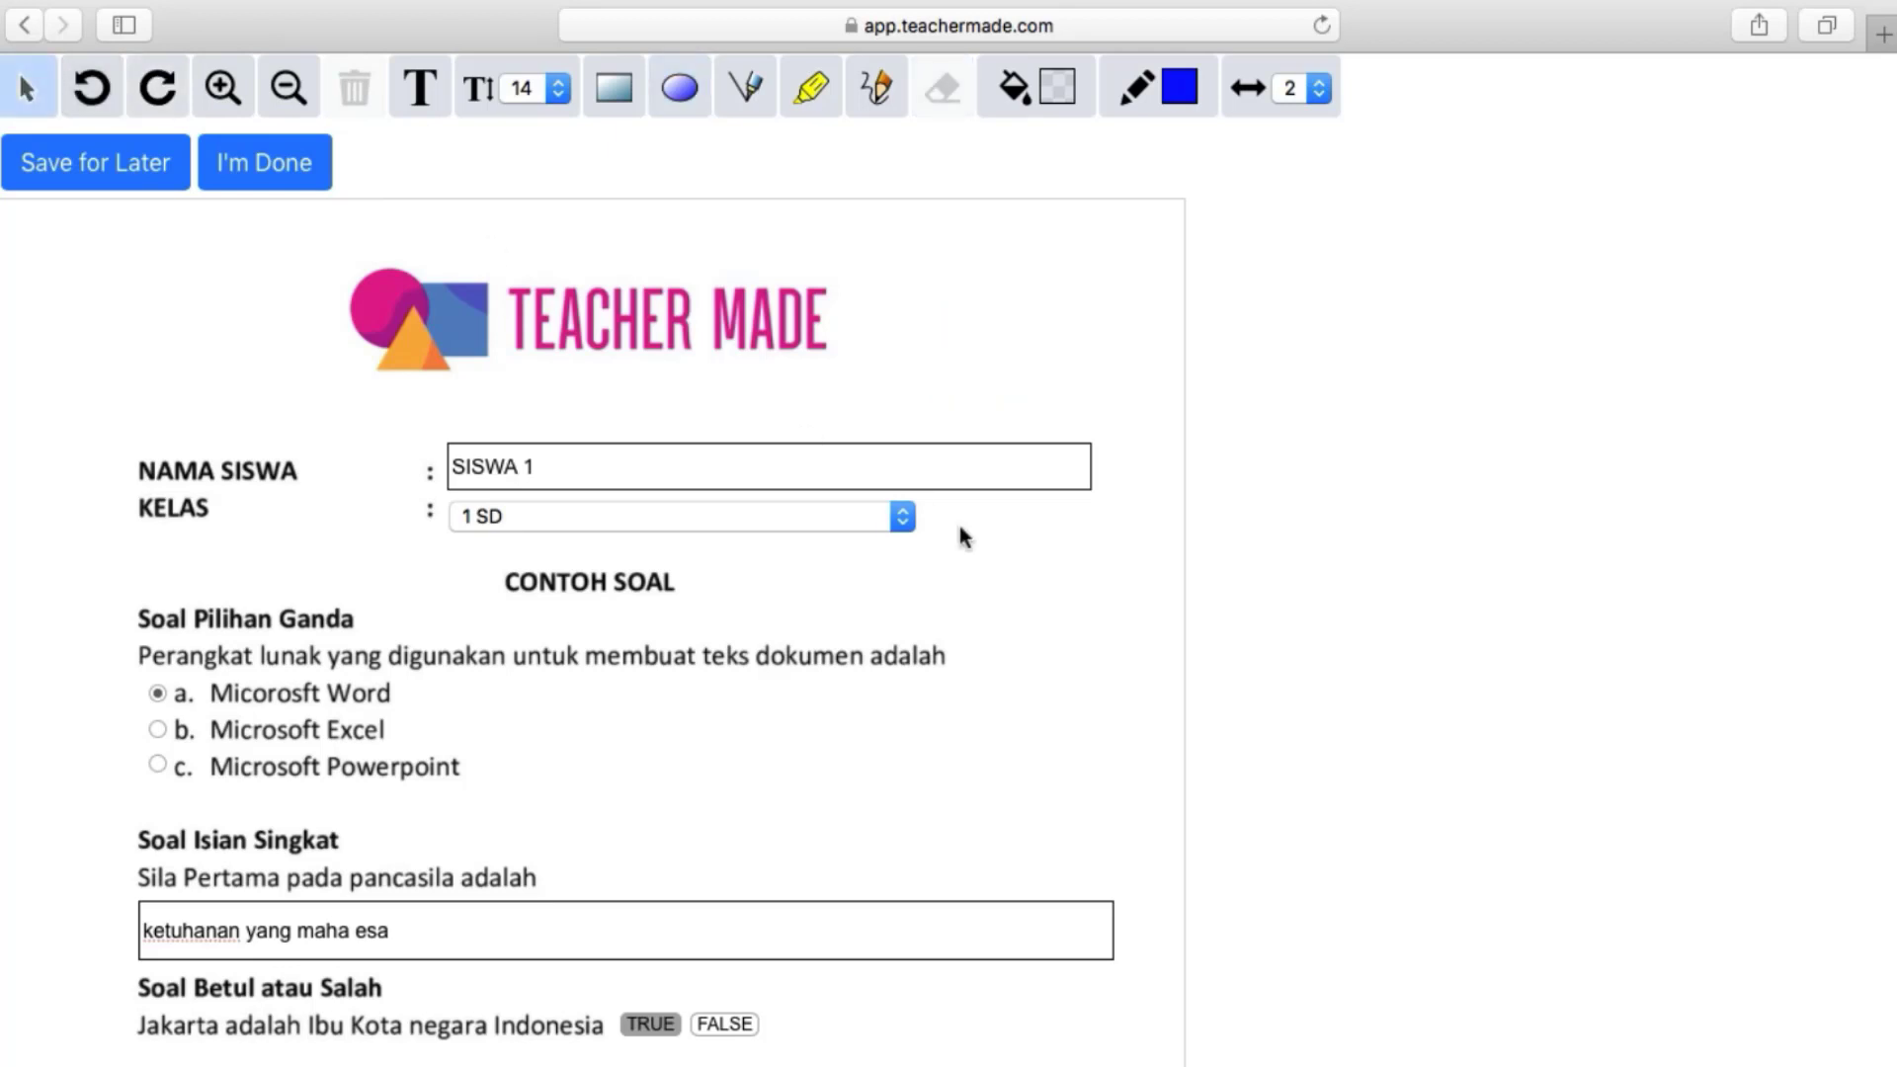
Check all answers from the student name to the essay, and submit the worksheet as done
scroll(976, 546, "down", 5)
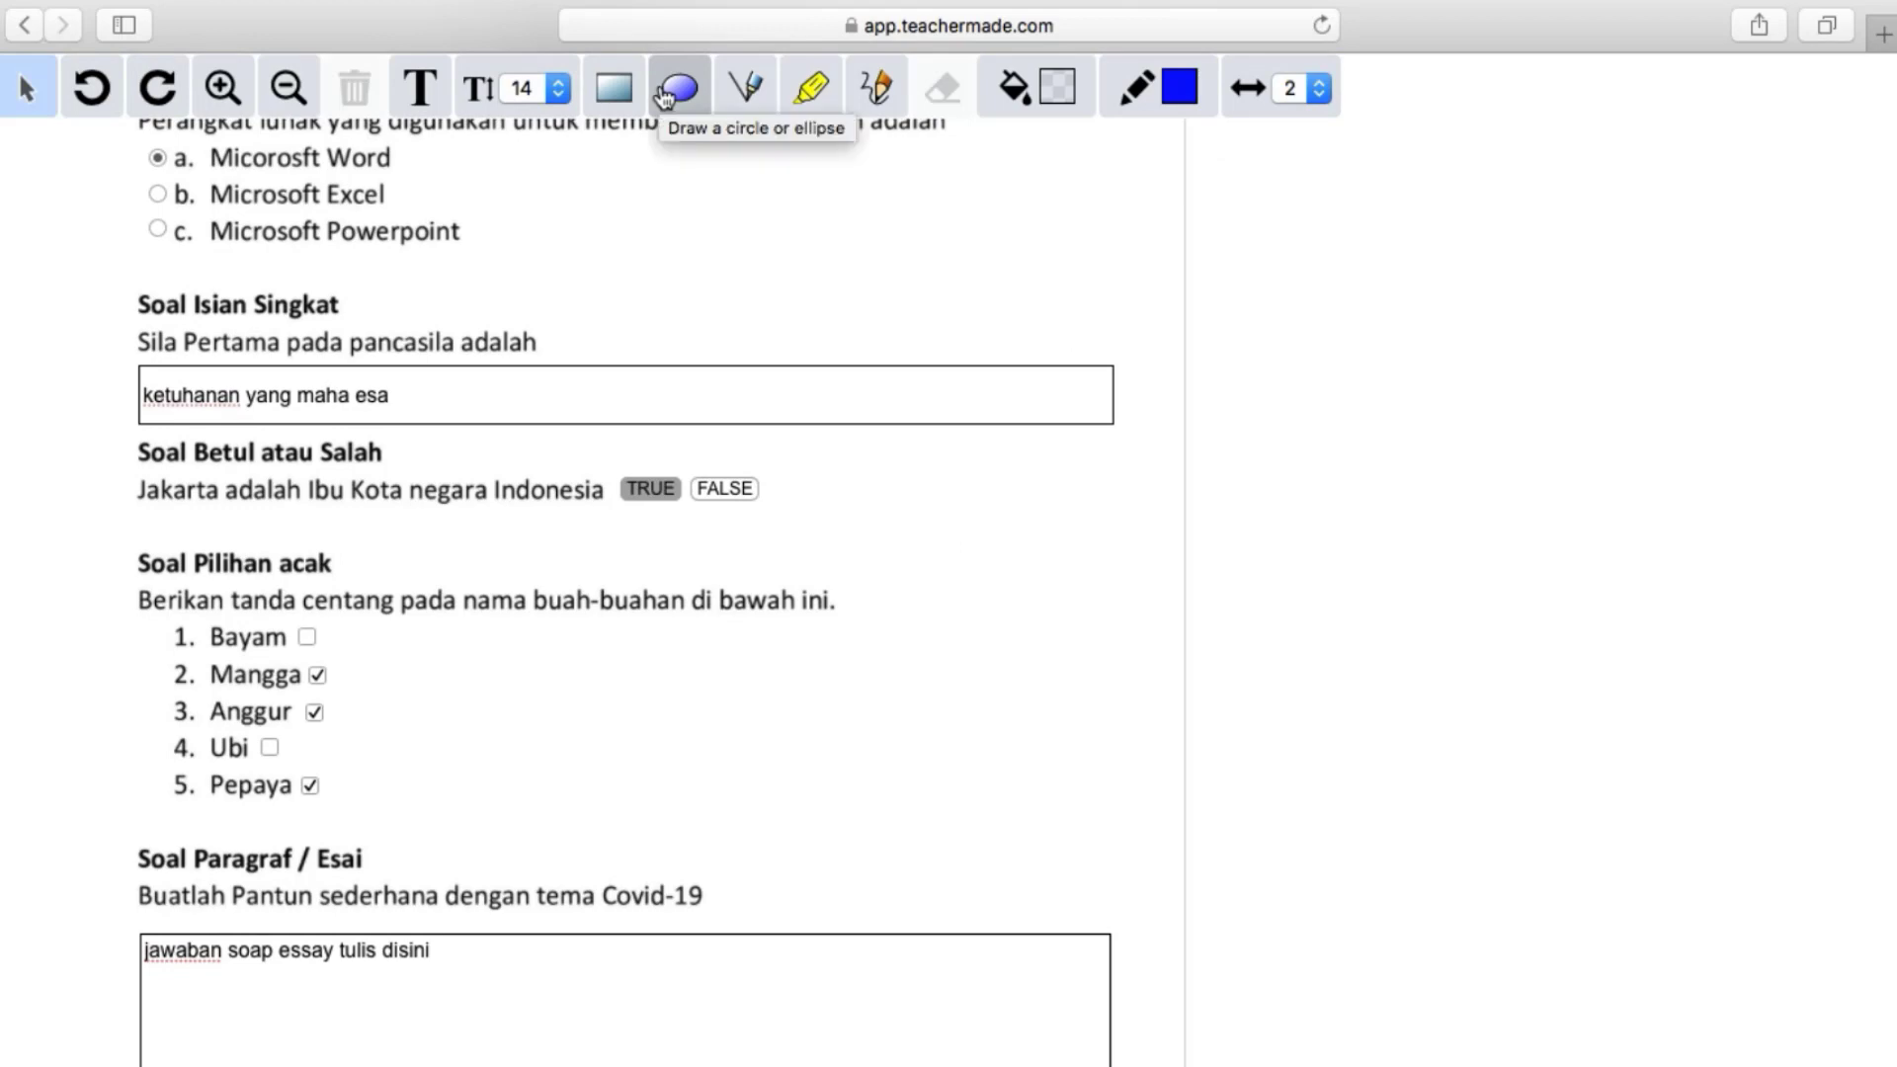
scroll(732, 370, "up", 4)
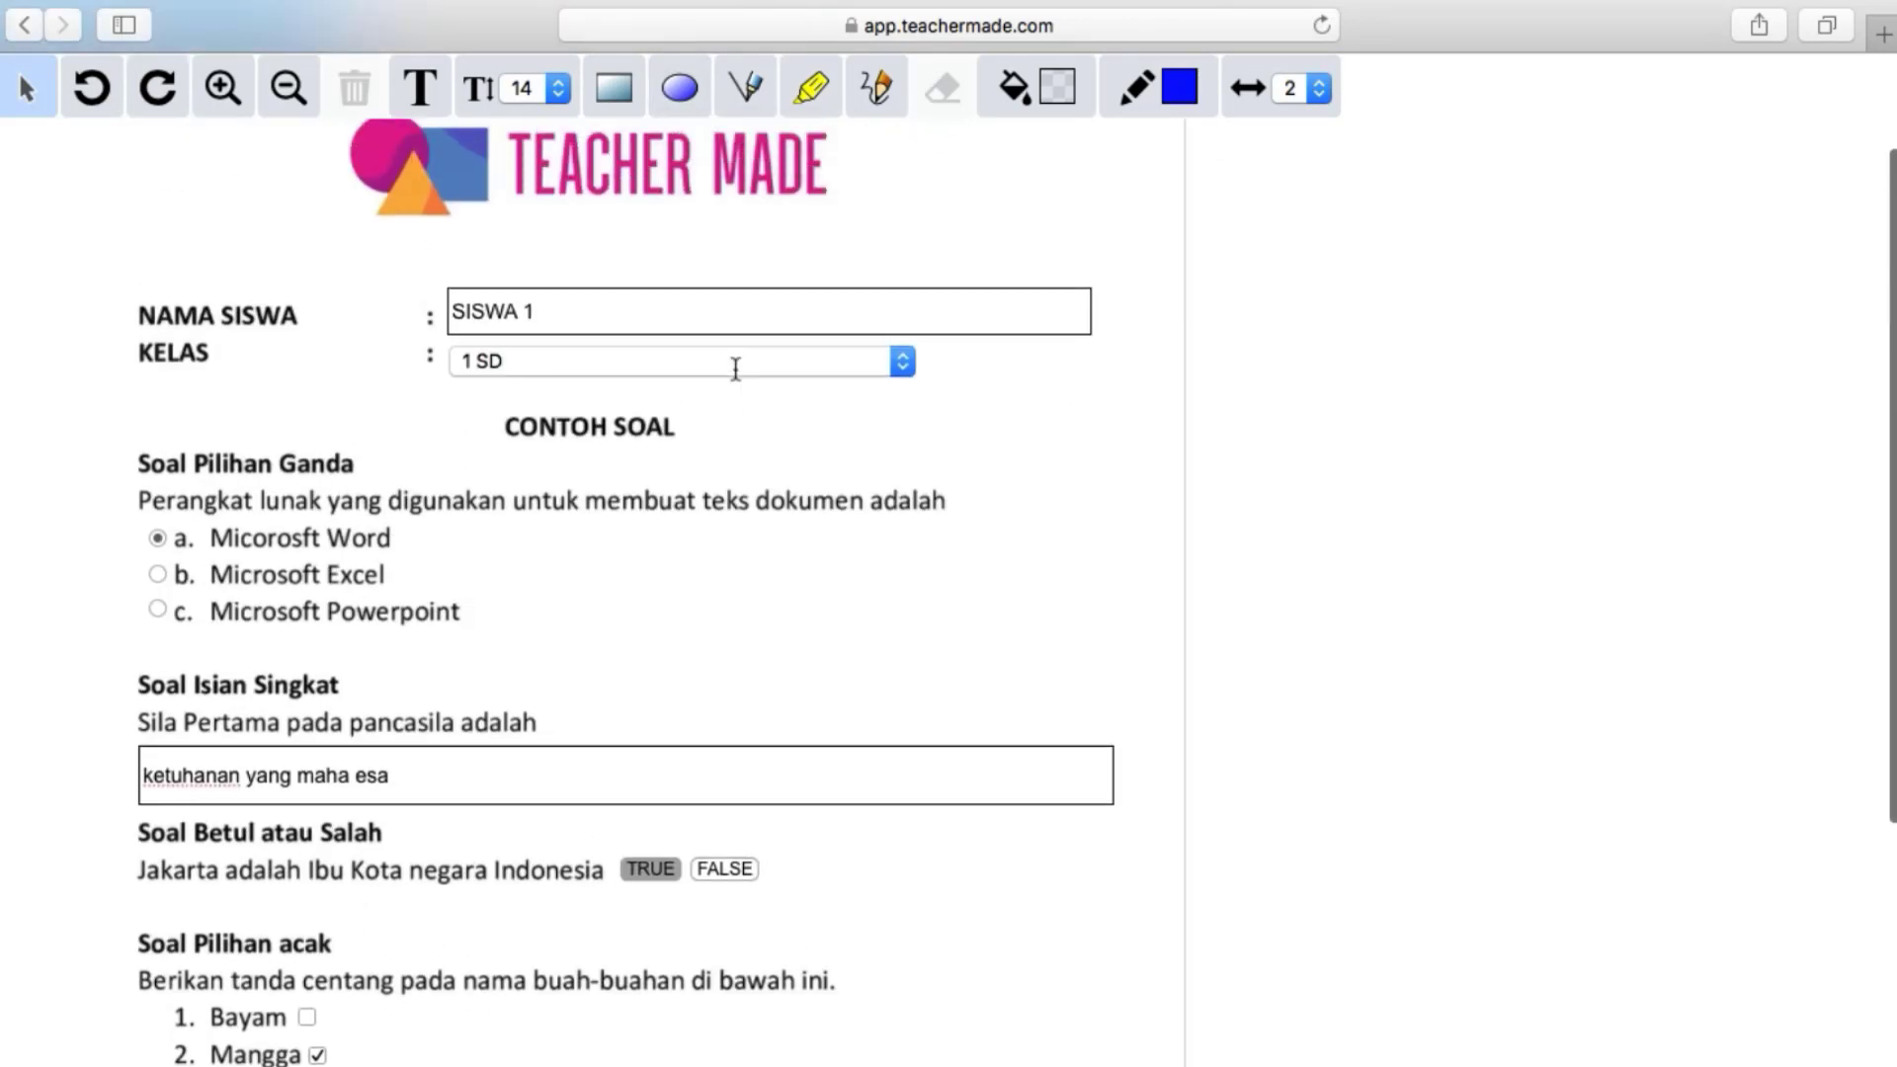
scroll(736, 379, "down", 2)
scroll(738, 375, "down", 5)
scroll(739, 376, "up", 8)
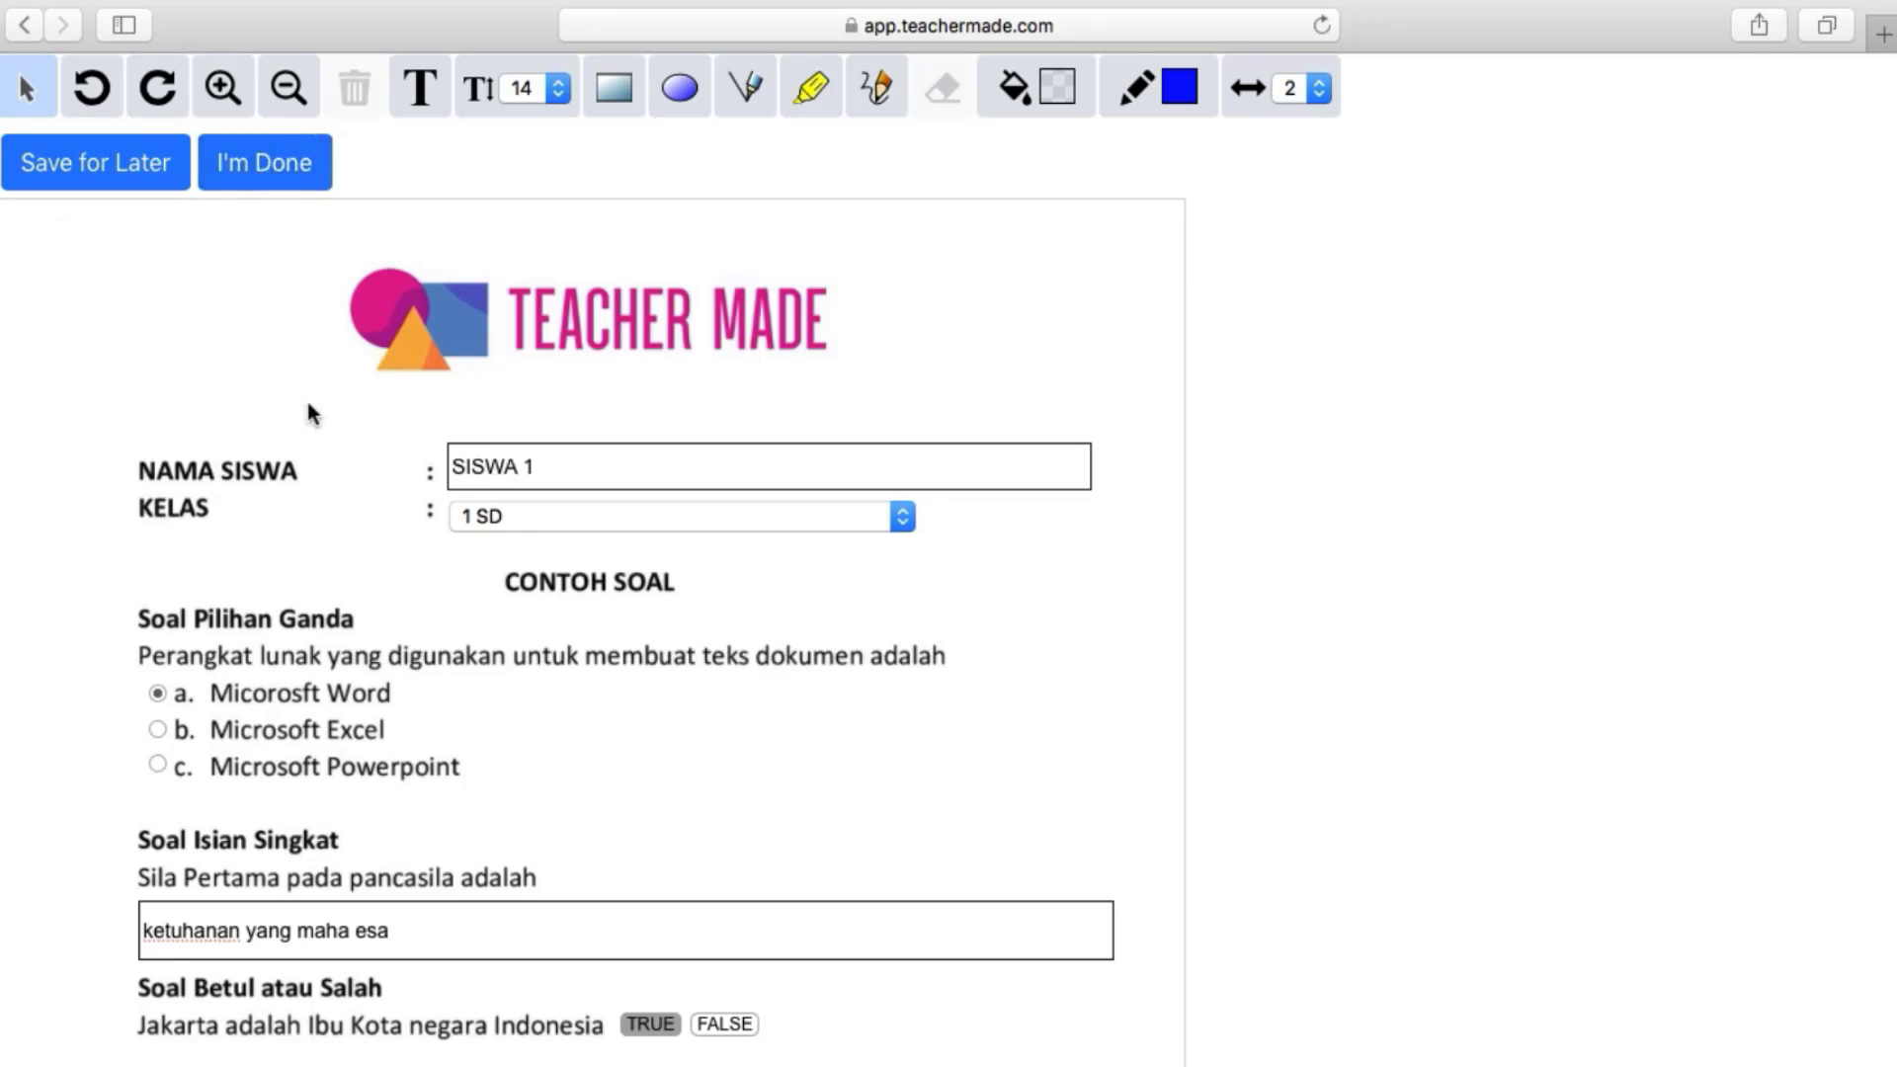
scroll(428, 411, "down", 8)
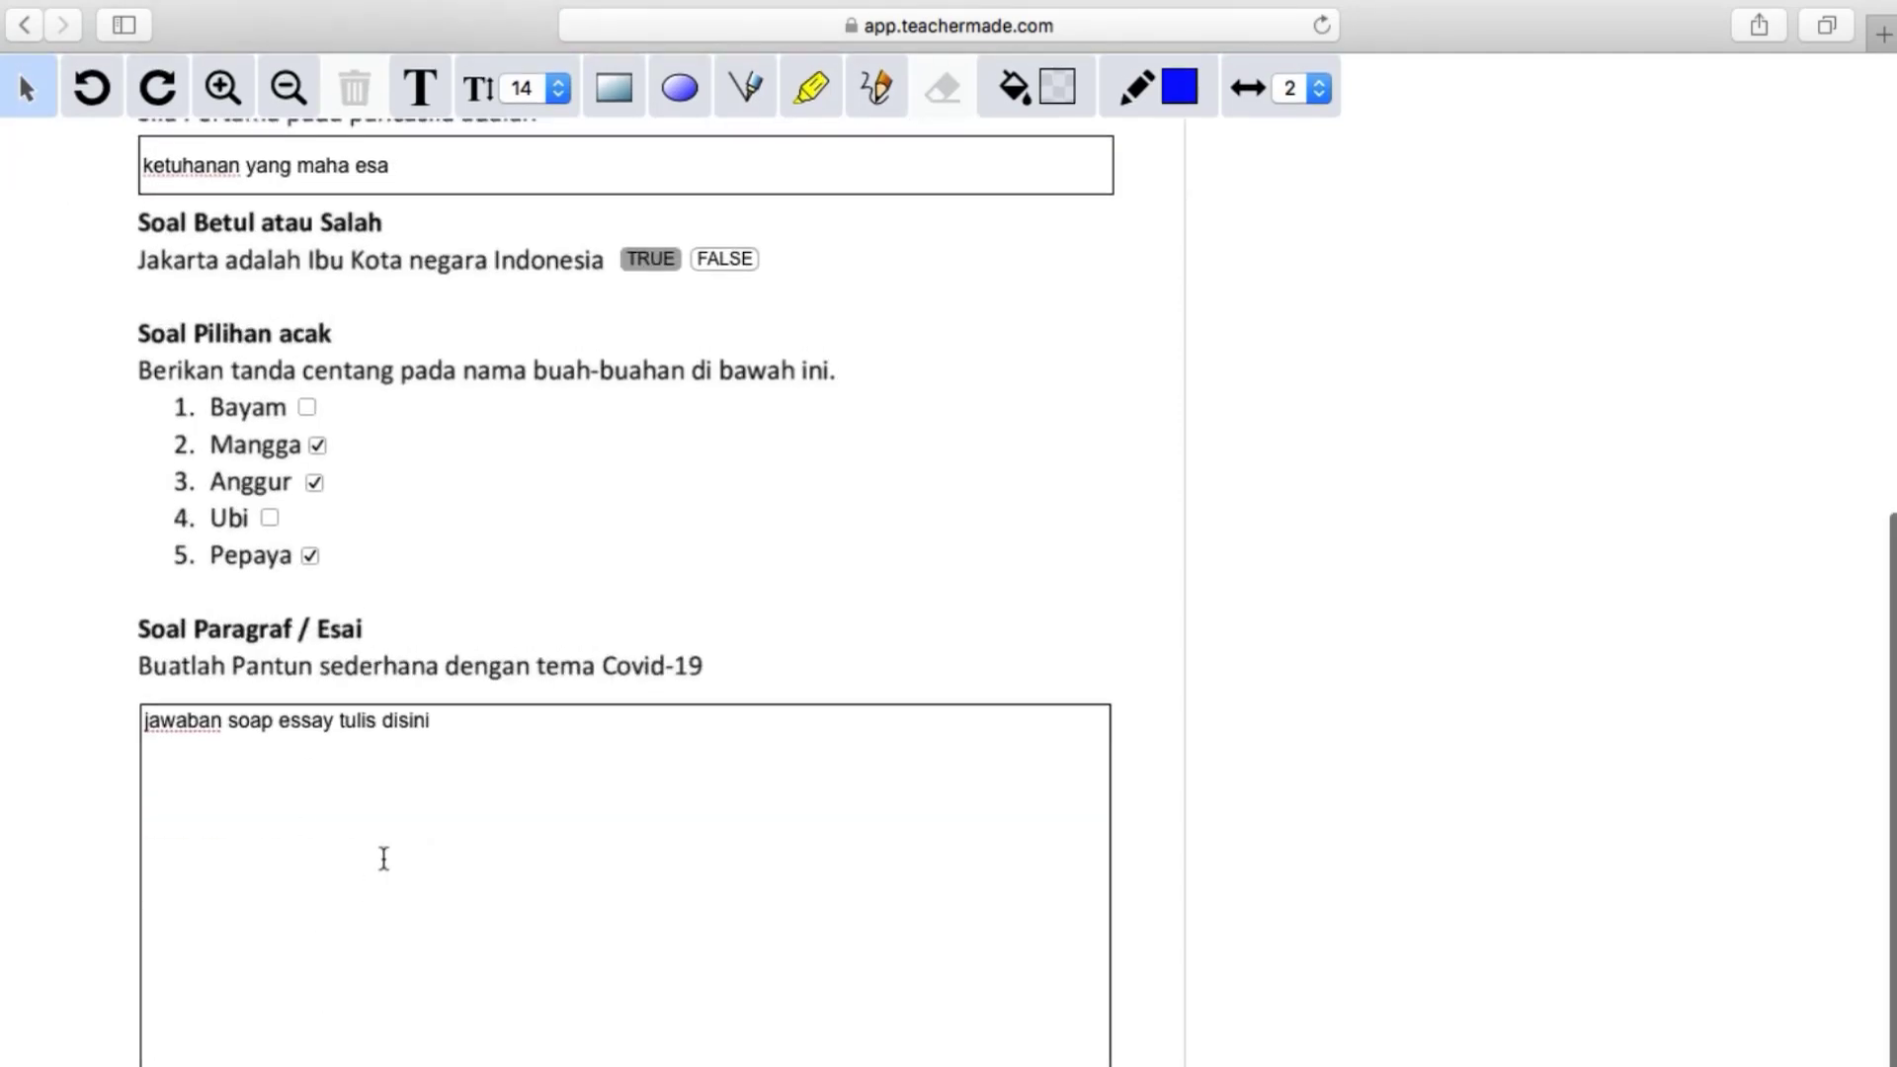
scroll(381, 857, "up", 8)
scroll(477, 823, "down", 4)
scroll(478, 825, "down", 4)
scroll(478, 826, "up", 10)
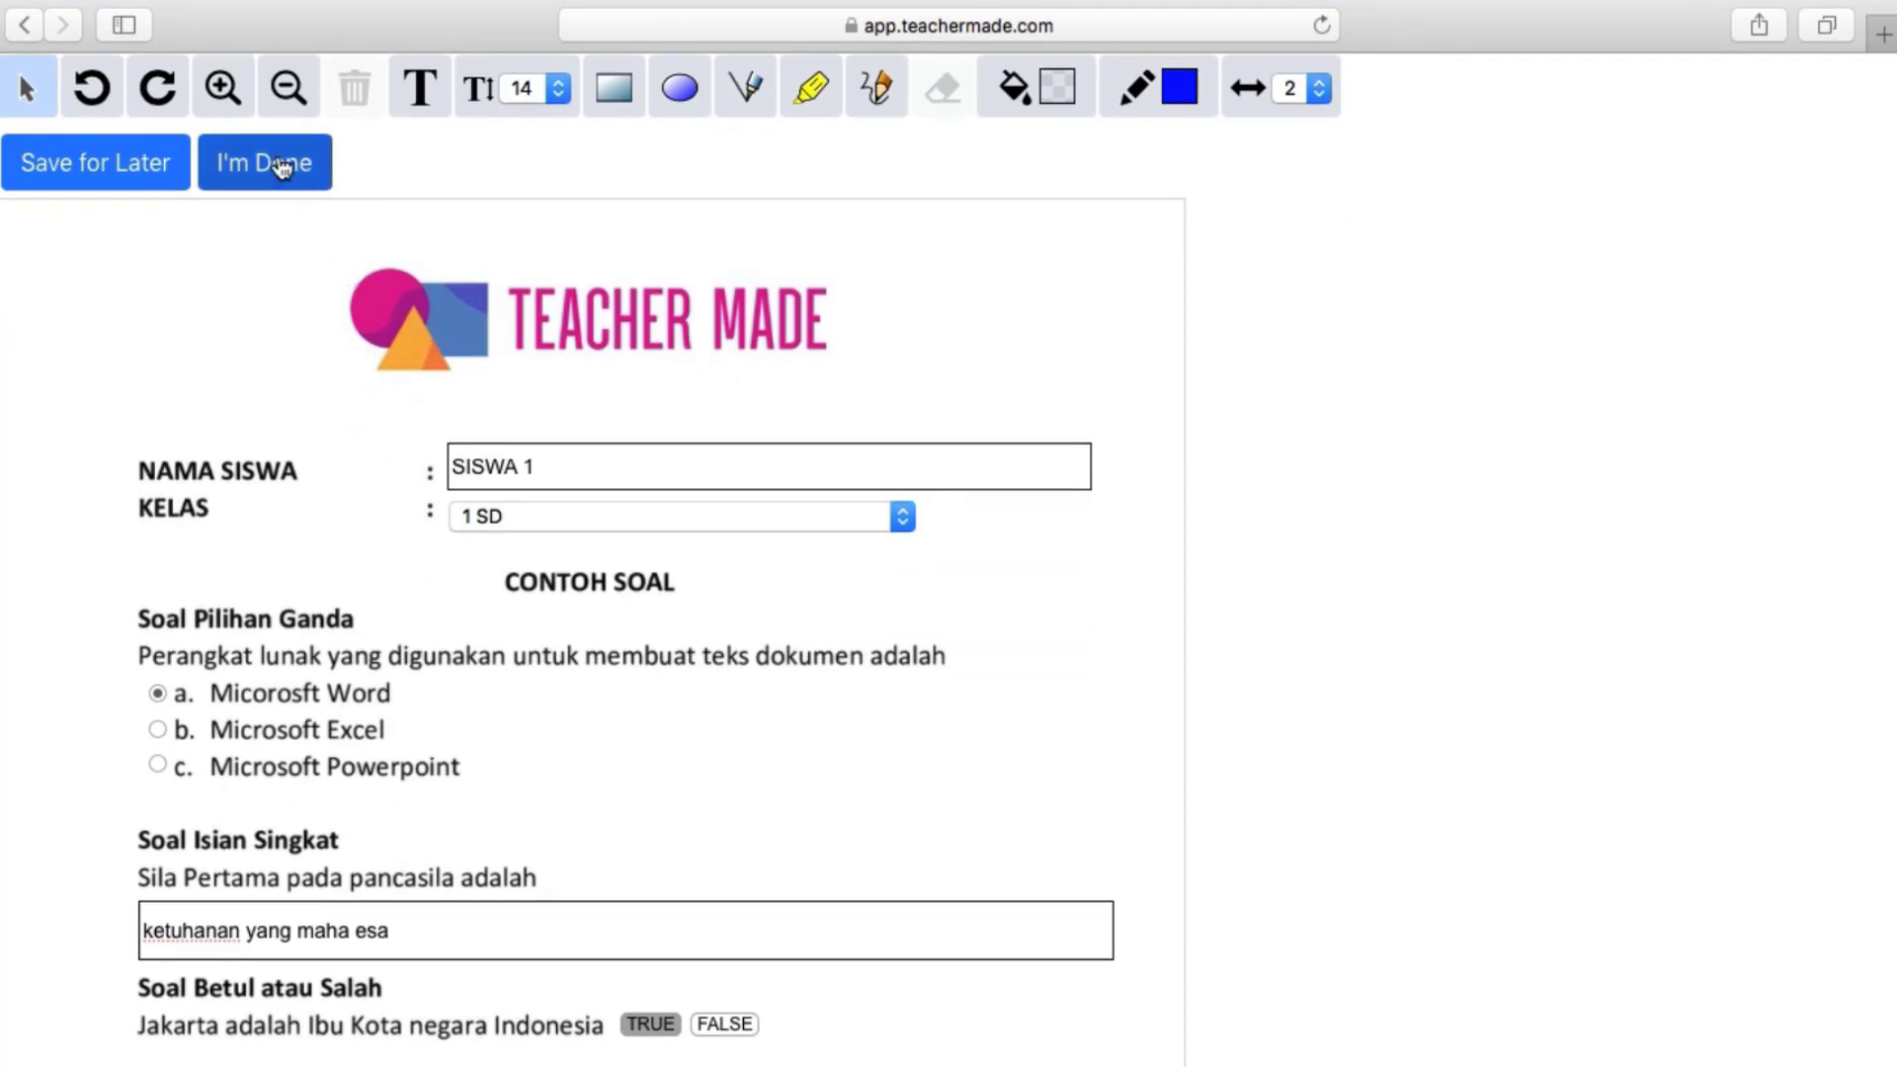
left_click(281, 164)
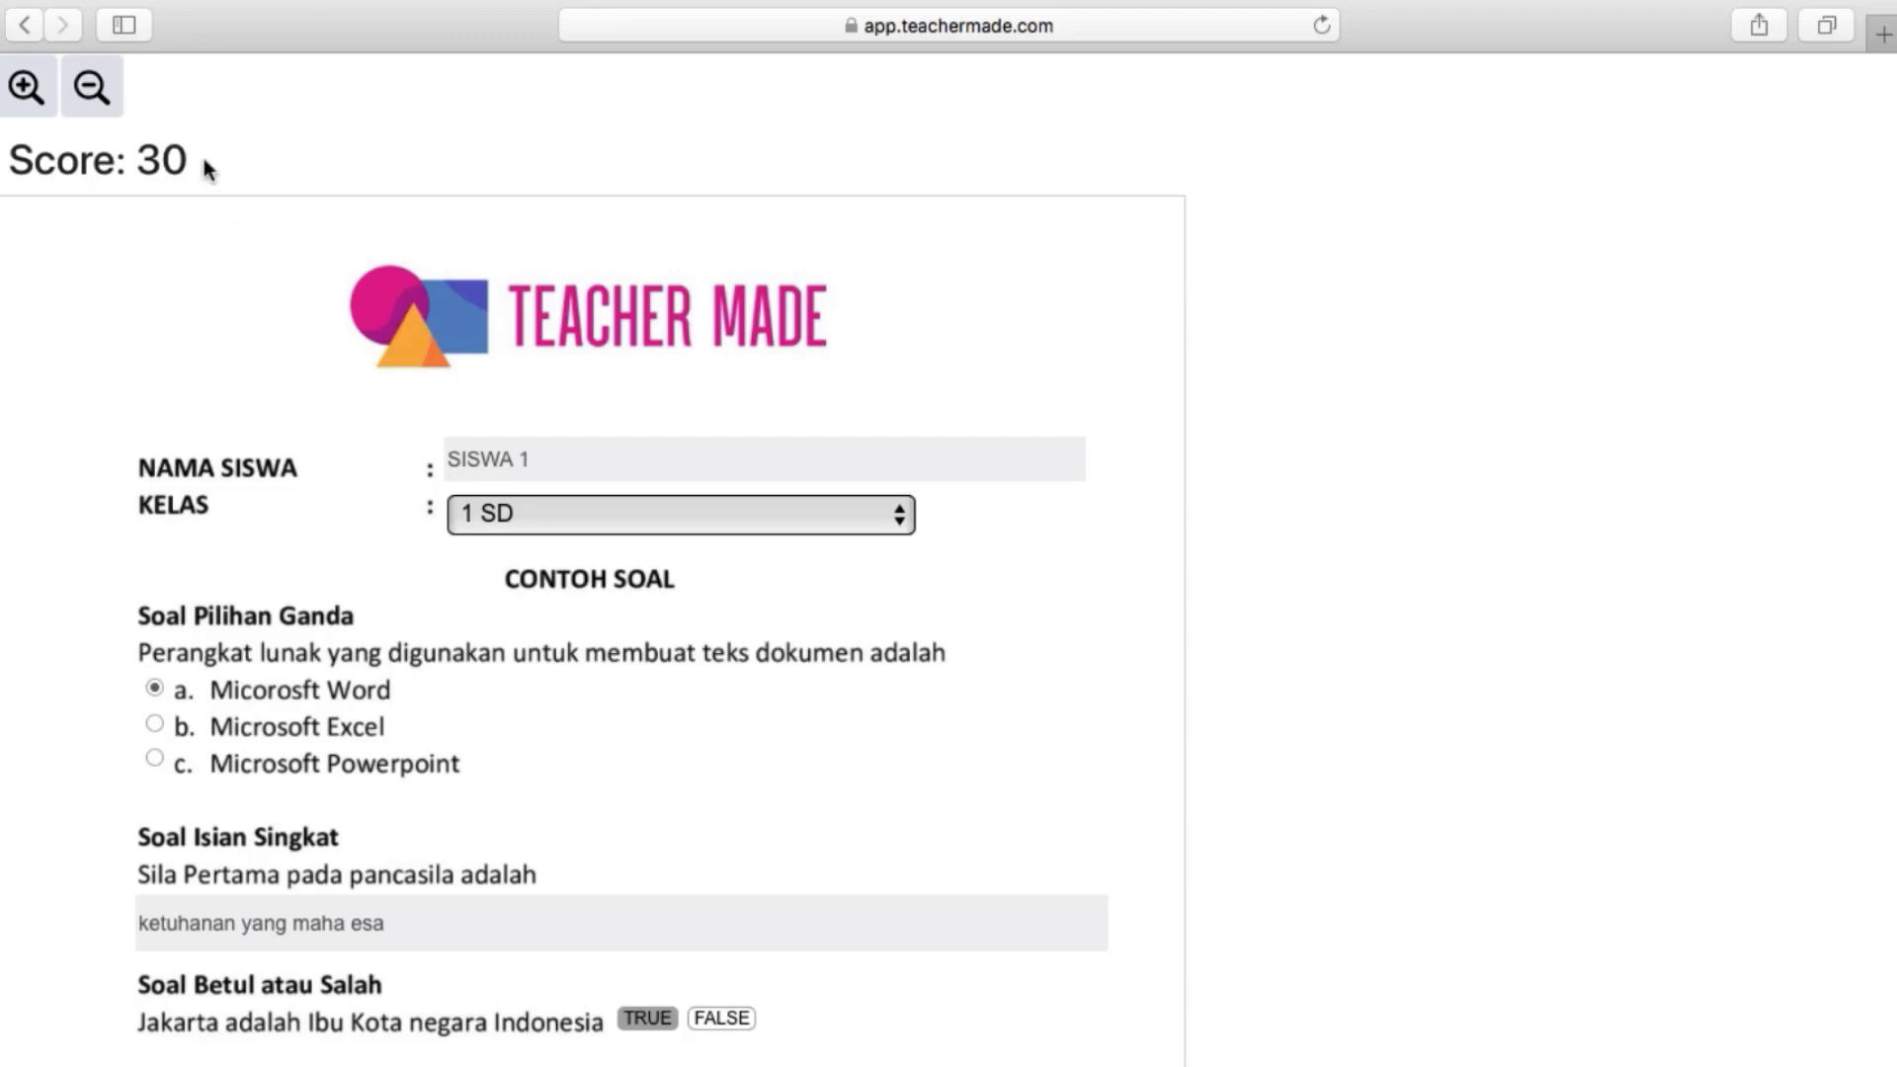
Look over the submitted worksheet and its score at a reduced zoom, and restore the original size
left_click(91, 92)
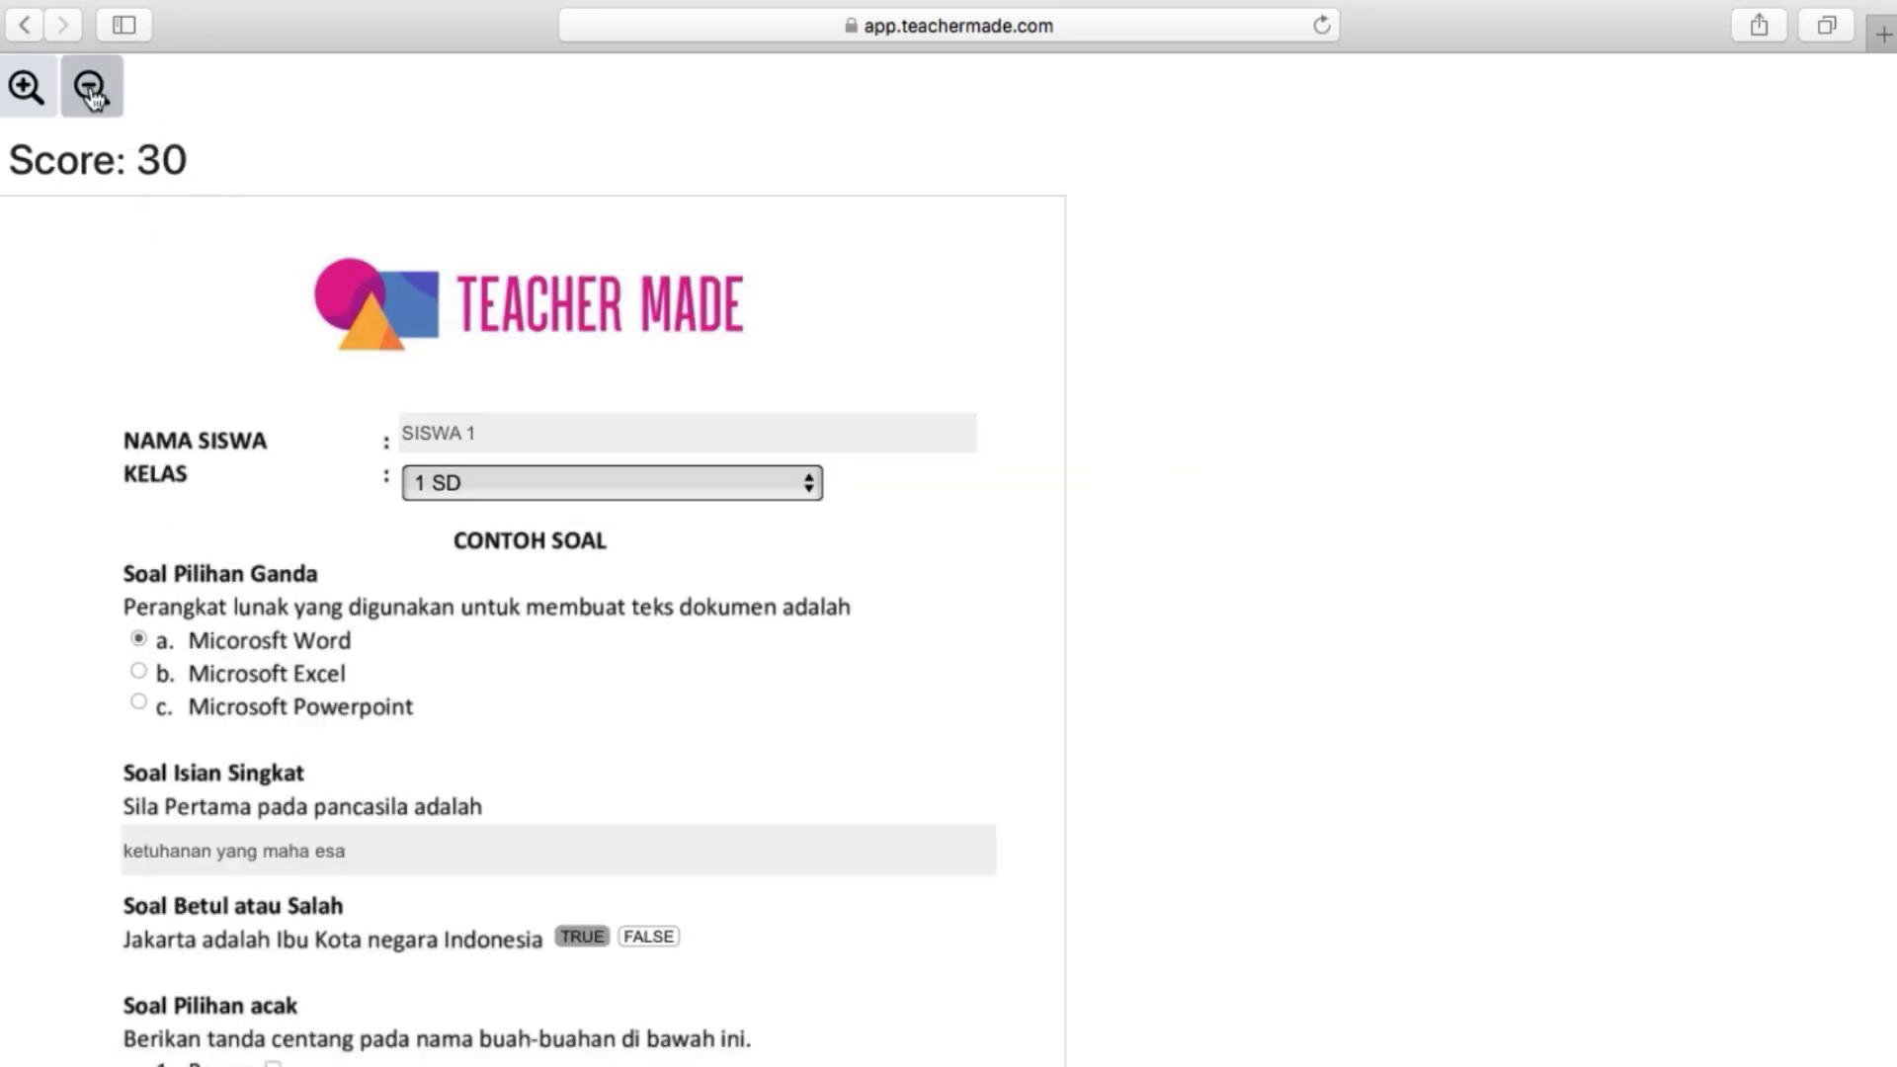
left_click(92, 92)
scroll(554, 903, "down", 7)
scroll(275, 486, "up", 8)
left_click(29, 89)
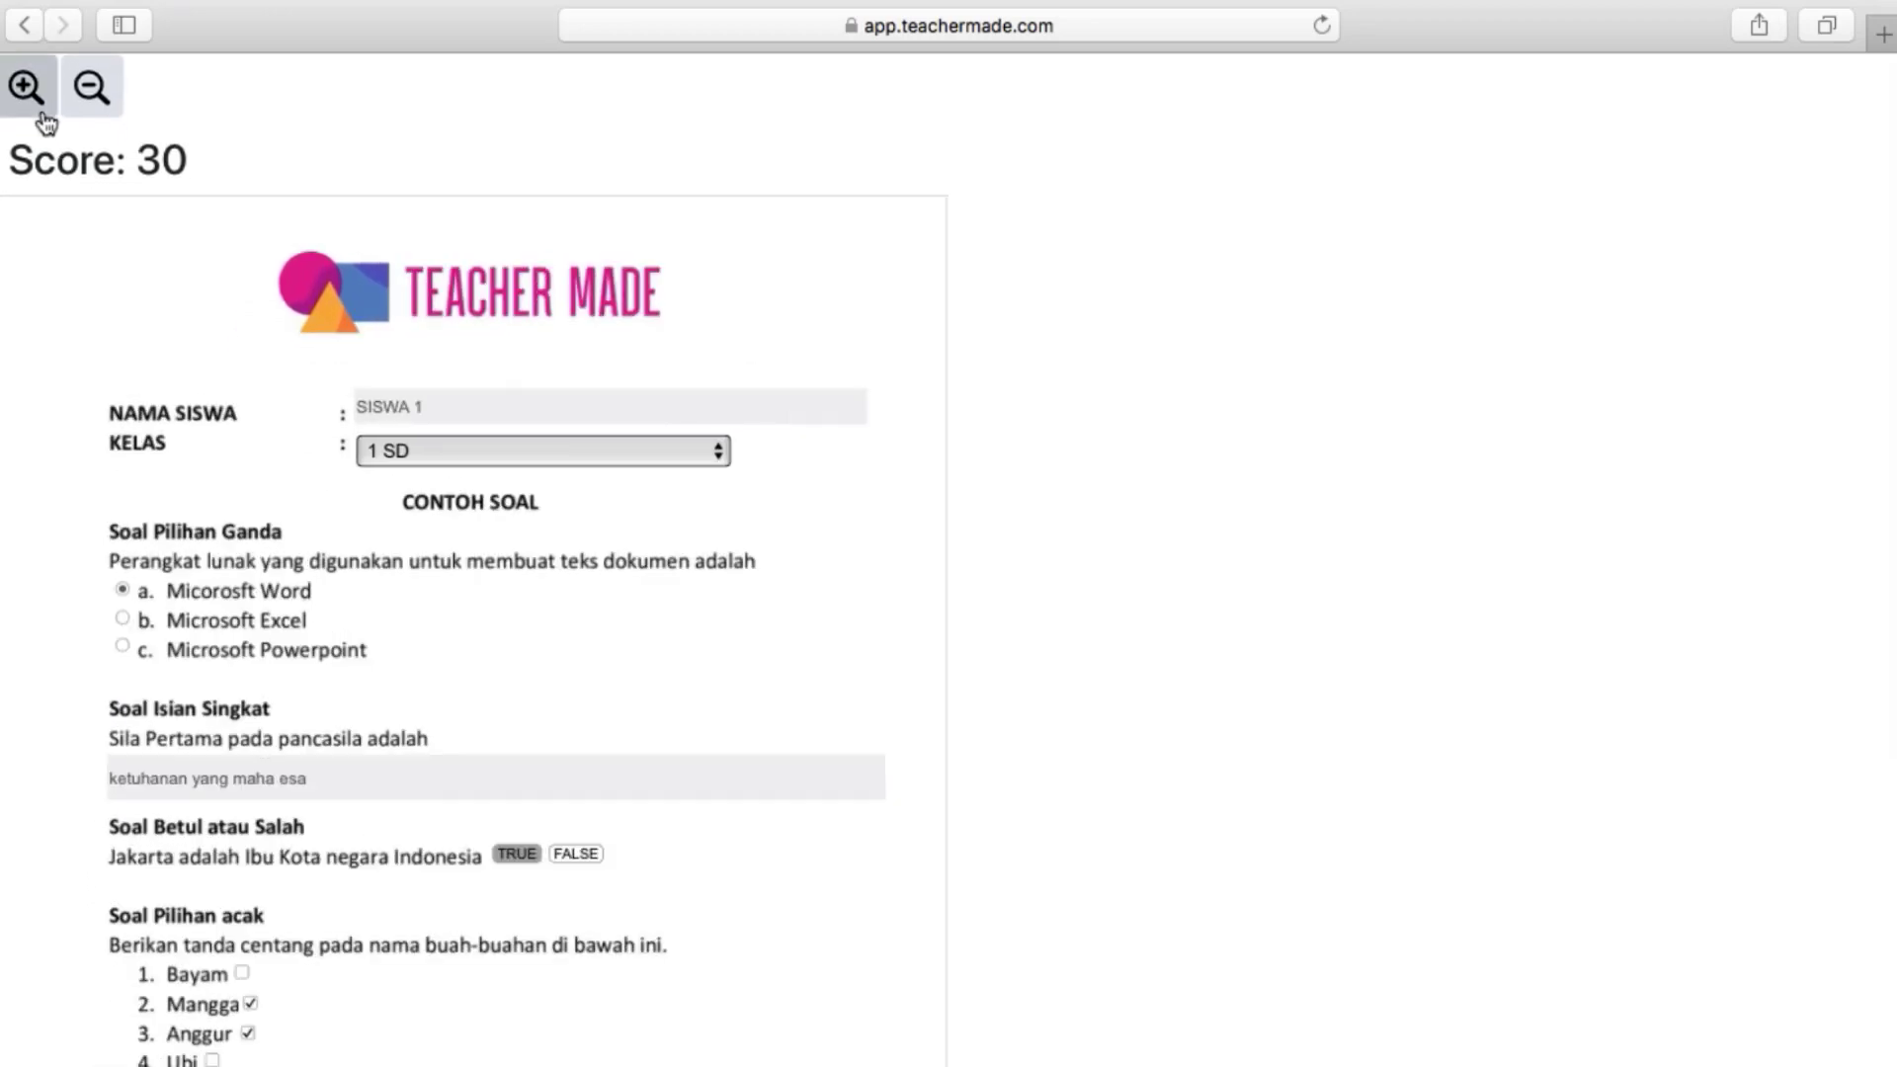
left_click(40, 111)
left_click(43, 117)
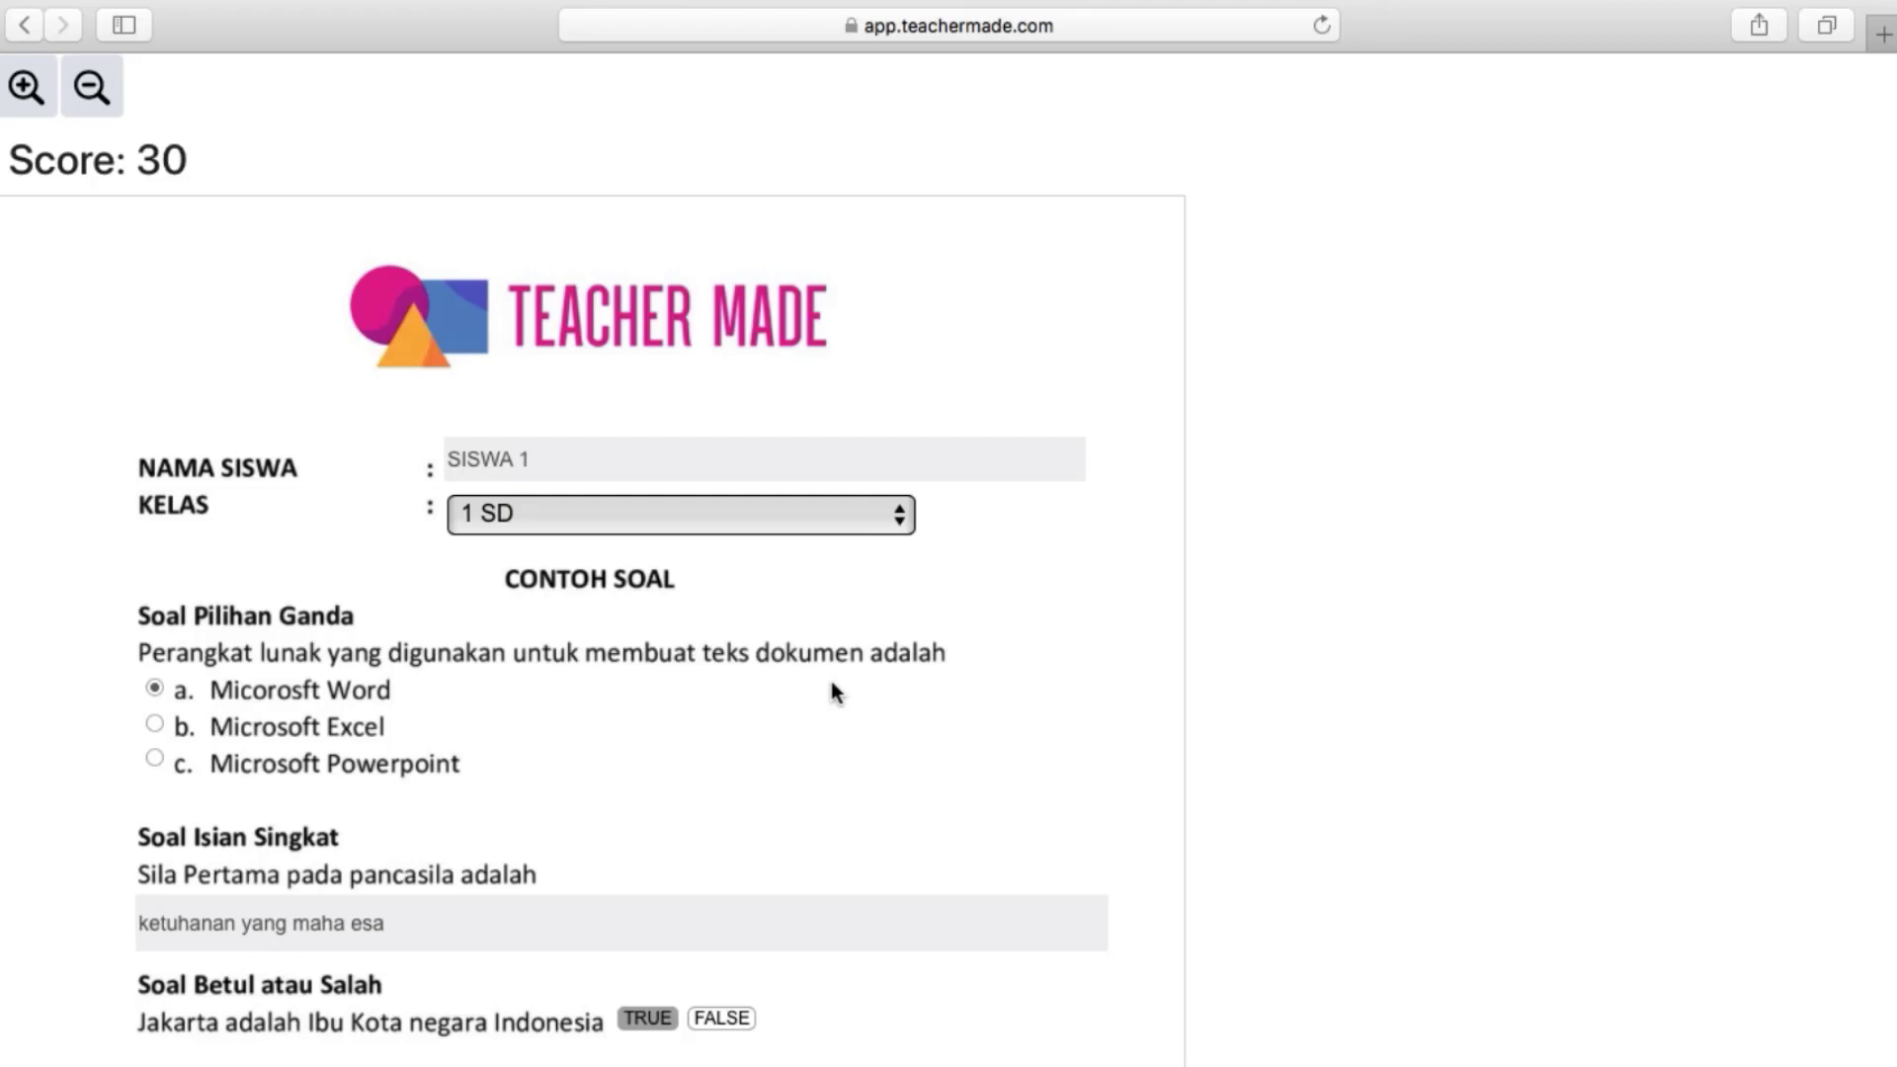
Switch to Google Chrome and open the SISWA 1 submission for review to examine its marked answers
key("ctrl+Up")
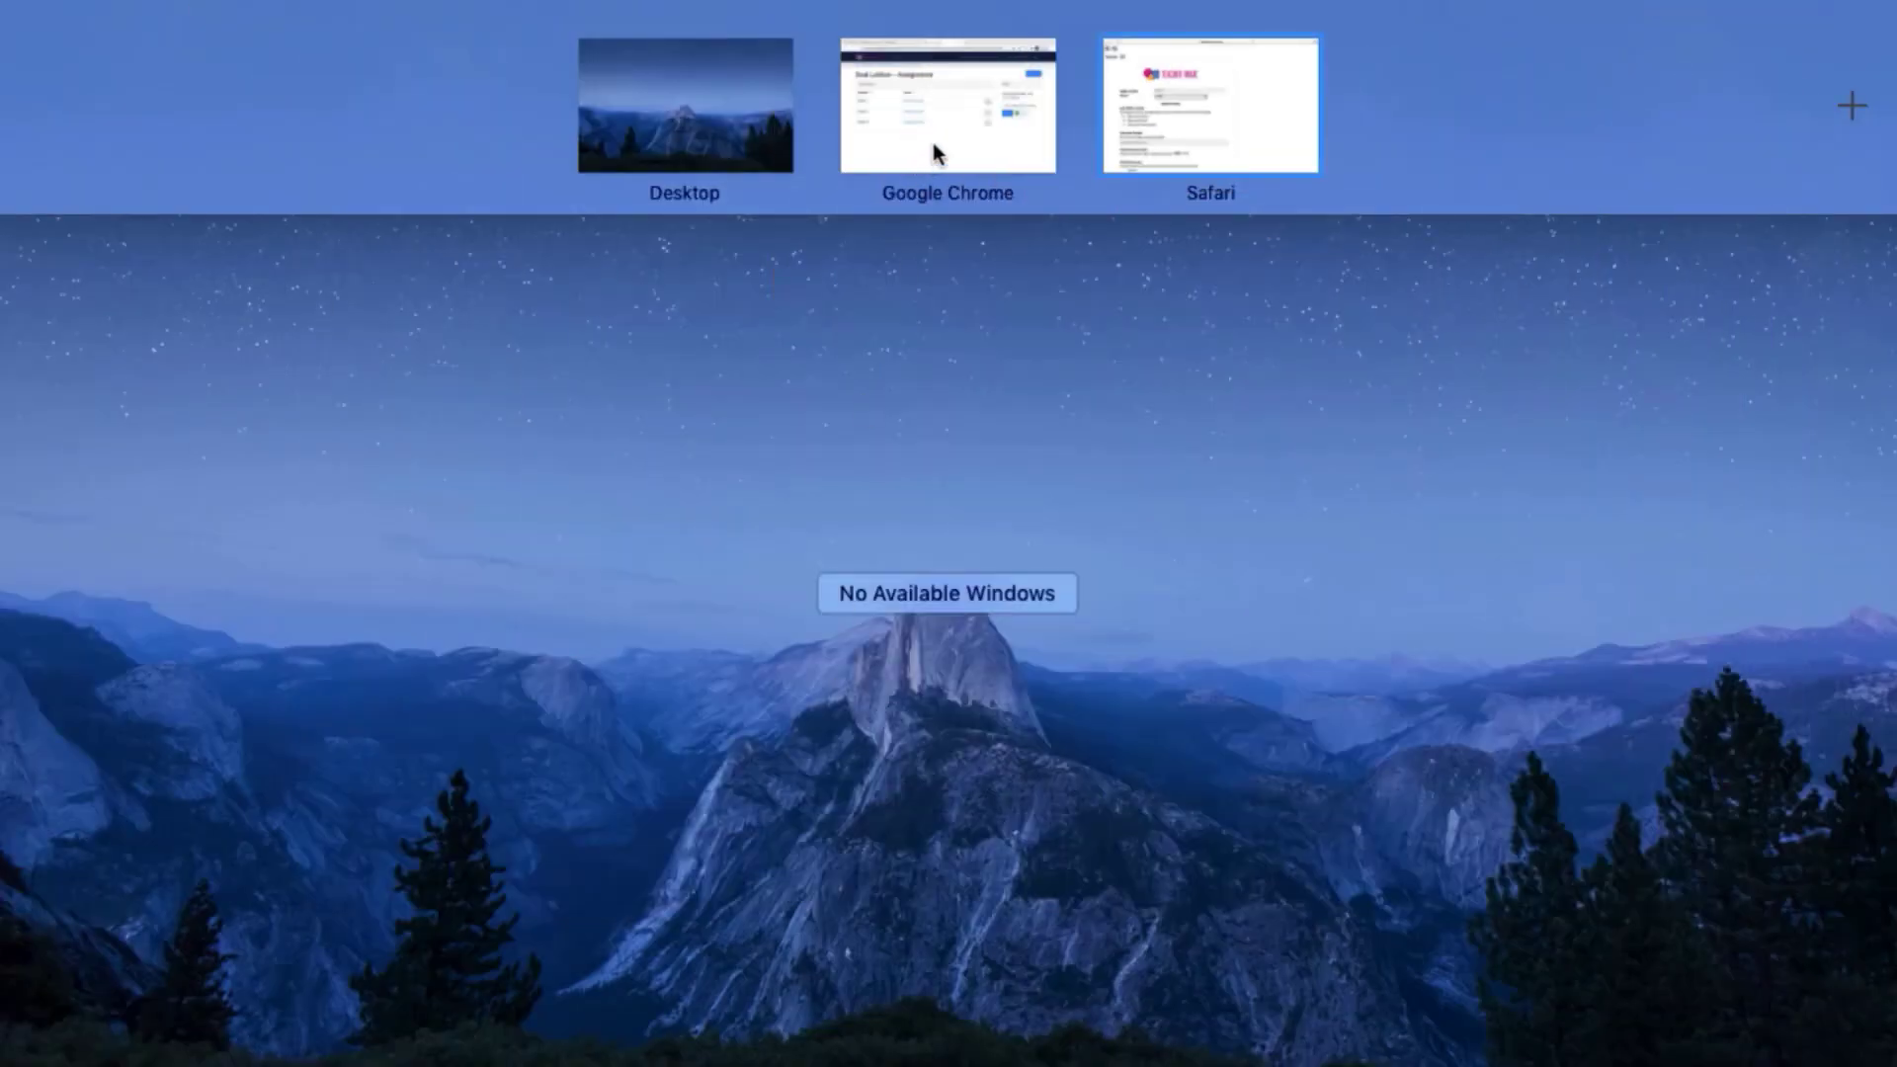
left_click(932, 143)
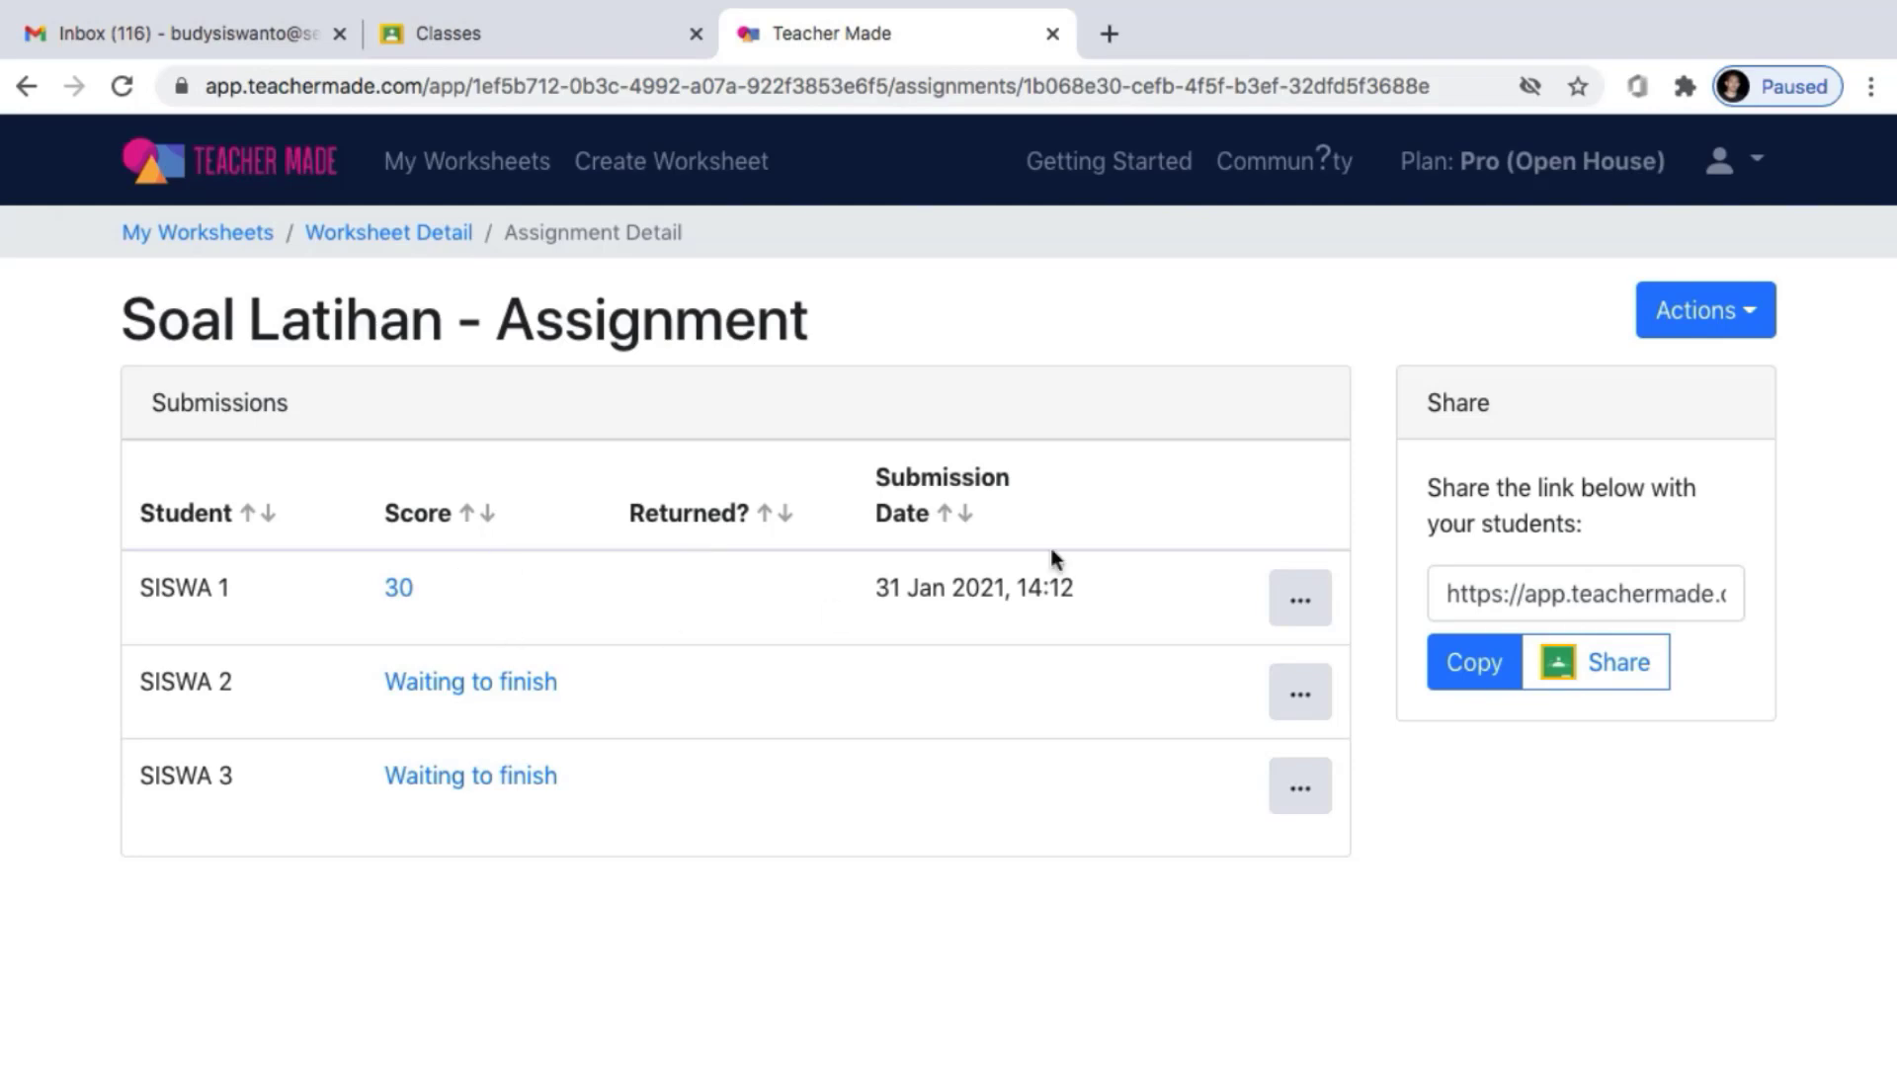
left_click(1296, 608)
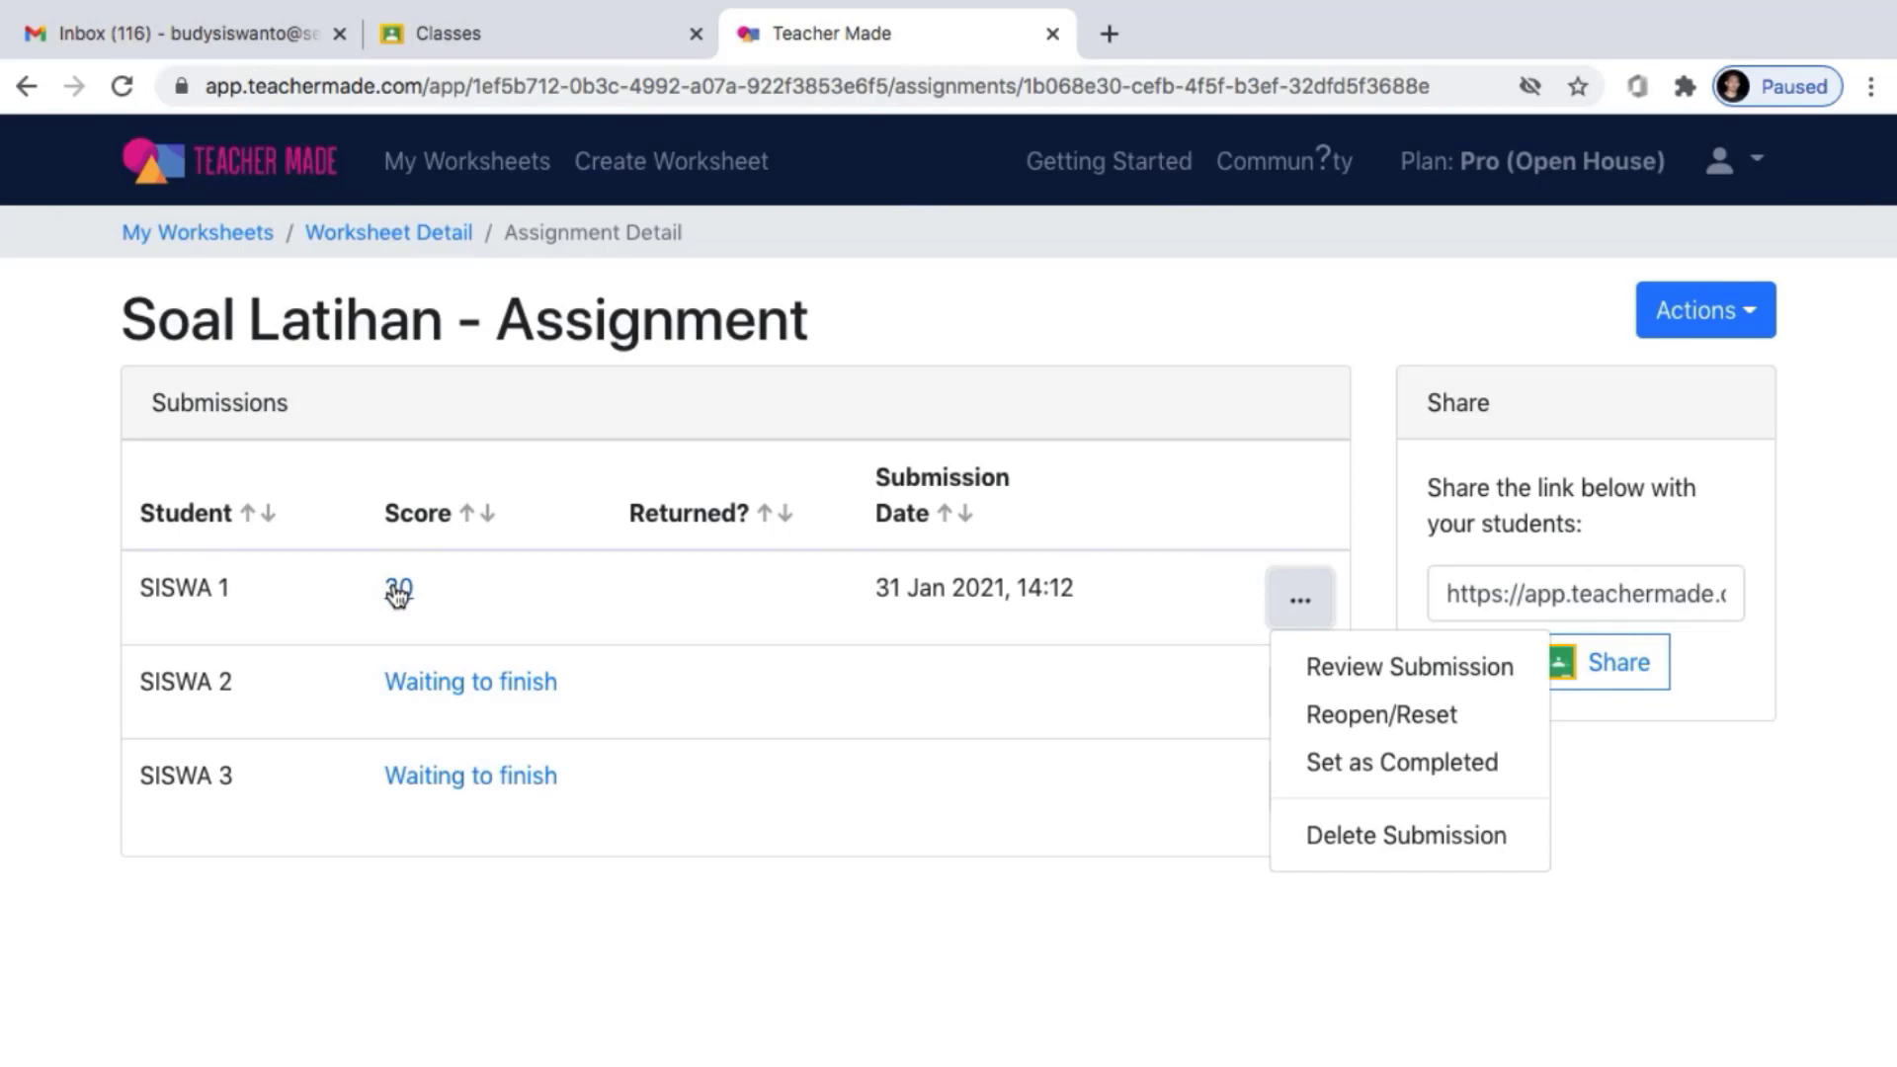
left_click(1407, 680)
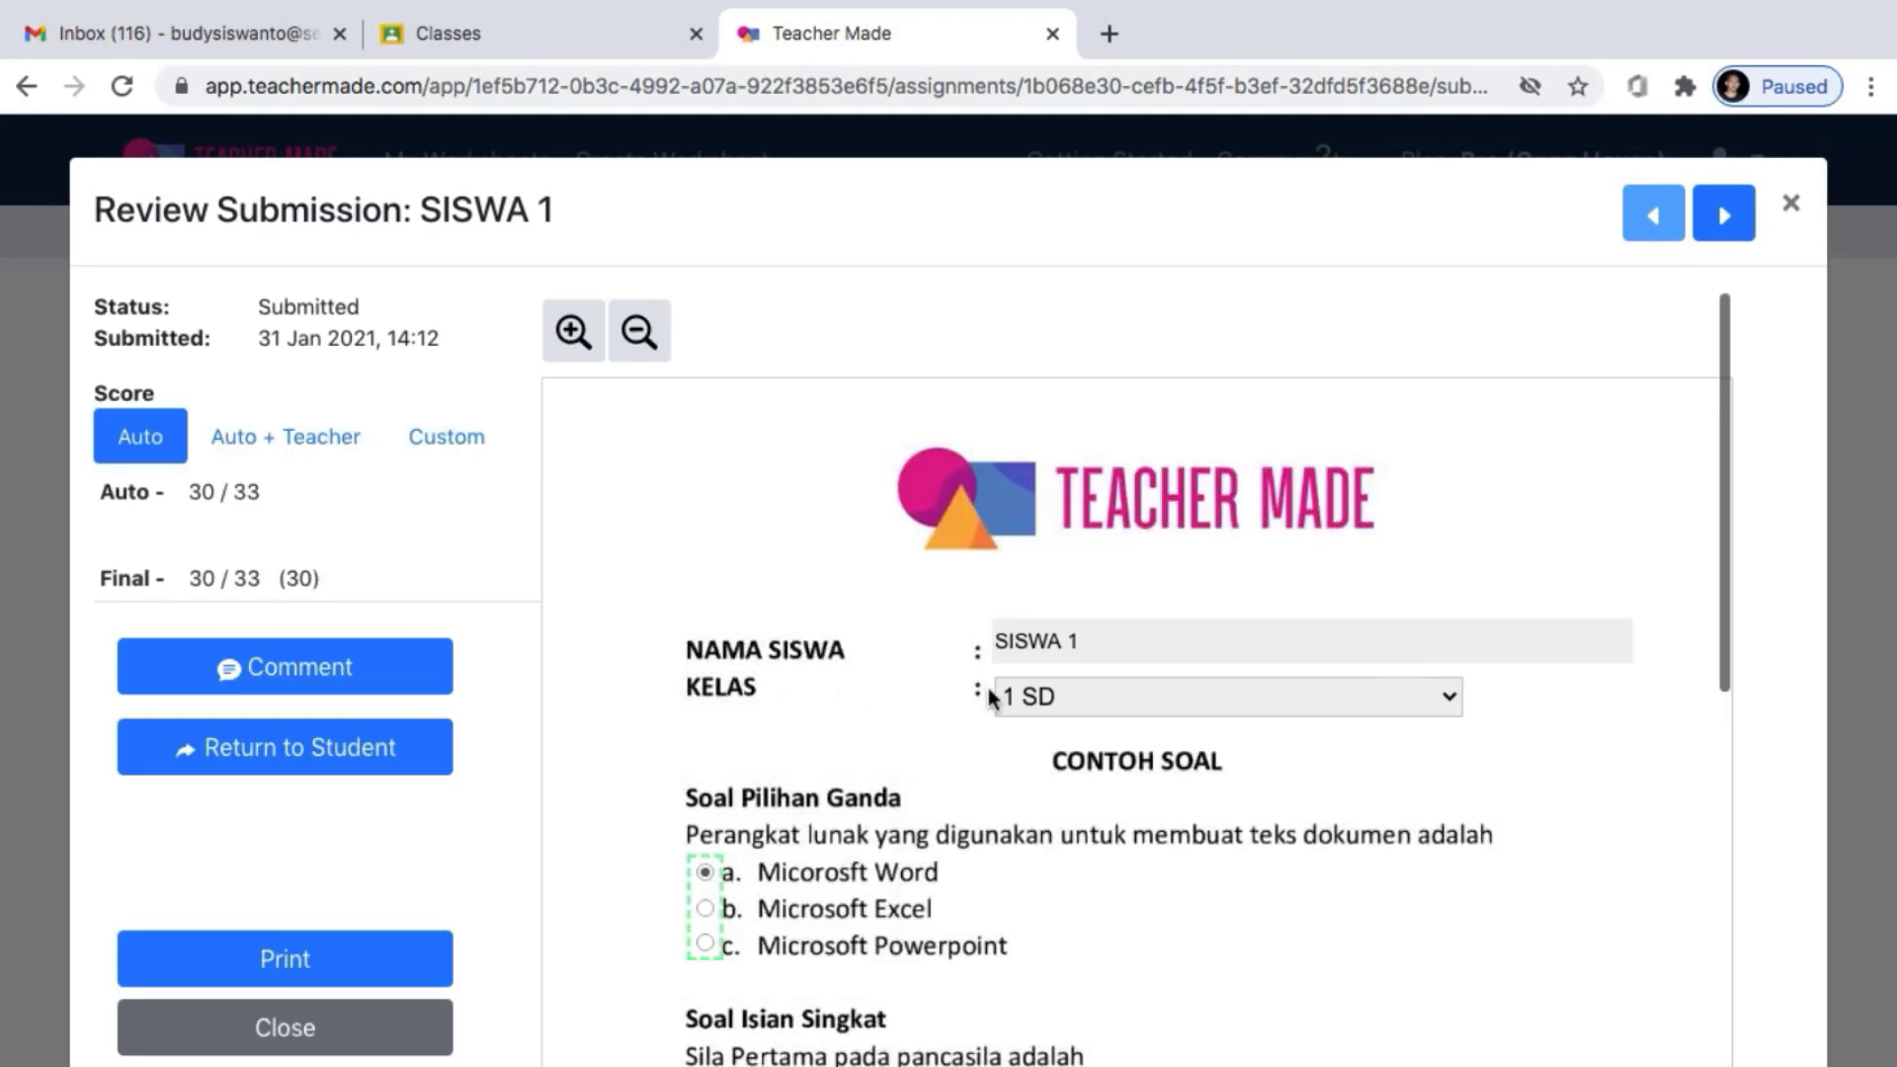
scroll(800, 706, "down", 5)
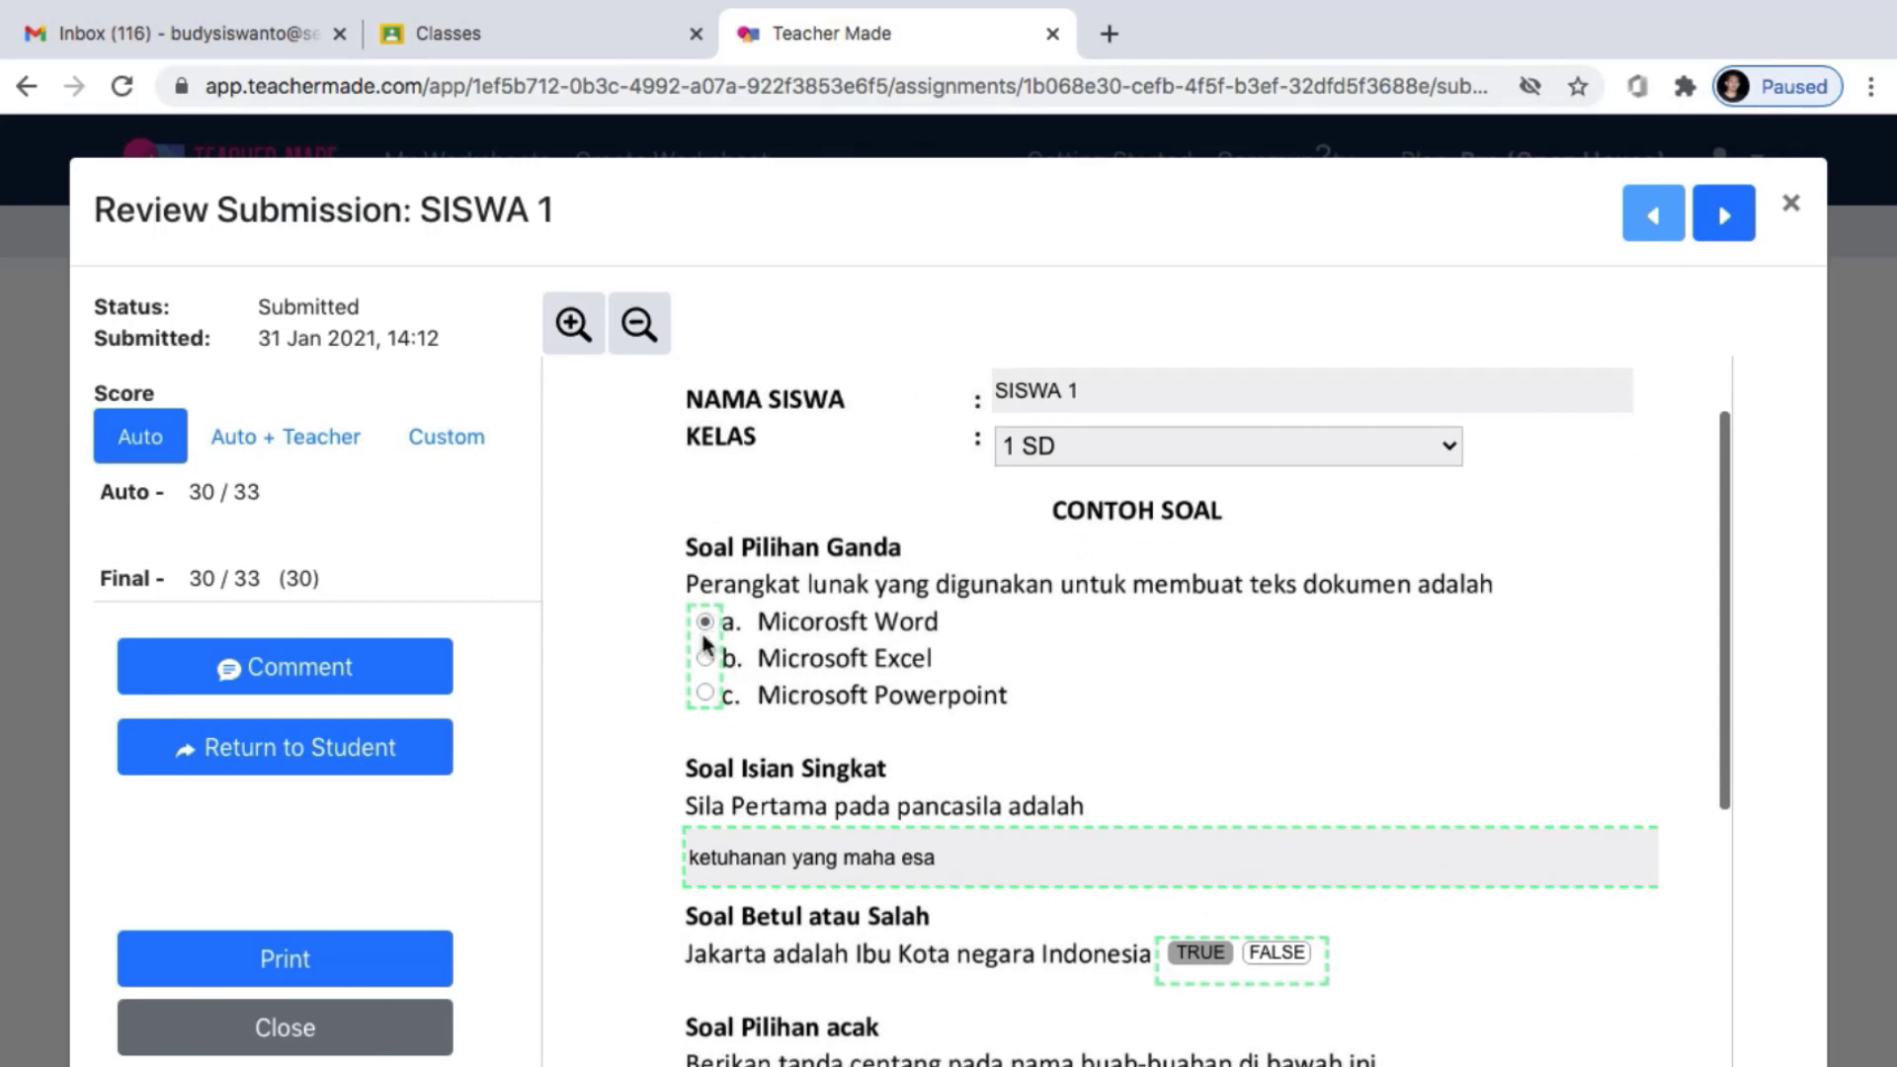
Examine the marking details of the multiple-choice answer, the other marked answers, and the expanded essay answer in the SISWA 1 submission
left_click(705, 640)
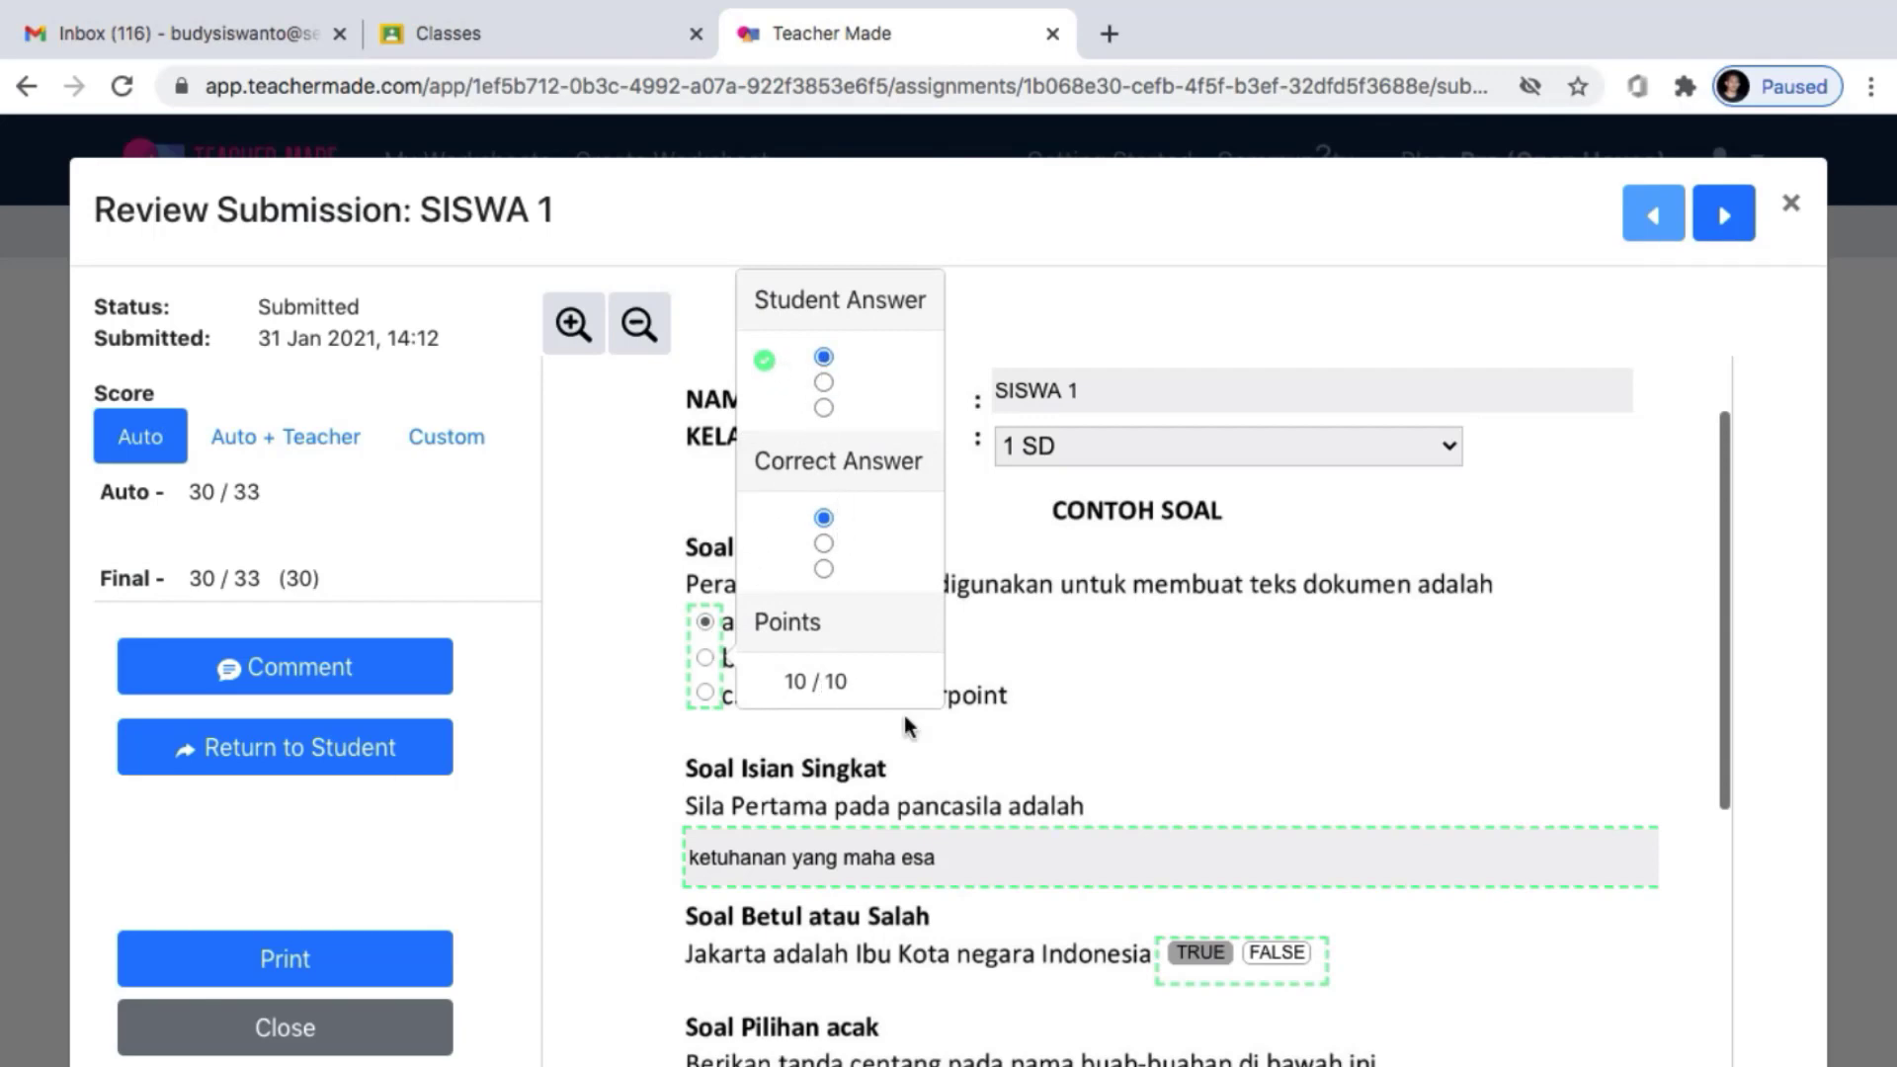
scroll(1030, 778, "down", 2)
scroll(1029, 778, "down", 1)
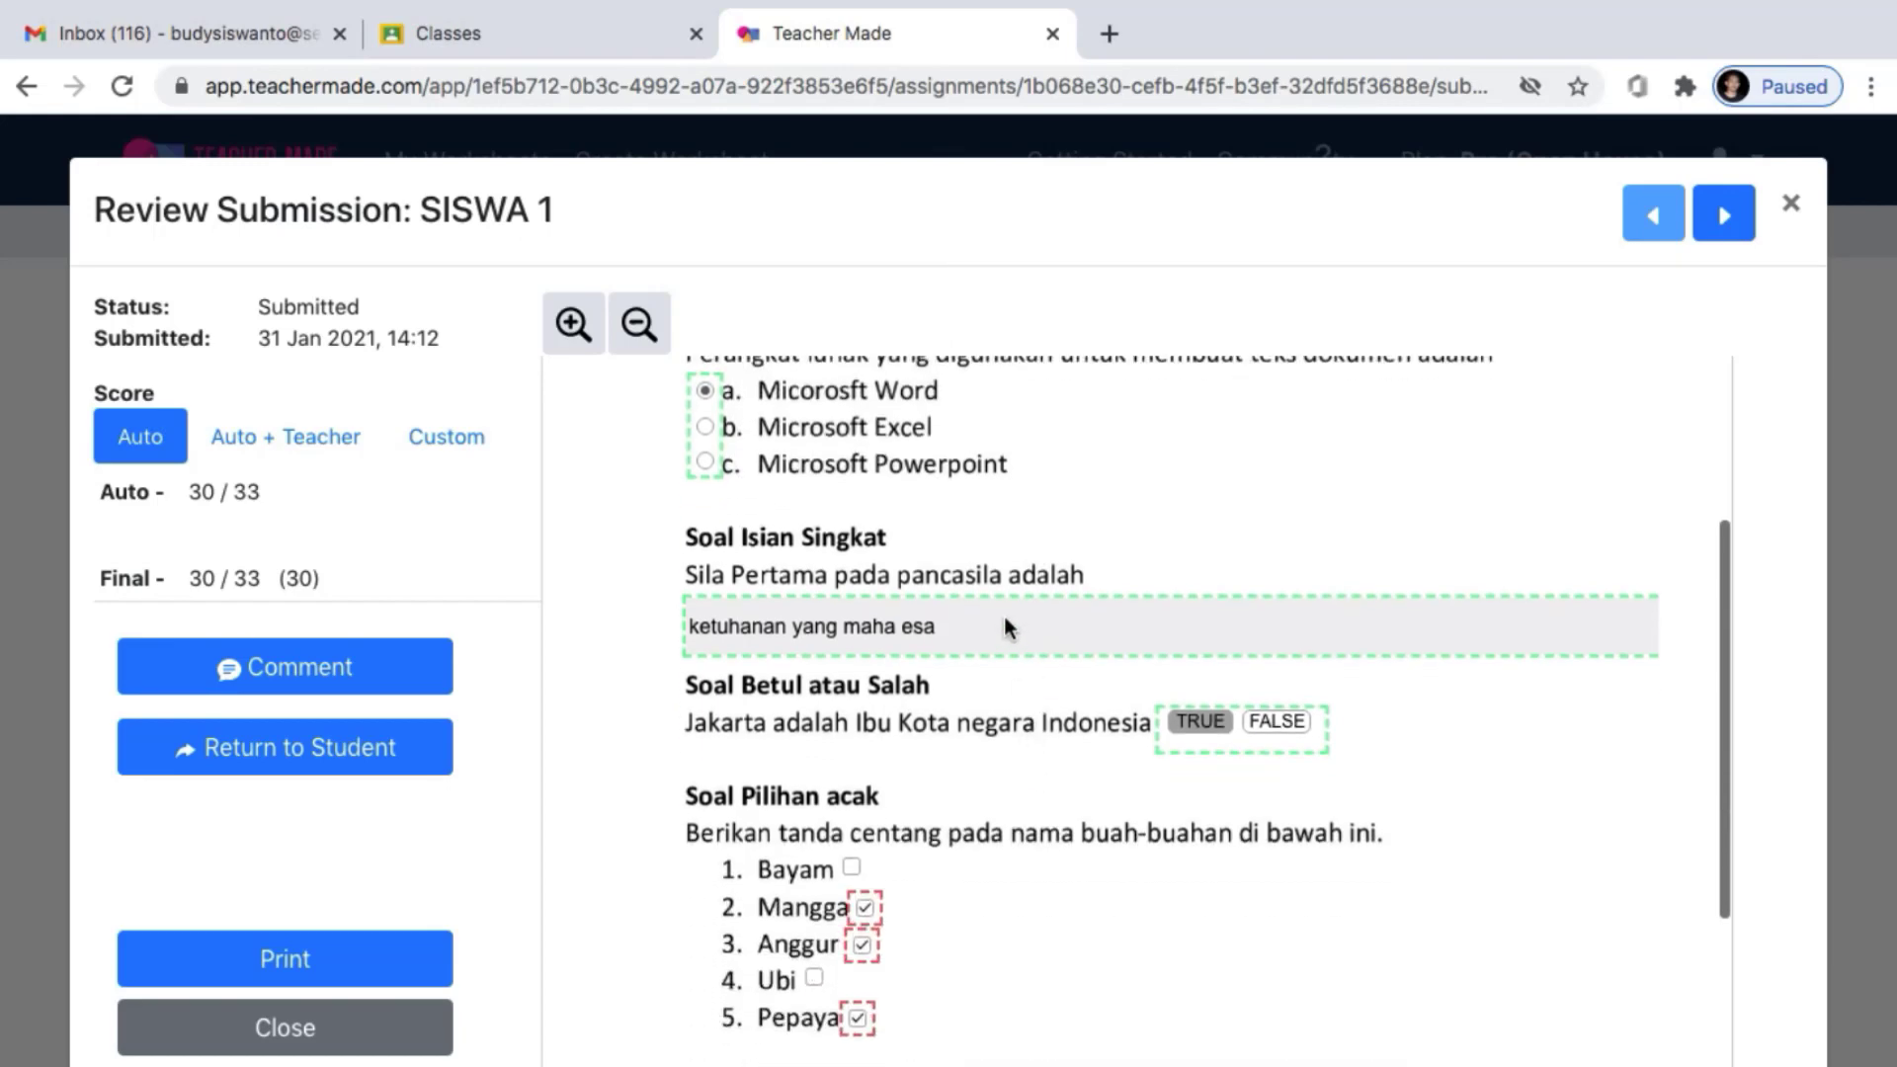
mouse_move(1003, 616)
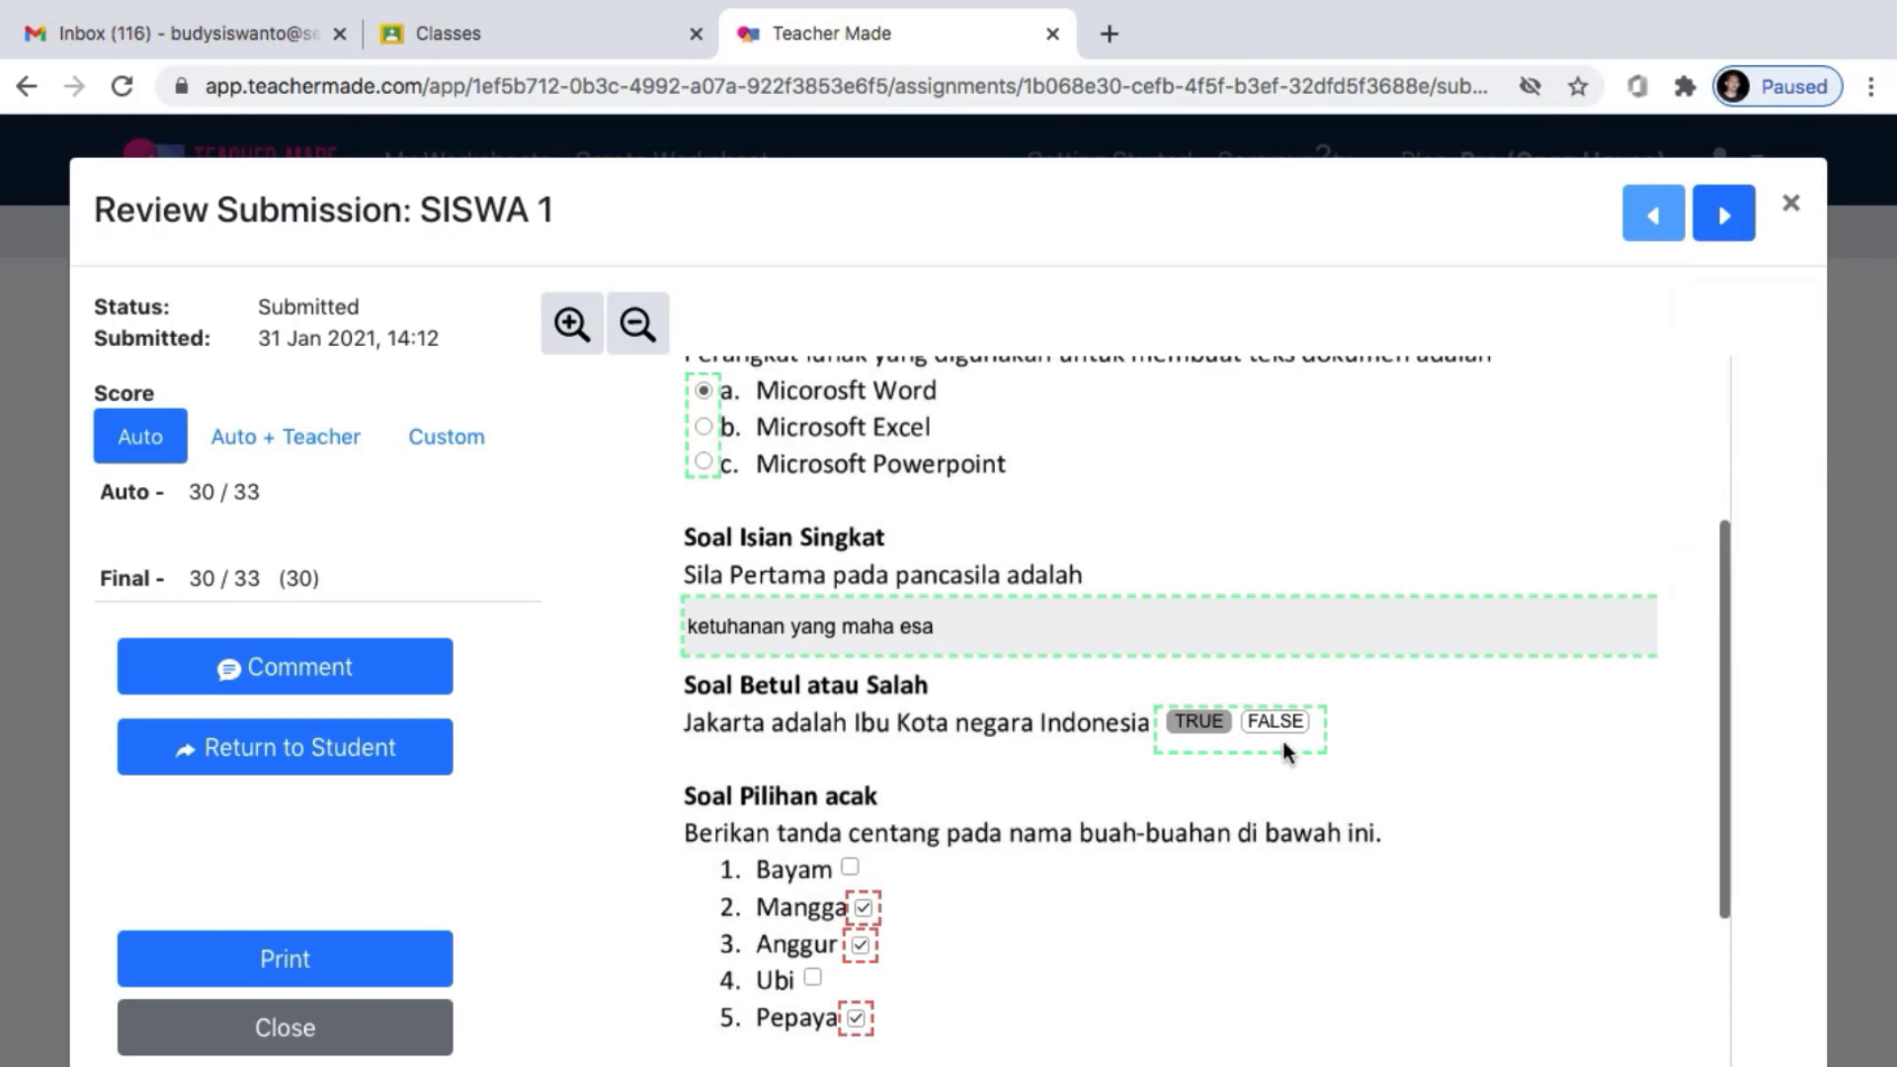
mouse_move(1283, 737)
mouse_move(865, 915)
scroll(963, 981, "down", 5)
scroll(963, 982, "down", 1)
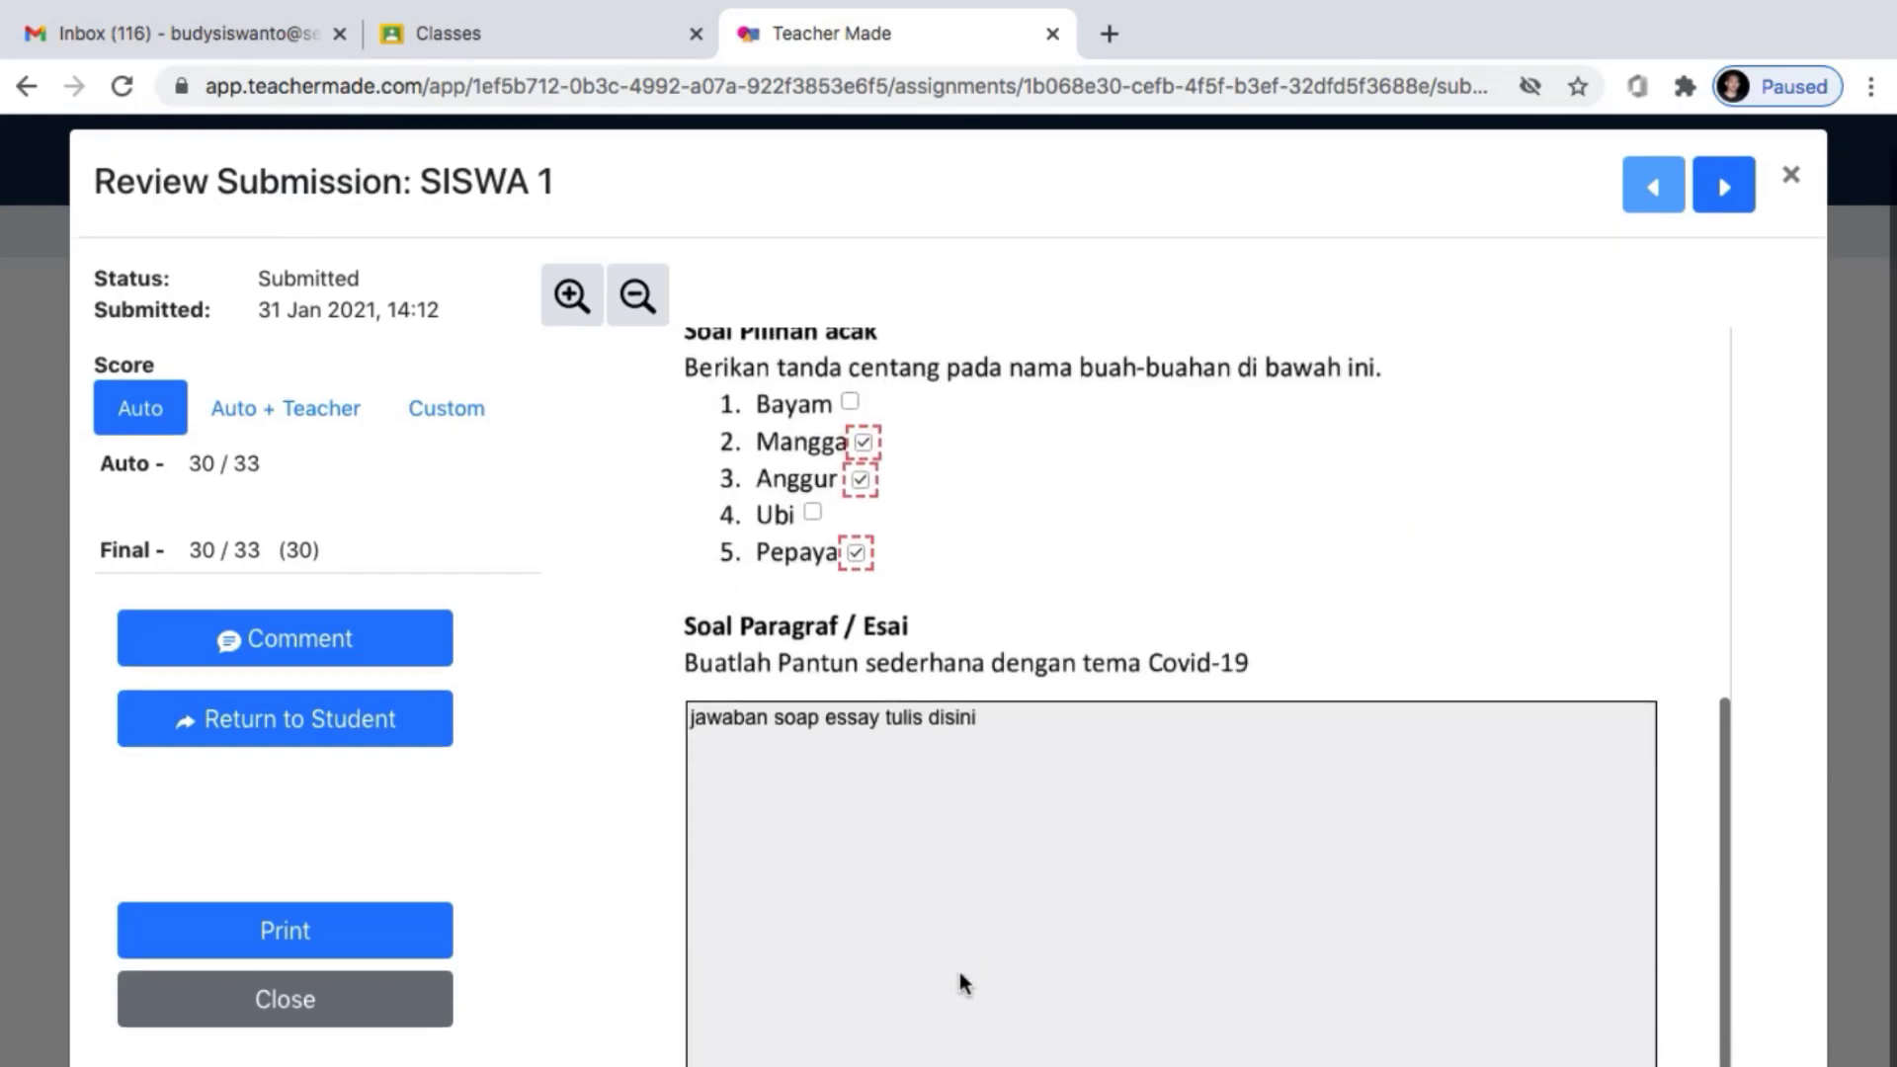
left_click(920, 895)
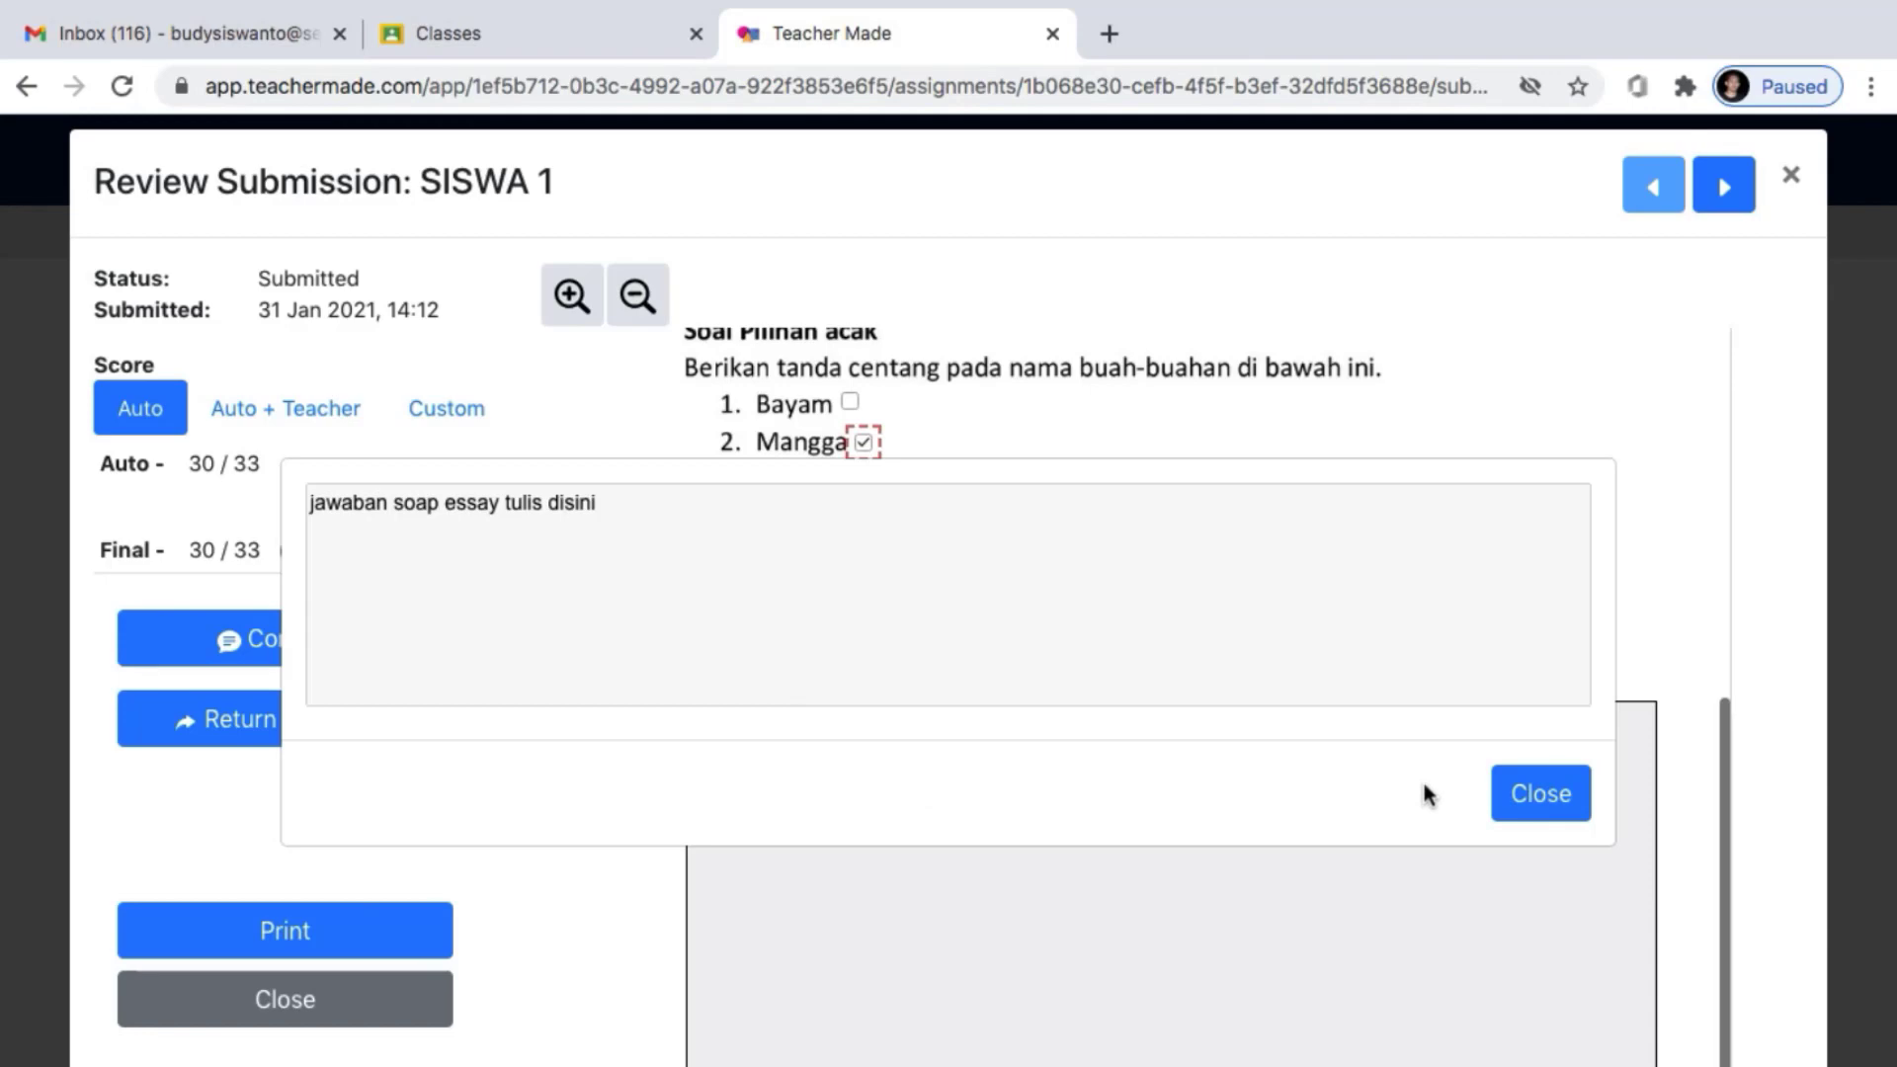
left_click(1546, 810)
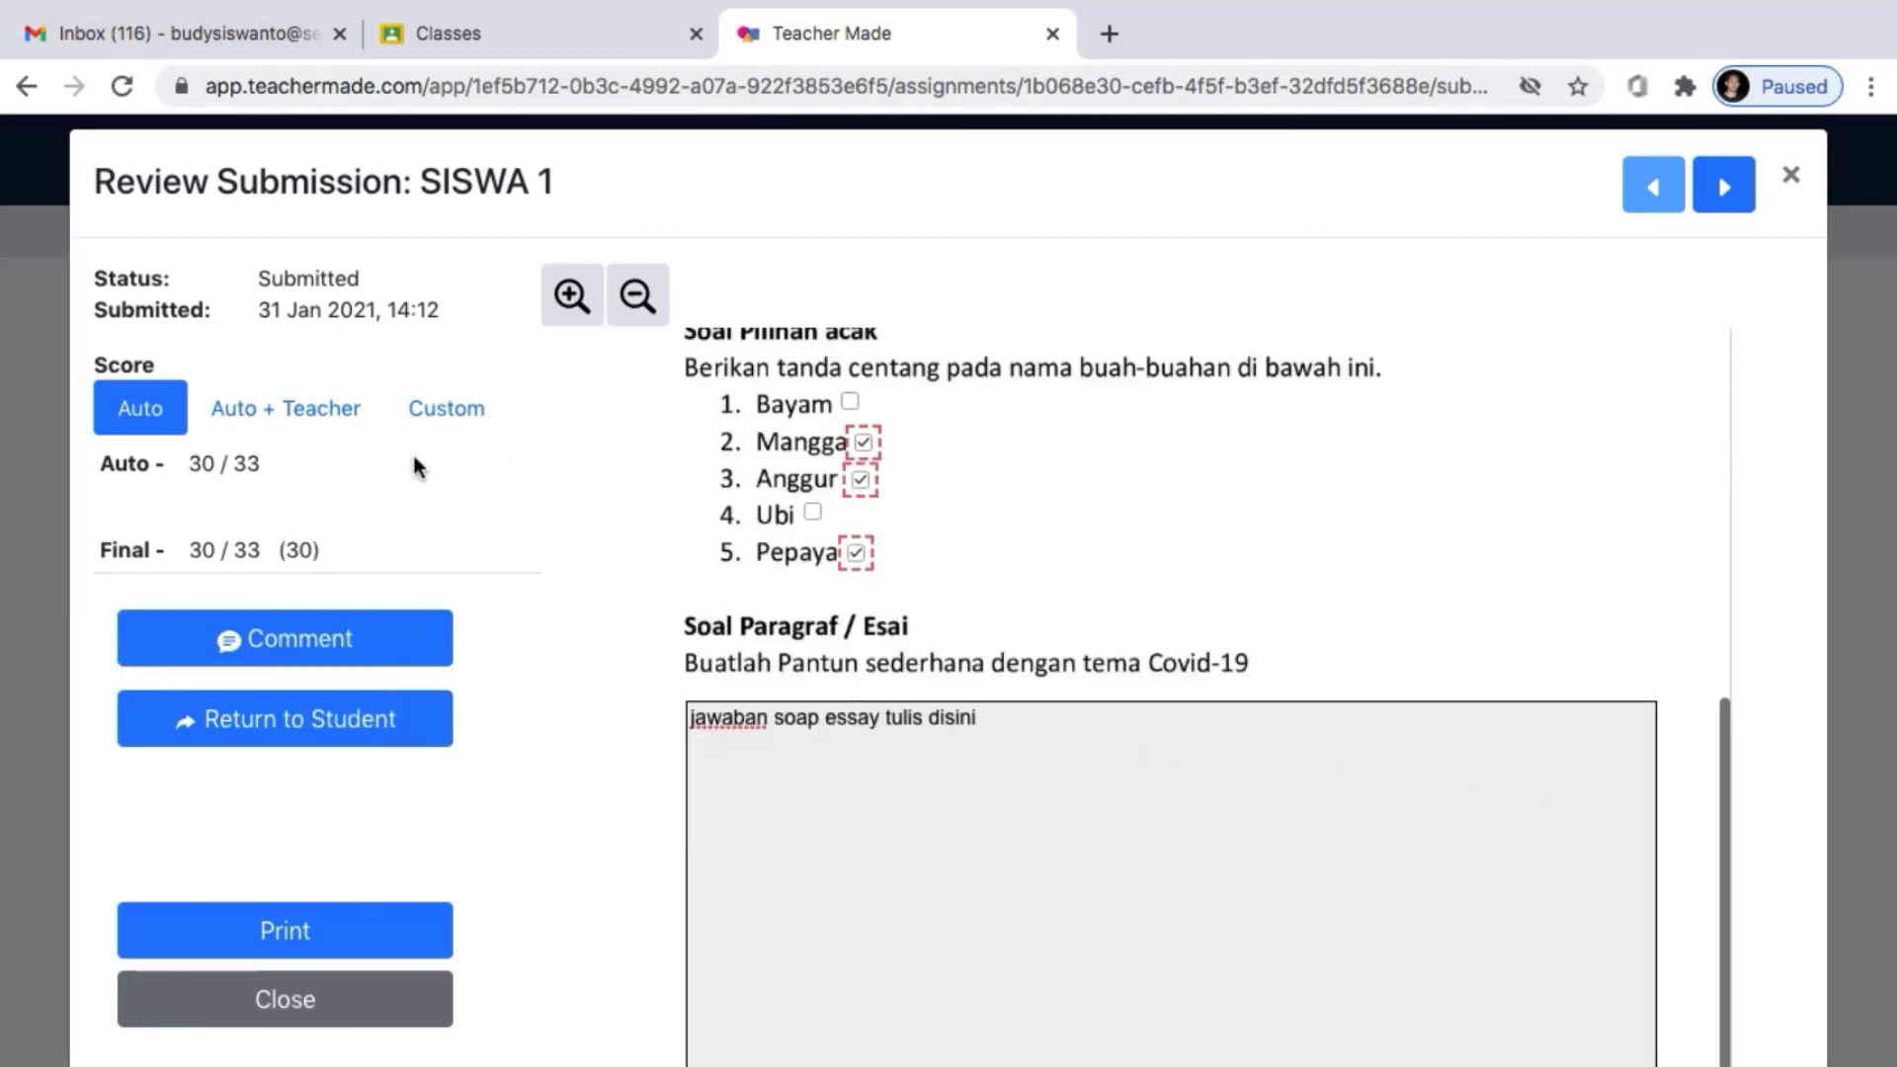
Try custom scoring for the submission while rereading the essay answer, and return to automatic scoring
left_click(441, 415)
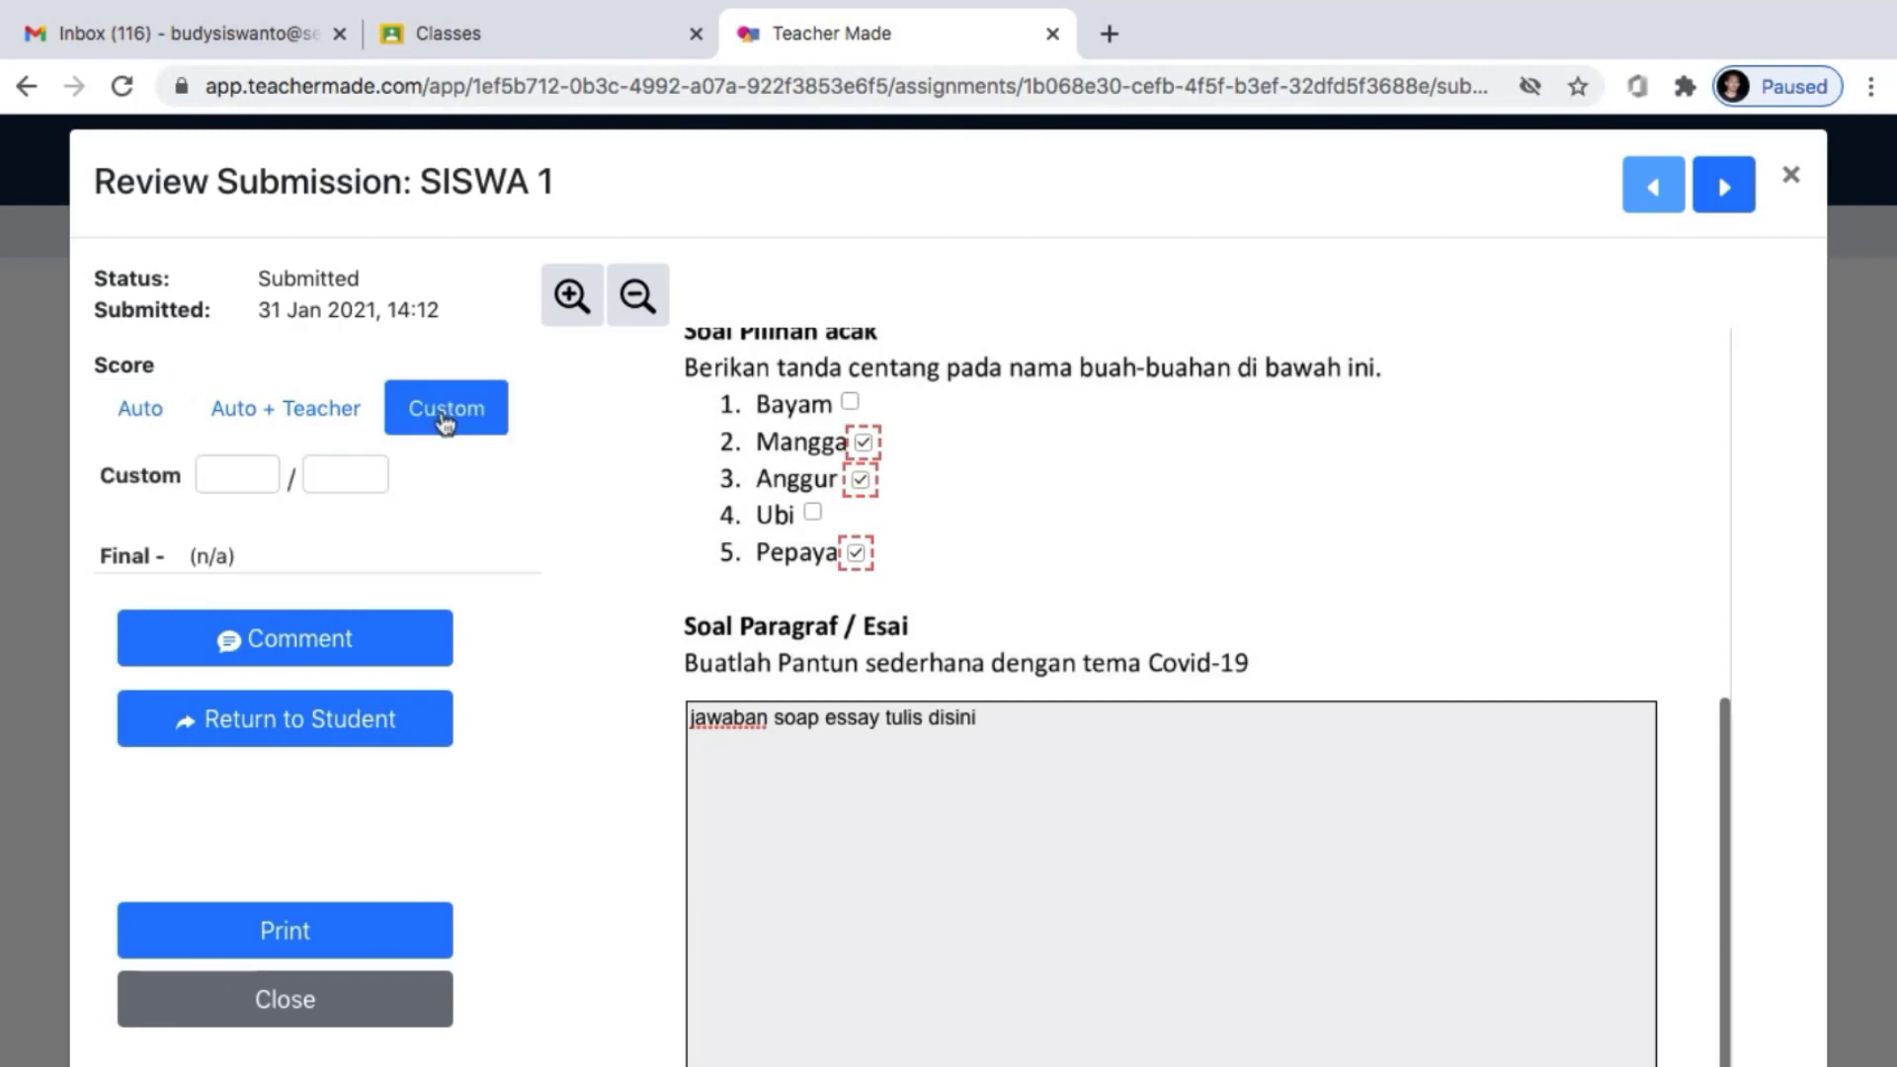
left_click(802, 806)
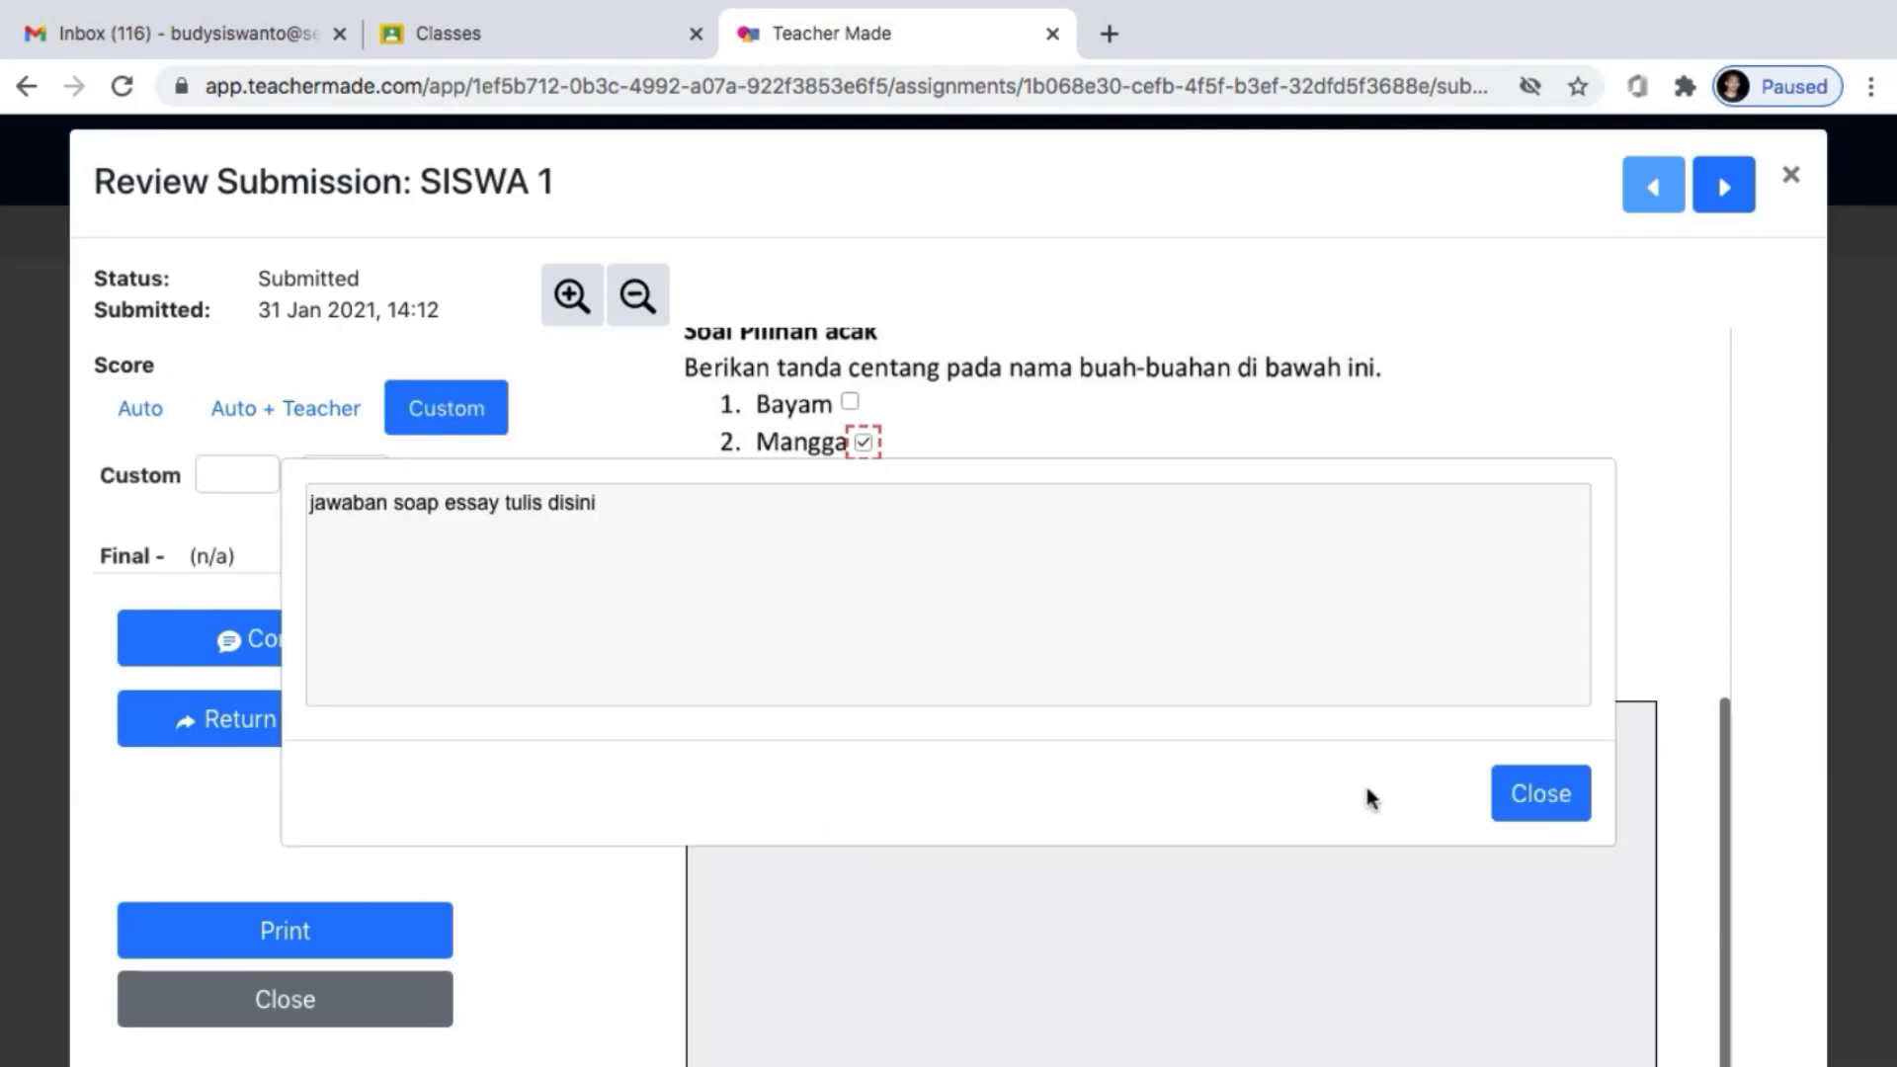
left_click(1526, 793)
left_click(252, 476)
type("1")
left_click(264, 483)
left_click(148, 407)
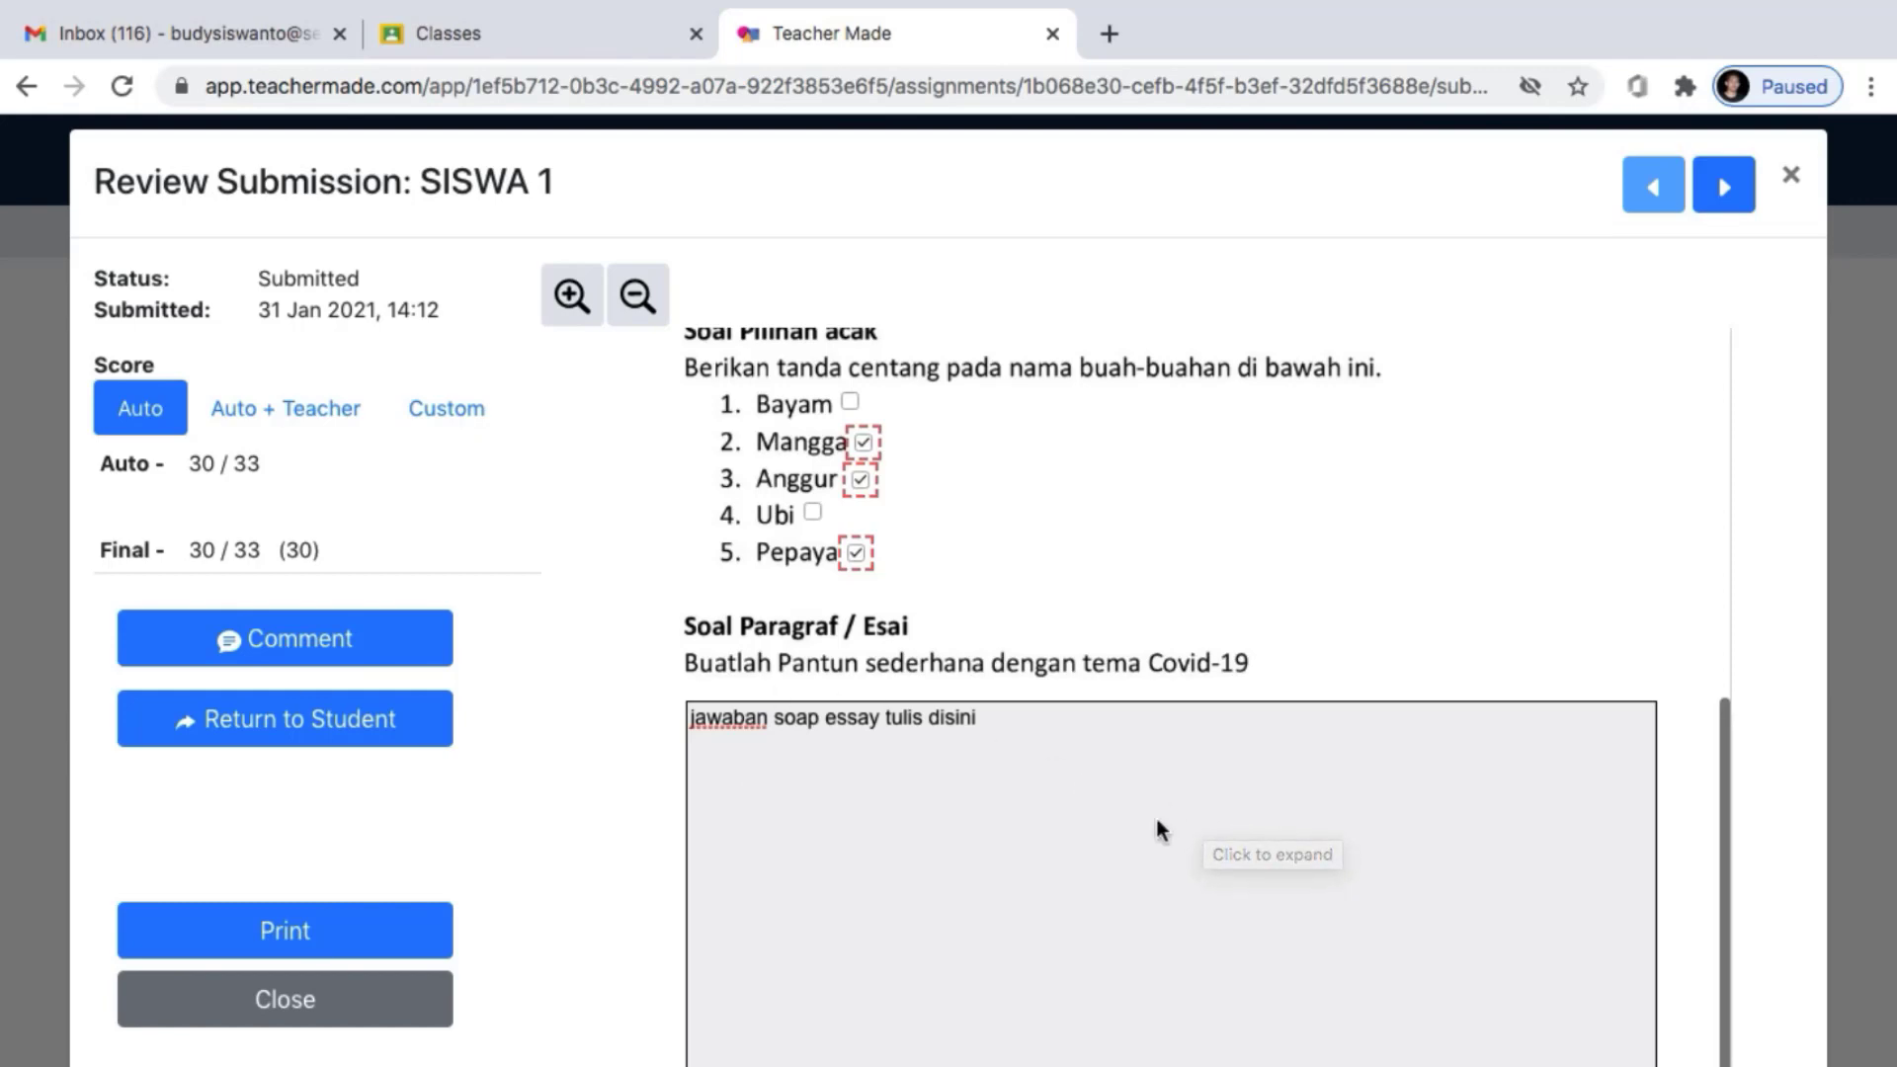
Add the comment "Good Job" to the SISWA 1 submission and return the work to the student
scroll(1161, 827, "up", 7)
scroll(1159, 825, "up", 2)
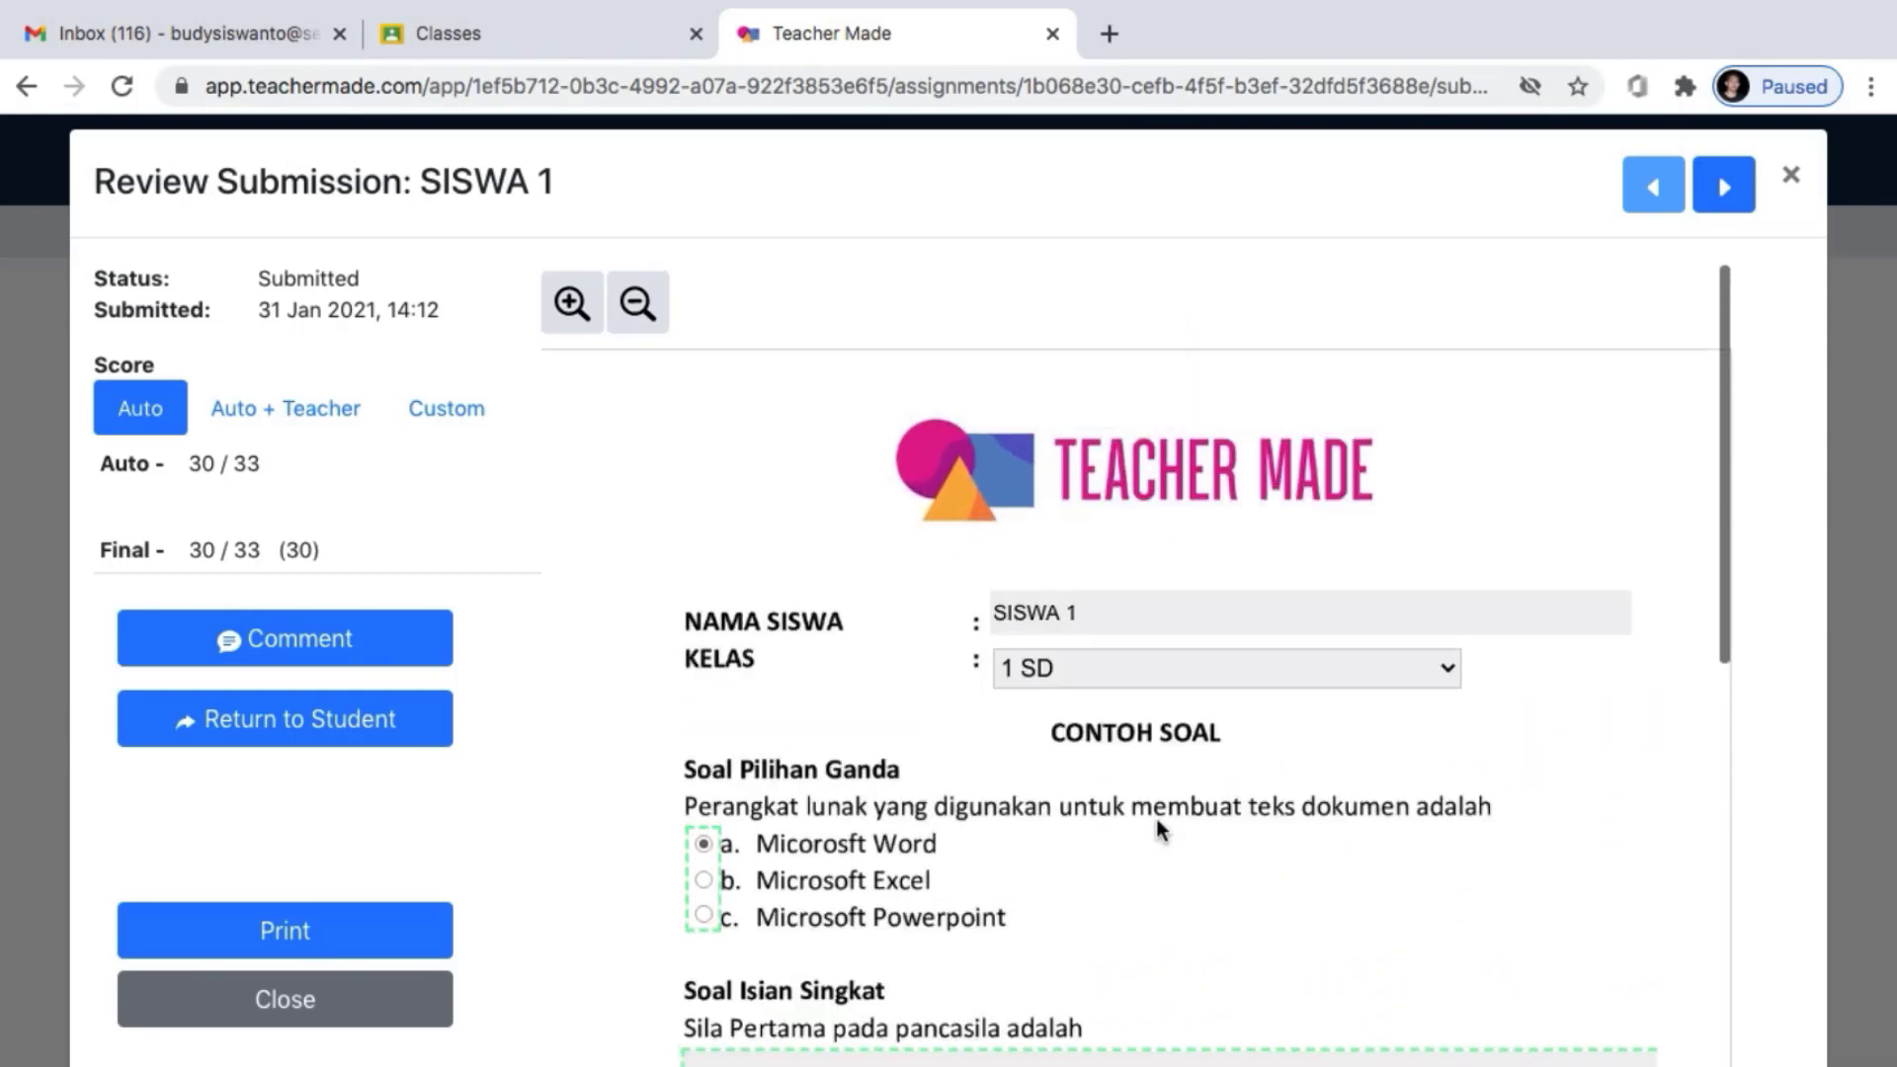
scroll(1157, 828, "down", 8)
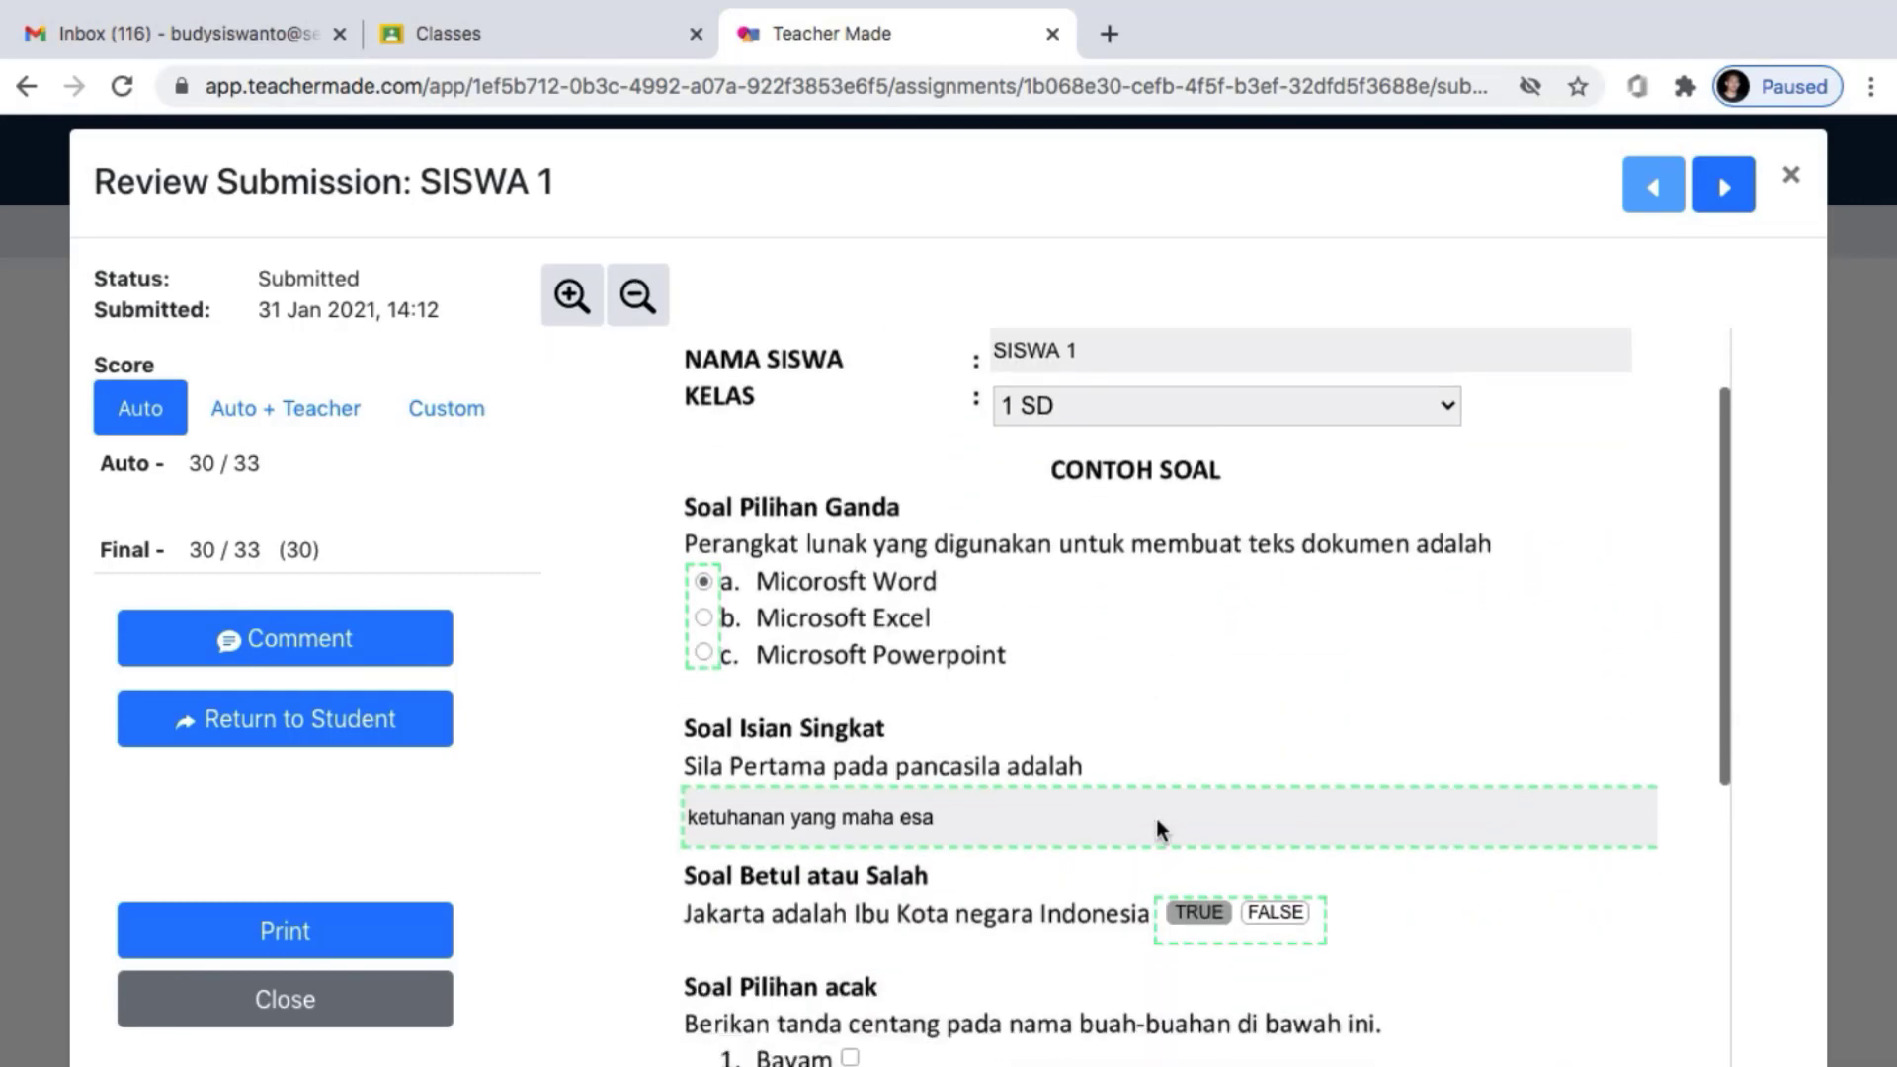
scroll(1157, 828, "down", 1)
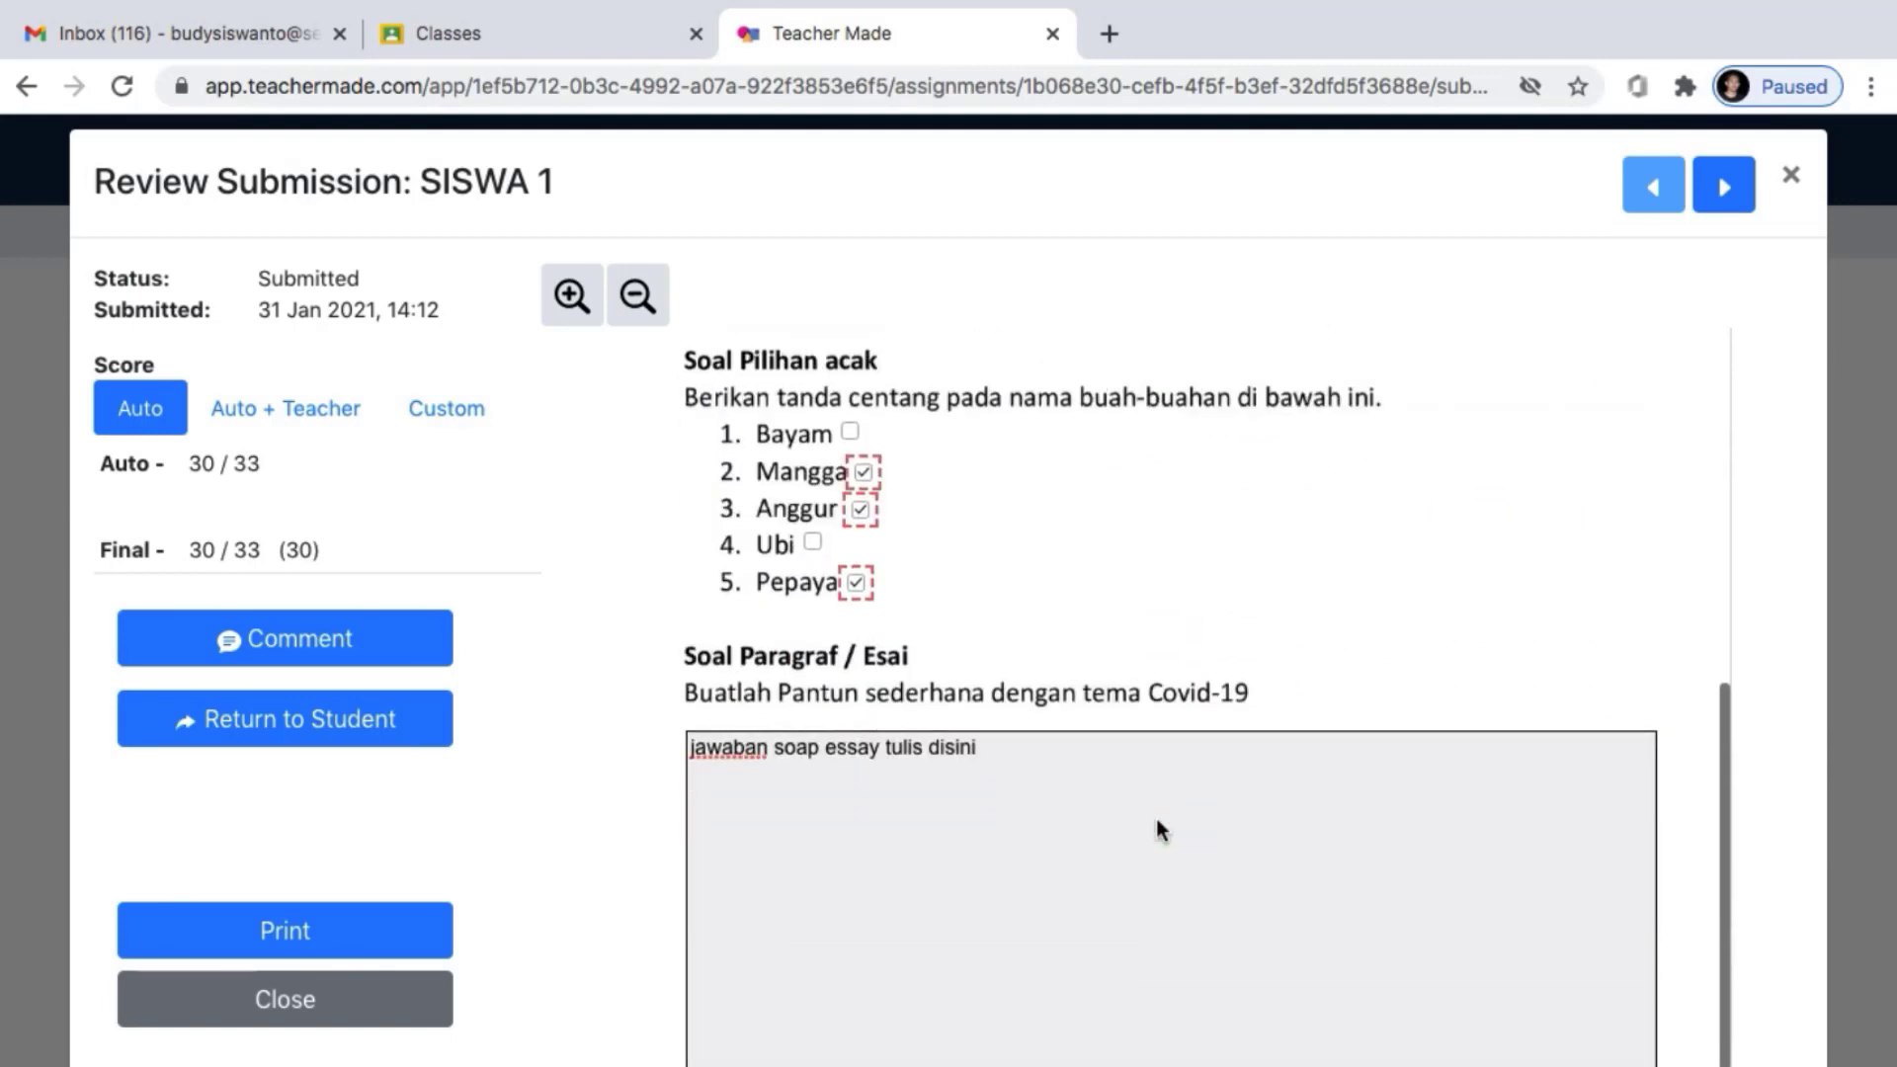
left_click(350, 642)
left_click(289, 847)
type("Goo")
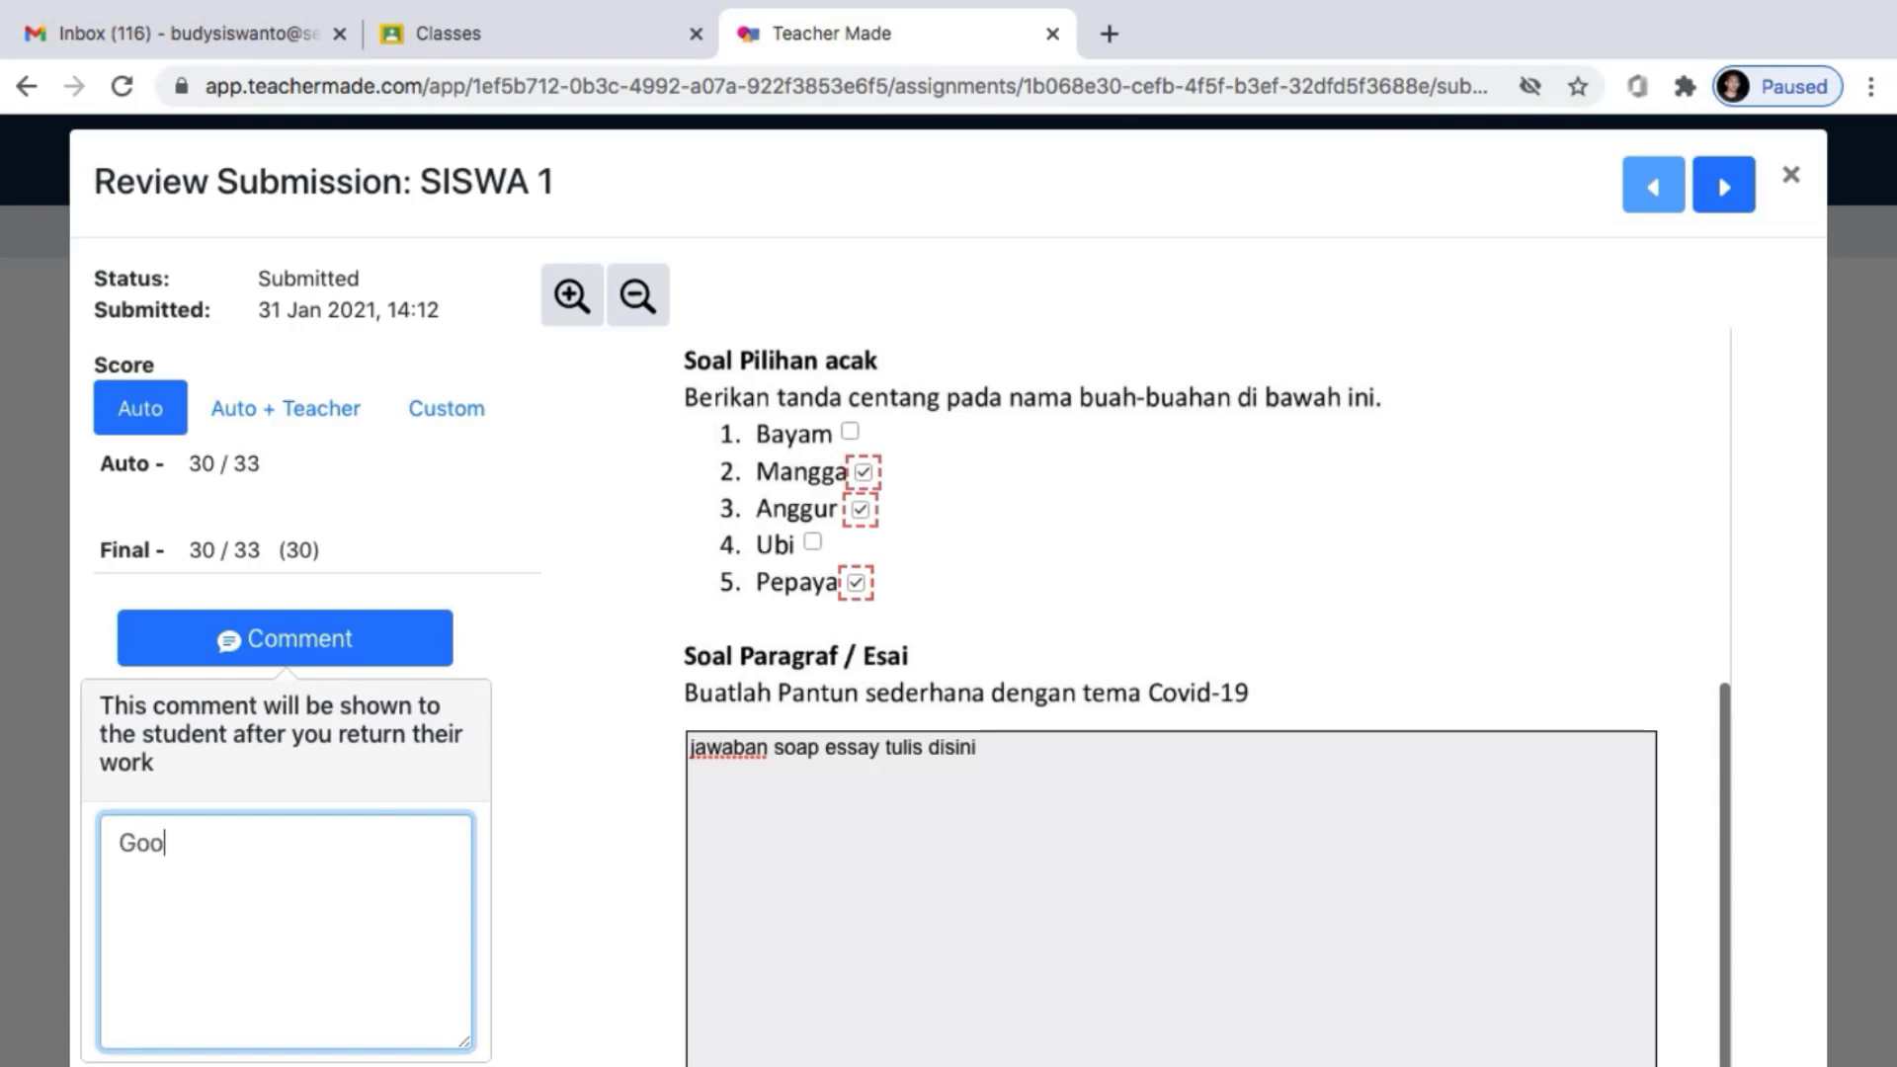
type("d Job")
left_click(310, 647)
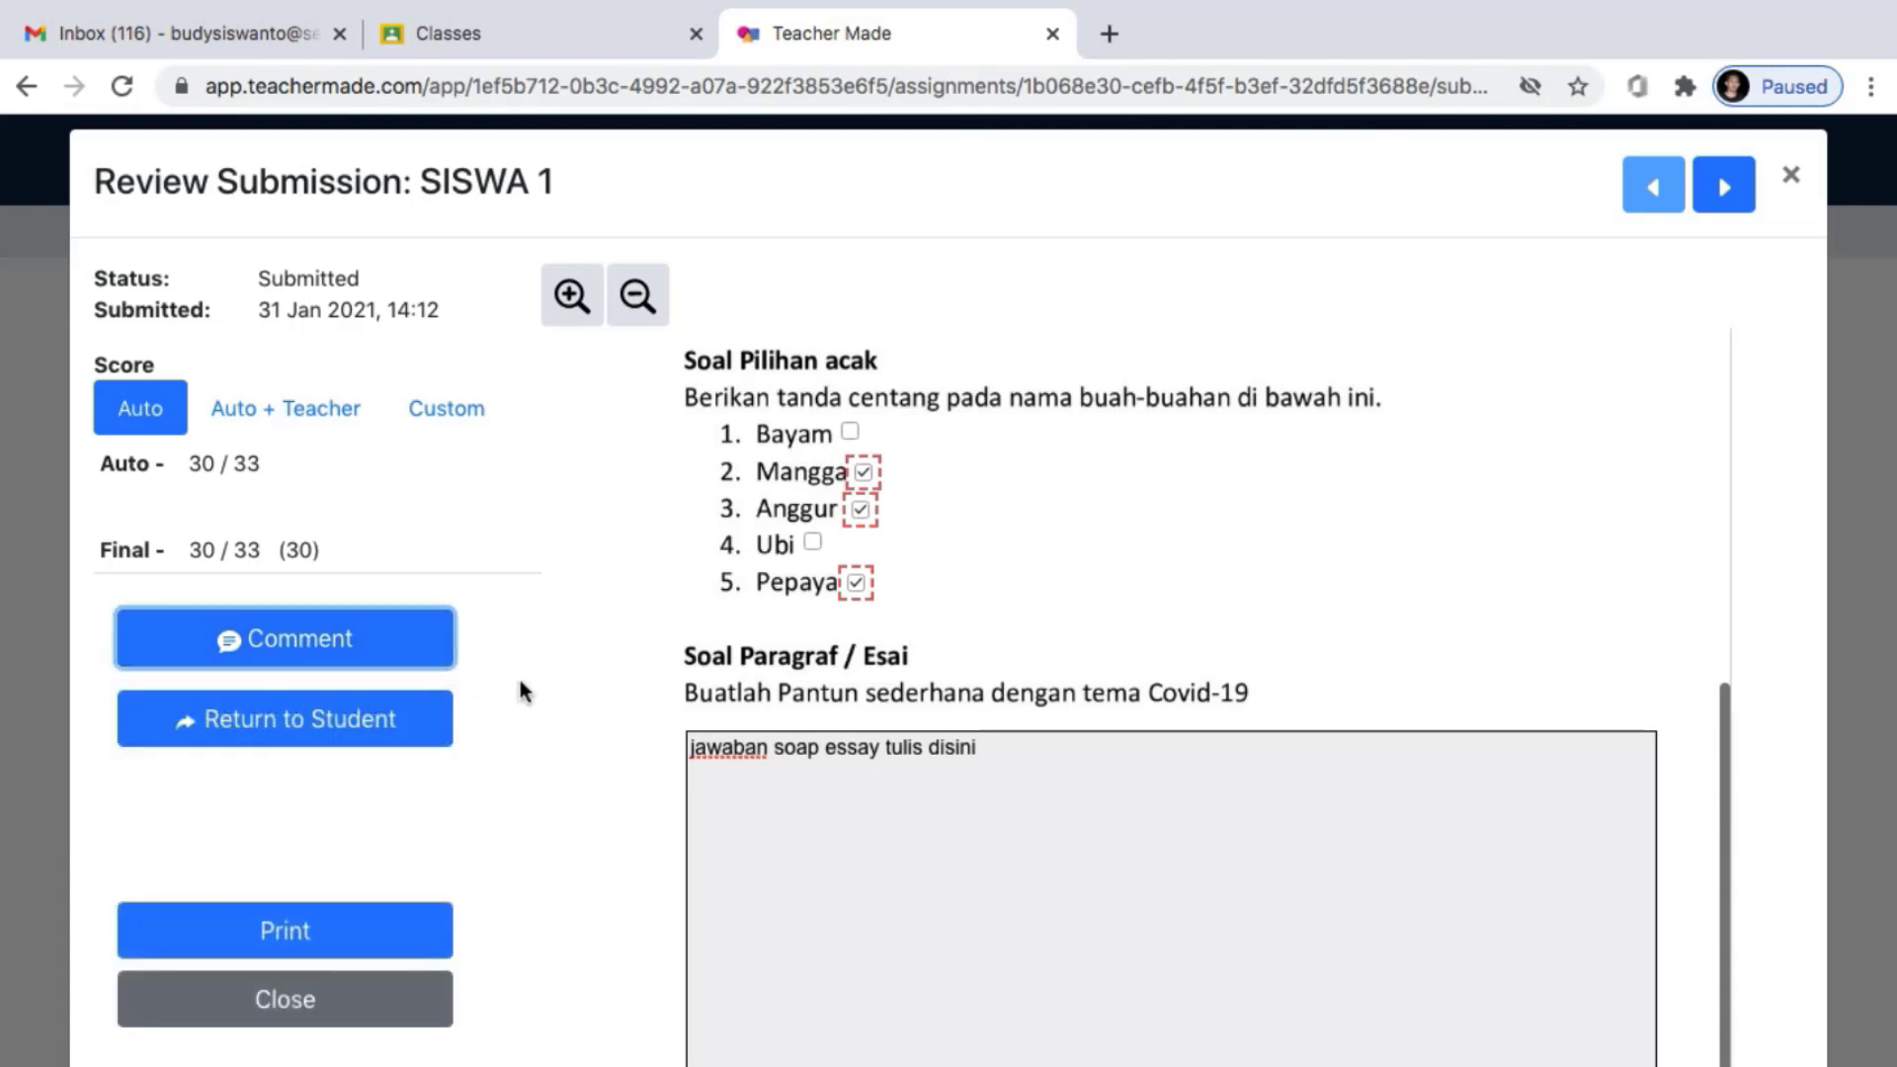
left_click(400, 716)
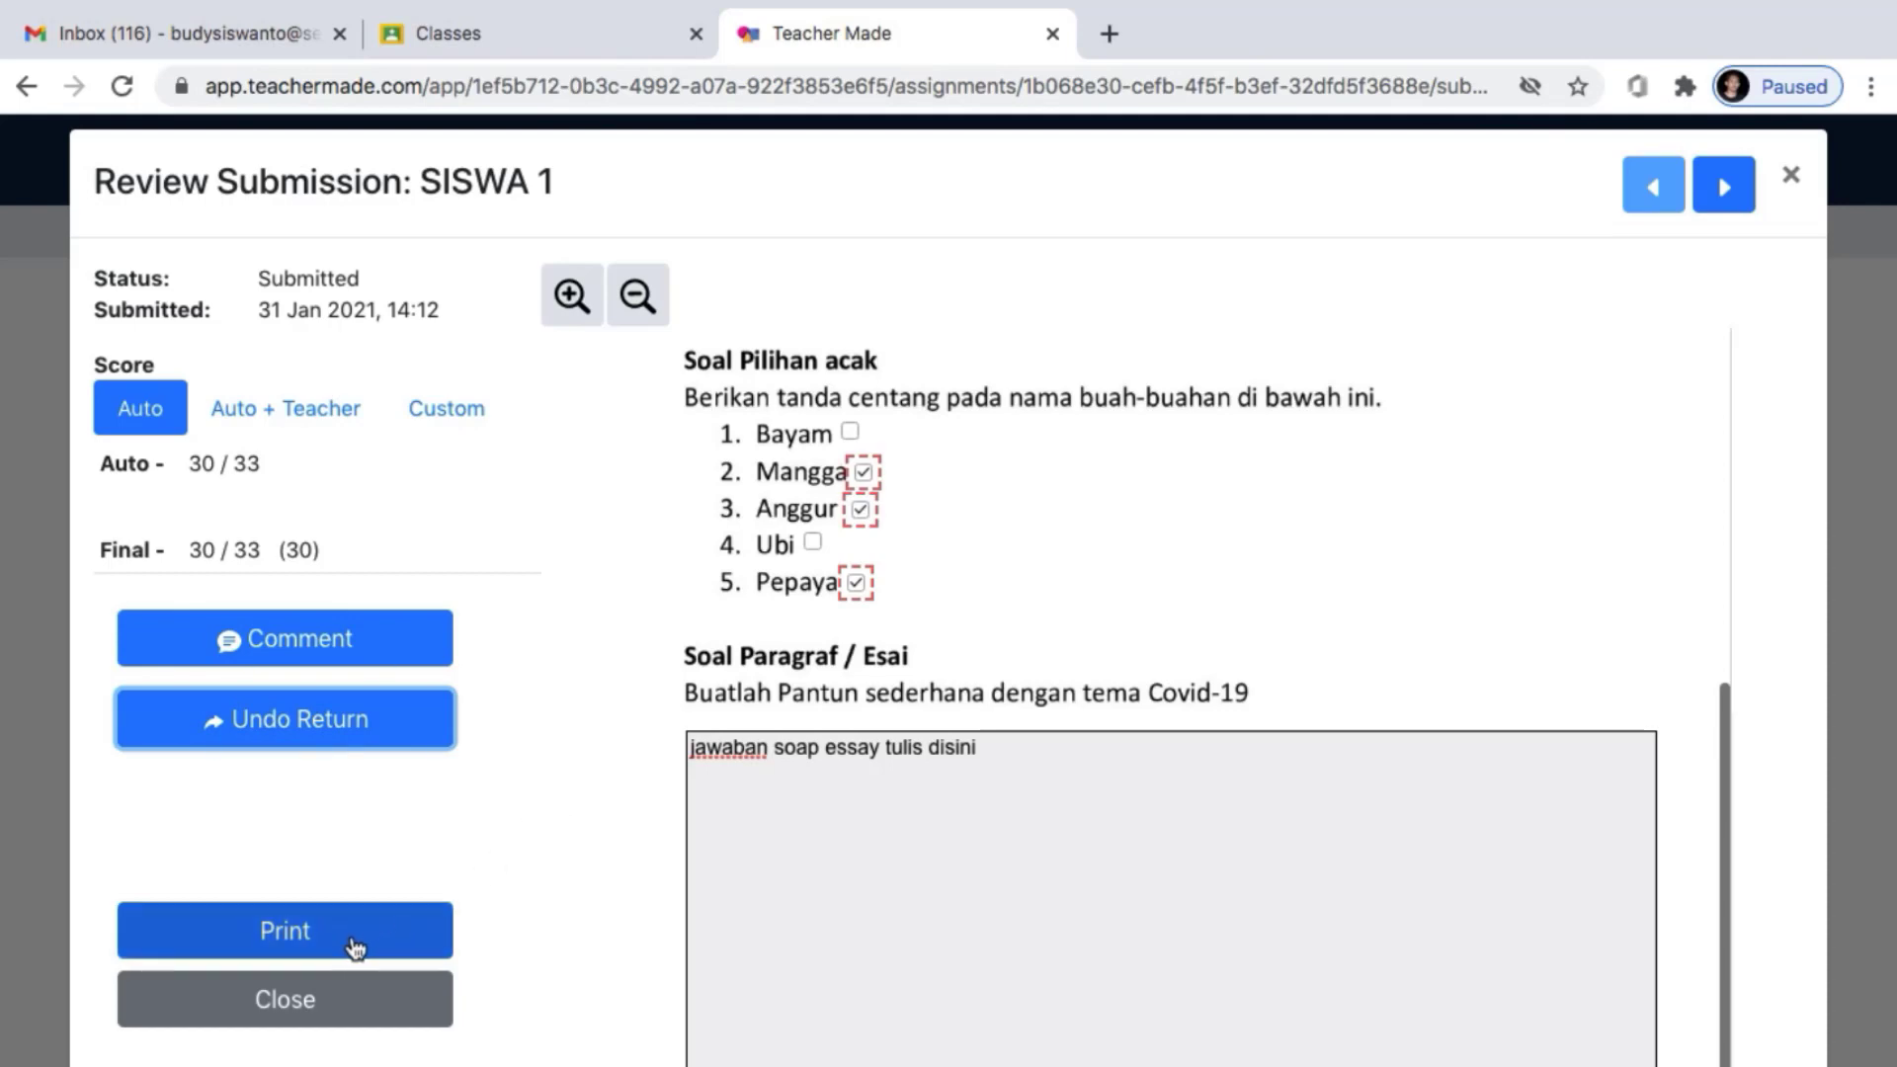
View the SISWA 2 submission, go back to the SISWA 1 answers, and close the review
scroll(619, 707, "up", 15)
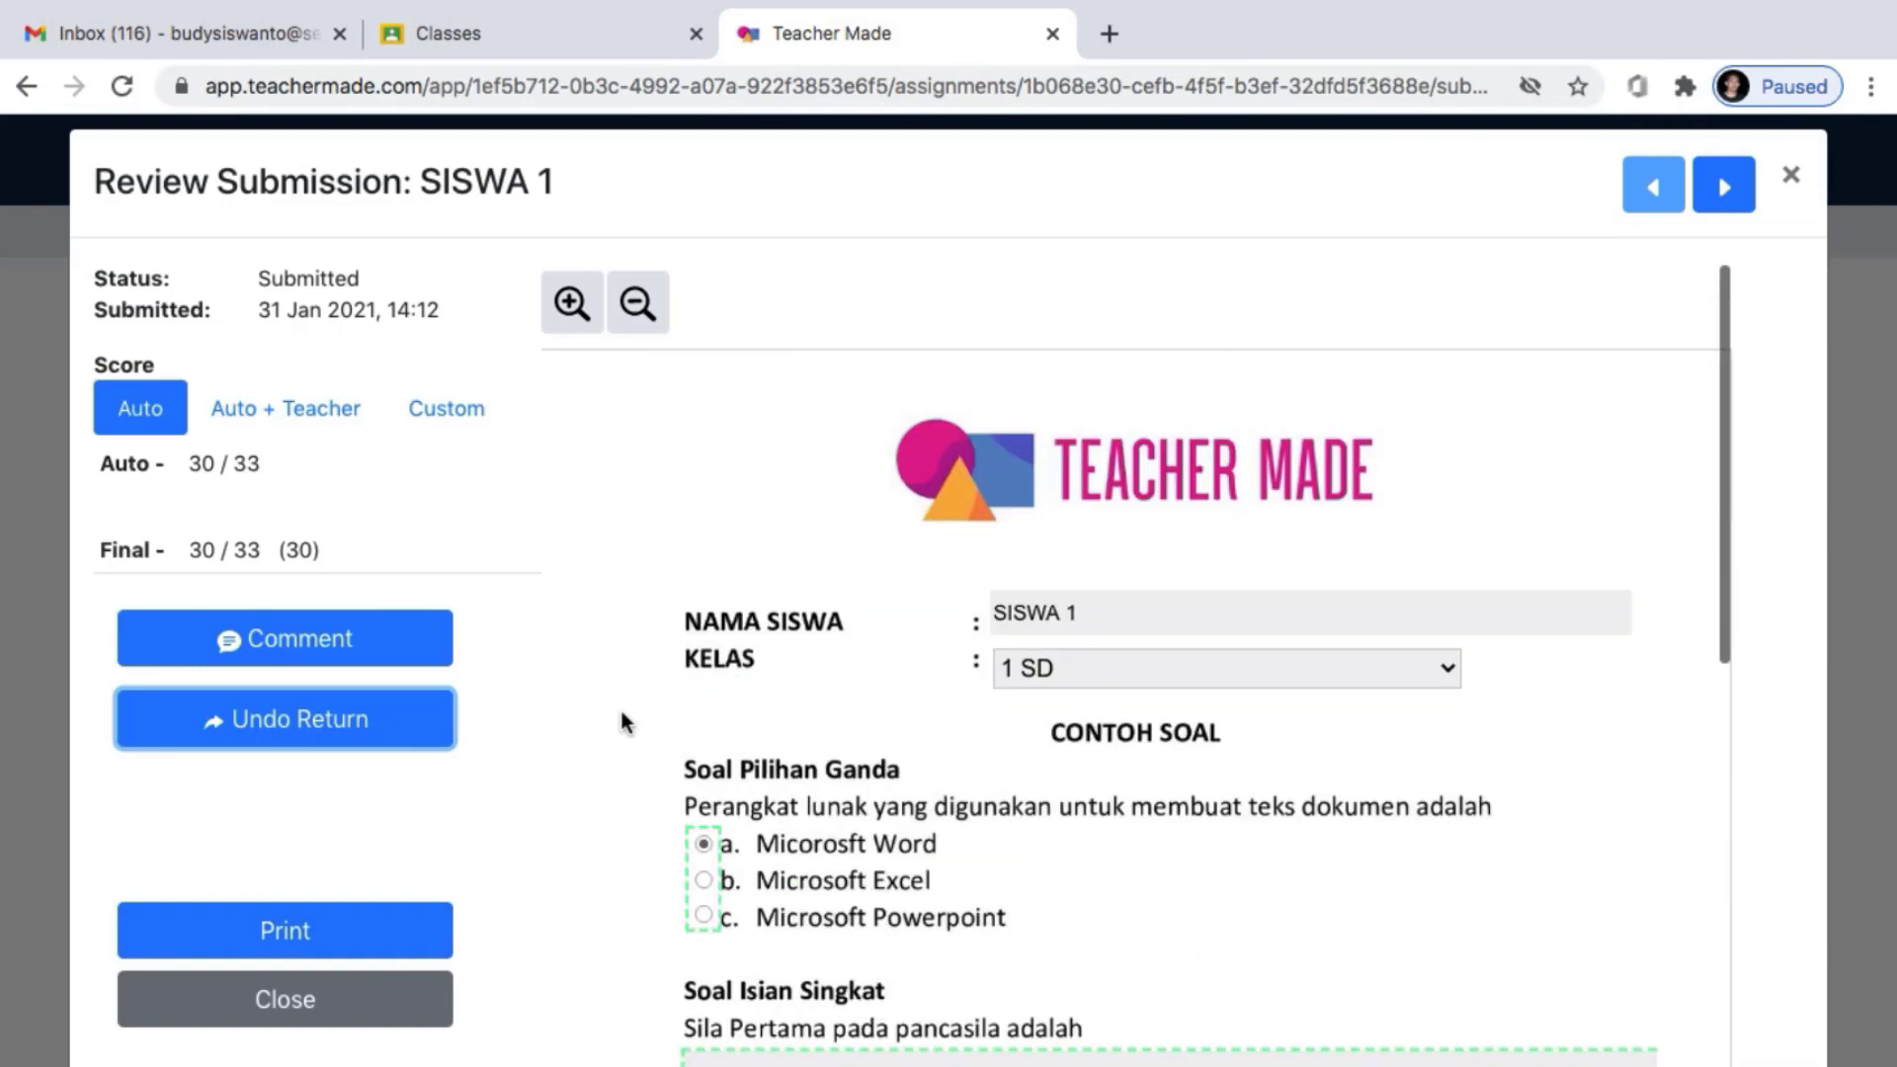
left_click(1726, 188)
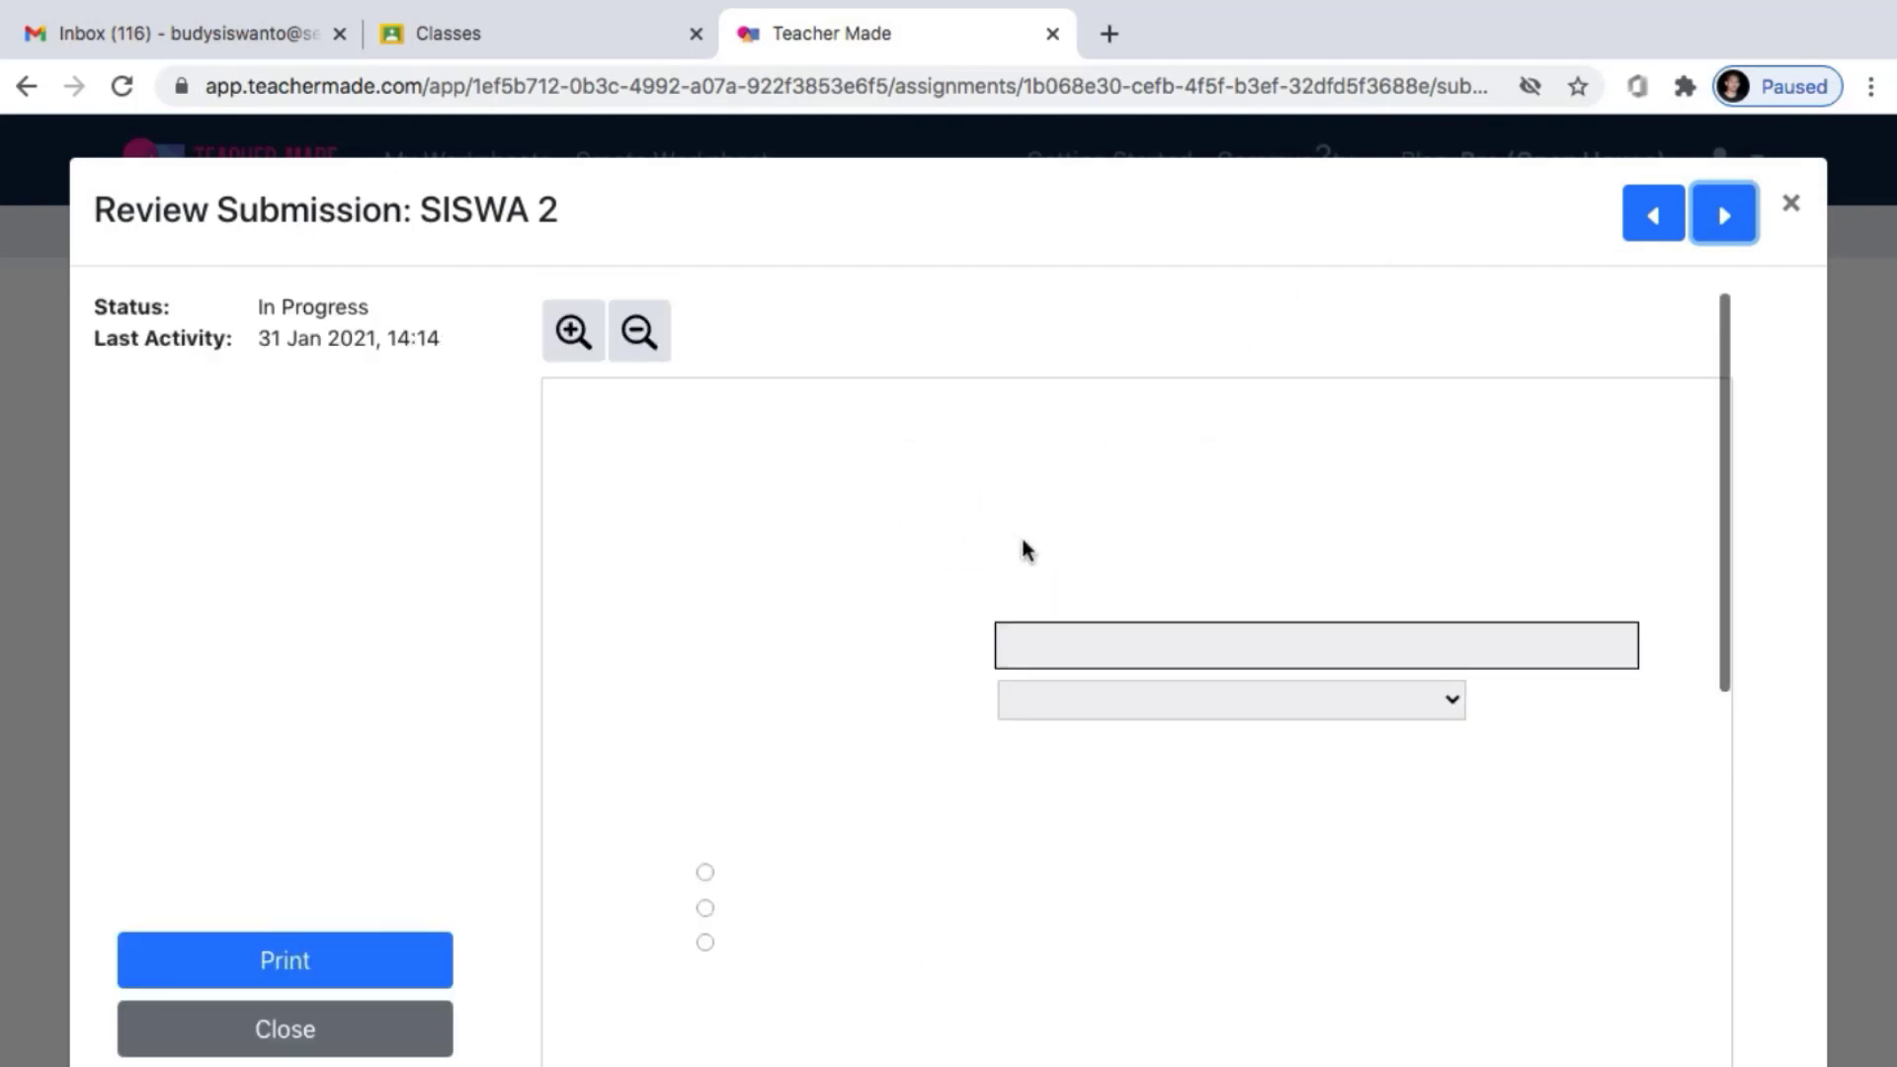
left_click(1657, 219)
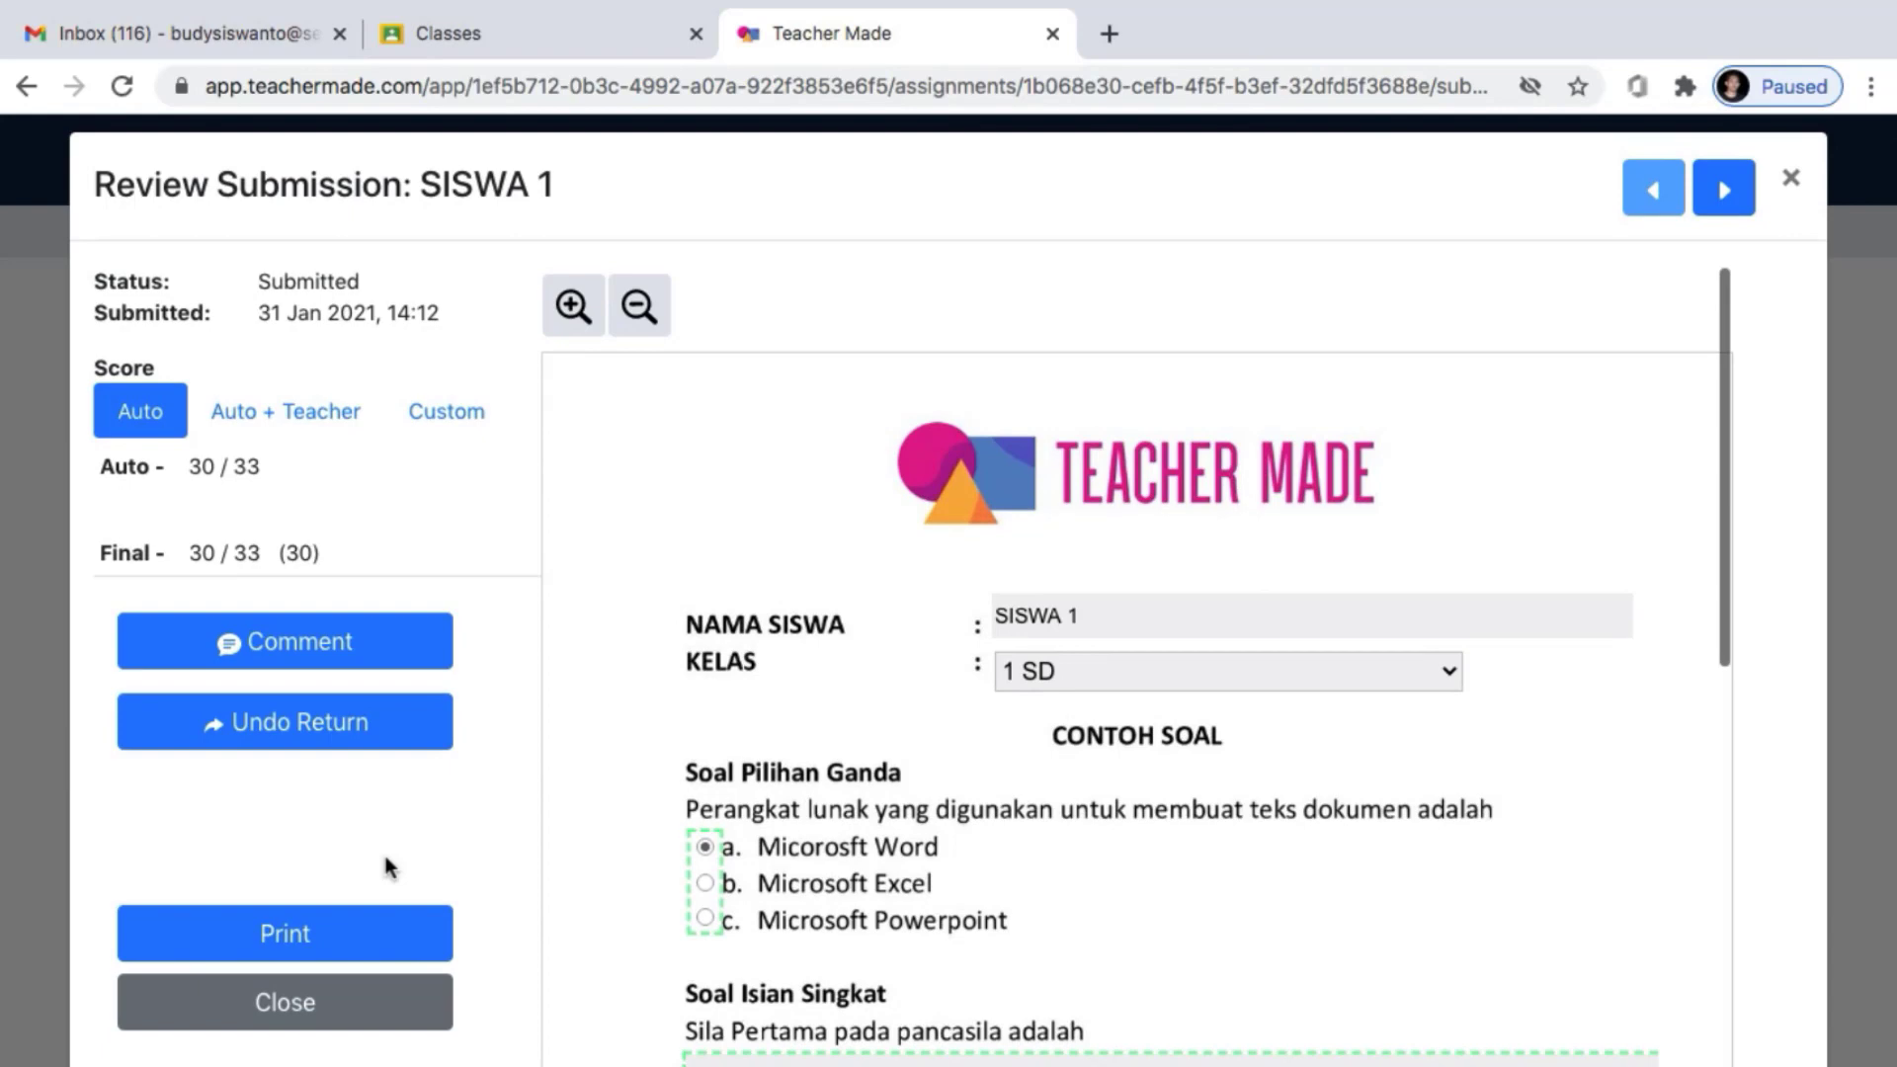
scroll(992, 662, "down", 10)
scroll(1317, 583, "down", 10)
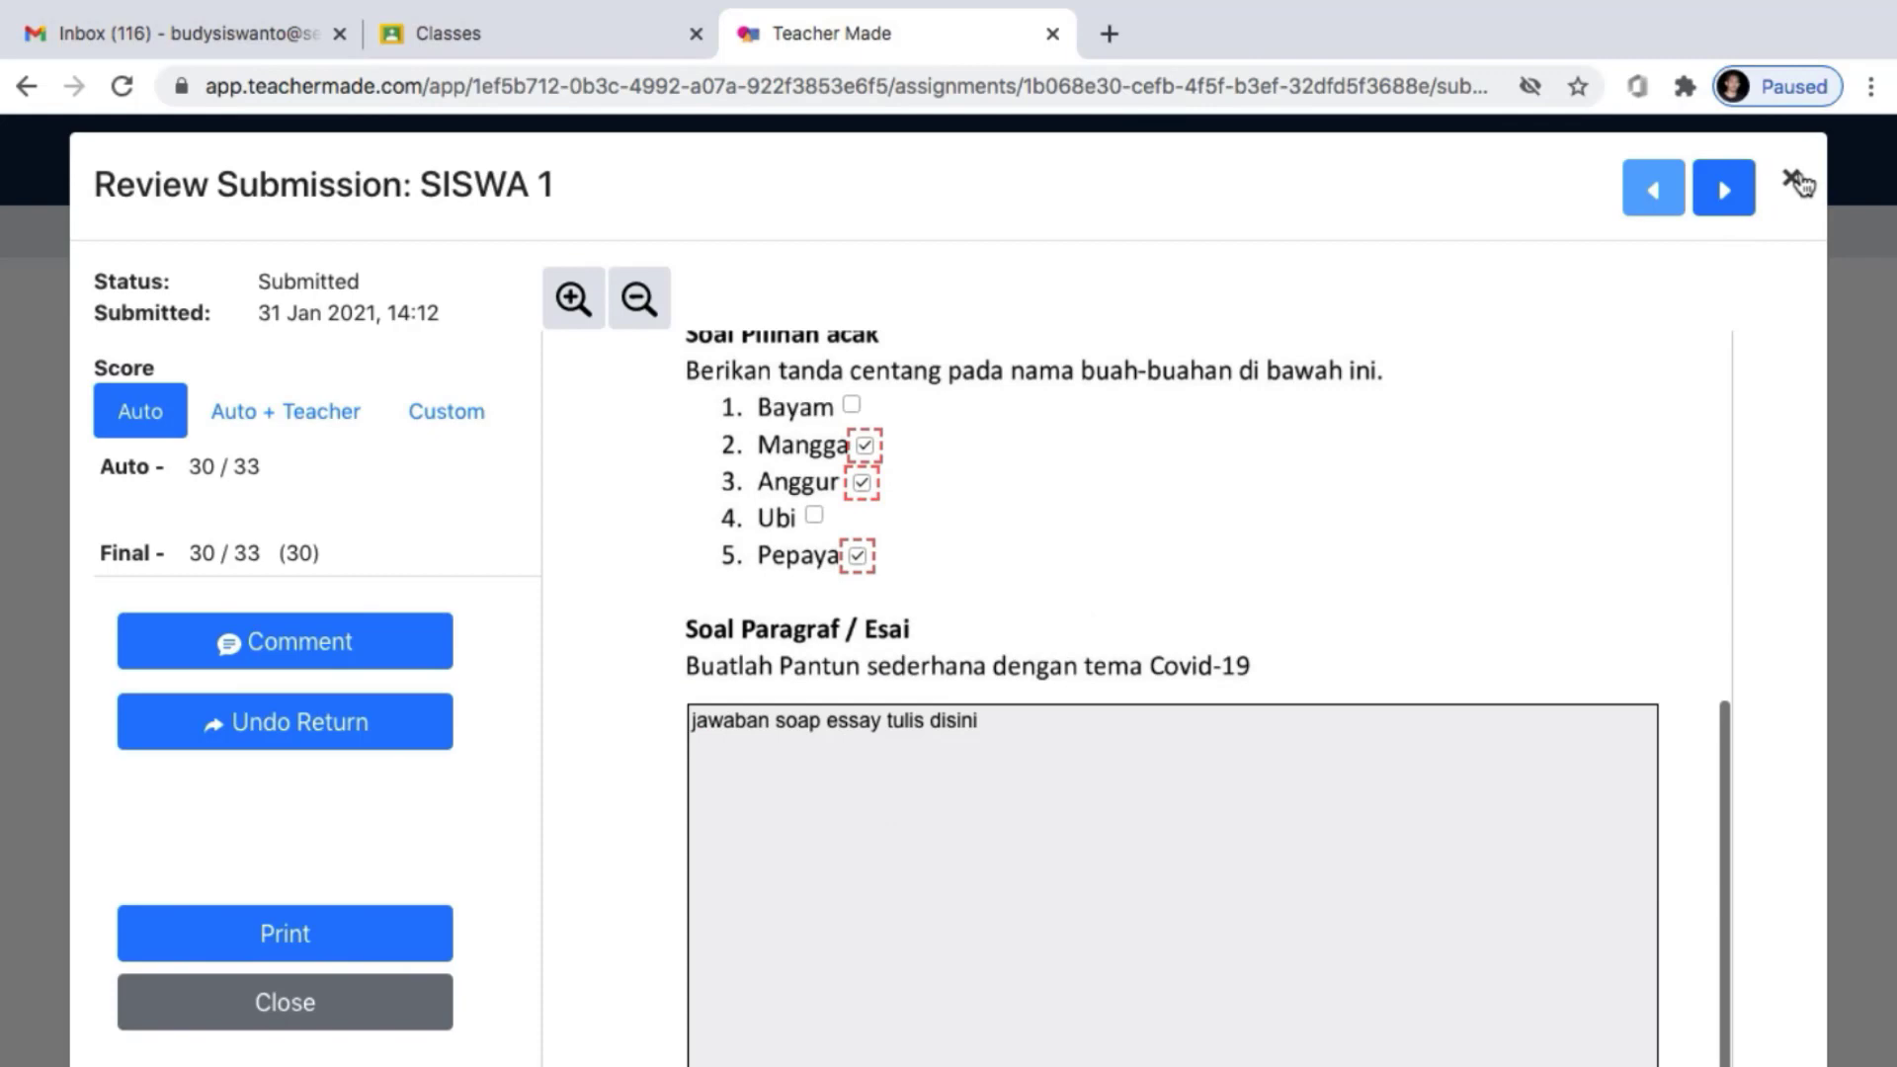
left_click(370, 1015)
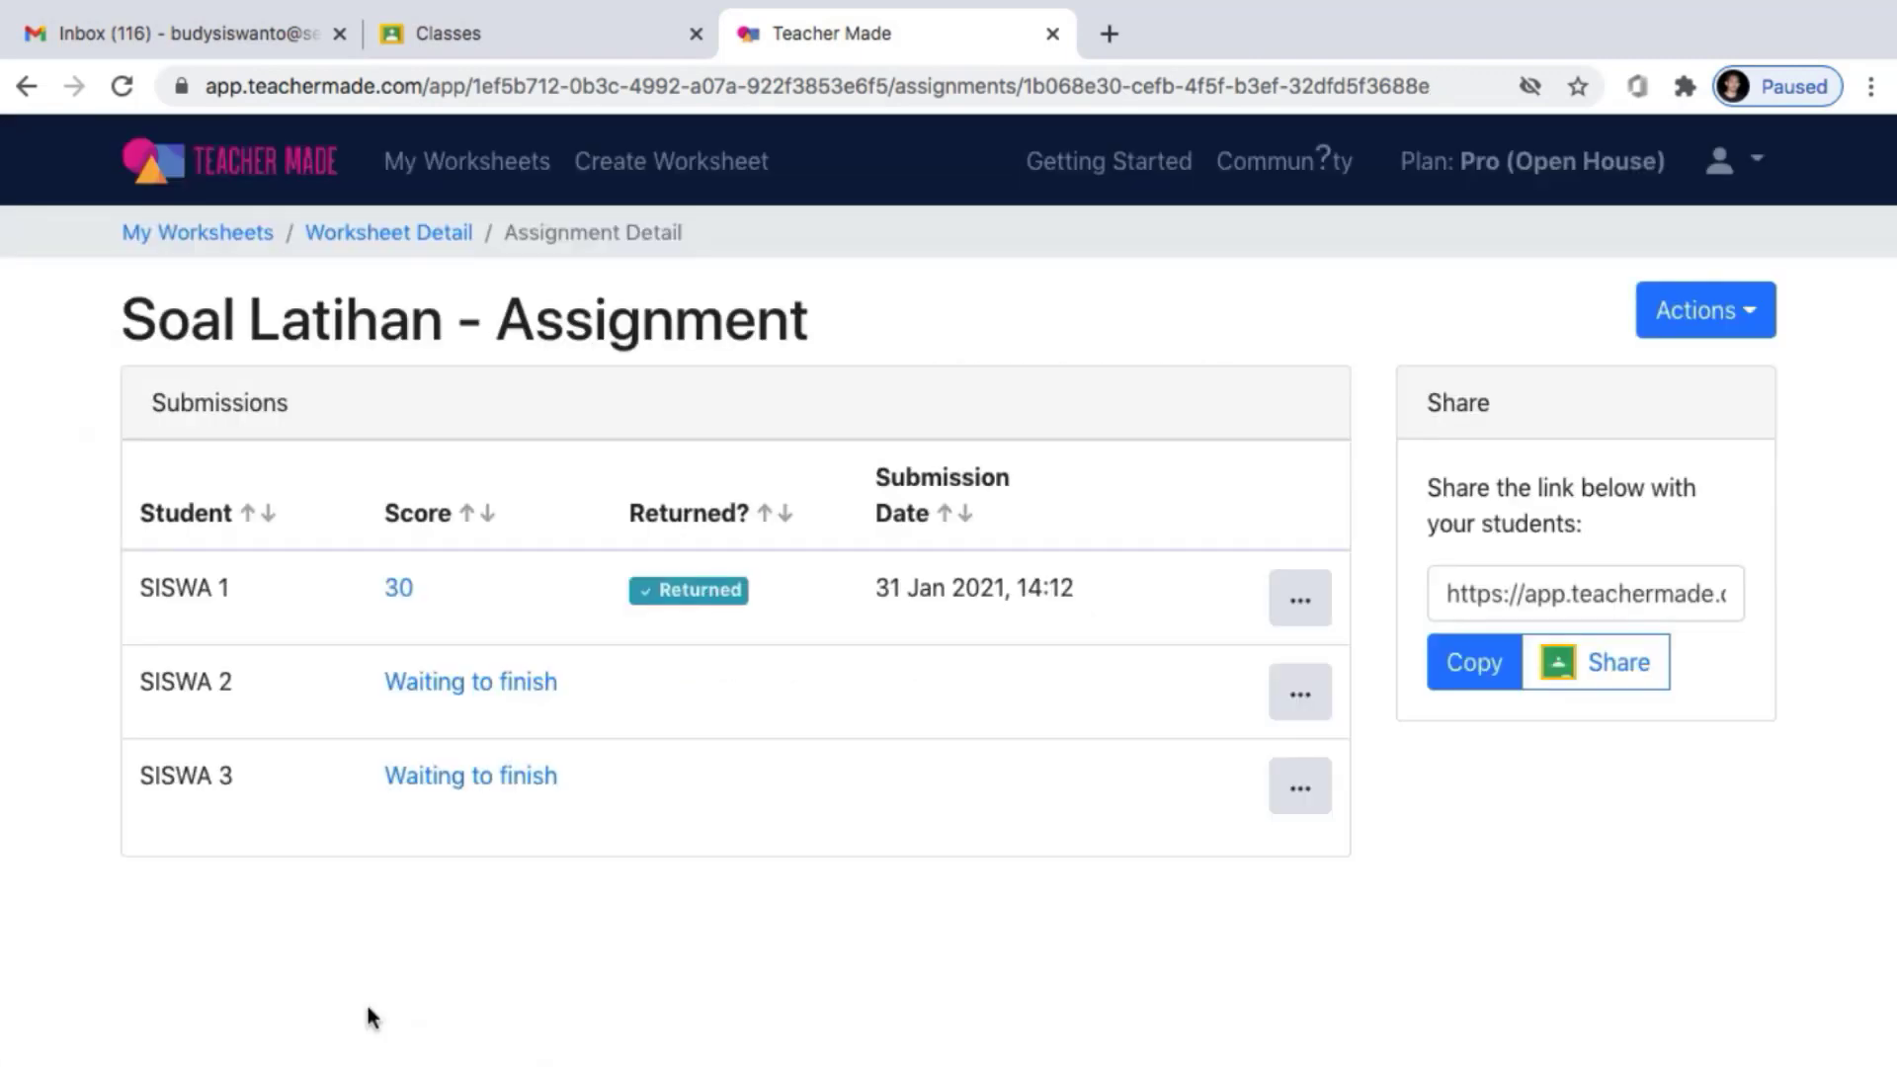
Switch to Safari and reload the student's submitted worksheet
left_click_drag(1253, 791, 982, 776)
key("ctrl+Up")
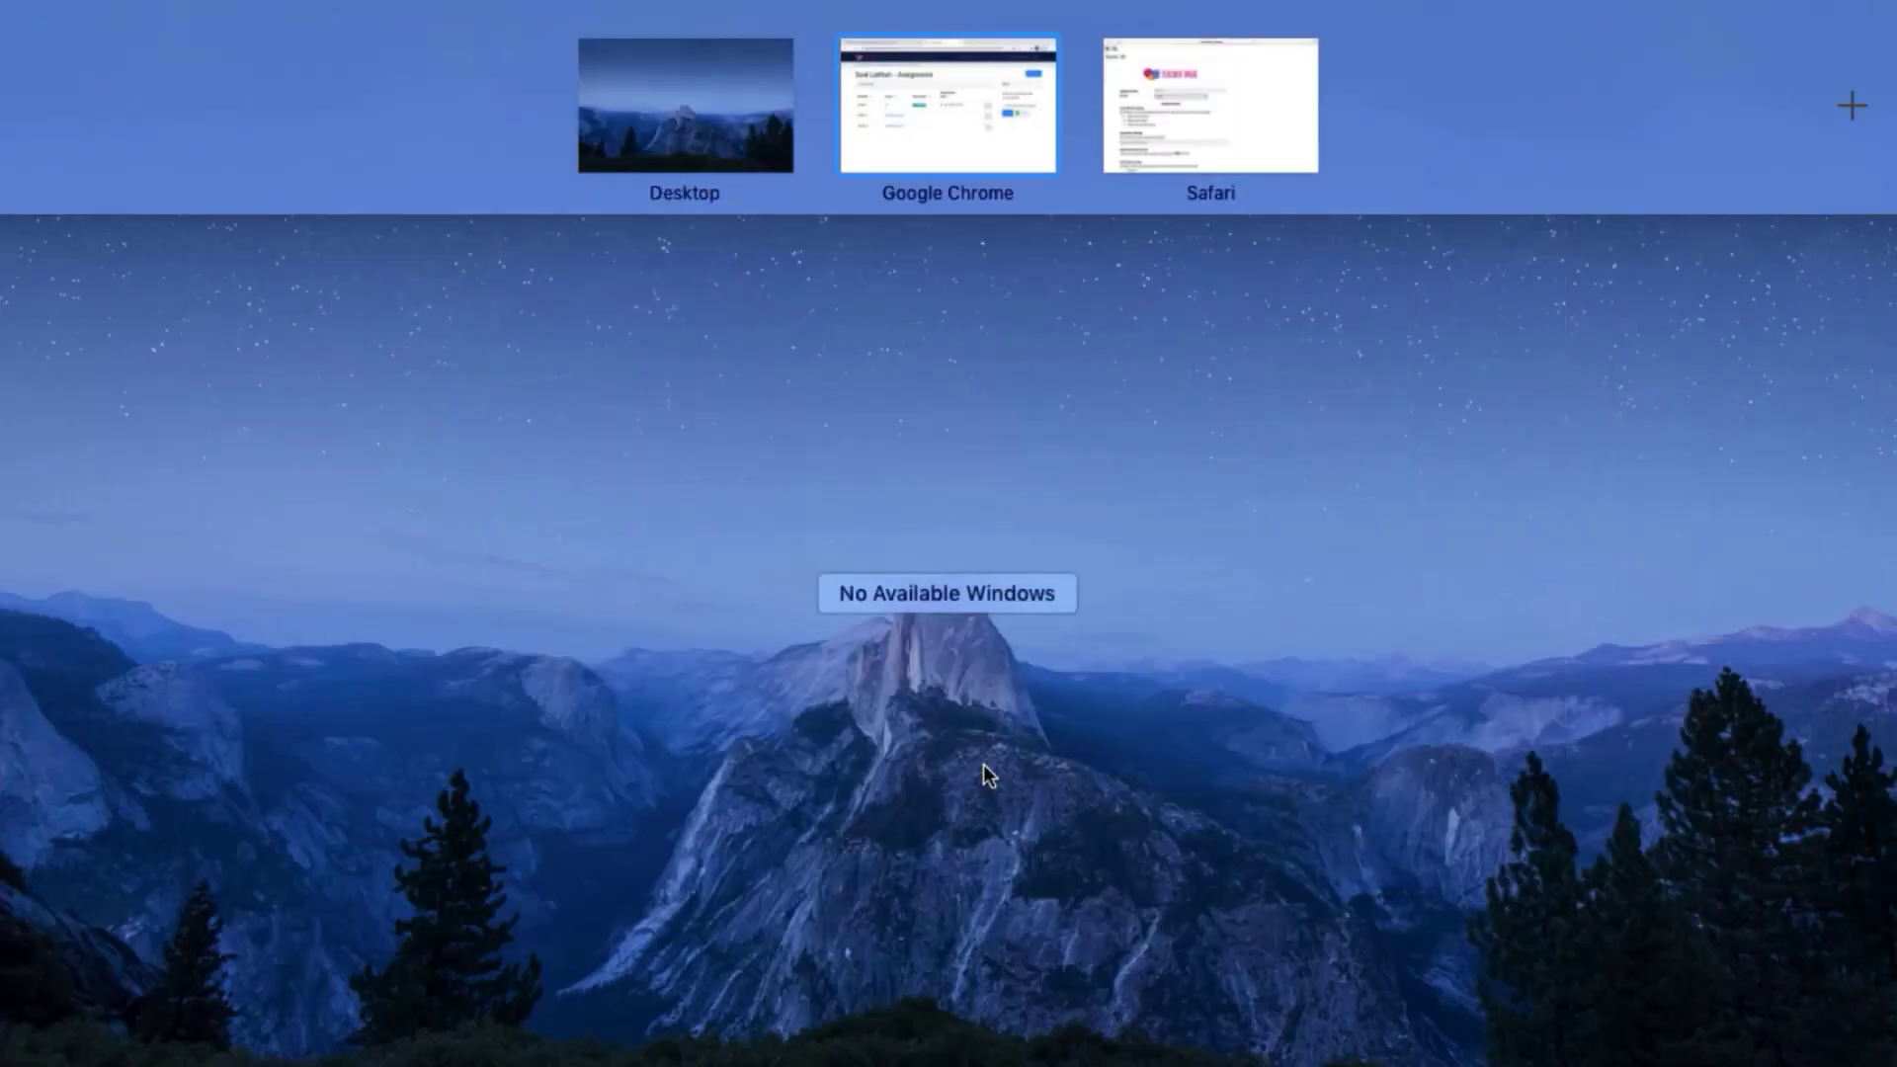
left_click(1161, 164)
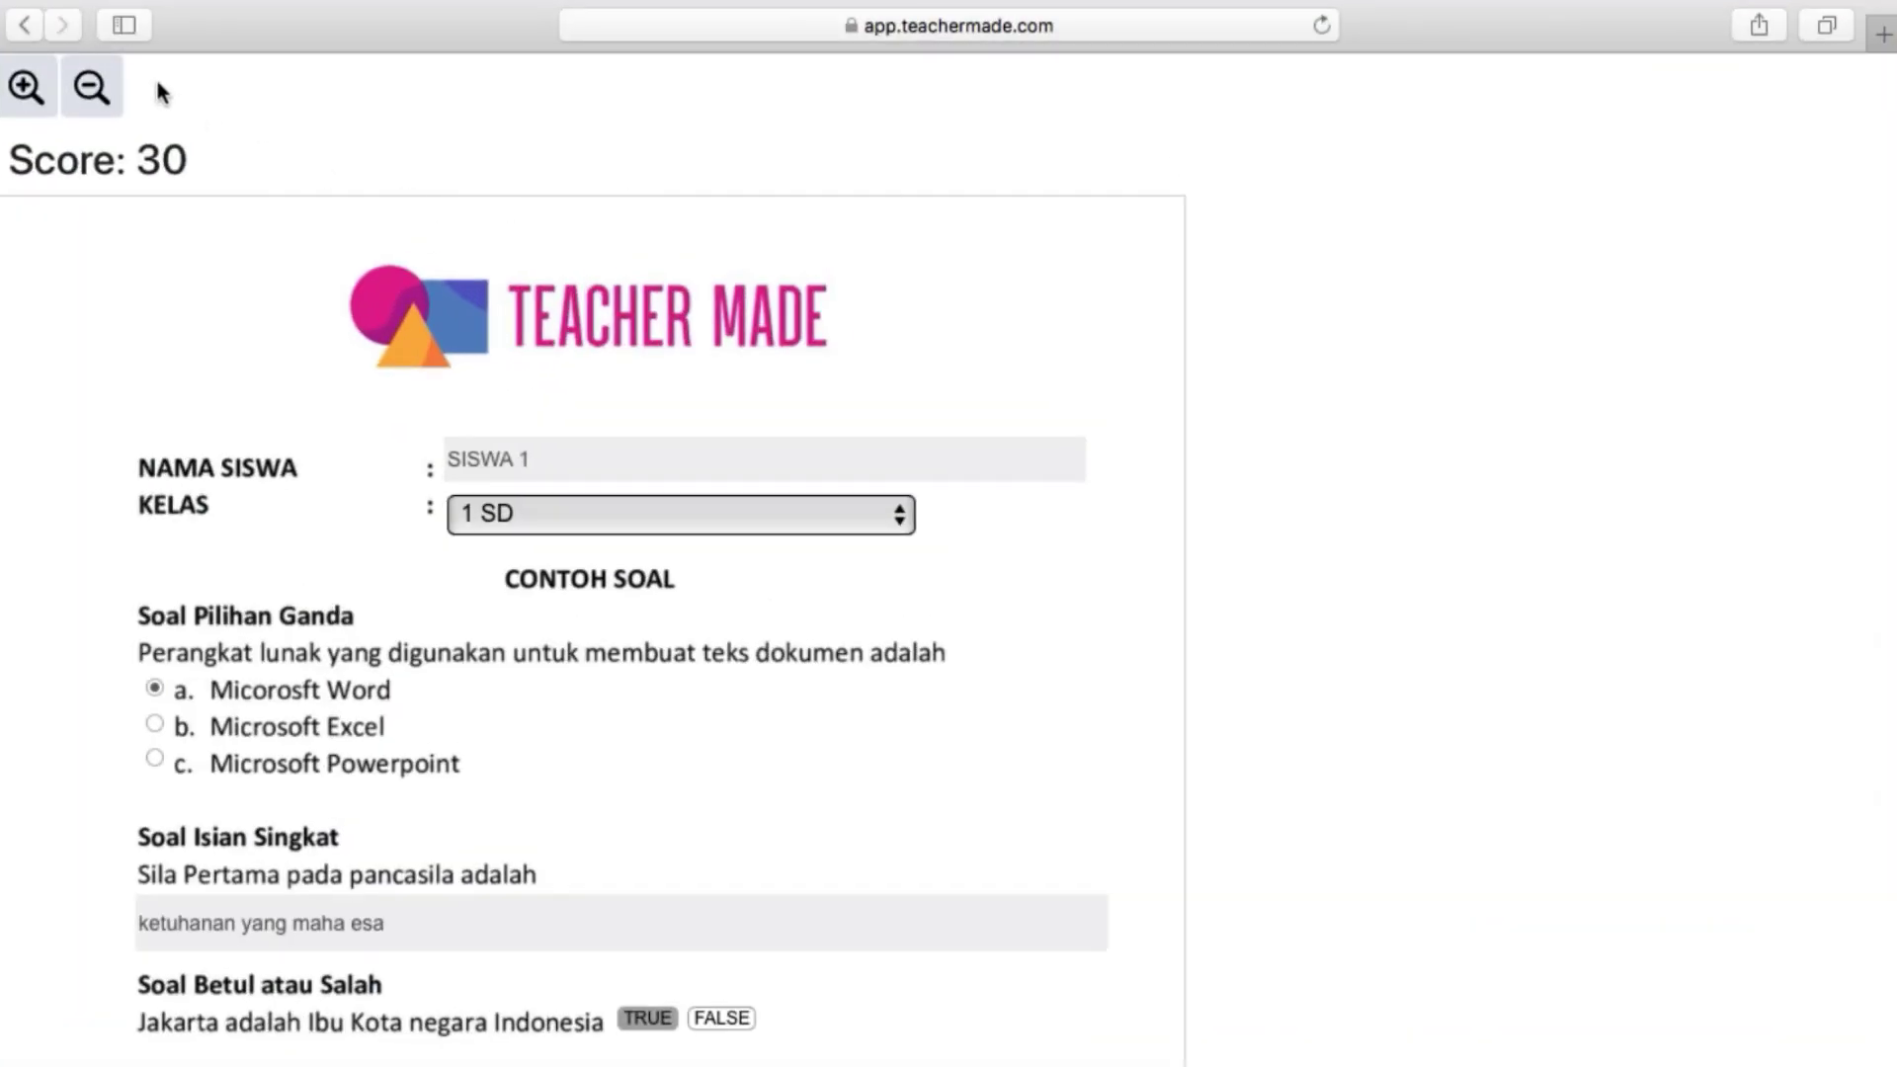
left_click(1321, 25)
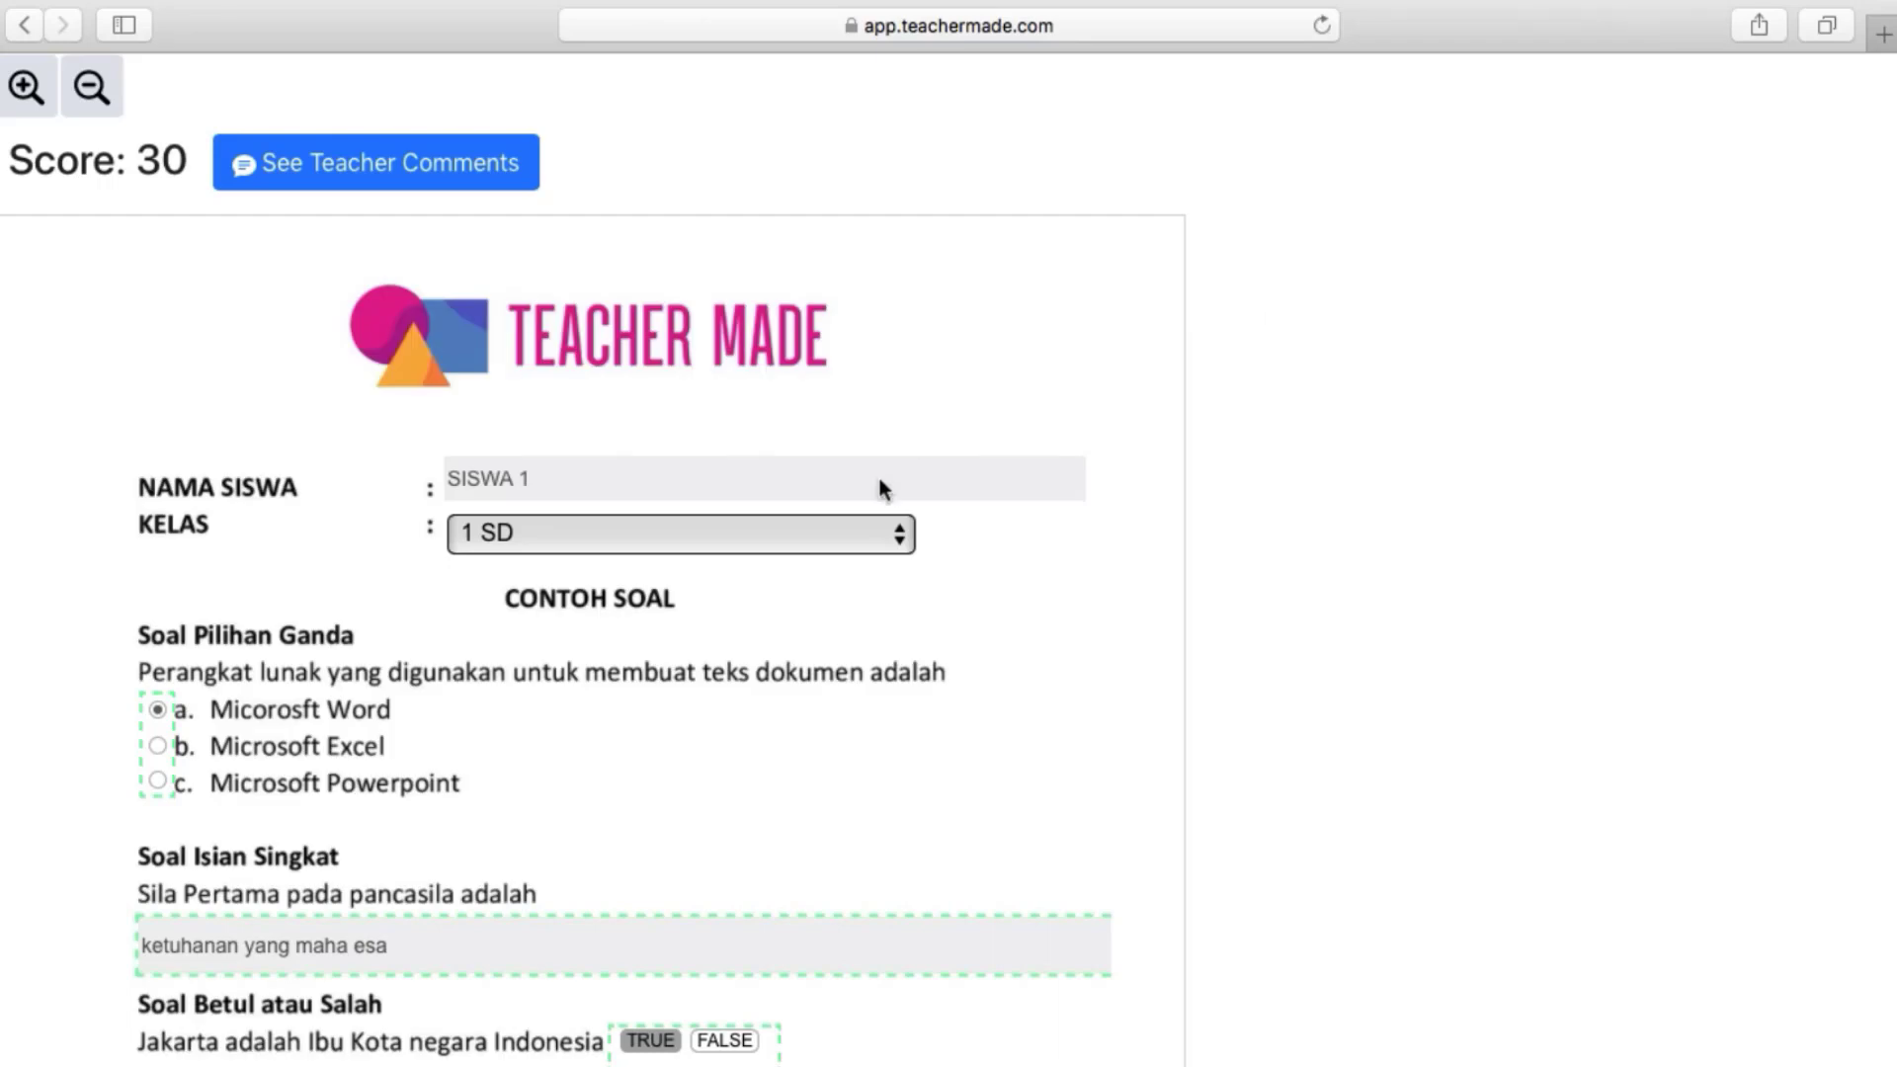
Examine the marked answers on the returned worksheet as the student, and check the teacher comments
scroll(878, 475, "down", 3)
scroll(833, 631, "up", 3)
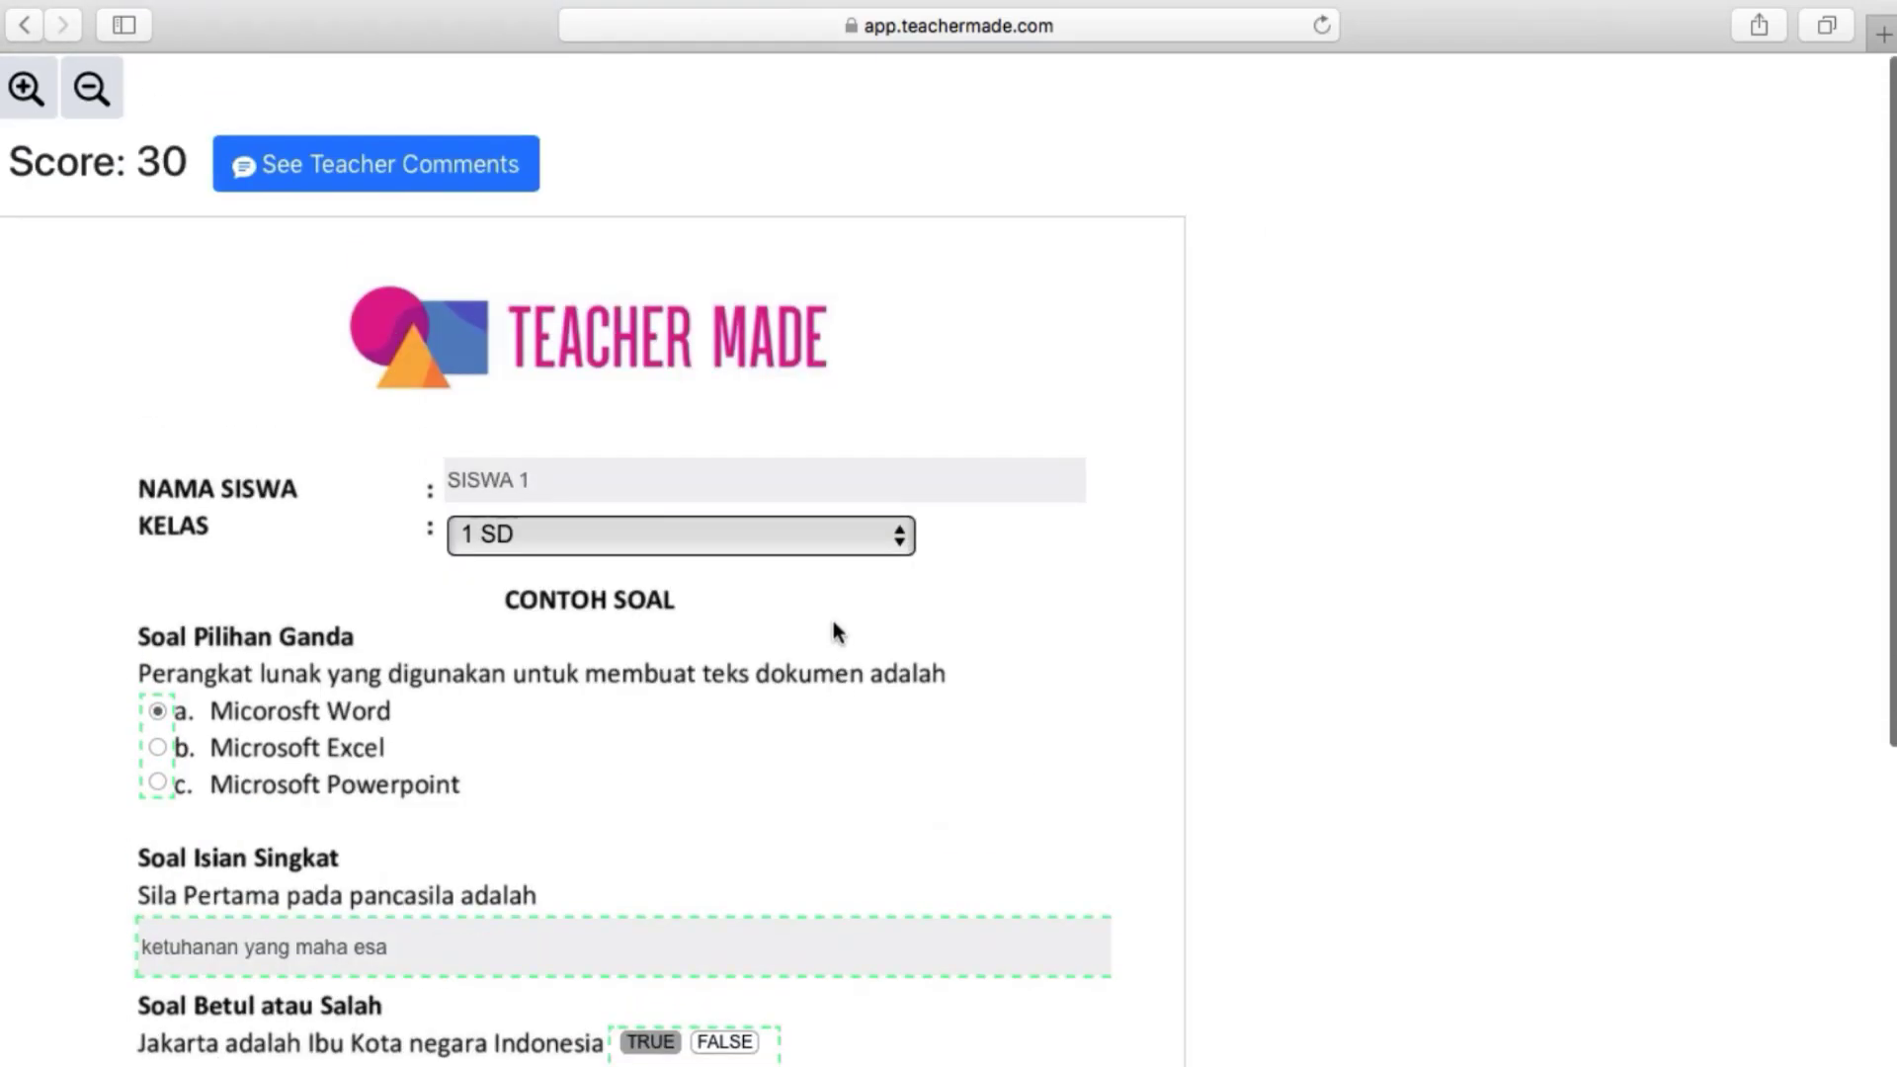
scroll(349, 691, "down", 3)
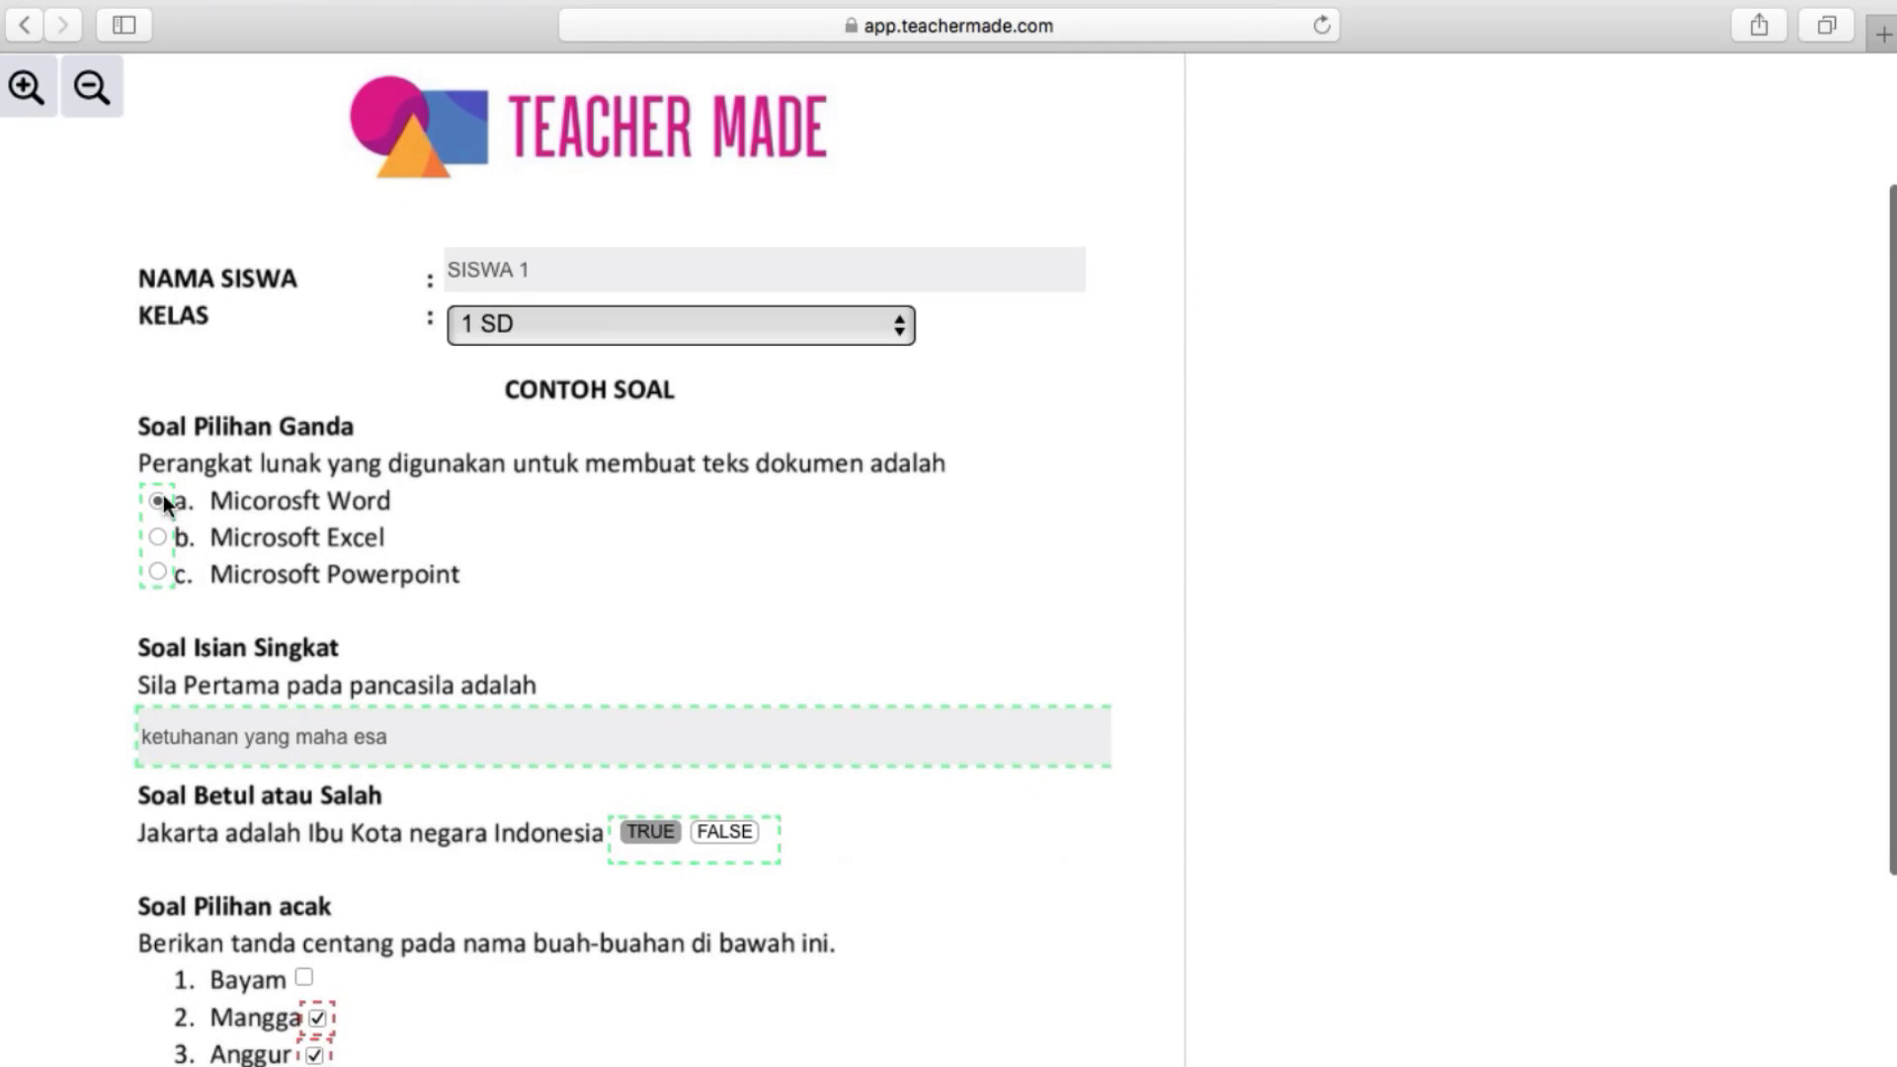
scroll(342, 713, "down", 4)
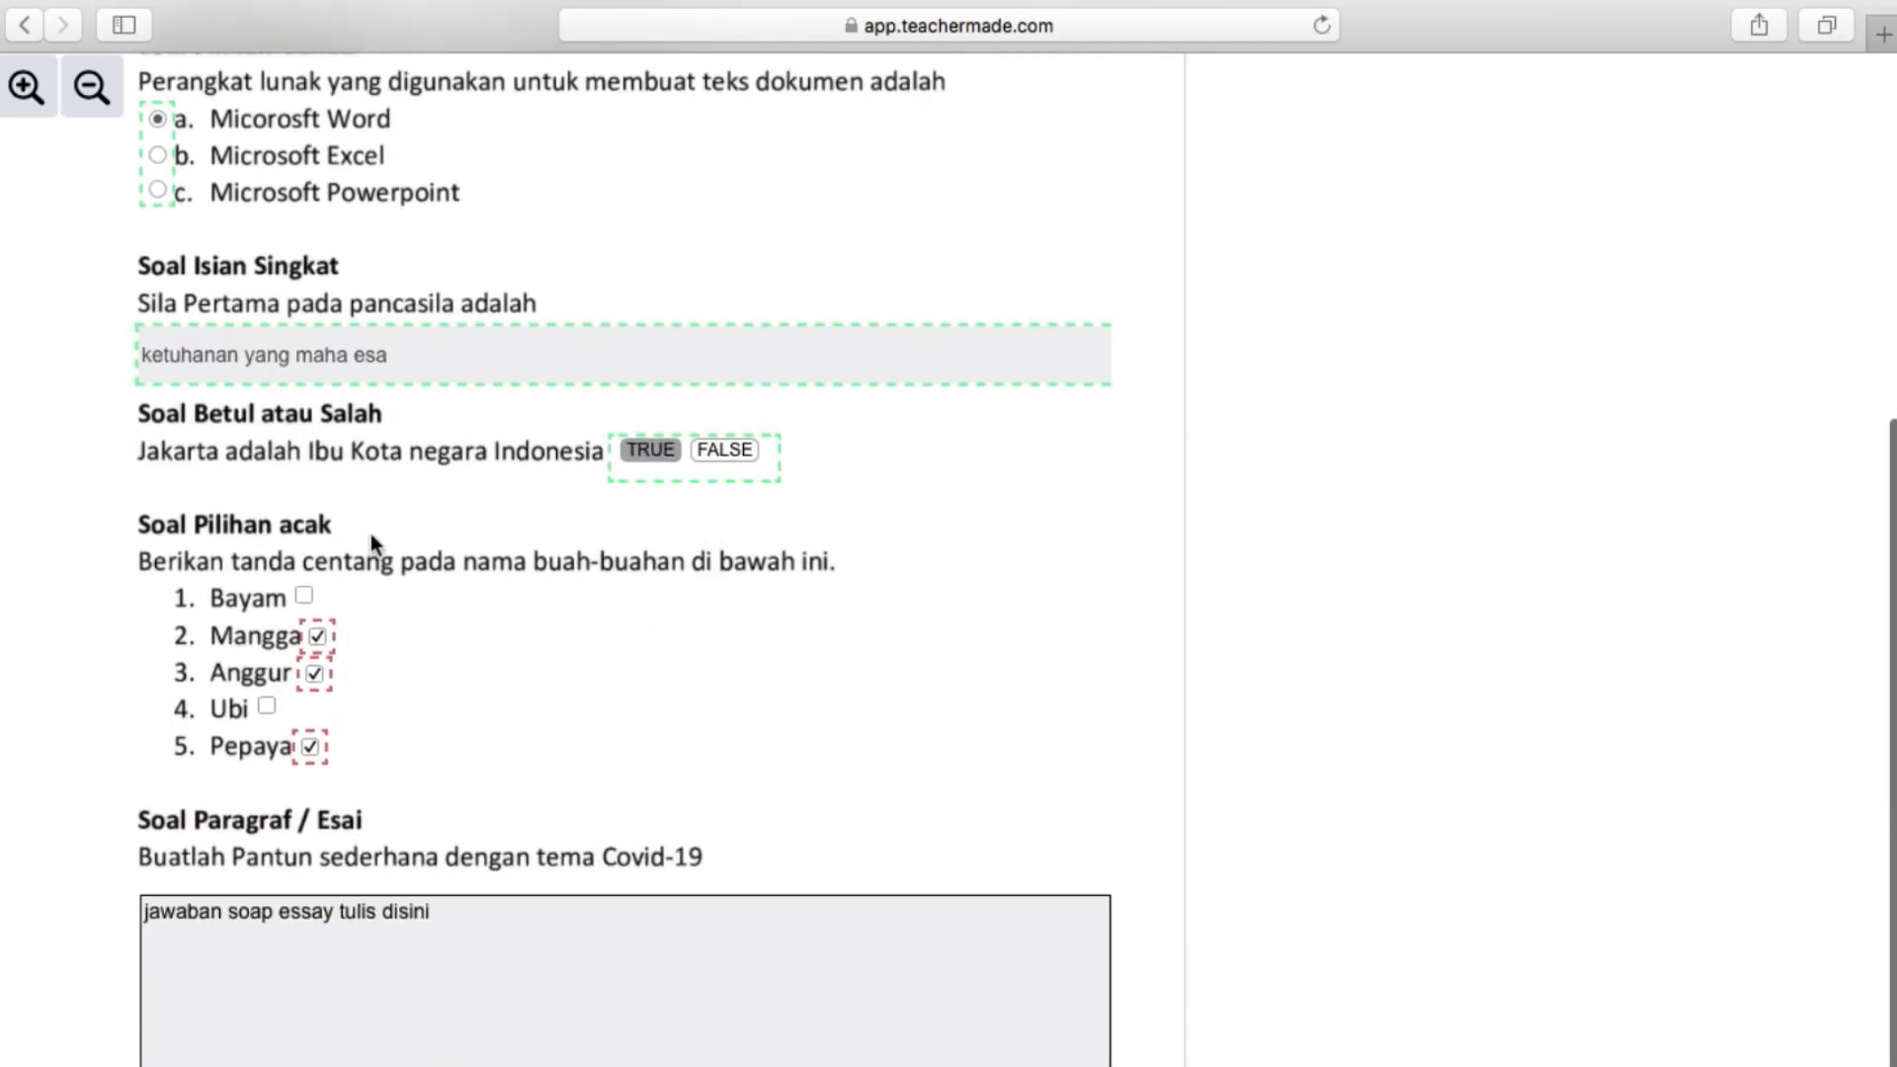
scroll(370, 533, "down", 2)
scroll(370, 534, "up", 3)
scroll(370, 538, "up", 5)
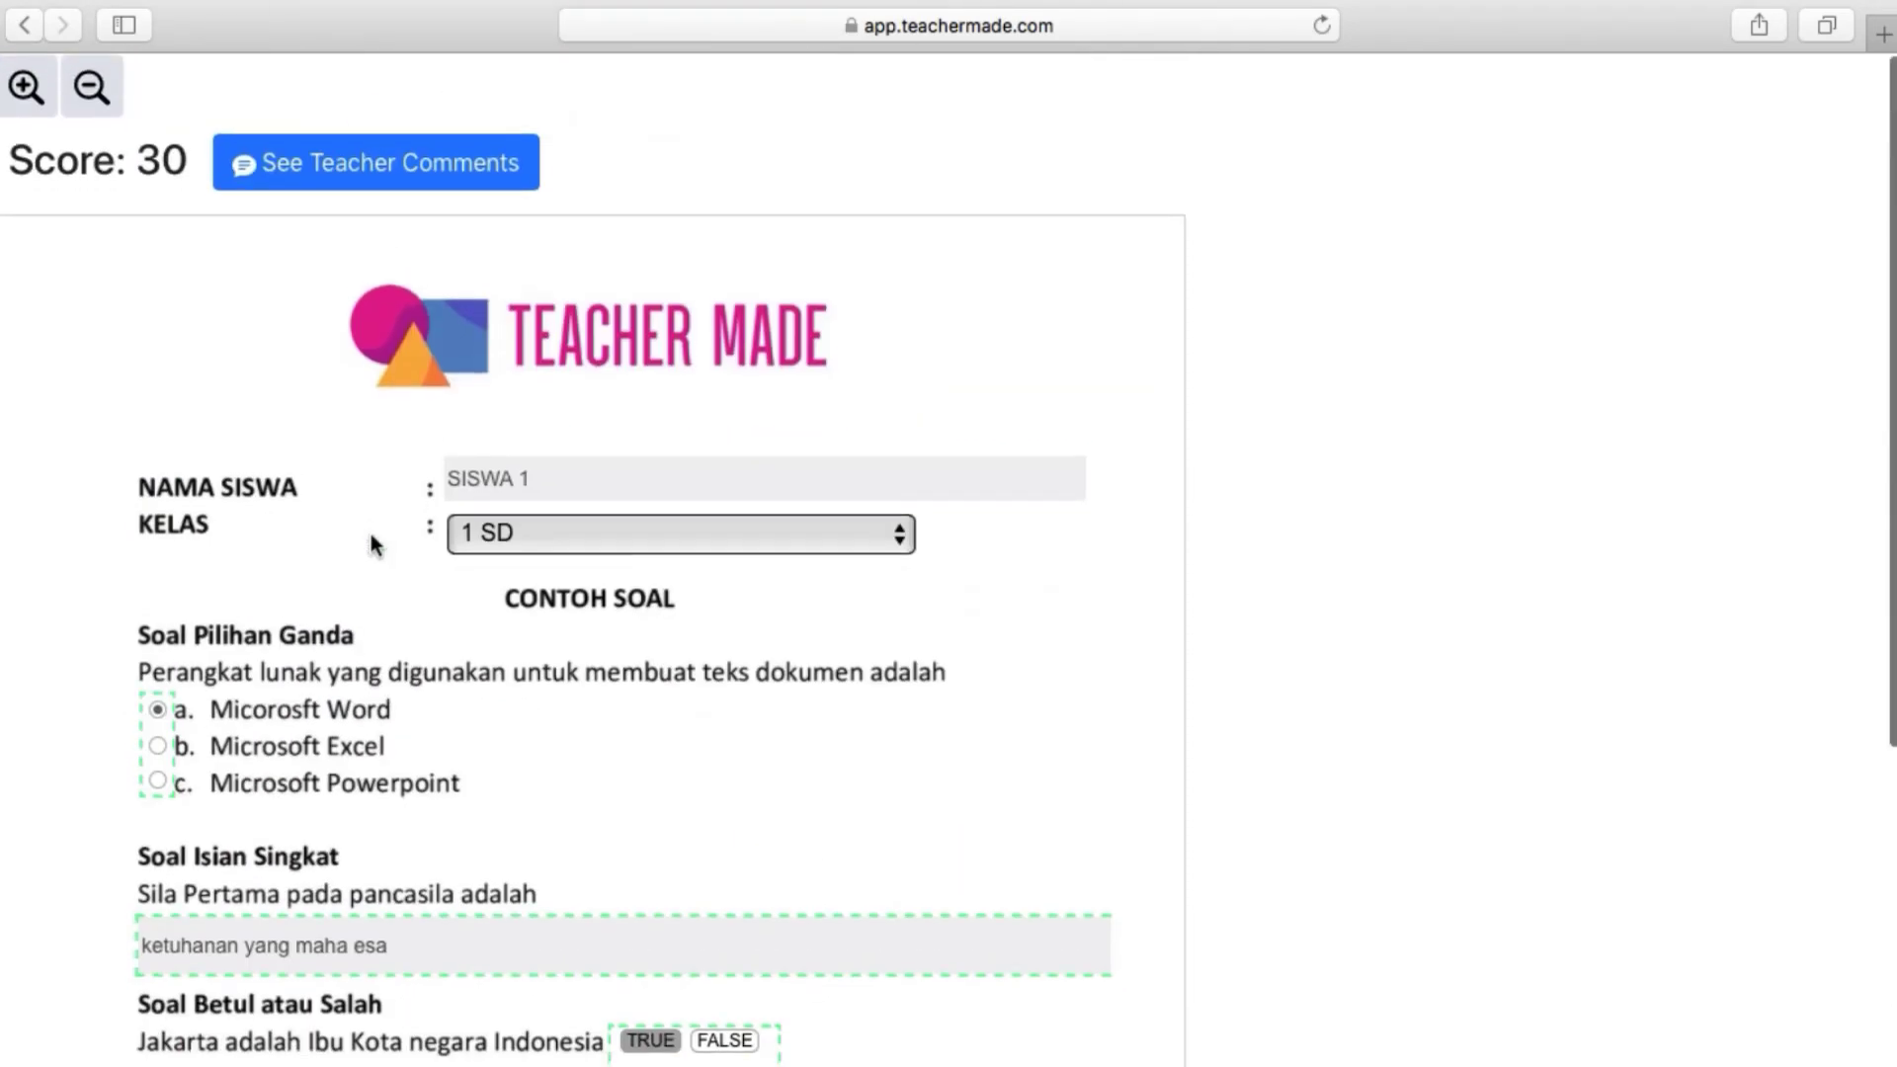
left_click(323, 187)
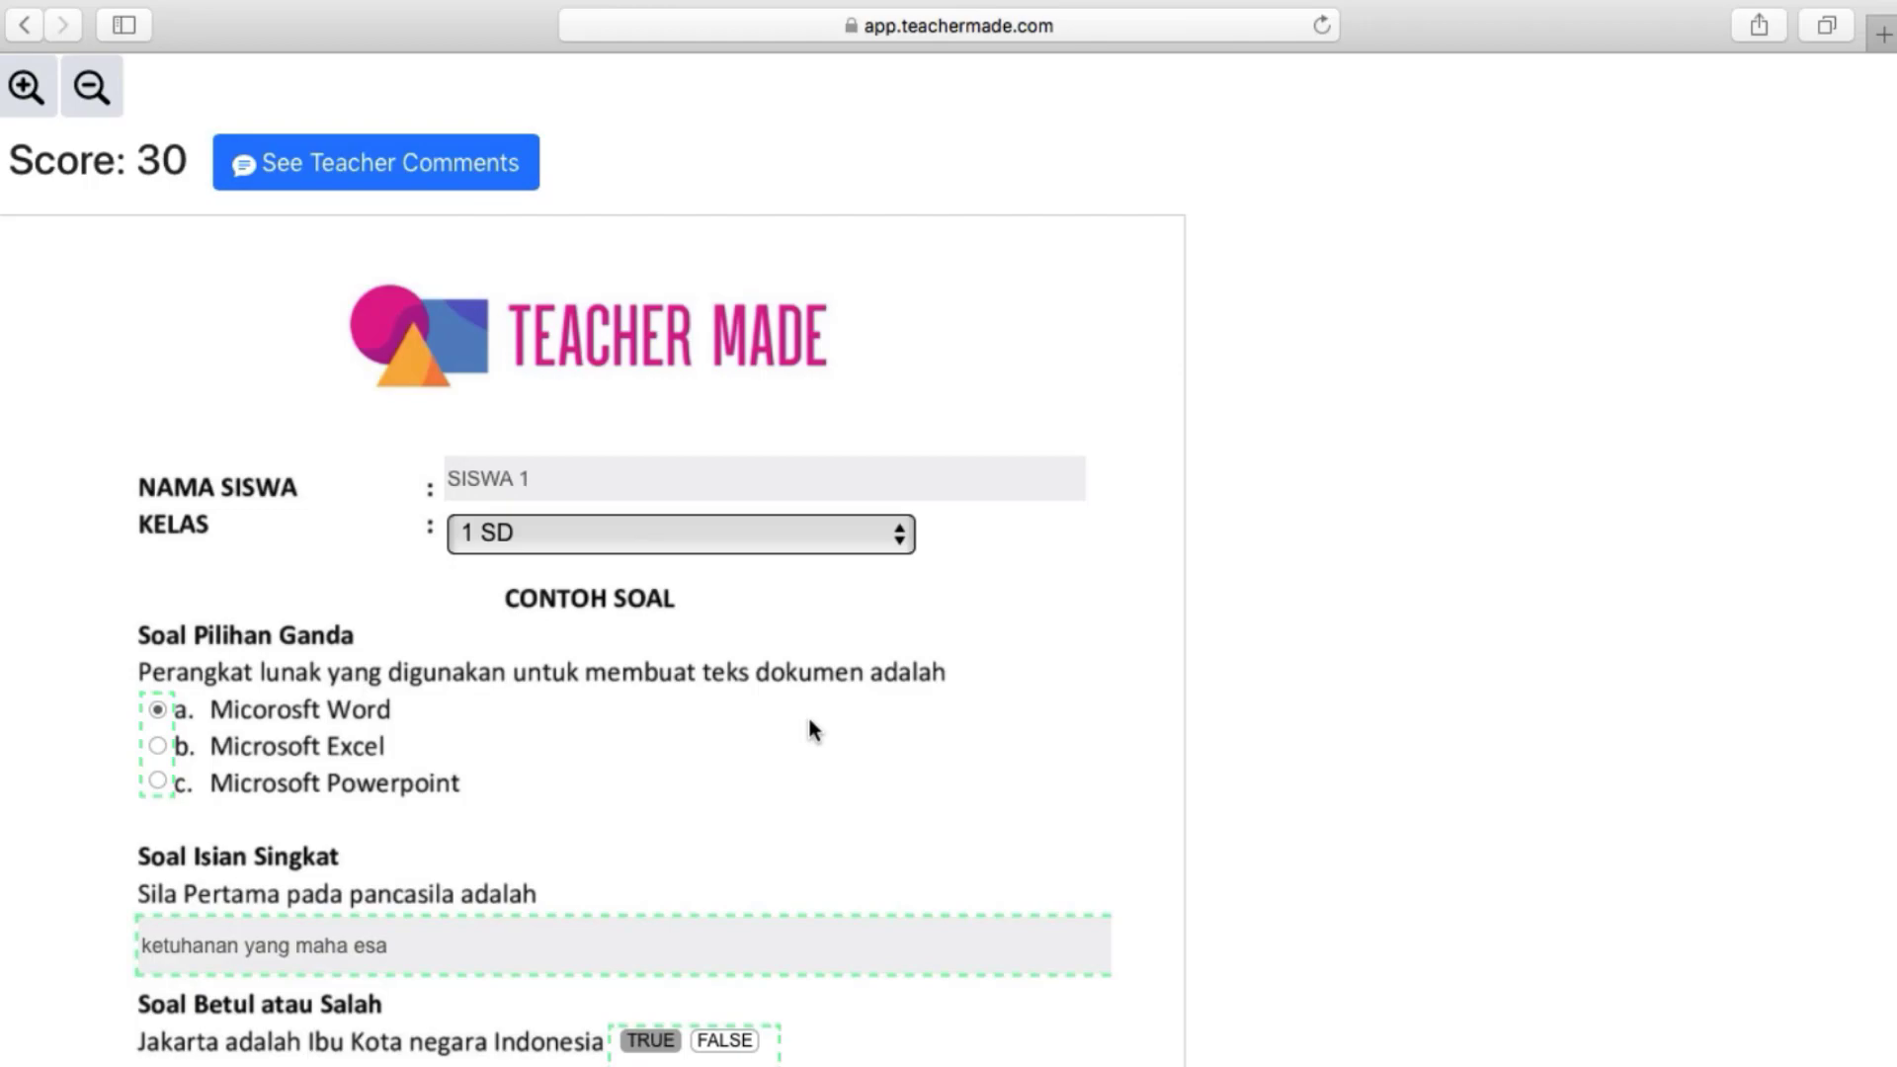
scroll(809, 721, "down", 7)
scroll(809, 721, "up", 4)
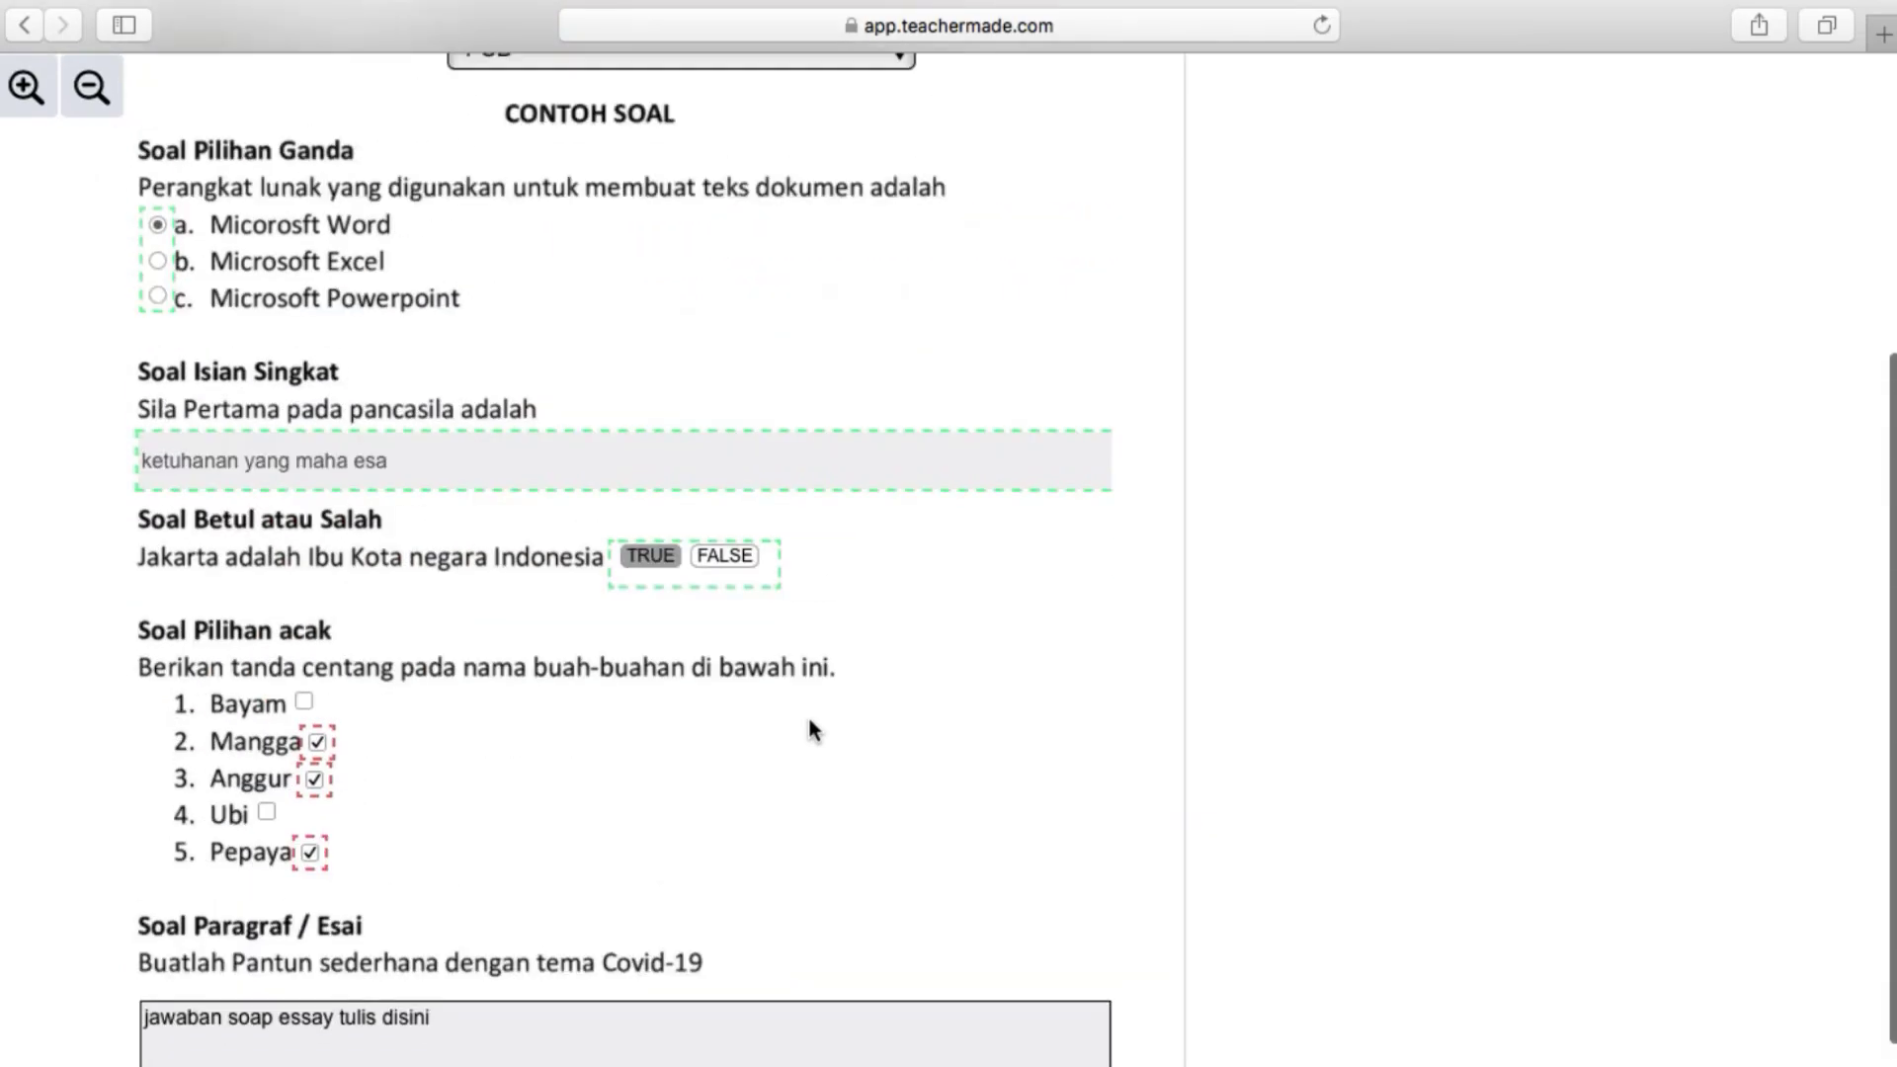
Switch to Google Chrome, export the Soal Latihan assignment scores to CSV, and open the exported file in Excel
key("ctrl+Left")
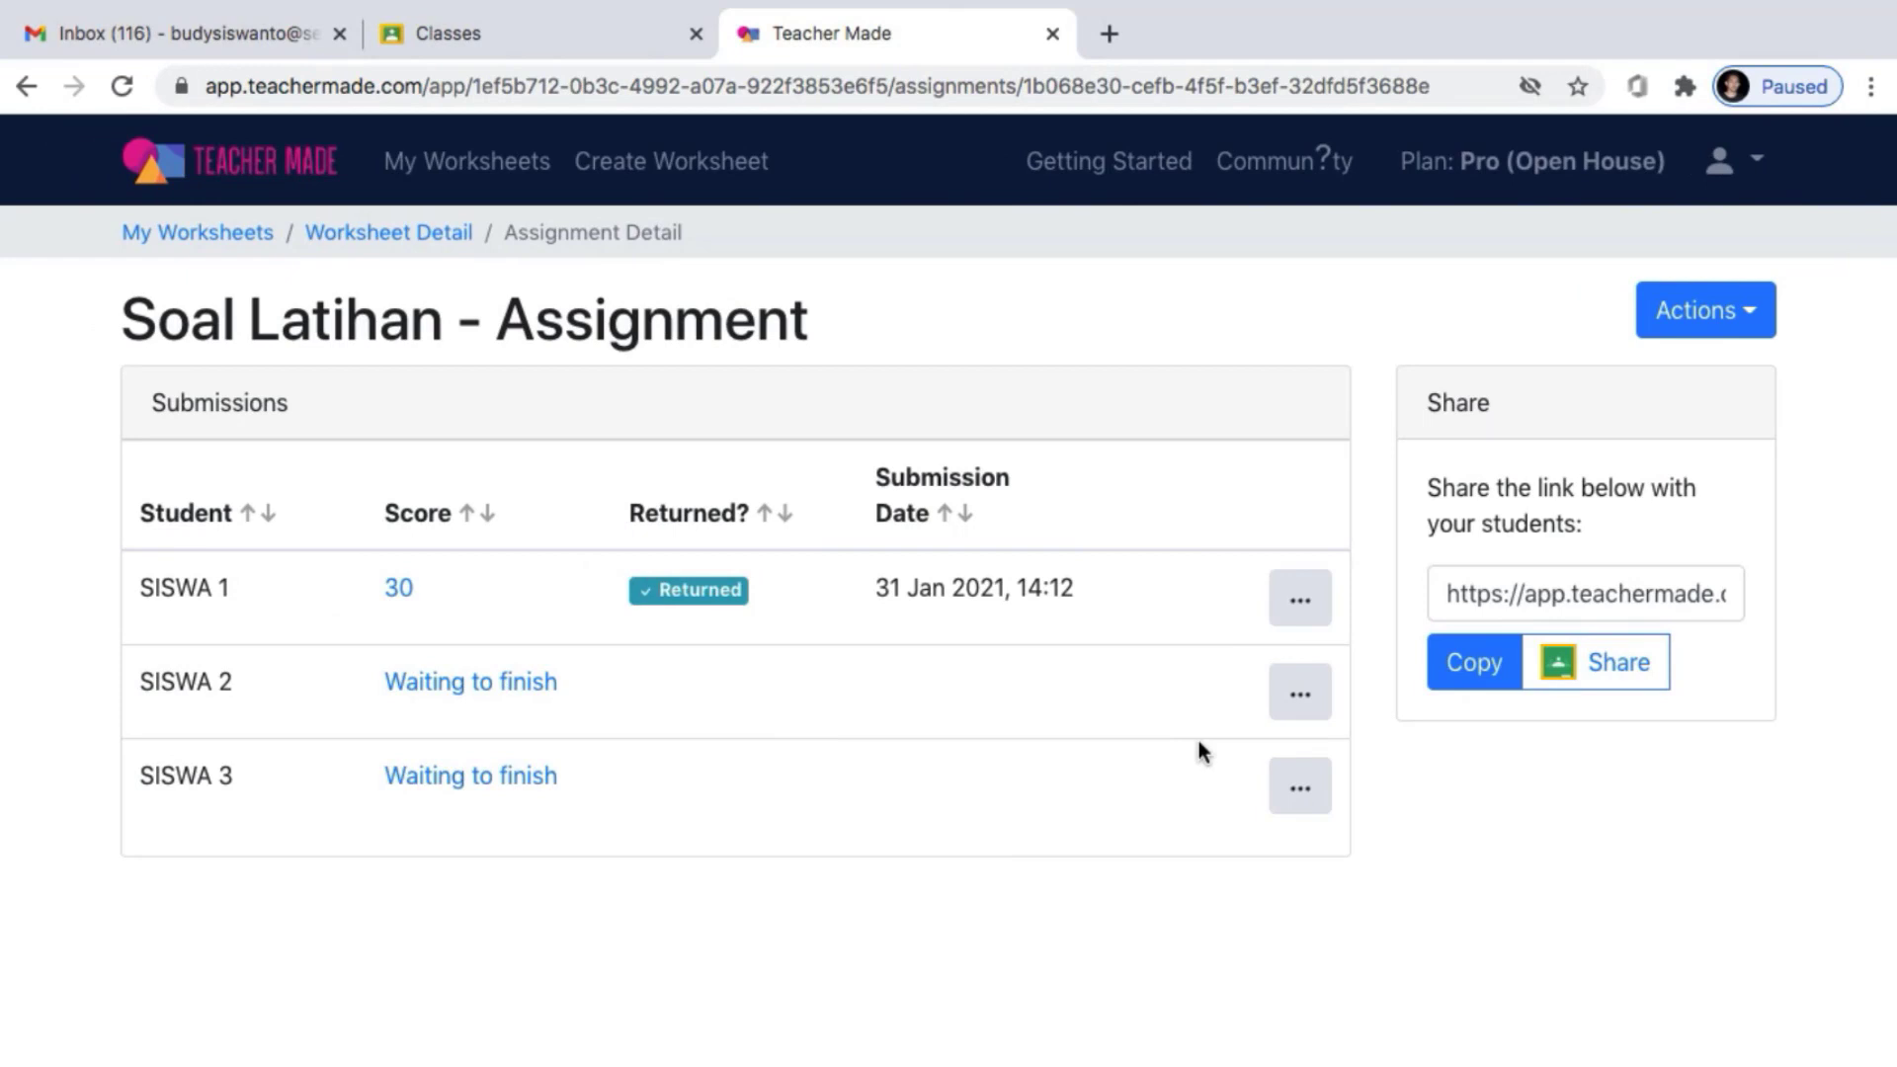
left_click(1760, 314)
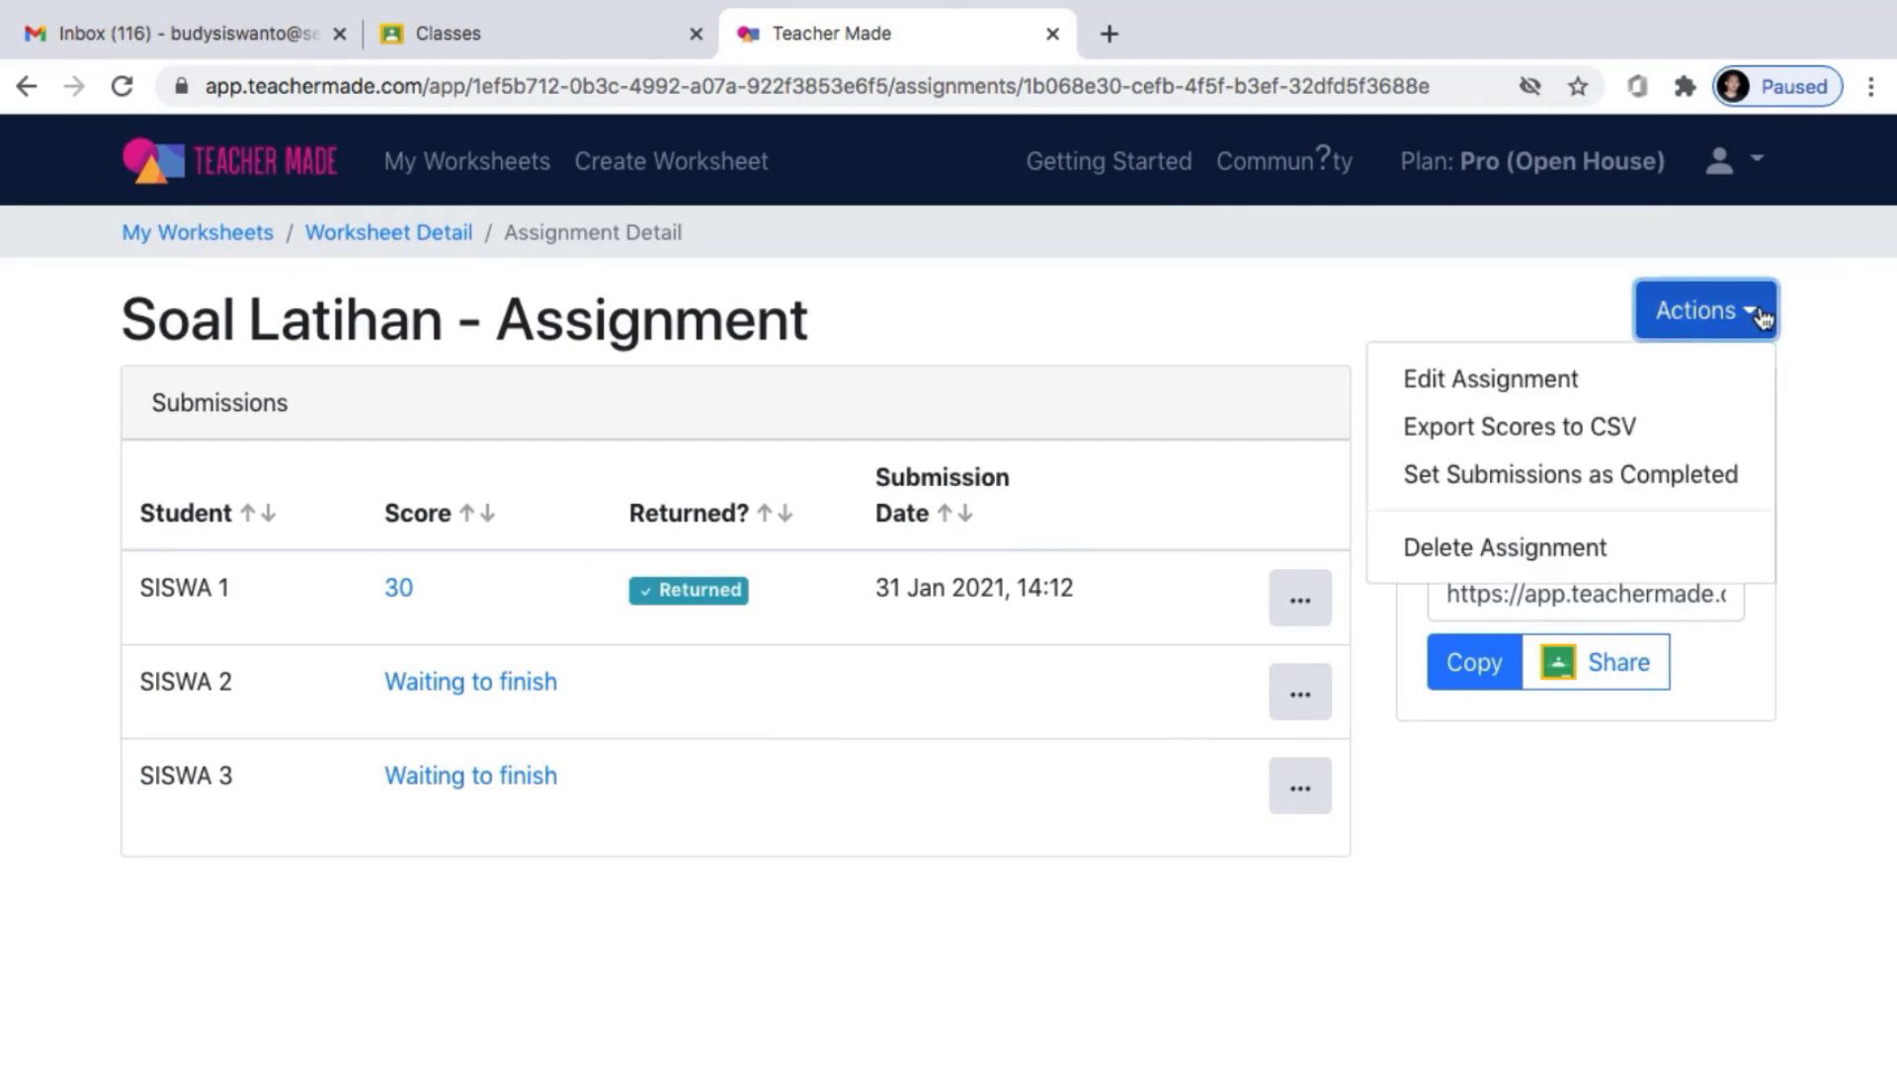
left_click(1571, 434)
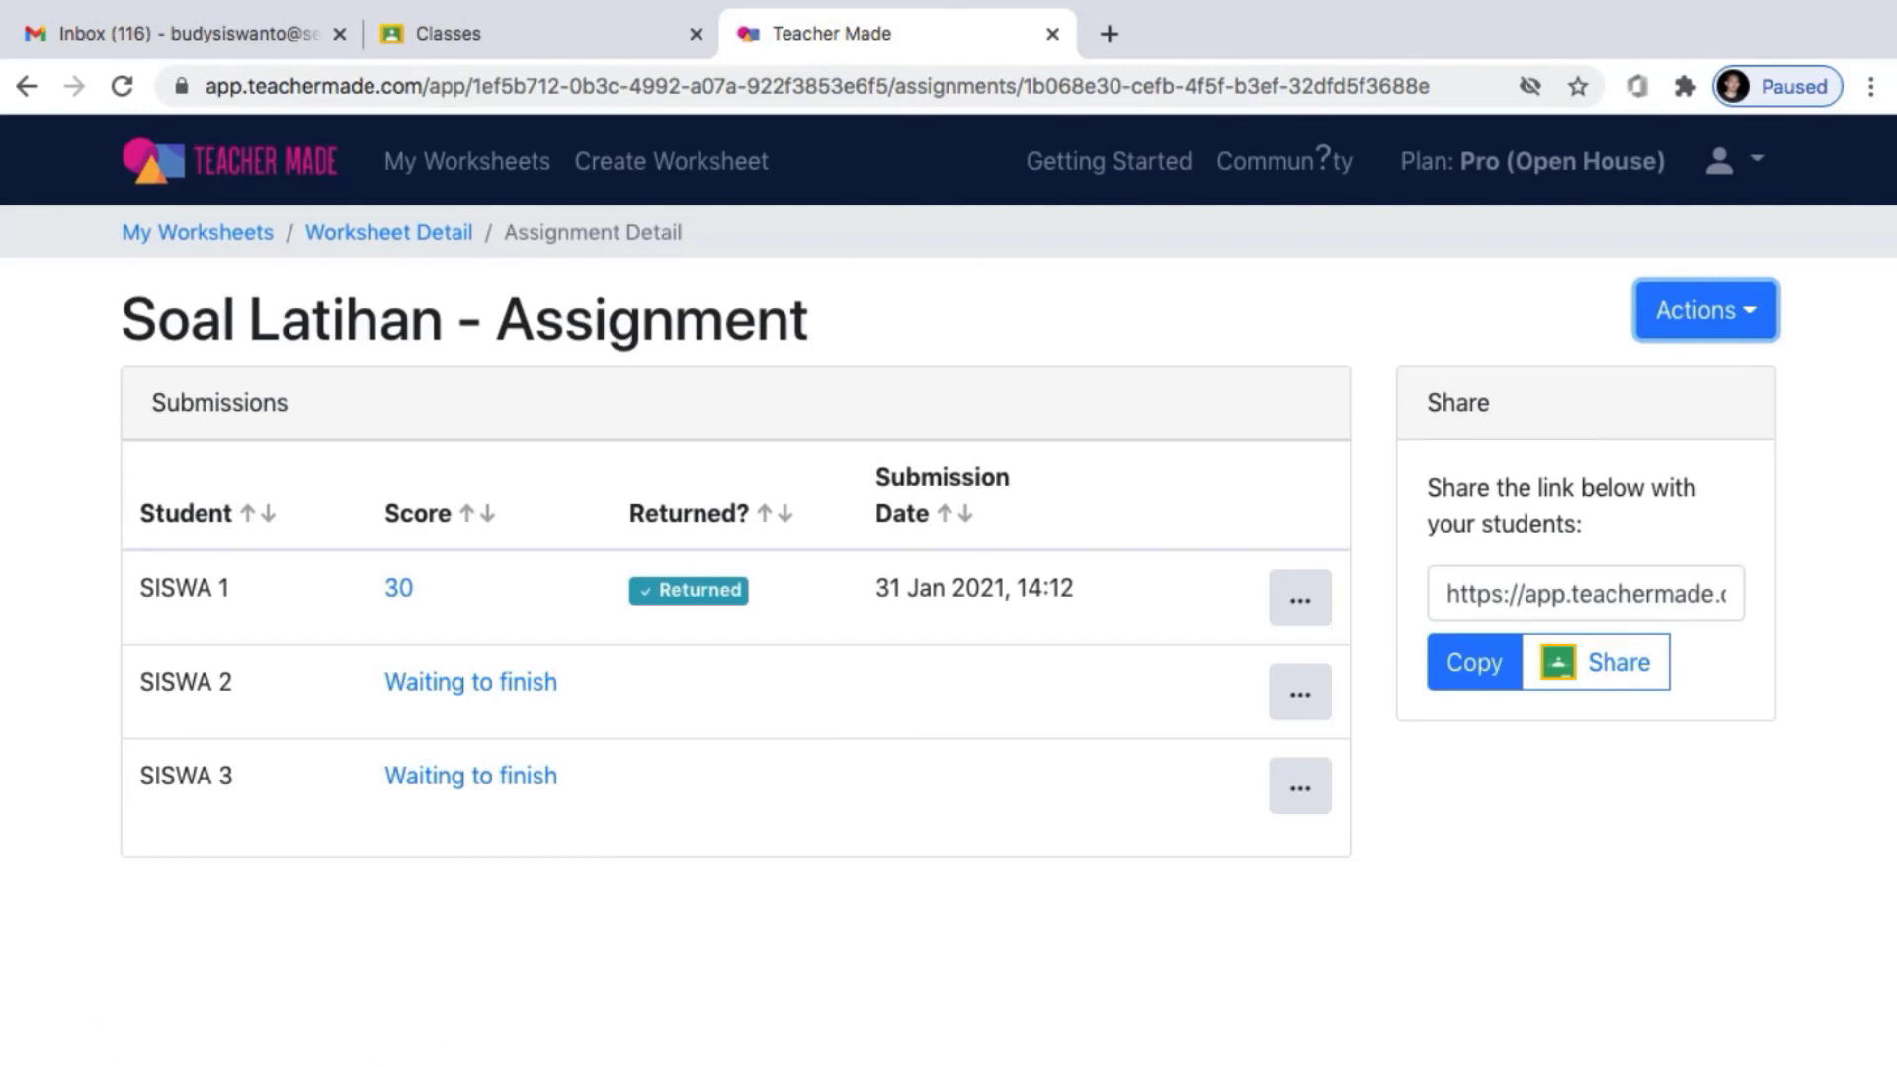
left_click(328, 1065)
left_click(362, 1039)
Autofit the widths of columns A through H in the exported score sheet
left_click_drag(80, 272, 777, 283)
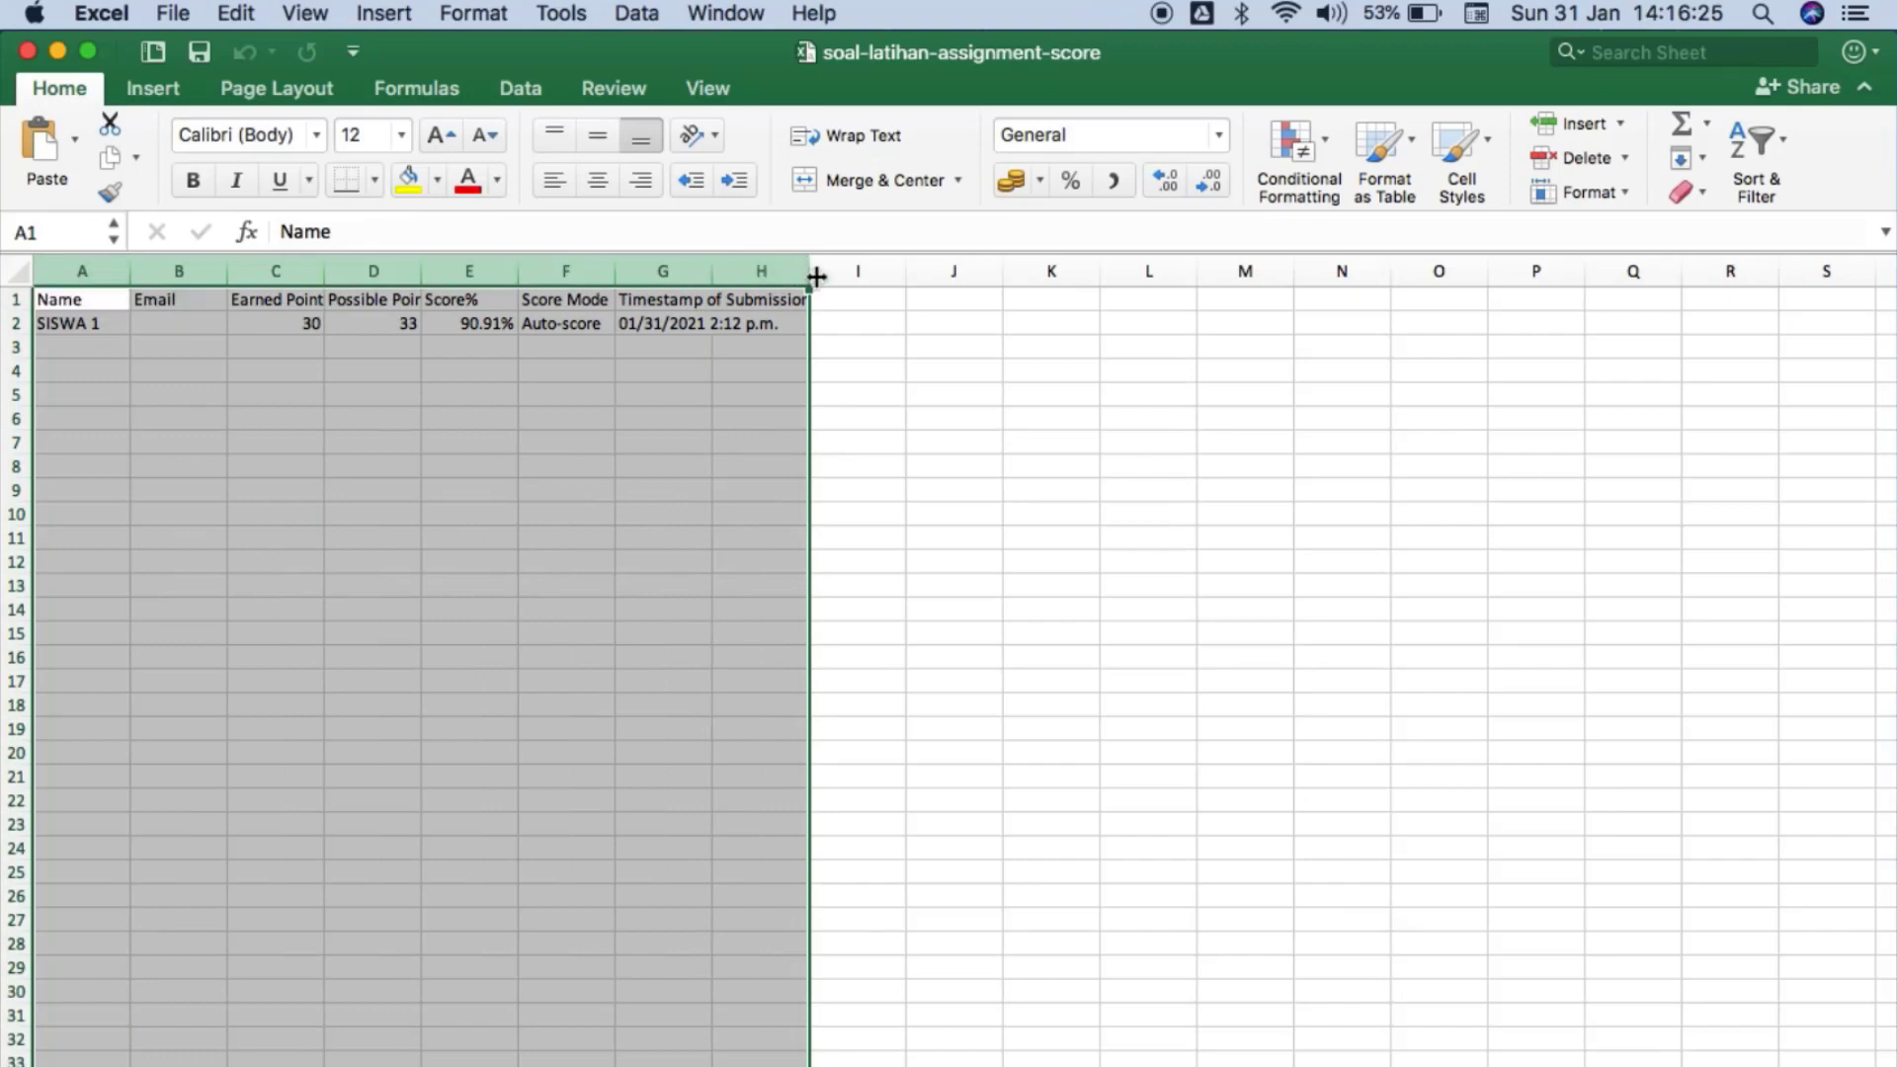
double_click(817, 277)
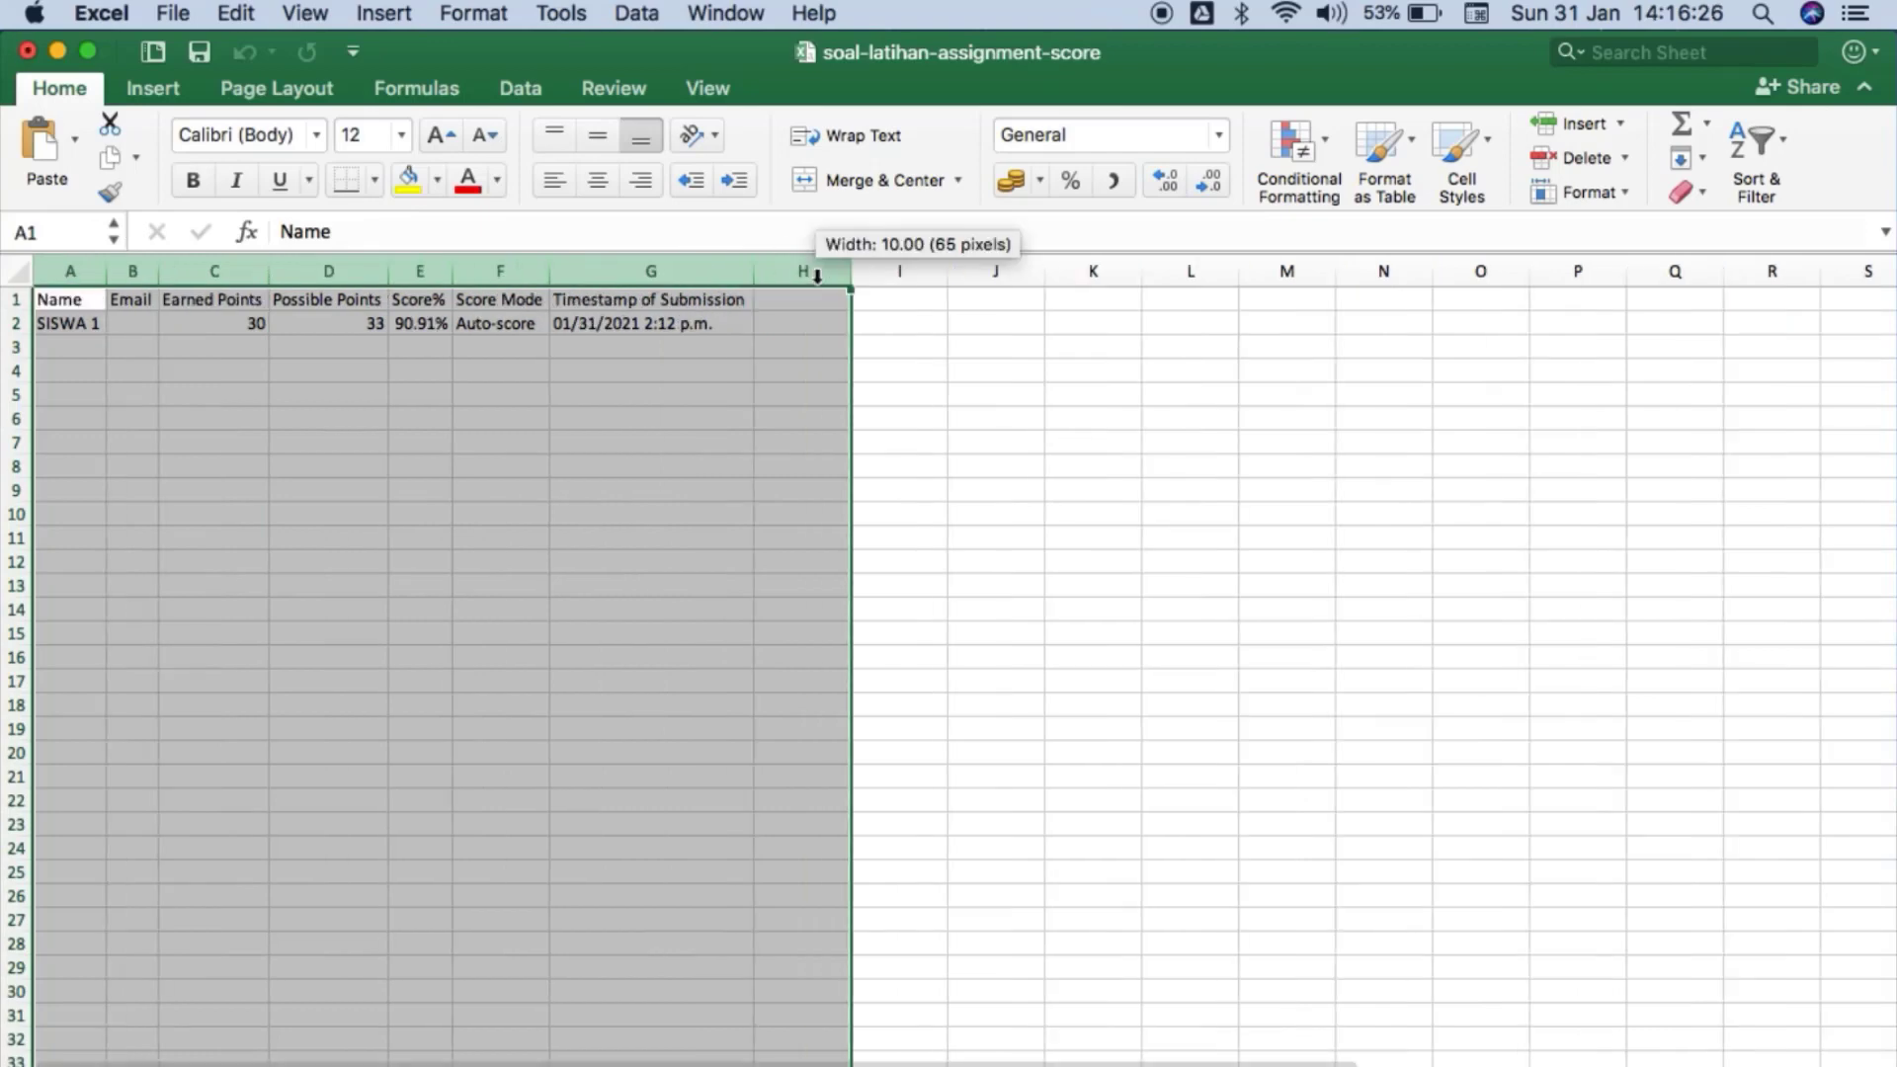
left_click(635, 494)
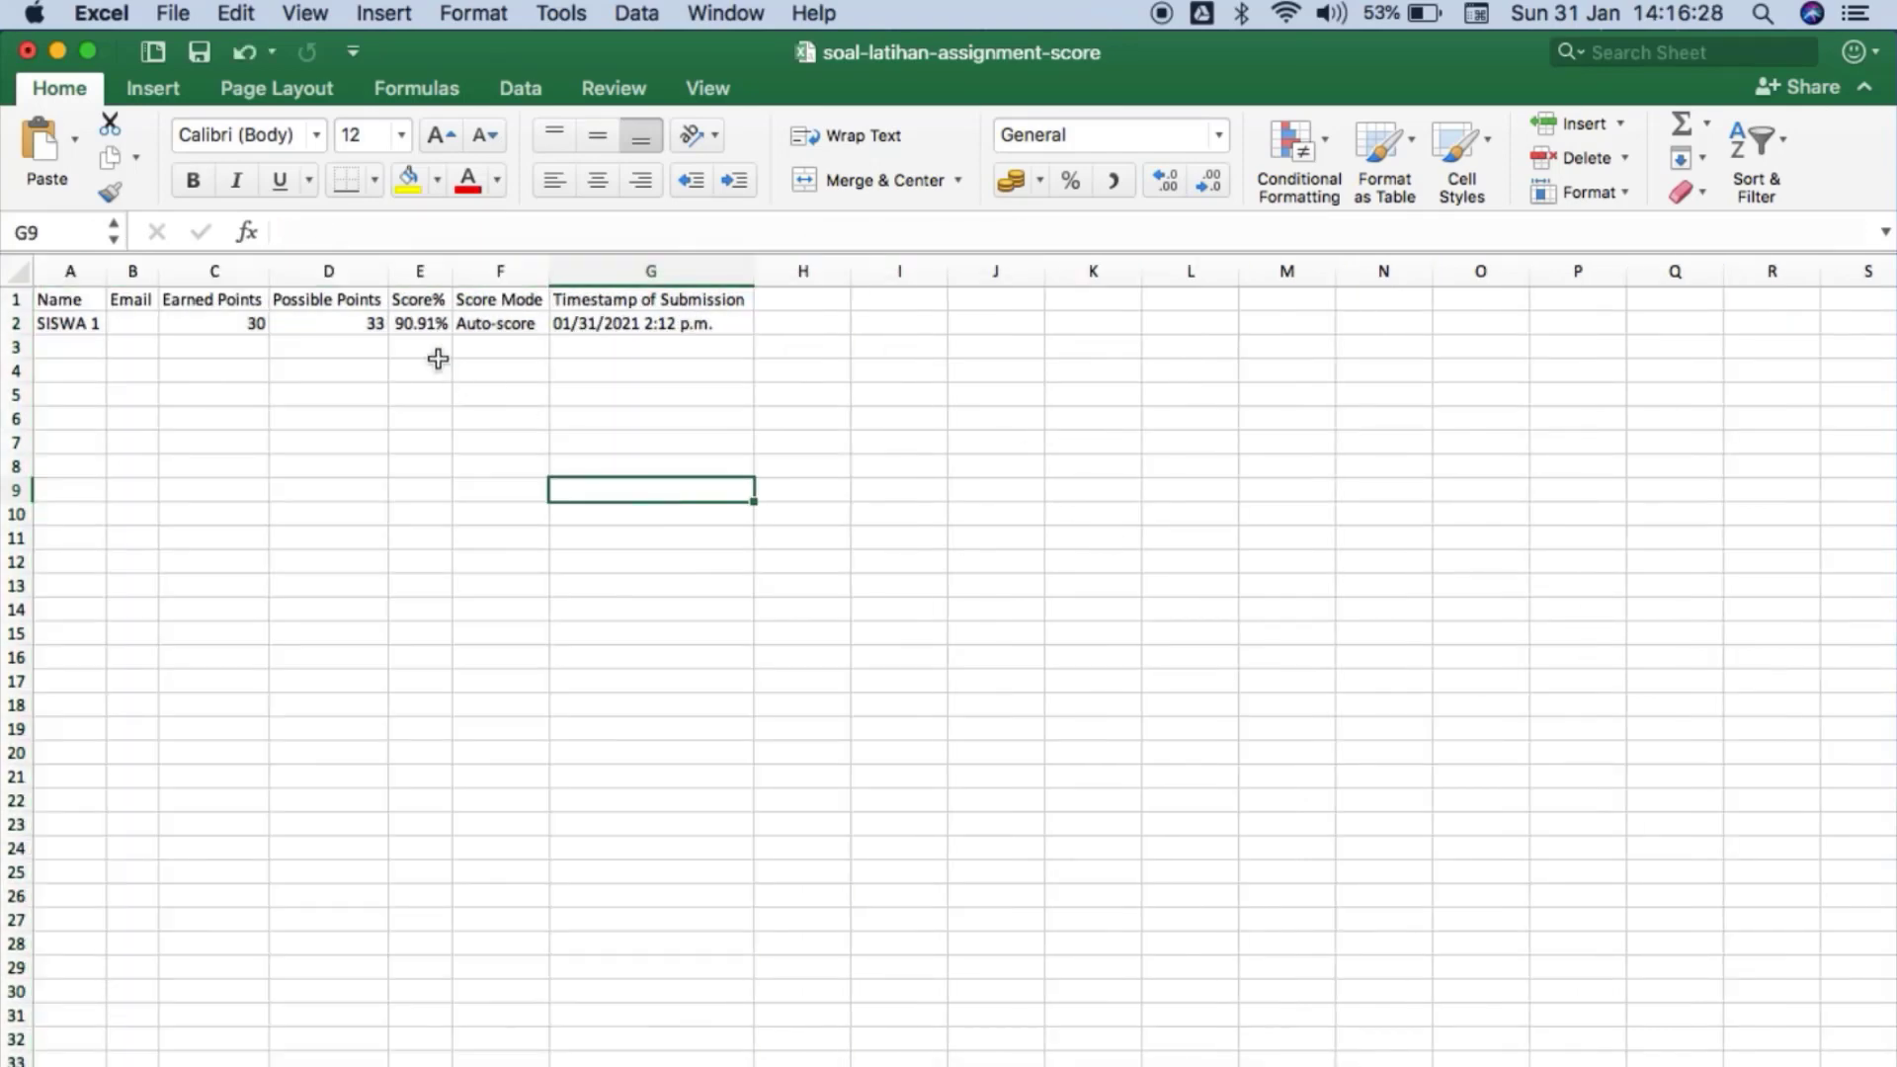